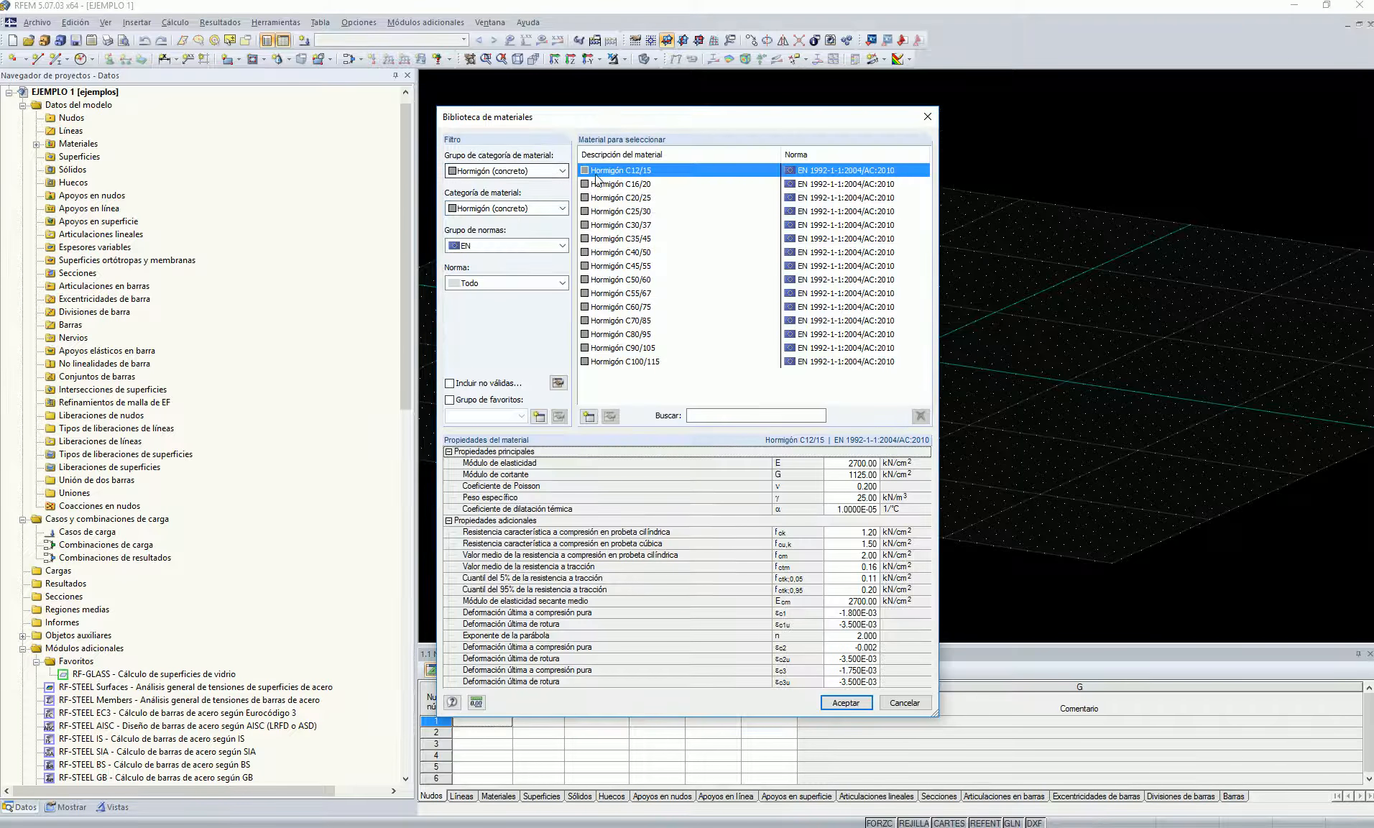
# Add Hormigón C25/30 (EN 1992-1-1:2004/AC:2010) from the library as a new material and accept the material definition.
pyautogui.click(533, 175)
pyautogui.click(492, 198)
pyautogui.click(497, 210)
pyautogui.click(505, 234)
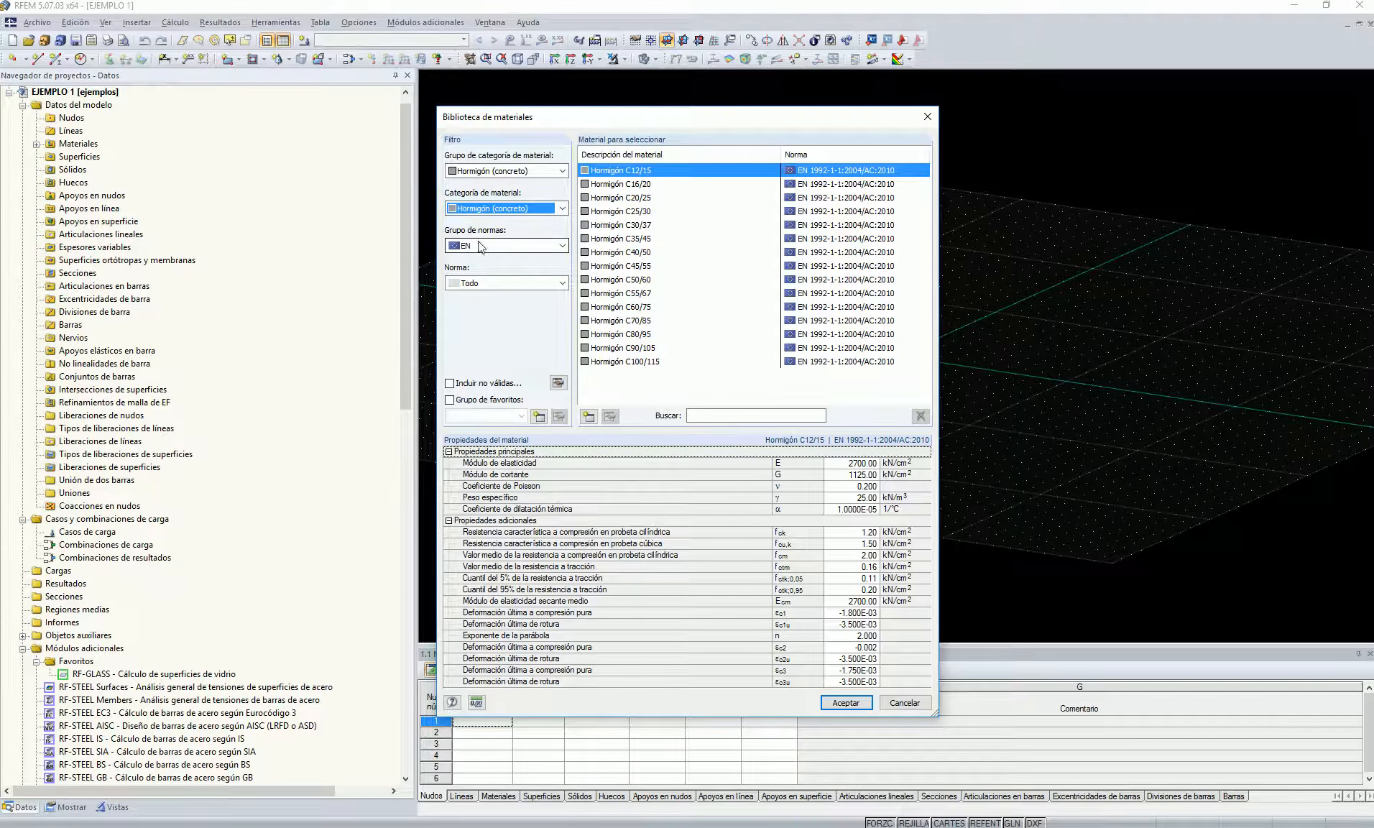
pyautogui.click(675, 212)
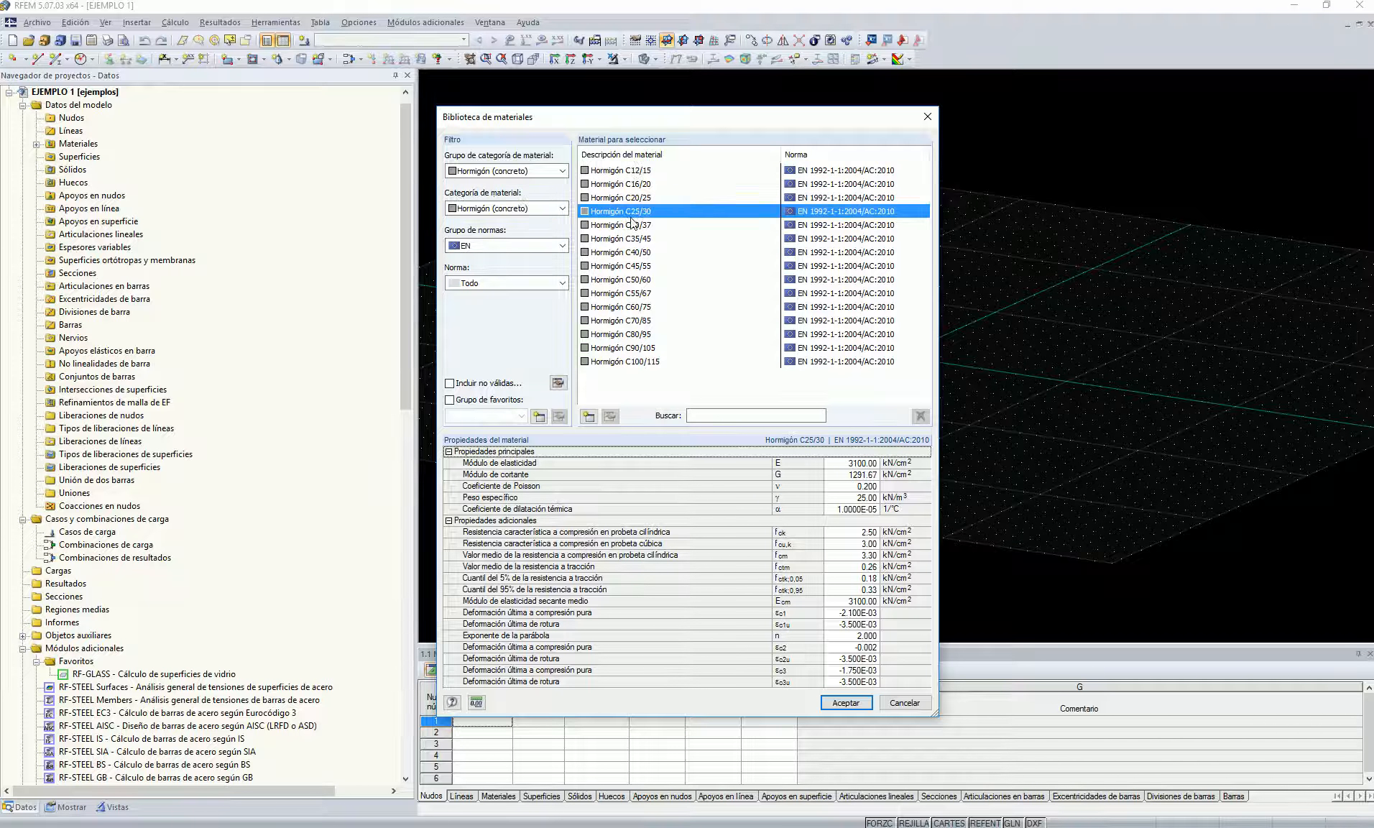
pyautogui.click(847, 703)
pyautogui.click(756, 560)
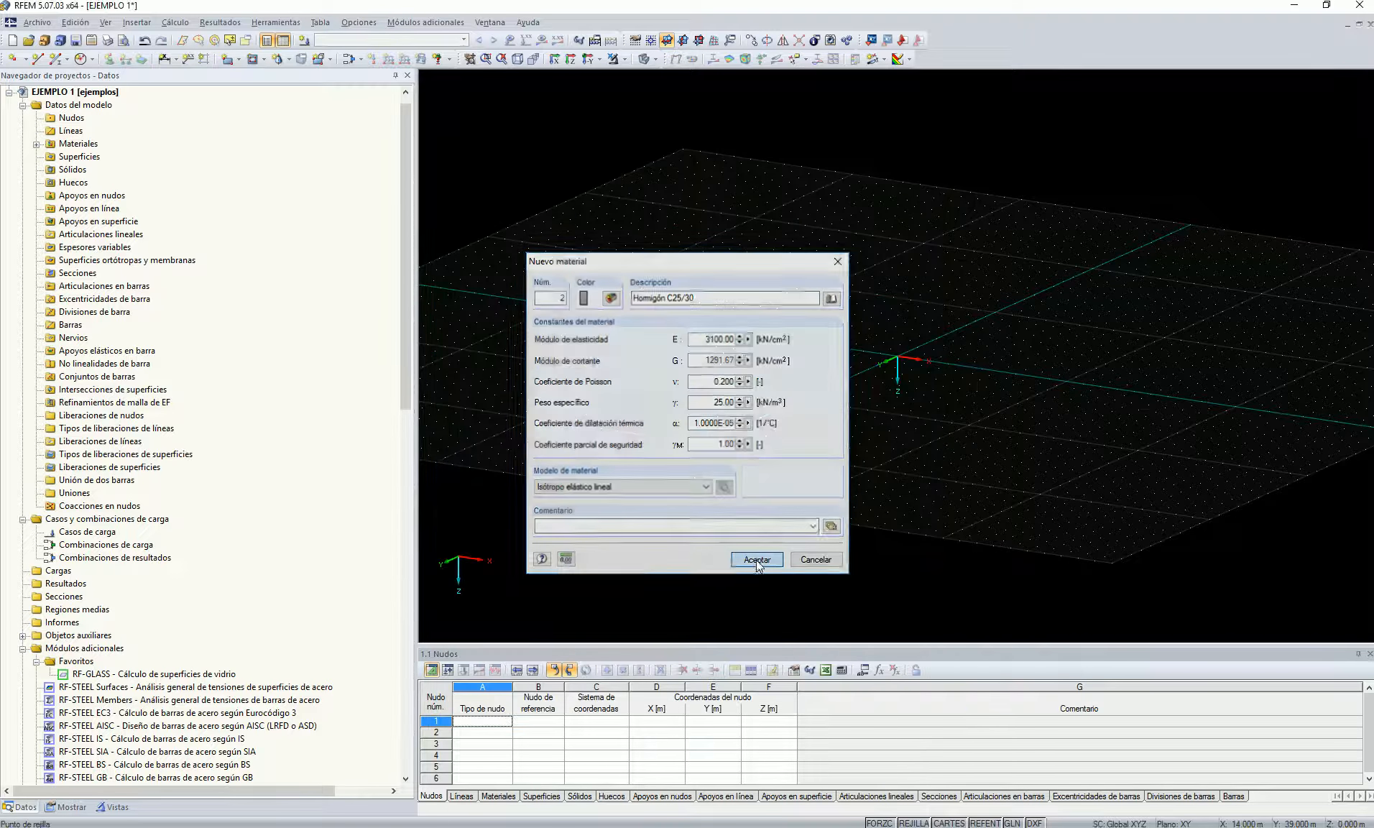
# Create a new solid rectangular section of 300 by 300 mm in Hormigón C25/30.
pyautogui.rightClick(69, 273)
pyautogui.click(108, 296)
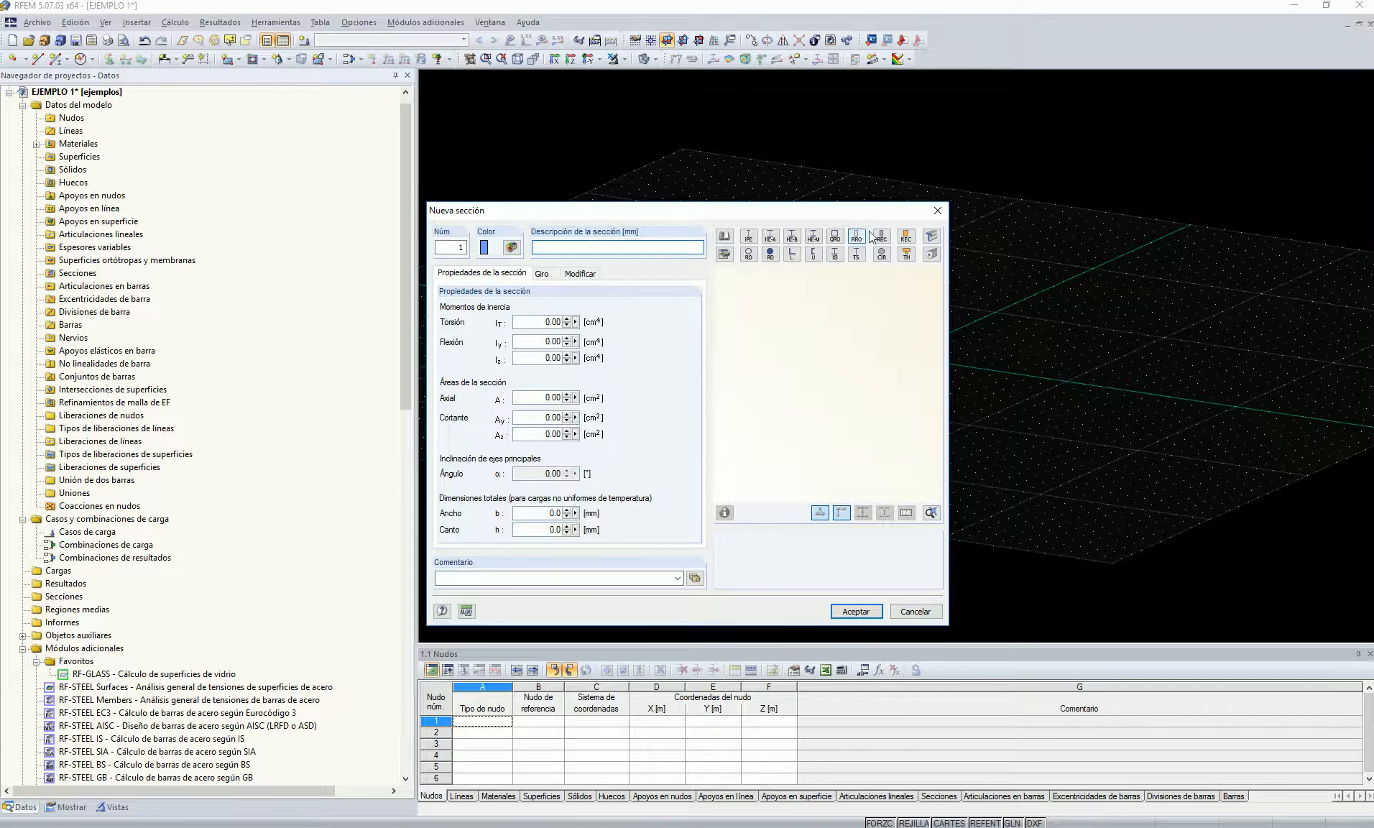
pyautogui.click(878, 238)
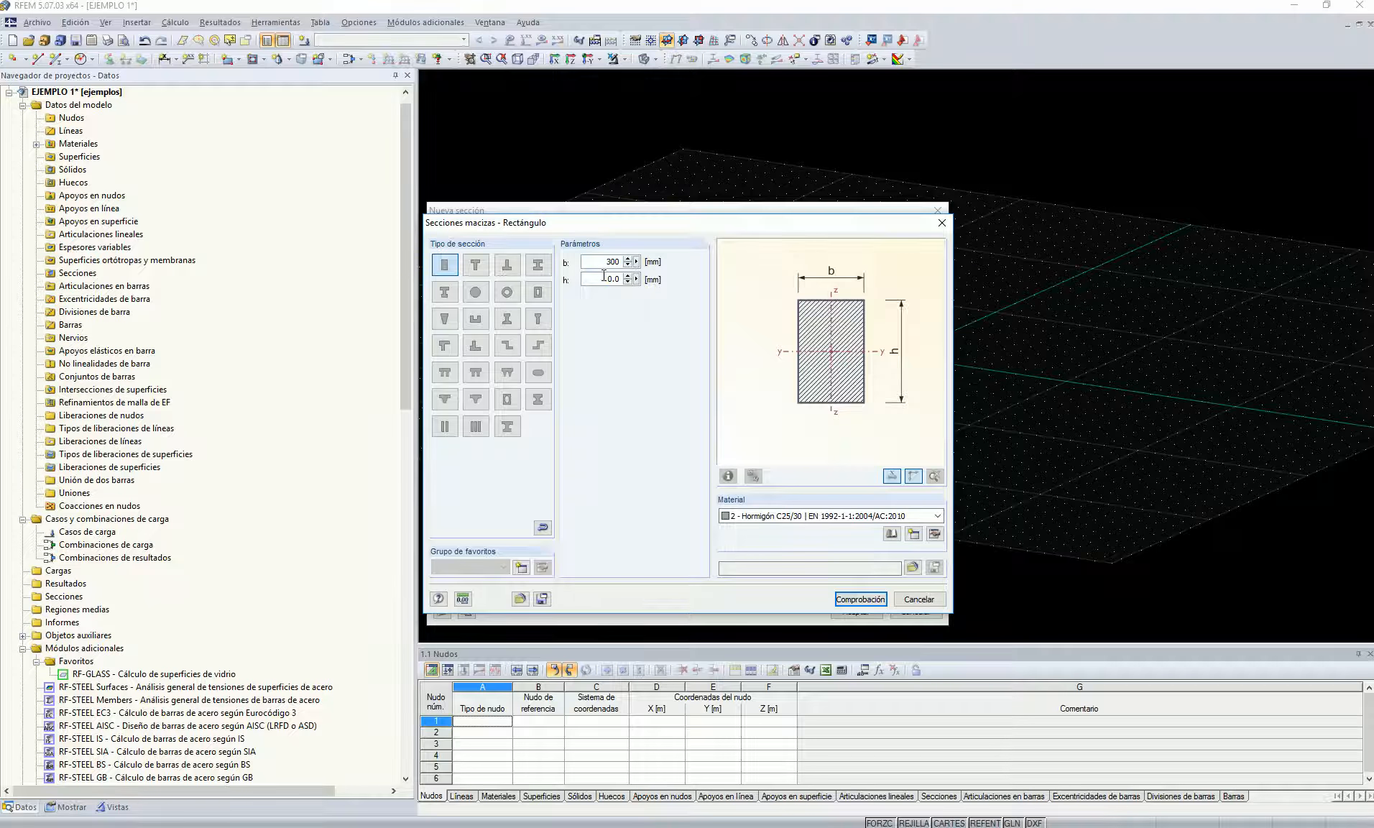
pyautogui.write('300')
pyautogui.click(752, 477)
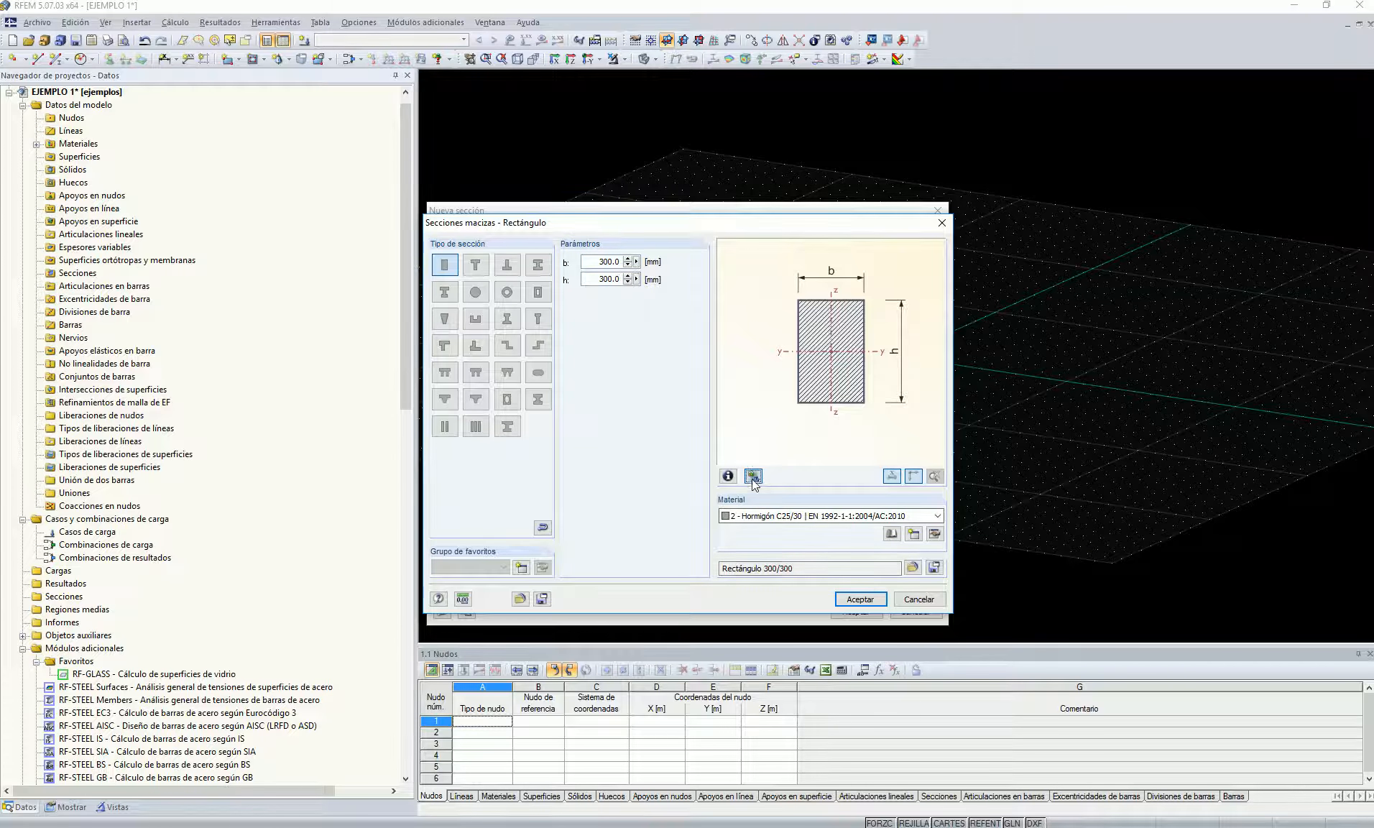
pyautogui.click(864, 600)
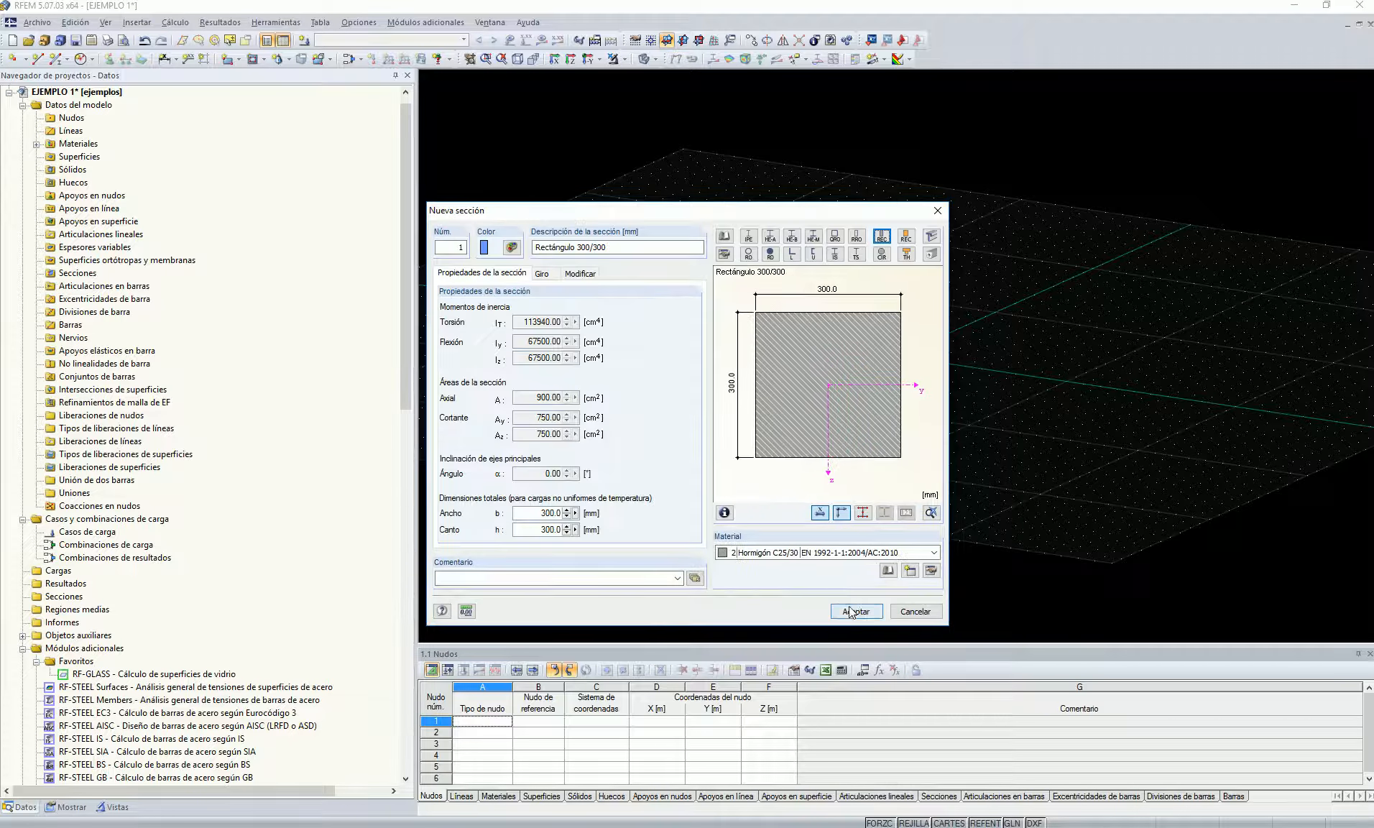
pyautogui.click(850, 609)
# Delete the poplar and conifer timber C24 material from the project and expand the list of sections.
pyautogui.click(36, 144)
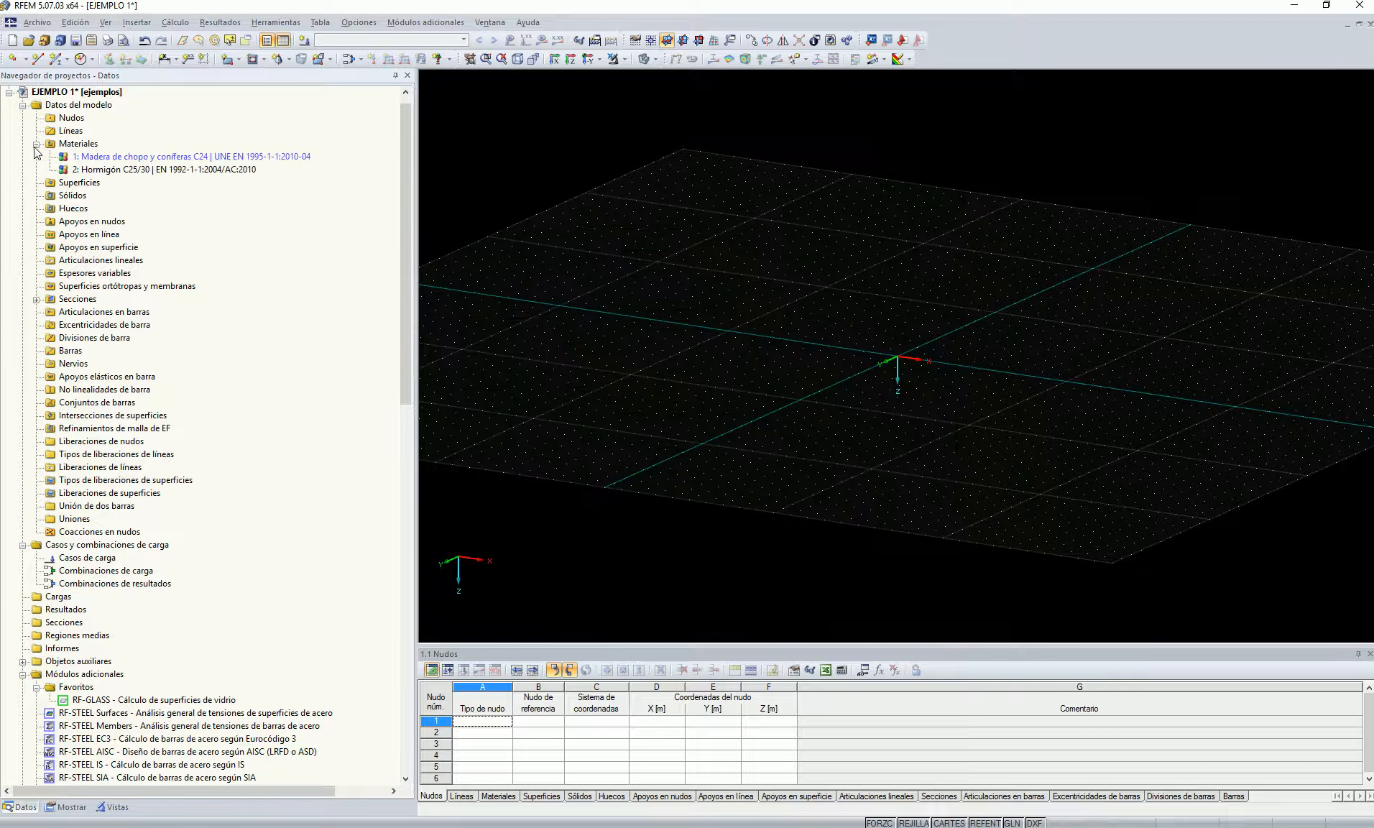
pyautogui.click(94, 157)
pyautogui.rightClick(93, 158)
pyautogui.click(153, 219)
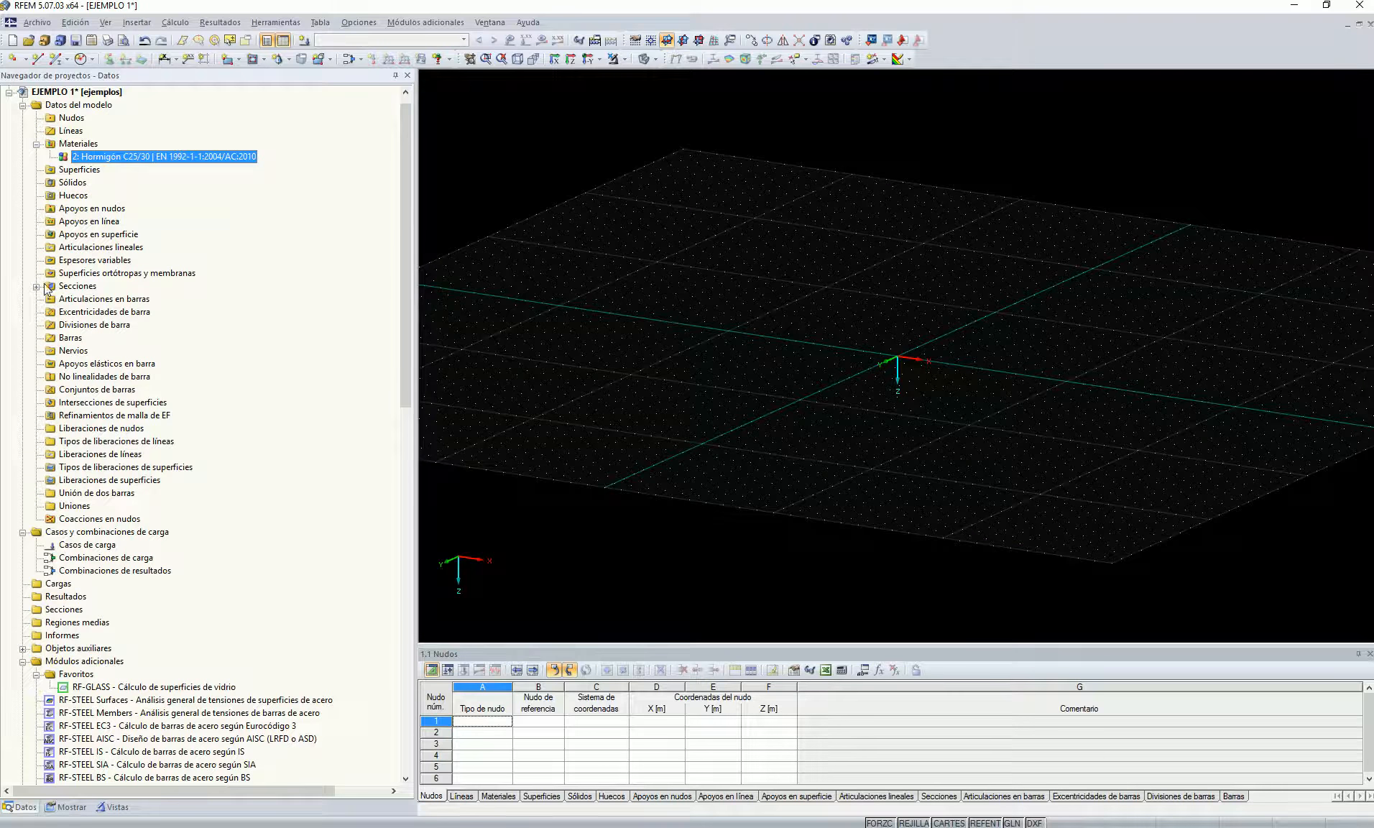
pyautogui.click(36, 286)
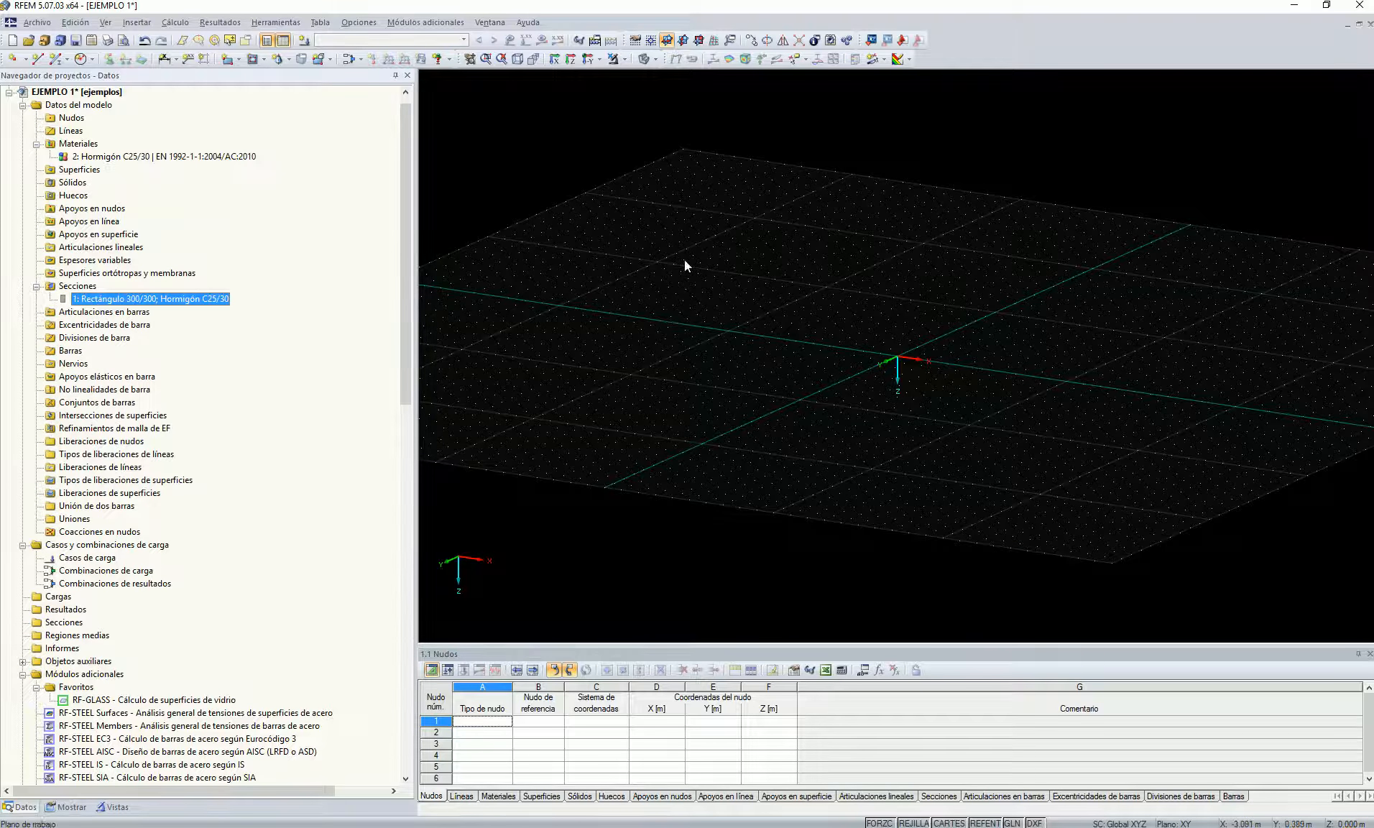
# Set the YZ work plane and draw a vertical 4 m beam-type member with the 300/300 section up from the origin.
pyautogui.scroll(5, 896, 381)
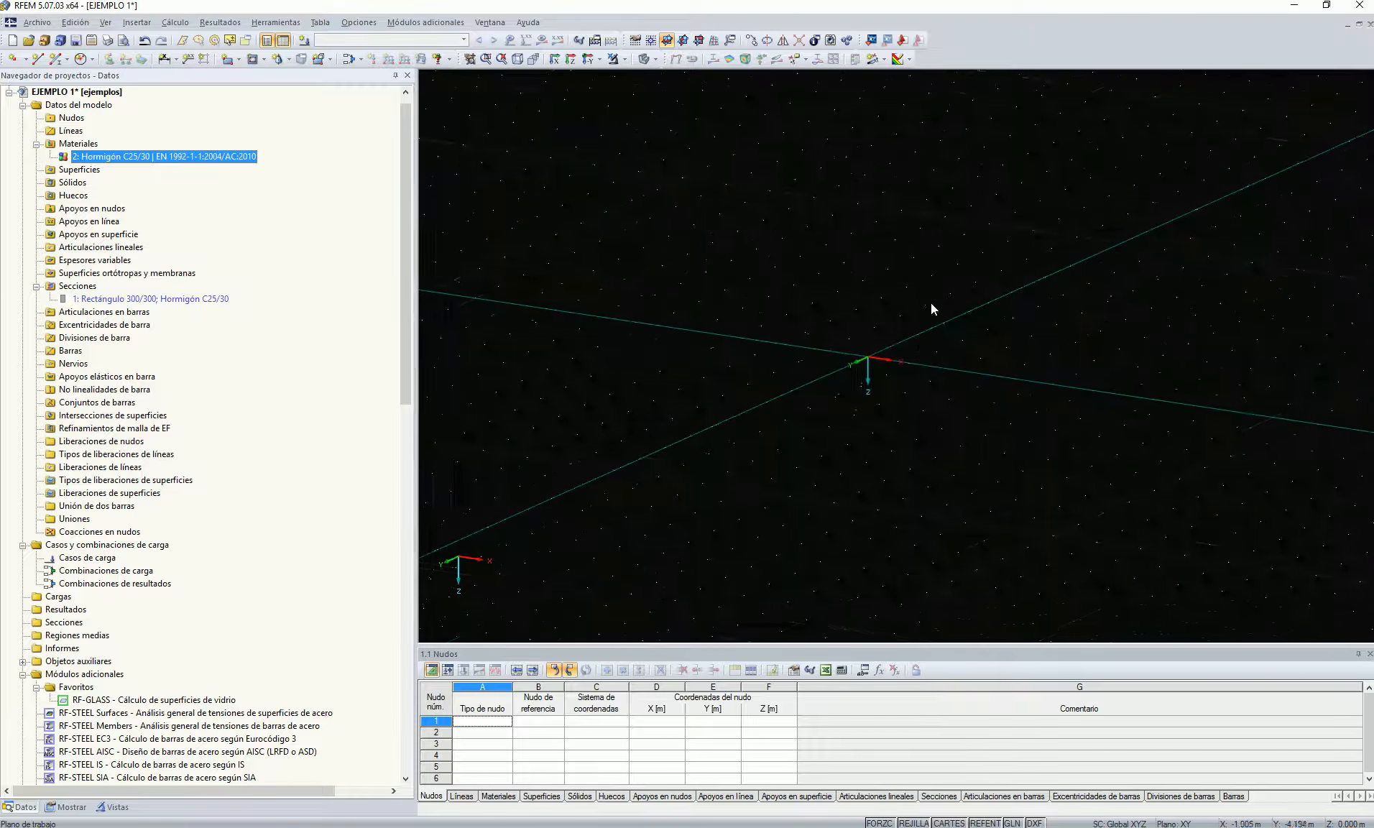
pyautogui.click(684, 41)
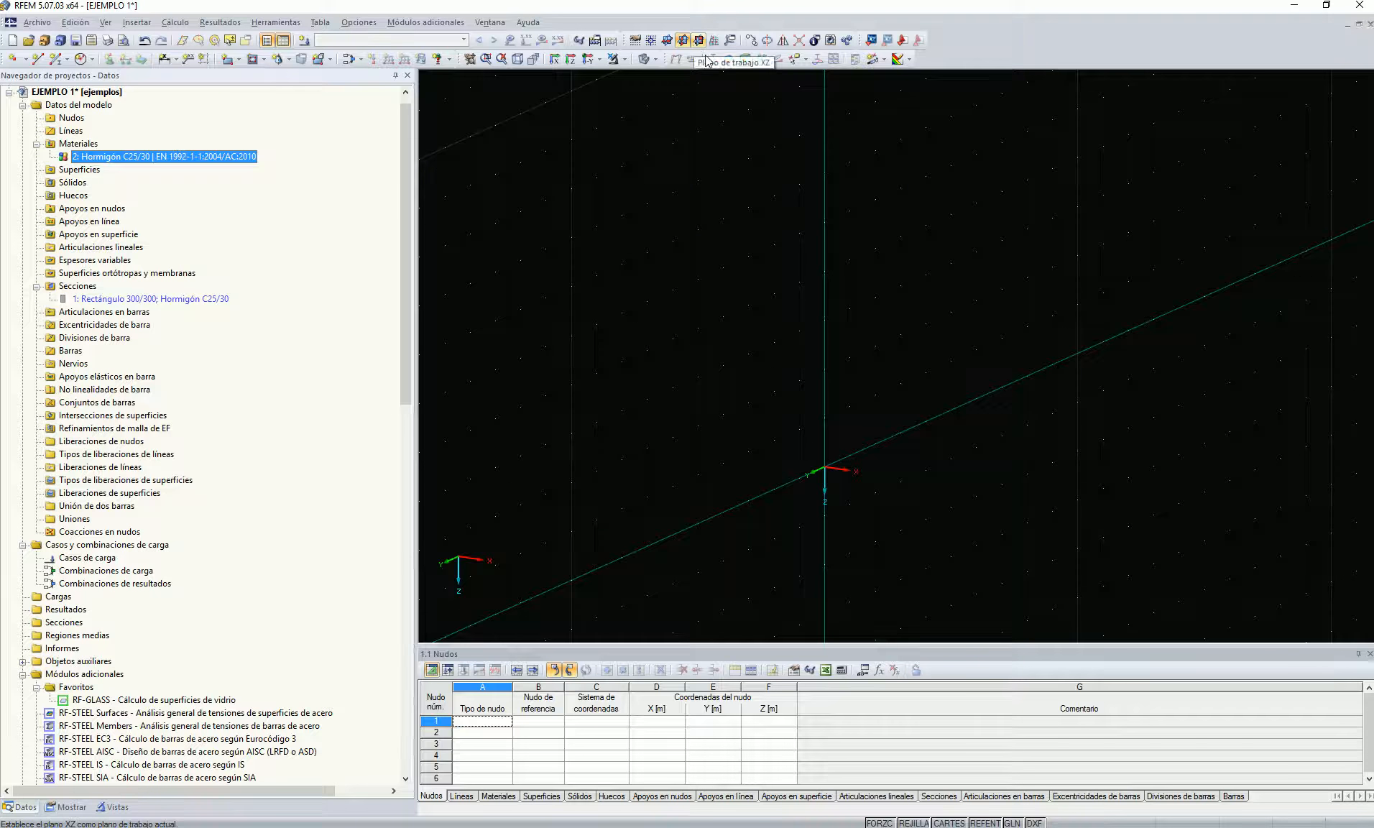
pyautogui.click(56, 60)
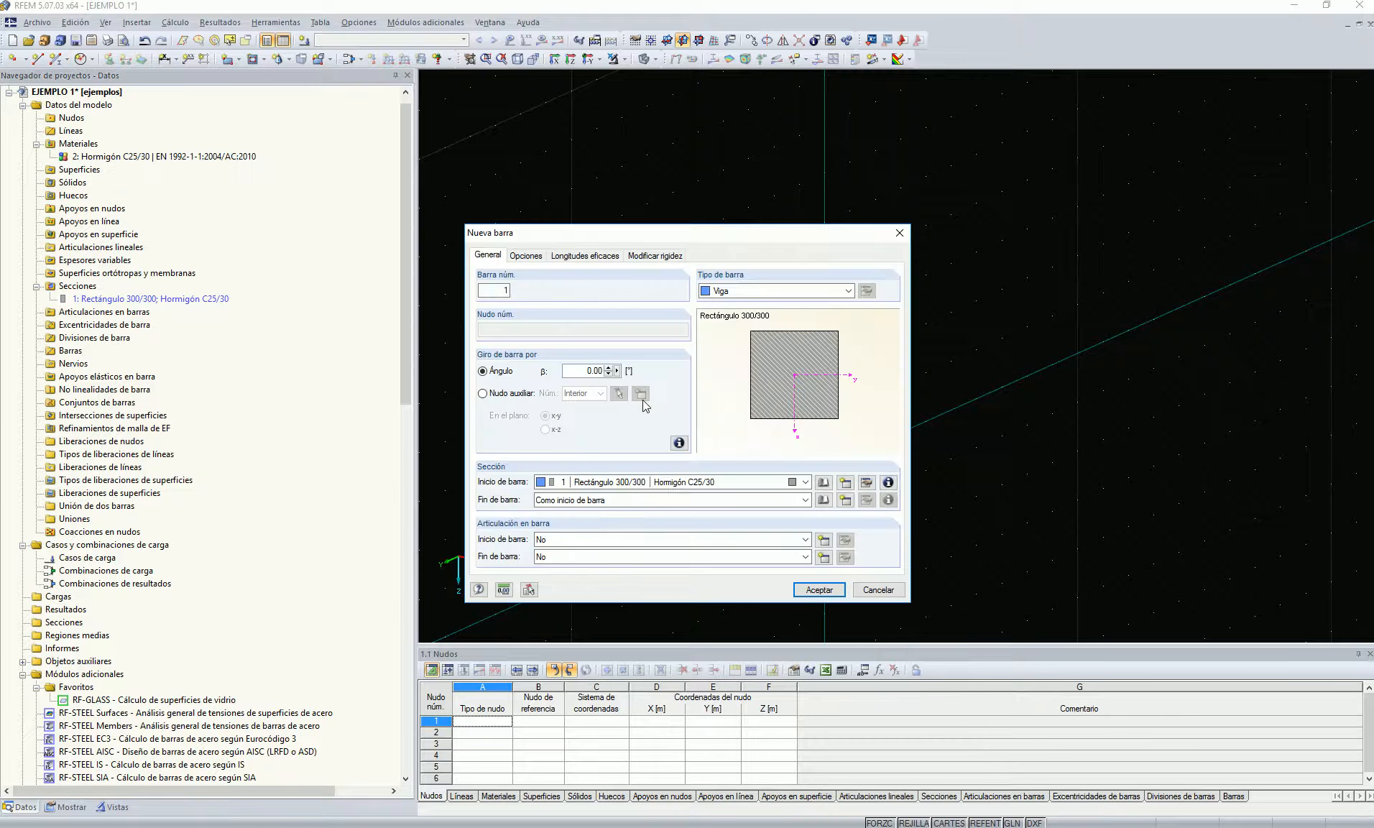
pyautogui.click(819, 589)
pyautogui.click(824, 466)
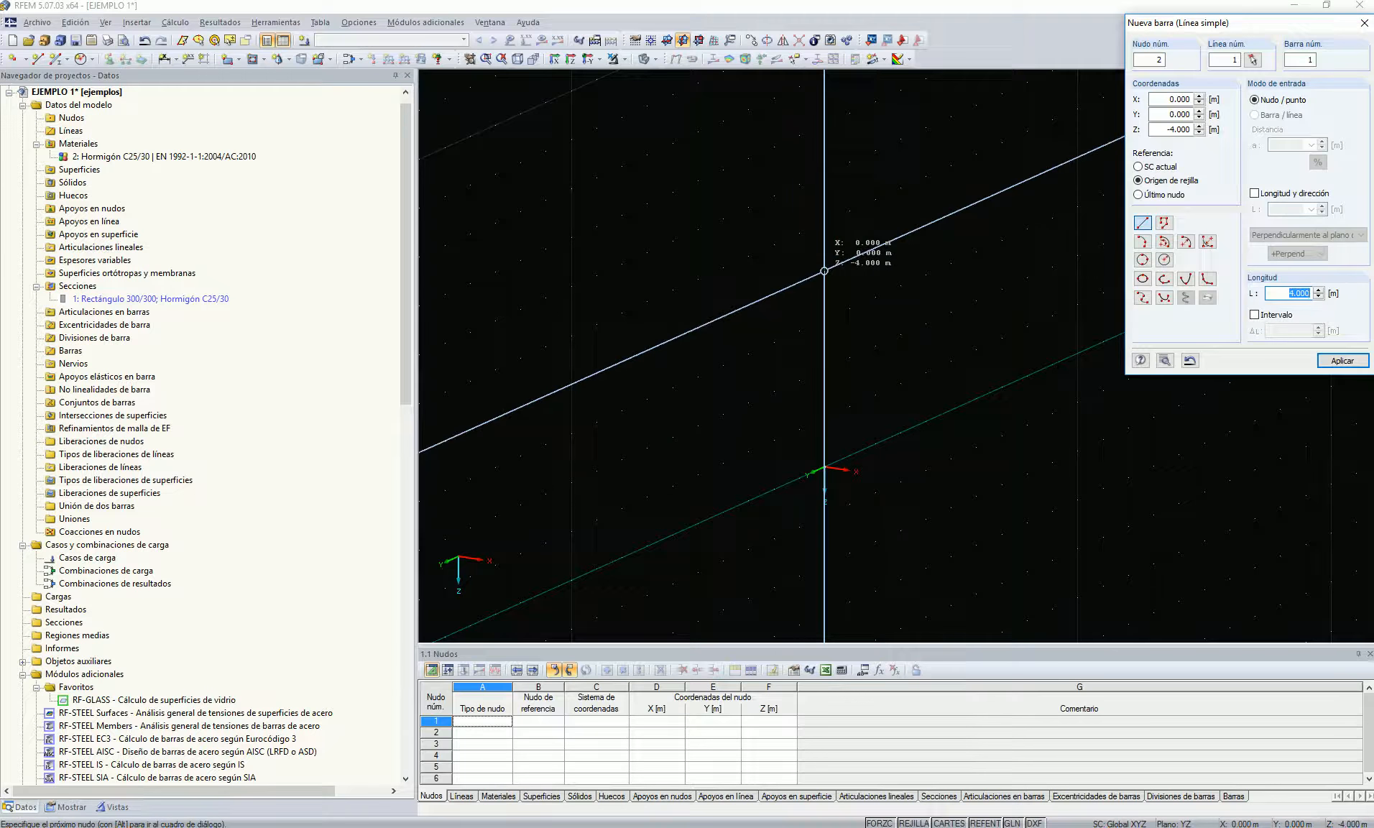
pyautogui.click(824, 271)
pyautogui.press('Escape')
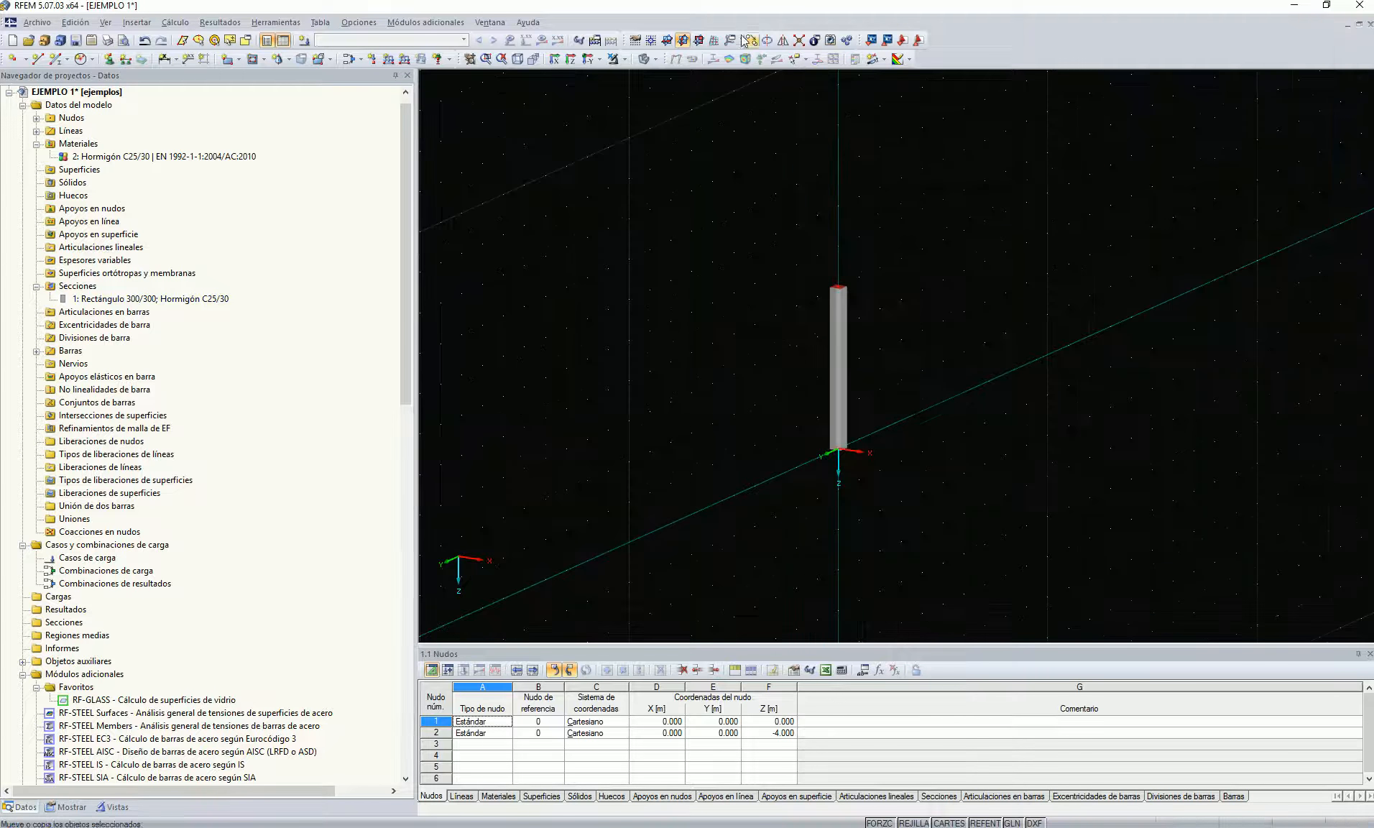
# Set the XY work plane and copy the column 4 m in the X direction.
pyautogui.click(667, 41)
pyautogui.keyDown('ctrl'); pyautogui.moveTo(967, 291); pyautogui.dragTo(948, 321, button='middle'); pyautogui.keyUp('ctrl')
pyautogui.moveTo(809, 272); pyautogui.dragTo(965, 497)
pyautogui.keyDown('ctrl'); pyautogui.moveTo(1093, 475); pyautogui.dragTo(943, 463, button='middle'); pyautogui.keyUp('ctrl')
pyautogui.click(1009, 465)
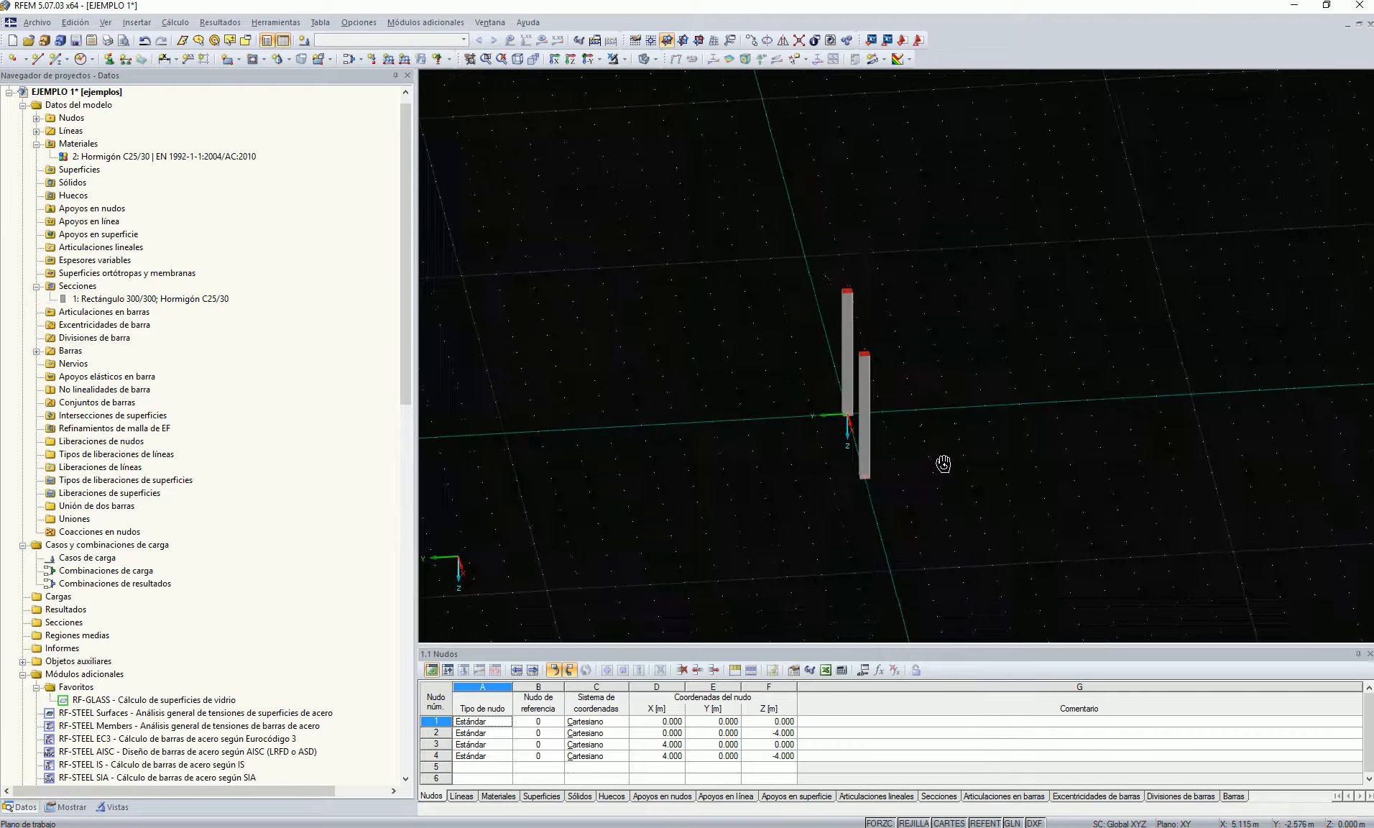
# Copy both columns twice with a displacement of -4 m in the Y direction.
pyautogui.moveTo(807, 261); pyautogui.dragTo(911, 483)
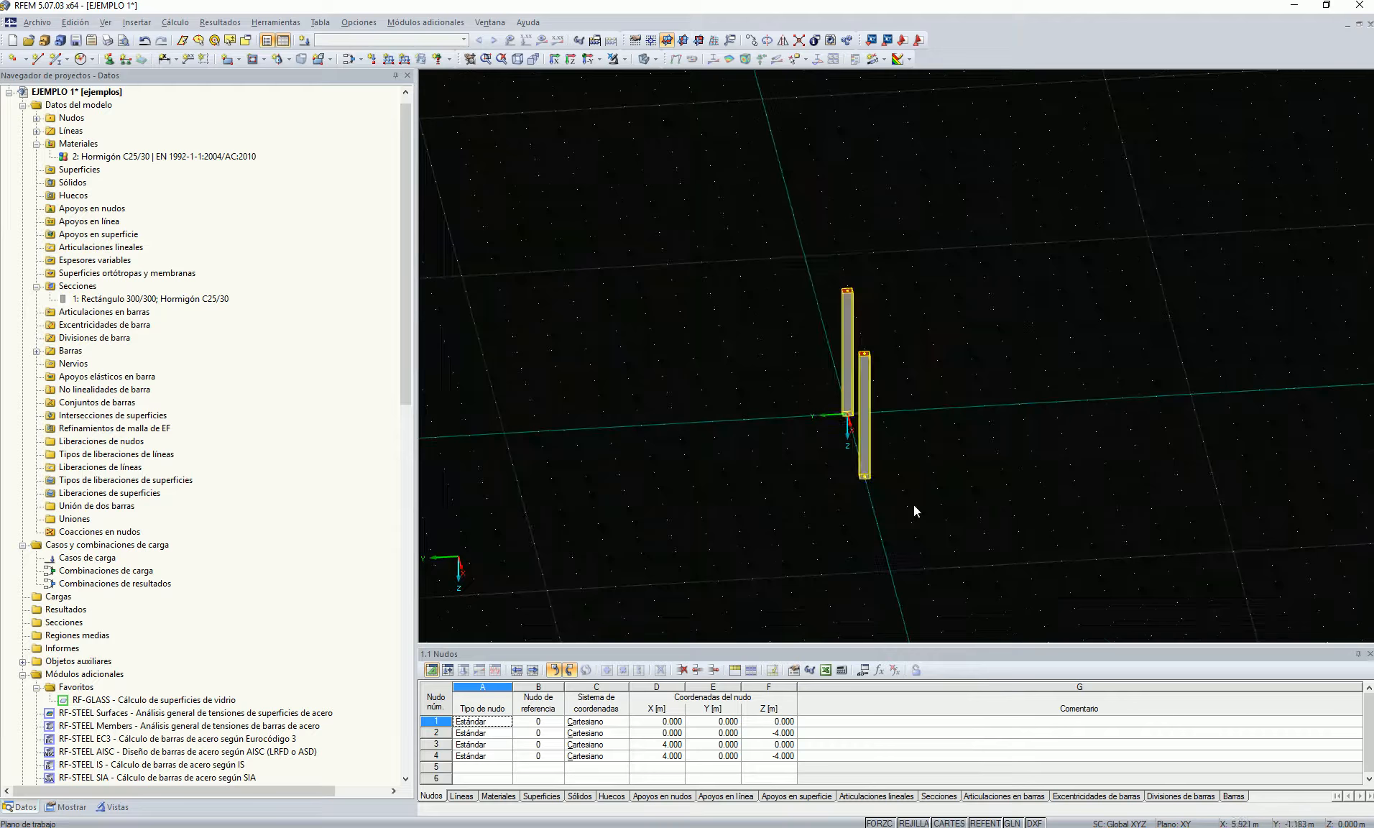
pyautogui.rightClick(864, 450)
pyautogui.click(927, 573)
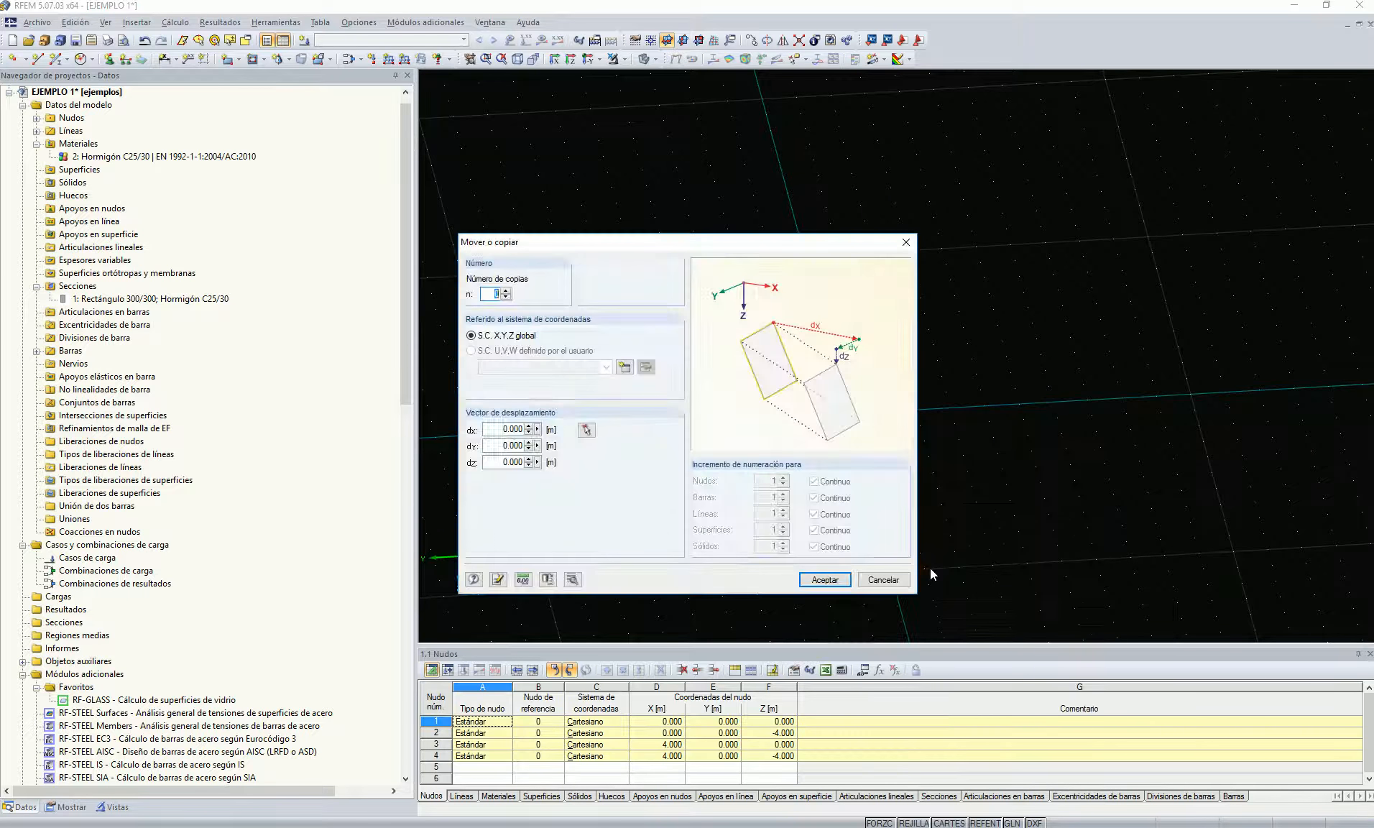
pyautogui.write('2')
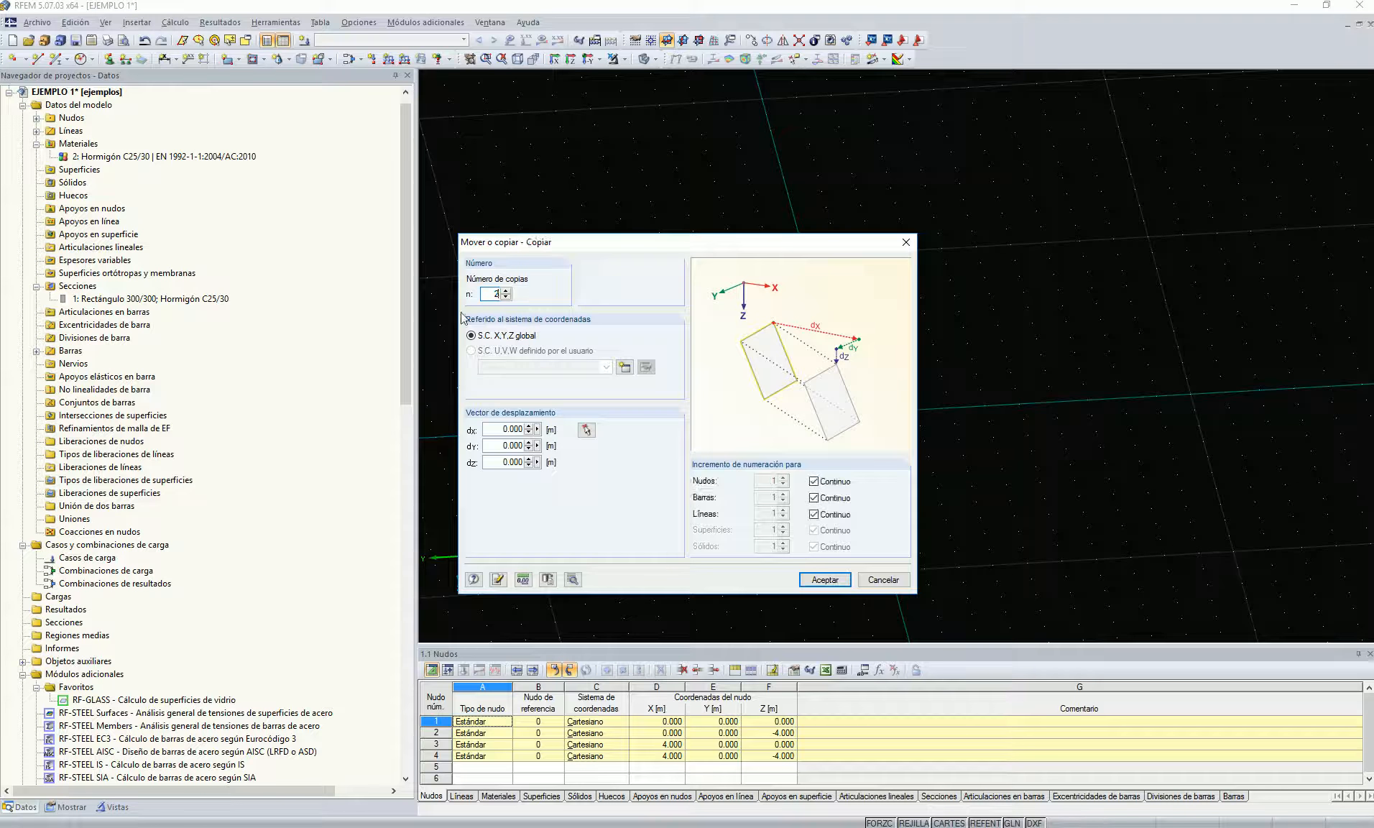
pyautogui.click(495, 447)
pyautogui.write('-4')
pyautogui.click(824, 578)
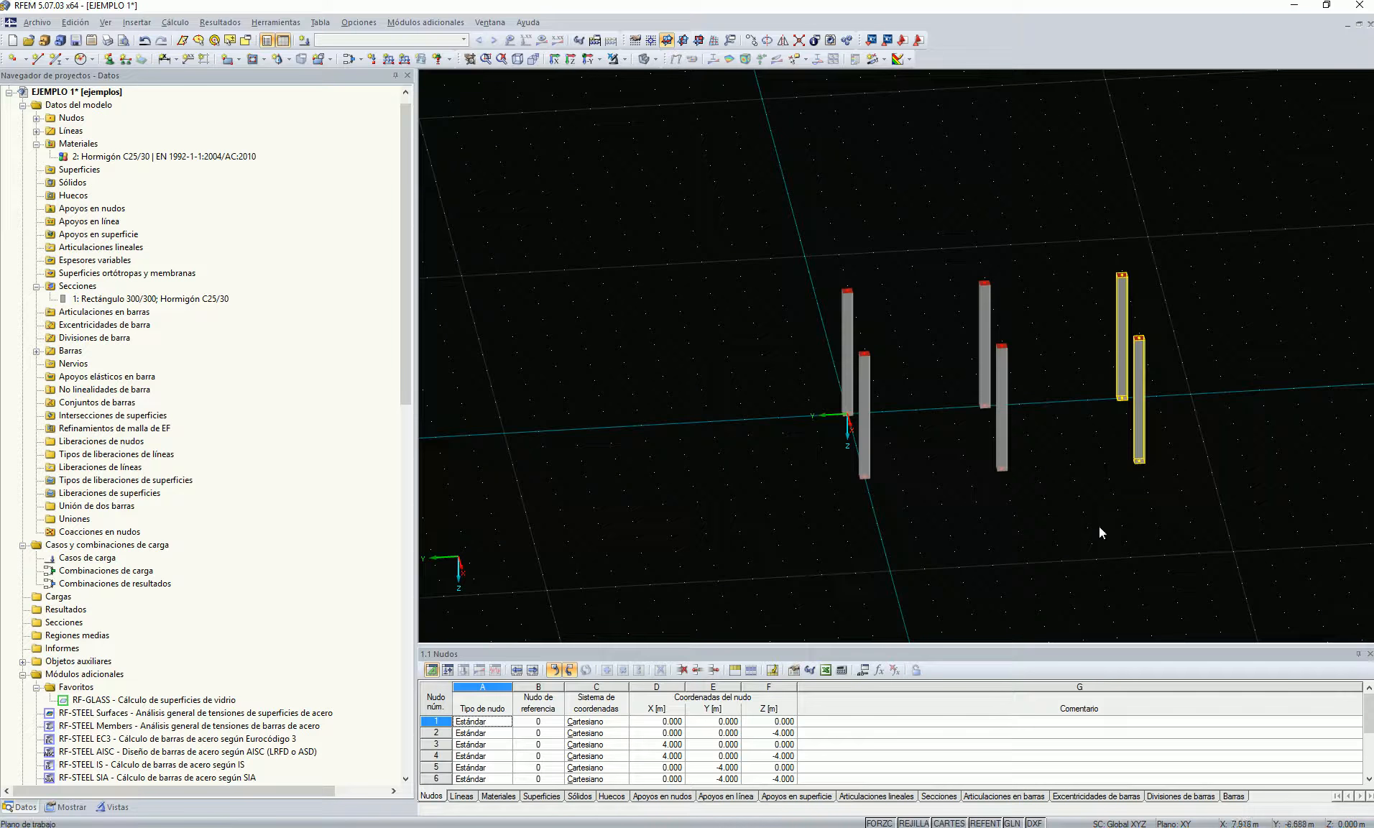
# Display the six columns as a wireframe model.
pyautogui.keyDown('ctrl'); pyautogui.moveTo(893, 517); pyautogui.dragTo(990, 521, button='middle'); pyautogui.keyUp('ctrl')
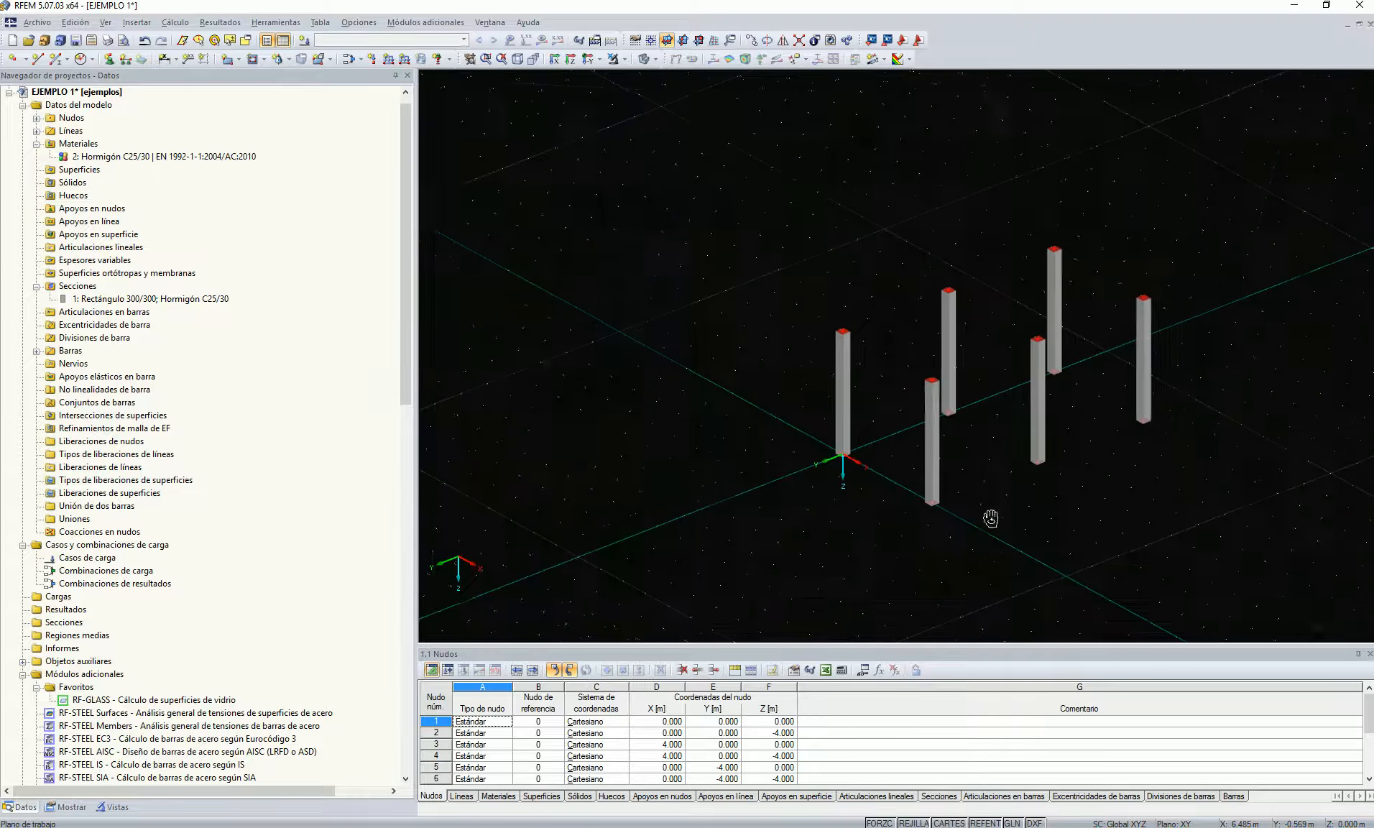
pyautogui.click(654, 60)
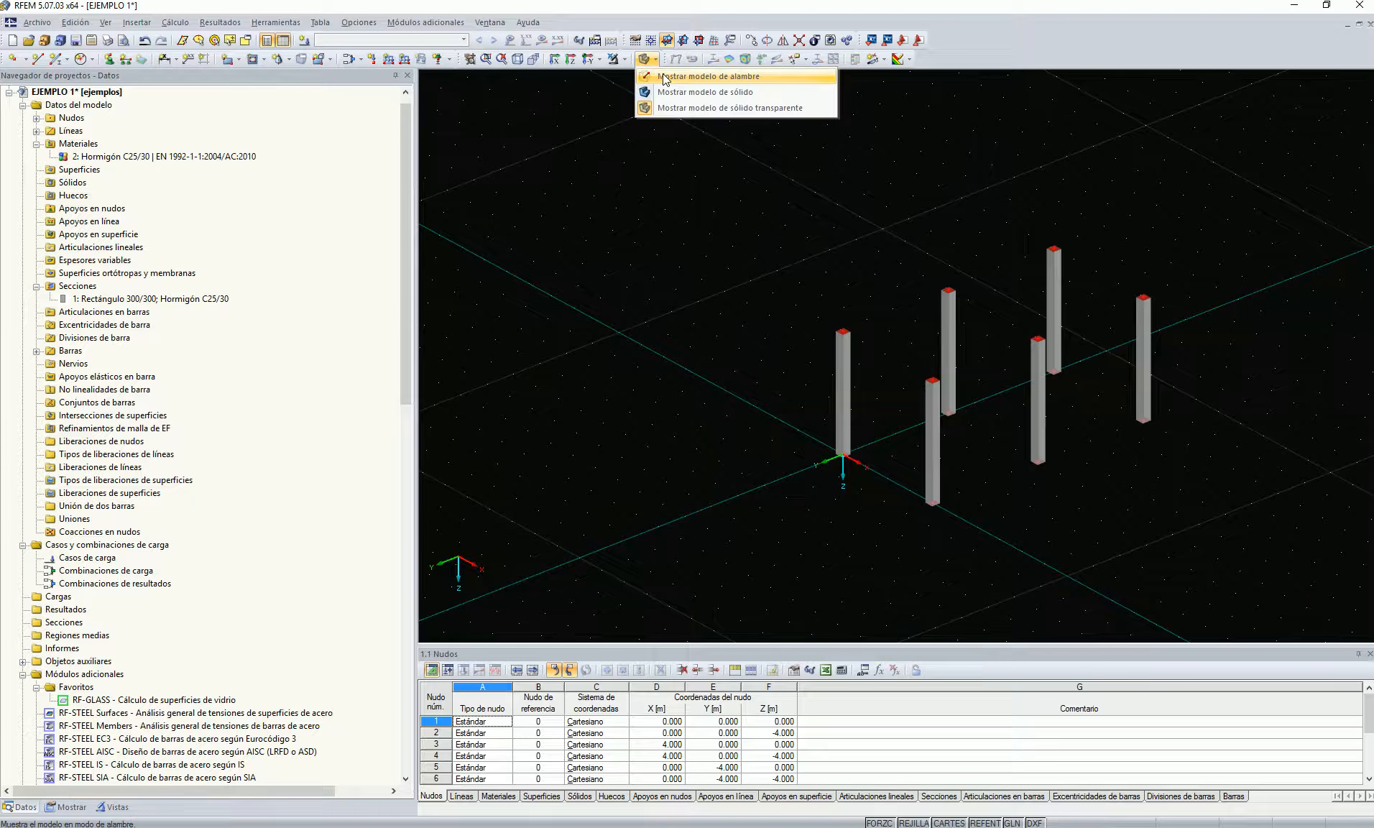
pyautogui.click(663, 76)
# Assign fixed nodal supports to the six column base nodes 1, 3, 5, 7, 9 and 11.
pyautogui.keyDown('ctrl'); pyautogui.moveTo(797, 517); pyautogui.dragTo(911, 450, button='middle'); pyautogui.keyUp('ctrl')
pyautogui.moveTo(838, 414); pyautogui.dragTo(1129, 480)
pyautogui.keyDown('ctrl'); pyautogui.moveTo(1140, 480); pyautogui.dragTo(962, 585, button='middle'); pyautogui.keyUp('ctrl')
pyautogui.click(108, 59)
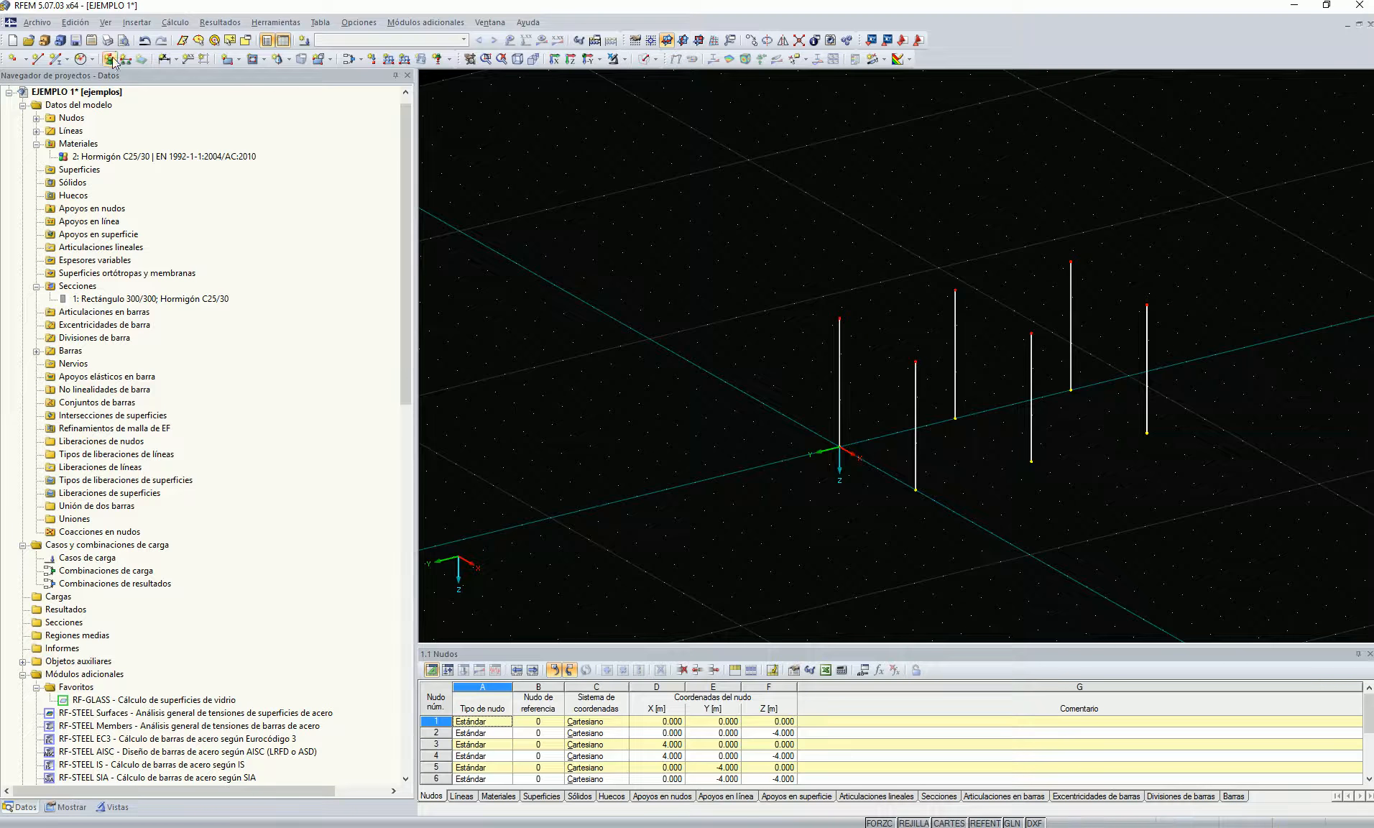
pyautogui.click(670, 351)
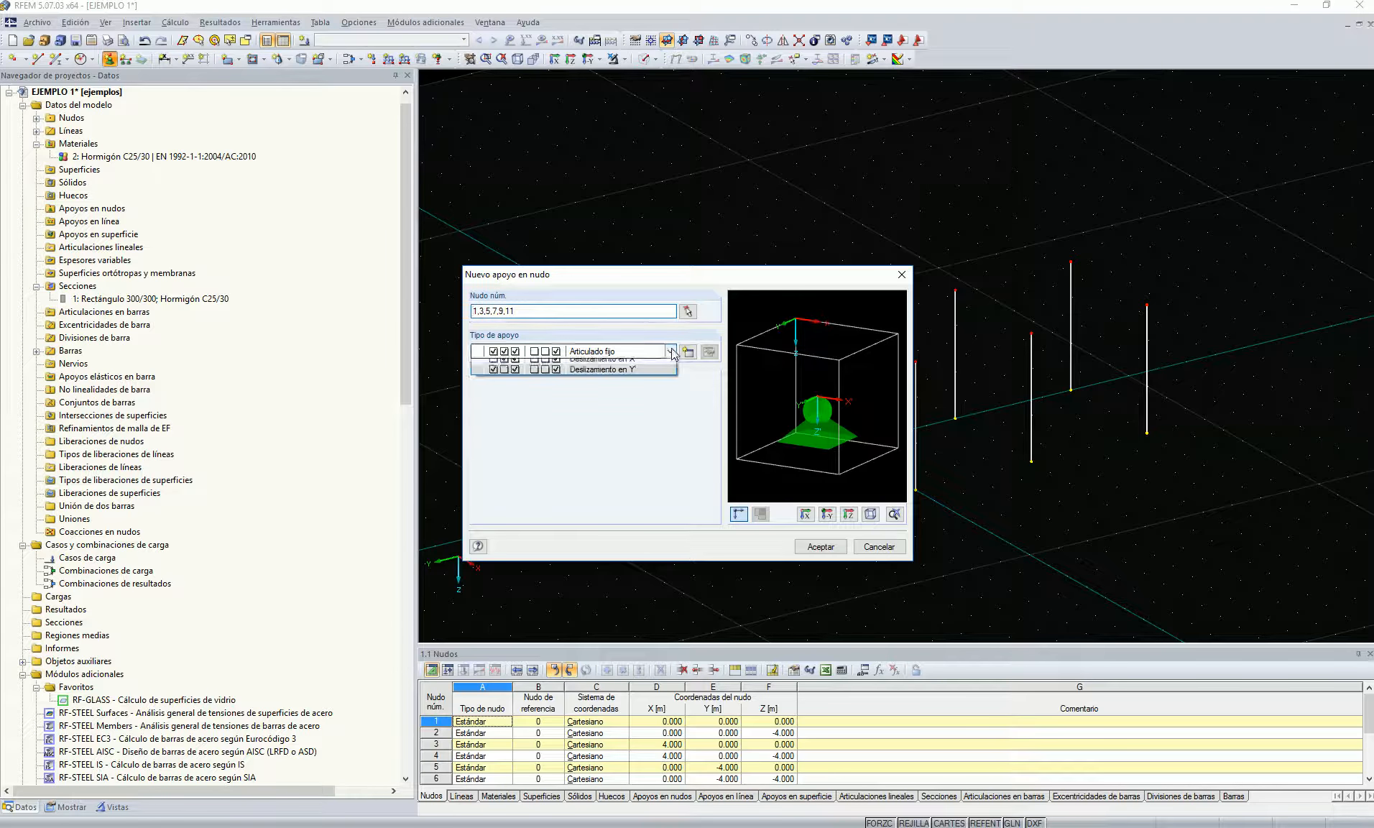
pyautogui.click(579, 381)
pyautogui.click(821, 546)
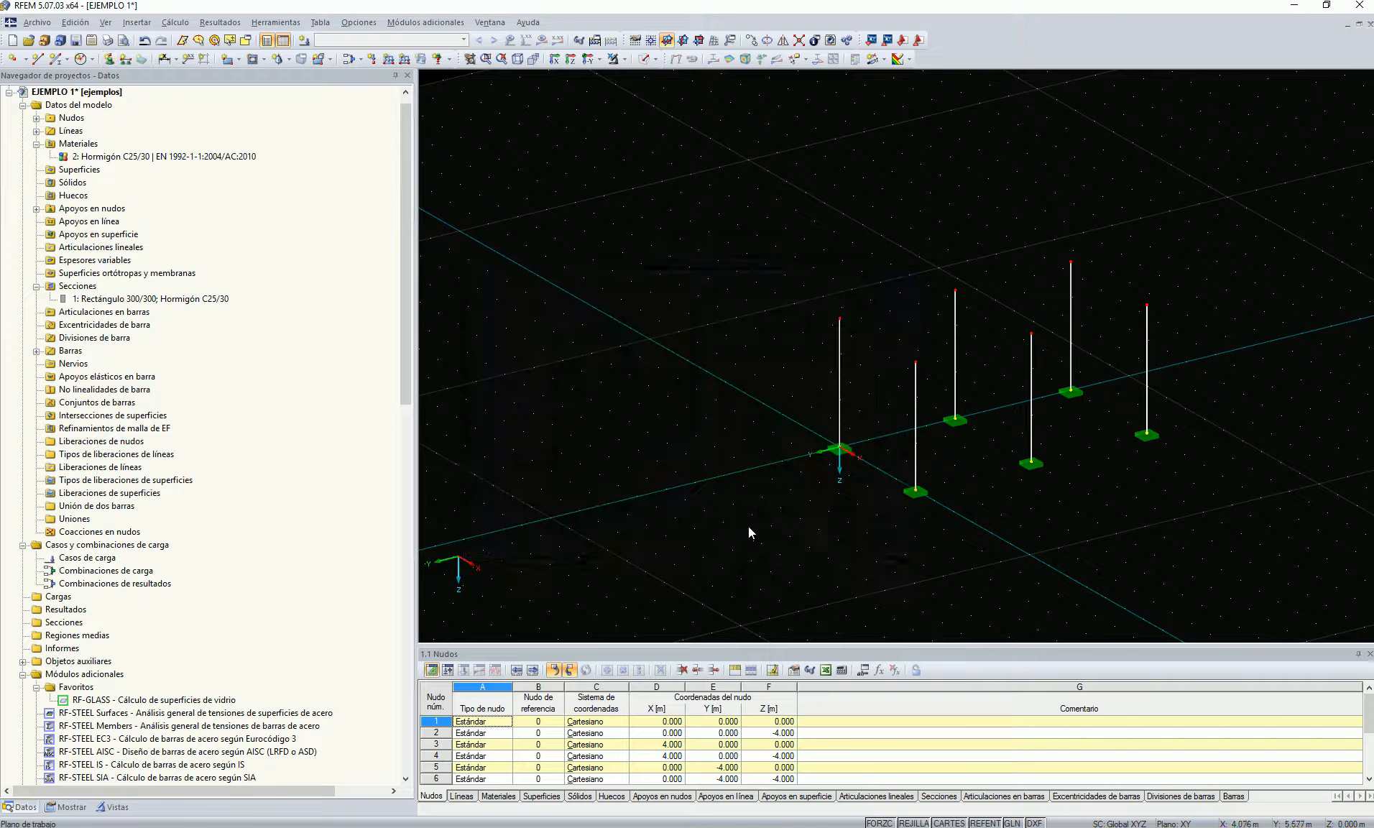
# Move the work plane origin to the top node of the column at the global origin.
pyautogui.press('F8')
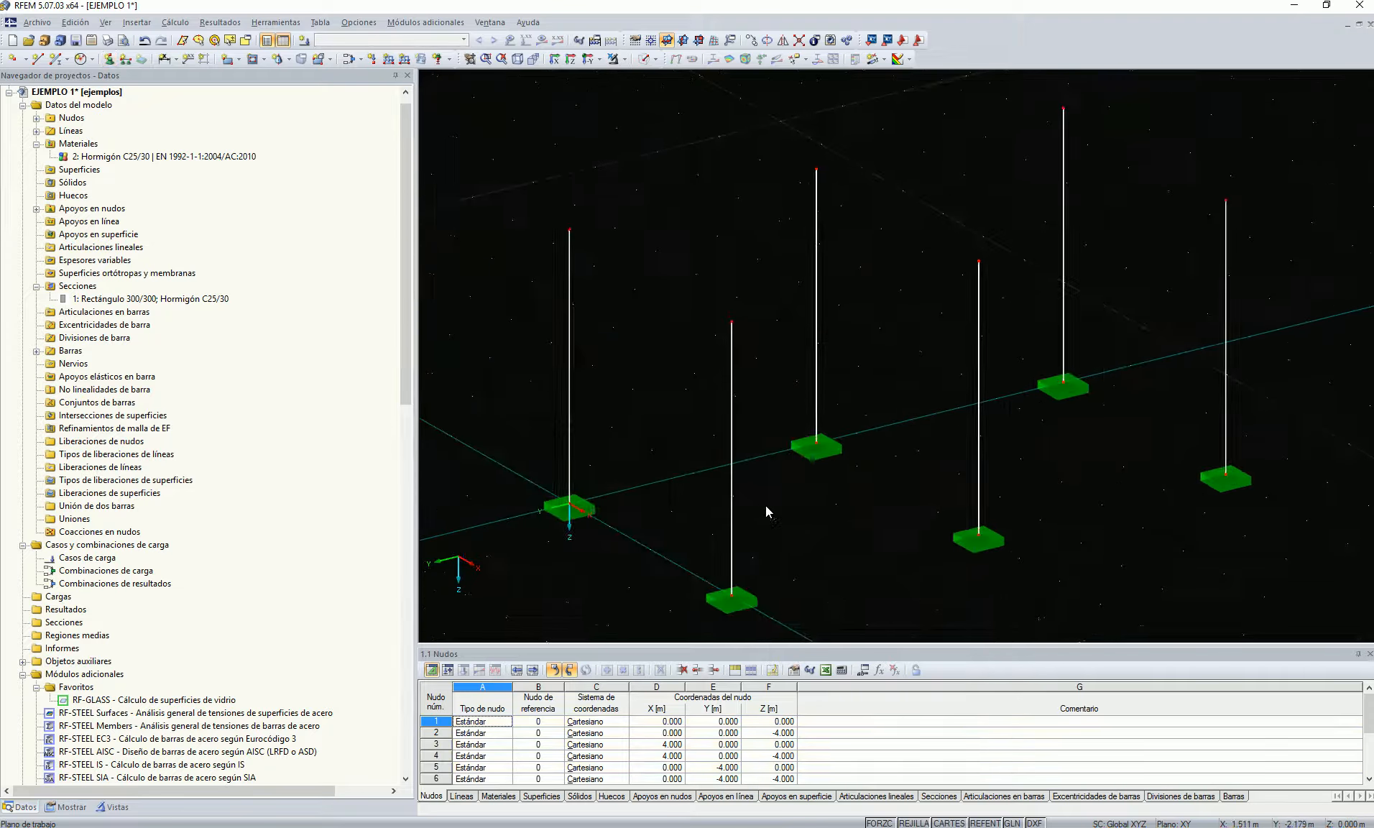
pyautogui.scroll(-3, 786, 509)
pyautogui.moveTo(924, 411); pyautogui.dragTo(789, 456, button='middle')
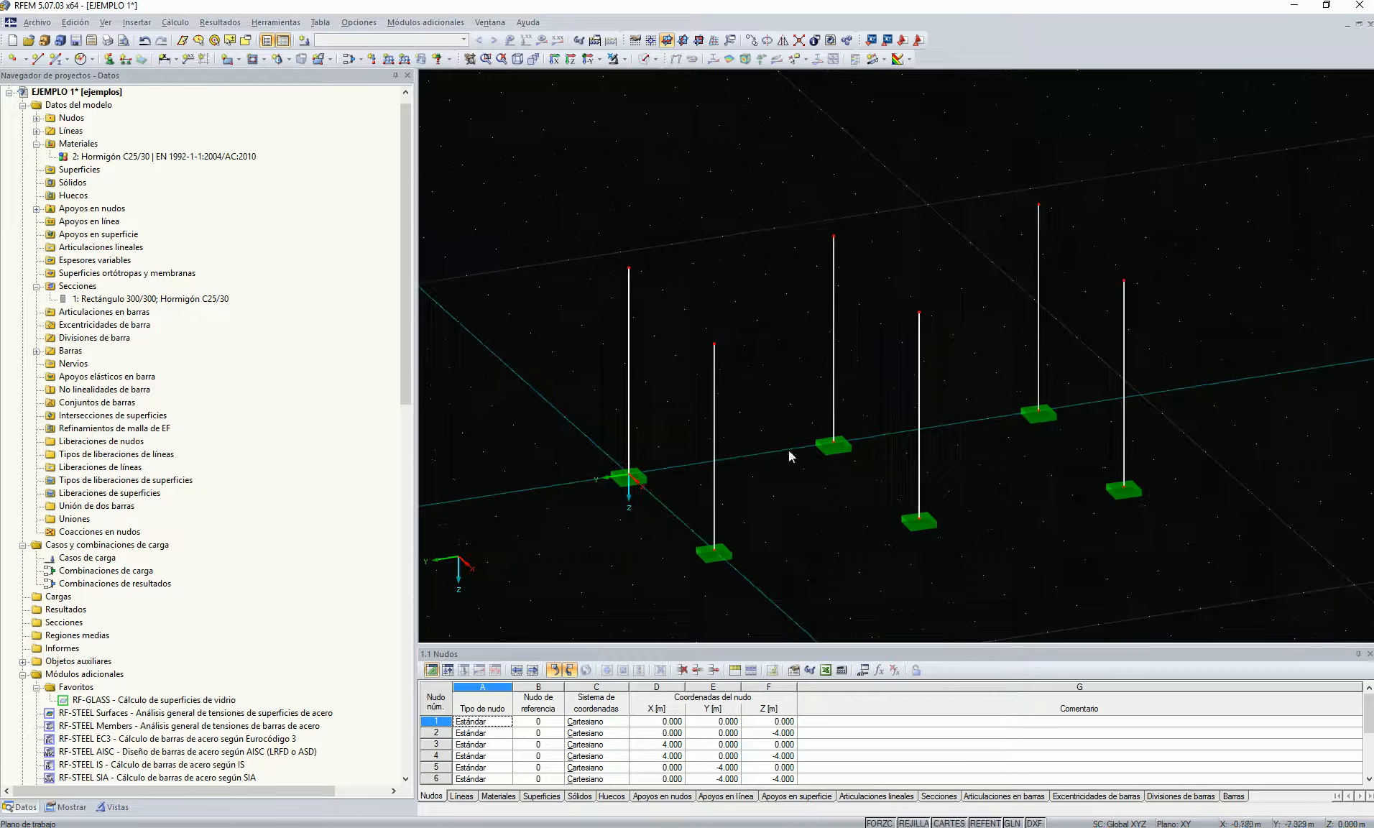
pyautogui.moveTo(814, 538)
pyautogui.keyDown('ctrl'); pyautogui.mouseDown(button='middle')
pyautogui.moveTo(782, 475)
pyautogui.moveTo(644, 466)
pyautogui.moveTo(837, 576)
pyautogui.moveTo(826, 557)
pyautogui.mouseUp(button='middle'); pyautogui.keyUp('ctrl')
pyautogui.click(715, 41)
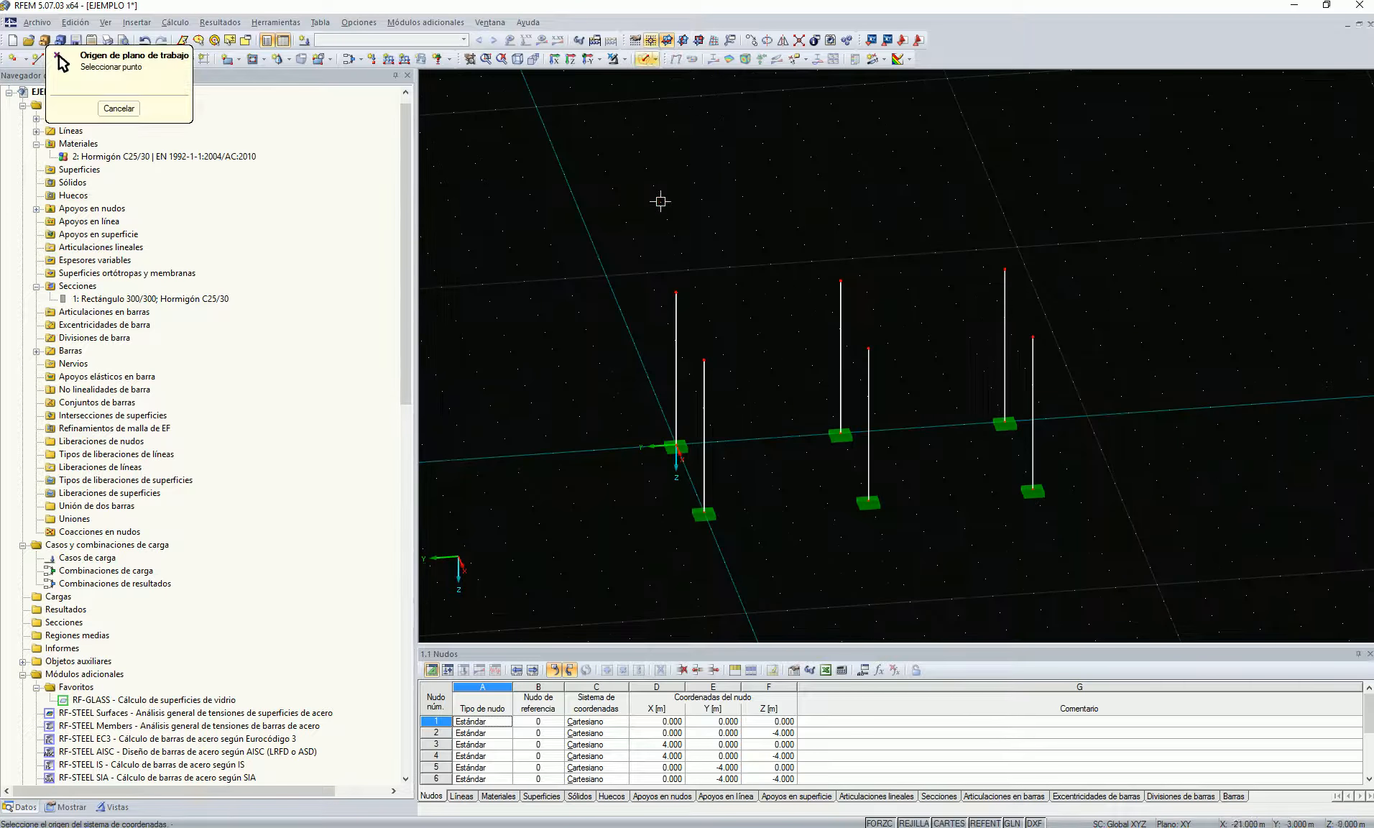
pyautogui.click(676, 291)
# Add linear dimensions between the column tops for one bay along Y, the spacing along X, and the full two-bay length.
pyautogui.keyDown('ctrl'); pyautogui.moveTo(743, 344); pyautogui.dragTo(798, 357, button='middle'); pyautogui.keyUp('ctrl')
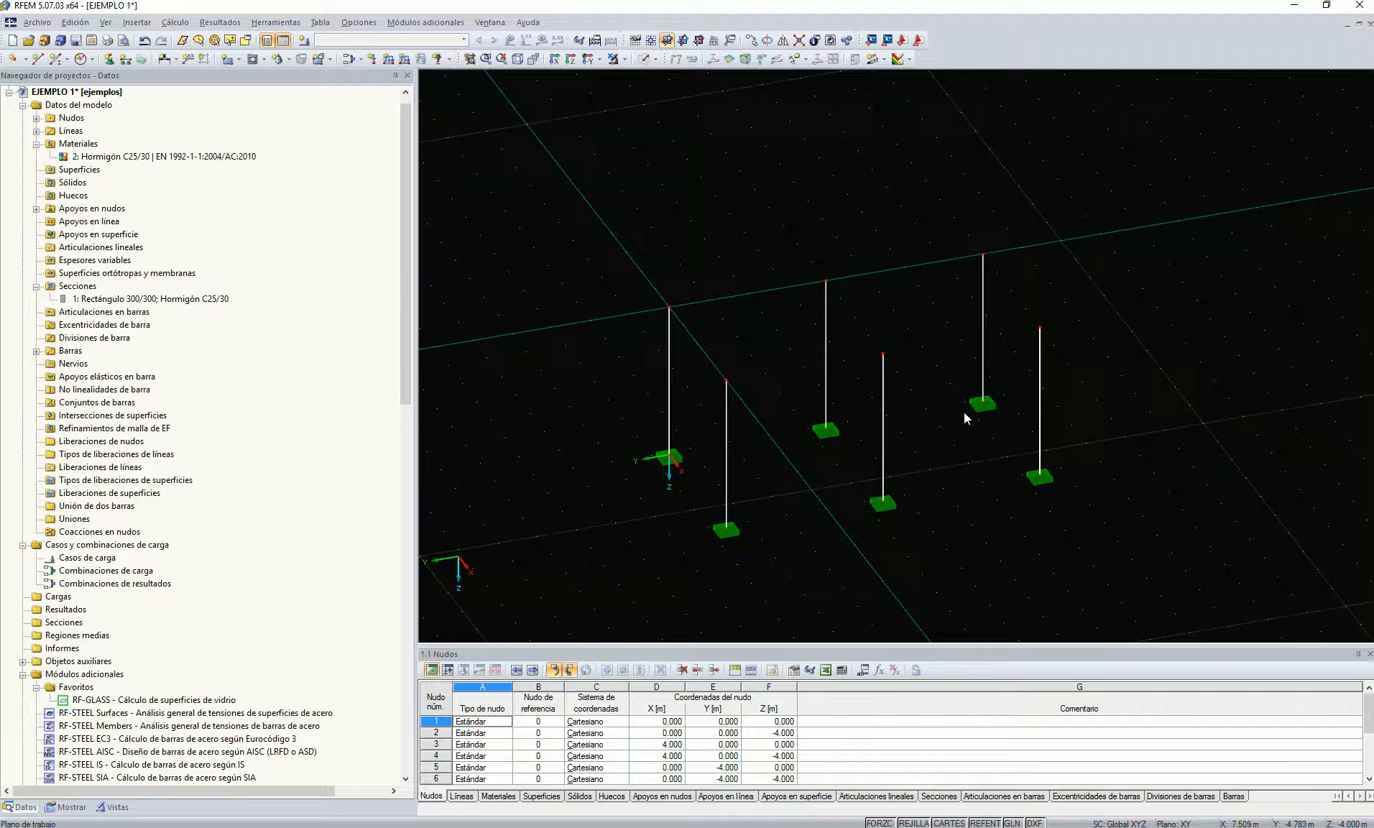
pyautogui.moveTo(964, 414); pyautogui.dragTo(964, 367, button='middle')
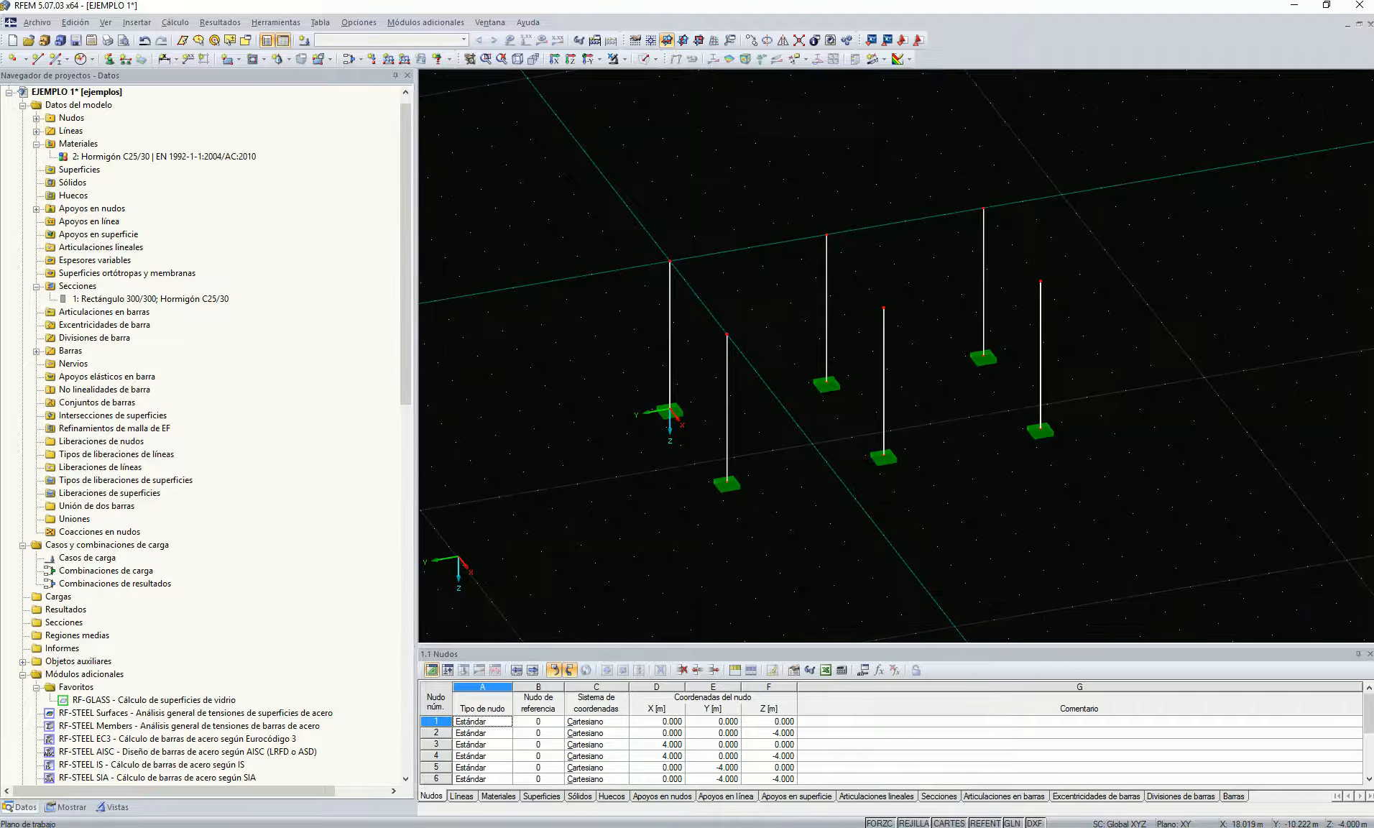
pyautogui.keyDown('ctrl'); pyautogui.moveTo(941, 478); pyautogui.dragTo(794, 448, button='middle'); pyautogui.keyUp('ctrl')
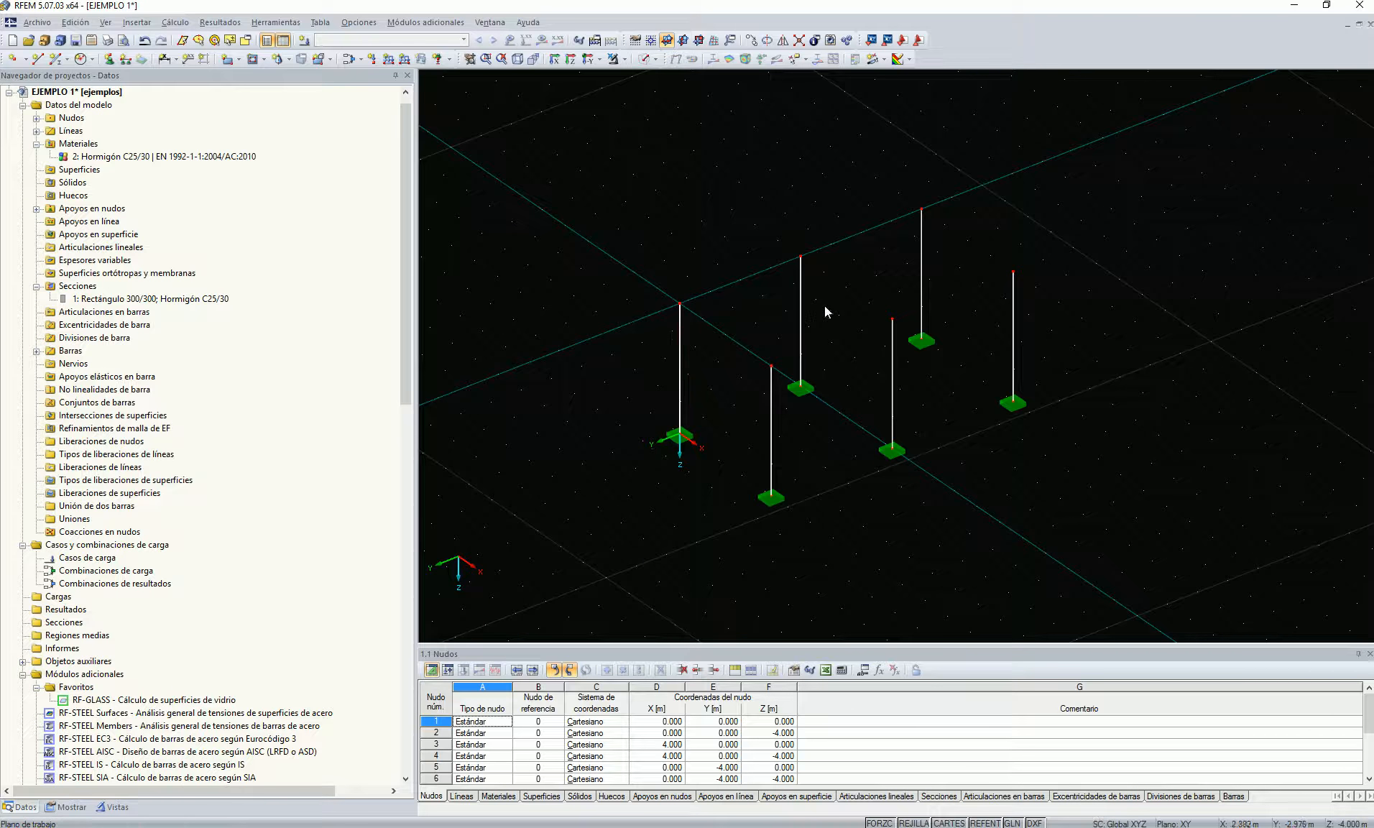
pyautogui.moveTo(822, 316); pyautogui.dragTo(804, 344, button='middle')
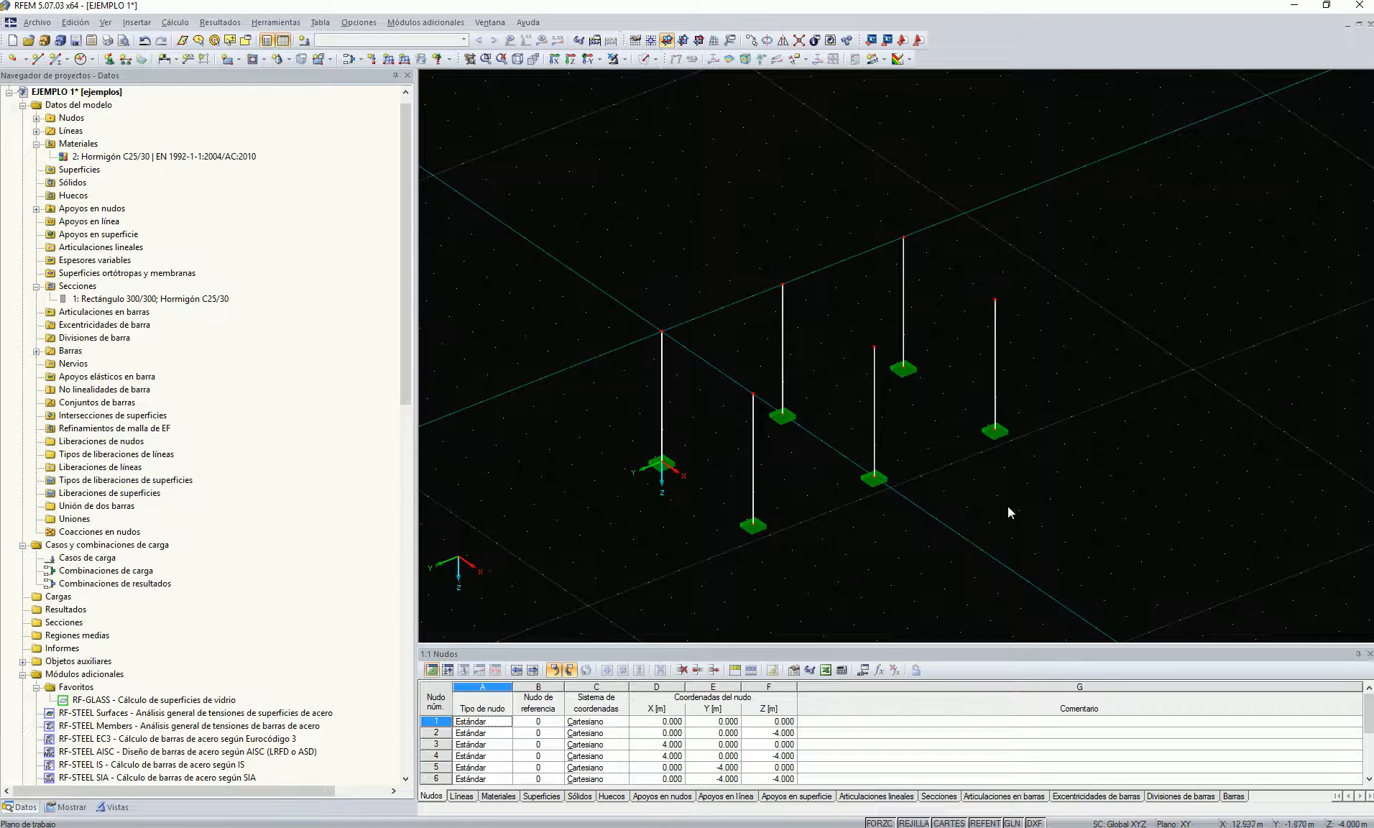
pyautogui.keyDown('ctrl'); pyautogui.moveTo(848, 441); pyautogui.dragTo(786, 437, button='middle'); pyautogui.keyUp('ctrl')
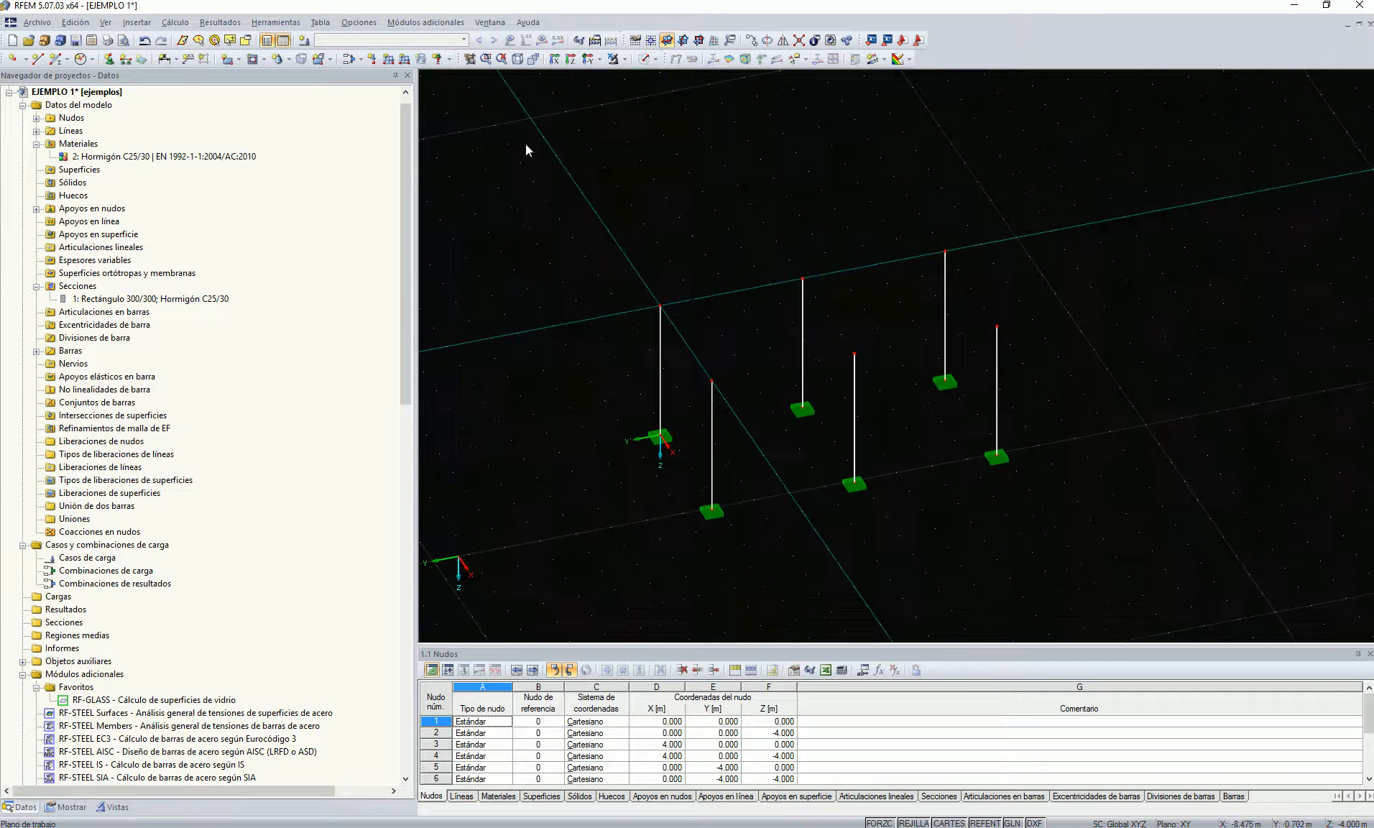
pyautogui.click(245, 41)
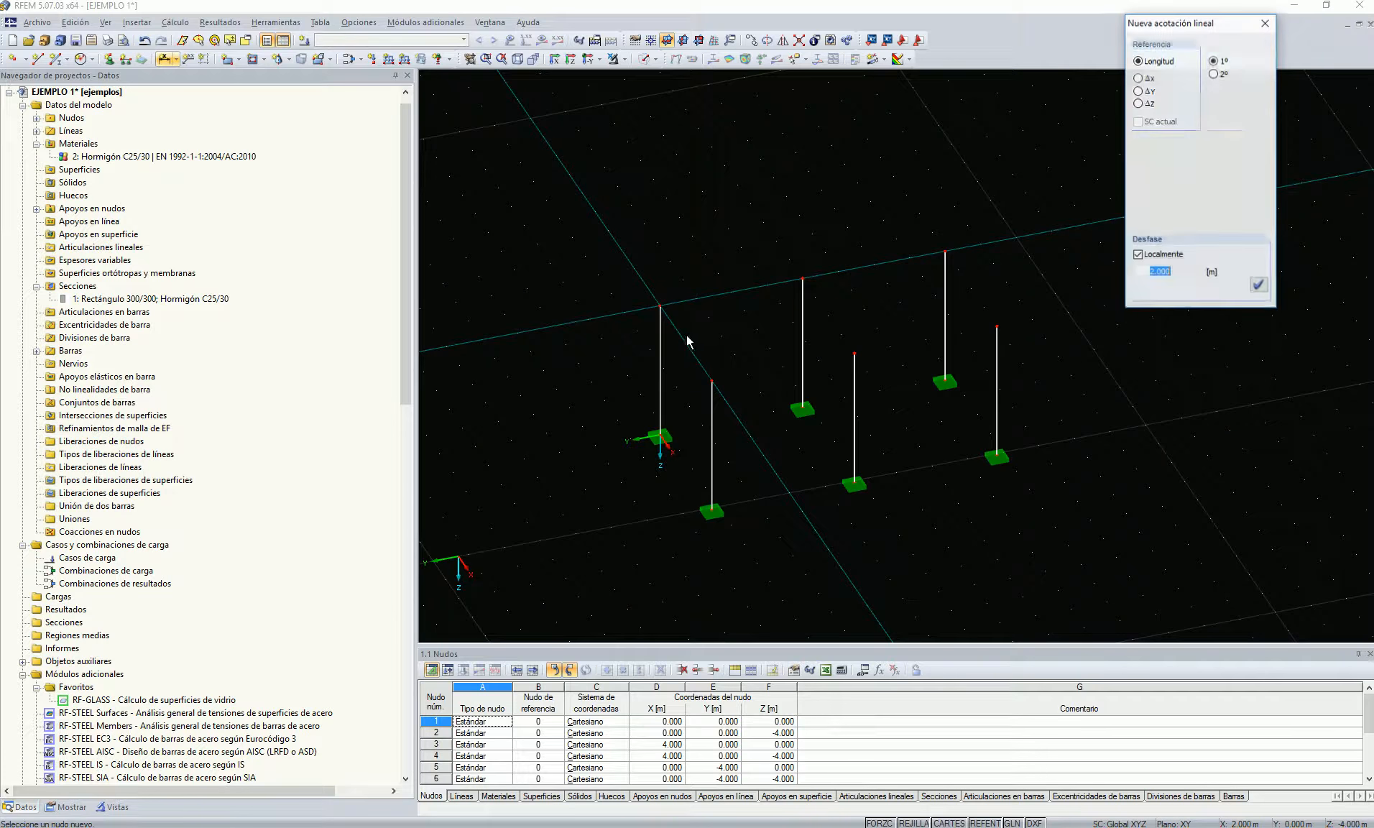
pyautogui.click(803, 279)
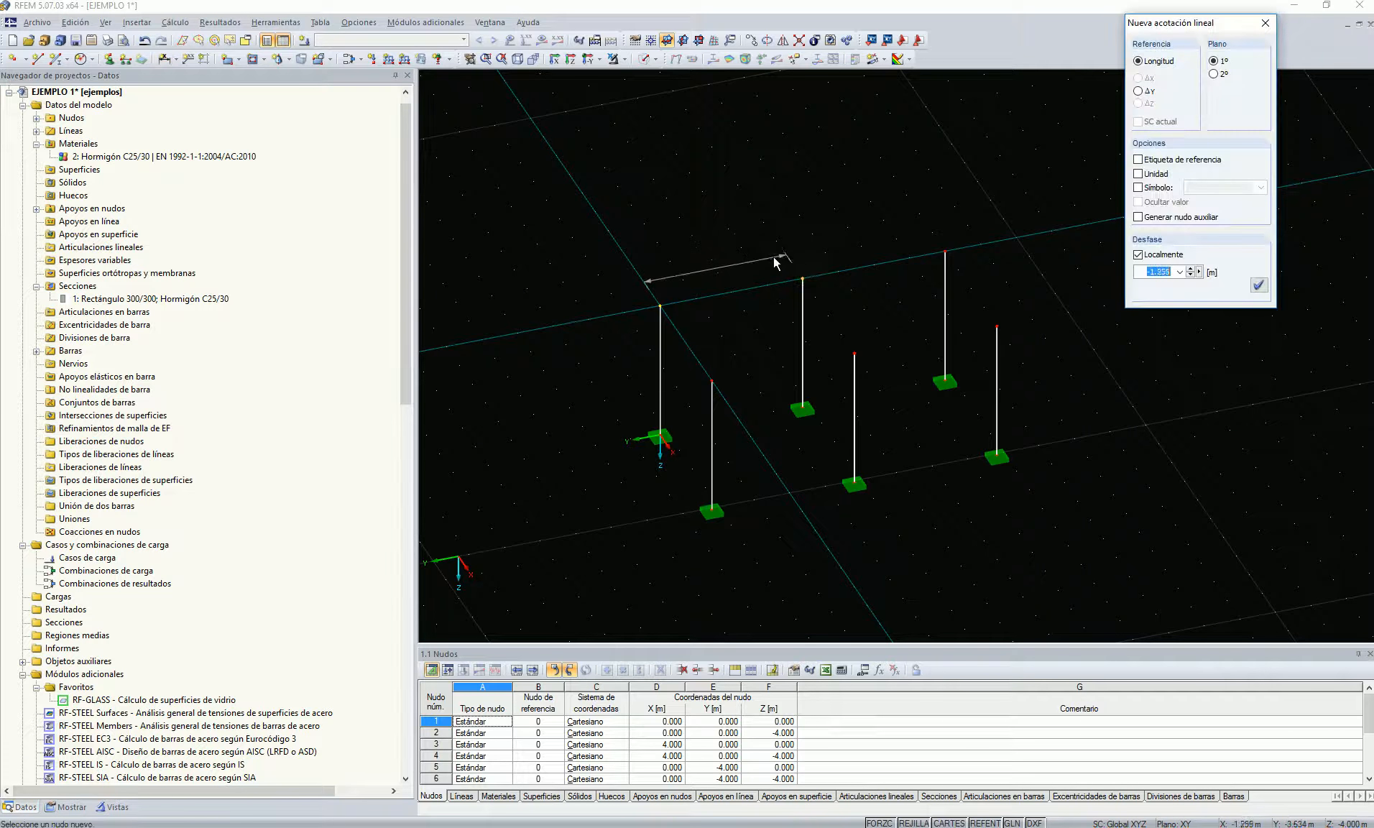
pyautogui.click(659, 307)
pyautogui.click(712, 381)
pyautogui.click(653, 390)
pyautogui.click(996, 329)
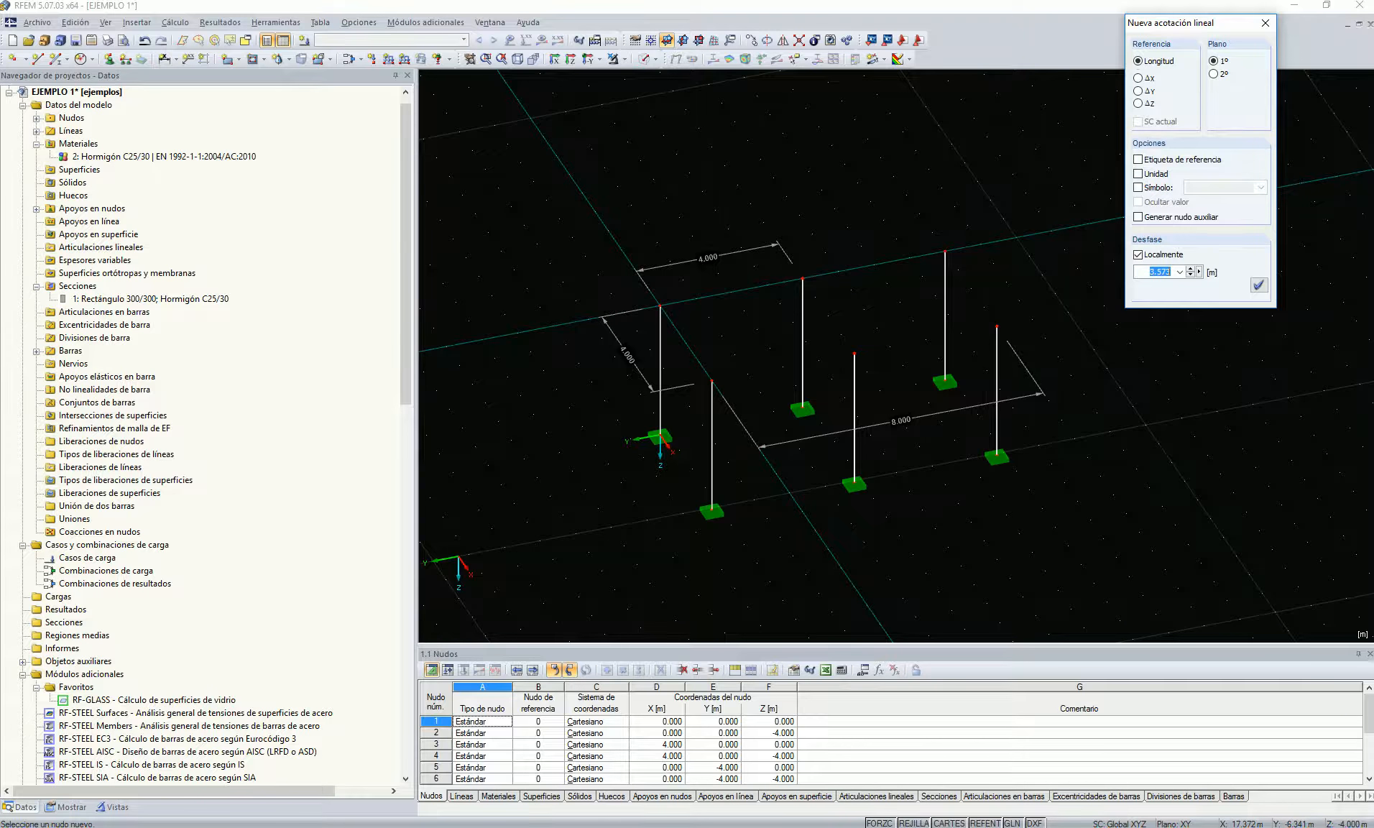
pyautogui.press('Escape')
# Switch to Snagit Editor and handwrite the numerator 1·0 + 1·4 + 1·8 in red pen on the blank canvas.
pyautogui.hotkey('alt', 'Tab')
pyautogui.moveTo(939, 88); pyautogui.dragTo(439, 95)
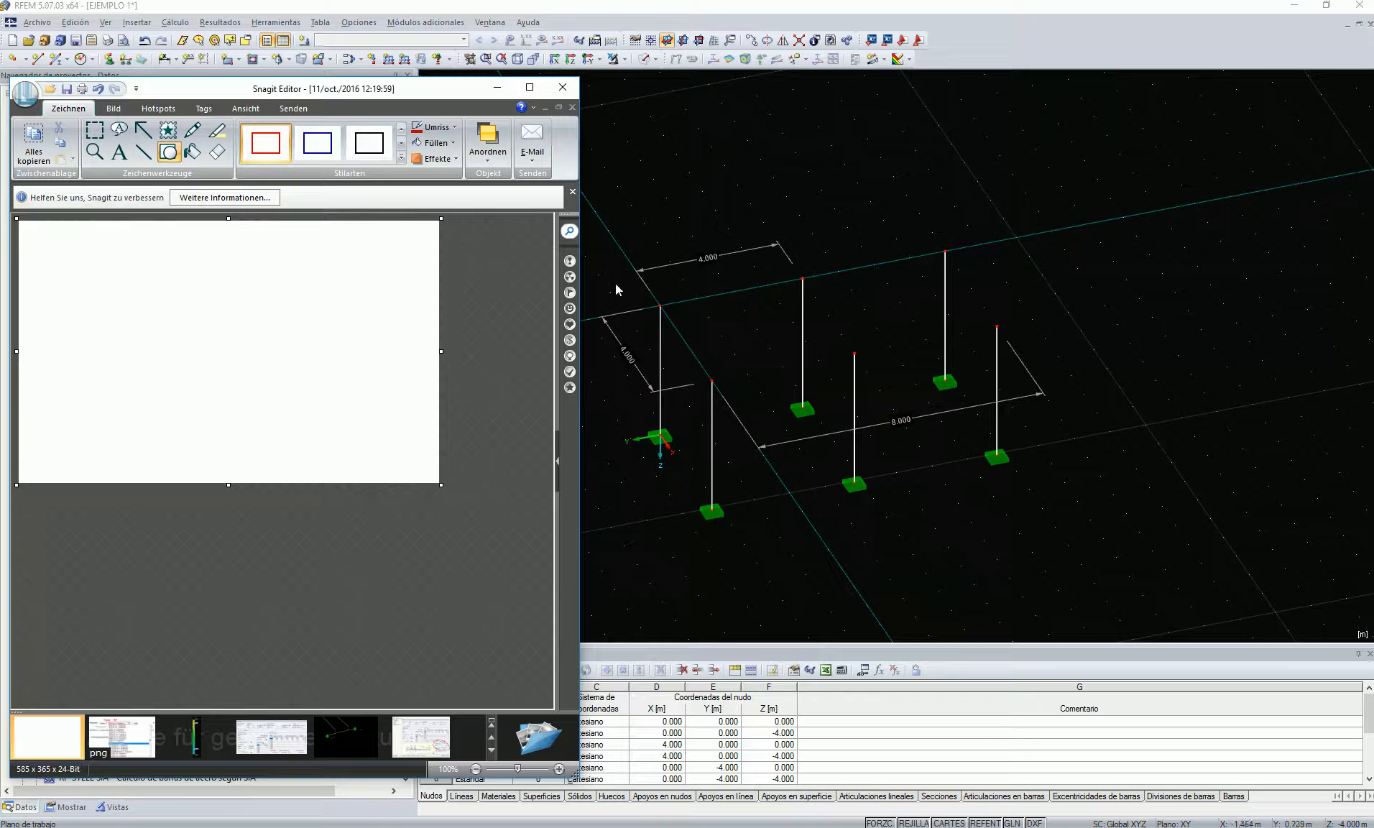
pyautogui.click(192, 130)
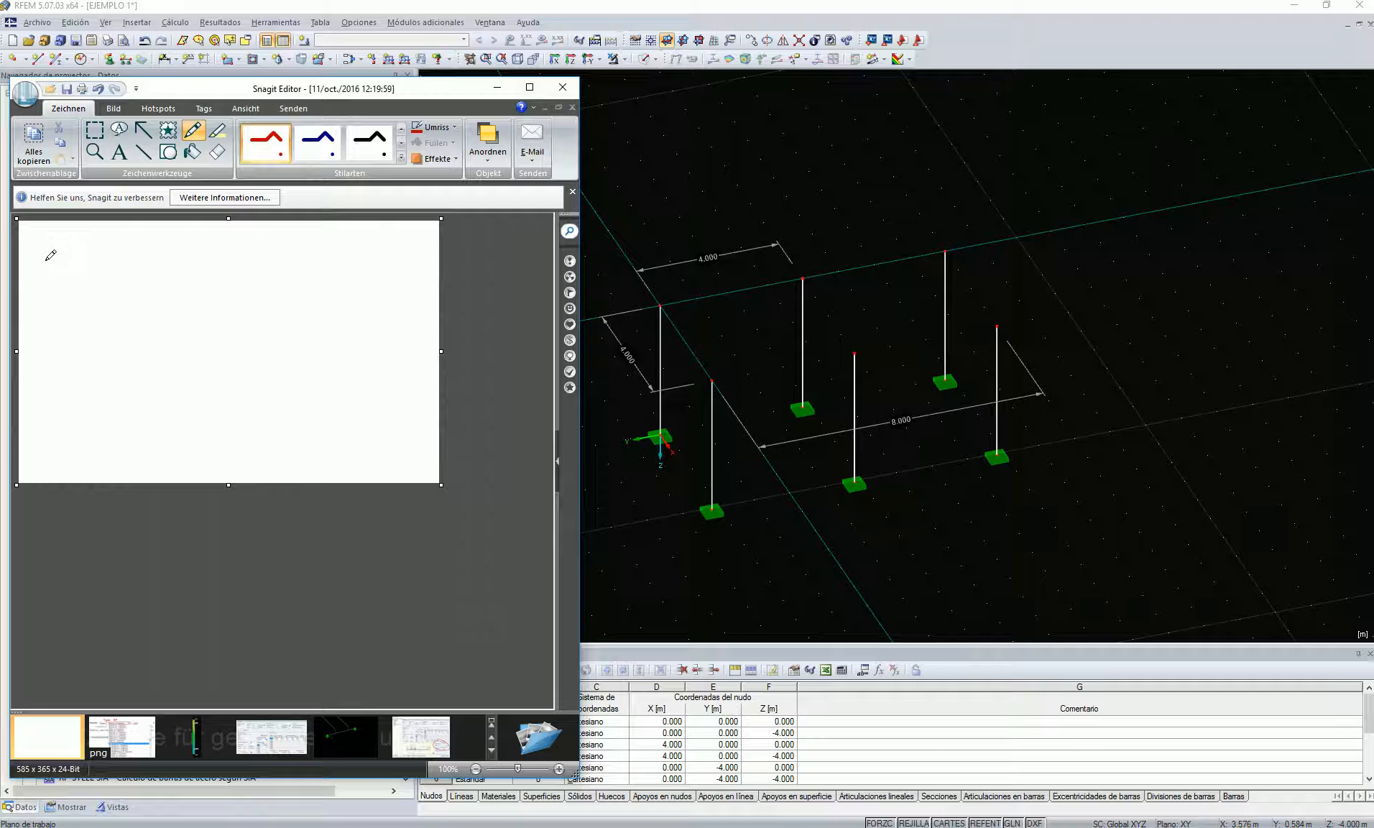
pyautogui.moveTo(45, 260); pyautogui.dragTo(51, 272)
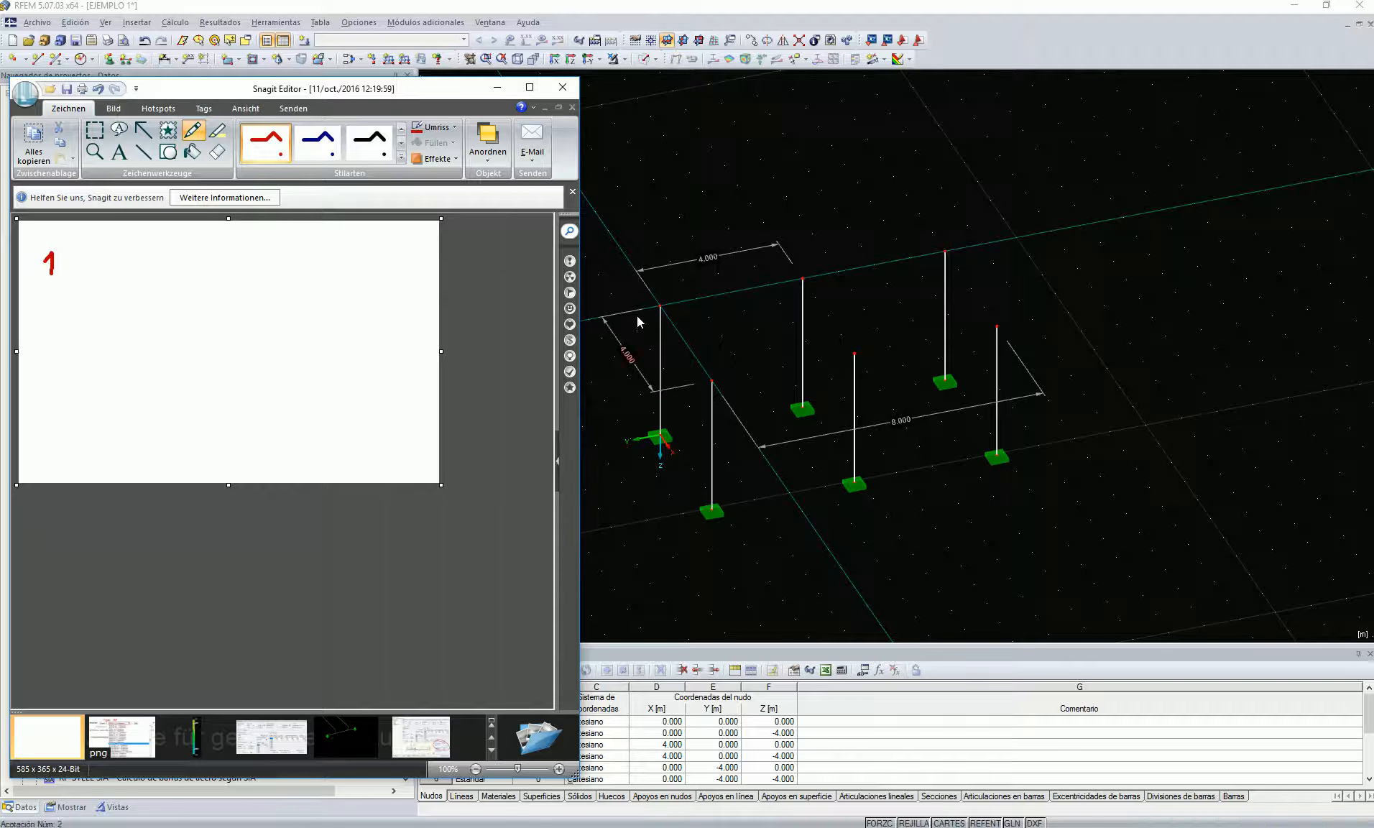
pyautogui.click(64, 266)
pyautogui.moveTo(85, 255); pyautogui.dragTo(117, 263)
pyautogui.moveTo(132, 256); pyautogui.dragTo(138, 273)
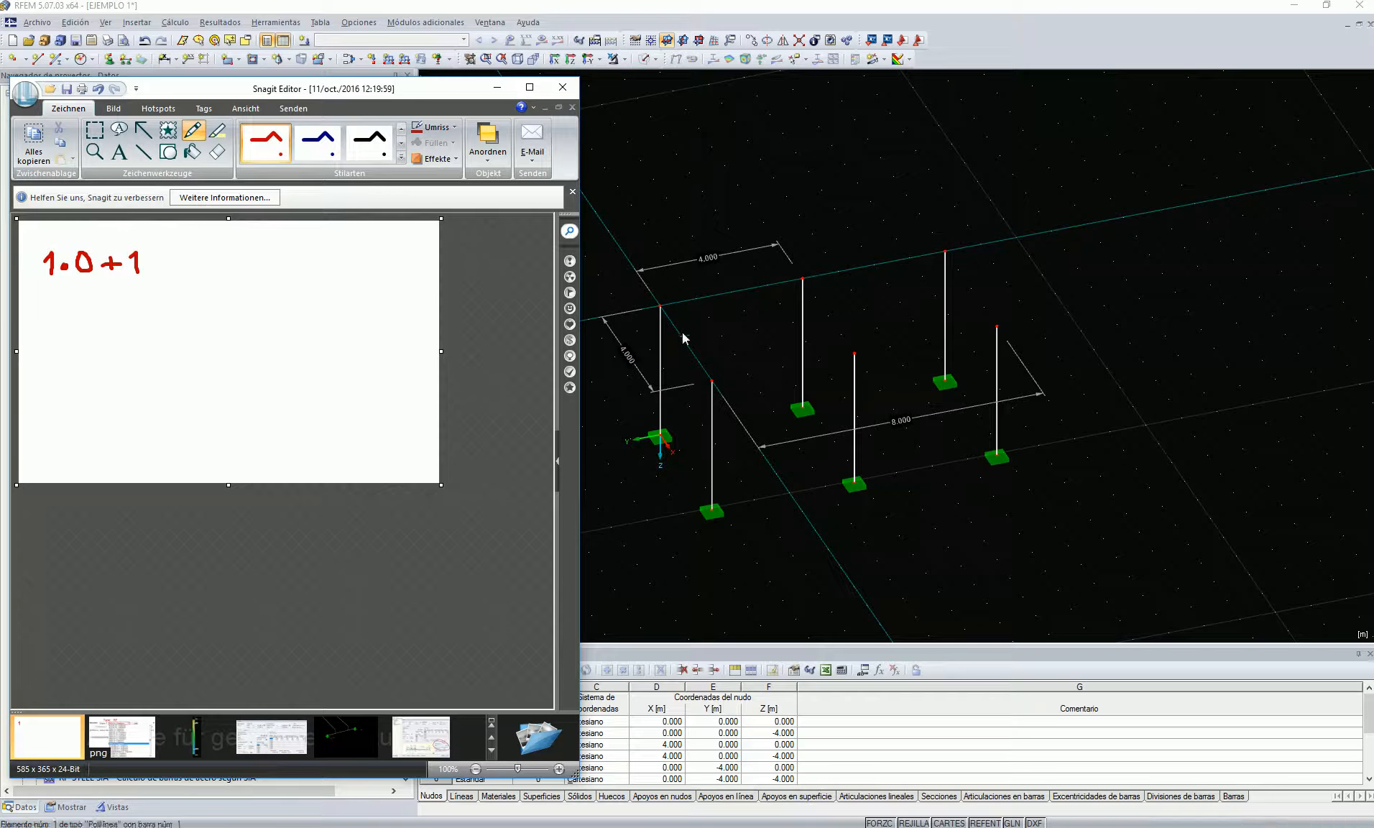
pyautogui.click(144, 260)
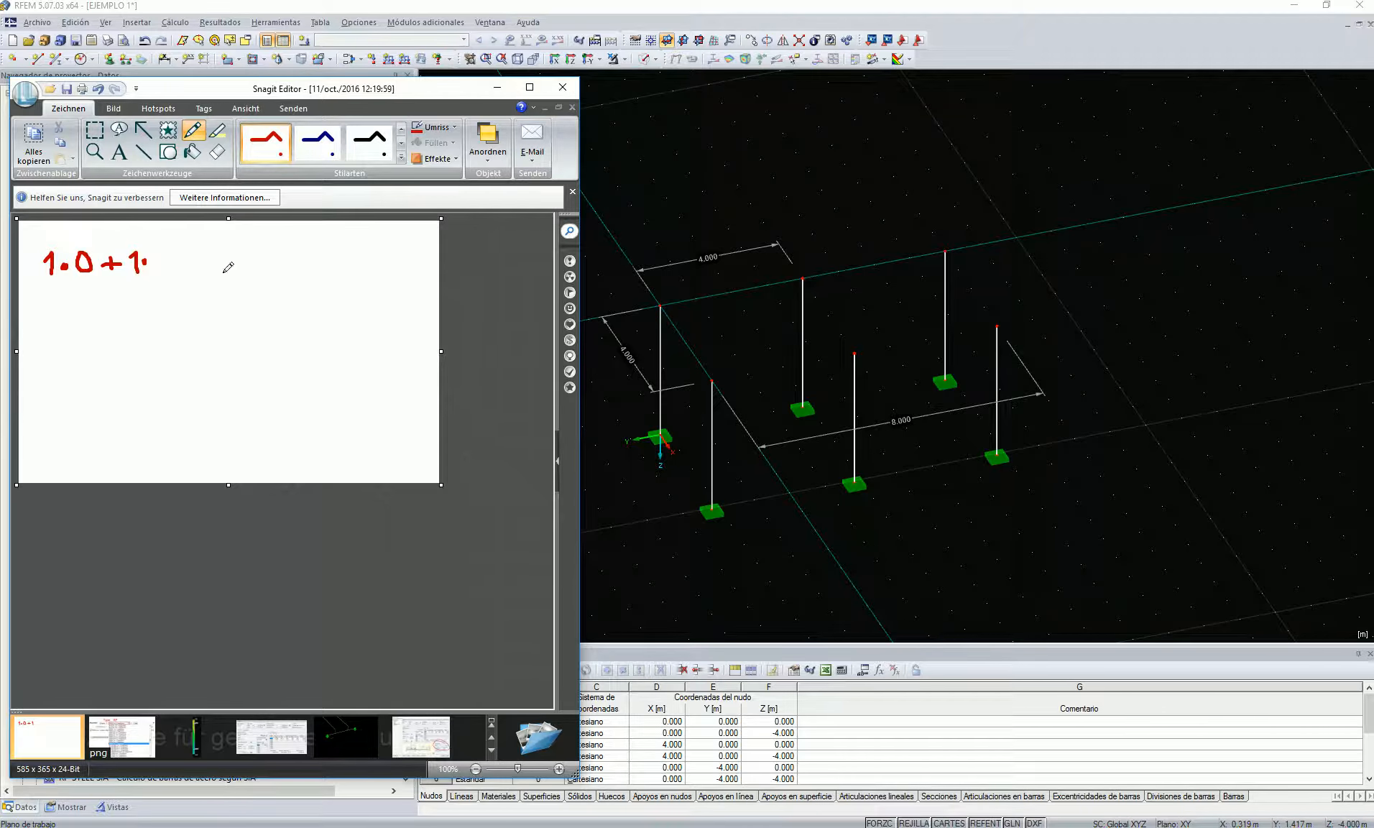
pyautogui.moveTo(154, 251)
pyautogui.mouseDown()
pyautogui.moveTo(159, 274)
pyautogui.moveTo(218, 272)
pyautogui.mouseUp()
pyautogui.click(230, 262)
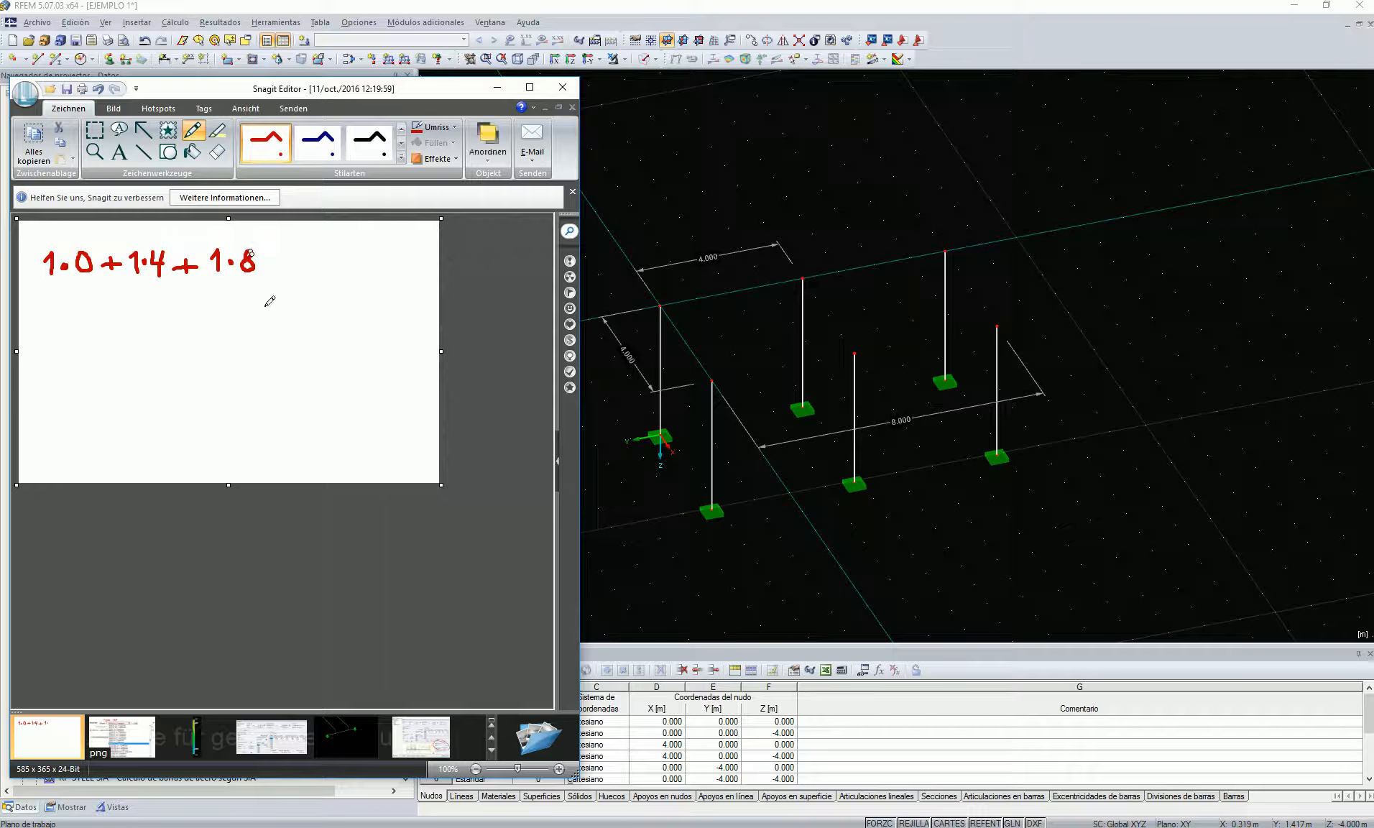
# Complete the handwritten calculation with a fraction bar, the denominator 1+1+1 and the result = 12/3 = 4.
pyautogui.moveTo(37, 288); pyautogui.dragTo(164, 288)
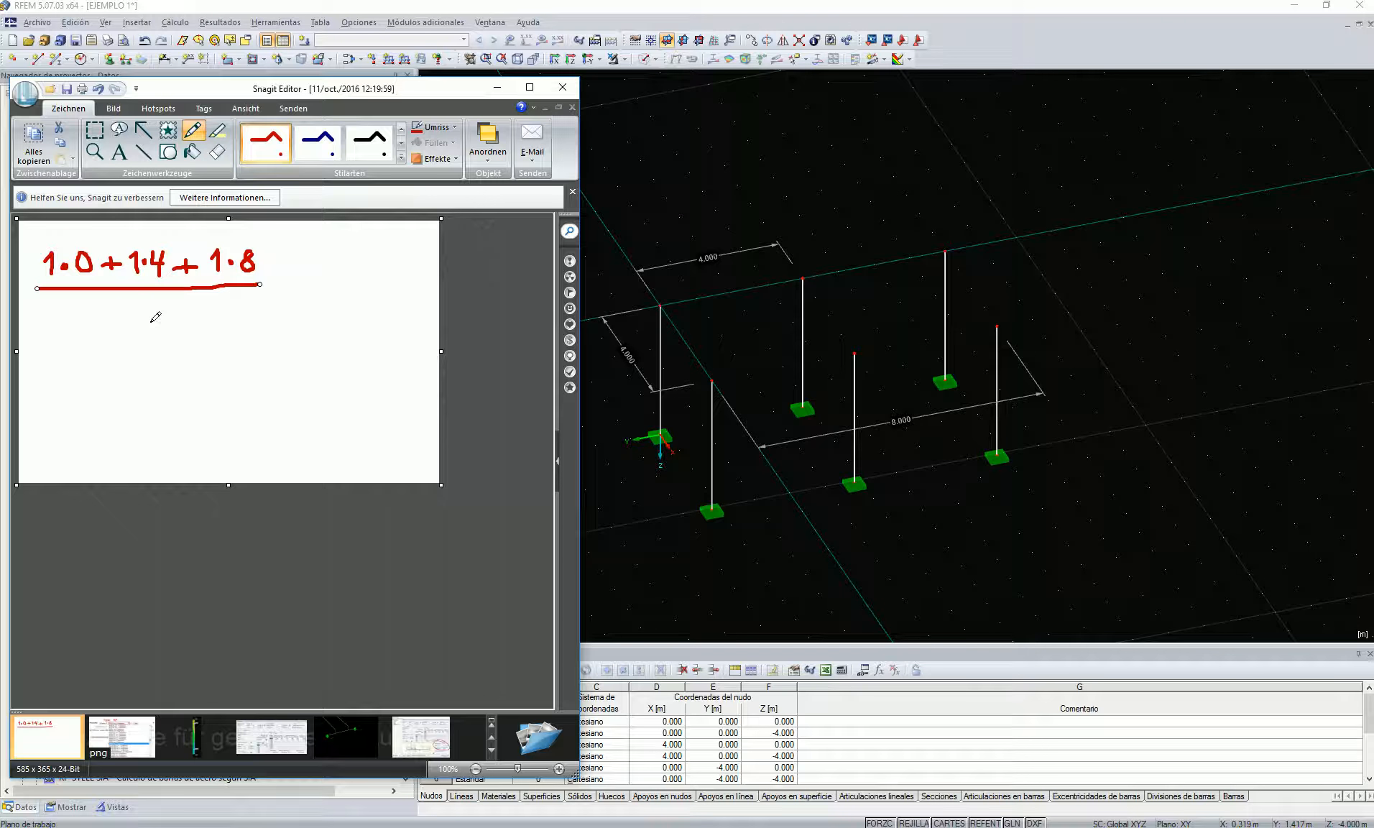
pyautogui.moveTo(100, 310)
pyautogui.mouseDown()
pyautogui.moveTo(99, 333)
pyautogui.moveTo(149, 309)
pyautogui.moveTo(150, 333)
pyautogui.moveTo(174, 321)
pyautogui.mouseUp()
pyautogui.moveTo(207, 320); pyautogui.dragTo(202, 331)
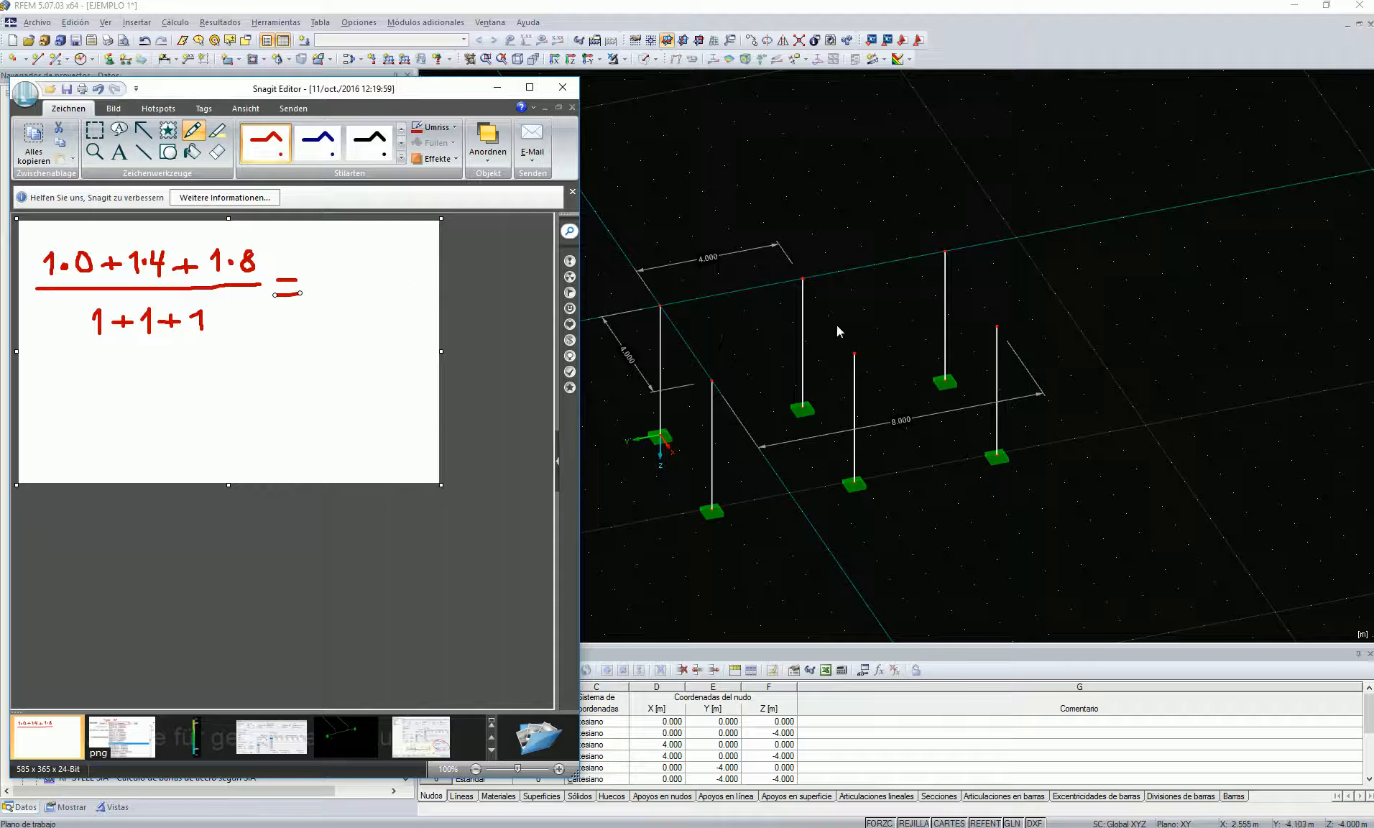
pyautogui.moveTo(332, 252); pyautogui.dragTo(333, 281)
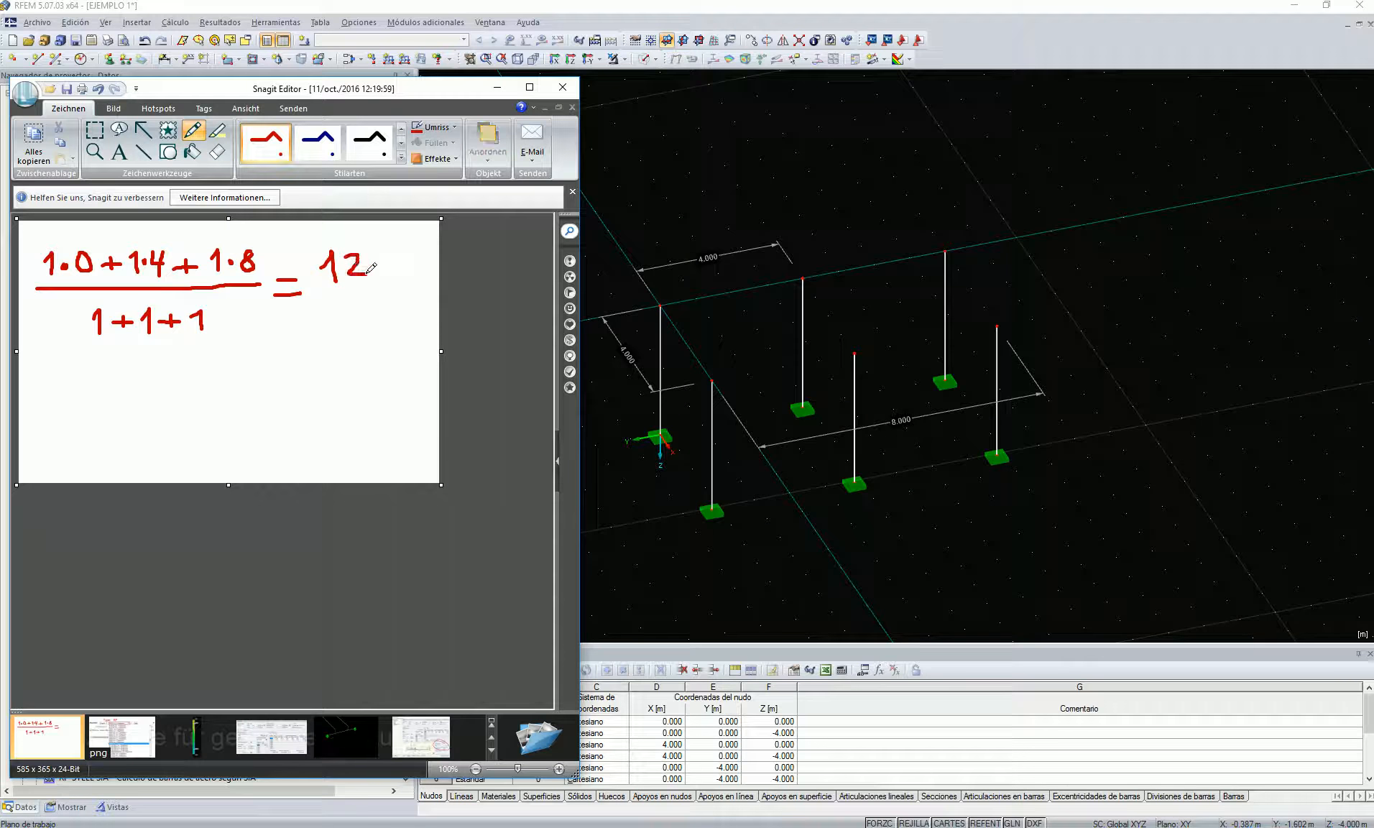
pyautogui.moveTo(321, 296)
pyautogui.mouseDown()
pyautogui.moveTo(372, 289)
pyautogui.moveTo(331, 336)
pyautogui.moveTo(392, 301)
pyautogui.mouseUp()
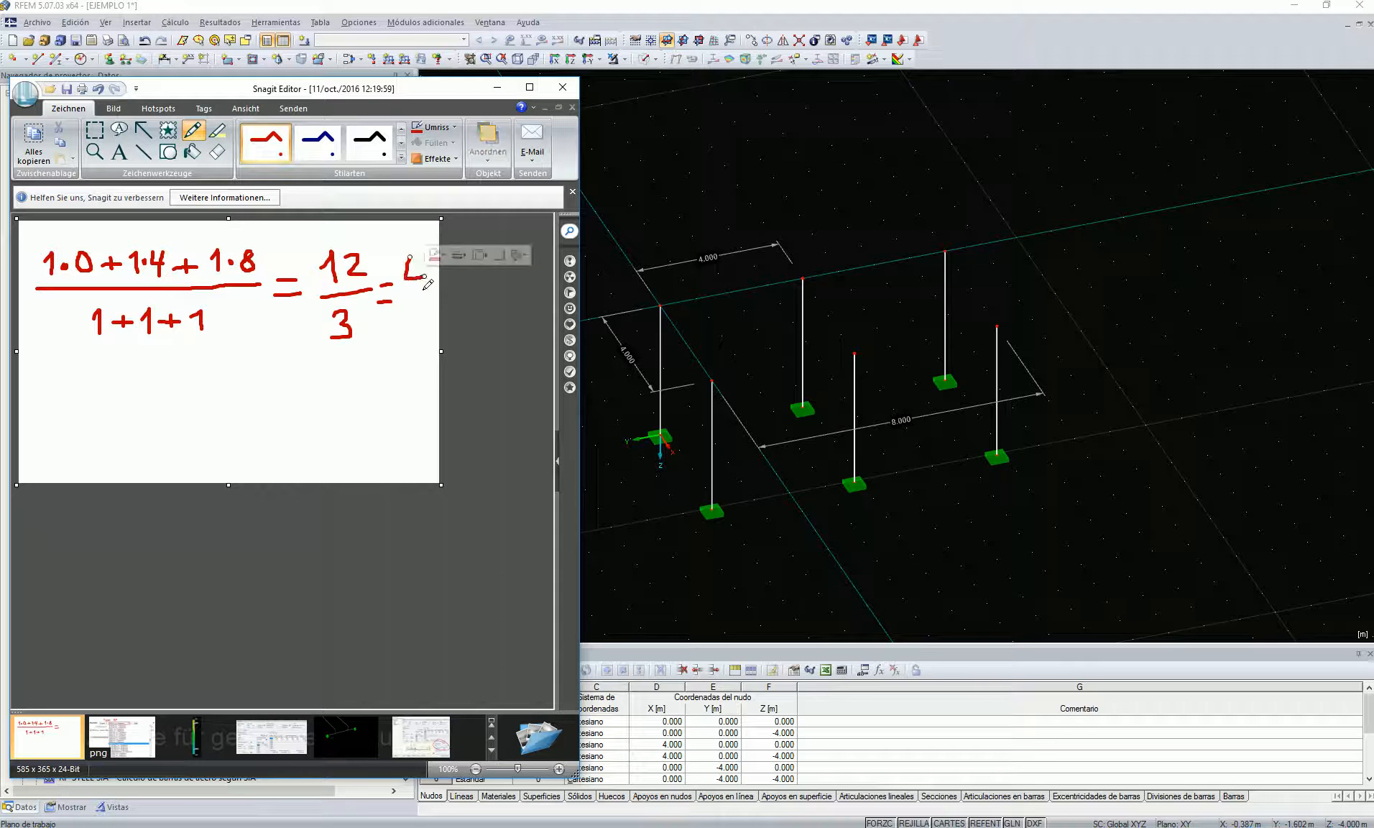
pyautogui.moveTo(422, 262); pyautogui.dragTo(419, 303)
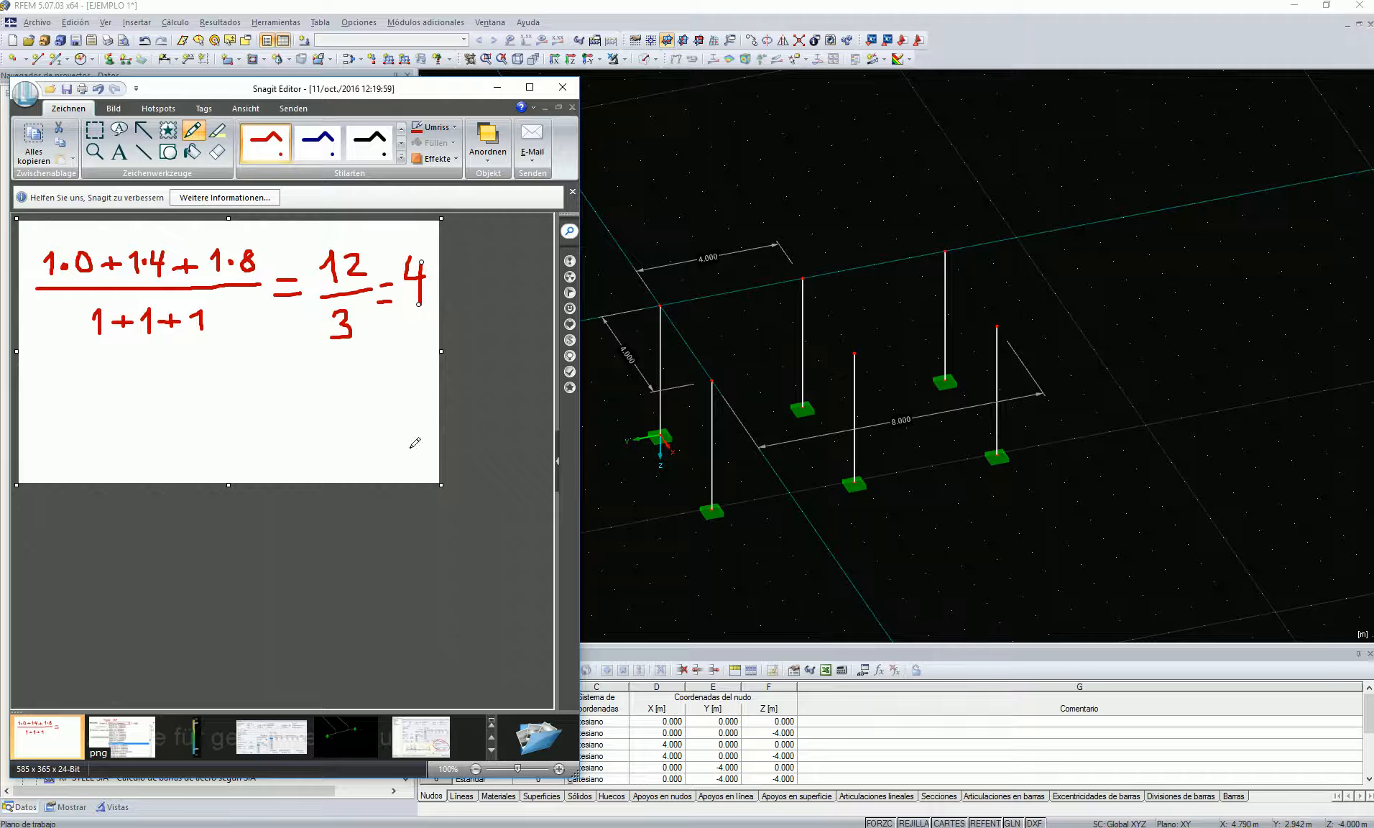
# Capture the dimensioned column model and draw a red reference line along X through the two columns at the origin end, then minimize Snagit.
pyautogui.press('Print')
pyautogui.moveTo(545, 191); pyautogui.dragTo(1148, 585)
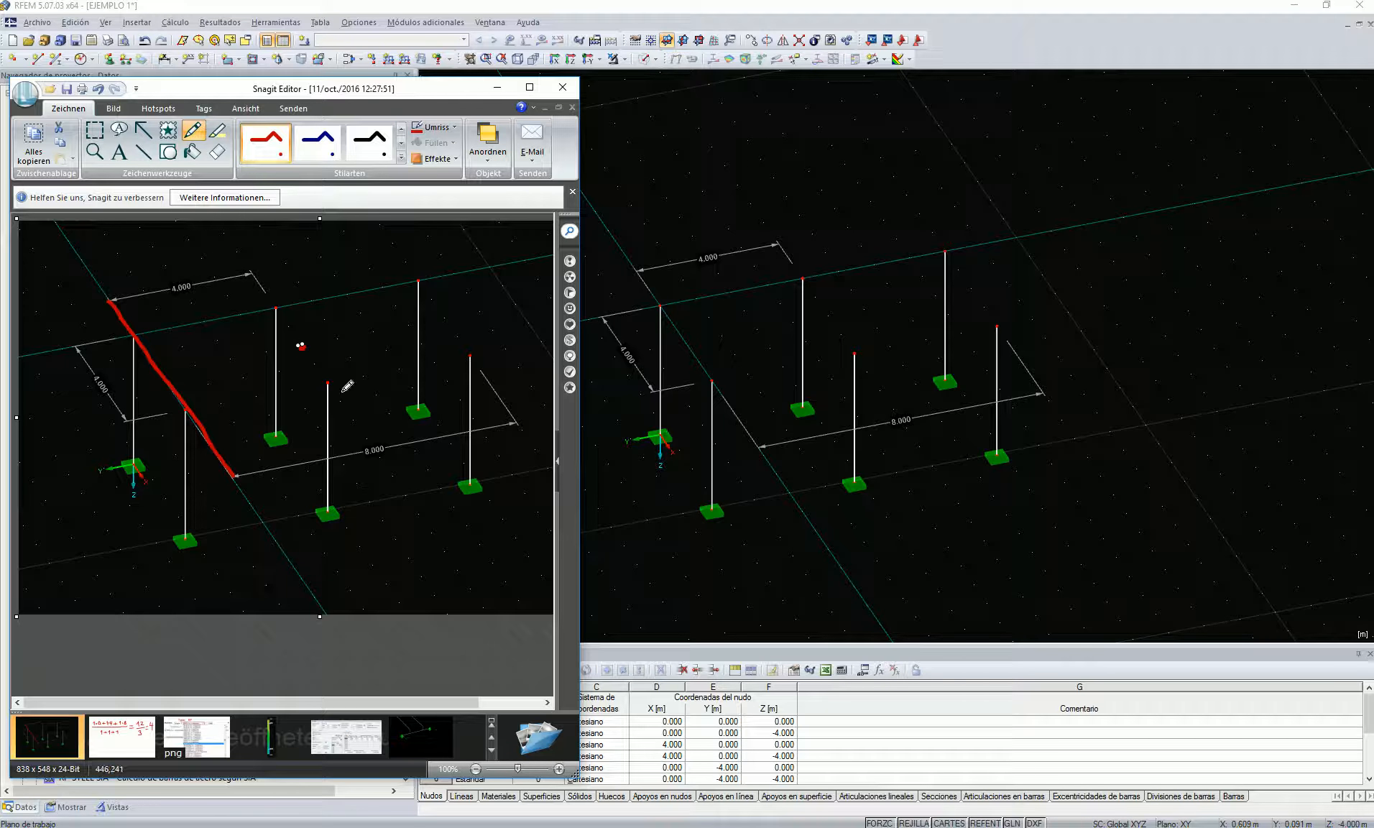
pyautogui.click(497, 91)
# Select the top nodes of all six columns from a side view.
pyautogui.scroll(-1, 970, 499)
pyautogui.keyDown('ctrl'); pyautogui.moveTo(925, 524); pyautogui.dragTo(851, 380, button='middle'); pyautogui.keyUp('ctrl')
pyautogui.moveTo(685, 290); pyautogui.dragTo(1031, 375)
pyautogui.keyDown('ctrl'); pyautogui.moveTo(605, 485); pyautogui.dragTo(663, 547, button='middle'); pyautogui.keyUp('ctrl')
pyautogui.click(782, 242)
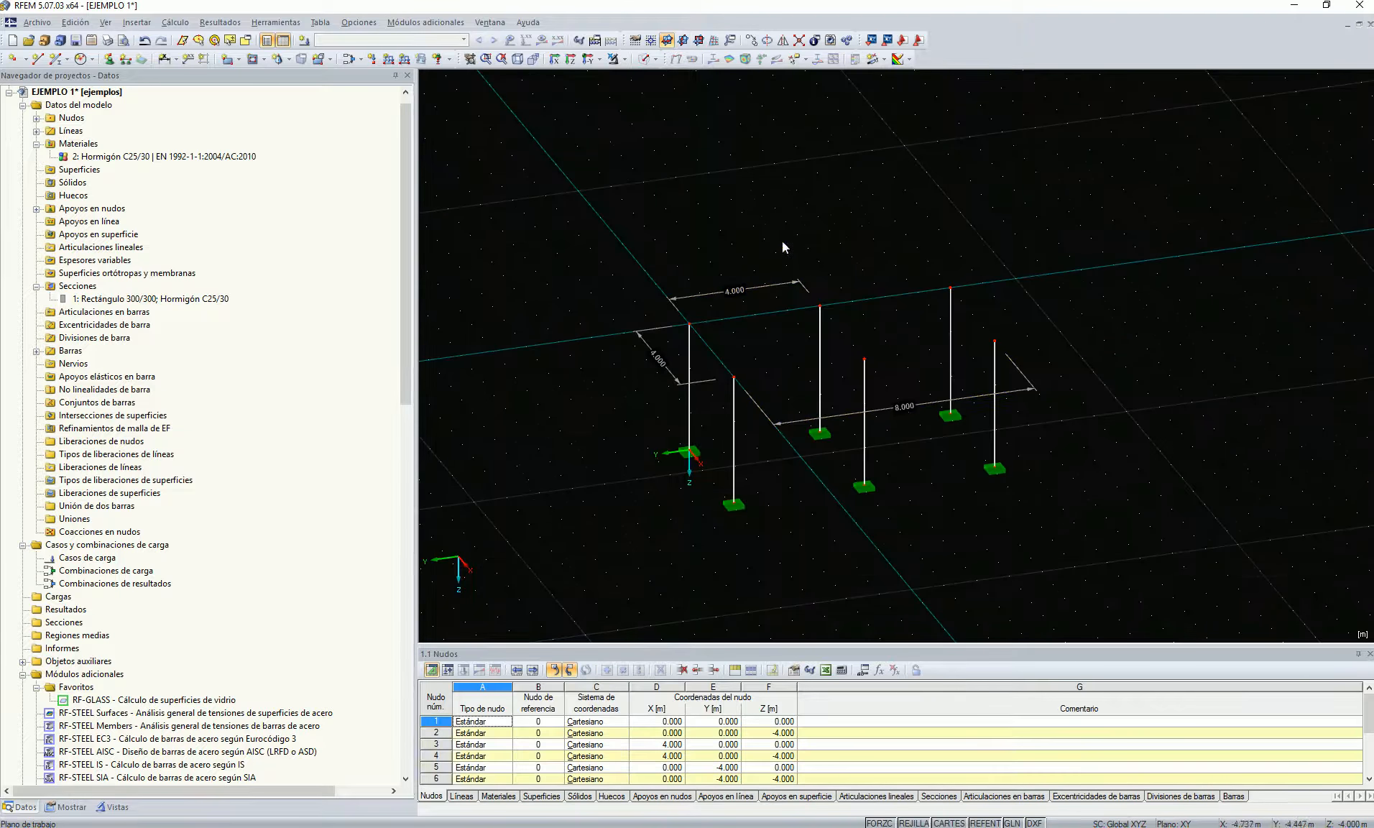
pyautogui.keyDown('ctrl'); pyautogui.moveTo(959, 559); pyautogui.dragTo(902, 496, button='middle'); pyautogui.keyUp('ctrl')
pyautogui.moveTo(618, 264); pyautogui.dragTo(1114, 390)
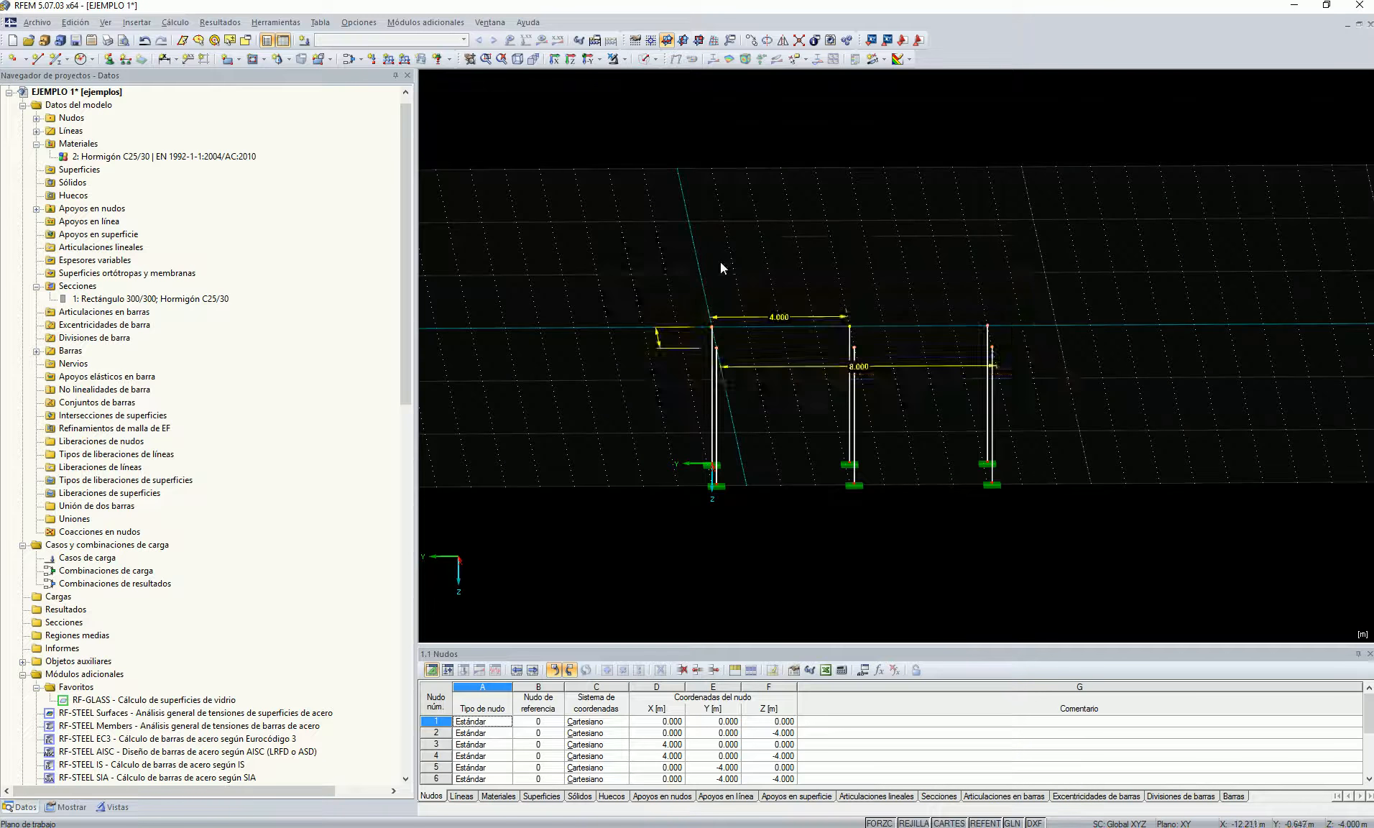
pyautogui.keyDown('ctrl'); pyautogui.moveTo(724, 275); pyautogui.dragTo(773, 327, button='middle'); pyautogui.keyUp('ctrl')
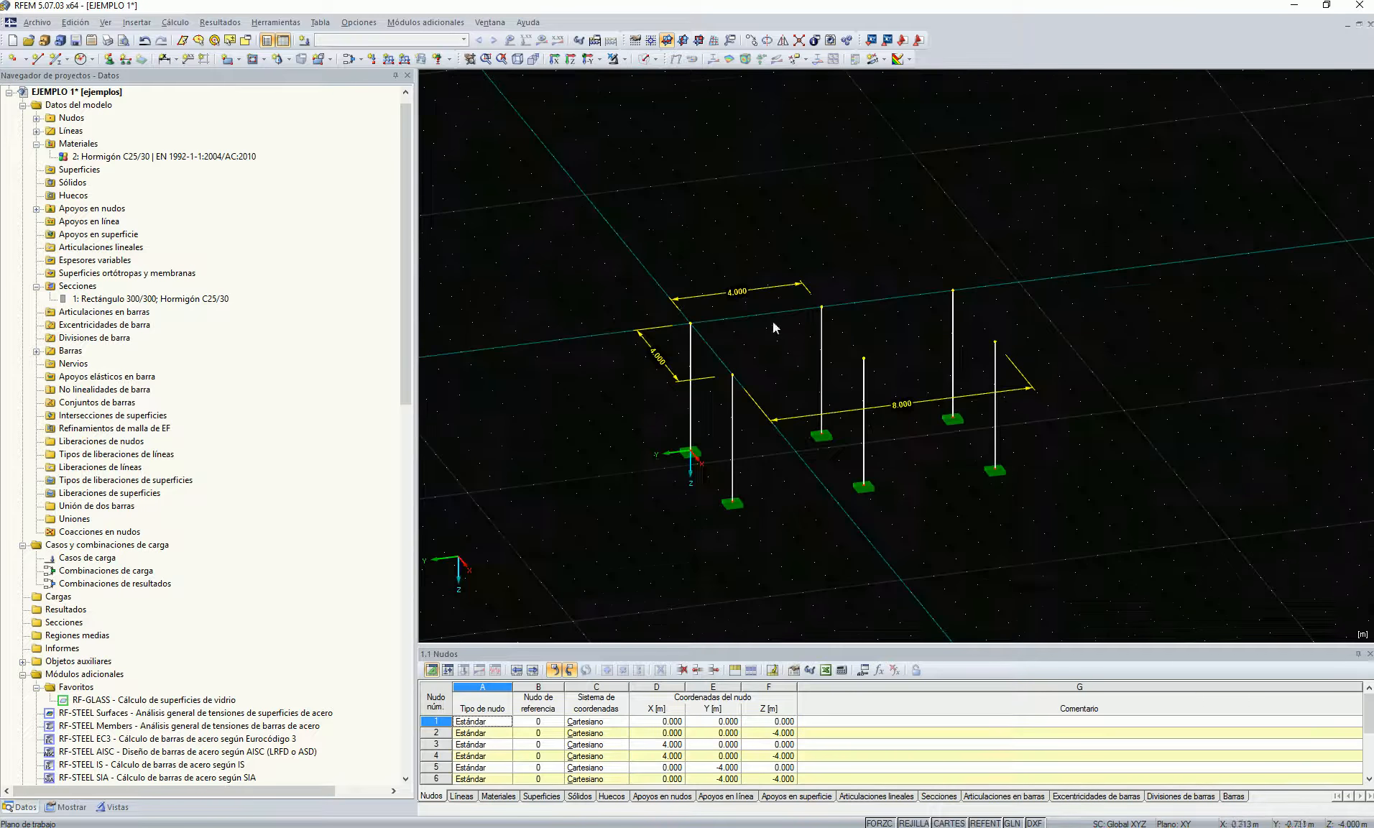
pyautogui.rightClick(111, 534)
pyautogui.click(144, 542)
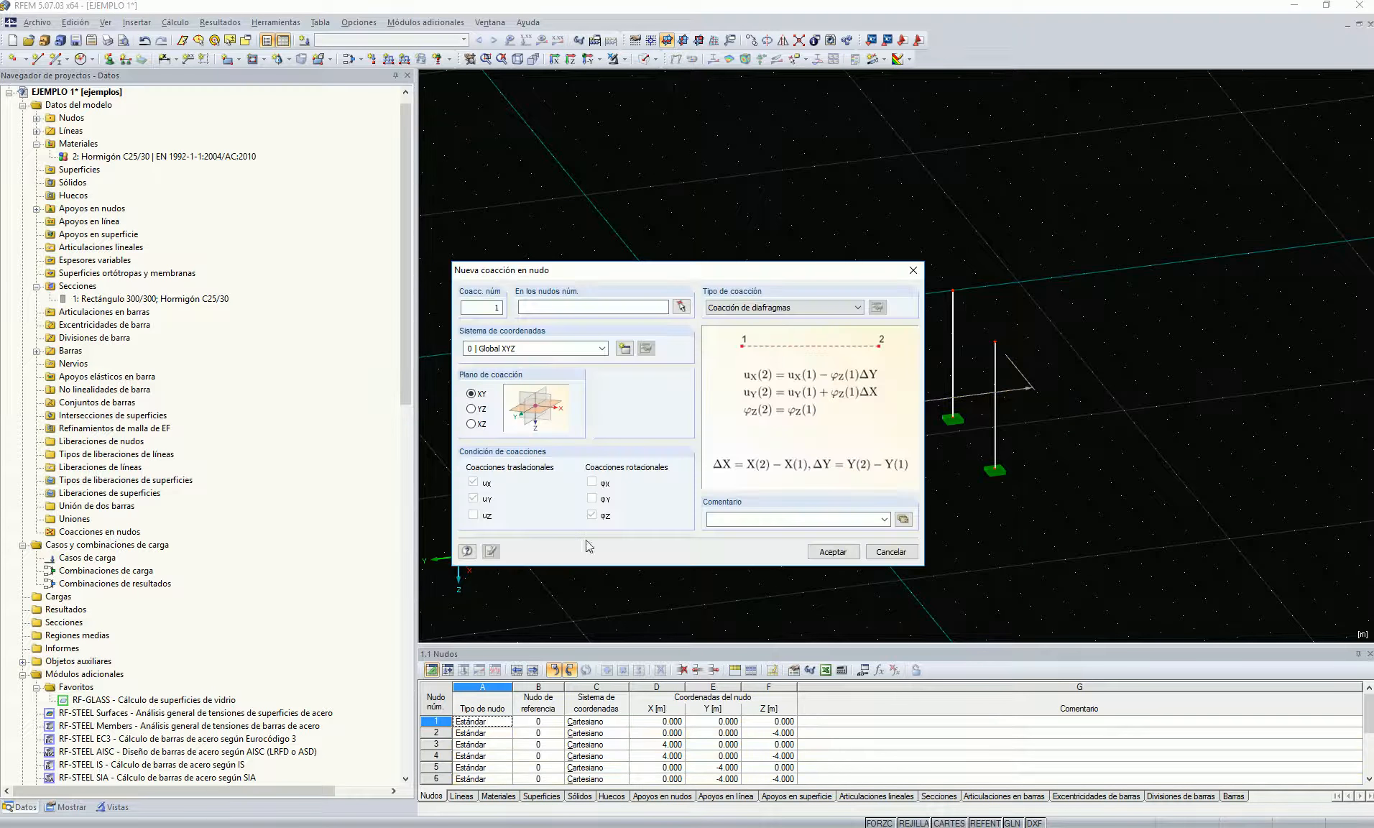
pyautogui.click(611, 309)
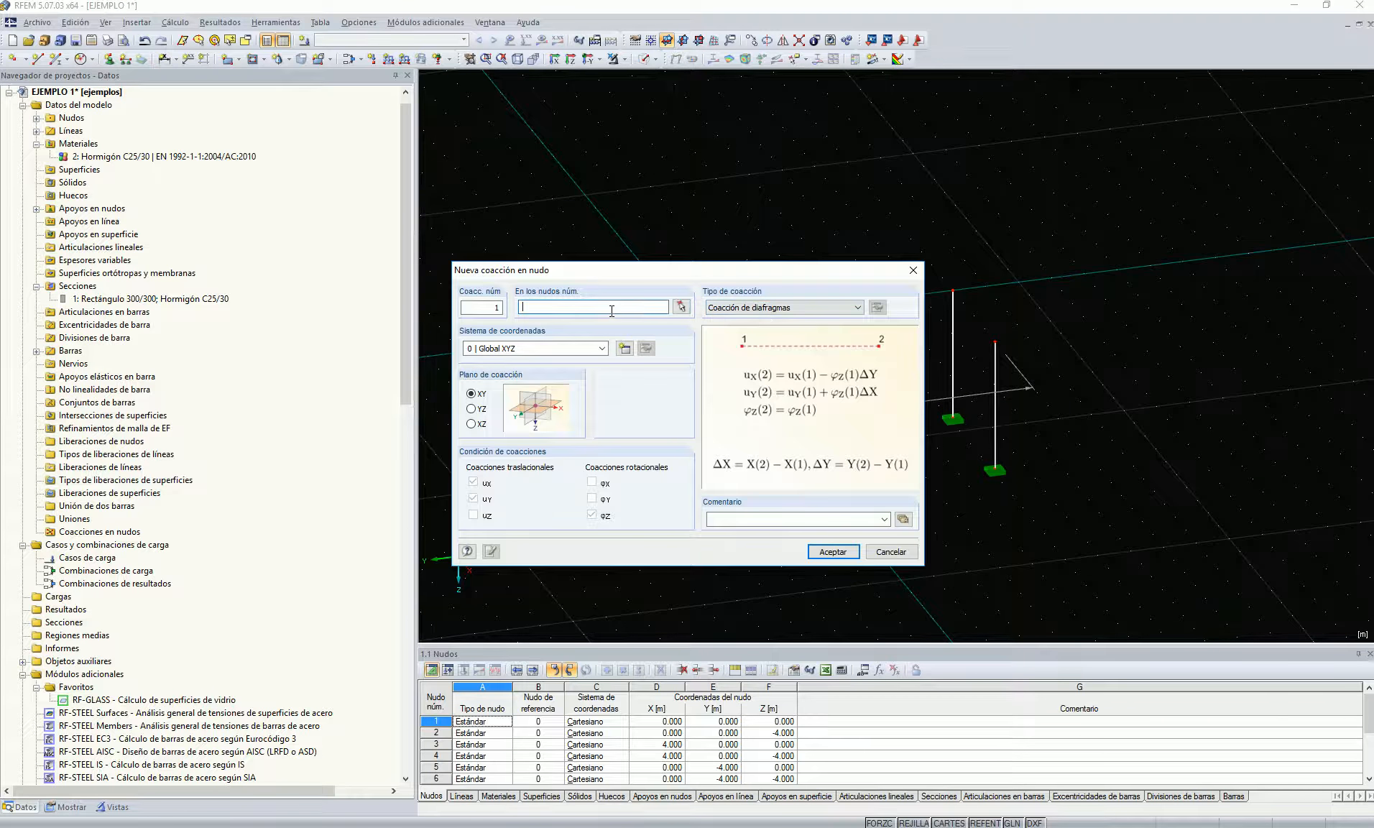
pyautogui.click(681, 308)
pyautogui.moveTo(645, 276); pyautogui.dragTo(1065, 371)
pyautogui.press('Return')
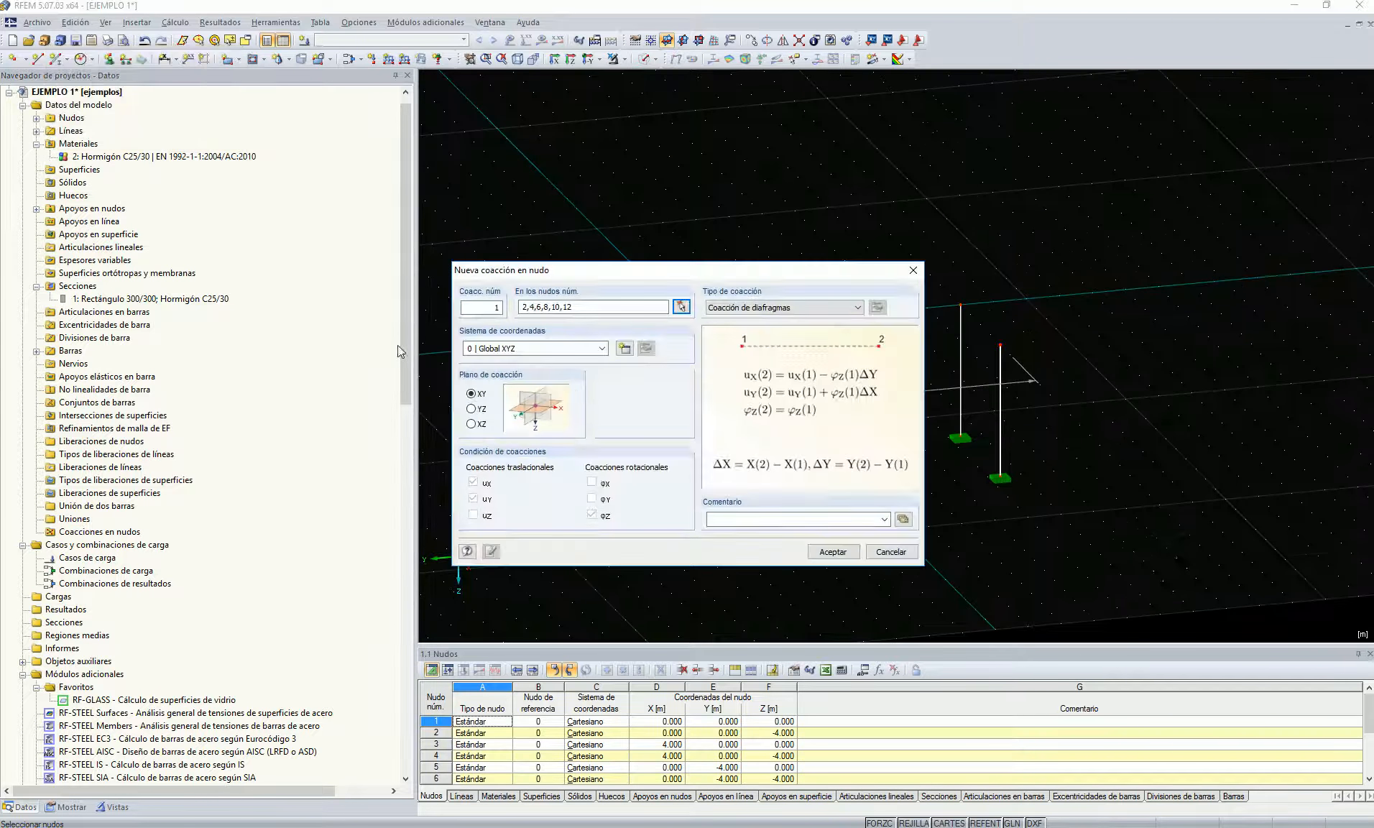
pyautogui.click(886, 554)
# Place a node at the centre of the six column tops, midway between the tops of the two middle columns.
pyautogui.keyDown('ctrl'); pyautogui.moveTo(769, 531); pyautogui.dragTo(814, 561, button='middle'); pyautogui.keyUp('ctrl')
pyautogui.keyDown('ctrl'); pyautogui.moveTo(862, 494); pyautogui.dragTo(790, 516, button='middle'); pyautogui.keyUp('ctrl')
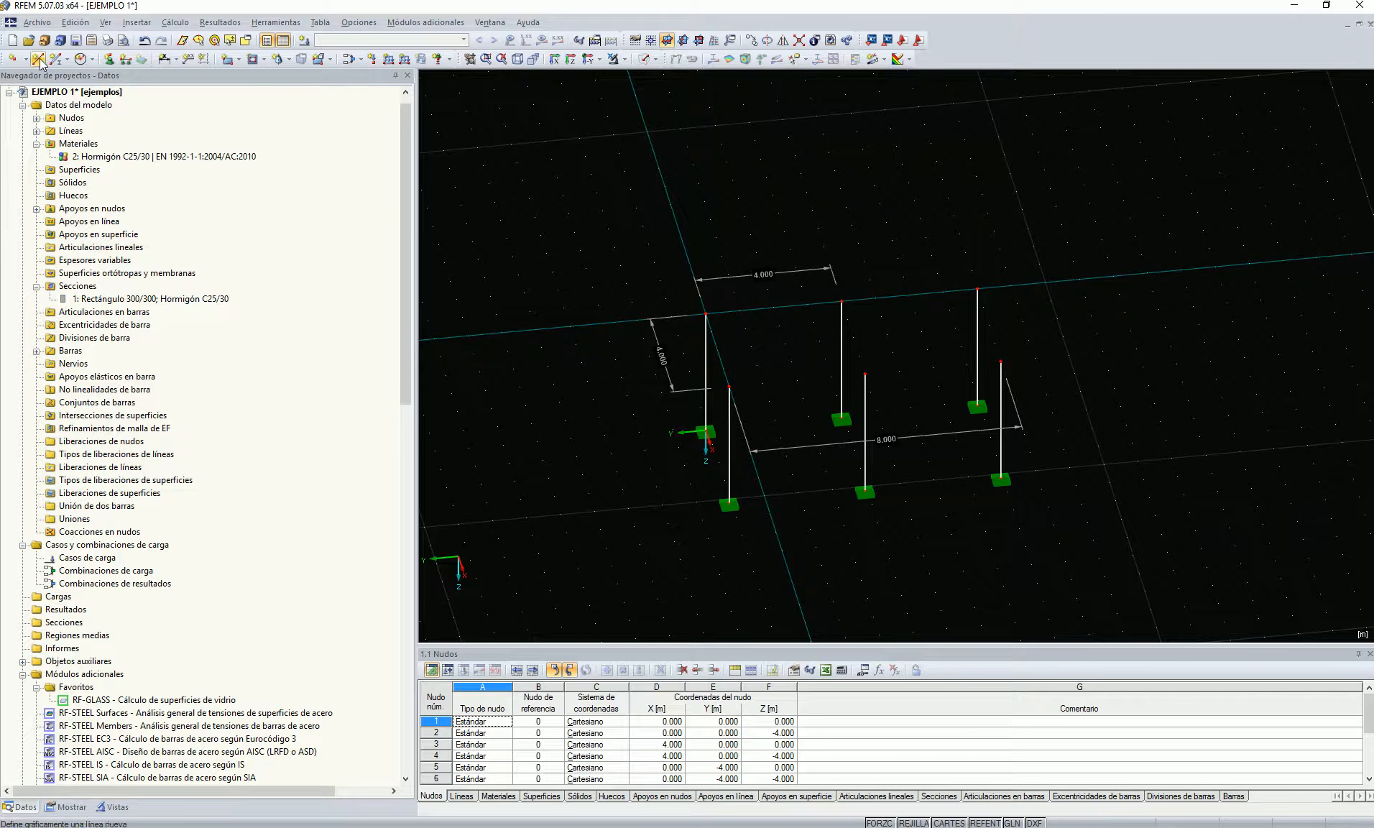
pyautogui.click(12, 59)
pyautogui.keyDown('ctrl'); pyautogui.moveTo(896, 389); pyautogui.dragTo(934, 385, button='middle'); pyautogui.keyUp('ctrl')
pyautogui.click(838, 335)
pyautogui.rightClick(980, 502)
# Select the six column top nodes together with the central node.
pyautogui.keyDown('ctrl'); pyautogui.moveTo(985, 508); pyautogui.dragTo(745, 328, button='middle'); pyautogui.keyUp('ctrl')
pyautogui.moveTo(745, 327); pyautogui.dragTo(1060, 389)
pyautogui.keyDown('ctrl'); pyautogui.moveTo(975, 406); pyautogui.dragTo(932, 372, button='middle'); pyautogui.keyUp('ctrl')
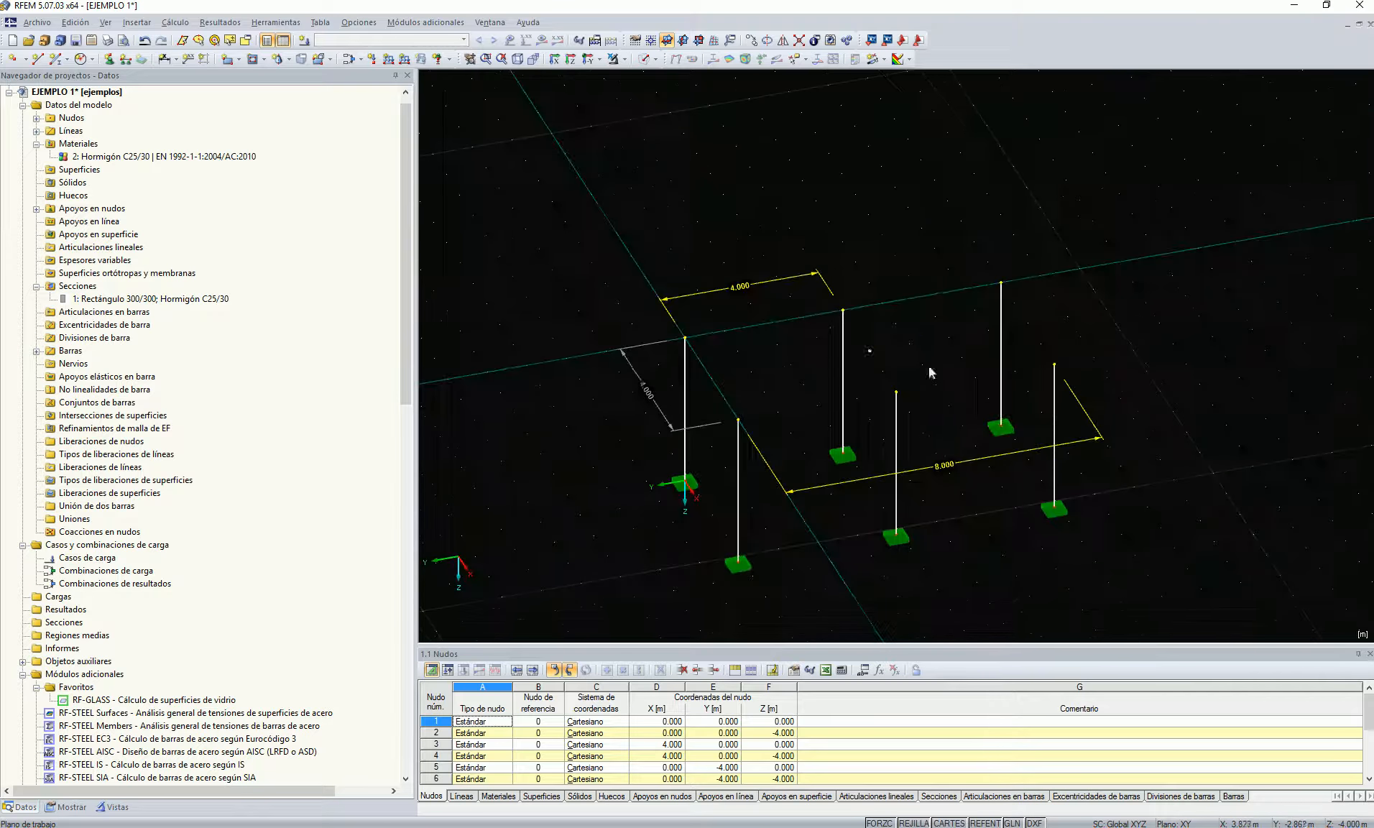
pyautogui.keyDown('ctrl'); pyautogui.moveTo(810, 361); pyautogui.dragTo(934, 525, button='middle'); pyautogui.keyUp('ctrl')
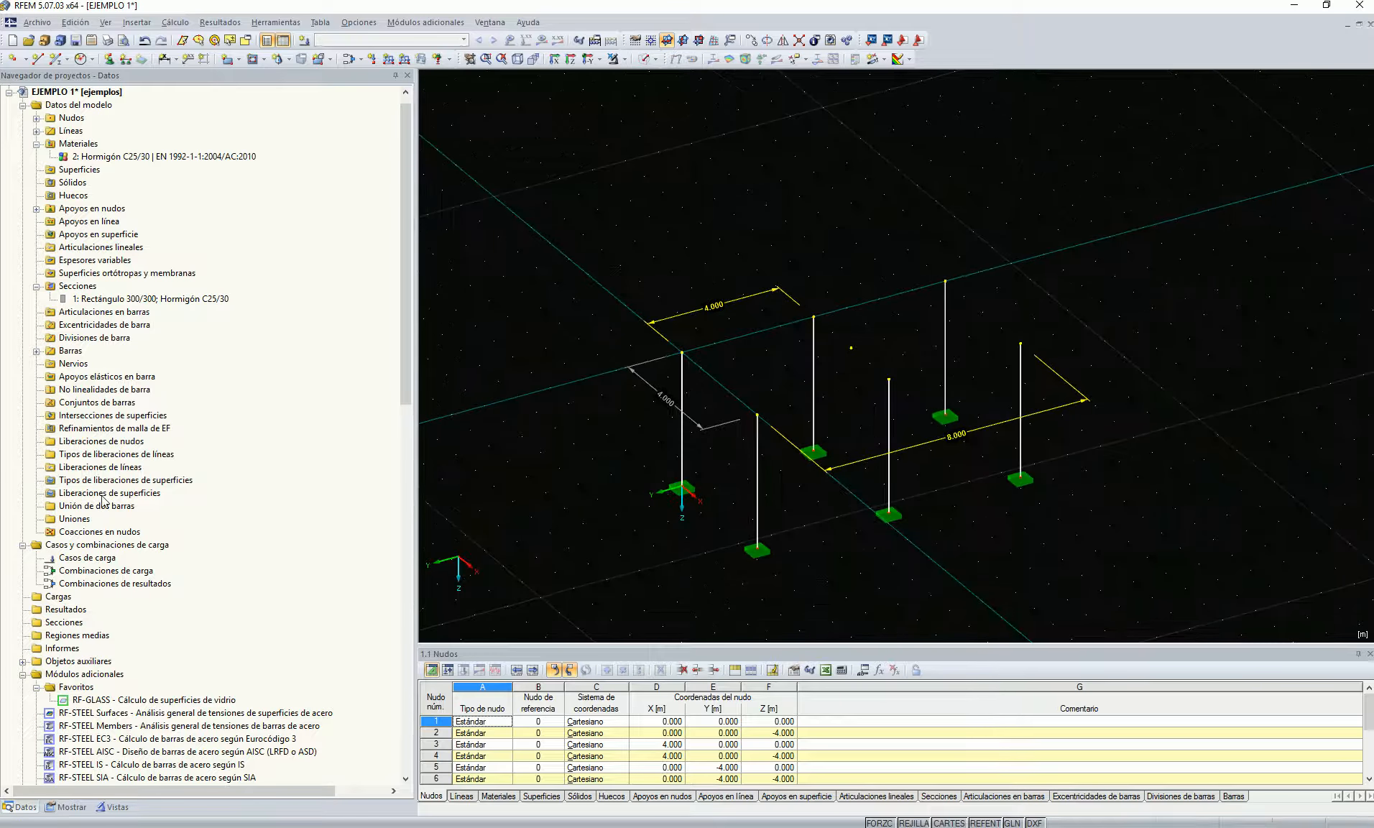
# Create a diaphragm nodal constraint in the XY plane for nodes 2, 4, 6, 8, 10, 12 and 13.
pyautogui.rightClick(91, 533)
pyautogui.click(119, 557)
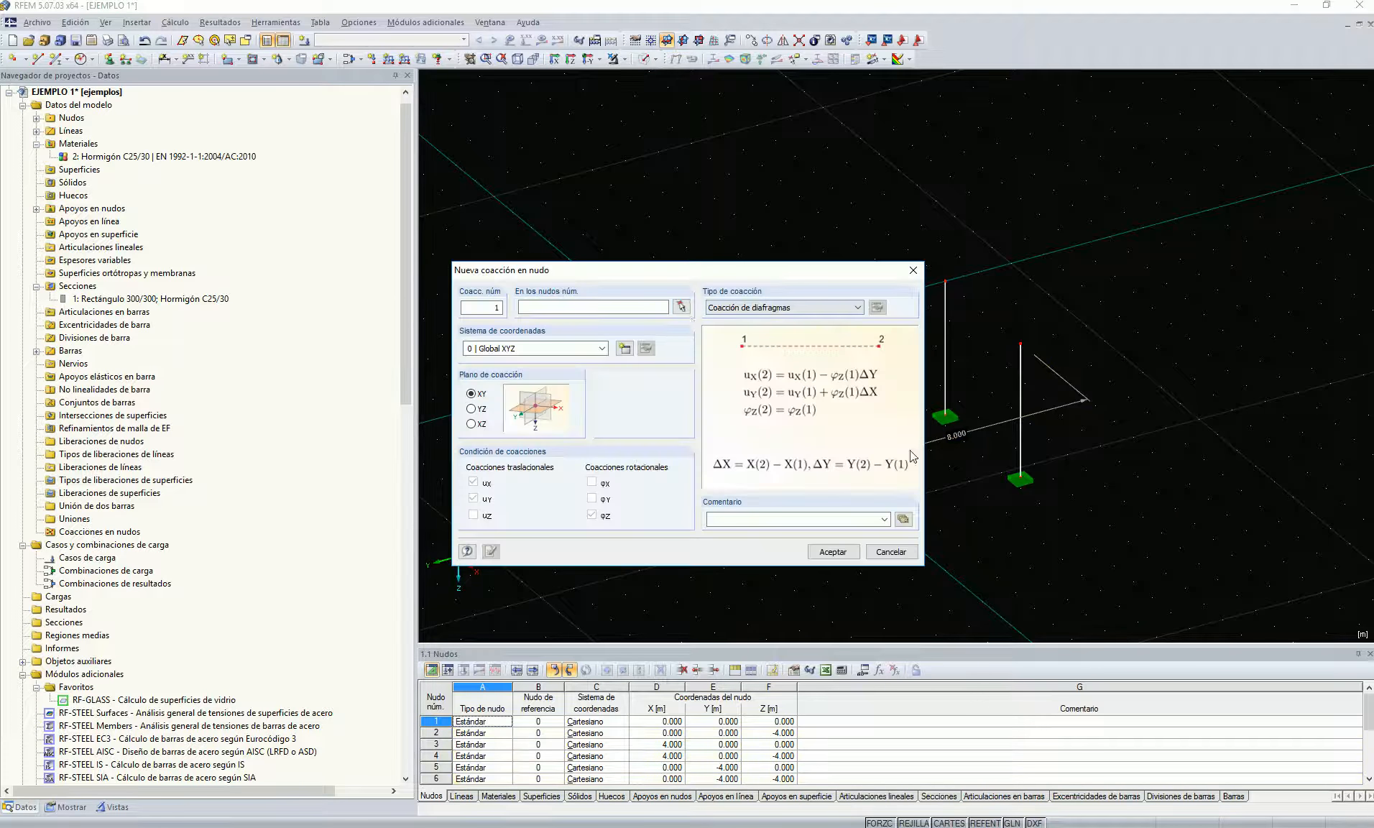
pyautogui.click(681, 307)
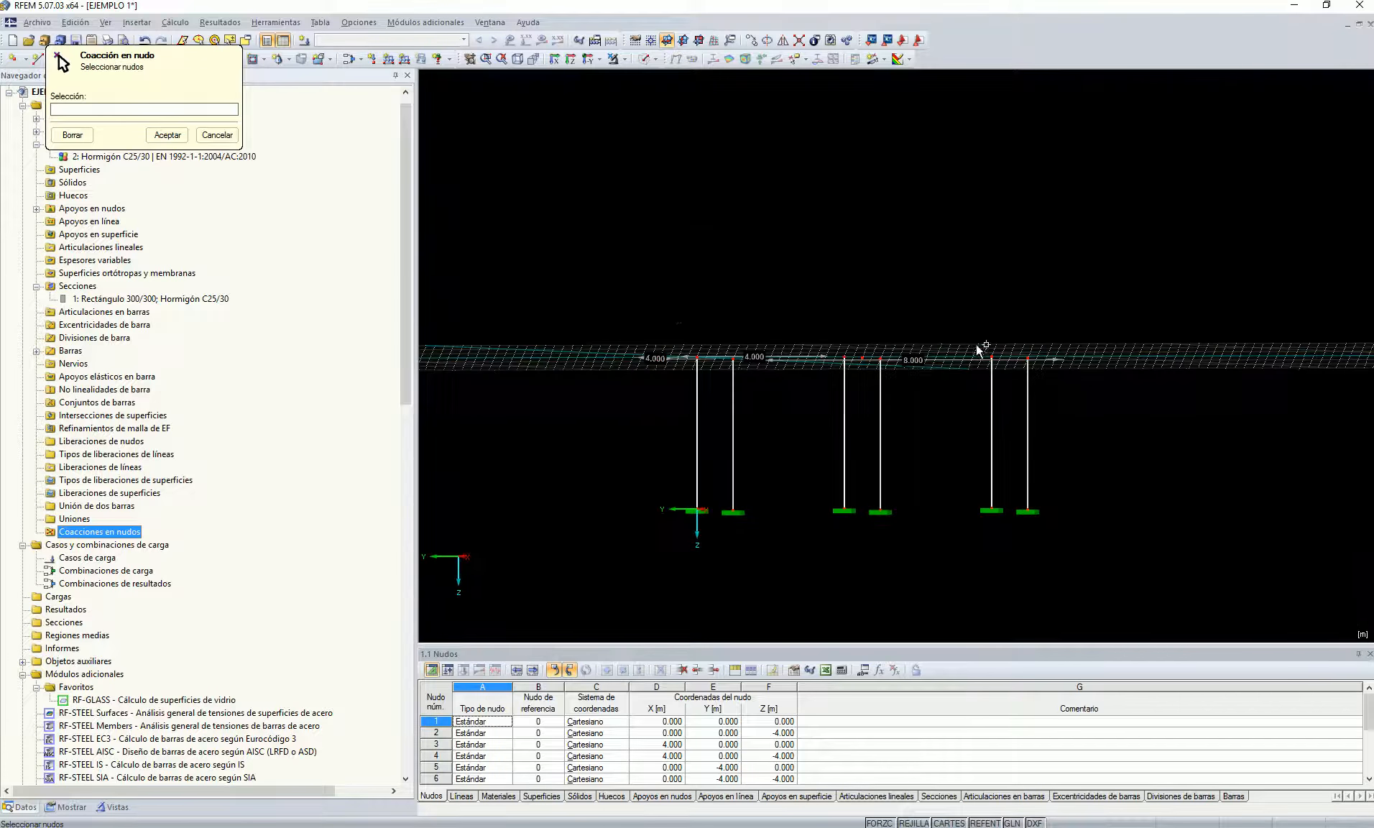
pyautogui.moveTo(654, 321); pyautogui.dragTo(1171, 401)
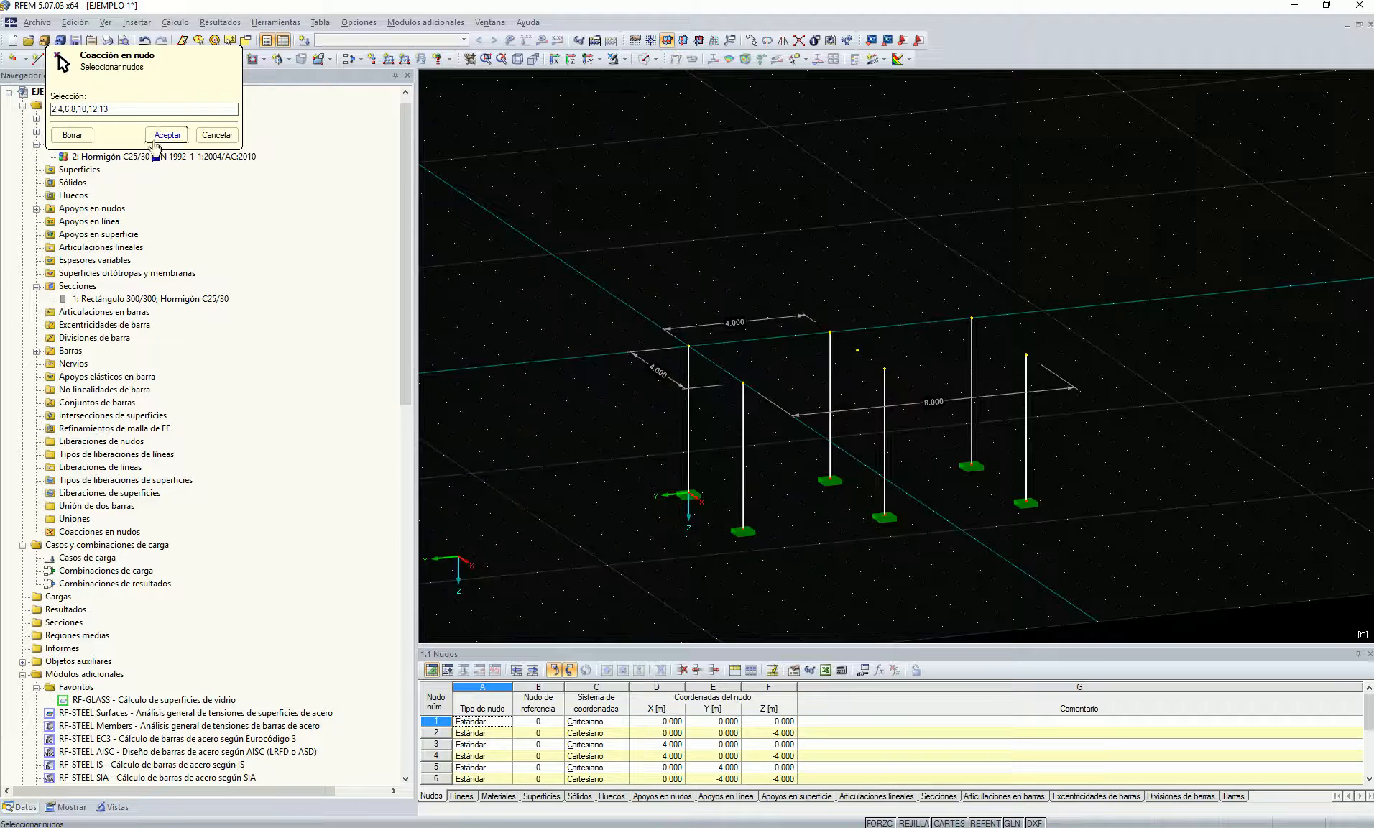
pyautogui.click(168, 134)
pyautogui.click(822, 550)
# Define a new nodal support for node 13 at the centre of the diaphragm.
pyautogui.keyDown('ctrl'); pyautogui.moveTo(796, 513); pyautogui.dragTo(869, 618, button='middle'); pyautogui.keyUp('ctrl')
pyautogui.scroll(1, 843, 328)
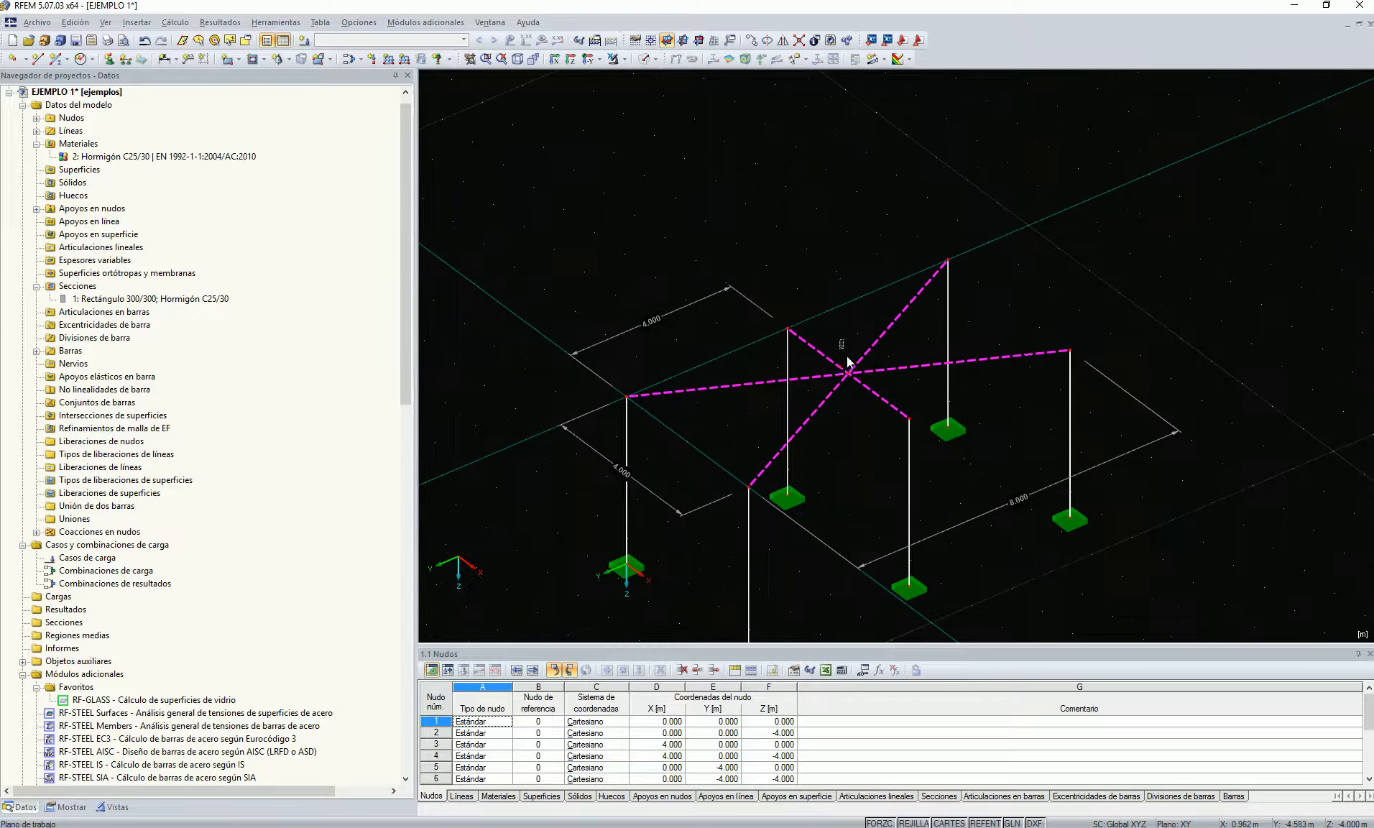
pyautogui.click(109, 60)
pyautogui.click(687, 352)
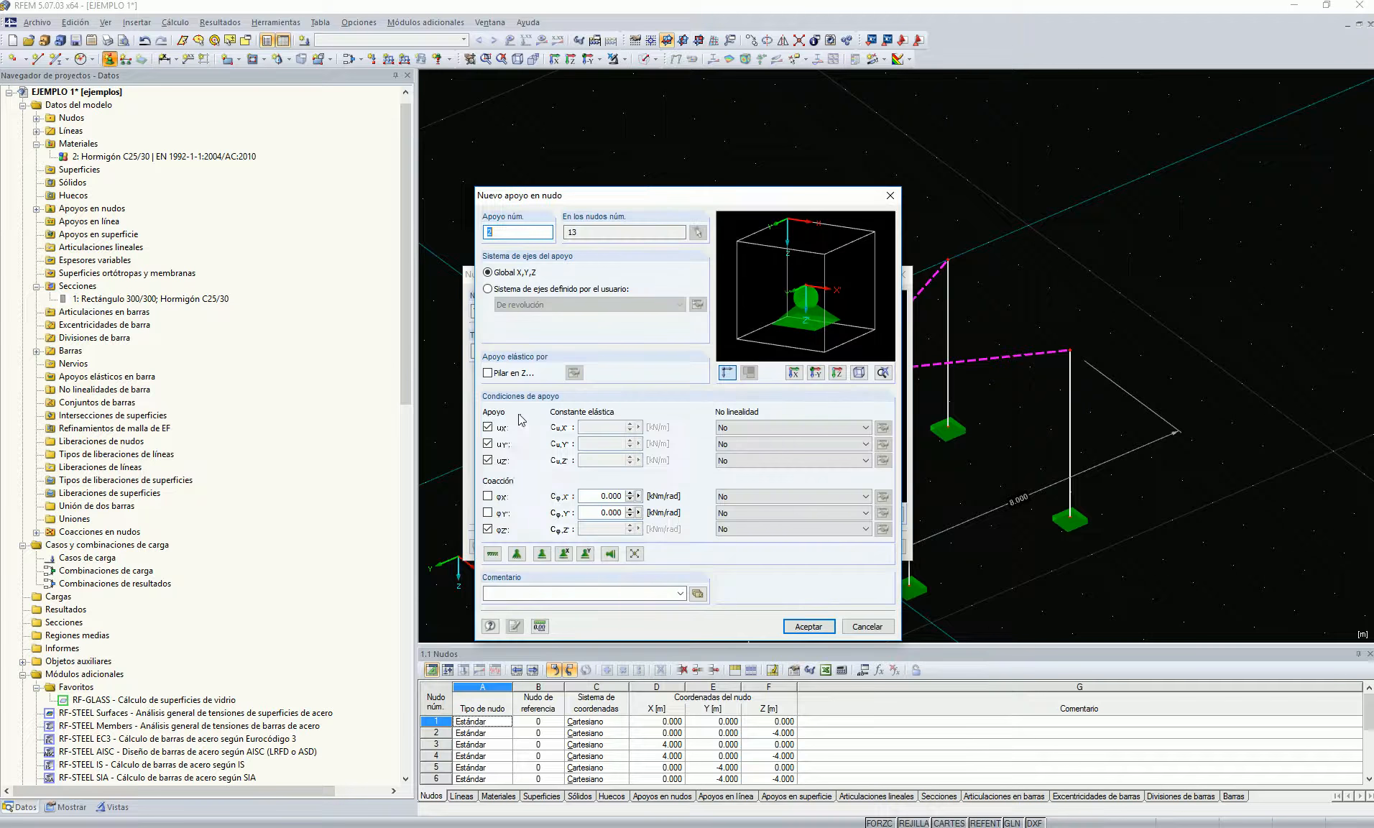
pyautogui.click(808, 627)
pyautogui.click(820, 547)
pyautogui.keyDown('ctrl'); pyautogui.moveTo(1107, 269); pyautogui.dragTo(1079, 275, button='middle'); pyautogui.keyUp('ctrl')
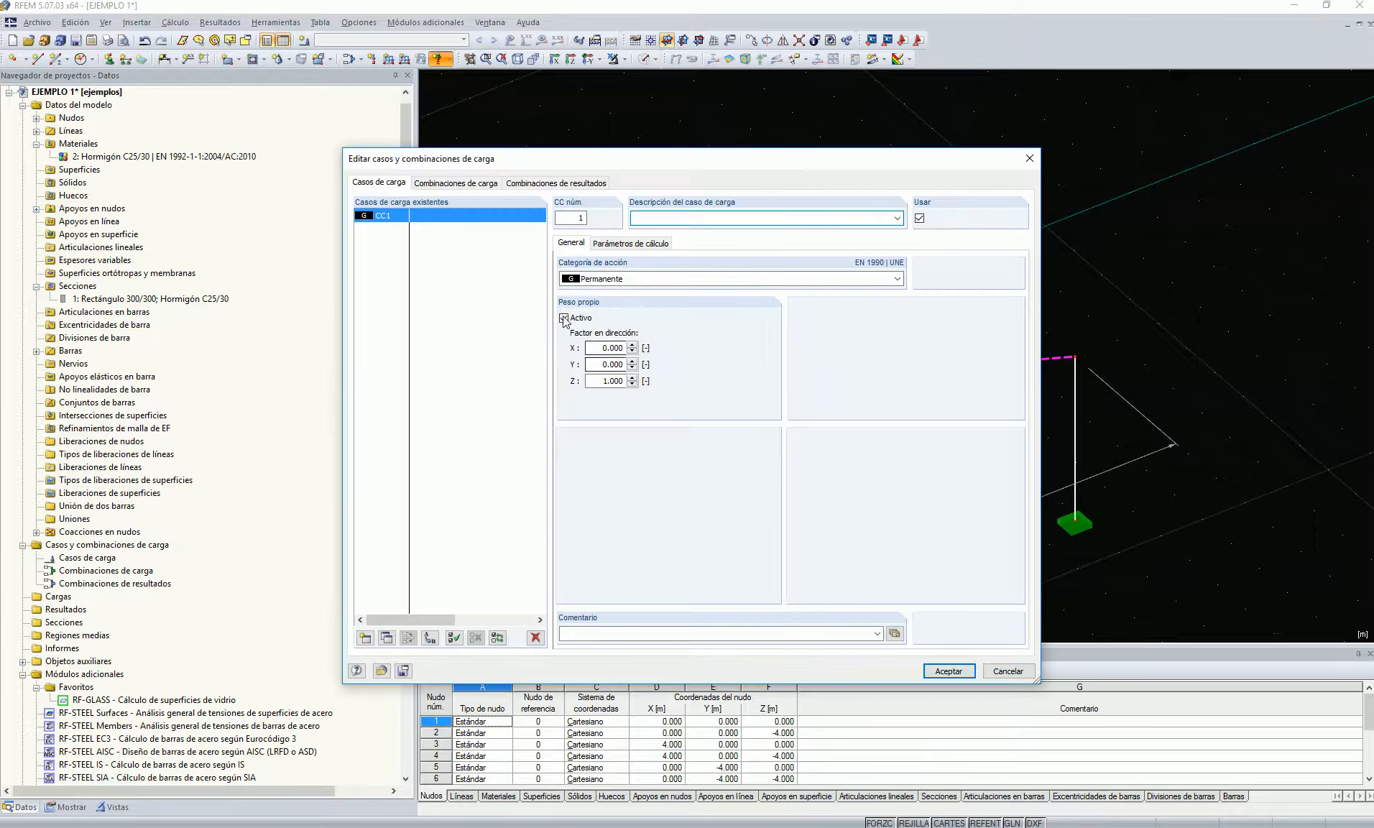
# Deactivate self-weight in load case CC1 and apply an imposed displacement uX of 1 mm to central node 13.
pyautogui.click(564, 317)
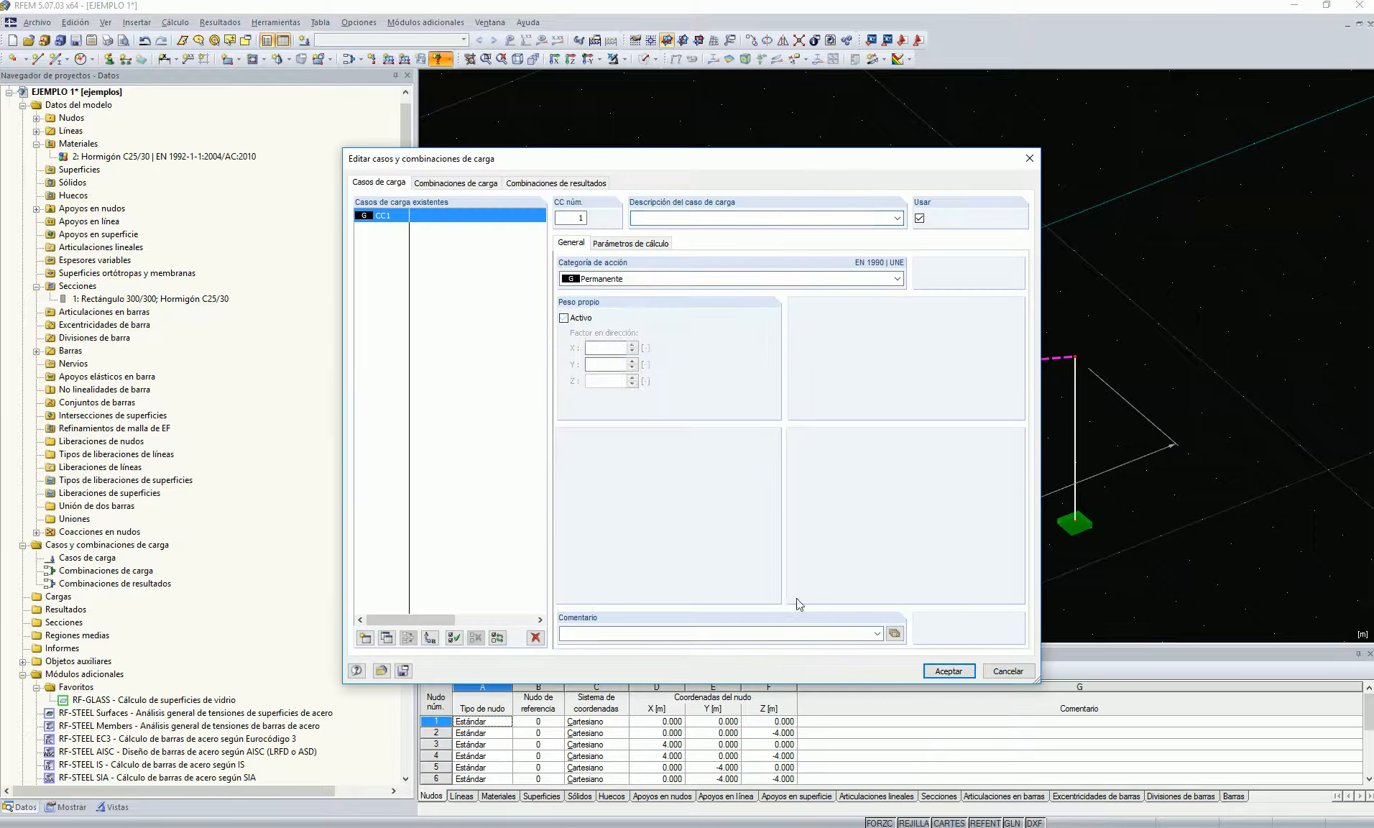
pyautogui.click(956, 671)
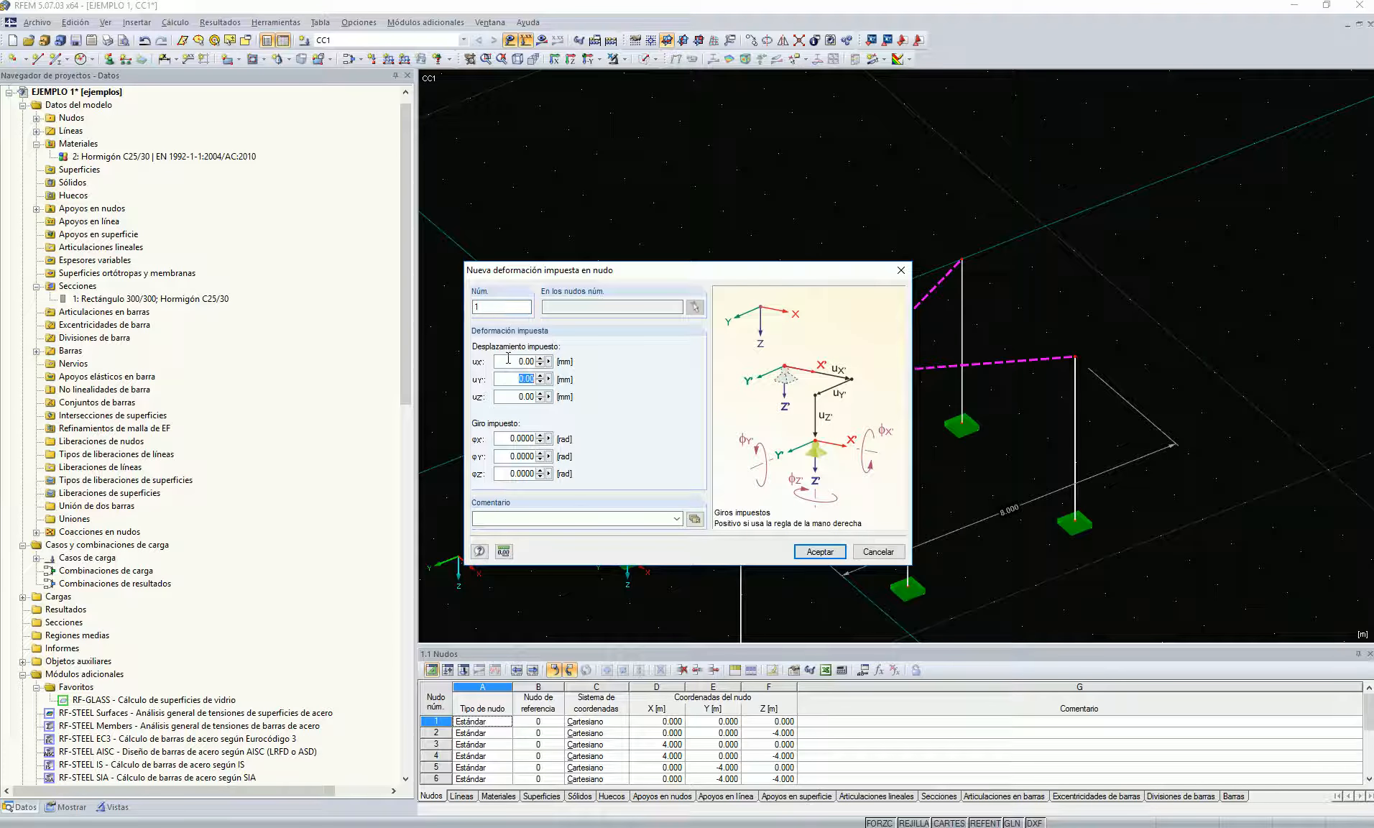
pyautogui.click(818, 551)
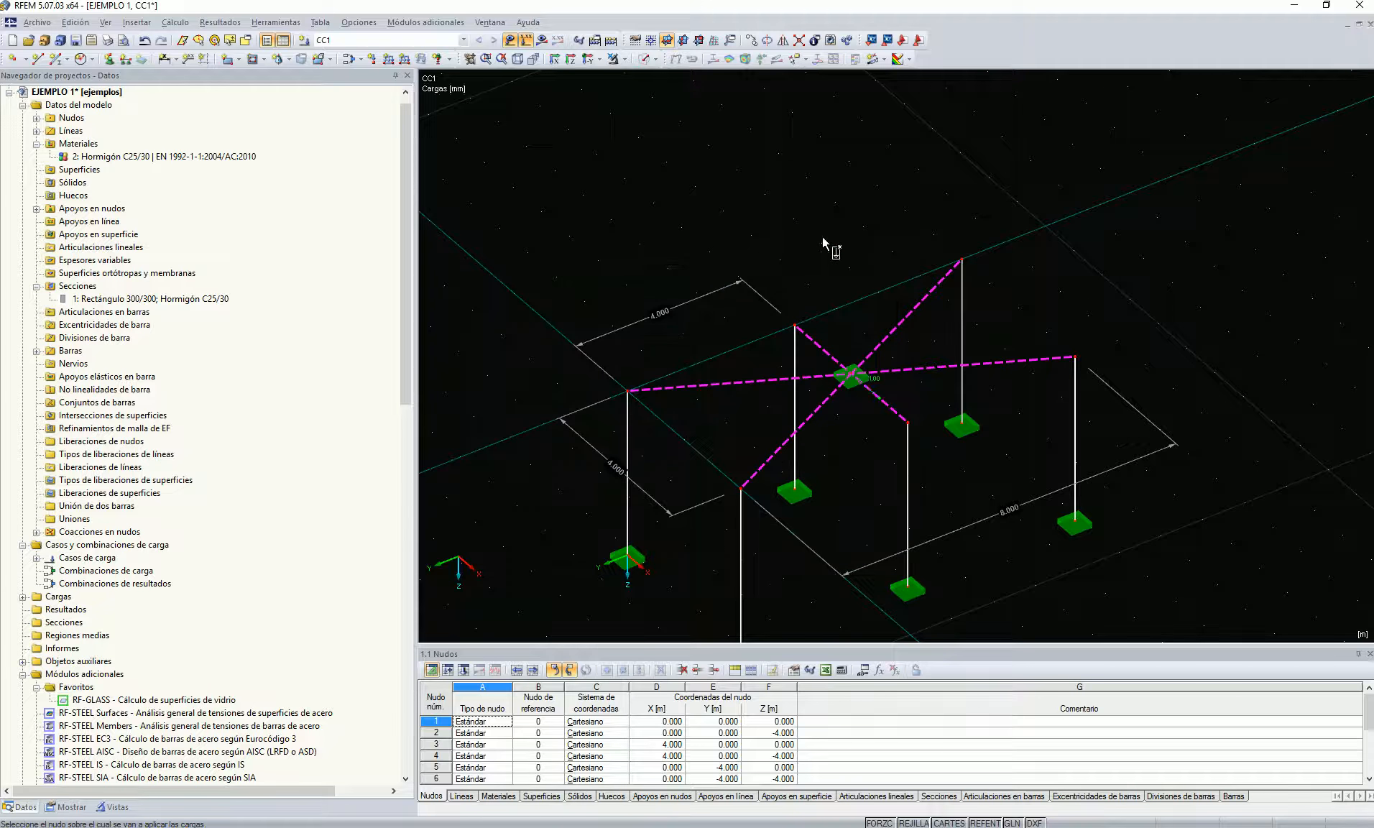
pyautogui.press('Escape')
pyautogui.scroll(-1, 812, 316)
pyautogui.moveTo(848, 373); pyautogui.dragTo(879, 216, button='middle')
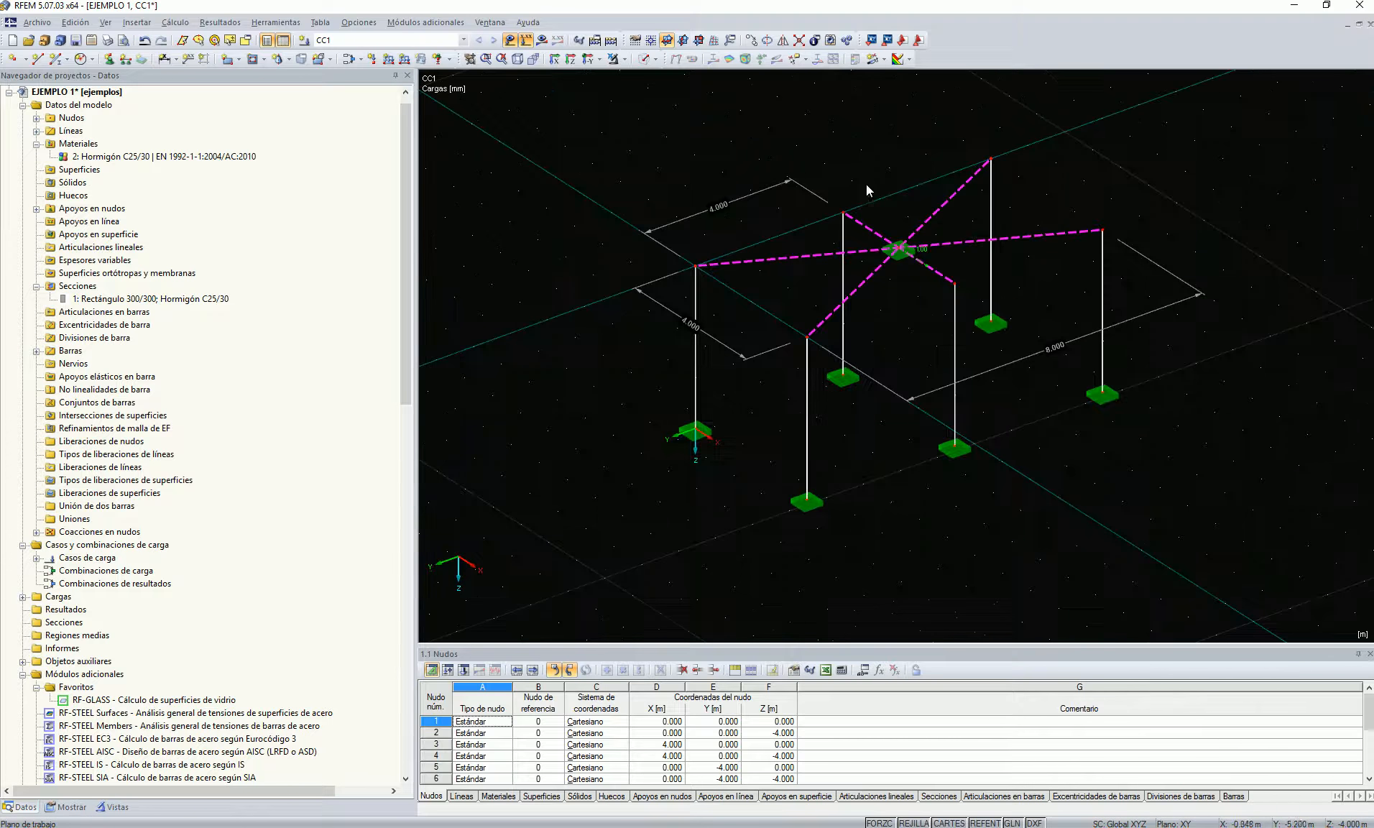
# Isolate the central nodal support with its diaphragm constraint using visibility by selected objects.
pyautogui.click(925, 275)
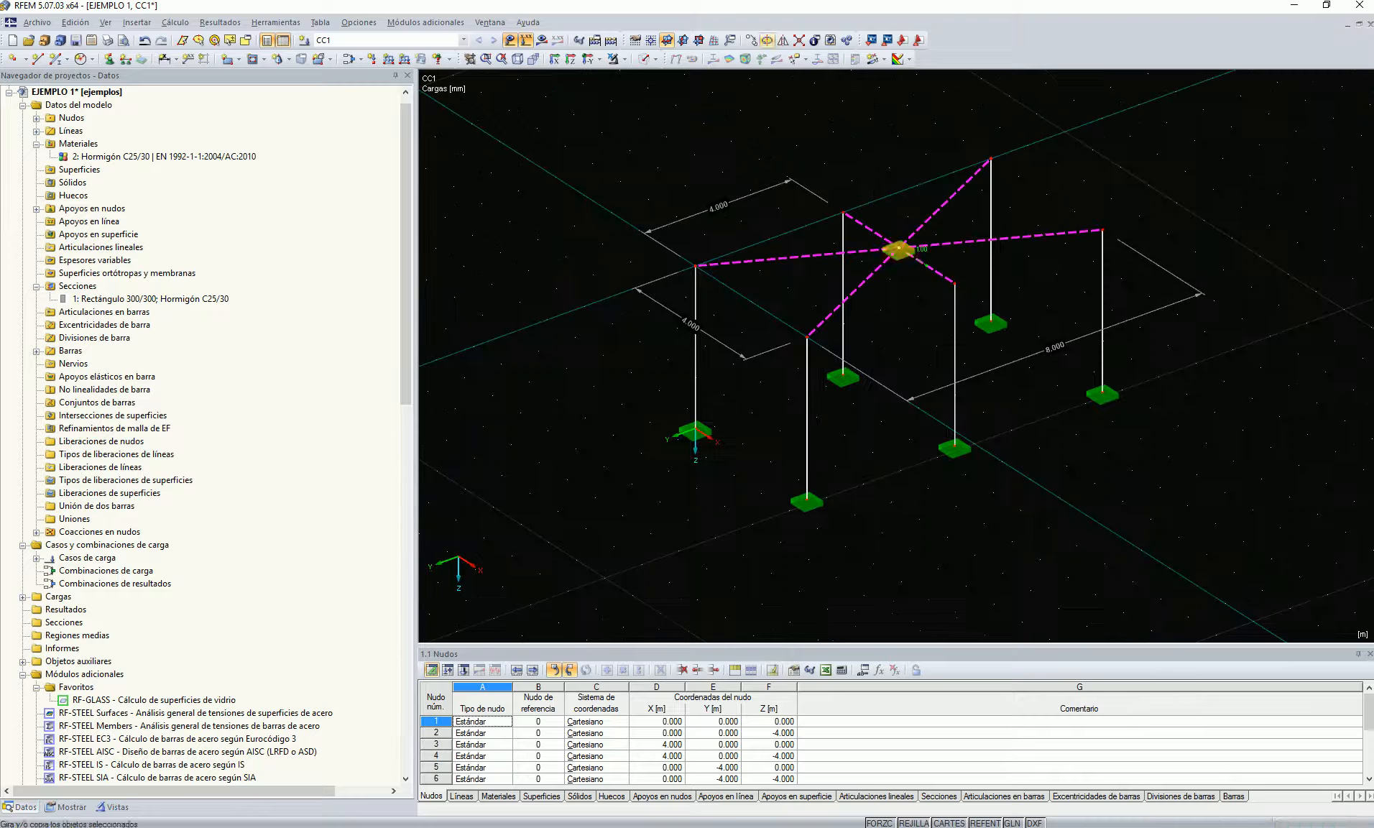
pyautogui.click(624, 59)
pyautogui.click(629, 78)
pyautogui.moveTo(648, 126); pyautogui.dragTo(642, 145, button='middle')
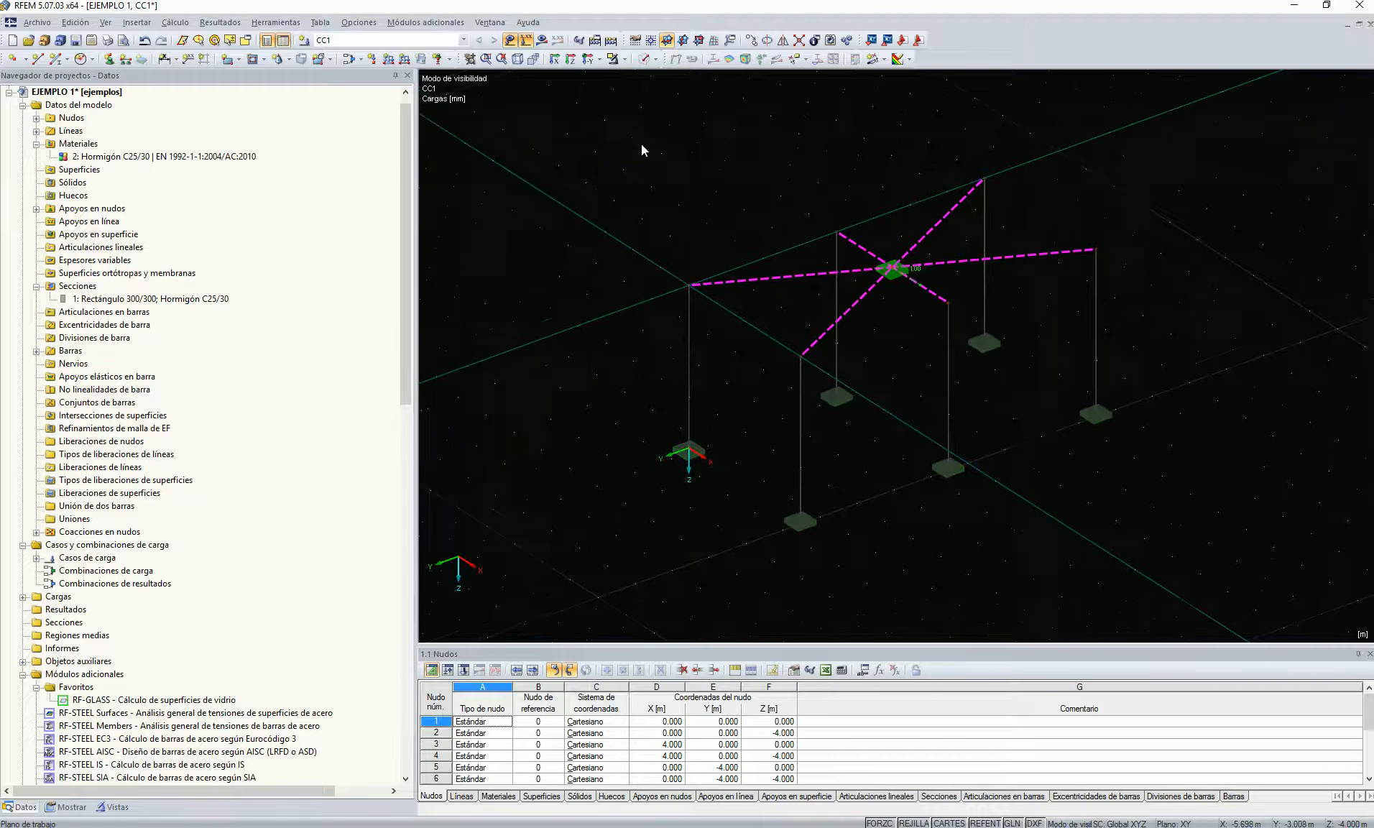
# Calculate load case CC1 and display the local reactions of the isolated central support, including moments Mx', My' and Mz'.
pyautogui.click(542, 39)
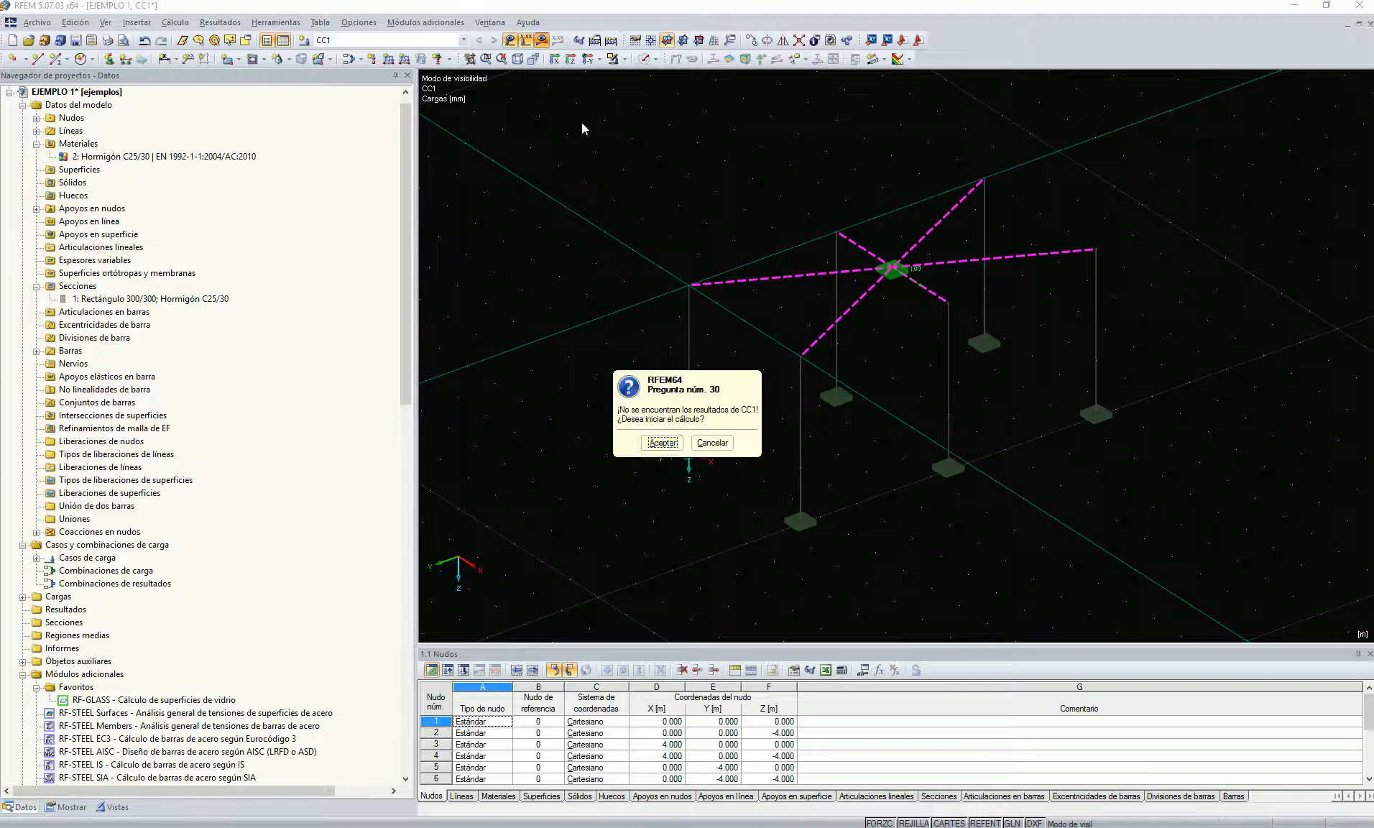
pyautogui.click(662, 443)
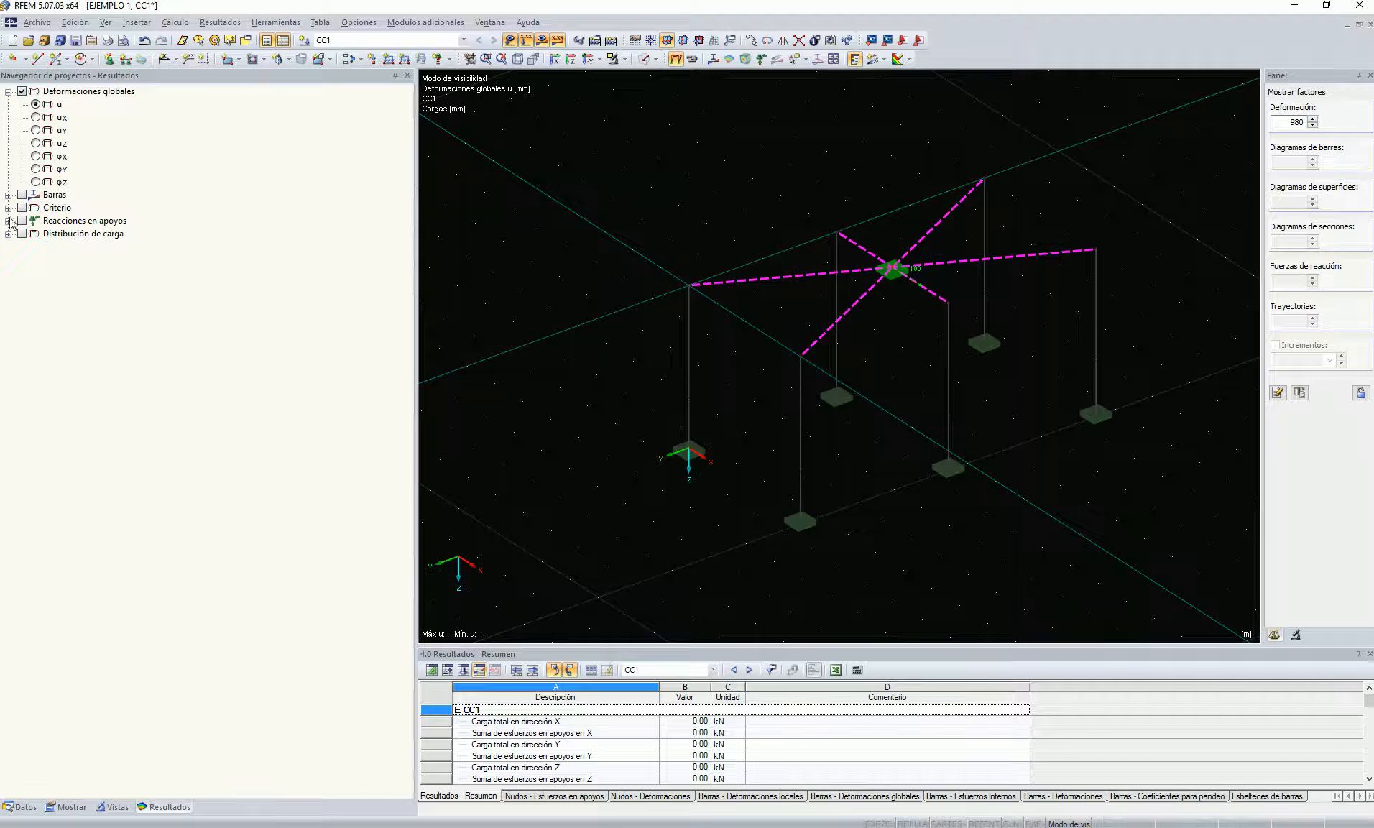
pyautogui.click(49, 311)
pyautogui.click(49, 323)
pyautogui.click(49, 336)
pyautogui.scroll(2, 985, 185)
pyautogui.keyDown('ctrl'); pyautogui.moveTo(954, 252); pyautogui.dragTo(1006, 353, button='middle'); pyautogui.keyUp('ctrl')
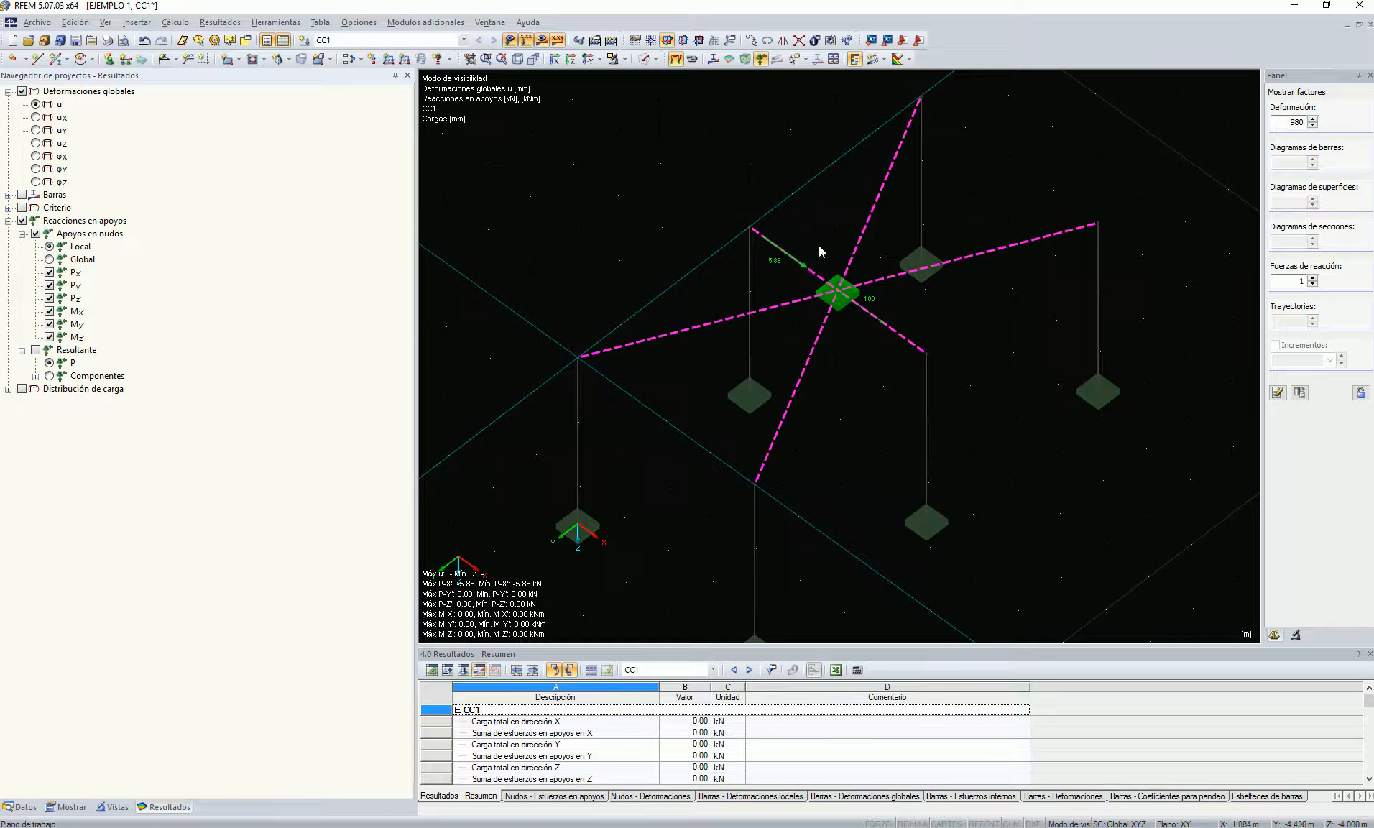
pyautogui.scroll(-3, 823, 336)
pyautogui.moveTo(882, 354)
pyautogui.keyDown('ctrl'); pyautogui.mouseDown(button='middle')
pyautogui.moveTo(822, 302)
pyautogui.moveTo(896, 346)
pyautogui.mouseUp(button='middle'); pyautogui.keyUp('ctrl')
pyautogui.scroll(4, 845, 319)
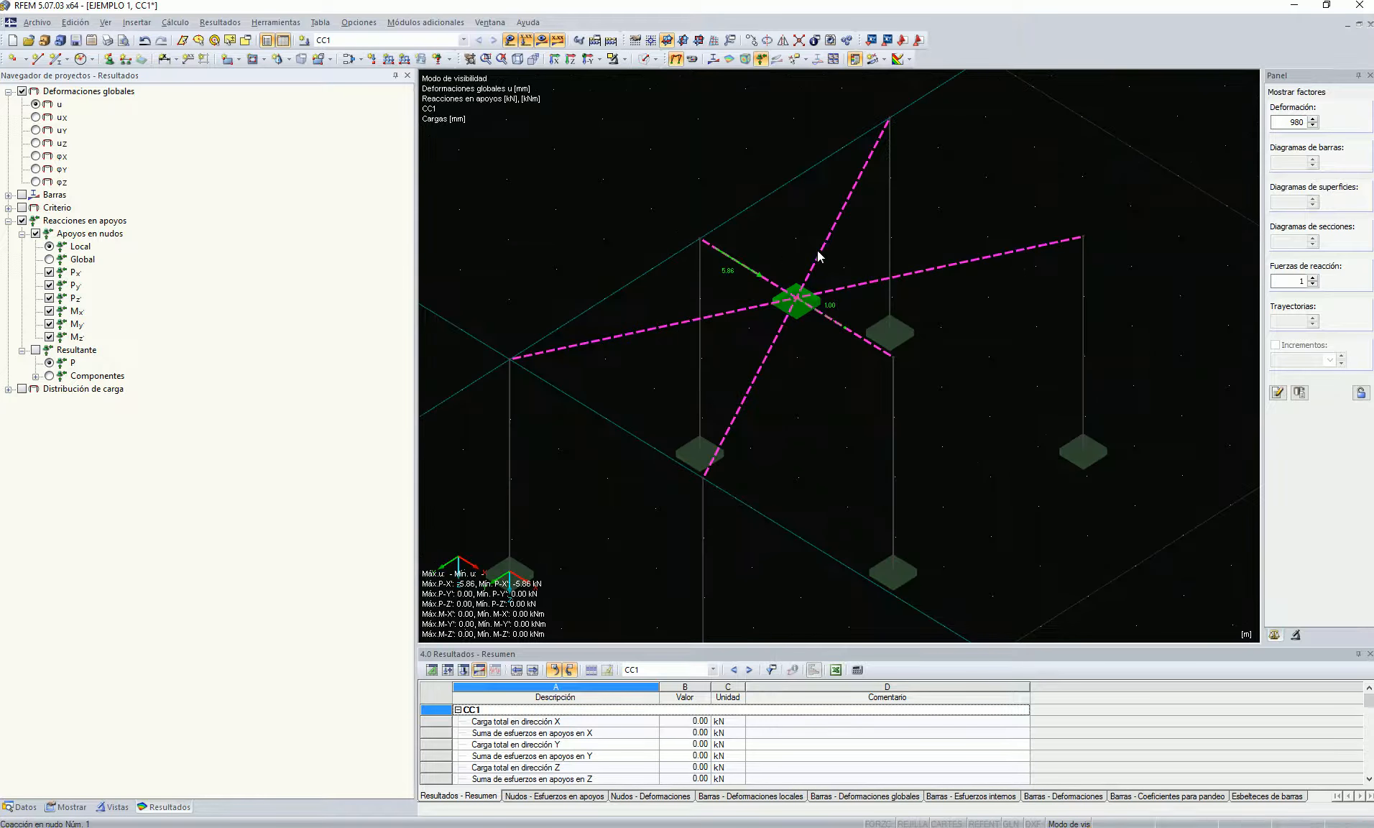
pyautogui.keyDown('ctrl'); pyautogui.moveTo(792, 447); pyautogui.dragTo(823, 360, button='middle'); pyautogui.keyUp('ctrl')
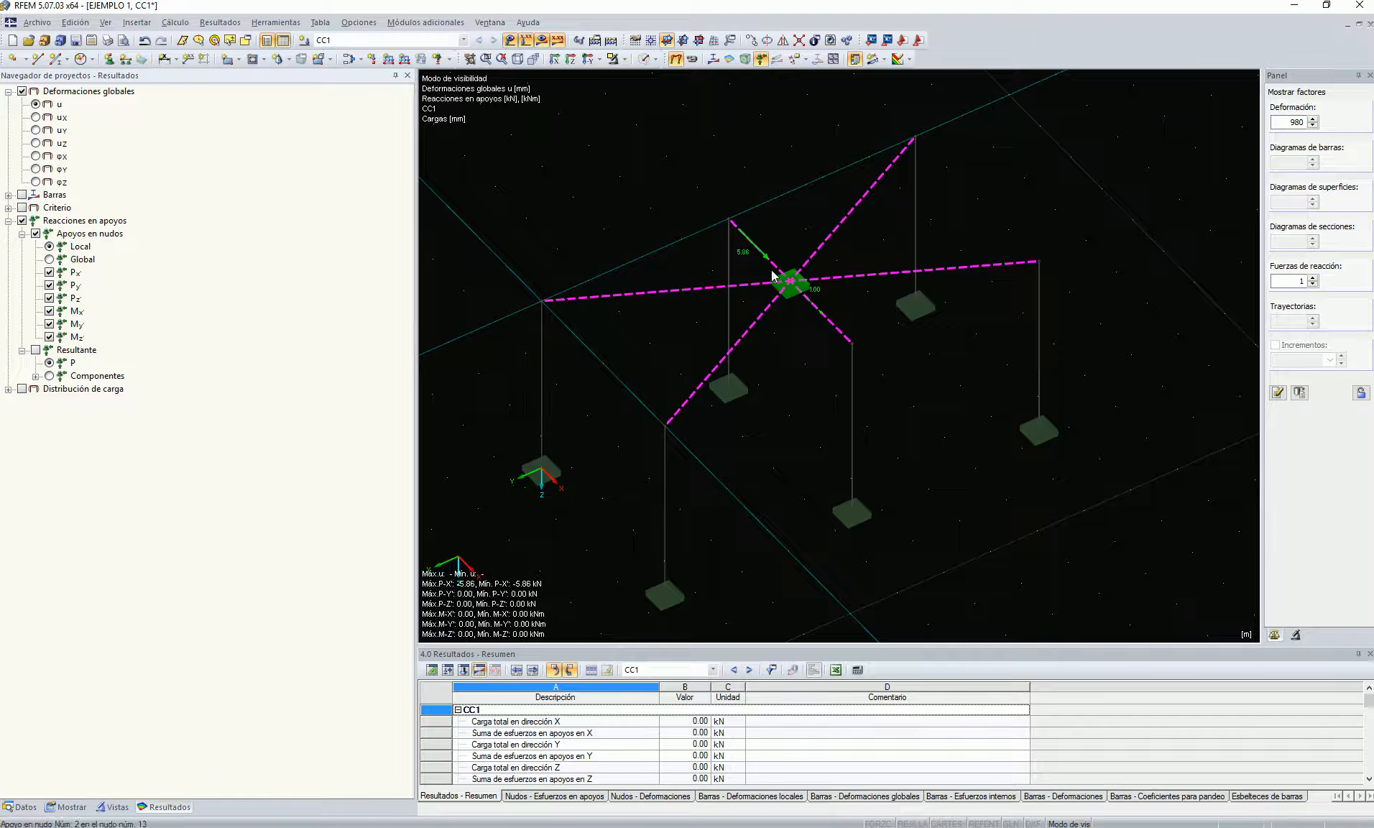
pyautogui.keyDown('ctrl'); pyautogui.moveTo(911, 402); pyautogui.dragTo(904, 448, button='middle'); pyautogui.keyUp('ctrl')
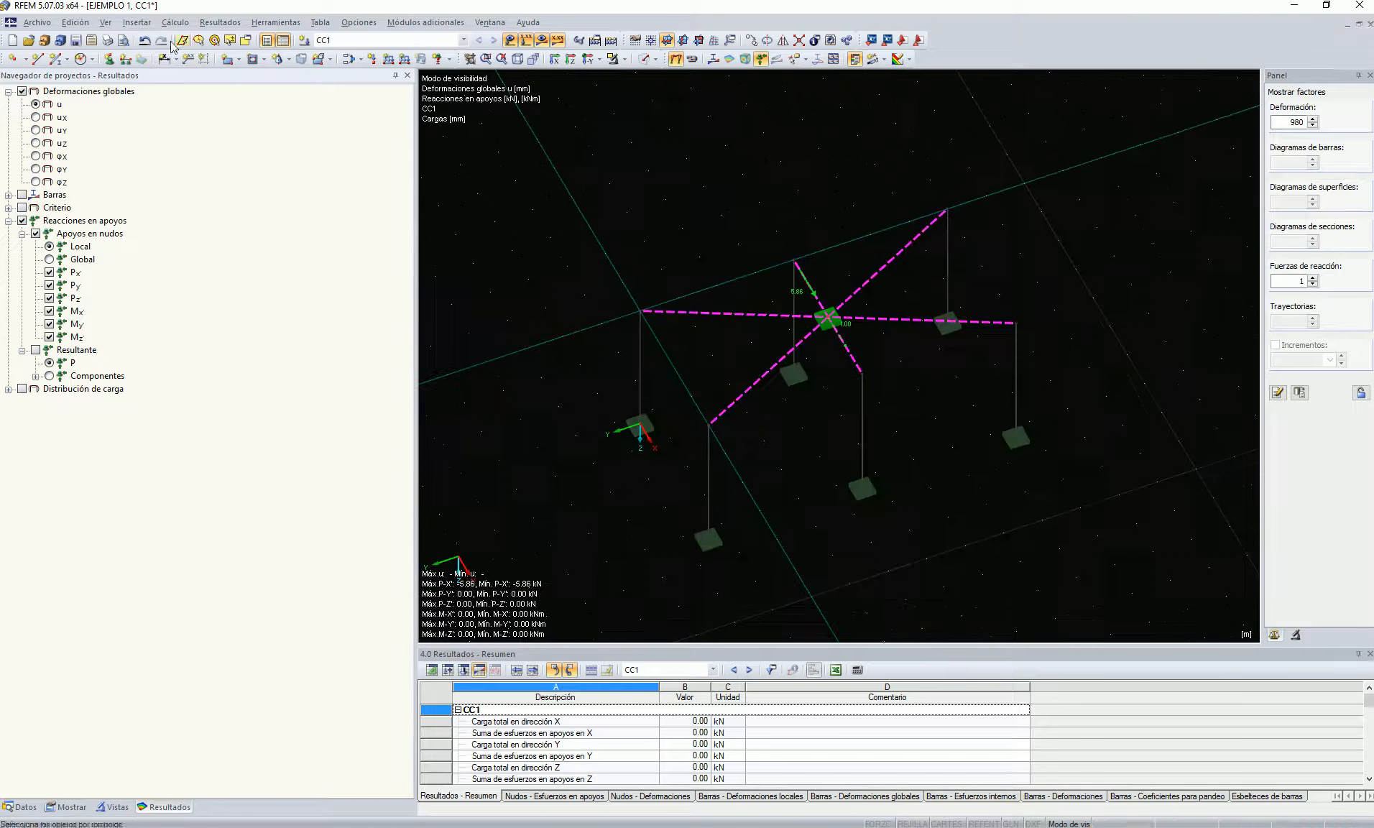
# Add a guide line parallel to X through the central node at y = -4.000 m.
pyautogui.click(204, 59)
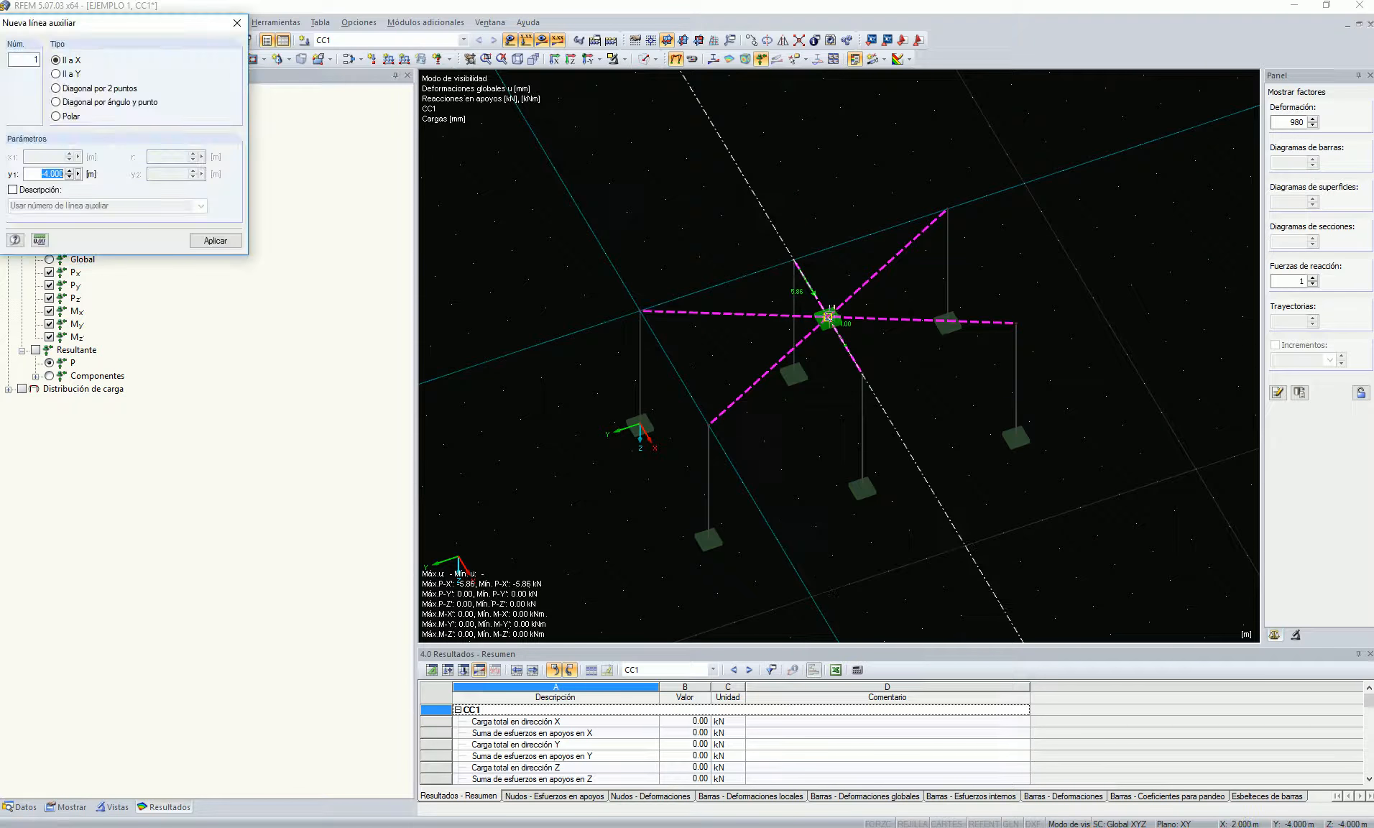
pyautogui.press('Escape')
pyautogui.scroll(-5, 853, 333)
pyautogui.scroll(4, 853, 336)
pyautogui.keyDown('ctrl'); pyautogui.moveTo(853, 337); pyautogui.dragTo(832, 396, button='middle'); pyautogui.keyUp('ctrl')
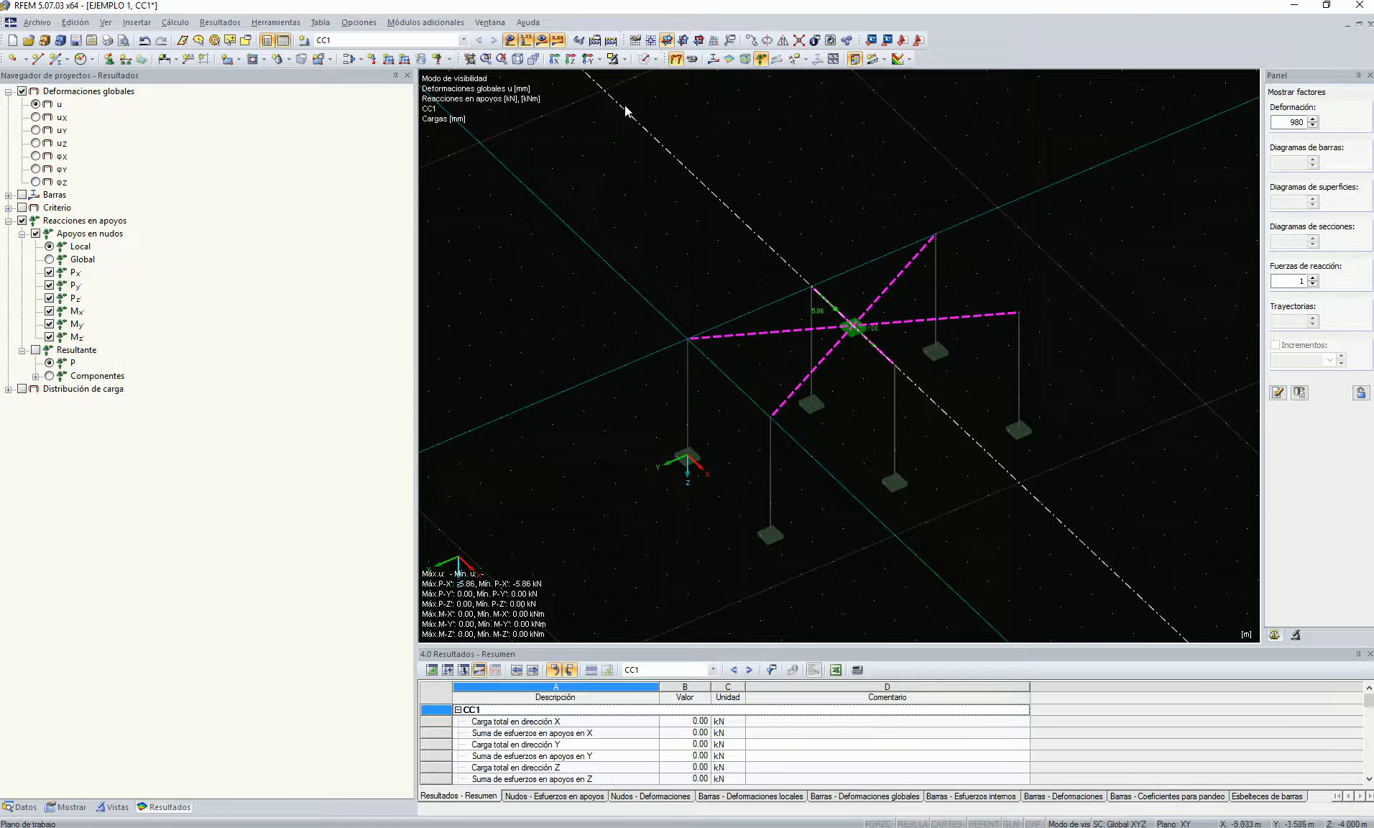
# Change the imposed deformation at node 13 to uX 0 and uY 1 mm, and recalculate CC1.
pyautogui.doubleClick(877, 336)
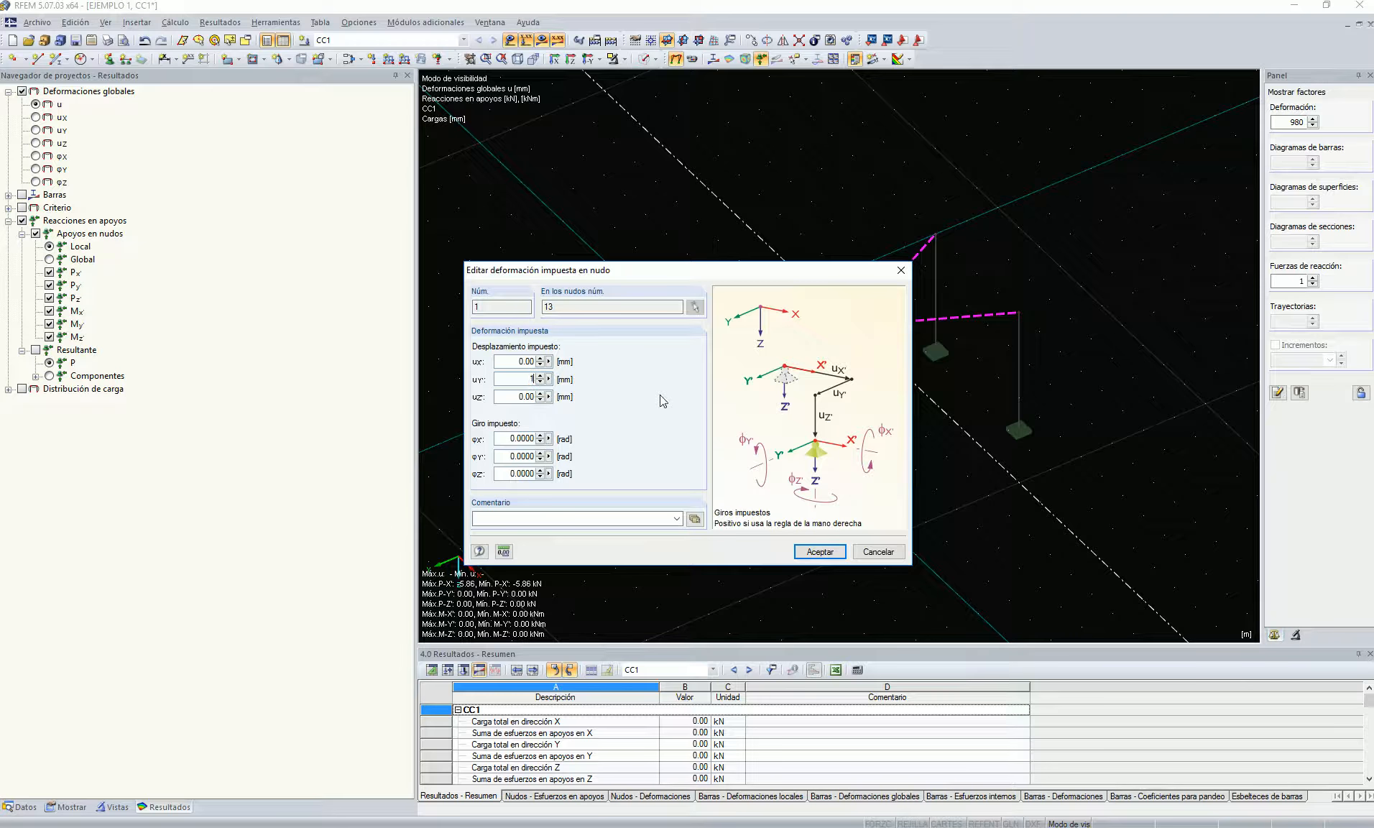
pyautogui.click(820, 551)
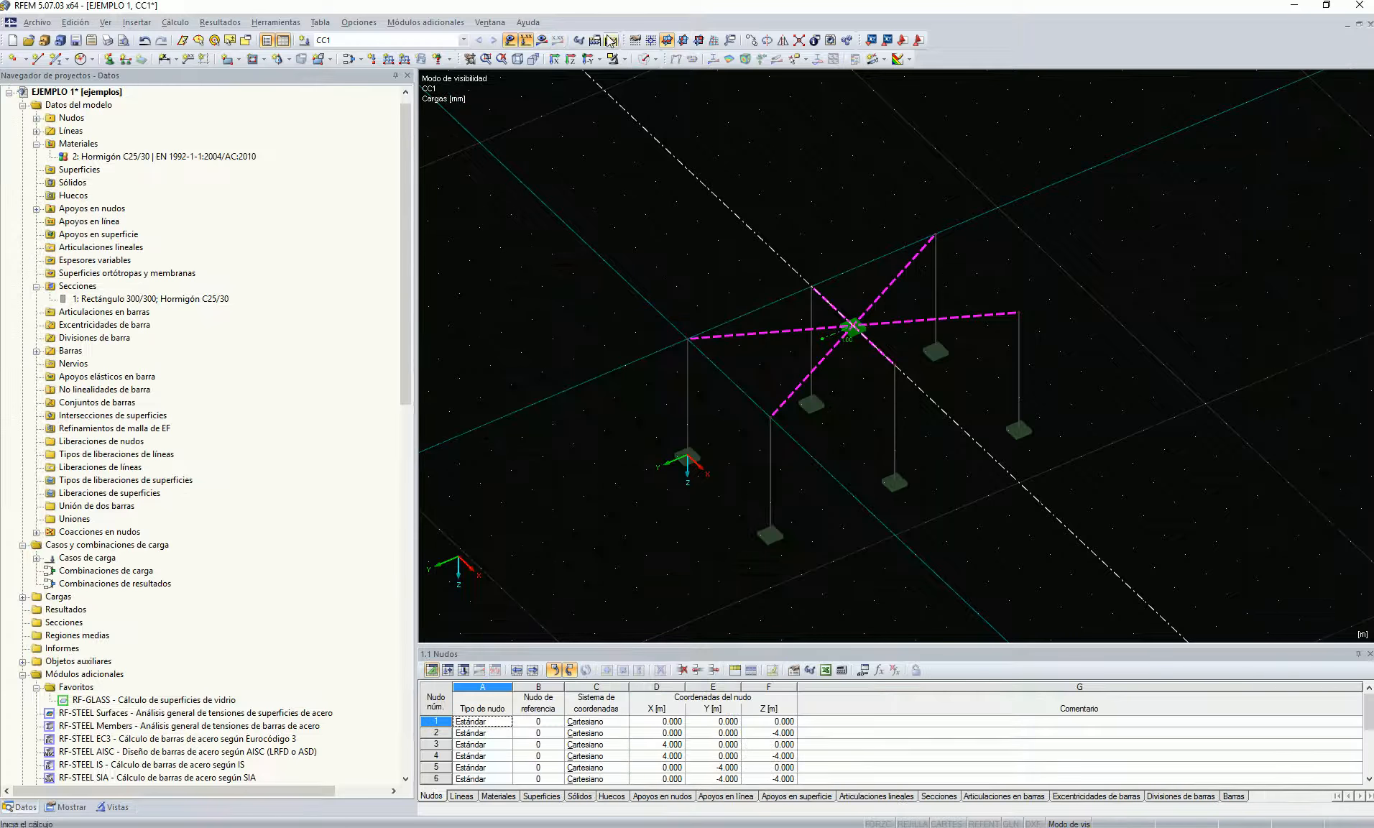
pyautogui.click(542, 42)
pyautogui.click(665, 451)
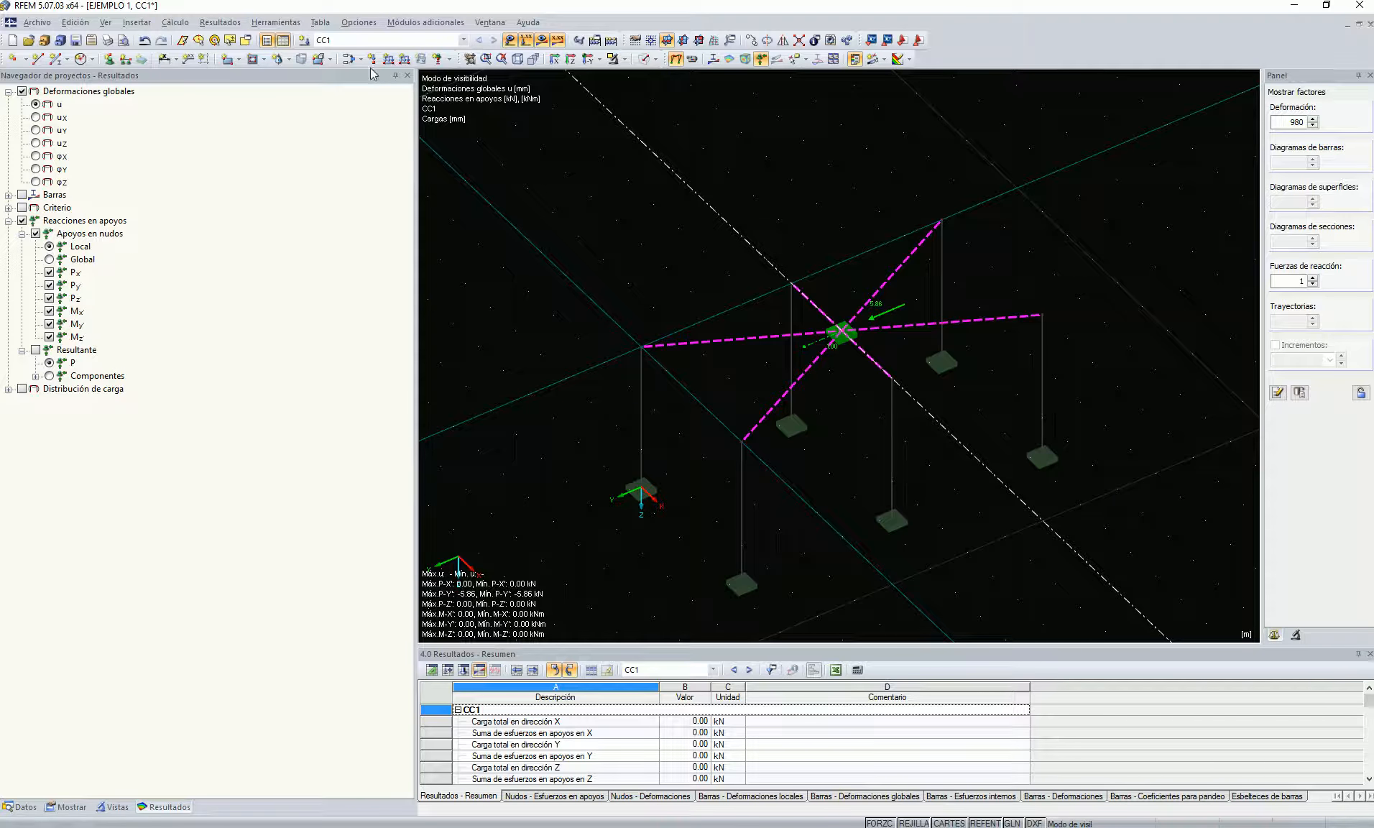
# Add a second guide line parallel to Y through the central node of the diaphragm.
pyautogui.click(203, 59)
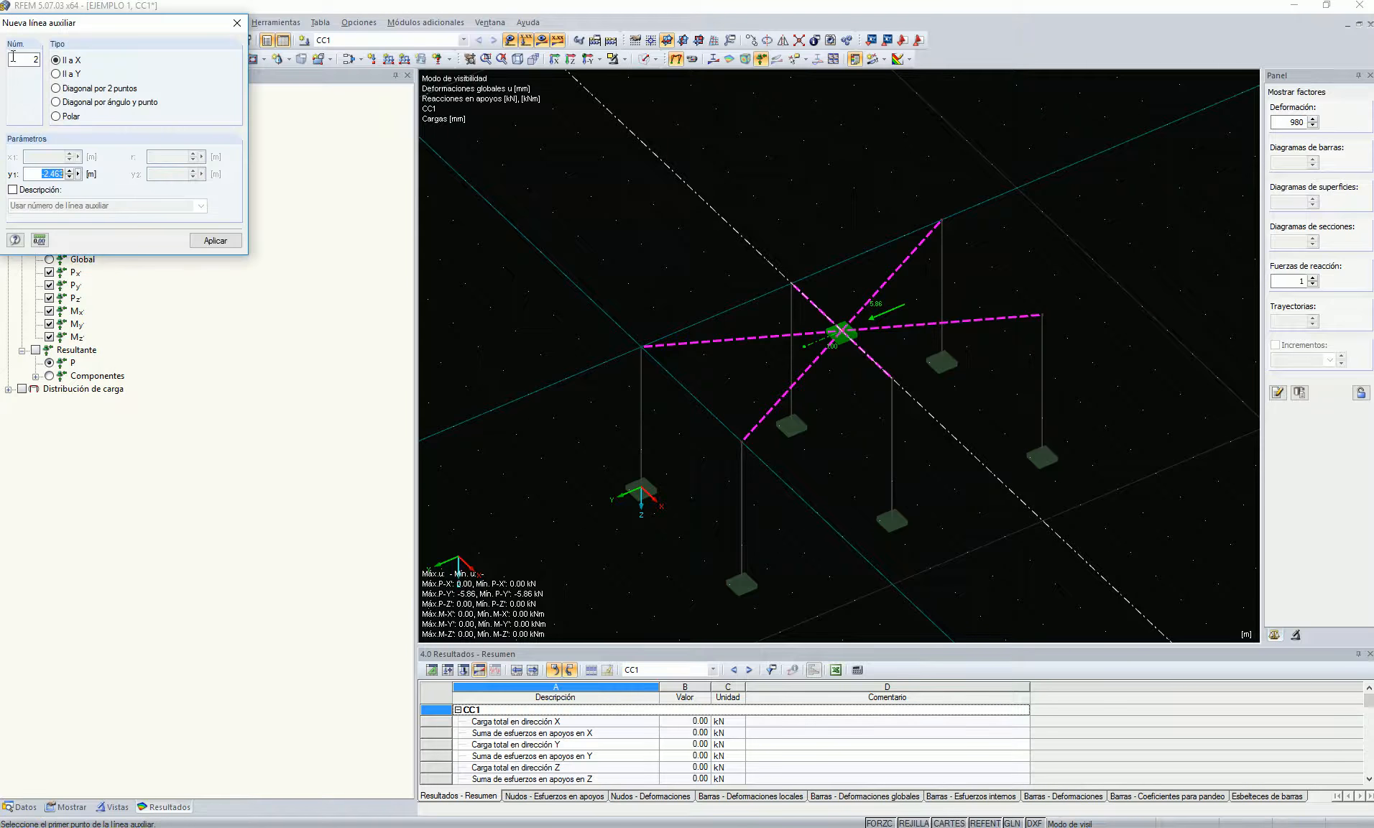
pyautogui.click(56, 74)
pyautogui.press('Escape')
pyautogui.scroll(-5, 871, 224)
pyautogui.keyDown('ctrl'); pyautogui.moveTo(871, 249); pyautogui.dragTo(858, 217, button='middle'); pyautogui.keyUp('ctrl')
pyautogui.scroll(5, 847, 200)
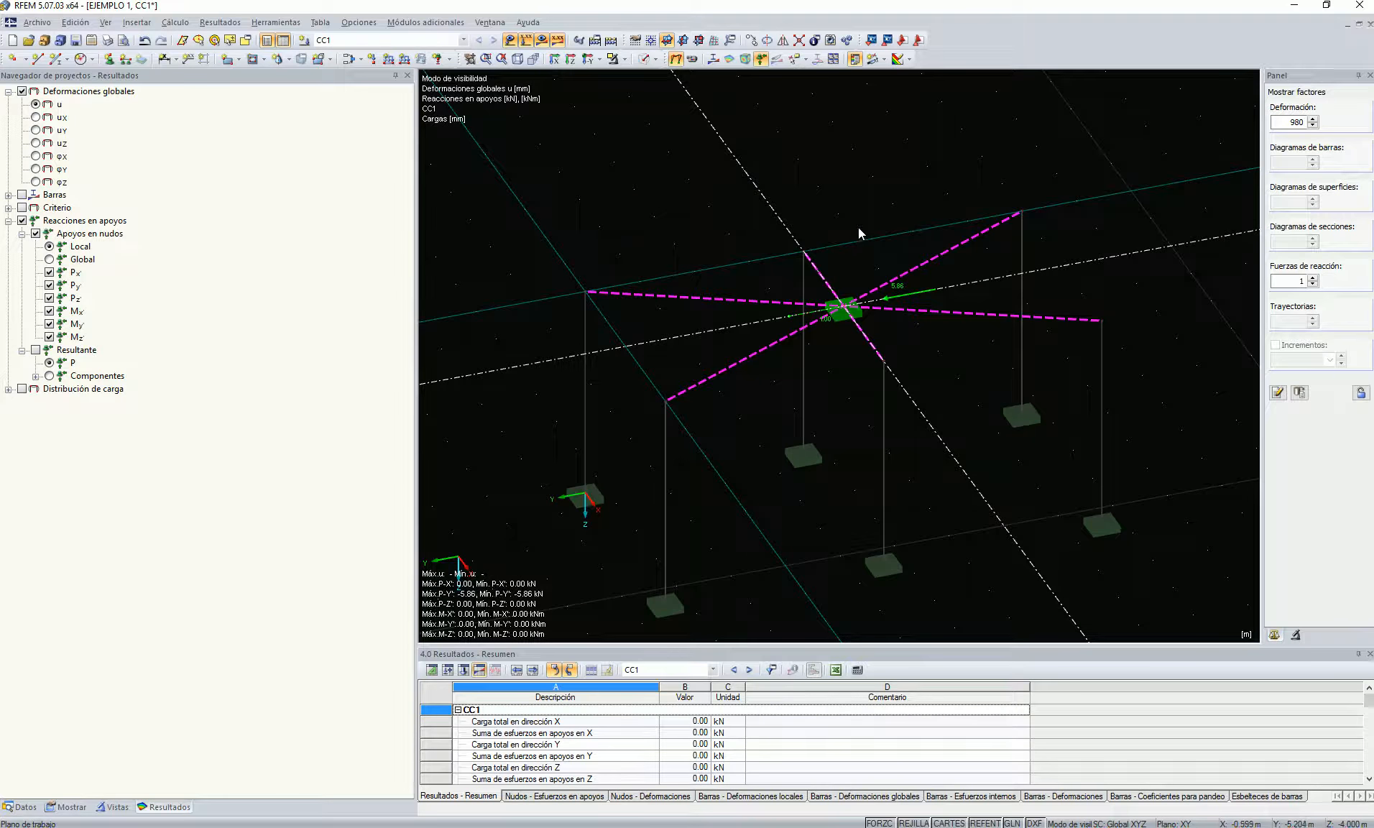
# Delete the central supported node and, with the whole model shown again, the remaining diaphragm constraint.
pyautogui.click(843, 307)
pyautogui.press('Delete')
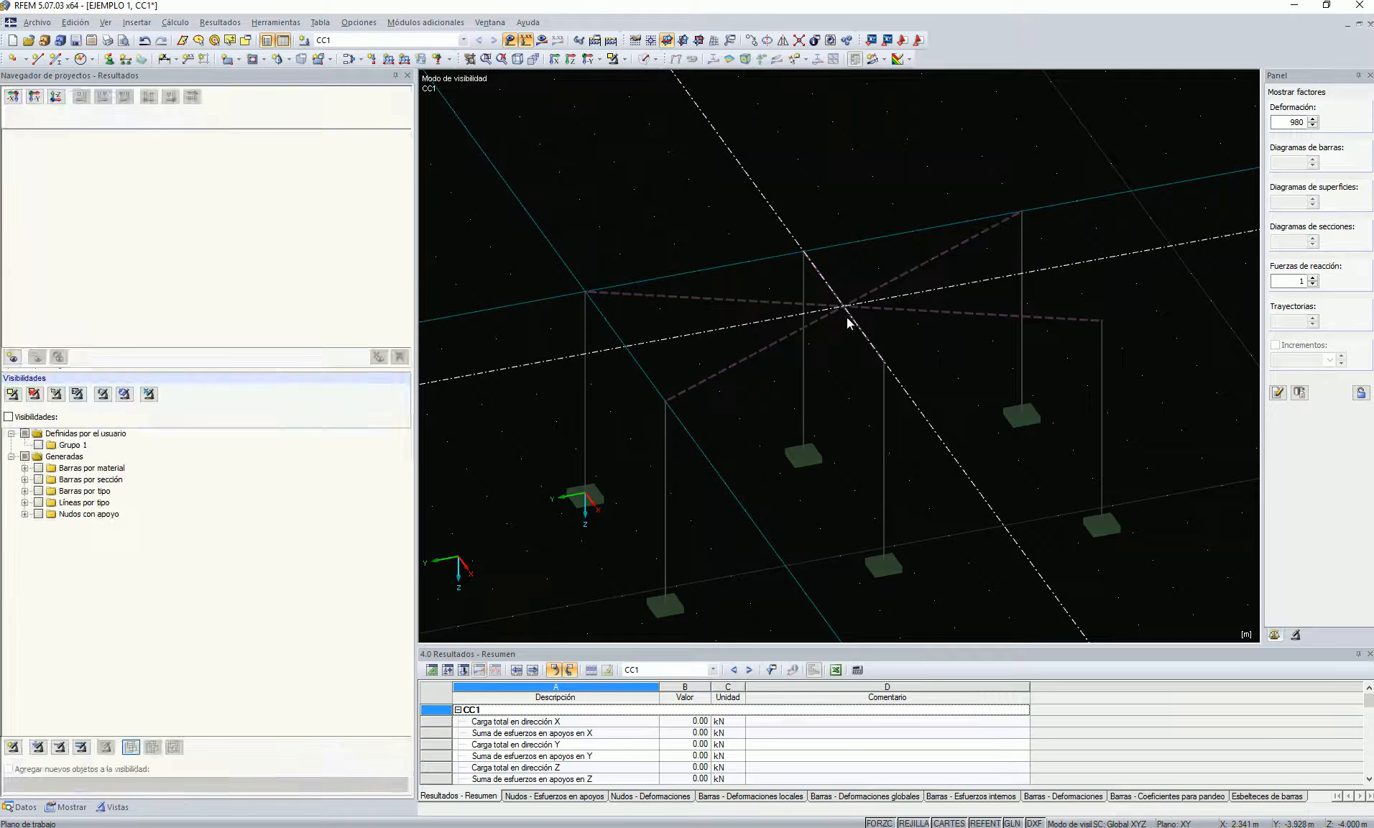
pyautogui.click(618, 62)
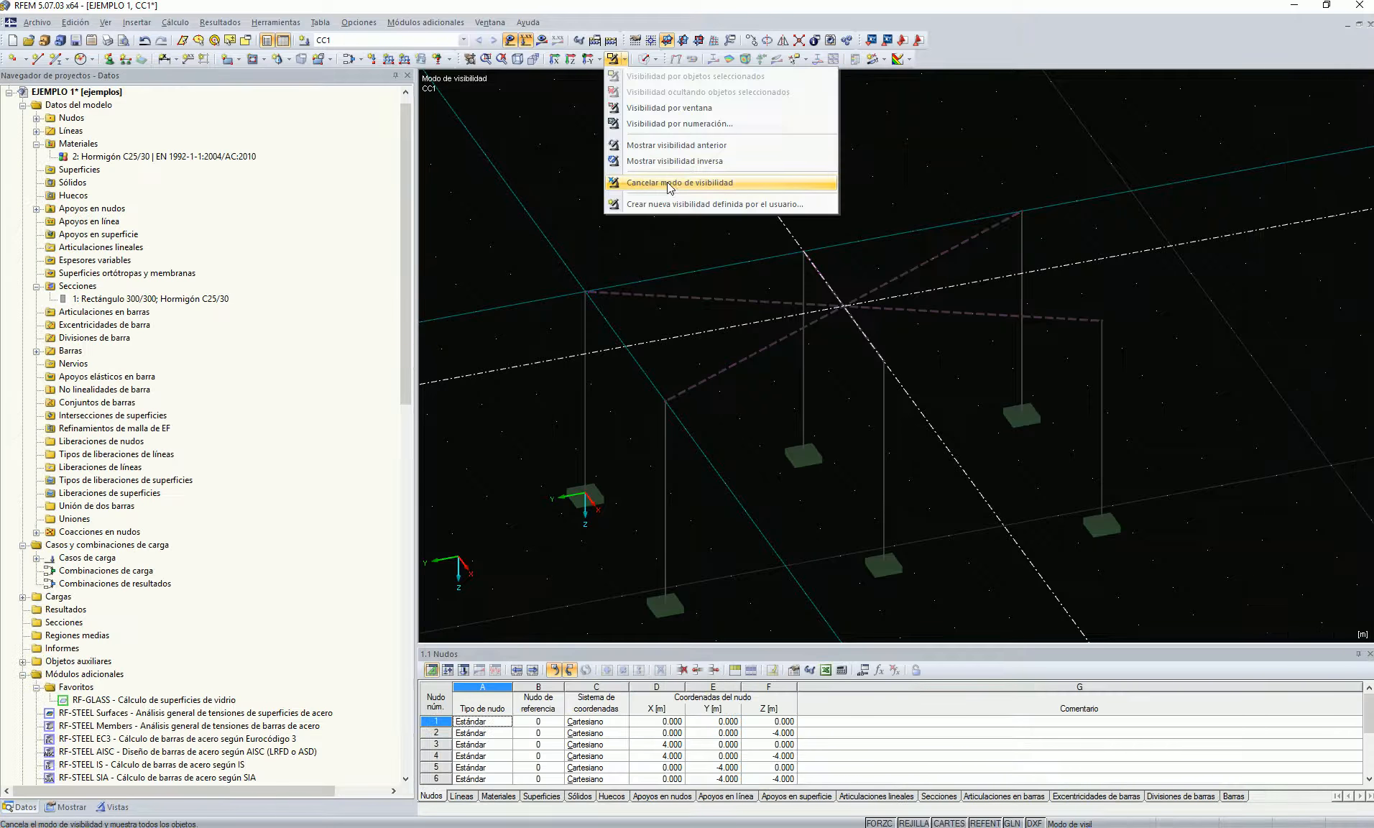
pyautogui.click(726, 185)
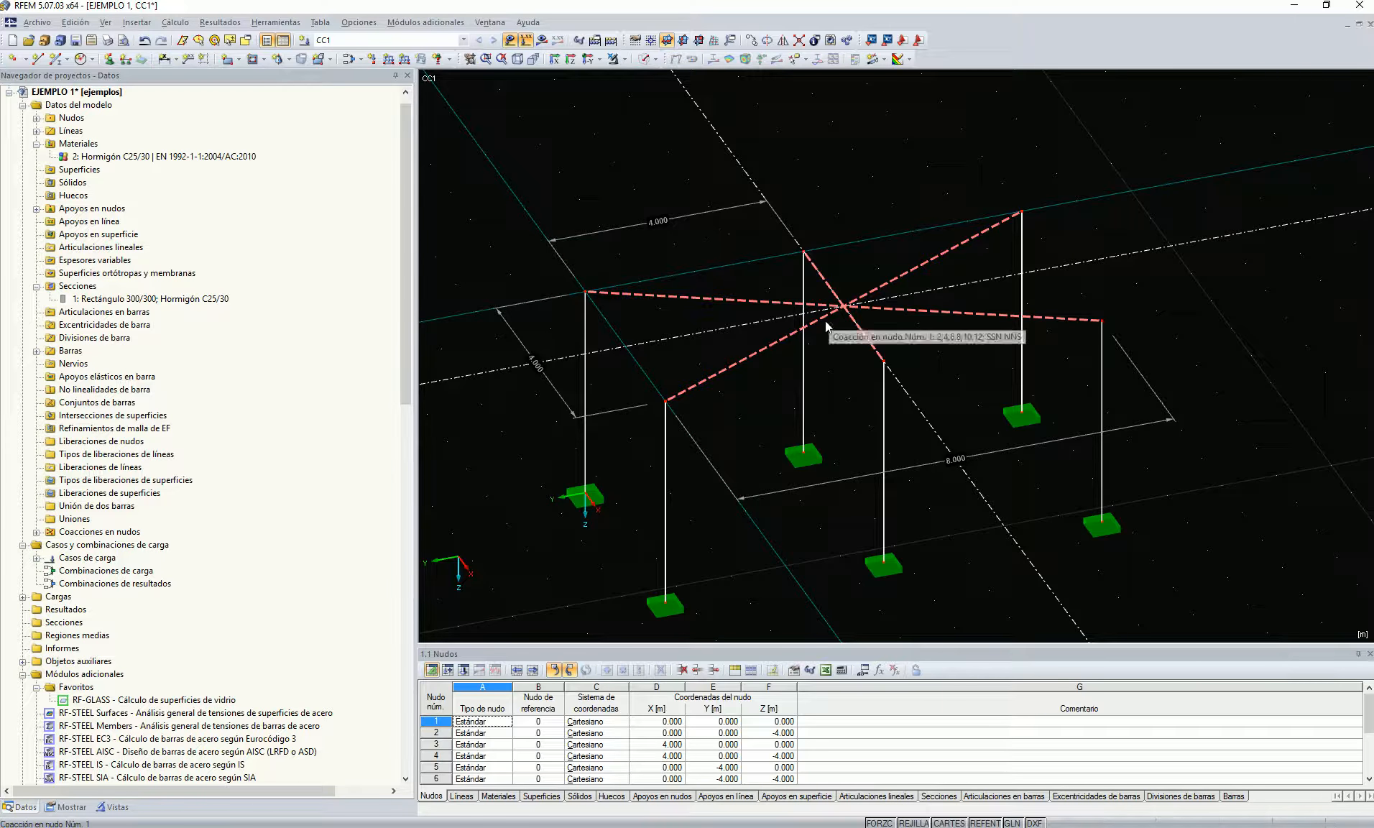
pyautogui.press('Delete')
# Move the two middle columns along Y to y = -2.000 m, 2 m from the first column pair.
pyautogui.keyDown('ctrl'); pyautogui.moveTo(868, 348); pyautogui.dragTo(827, 279, button='middle'); pyautogui.keyUp('ctrl')
pyautogui.moveTo(821, 268); pyautogui.dragTo(810, 223, button='middle')
pyautogui.moveTo(792, 200); pyautogui.dragTo(852, 537)
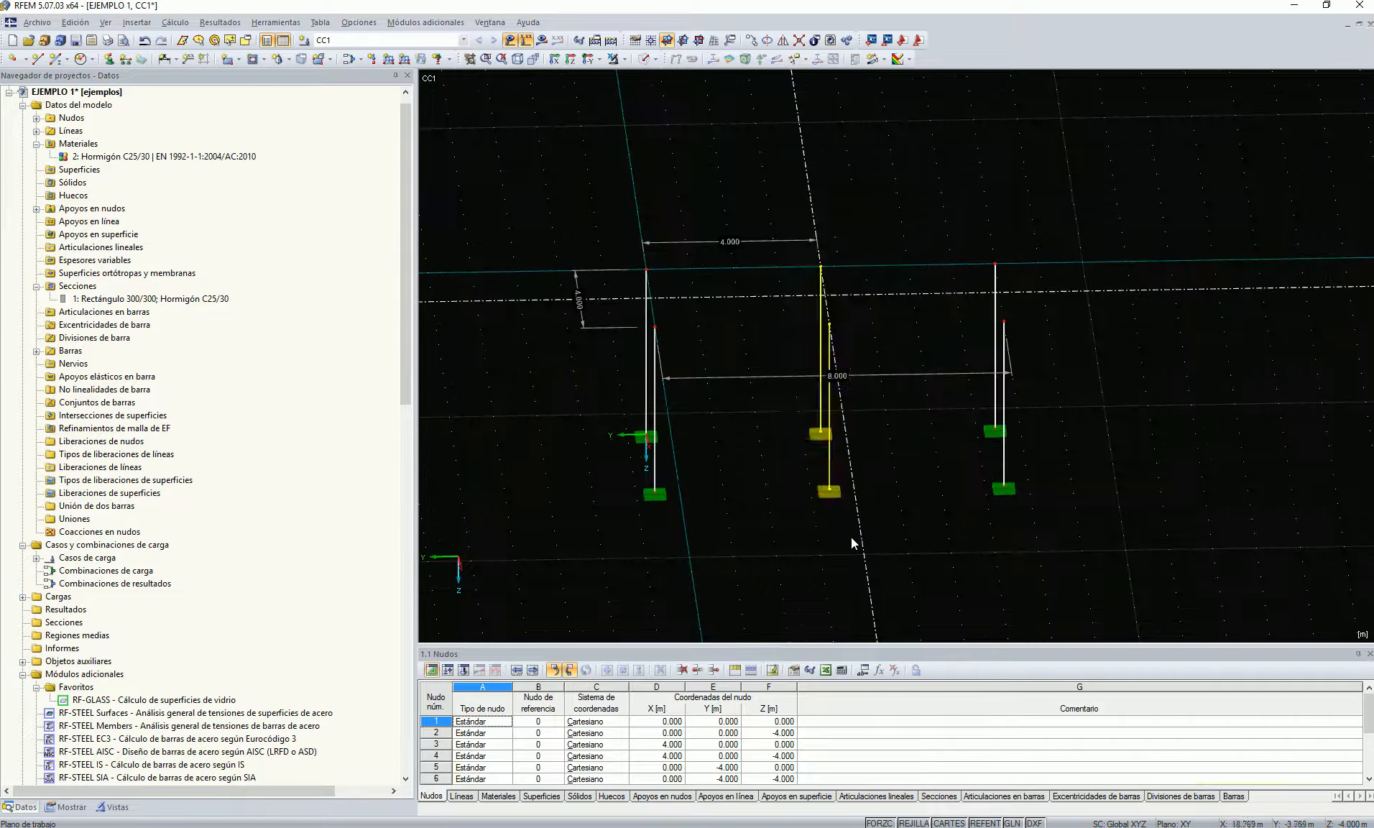
pyautogui.keyDown('ctrl'); pyautogui.moveTo(837, 351); pyautogui.dragTo(908, 390, button='middle'); pyautogui.keyUp('ctrl')
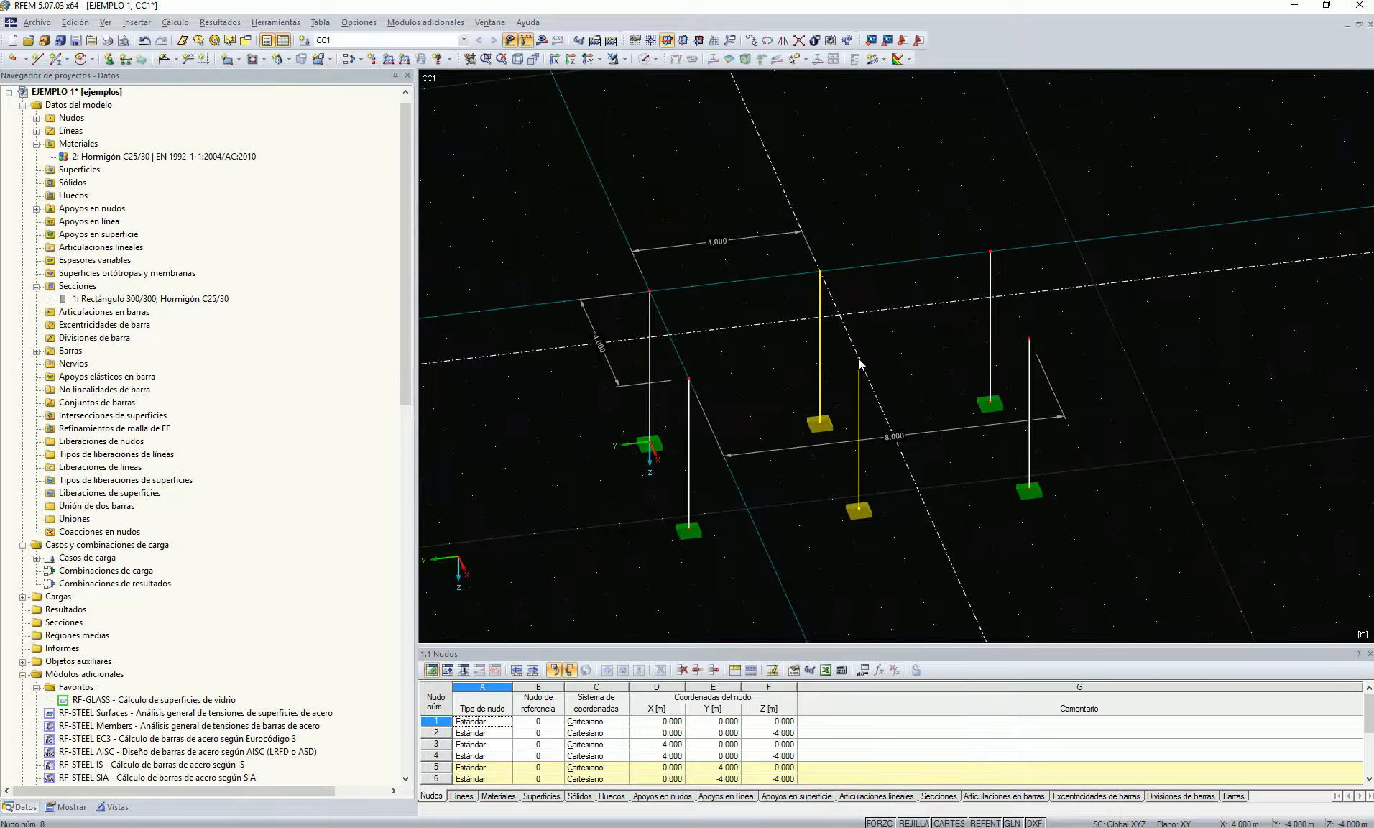
pyautogui.moveTo(858, 358); pyautogui.dragTo(775, 370)
pyautogui.click(852, 204)
pyautogui.scroll(-2, 847, 244)
pyautogui.keyDown('ctrl'); pyautogui.moveTo(841, 266); pyautogui.dragTo(830, 350, button='middle'); pyautogui.keyUp('ctrl')
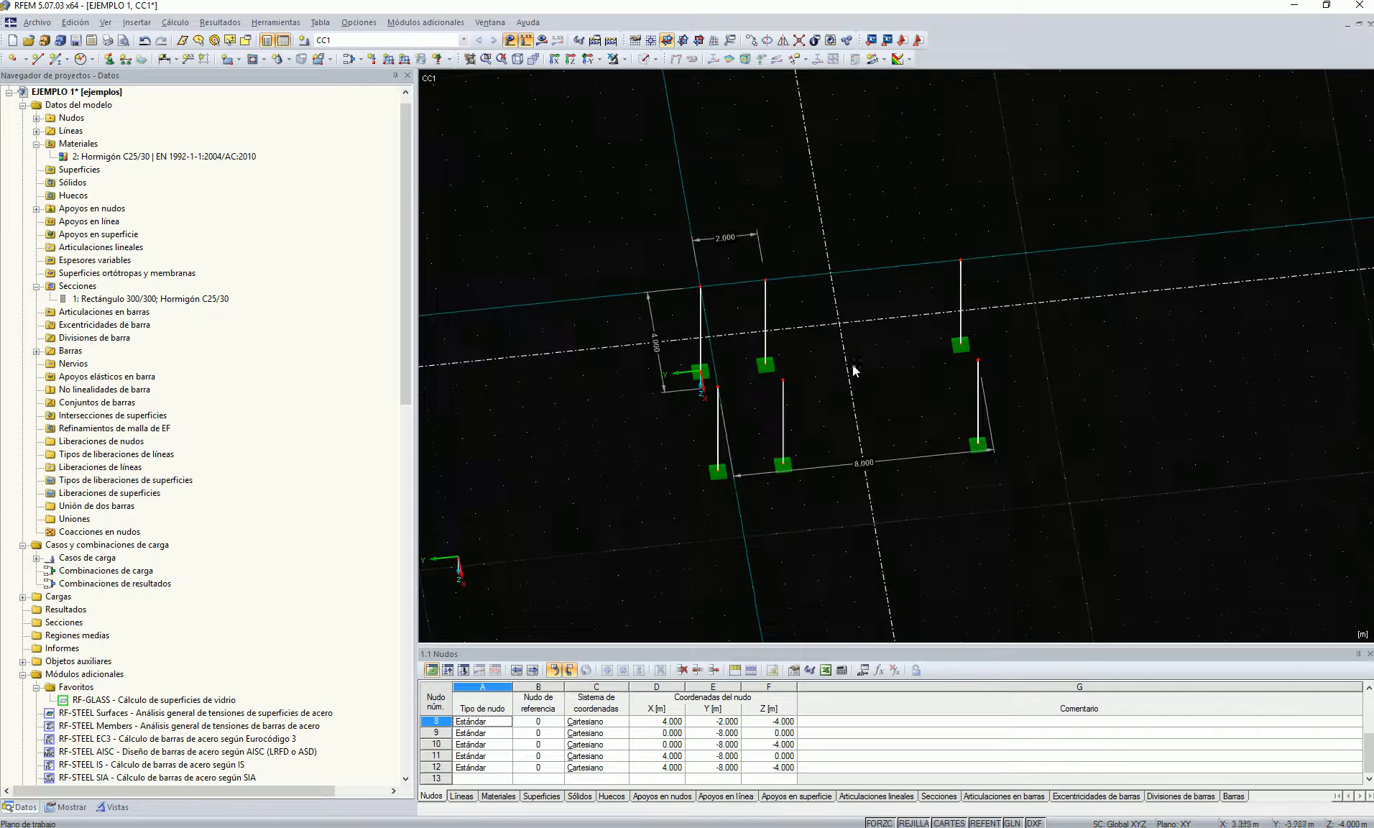
pyautogui.scroll(3, 881, 366)
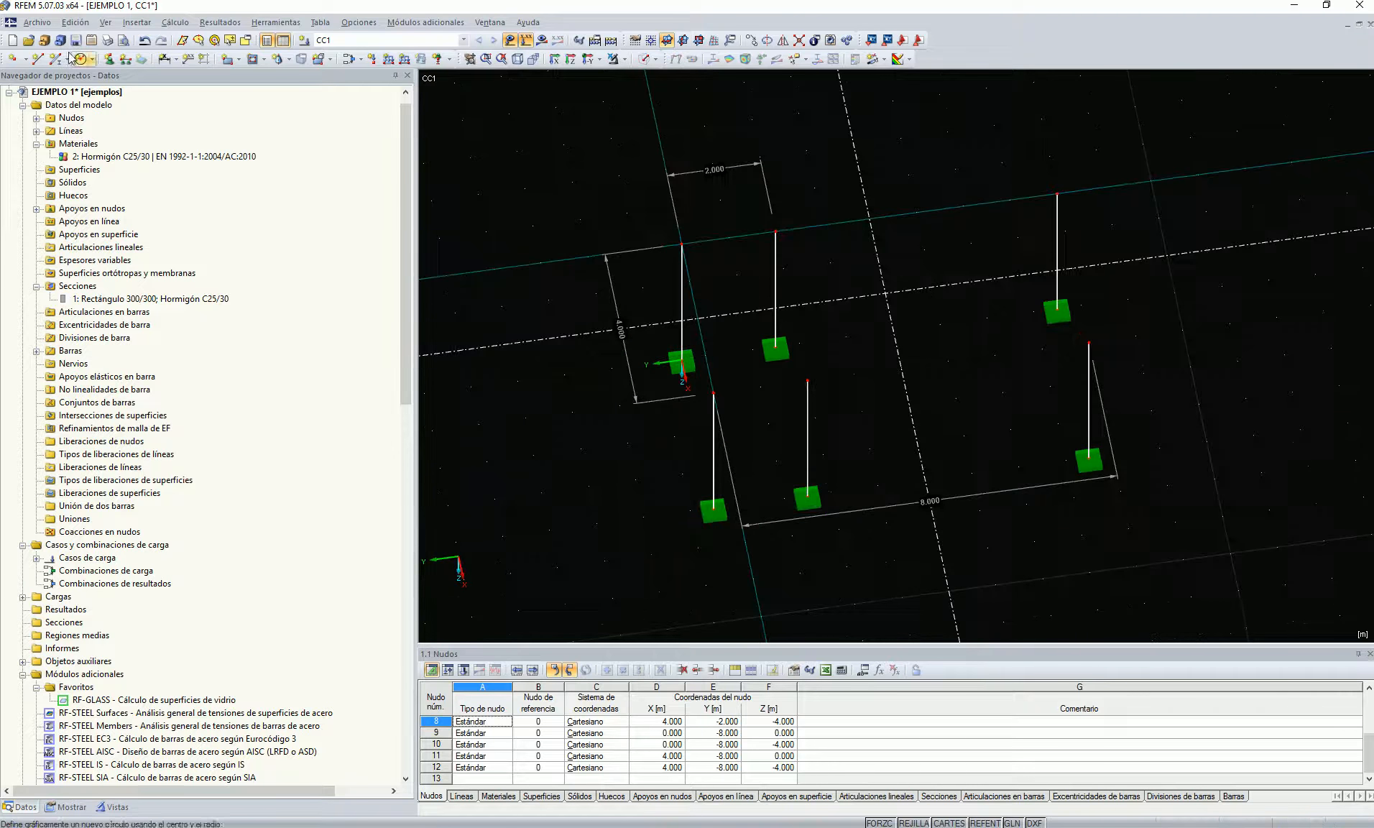
# Place a new node at the intersection of the two guide lines, at X 2.000, Y -4.000, Z -4.000 m.
pyautogui.click(13, 59)
pyautogui.click(885, 293)
pyautogui.rightClick(936, 348)
# Create a diaphragm nodal constraint in the XY plane for nodes 2, 4, 6, 8, 10, 12 and 13.
pyautogui.scroll(-3, 936, 348)
pyautogui.keyDown('ctrl'); pyautogui.moveTo(937, 359); pyautogui.dragTo(882, 102, button='middle'); pyautogui.keyUp('ctrl')
pyautogui.moveTo(712, 176); pyautogui.dragTo(1081, 267)
pyautogui.keyDown('ctrl'); pyautogui.moveTo(798, 158); pyautogui.dragTo(877, 227, button='middle'); pyautogui.keyUp('ctrl')
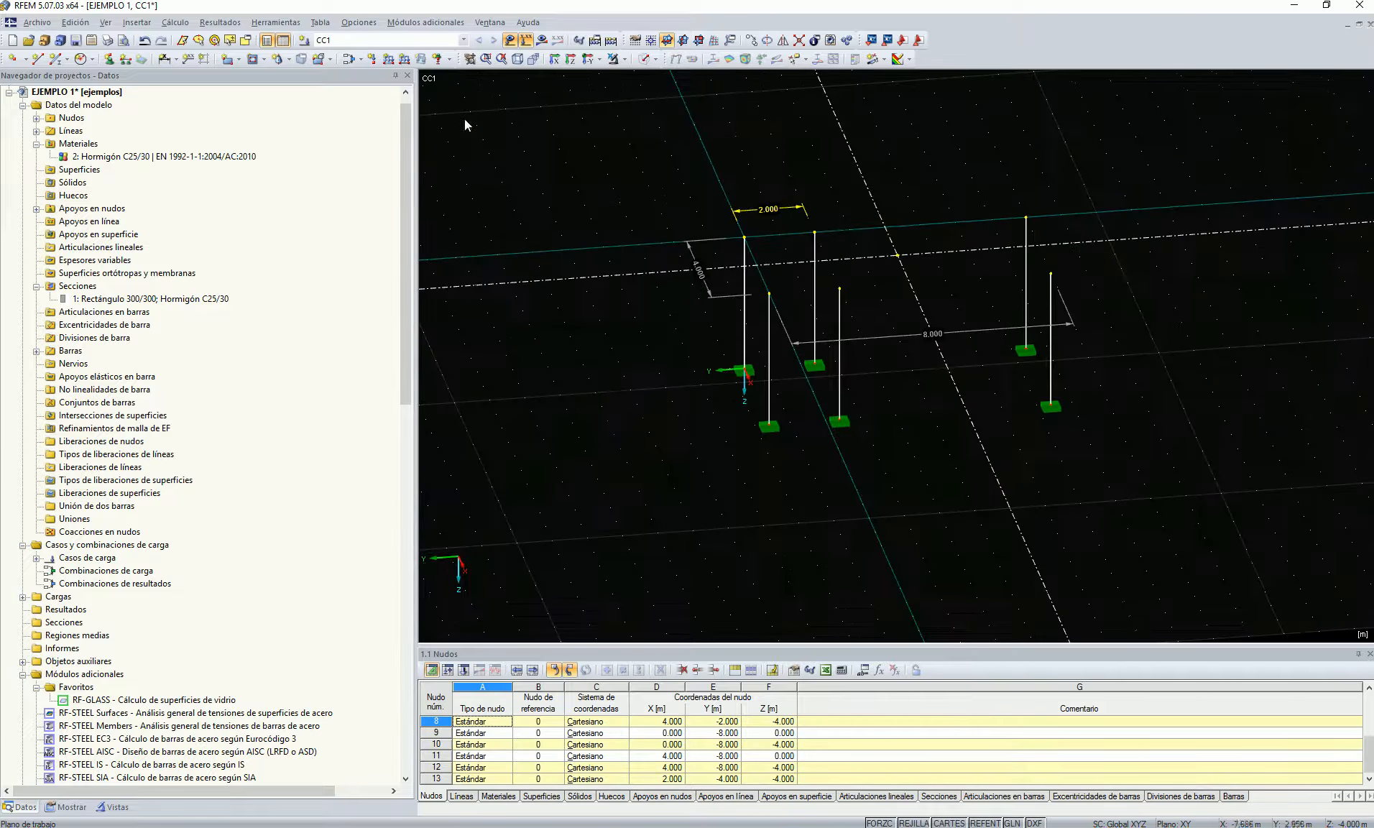
pyautogui.rightClick(112, 532)
pyautogui.click(142, 556)
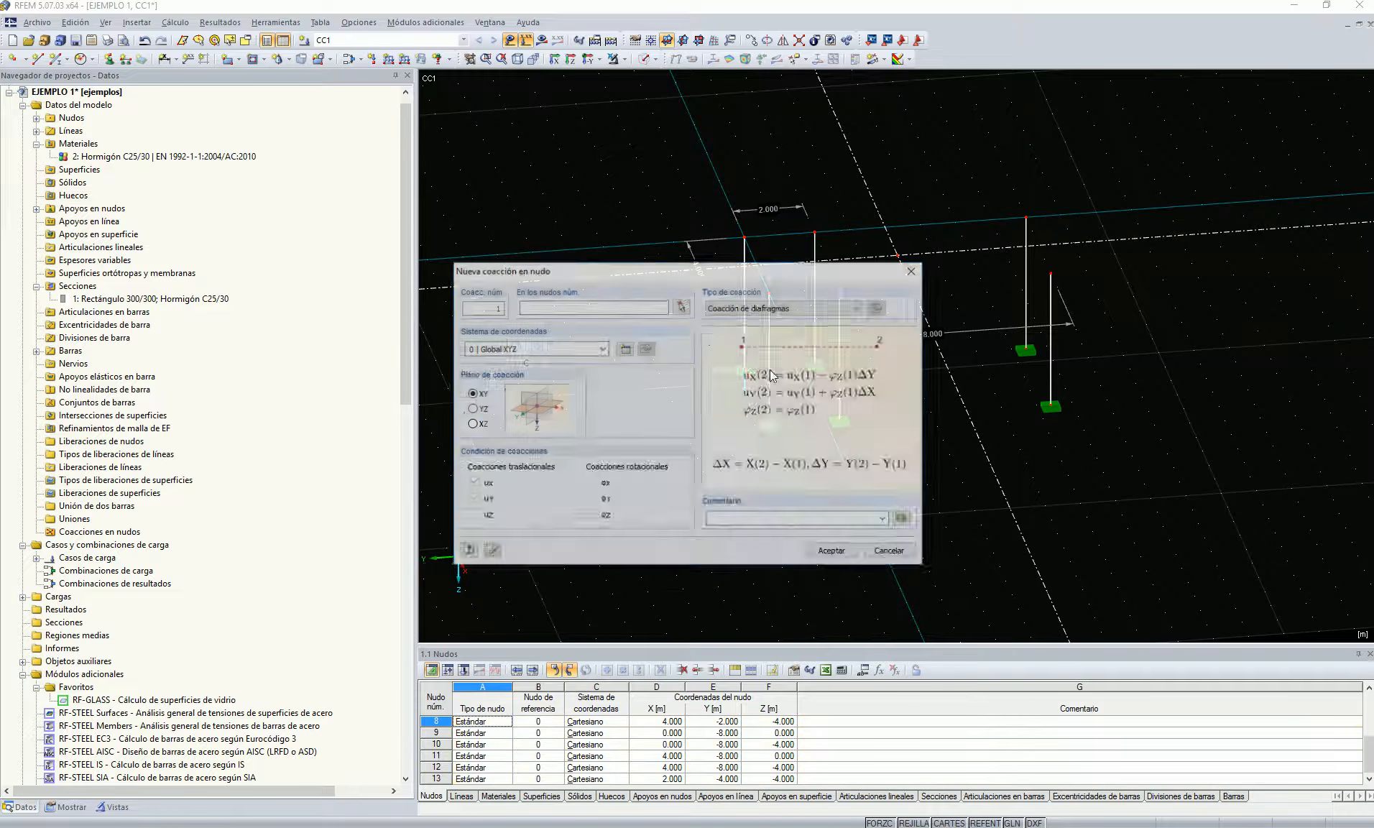
pyautogui.click(681, 307)
pyautogui.keyDown('ctrl'); pyautogui.moveTo(841, 332); pyautogui.dragTo(745, 178, button='middle'); pyautogui.keyUp('ctrl')
pyautogui.moveTo(719, 185); pyautogui.dragTo(1091, 283)
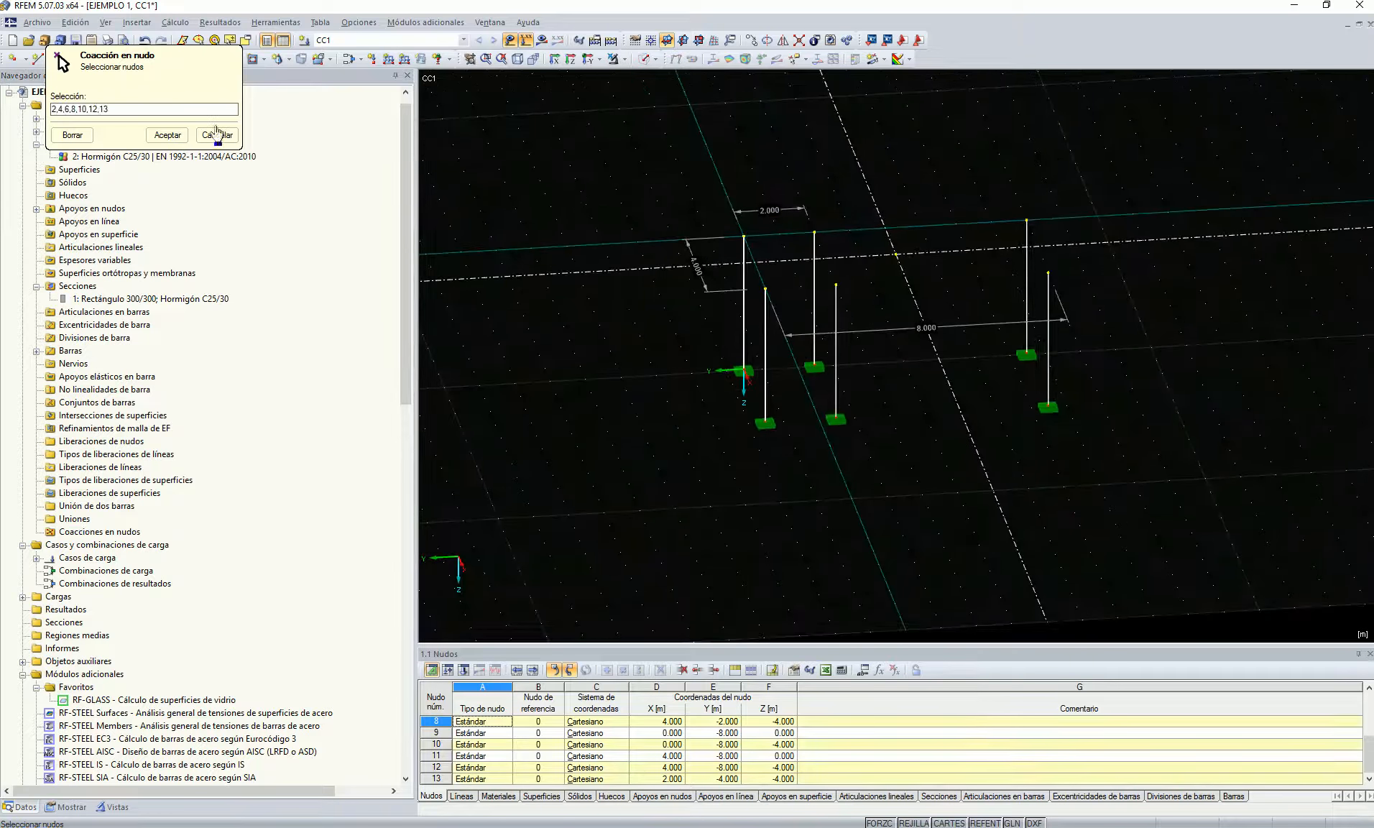
pyautogui.click(167, 134)
pyautogui.click(828, 551)
# Define a nodal support with all displacements and rotations fixed and assign it to node 13 at the guide line intersection.
pyautogui.scroll(3, 886, 335)
pyautogui.click(108, 59)
pyautogui.click(687, 312)
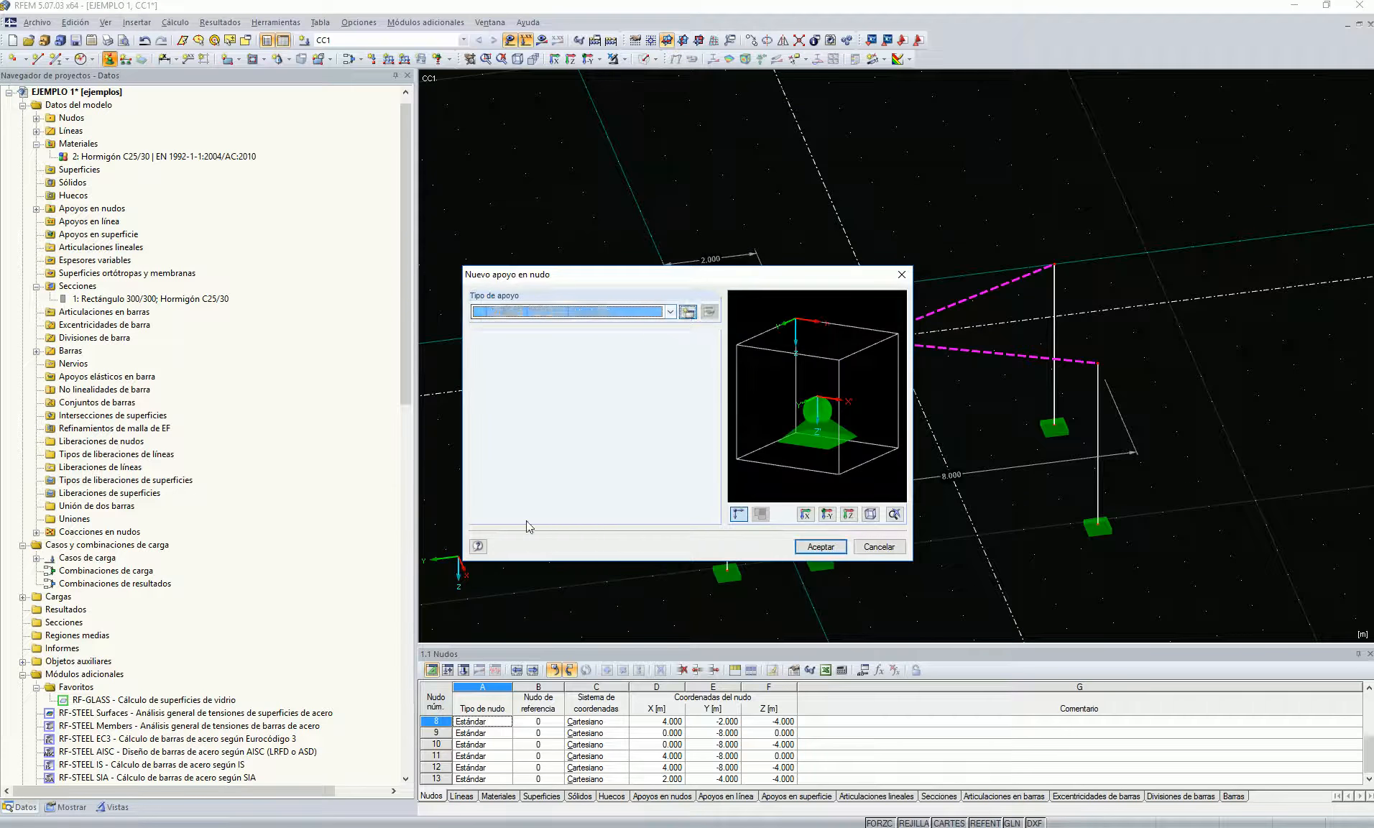
pyautogui.click(488, 495)
pyautogui.click(488, 513)
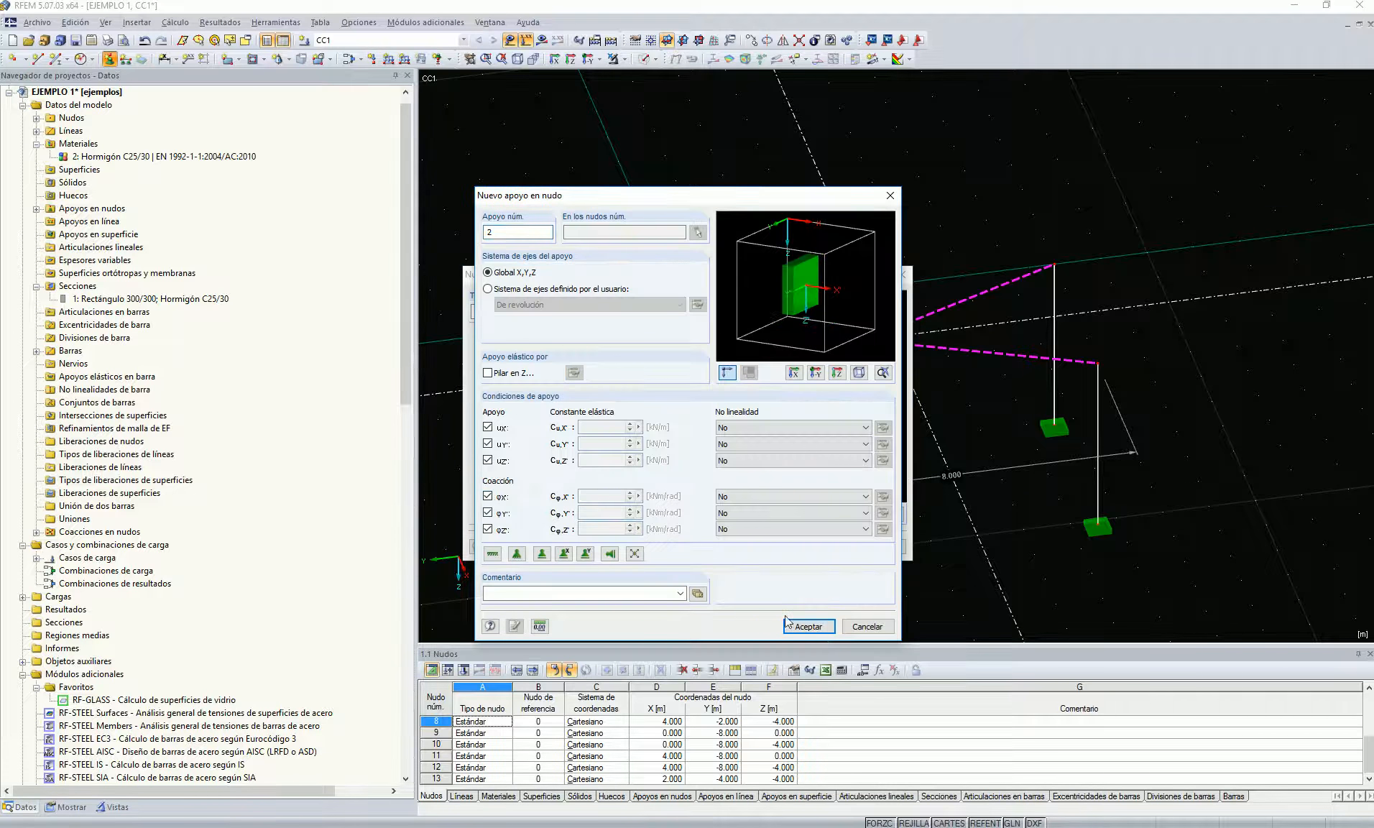
pyautogui.click(805, 626)
pyautogui.click(821, 548)
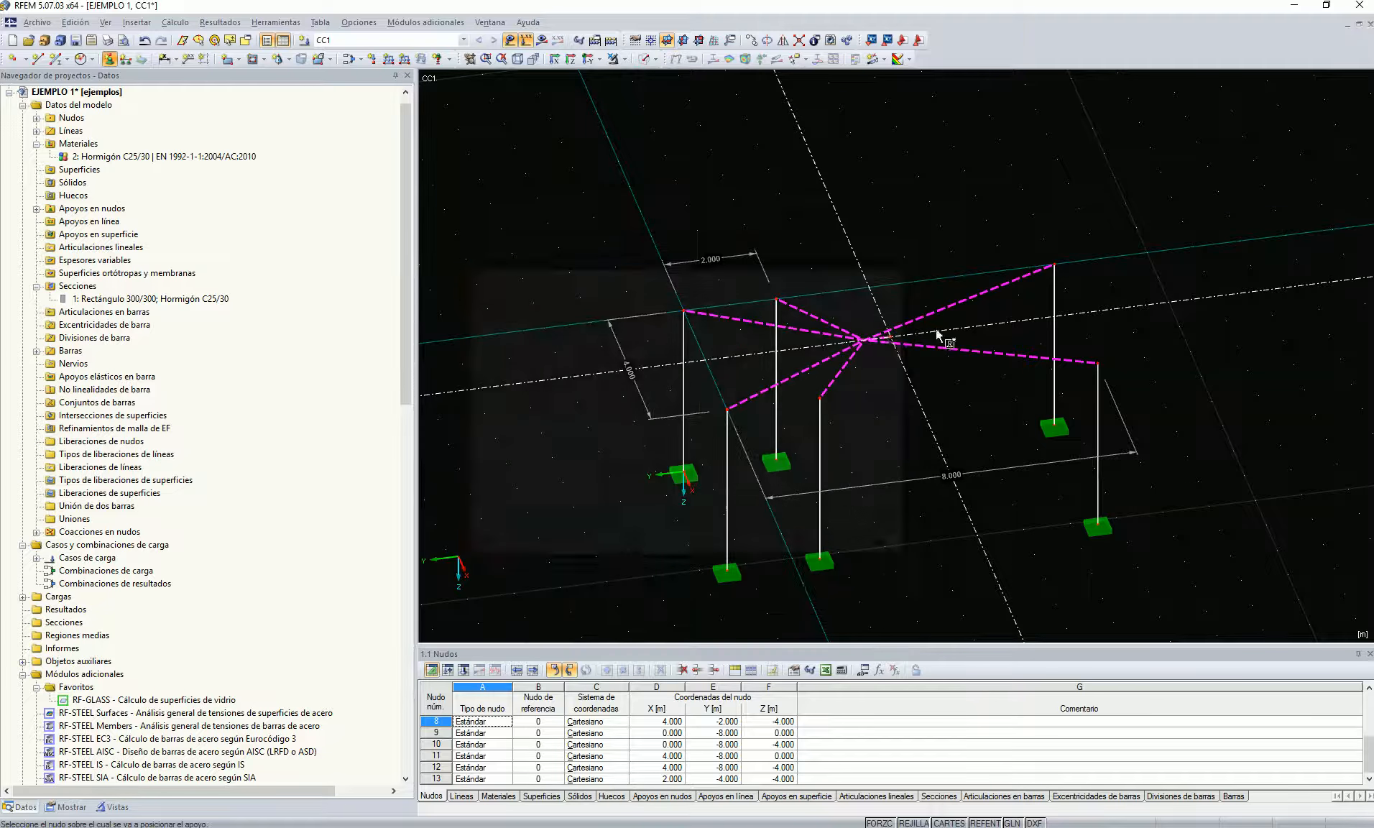
pyautogui.click(885, 337)
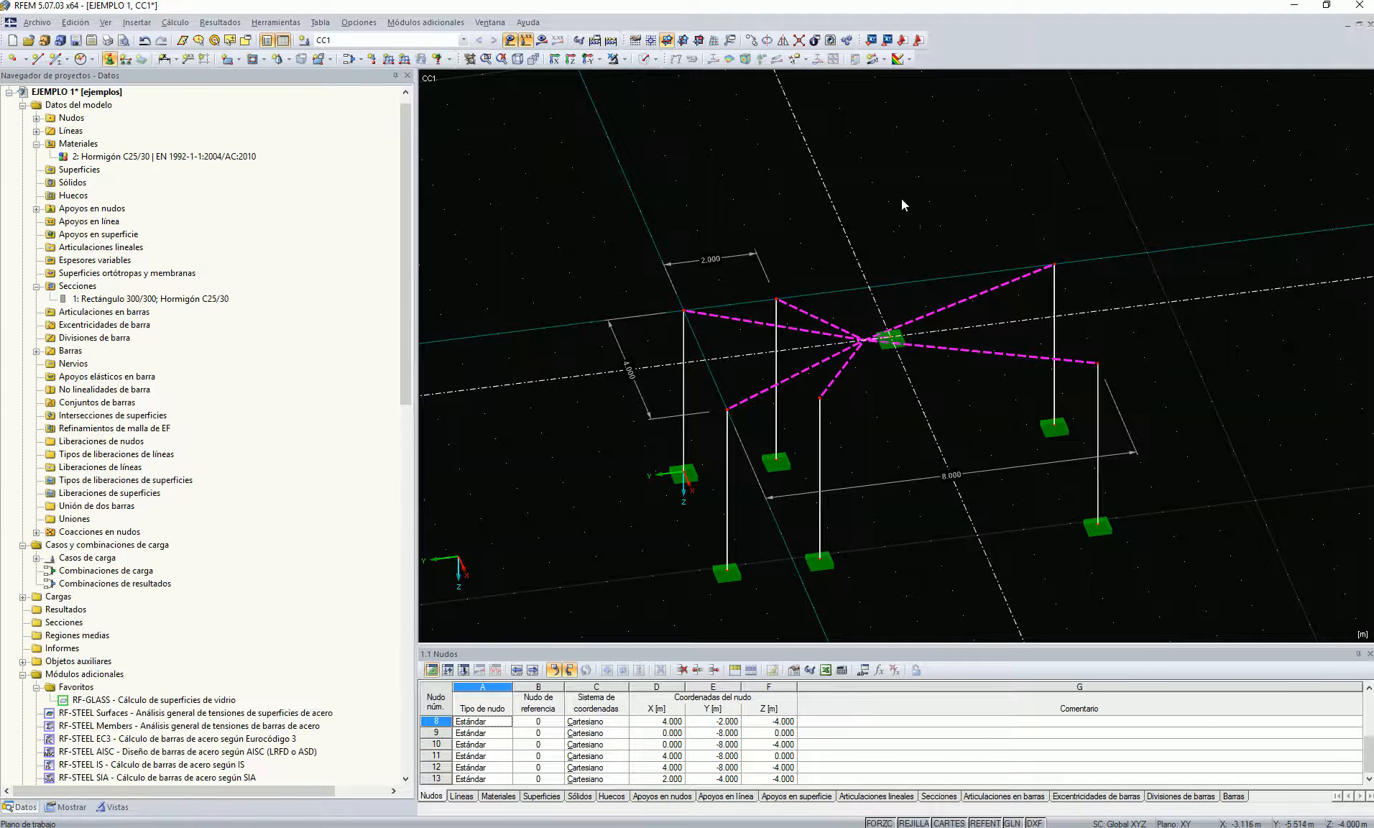
# Apply an imposed nodal displacement of 1.00 mm in the X direction to node 13 at the guide line intersection.
pyautogui.scroll(1, 906, 207)
pyautogui.click(437, 59)
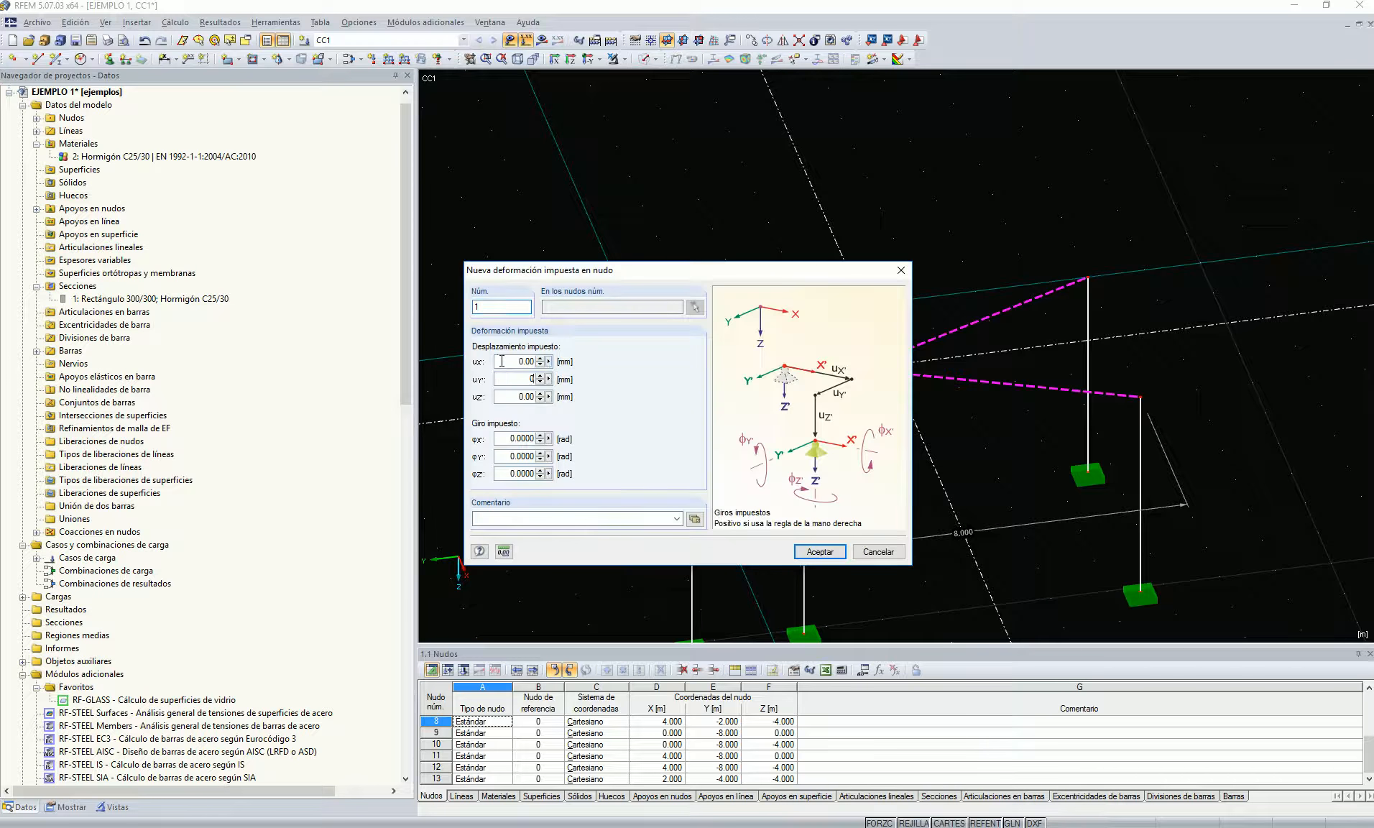
pyautogui.click(819, 551)
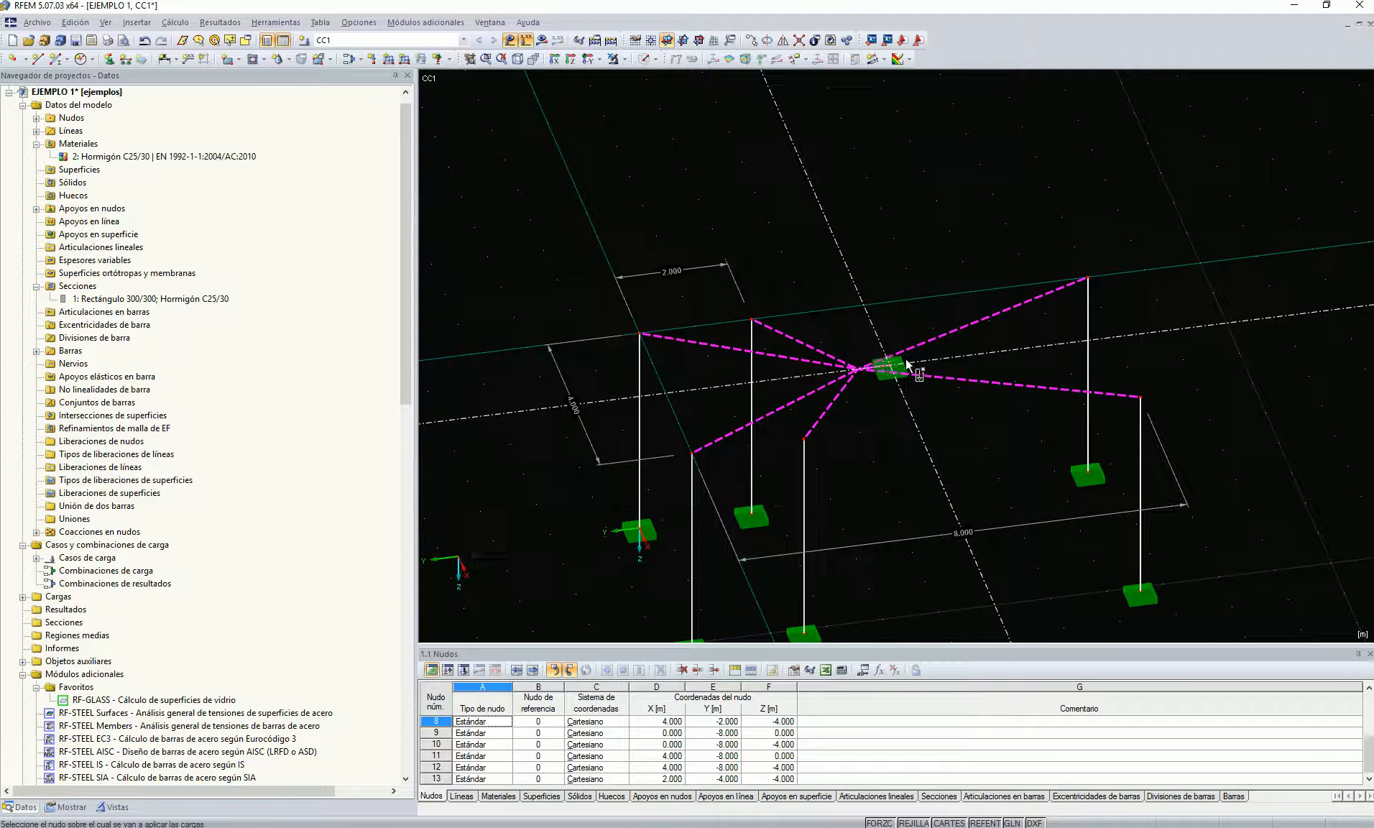
pyautogui.scroll(-1, 899, 237)
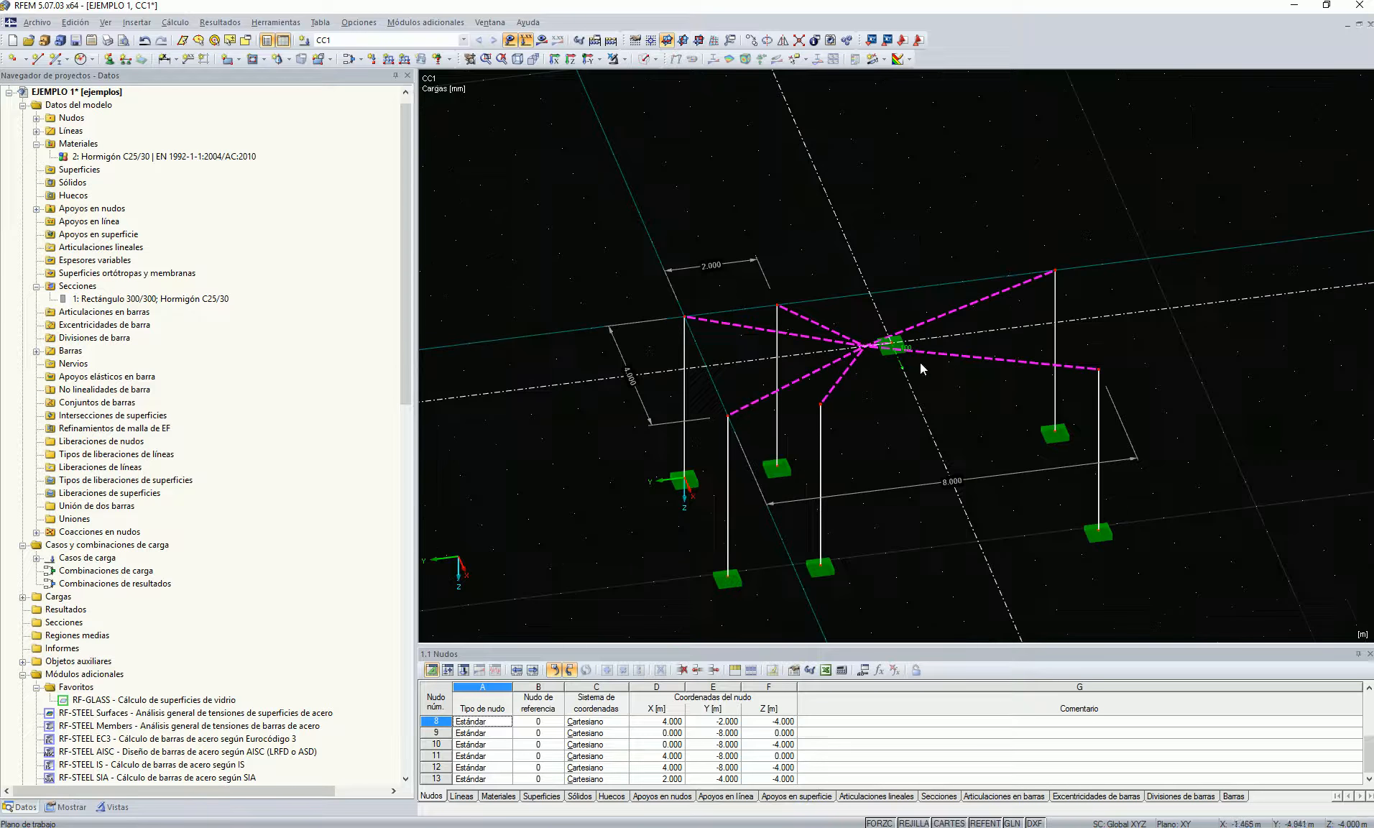
# Hide the work plane grid so only the model, dimensions and guide lines are displayed.
pyautogui.click(919, 820)
pyautogui.scroll(-1, 896, 412)
pyautogui.moveTo(896, 413)
pyautogui.keyDown('ctrl'); pyautogui.mouseDown(button='middle')
pyautogui.moveTo(923, 440)
pyautogui.moveTo(901, 442)
pyautogui.moveTo(905, 416)
pyautogui.mouseUp(button='middle'); pyautogui.keyUp('ctrl')
pyautogui.scroll(1, 900, 440)
pyautogui.scroll(1, 900, 439)
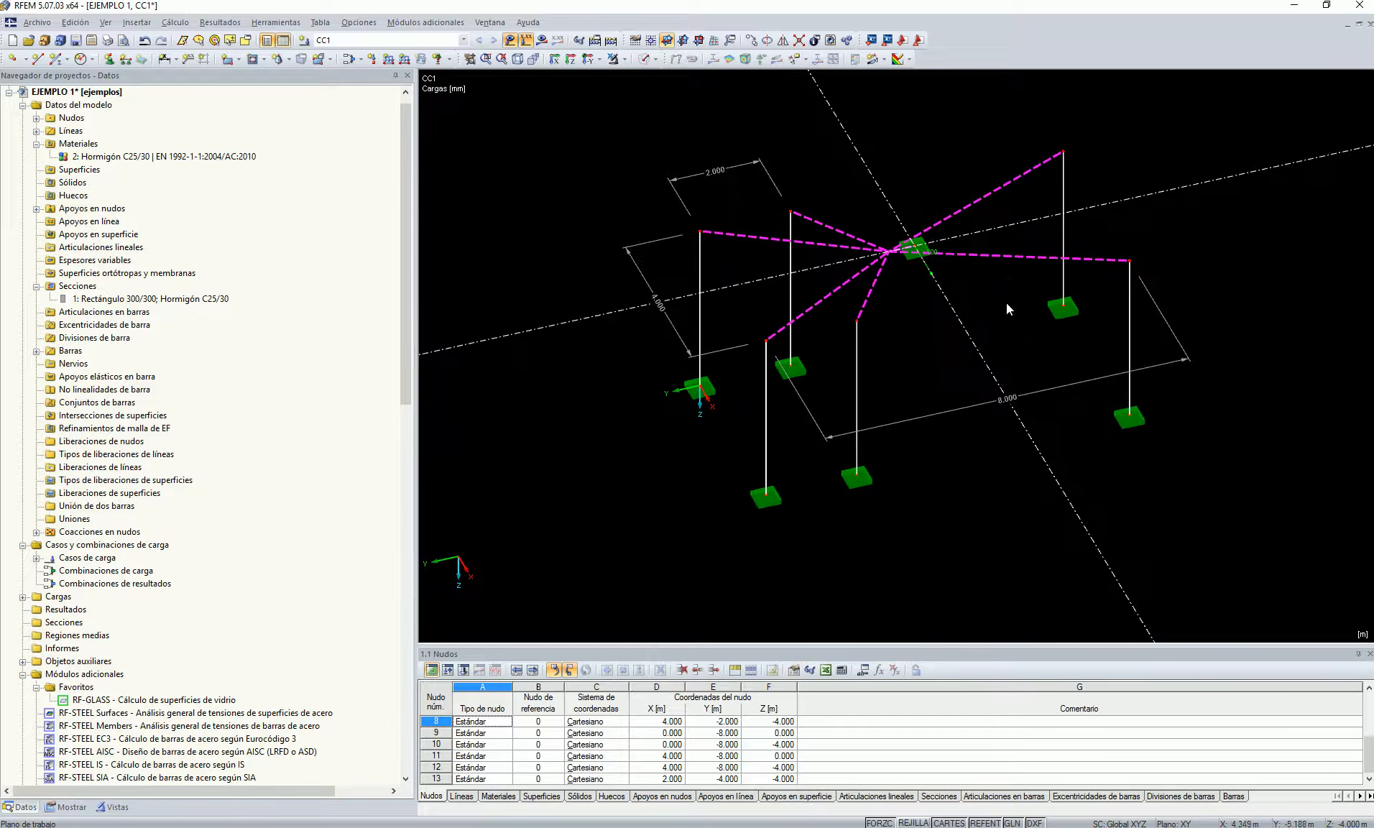
# Isolate supported node 13 in visibility mode and calculate load case CC1 to display its support reactions.
pyautogui.click(912, 248)
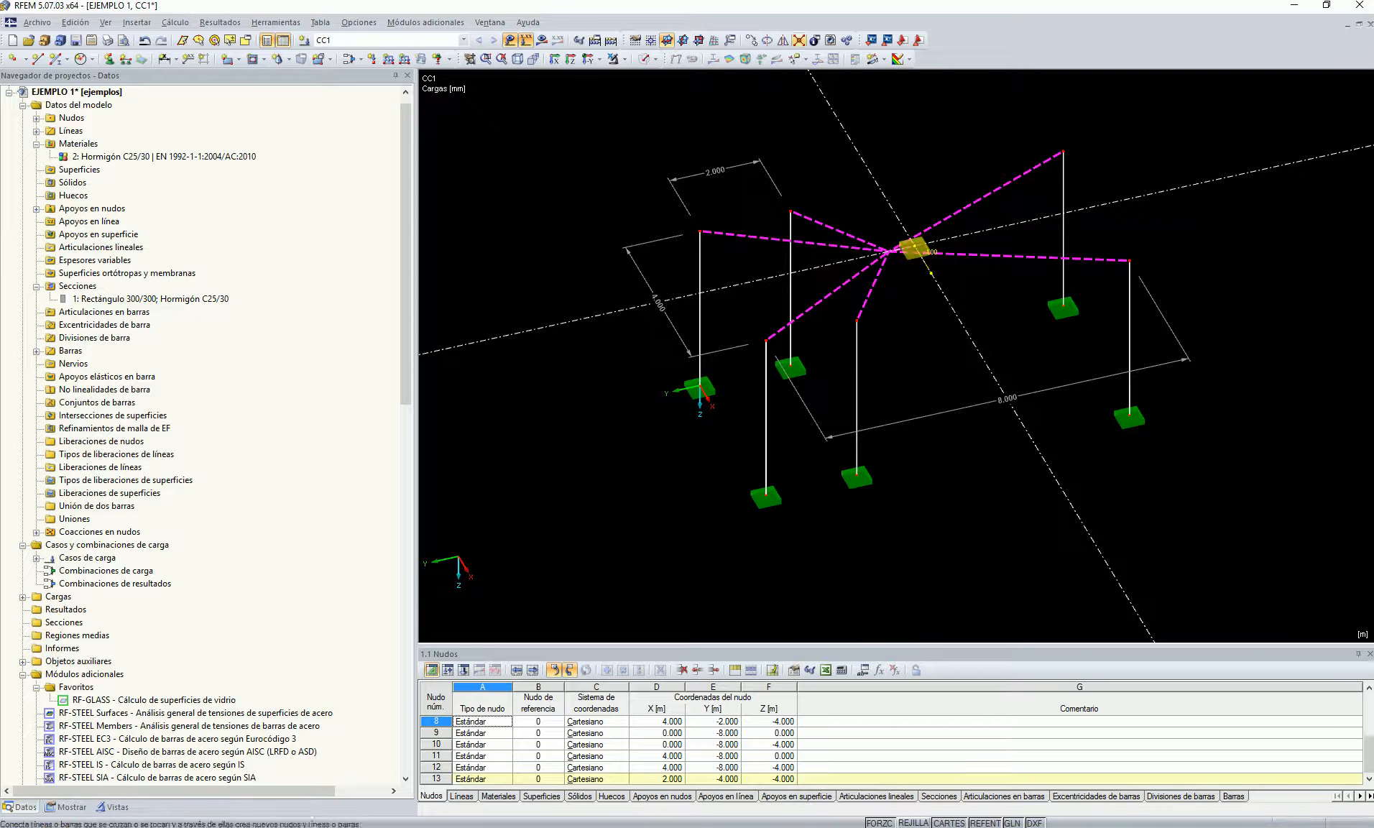
pyautogui.click(625, 59)
pyautogui.click(641, 81)
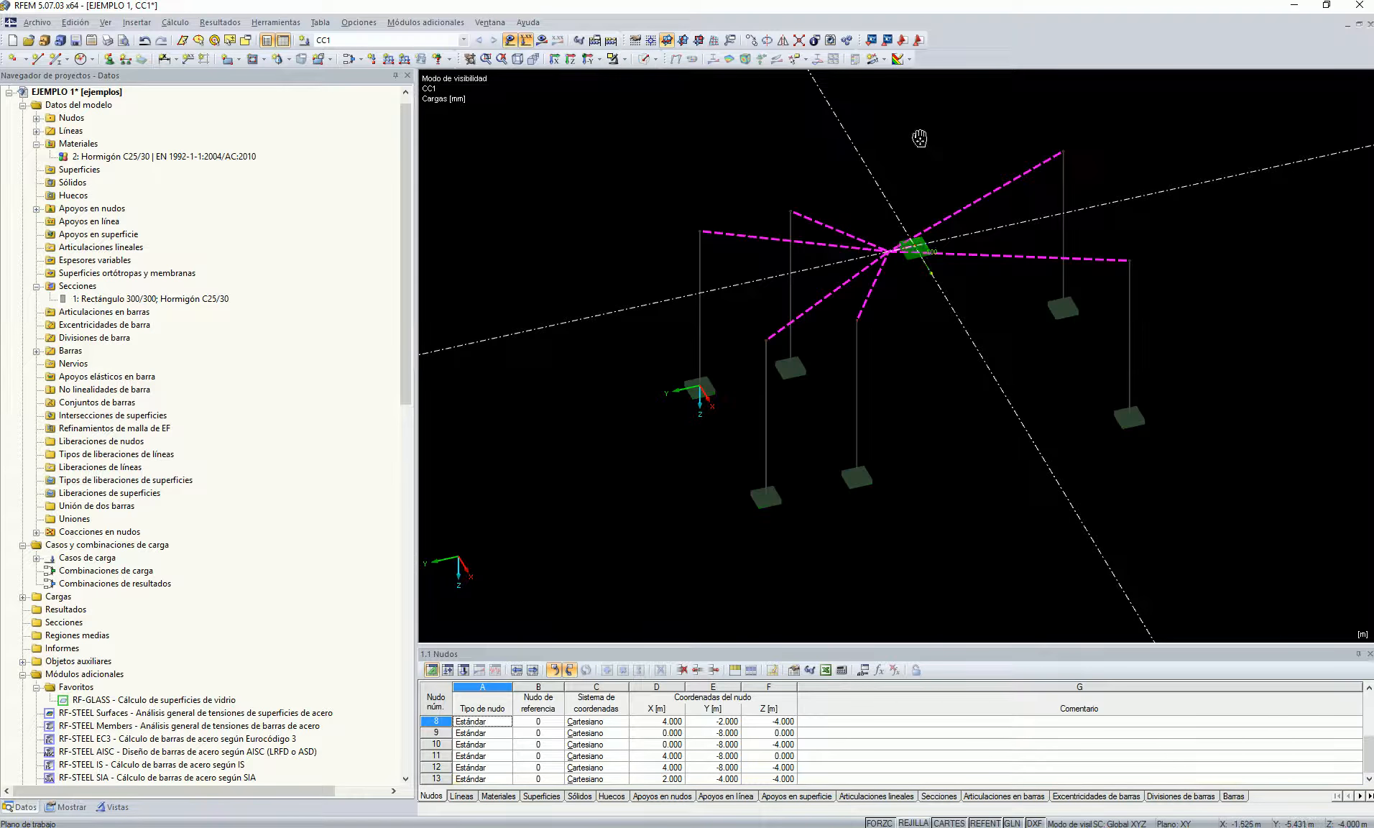
pyautogui.click(542, 40)
pyautogui.click(662, 442)
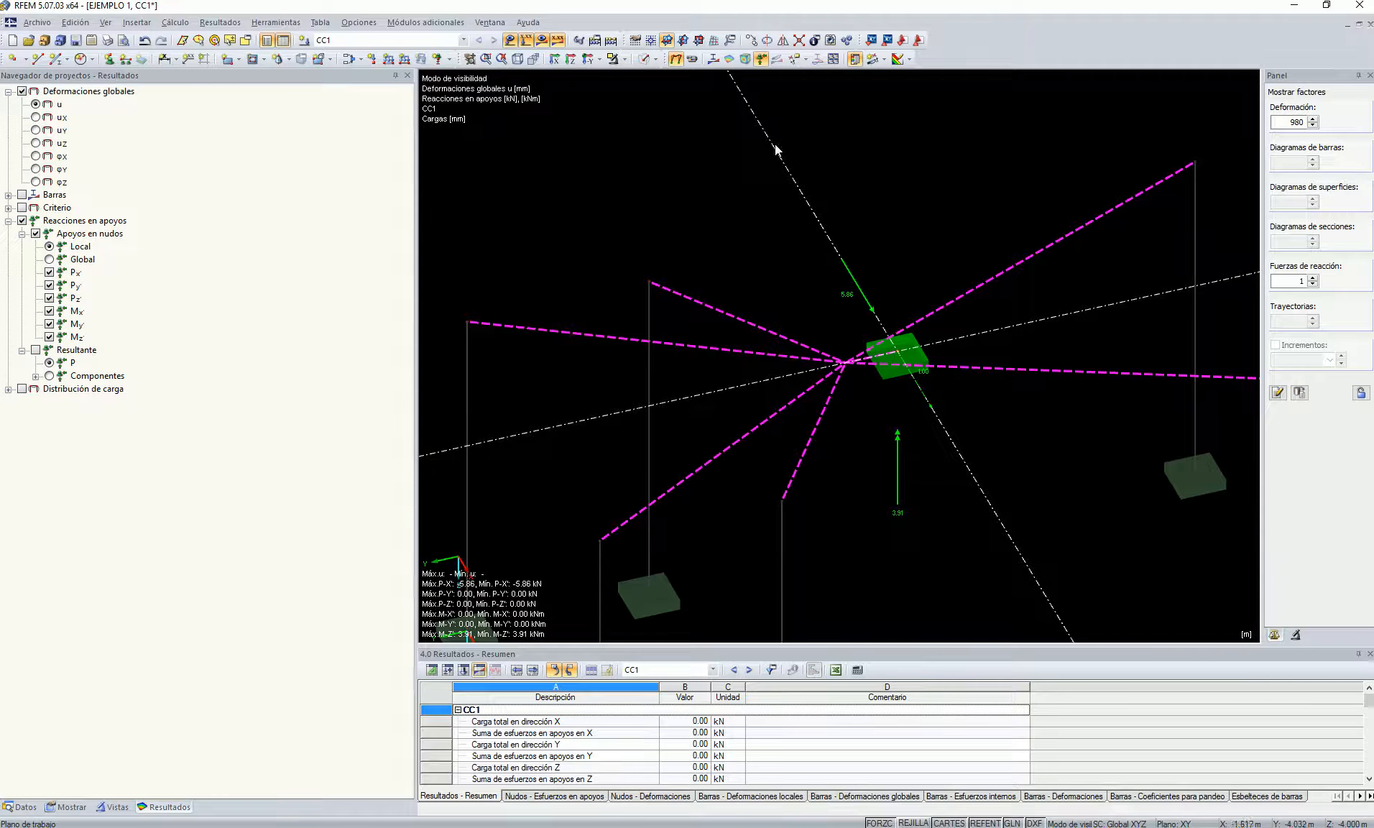
# Restore the full model's visibility and examine the support reactions at the central node and the column bases.
pyautogui.click(641, 60)
pyautogui.click(668, 183)
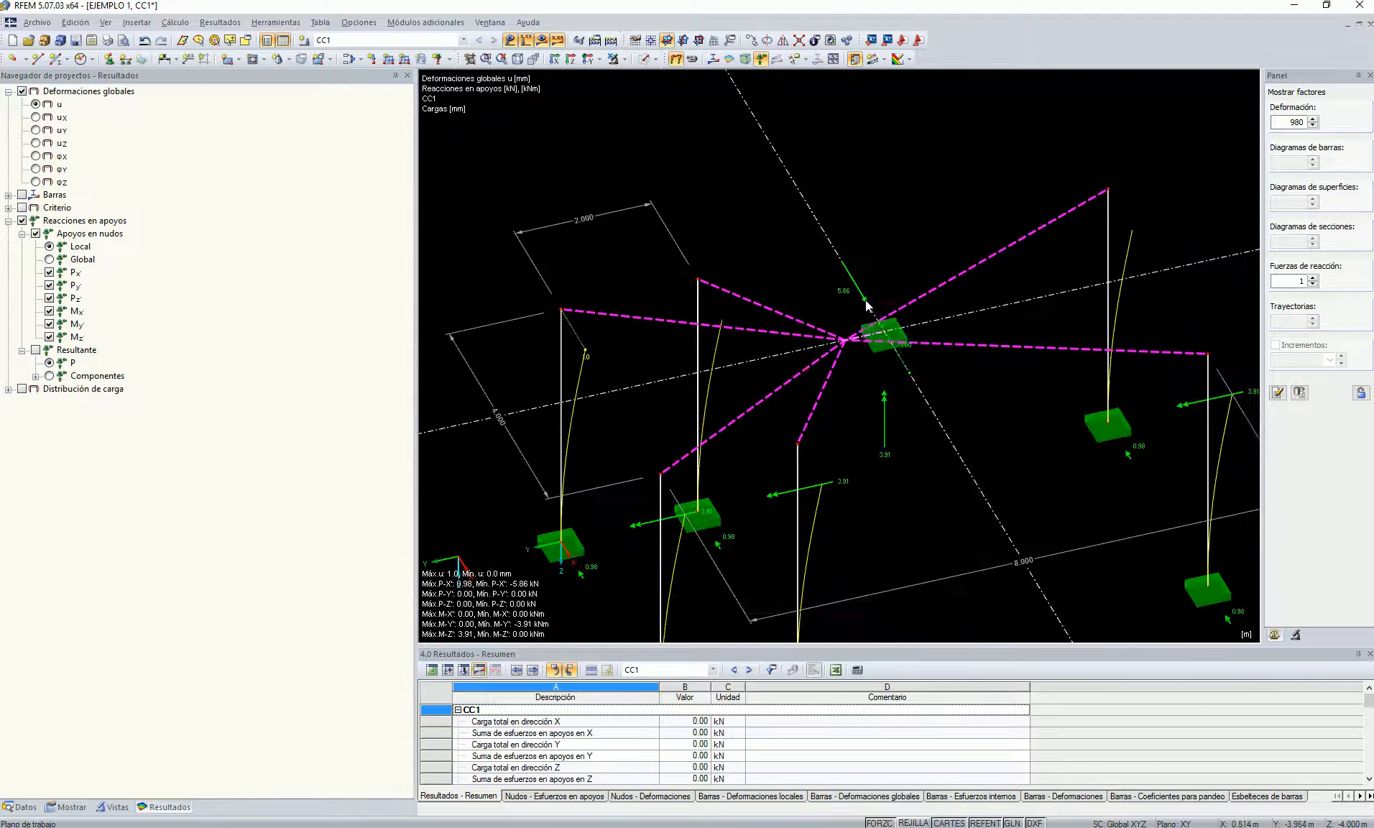
pyautogui.moveTo(913, 363); pyautogui.dragTo(965, 221, button='middle')
pyautogui.scroll(-5, 941, 275)
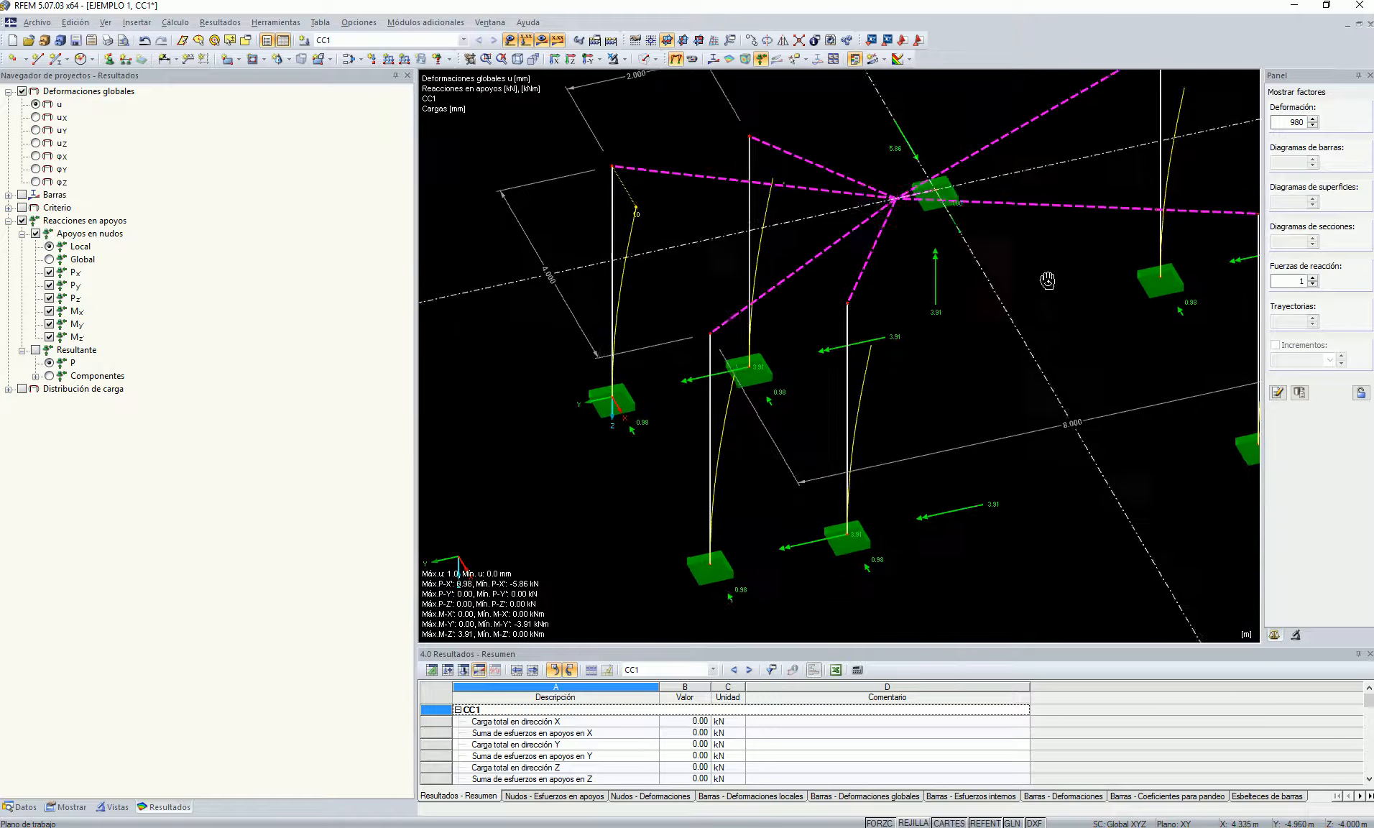
pyautogui.moveTo(952, 290); pyautogui.dragTo(994, 309, button='middle')
pyautogui.scroll(4, 884, 252)
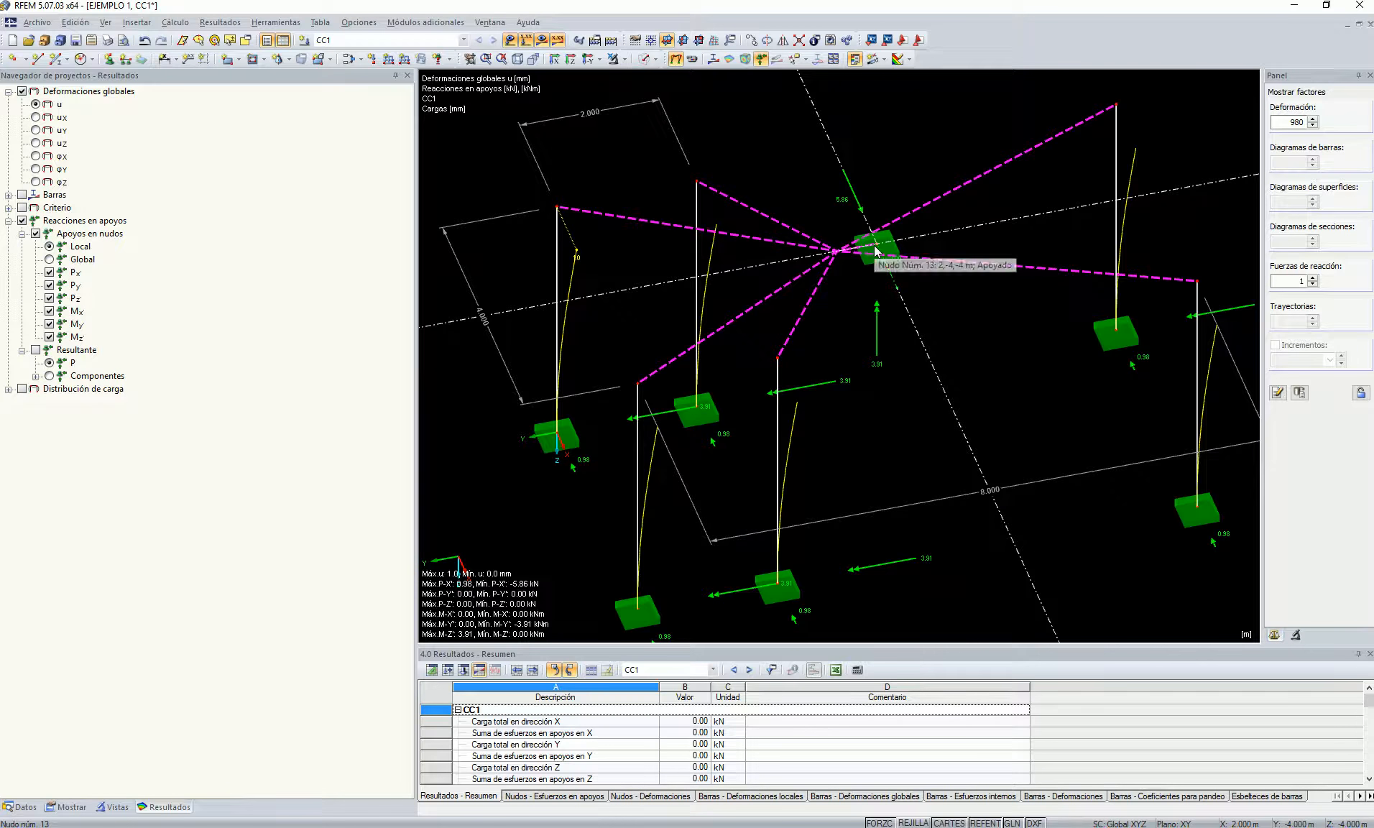
# Switch to Snagit Editor and create a new blank image 300 pixels wide and 200 pixels high.
pyautogui.hotkey('alt', 'Tab')
pyautogui.click(26, 95)
pyautogui.click(77, 131)
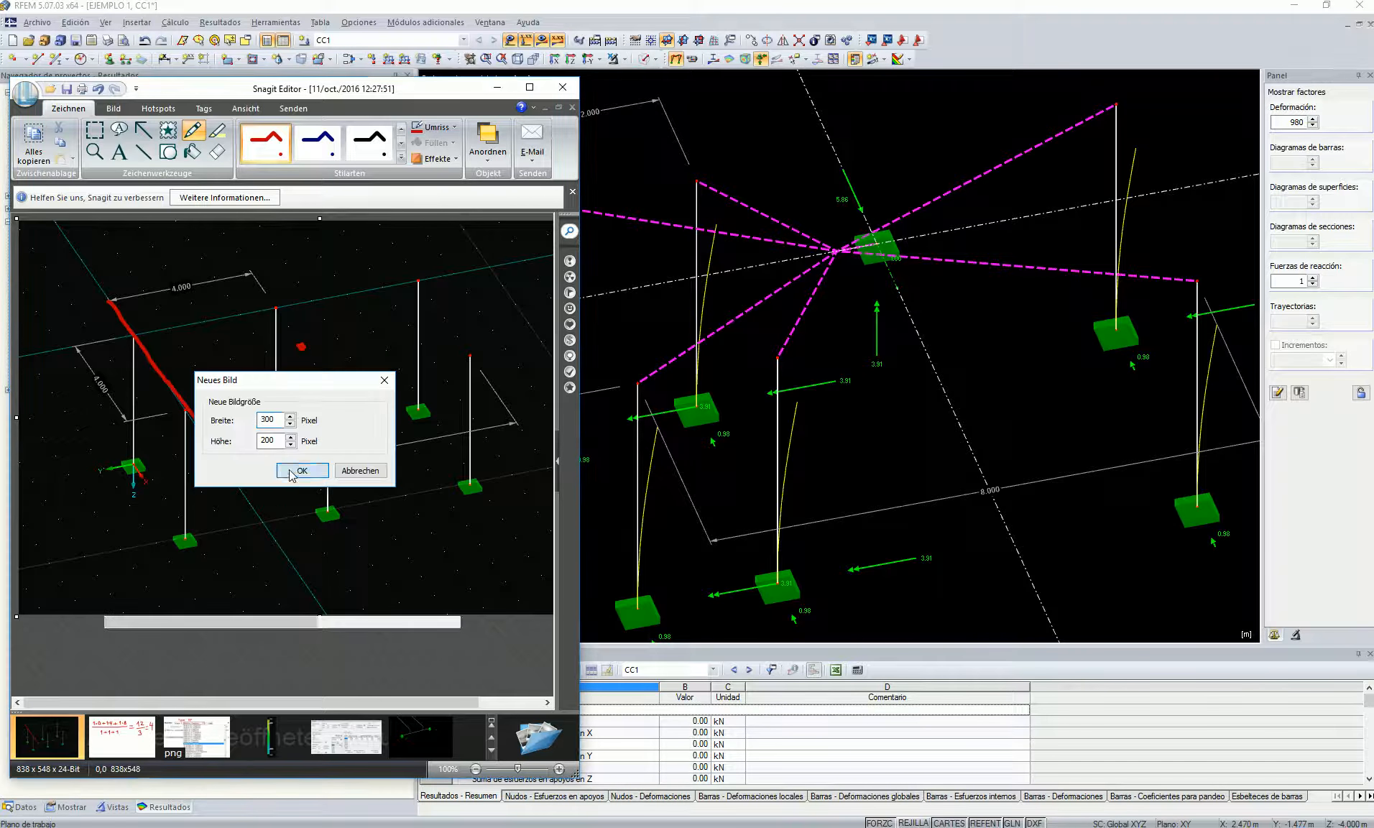
pyautogui.click(297, 467)
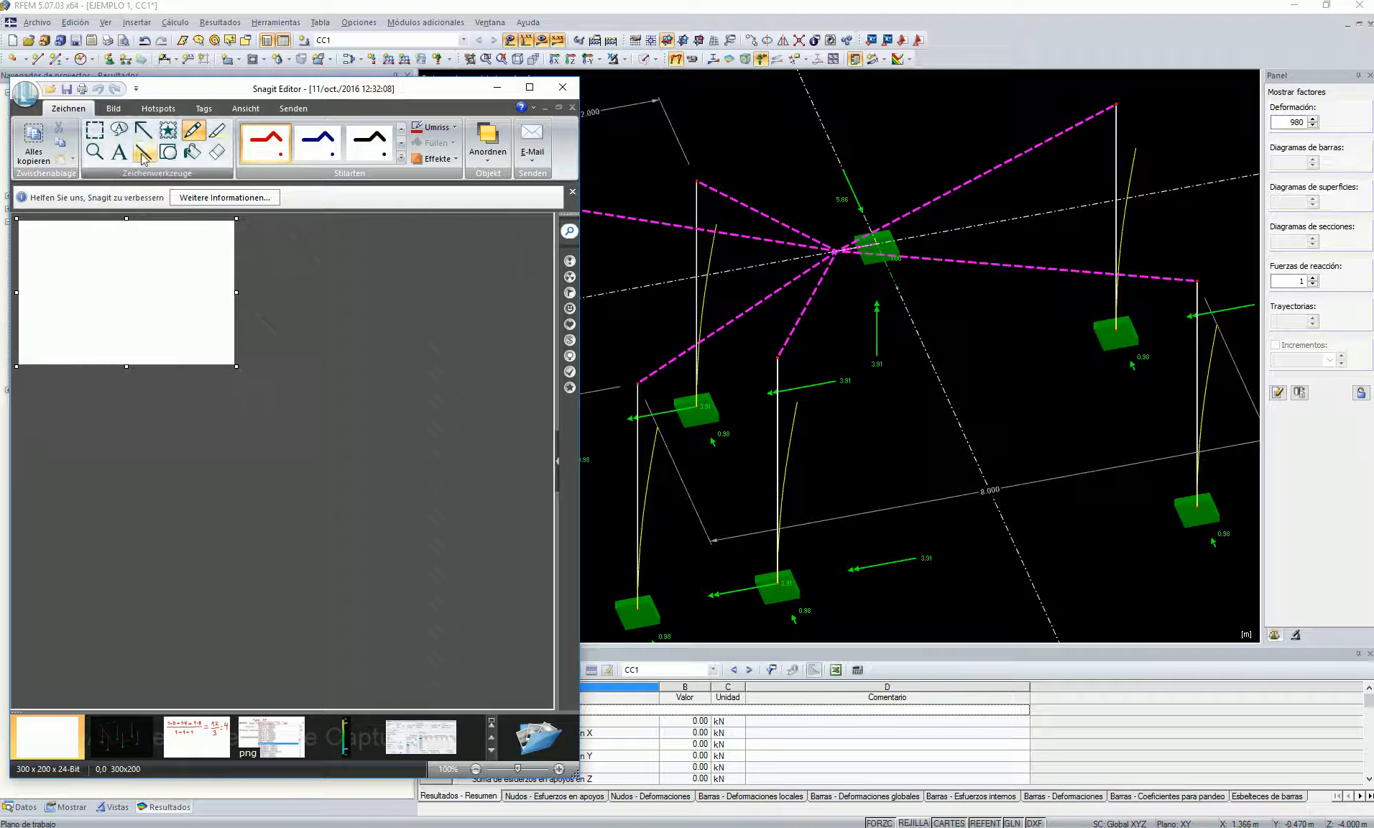
# Handwrite the fraction 3'91 Knm over 5'86 Kn = 0'667 in red, widening the canvas to 553 pixels.
pyautogui.moveTo(67, 246)
pyautogui.mouseDown()
pyautogui.moveTo(87, 251)
pyautogui.moveTo(80, 267)
pyautogui.moveTo(128, 244)
pyautogui.moveTo(126, 265)
pyautogui.moveTo(145, 237)
pyautogui.moveTo(143, 262)
pyautogui.mouseUp()
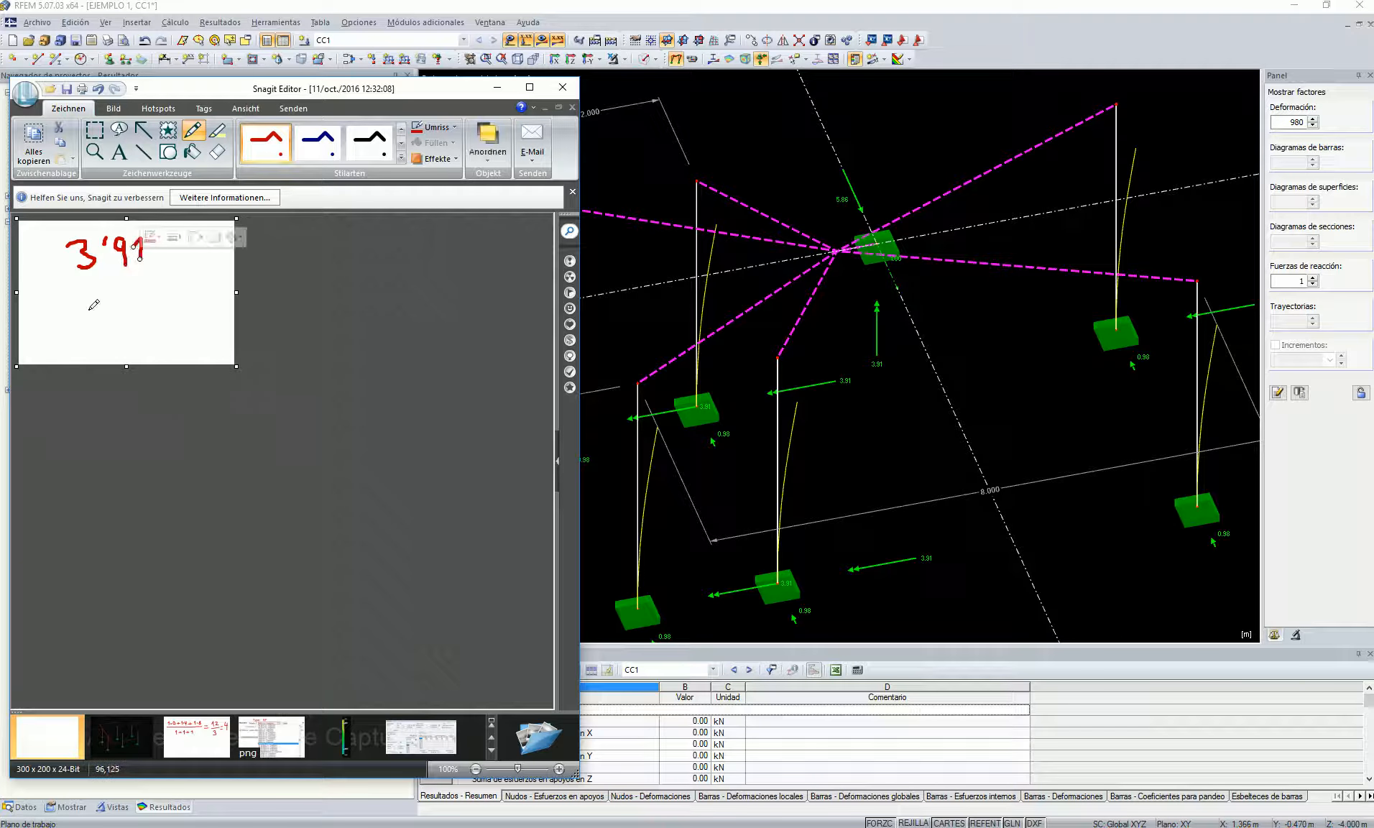
pyautogui.moveTo(66, 285); pyautogui.dragTo(209, 264)
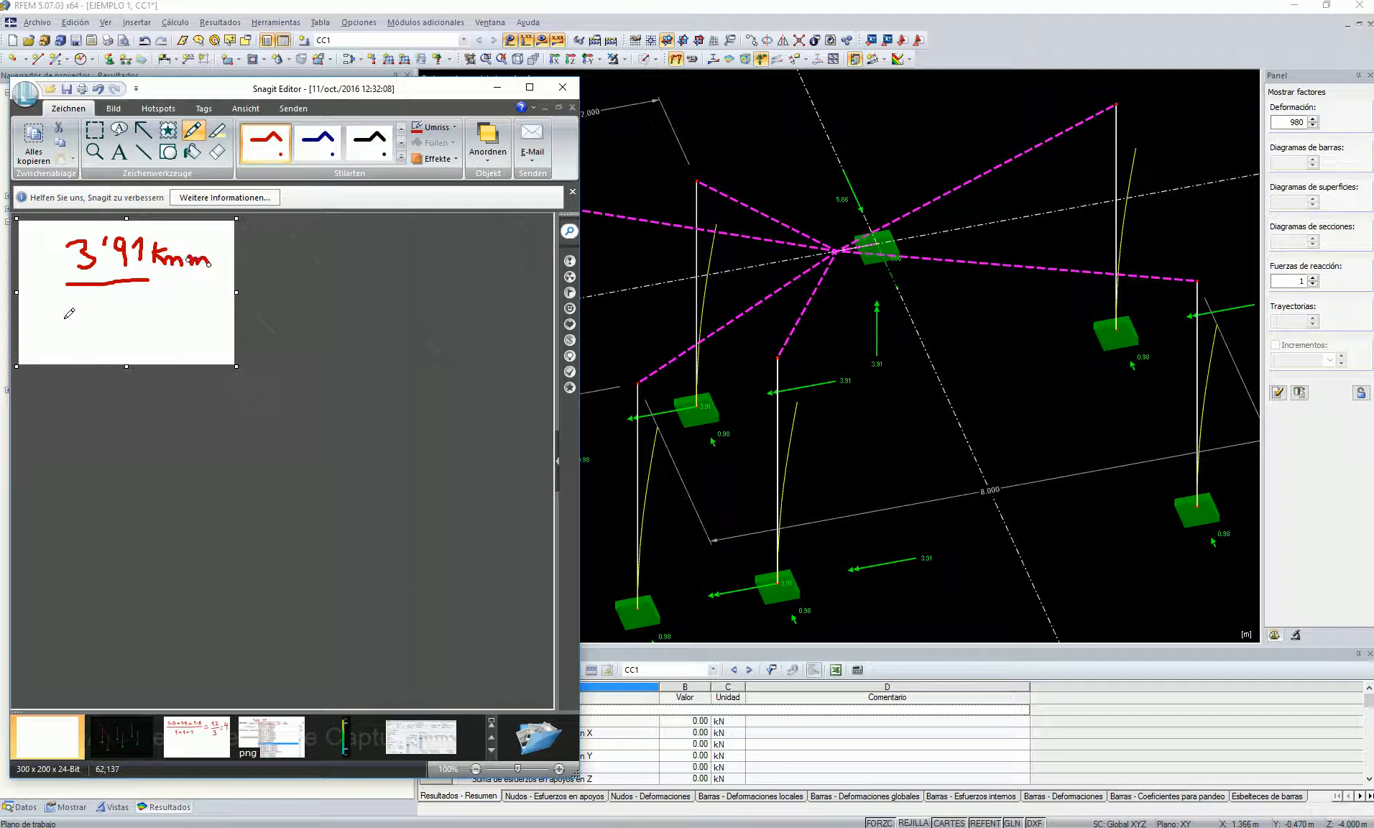
pyautogui.moveTo(102, 307)
pyautogui.mouseDown()
pyautogui.moveTo(85, 326)
pyautogui.moveTo(125, 307)
pyautogui.moveTo(152, 320)
pyautogui.mouseUp()
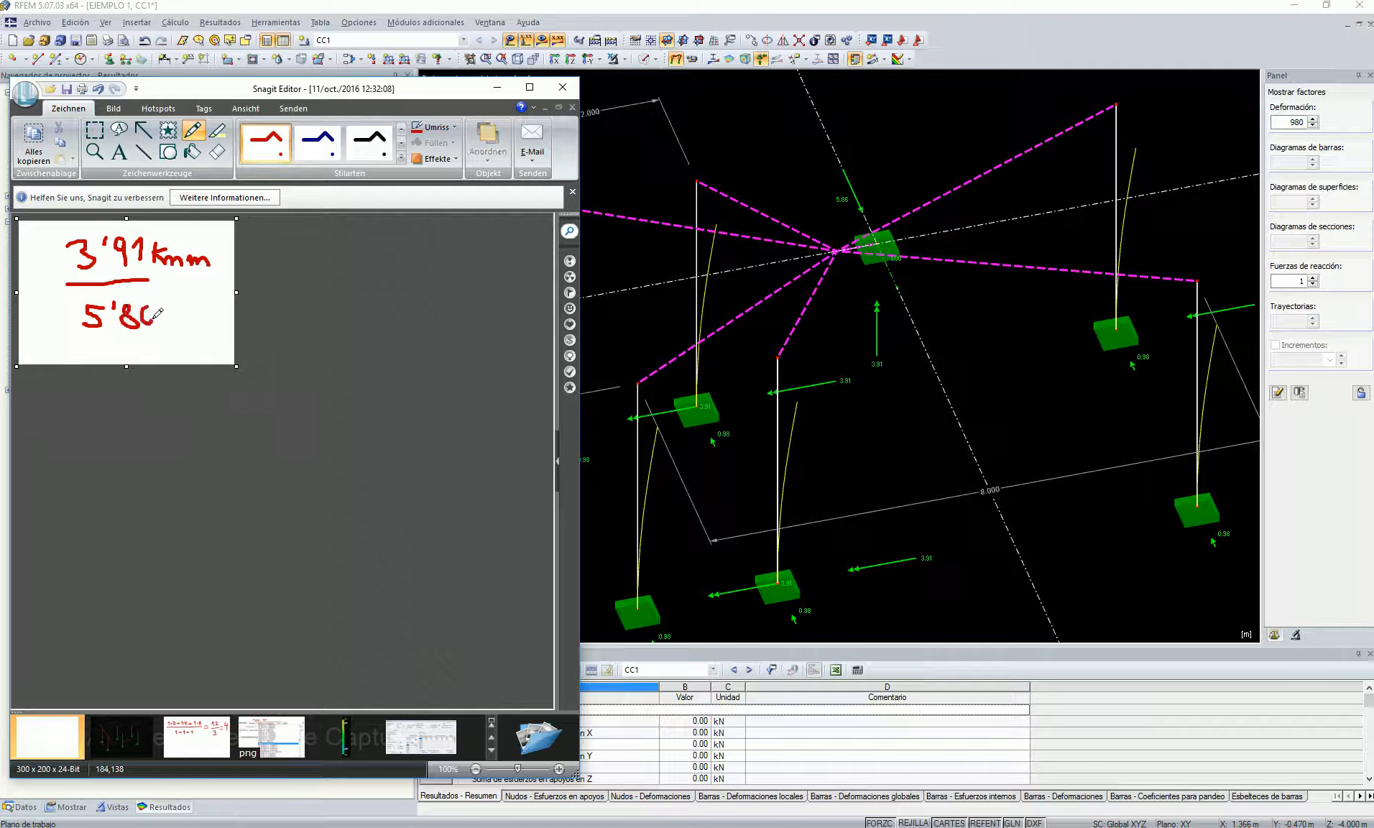
pyautogui.click(229, 300)
pyautogui.moveTo(237, 293); pyautogui.dragTo(418, 293)
pyautogui.moveTo(168, 300)
pyautogui.mouseDown()
pyautogui.moveTo(168, 323)
pyautogui.moveTo(202, 327)
pyautogui.mouseUp()
pyautogui.moveTo(219, 276); pyautogui.dragTo(239, 286)
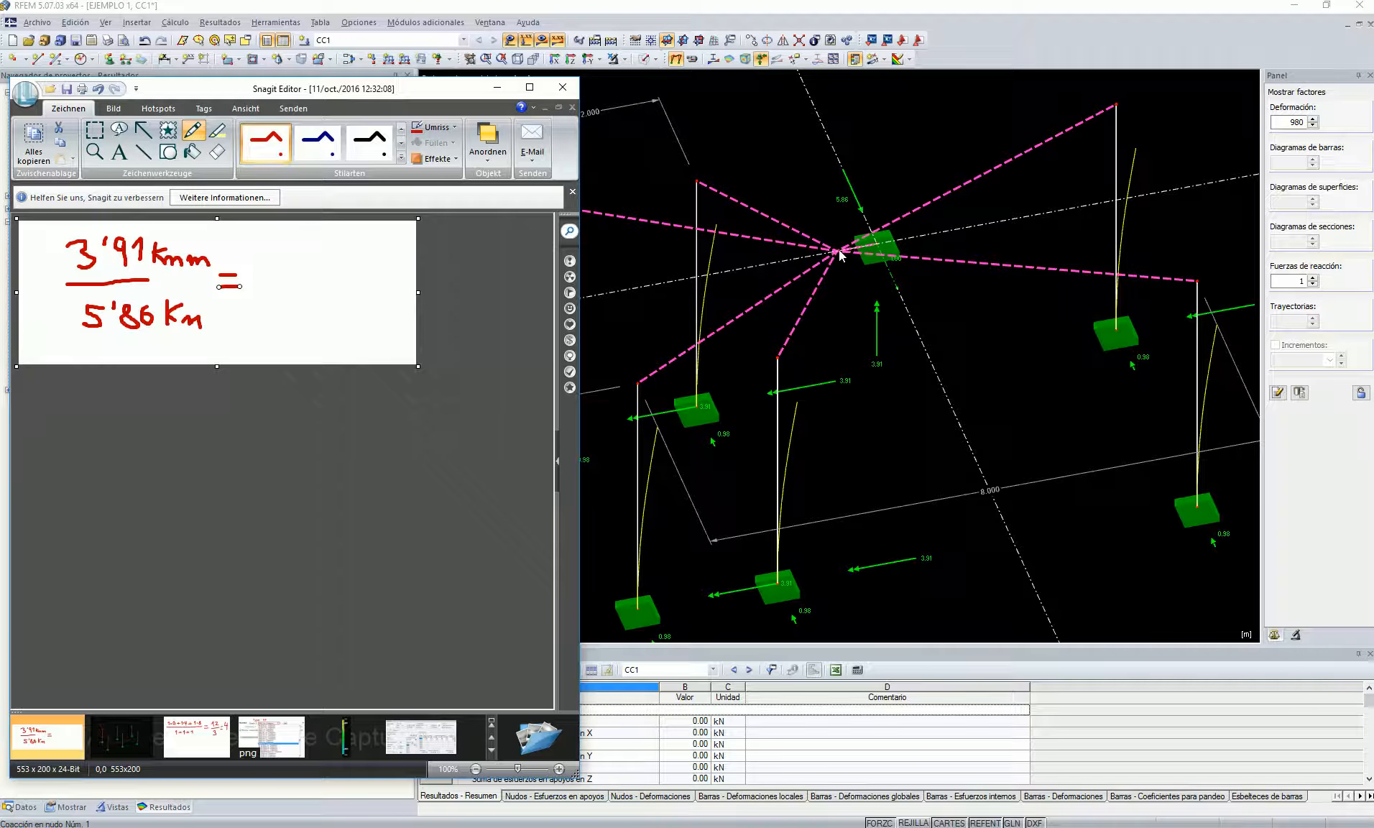
pyautogui.moveTo(265, 265)
pyautogui.mouseDown()
pyautogui.moveTo(258, 278)
pyautogui.moveTo(271, 260)
pyautogui.moveTo(336, 281)
pyautogui.mouseUp()
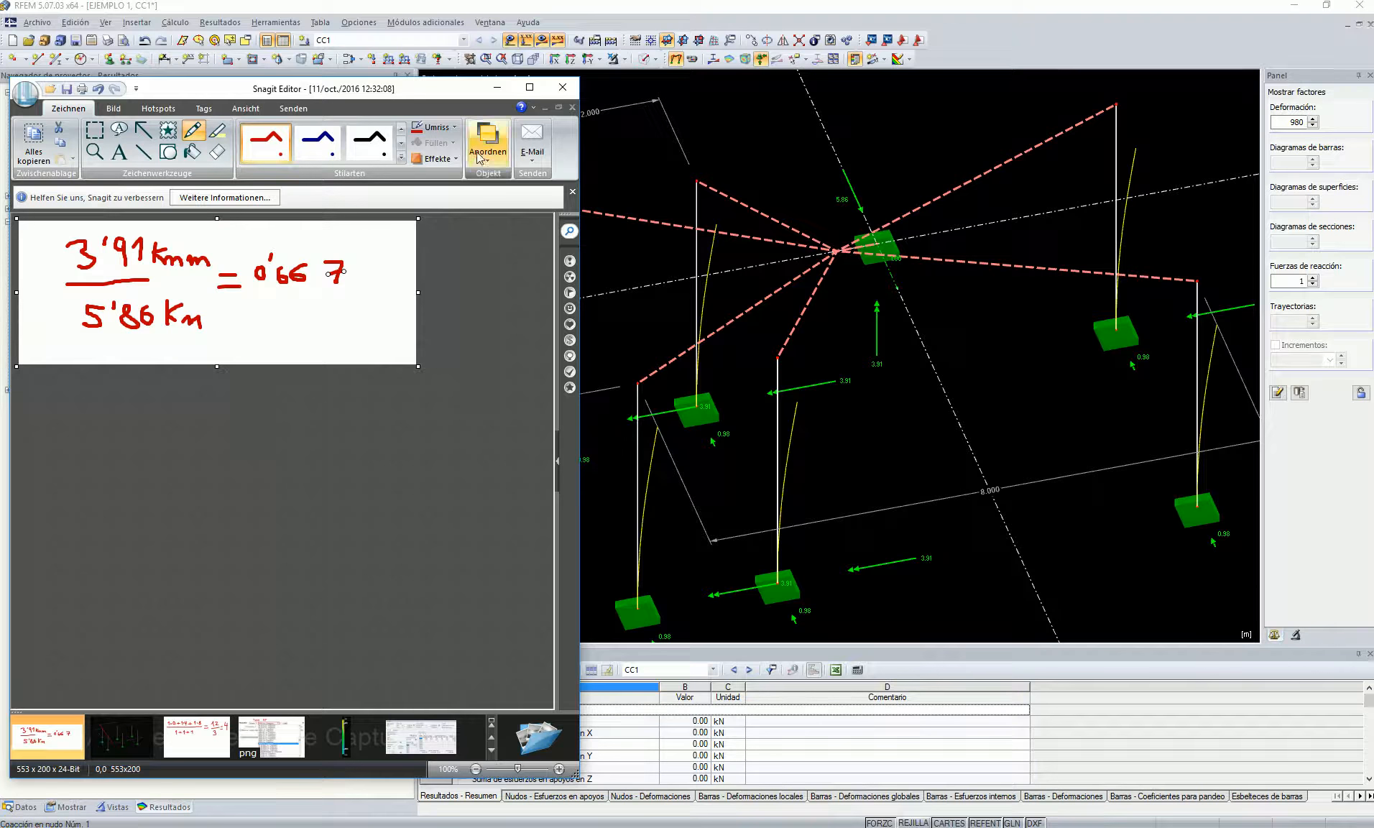
# Return to RFEM and review the spacing of all six columns around the central node.
pyautogui.click(496, 87)
pyautogui.scroll(-2, 751, 194)
pyautogui.moveTo(760, 173); pyautogui.dragTo(786, 188, button='middle')
pyautogui.scroll(1, 729, 223)
# Reopen the earlier formula sketch in Snagit Editor and handwrite (1·0+1·2+1·8)/(1+1+1) = 3'33 below the first formula.
pyautogui.click(496, 827)
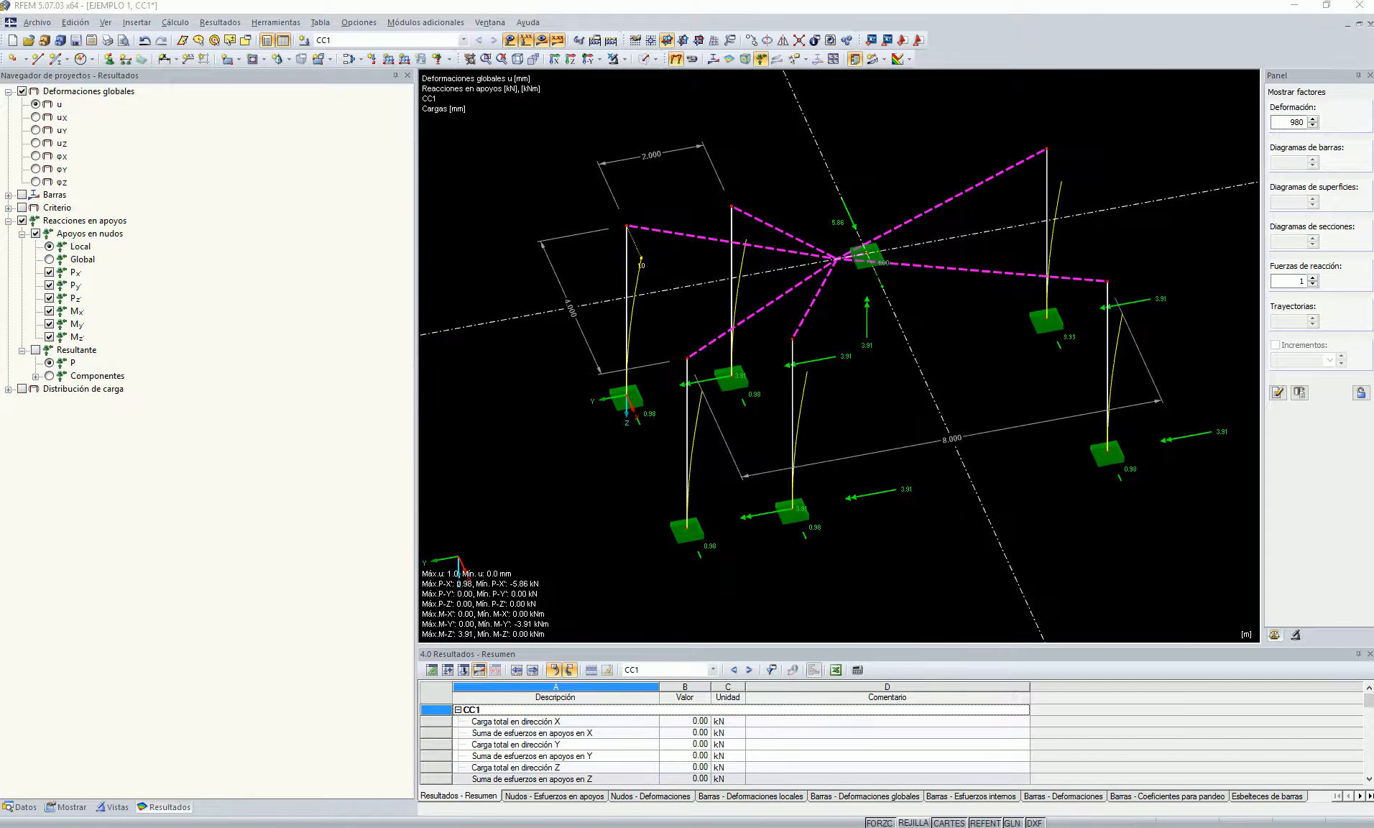
pyautogui.click(181, 748)
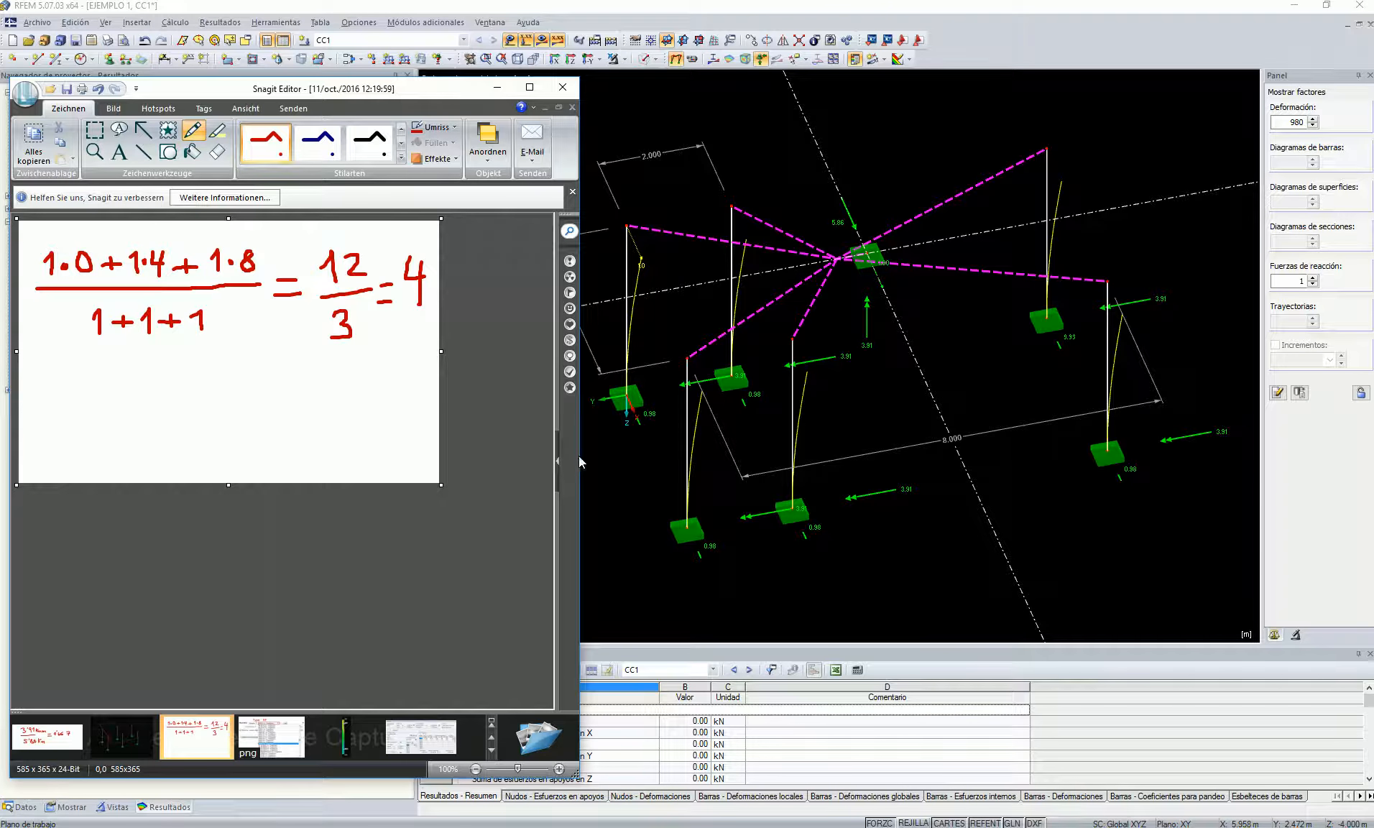
pyautogui.moveTo(48, 393)
pyautogui.mouseDown()
pyautogui.moveTo(57, 383)
pyautogui.moveTo(59, 400)
pyautogui.mouseUp()
pyautogui.click(67, 392)
pyautogui.click(64, 411)
pyautogui.moveTo(86, 377)
pyautogui.mouseDown()
pyautogui.moveTo(79, 389)
pyautogui.moveTo(88, 378)
pyautogui.moveTo(134, 401)
pyautogui.mouseUp()
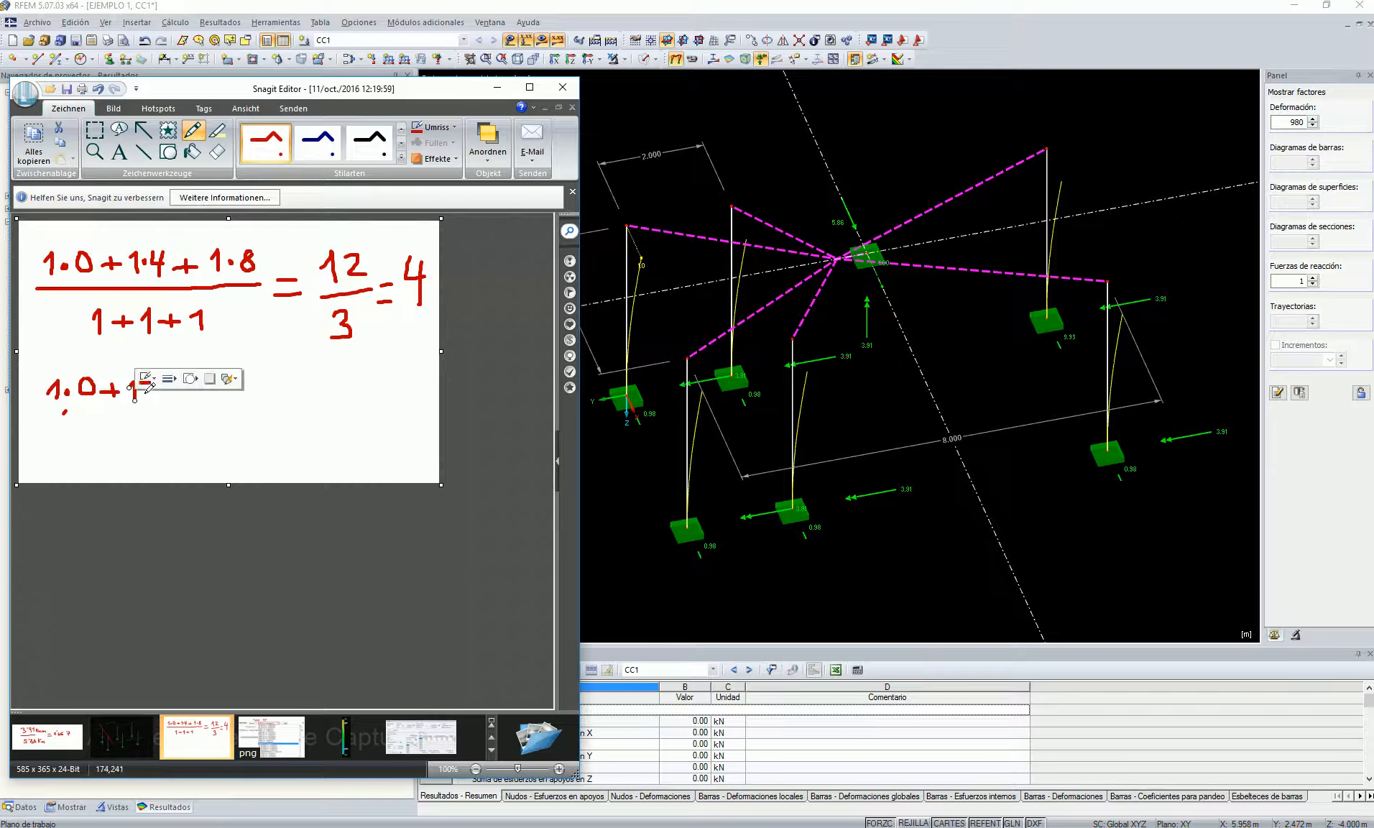
pyautogui.click(144, 394)
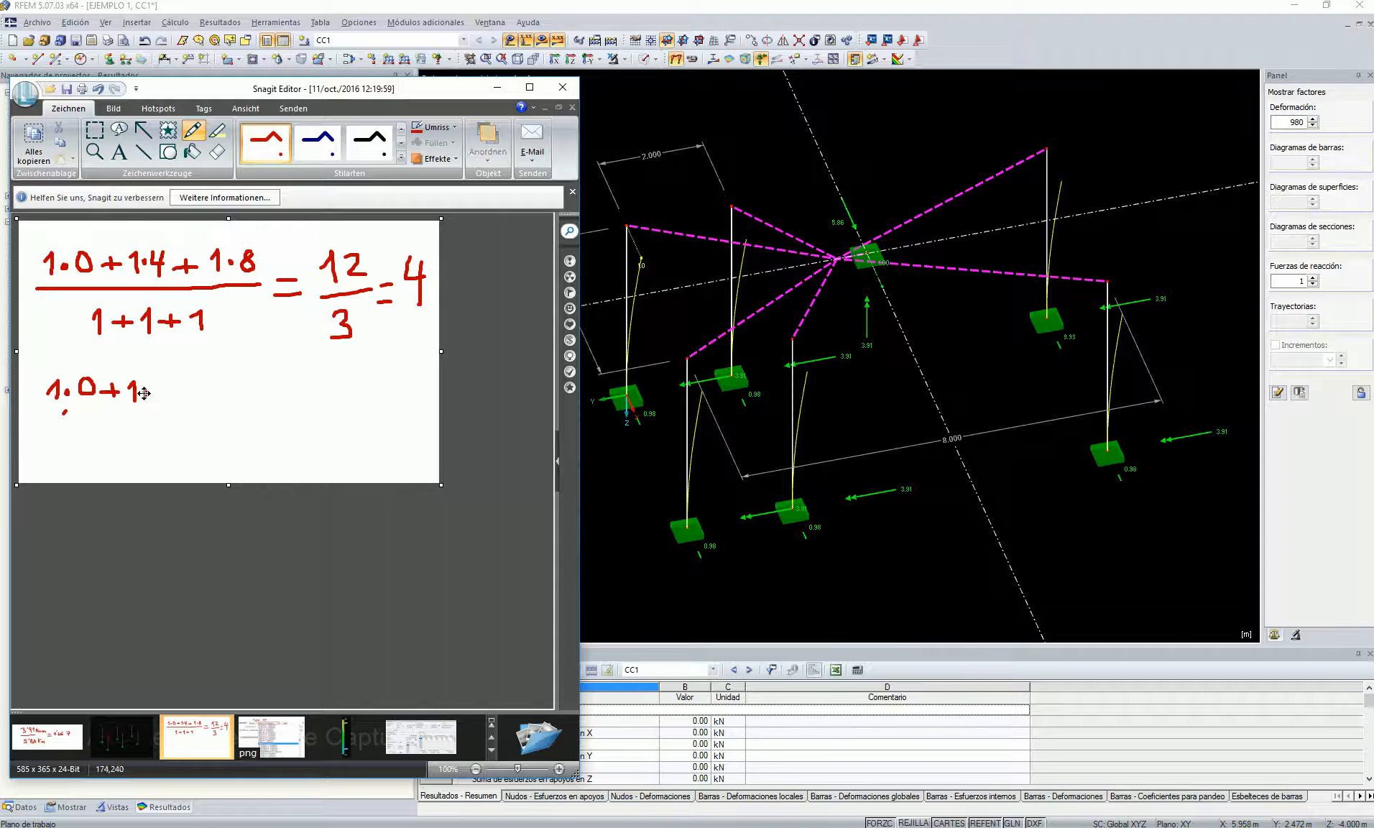
pyautogui.moveTo(154, 386); pyautogui.dragTo(214, 396)
pyautogui.click(224, 389)
pyautogui.click(224, 390)
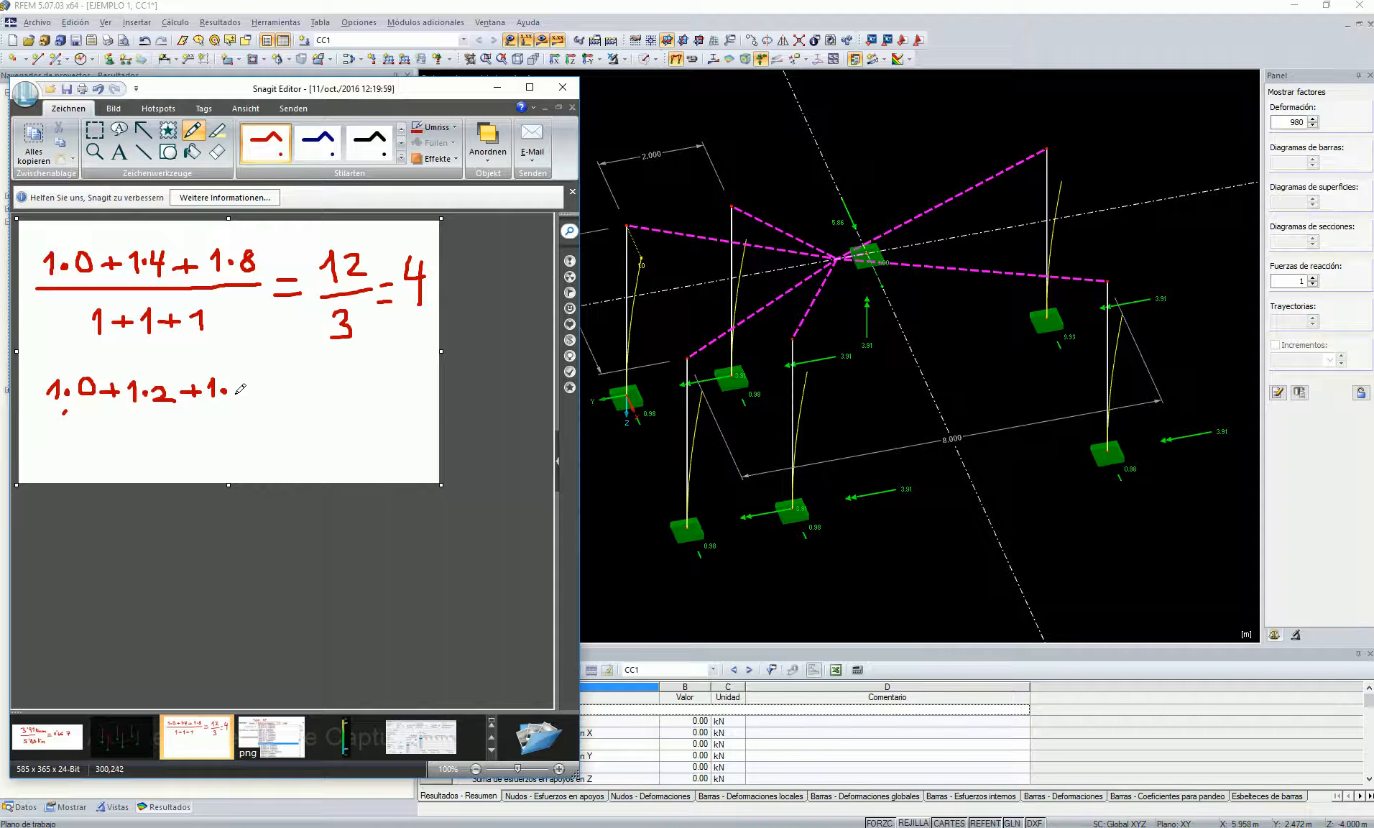
pyautogui.moveTo(246, 379); pyautogui.dragTo(243, 381)
pyautogui.moveTo(41, 415); pyautogui.dragTo(263, 411)
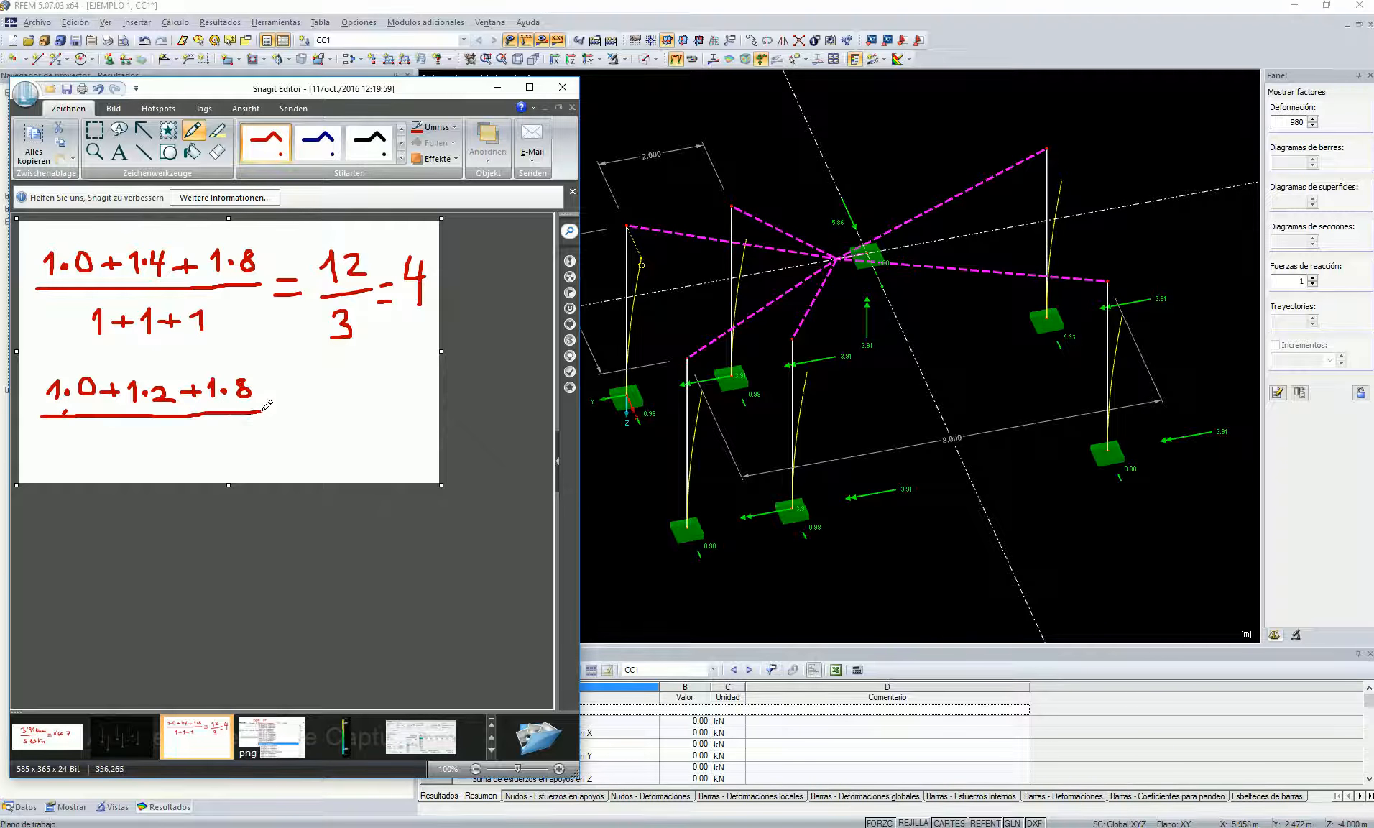
pyautogui.moveTo(59, 441)
pyautogui.mouseDown()
pyautogui.moveTo(113, 434)
pyautogui.moveTo(111, 448)
pyautogui.moveTo(135, 449)
pyautogui.moveTo(158, 435)
pyautogui.moveTo(156, 447)
pyautogui.mouseUp()
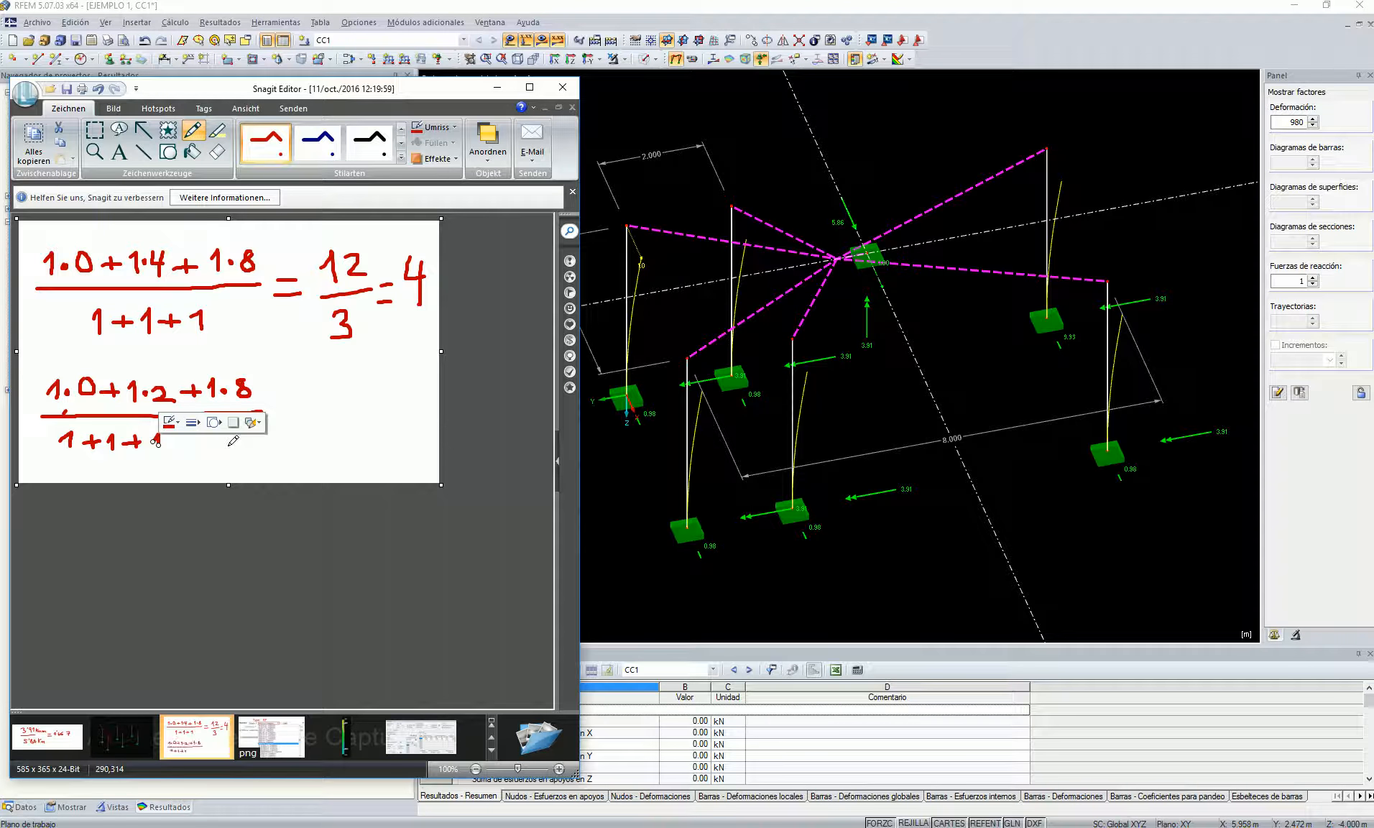
pyautogui.moveTo(275, 406)
pyautogui.mouseDown()
pyautogui.moveTo(325, 411)
pyautogui.moveTo(301, 417)
pyautogui.moveTo(353, 385)
pyautogui.moveTo(347, 415)
pyautogui.mouseUp()
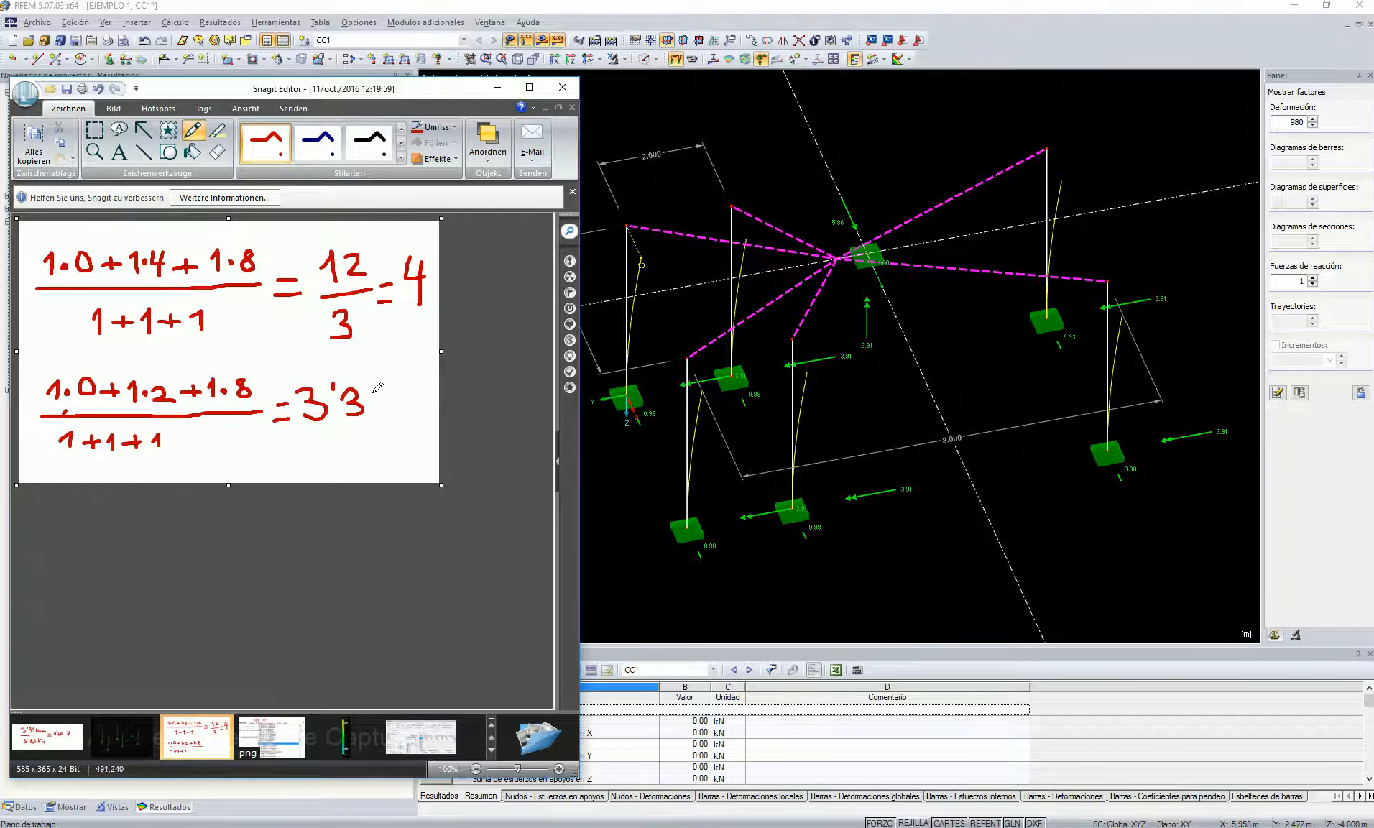
# Compare the moment-to-force sketch with the weighted-average sketch and close Snagit Editor.
pyautogui.click(47, 737)
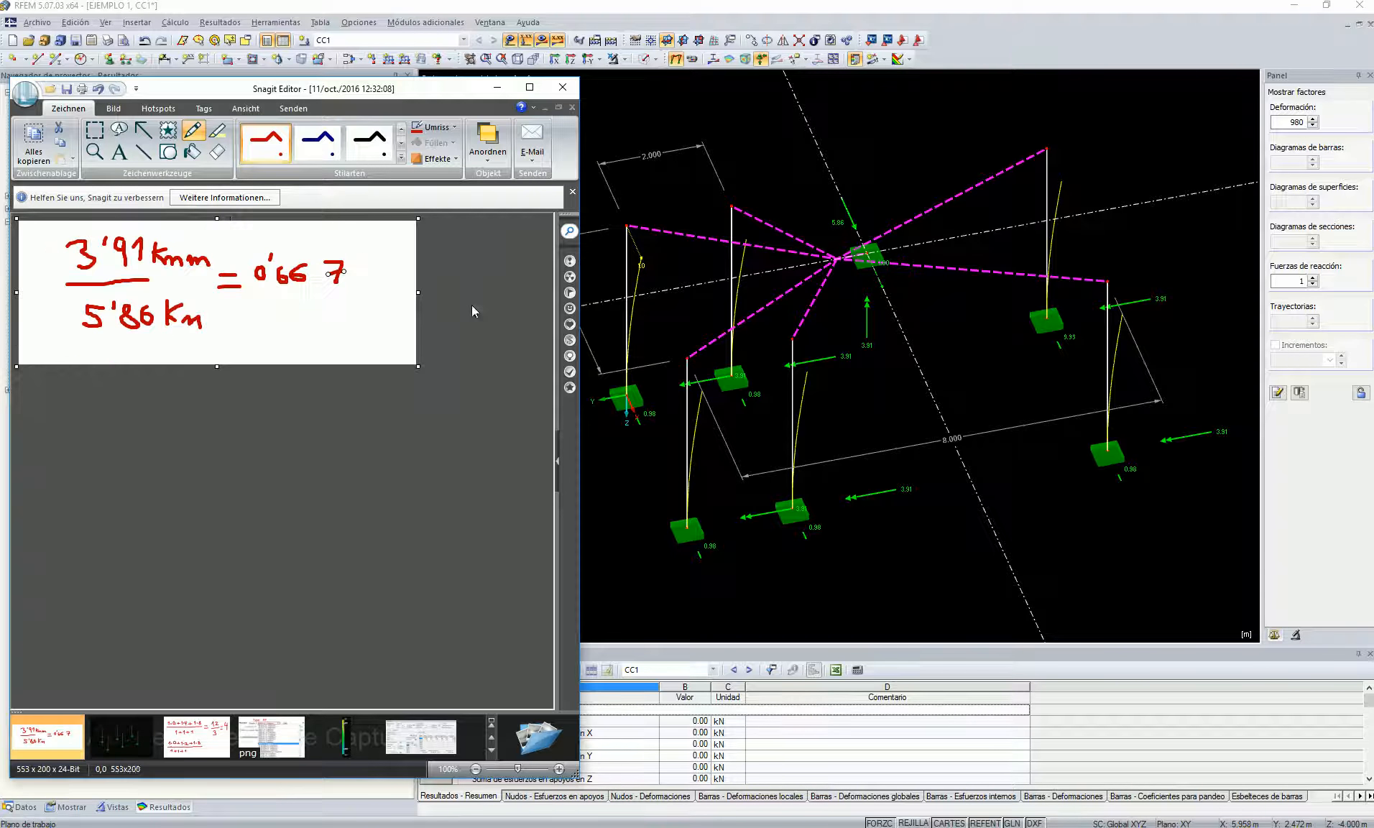
pyautogui.click(196, 737)
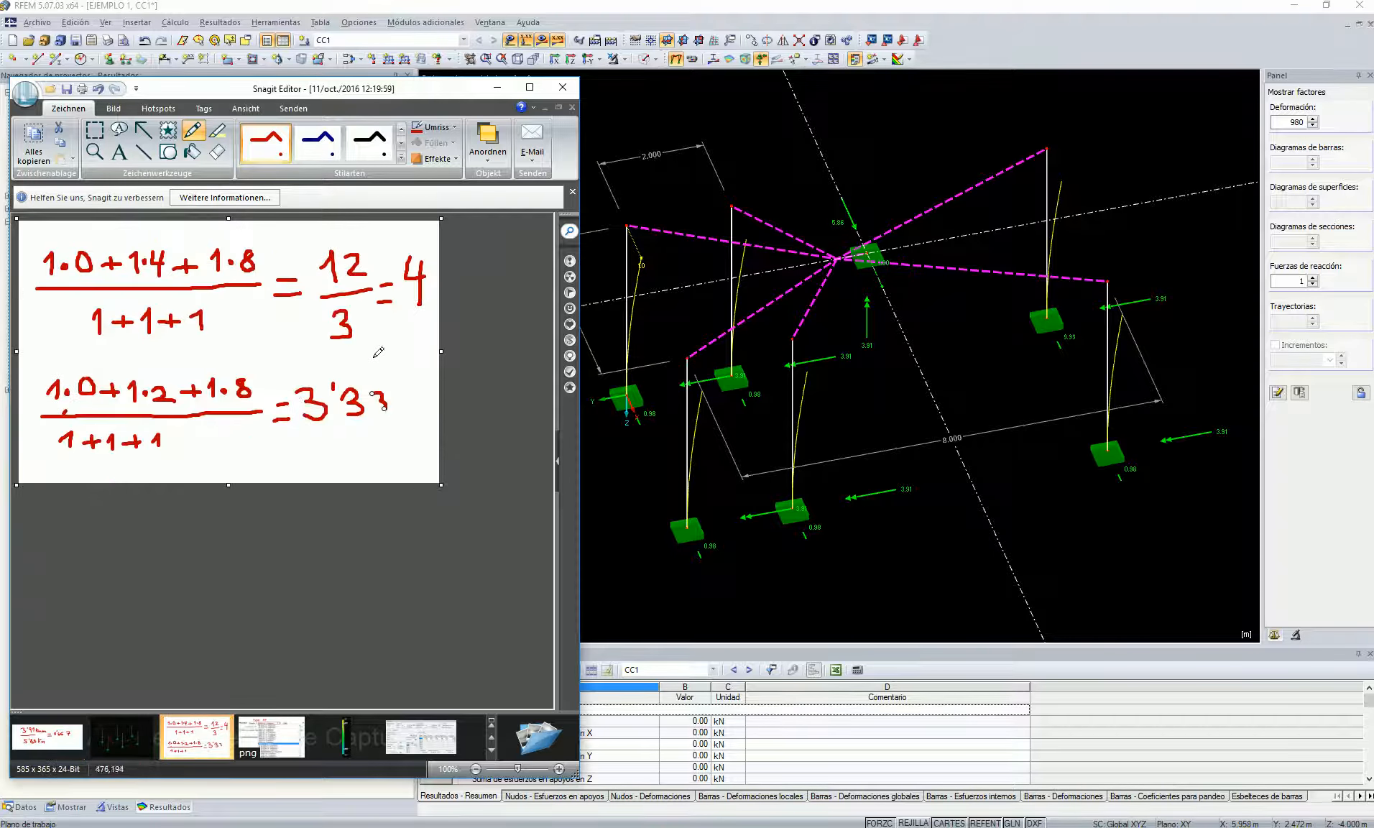
pyautogui.click(559, 89)
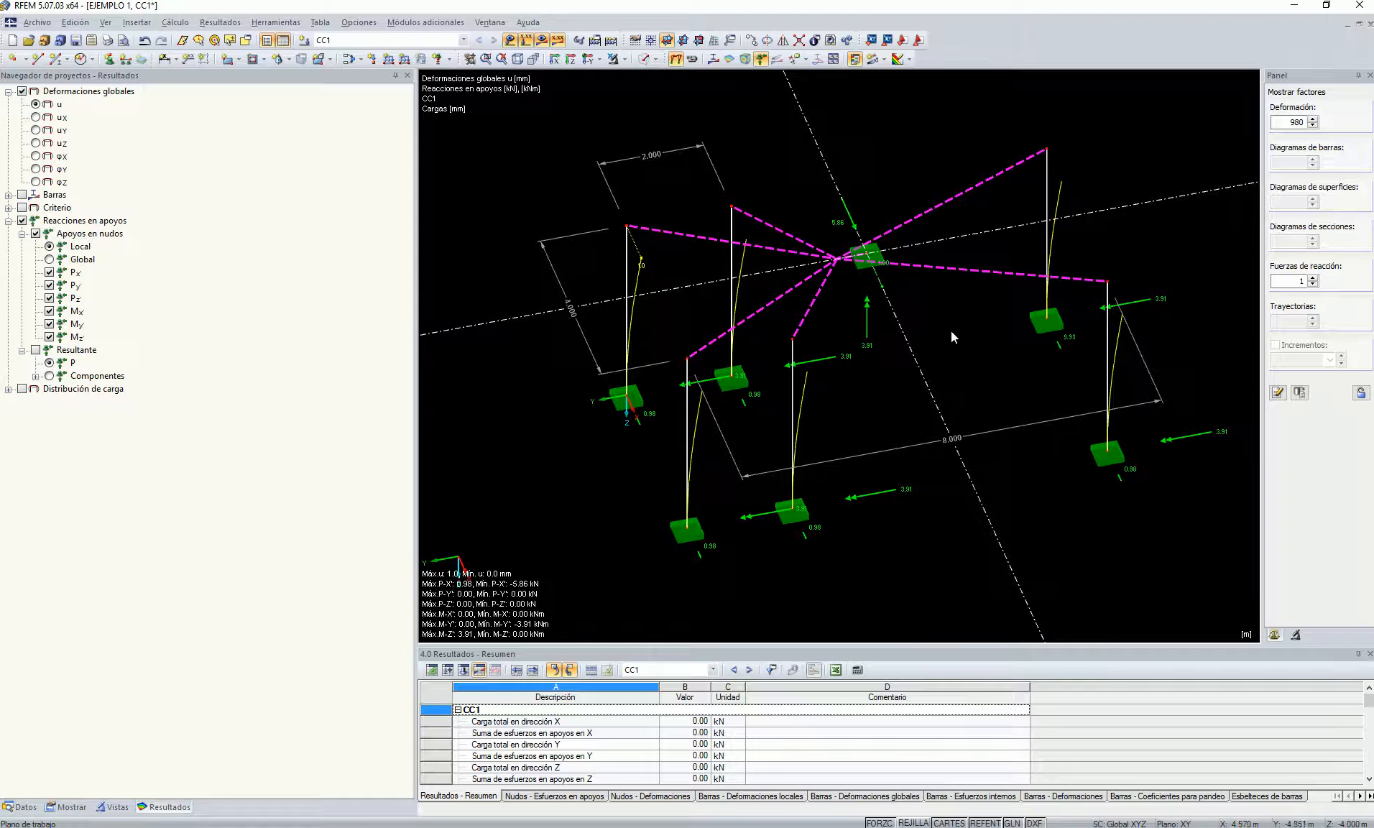
# Turn off the display of the CC1 results in RFEM to return to the model and its loads.
pyautogui.moveTo(950, 333); pyautogui.dragTo(948, 360, button='middle')
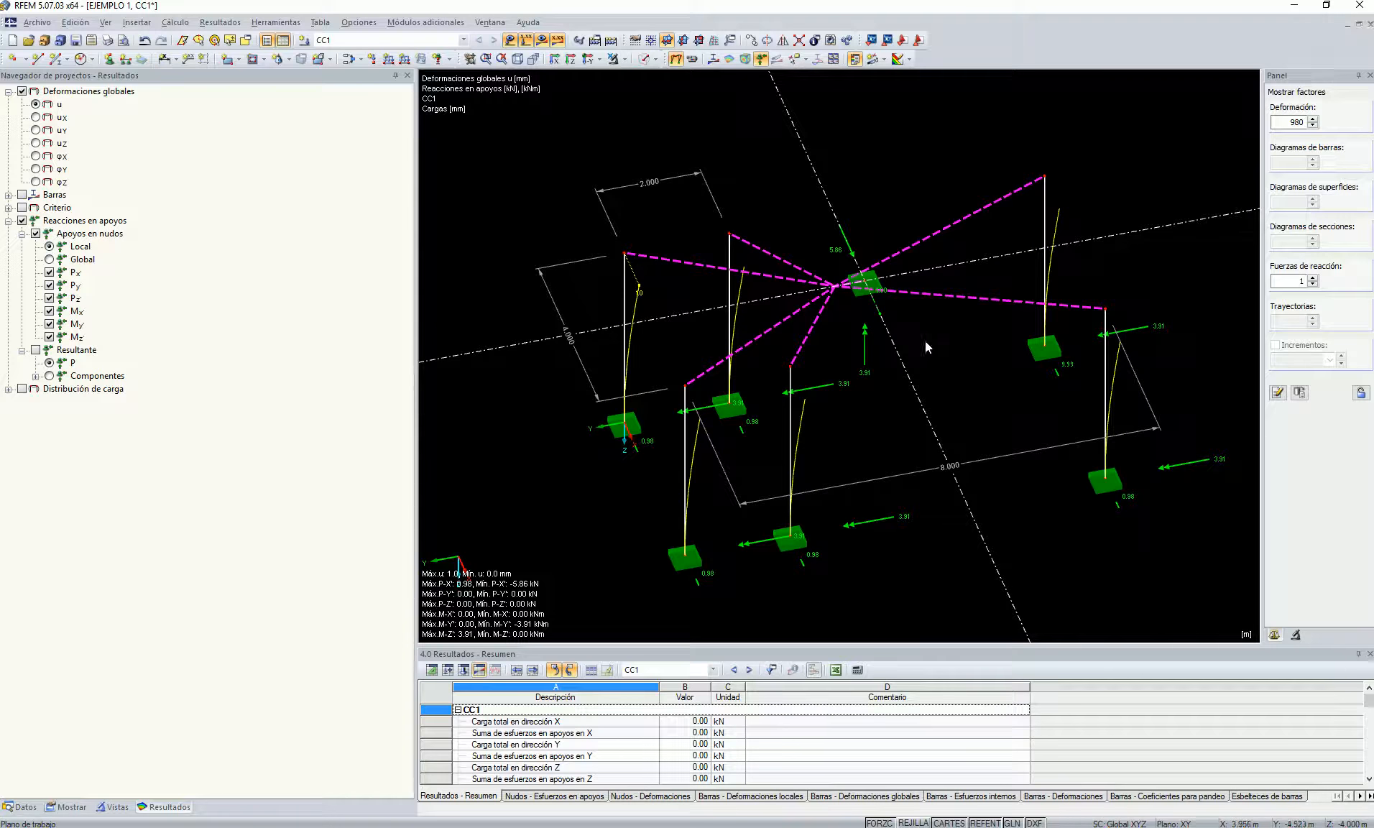
pyautogui.keyDown('ctrl'); pyautogui.moveTo(947, 367); pyautogui.dragTo(919, 368, button='middle'); pyautogui.keyUp('ctrl')
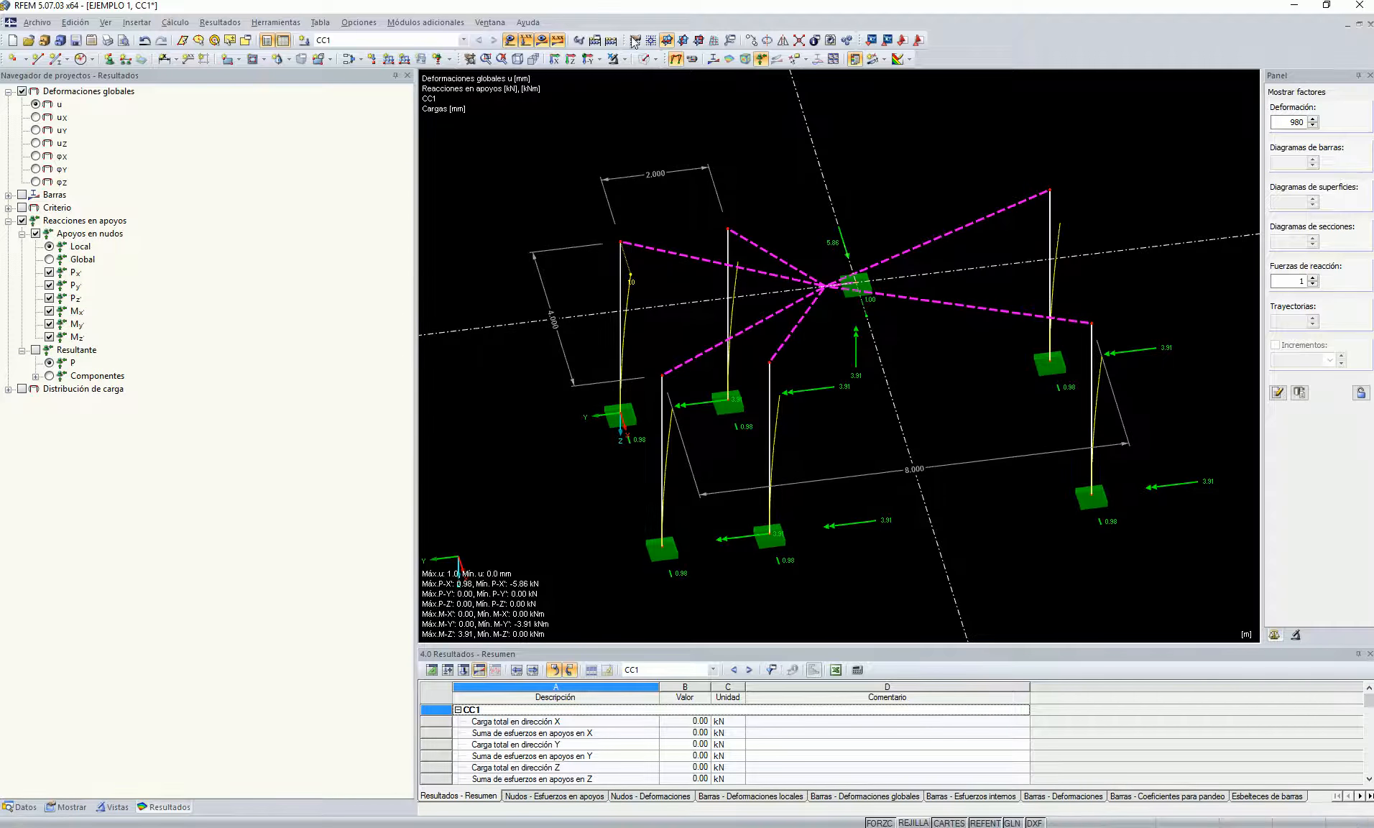
pyautogui.scroll(4, 783, 222)
pyautogui.click(542, 39)
pyautogui.scroll(-4, 855, 237)
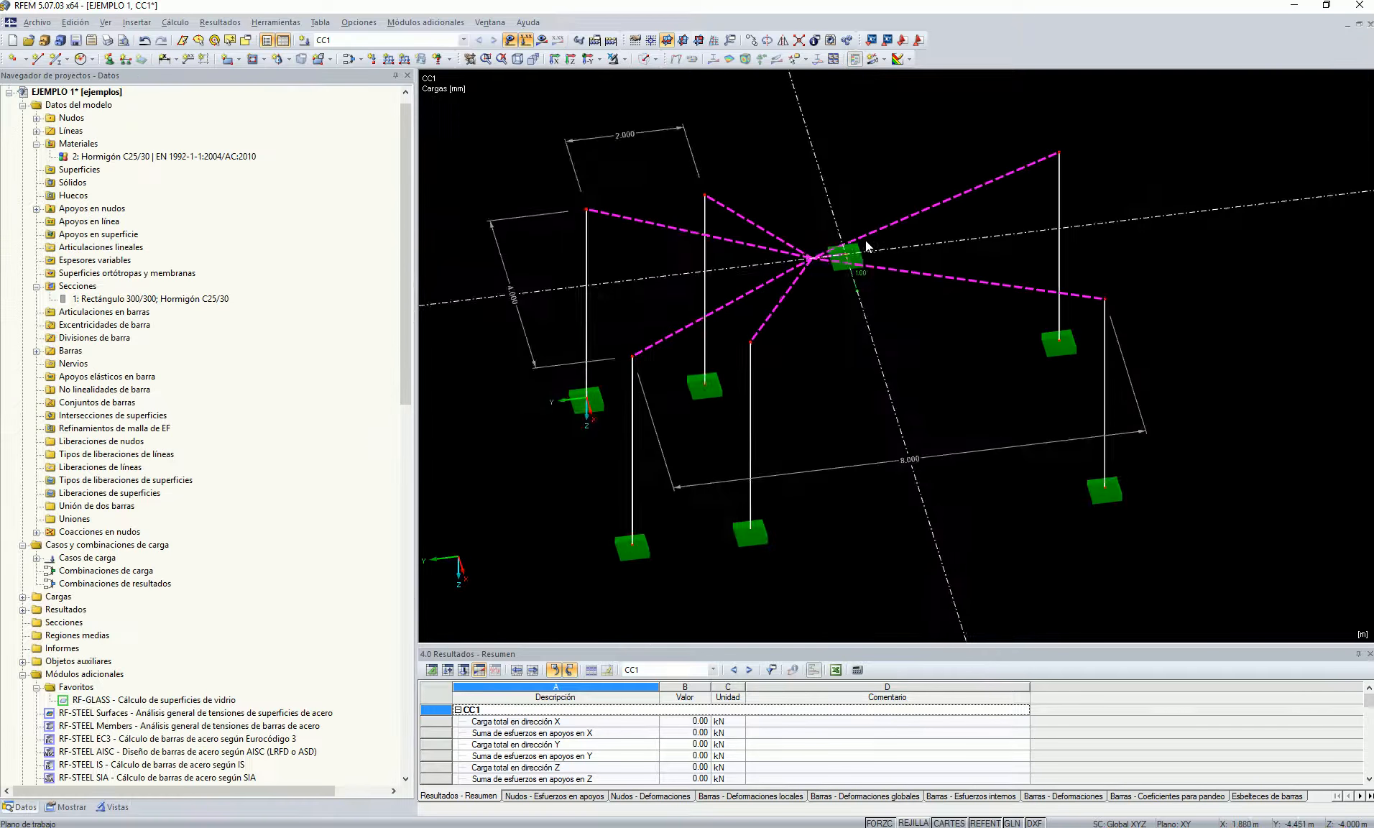
# Try to copy central node 13 with a displacement vector dY of -0.667 m, and undo the copy.
pyautogui.scroll(1, 826, 223)
pyautogui.scroll(1, 851, 266)
pyautogui.rightClick(854, 271)
pyautogui.click(908, 334)
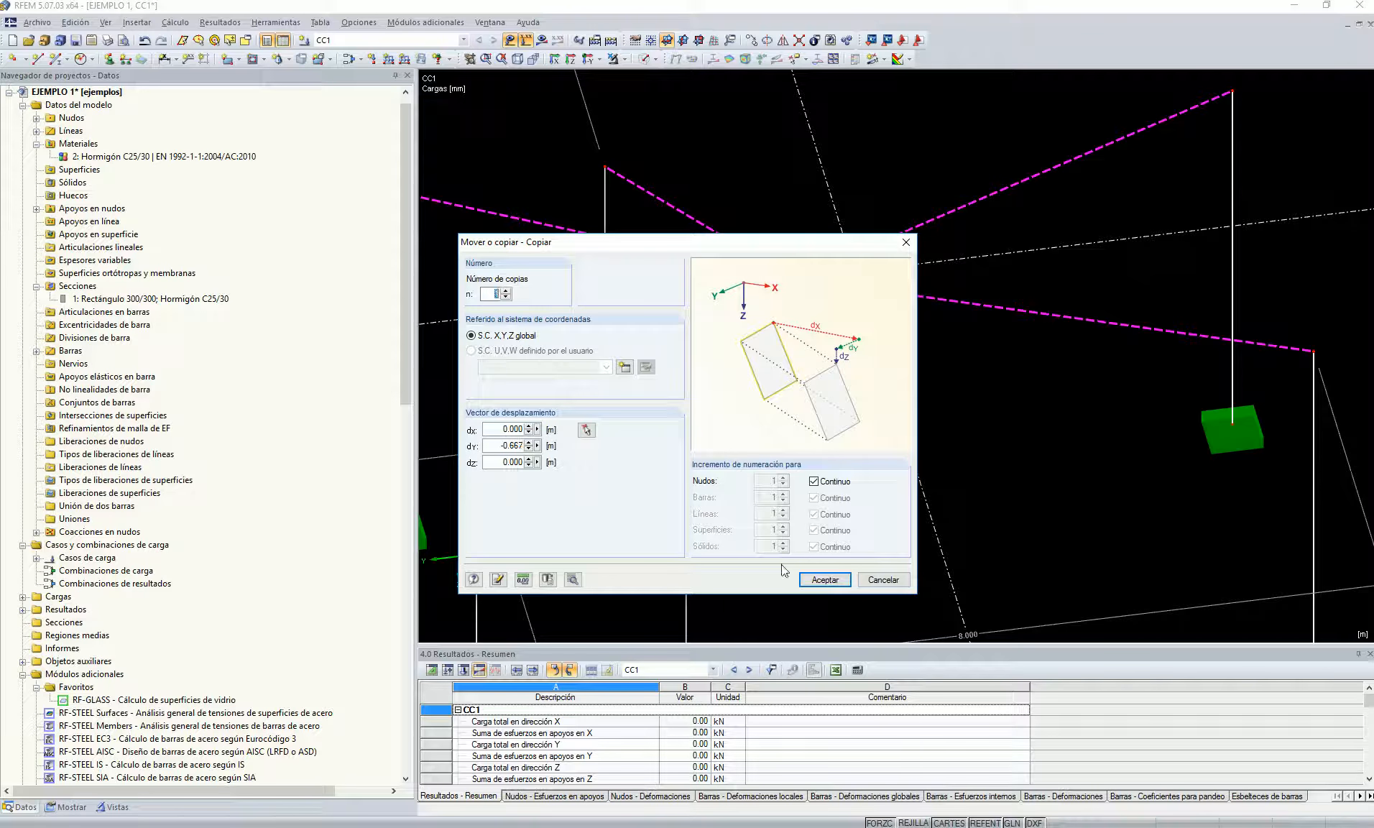
pyautogui.click(825, 579)
pyautogui.scroll(2, 896, 359)
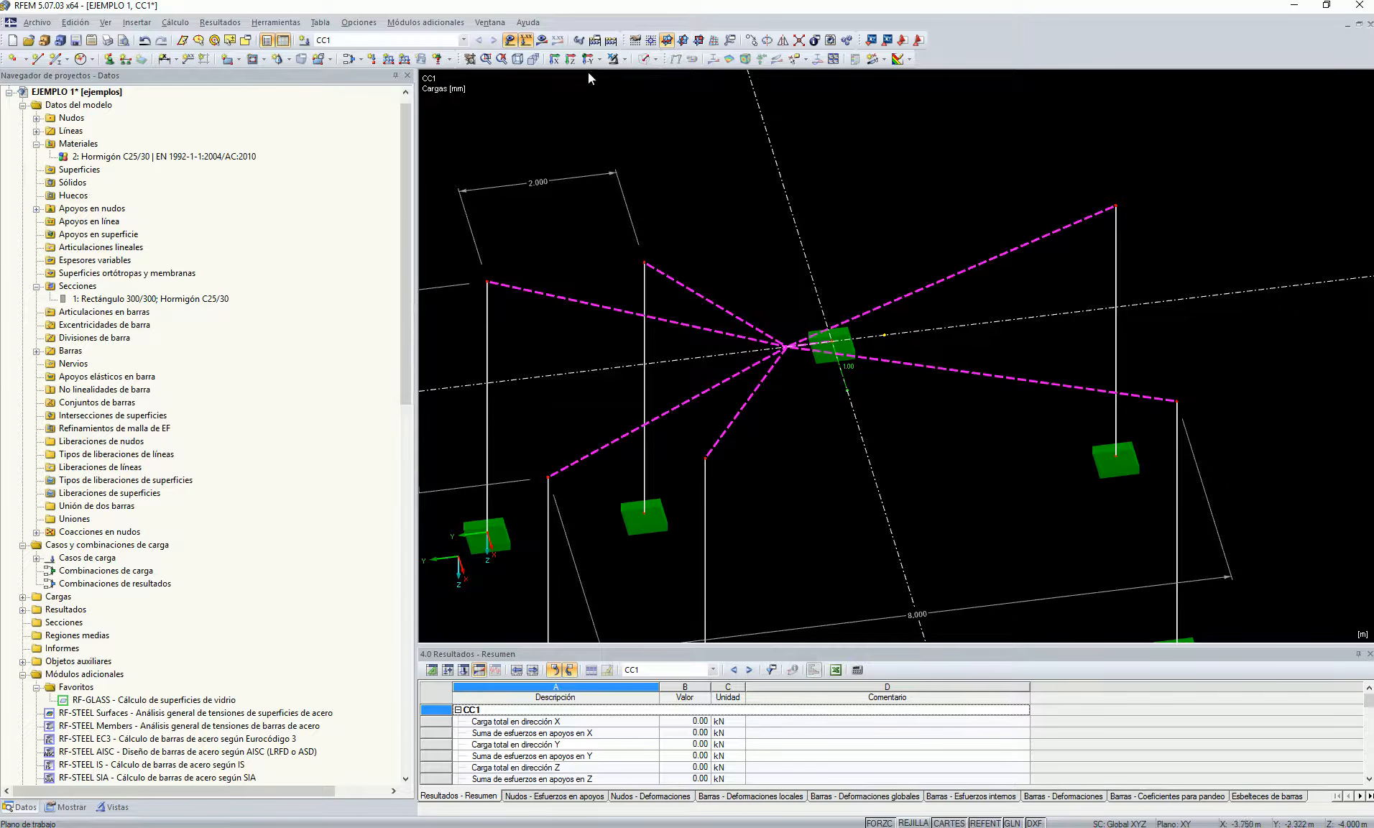
pyautogui.click(469, 58)
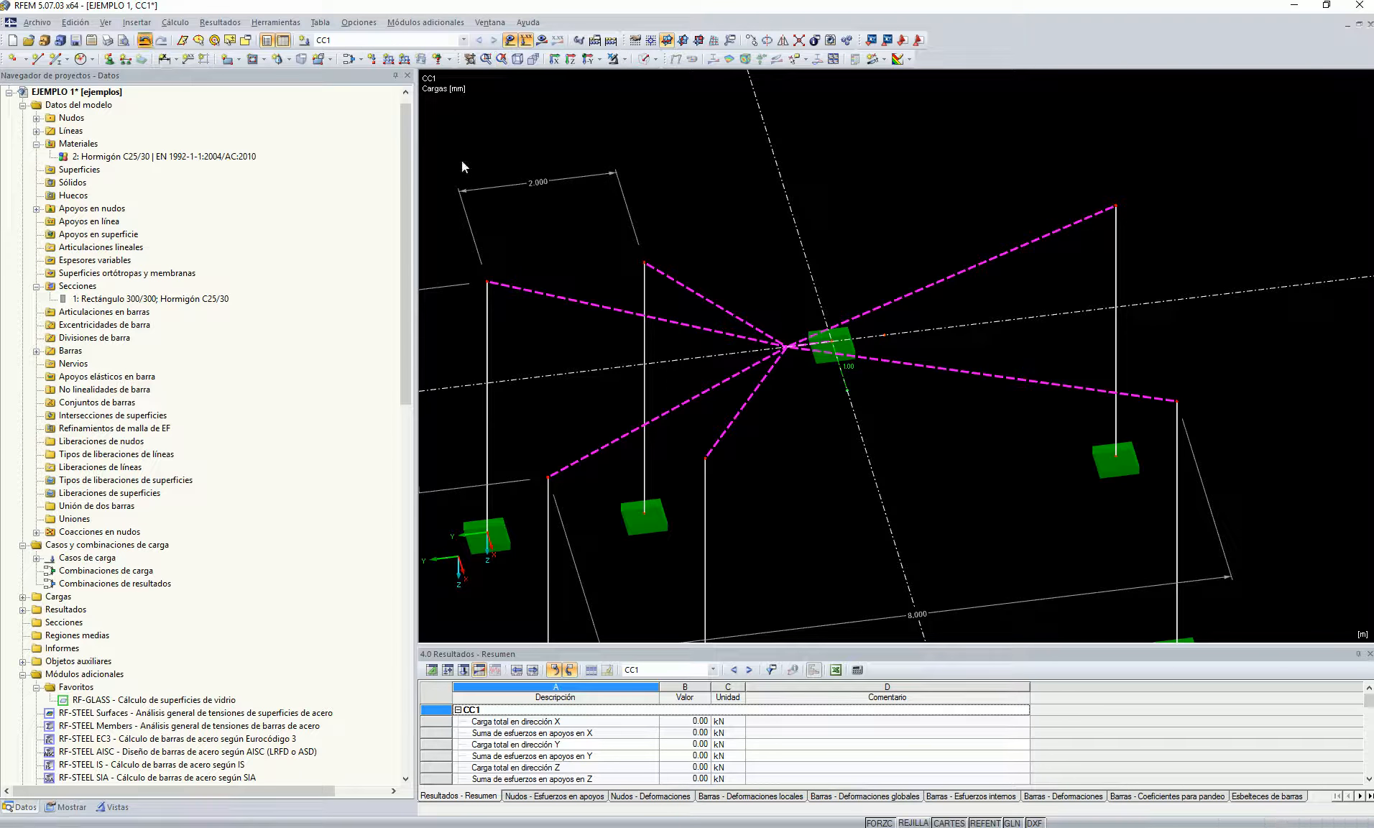
pyautogui.moveTo(856, 317); pyautogui.dragTo(859, 316, button='middle')
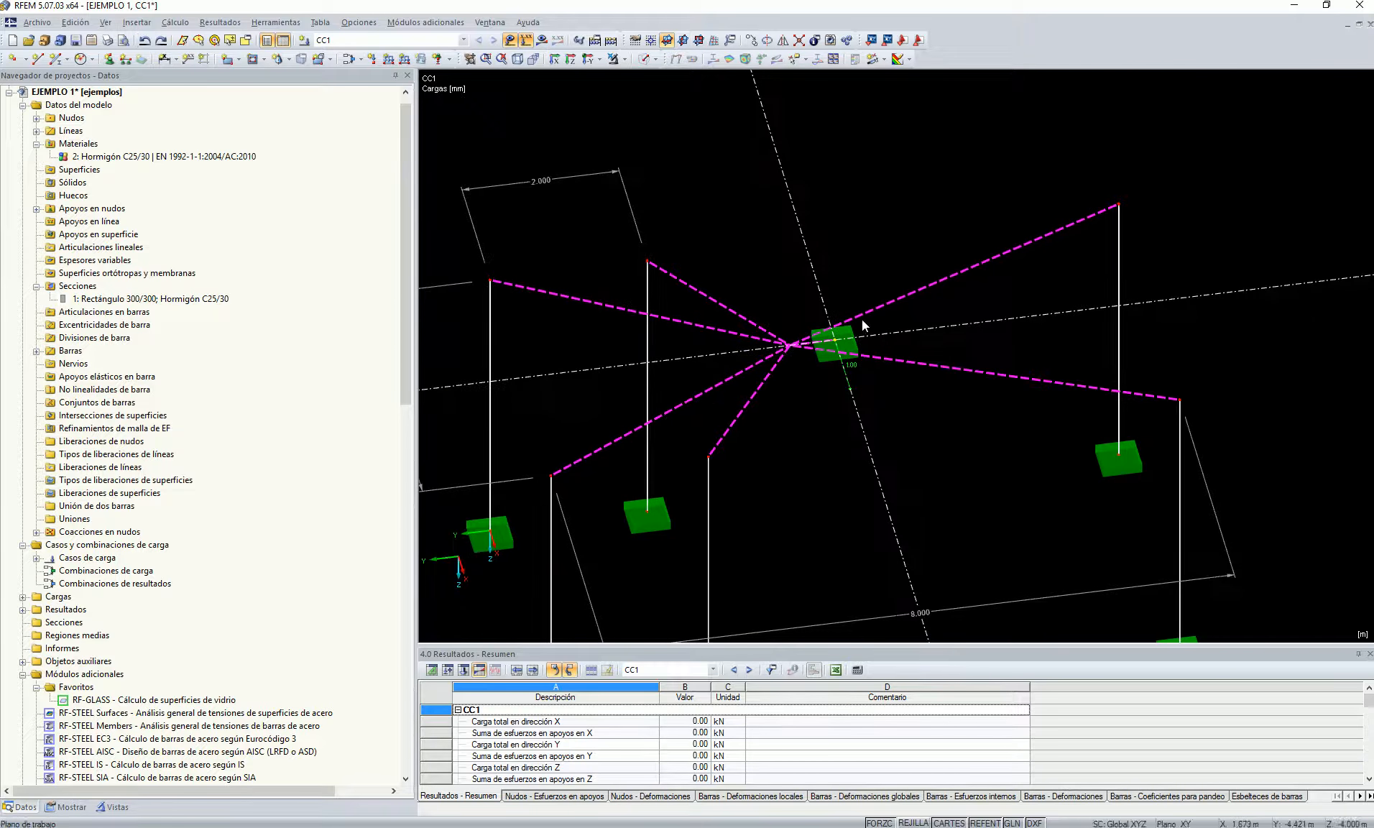
# Display the CC1 results and copy central node 13 with a displacement vector dY of 0.667 m.
pyautogui.click(557, 41)
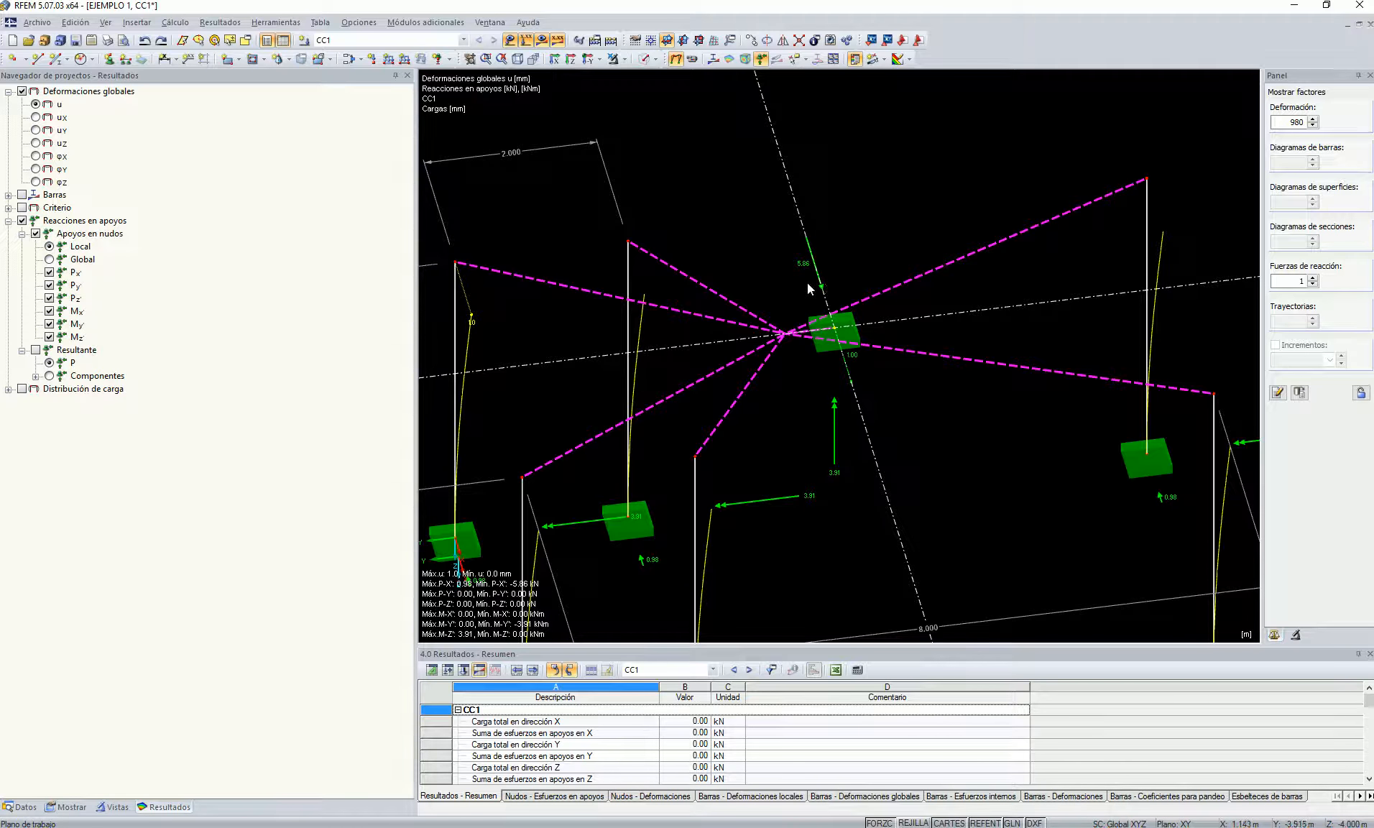
pyautogui.scroll(3, 837, 331)
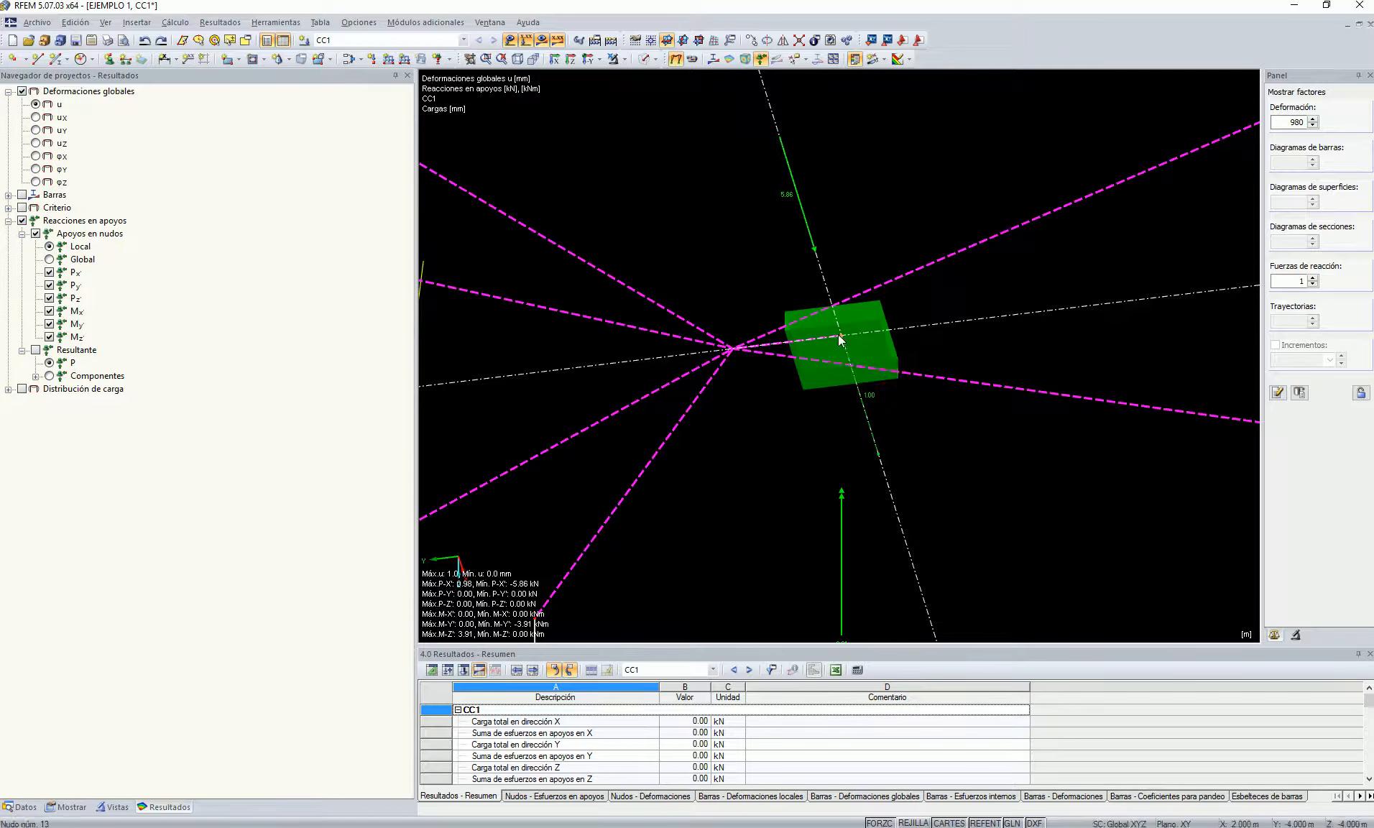
pyautogui.rightClick(840, 339)
pyautogui.click(885, 394)
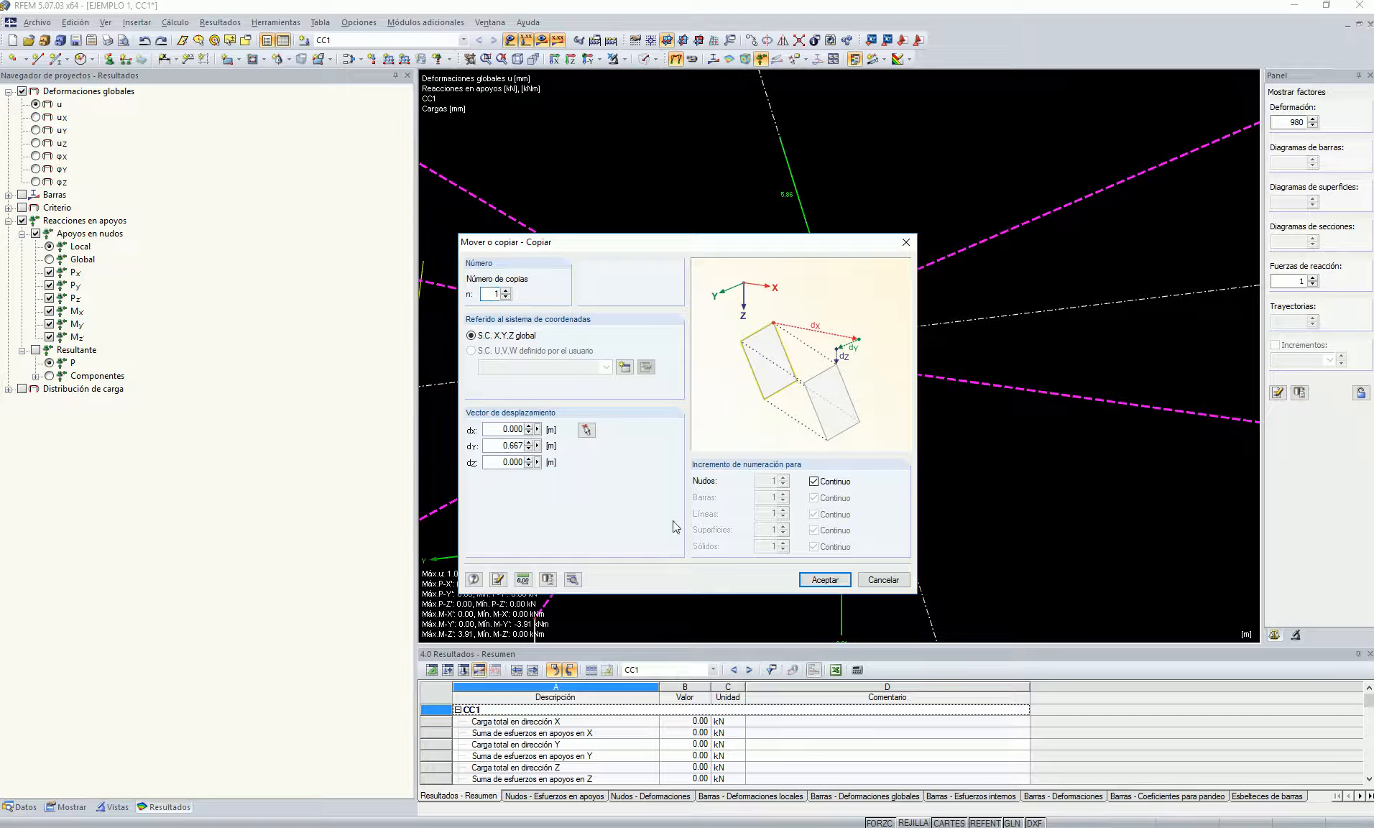
pyautogui.click(824, 580)
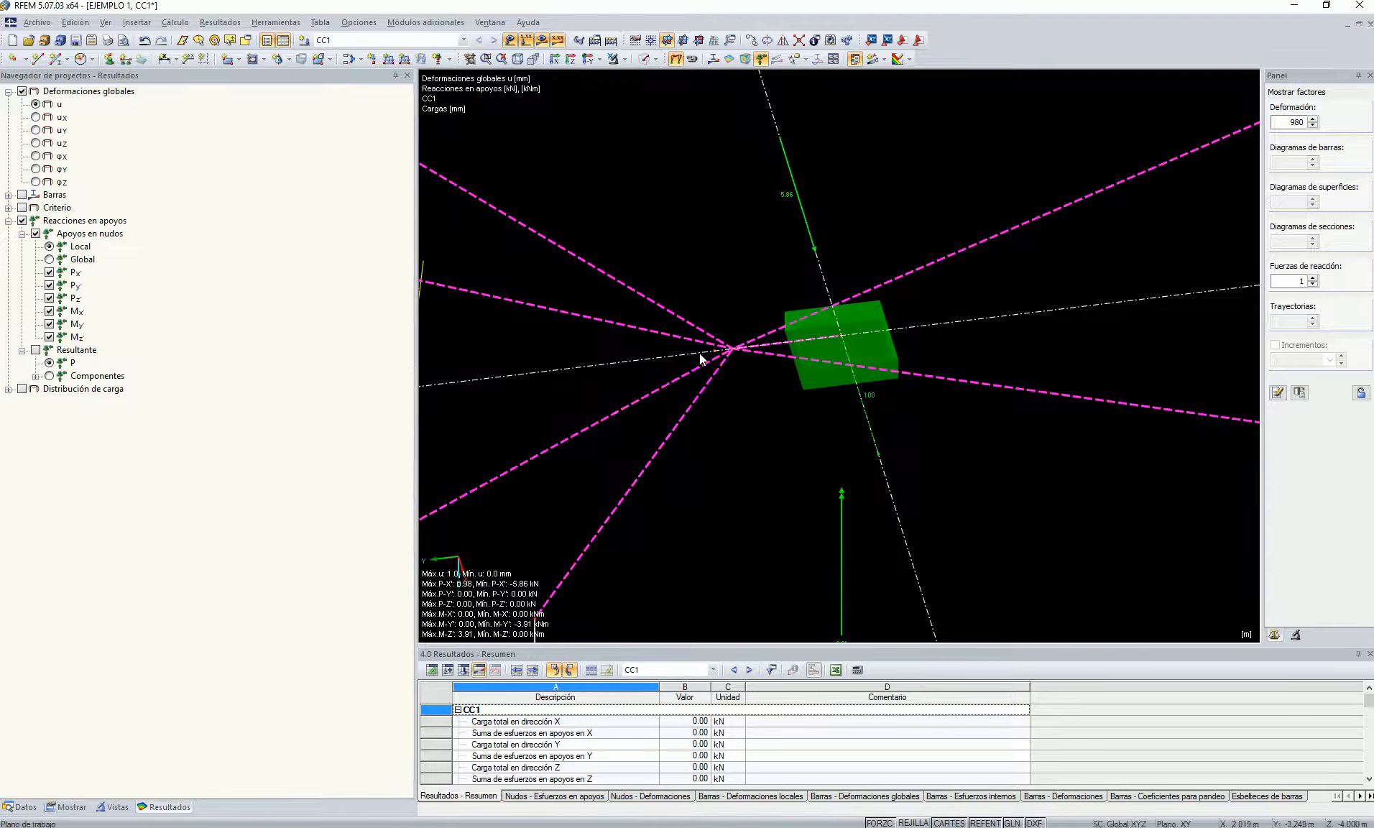
# Add an auxiliary line parallel to X through the copied node.
pyautogui.click(204, 59)
pyautogui.click(55, 60)
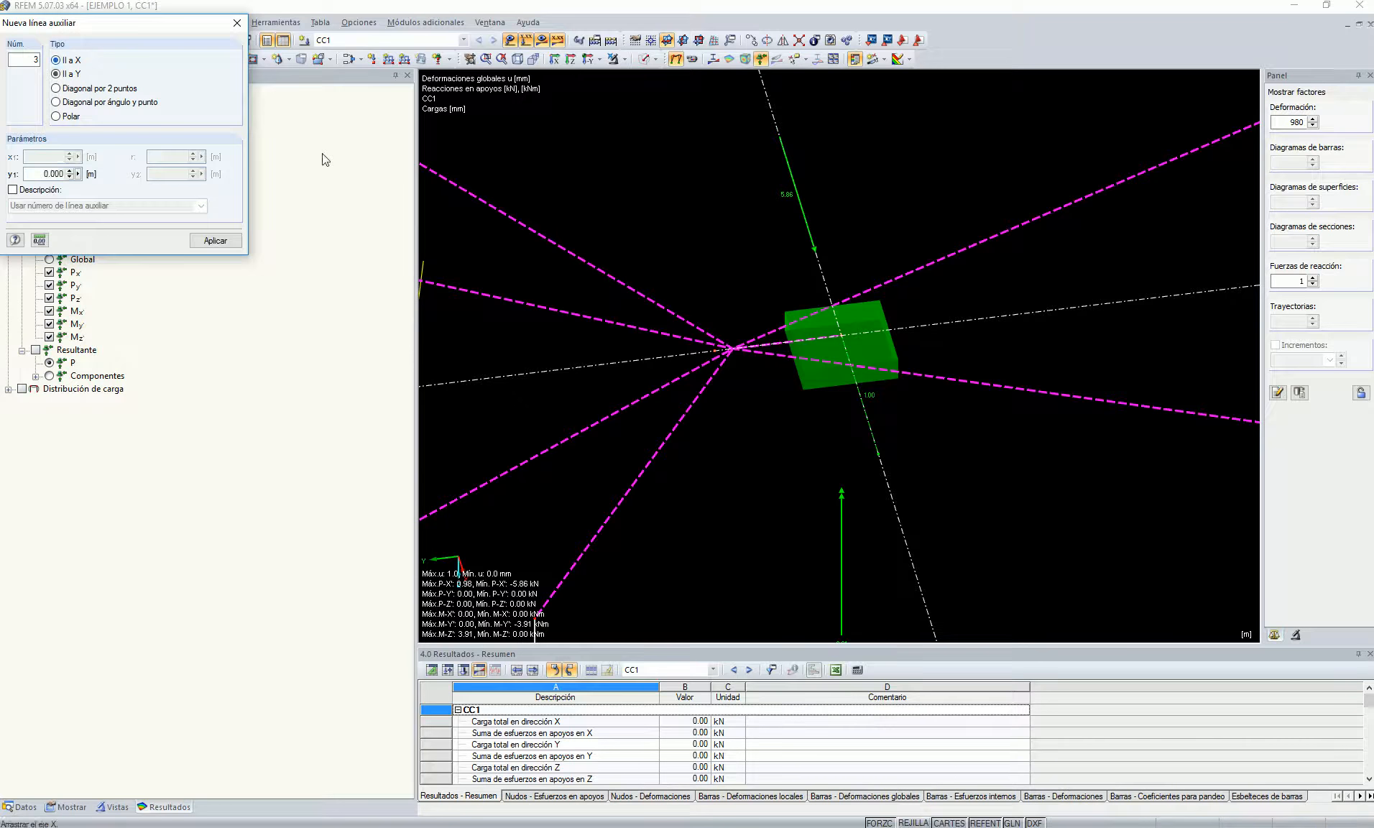
pyautogui.scroll(-3, 938, 252)
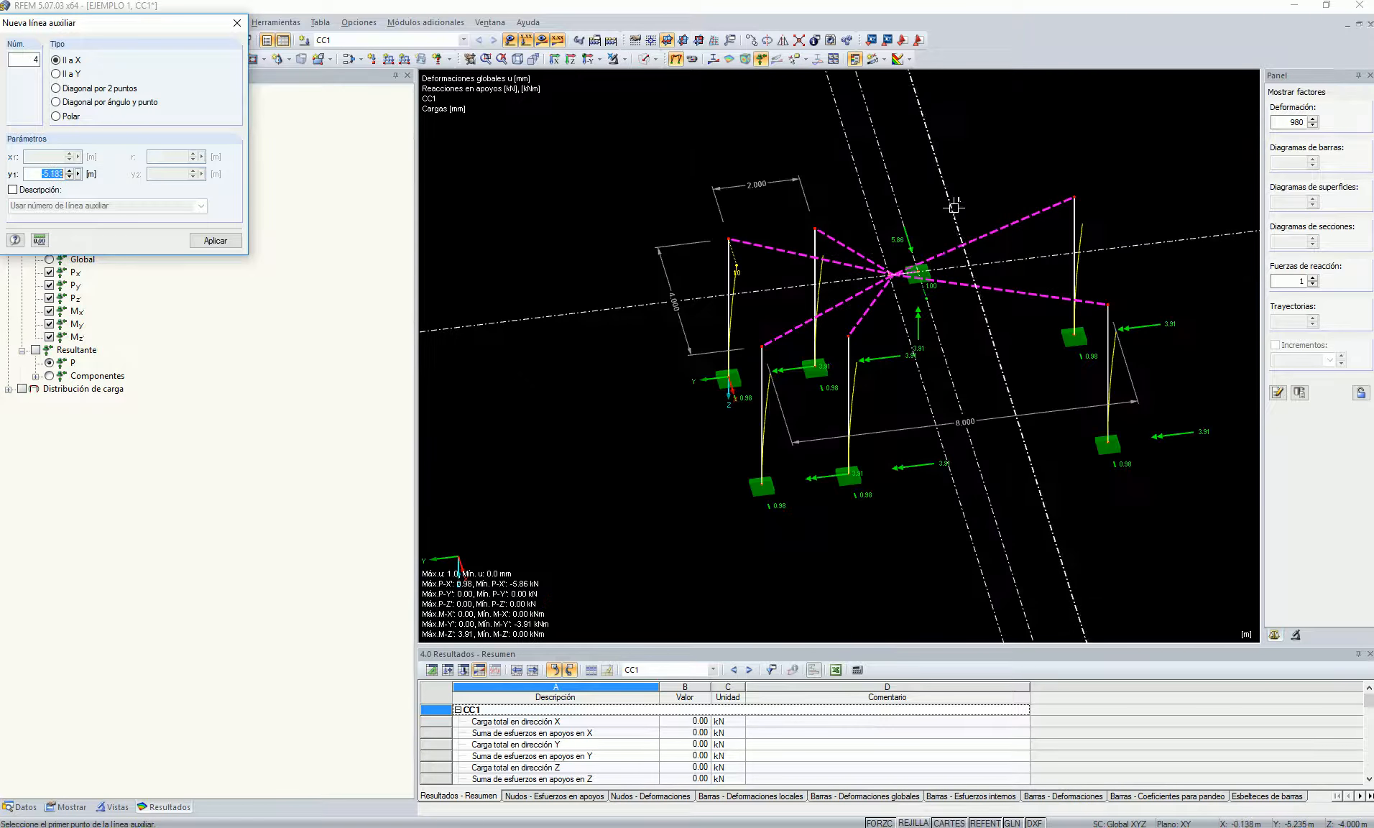
pyautogui.press('Escape')
pyautogui.moveTo(953, 195); pyautogui.dragTo(908, 236, button='middle')
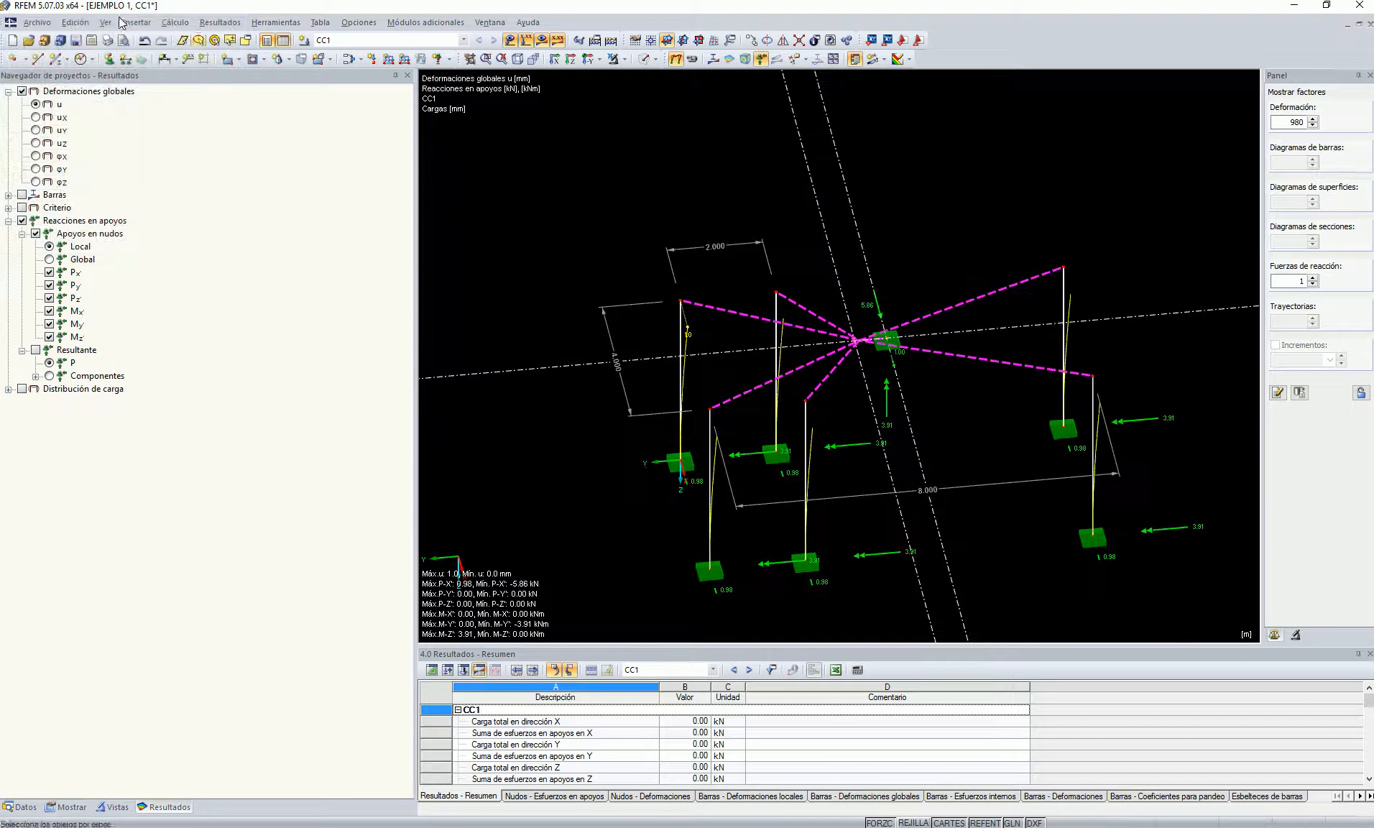
# Add a linear dimension between the copied node and central node 13, offset beyond the diaphragm's edge.
pyautogui.click(165, 59)
pyautogui.scroll(1, 853, 344)
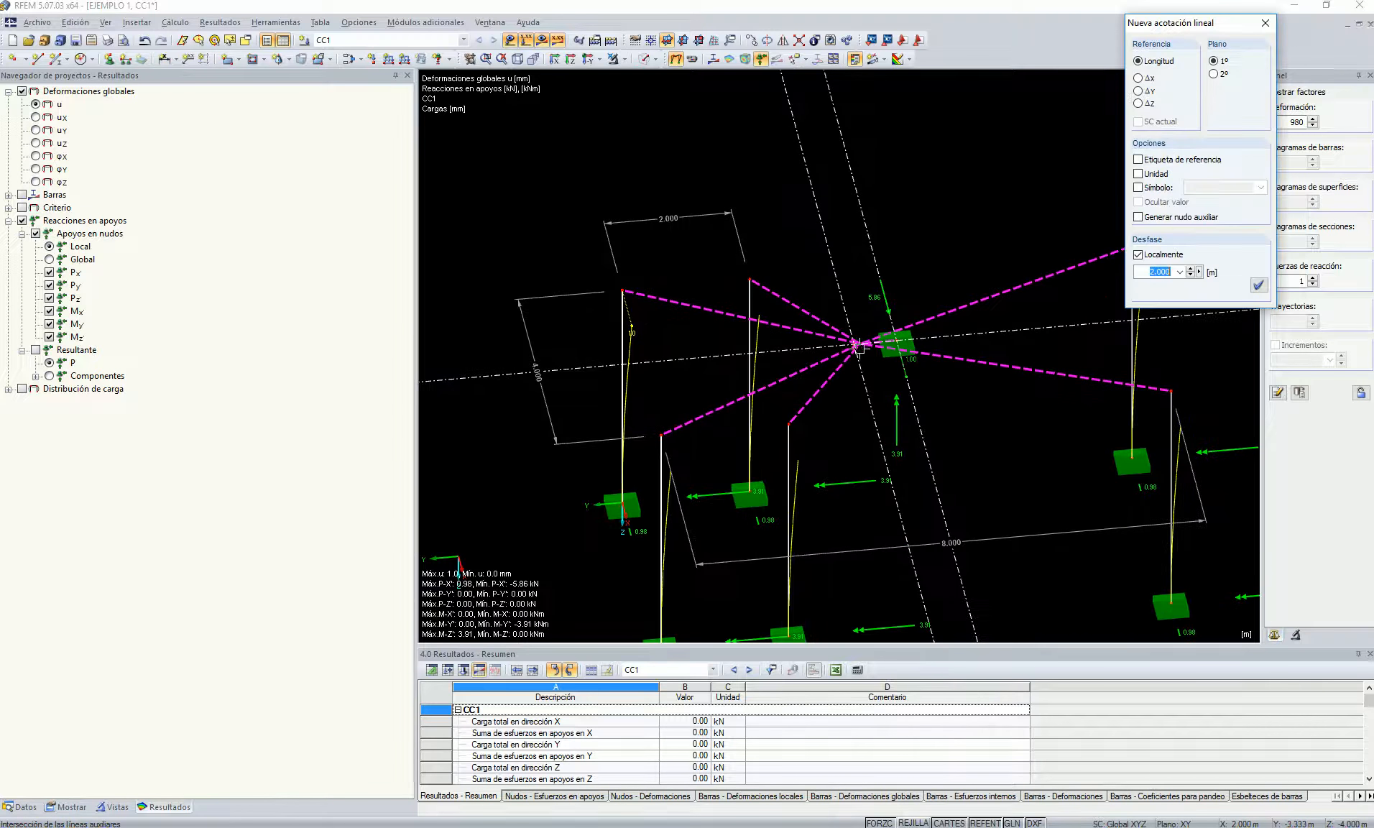
pyautogui.click(894, 337)
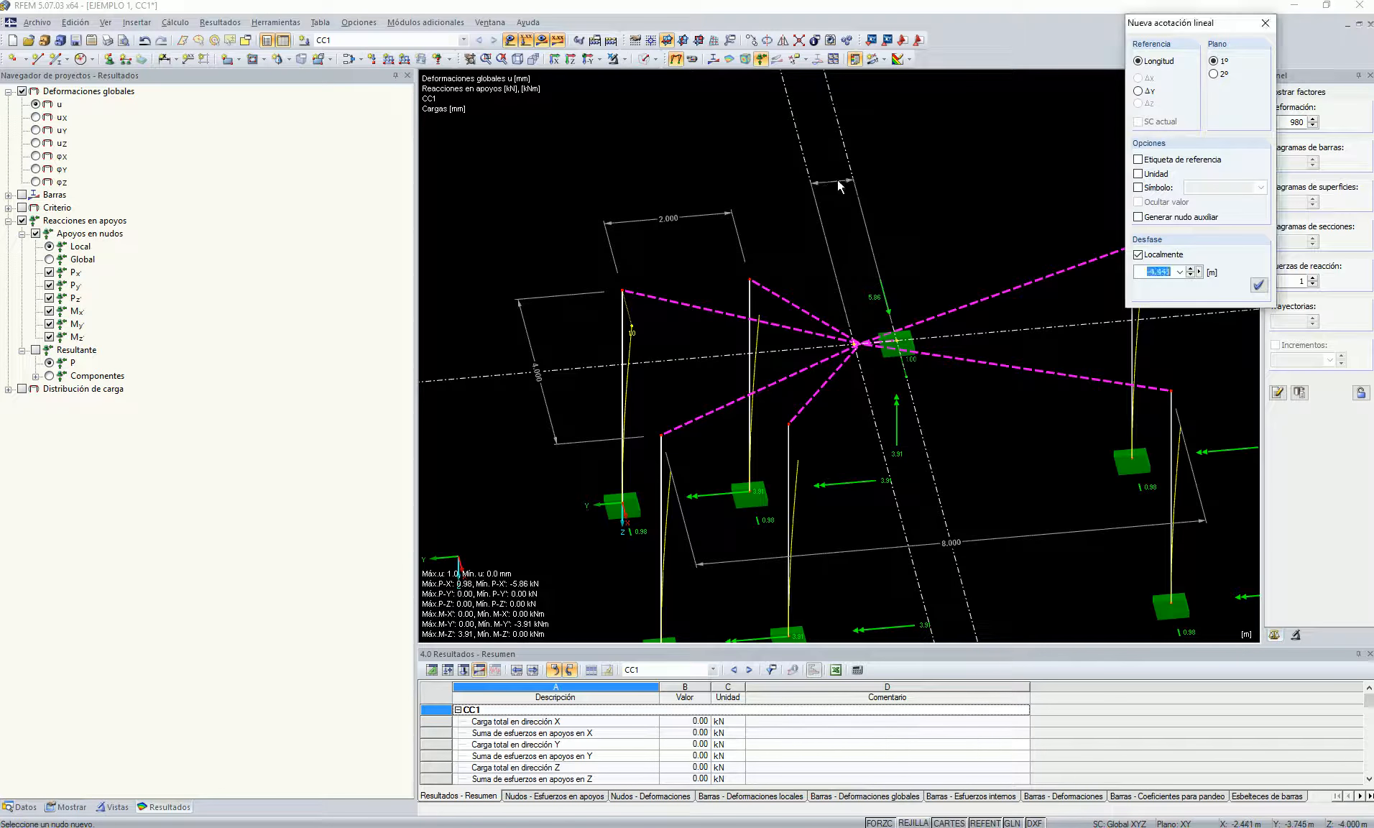
pyautogui.scroll(2, 835, 175)
pyautogui.rightClick(915, 290)
# Edit the imposed deformation at node 13 to a displacement uX of 0 and uY of 1.00 mm.
pyautogui.scroll(-2, 917, 282)
pyautogui.keyDown('ctrl'); pyautogui.moveTo(917, 282); pyautogui.dragTo(996, 404, button='middle'); pyautogui.keyUp('ctrl')
pyautogui.scroll(-2, 975, 252)
pyautogui.doubleClick(985, 422)
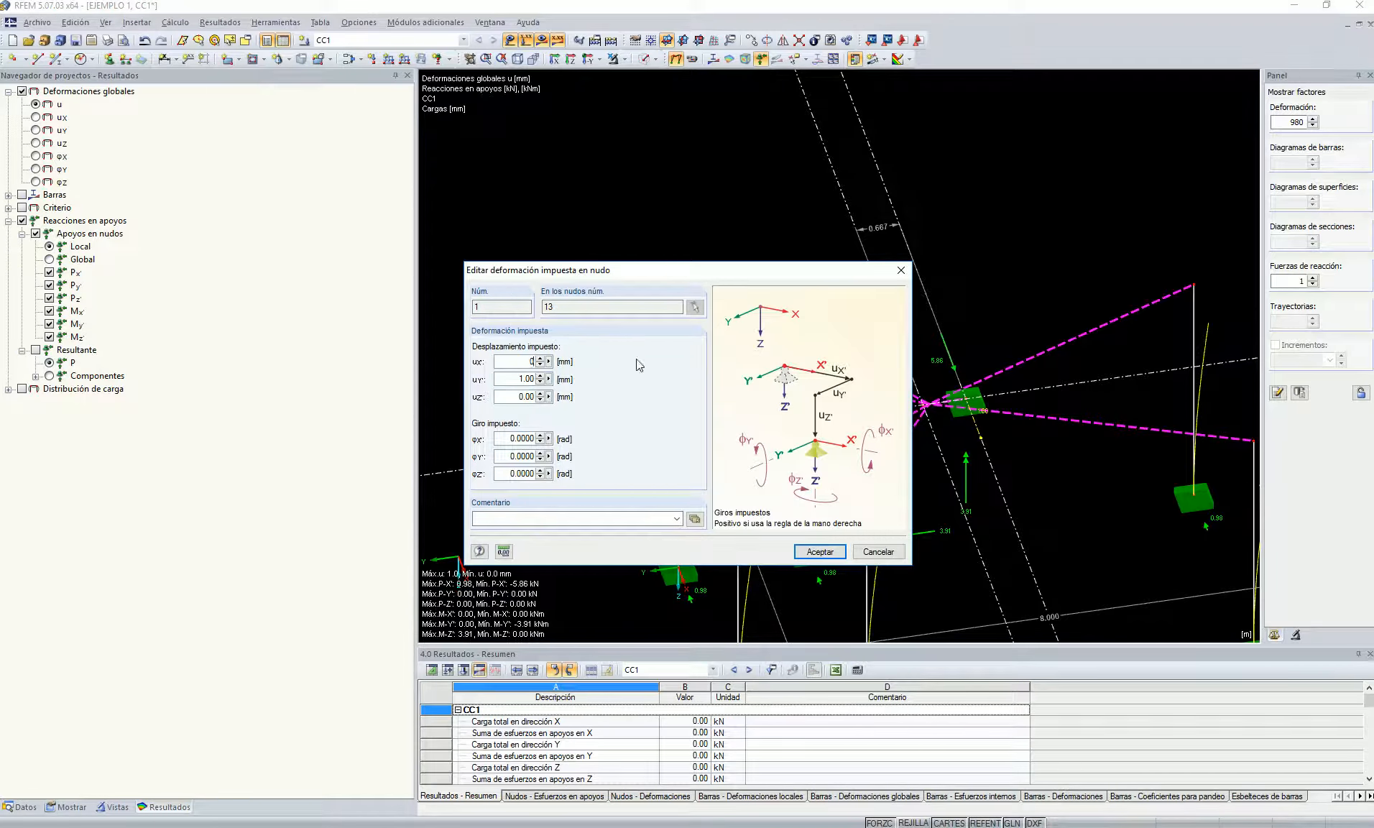
pyautogui.click(820, 551)
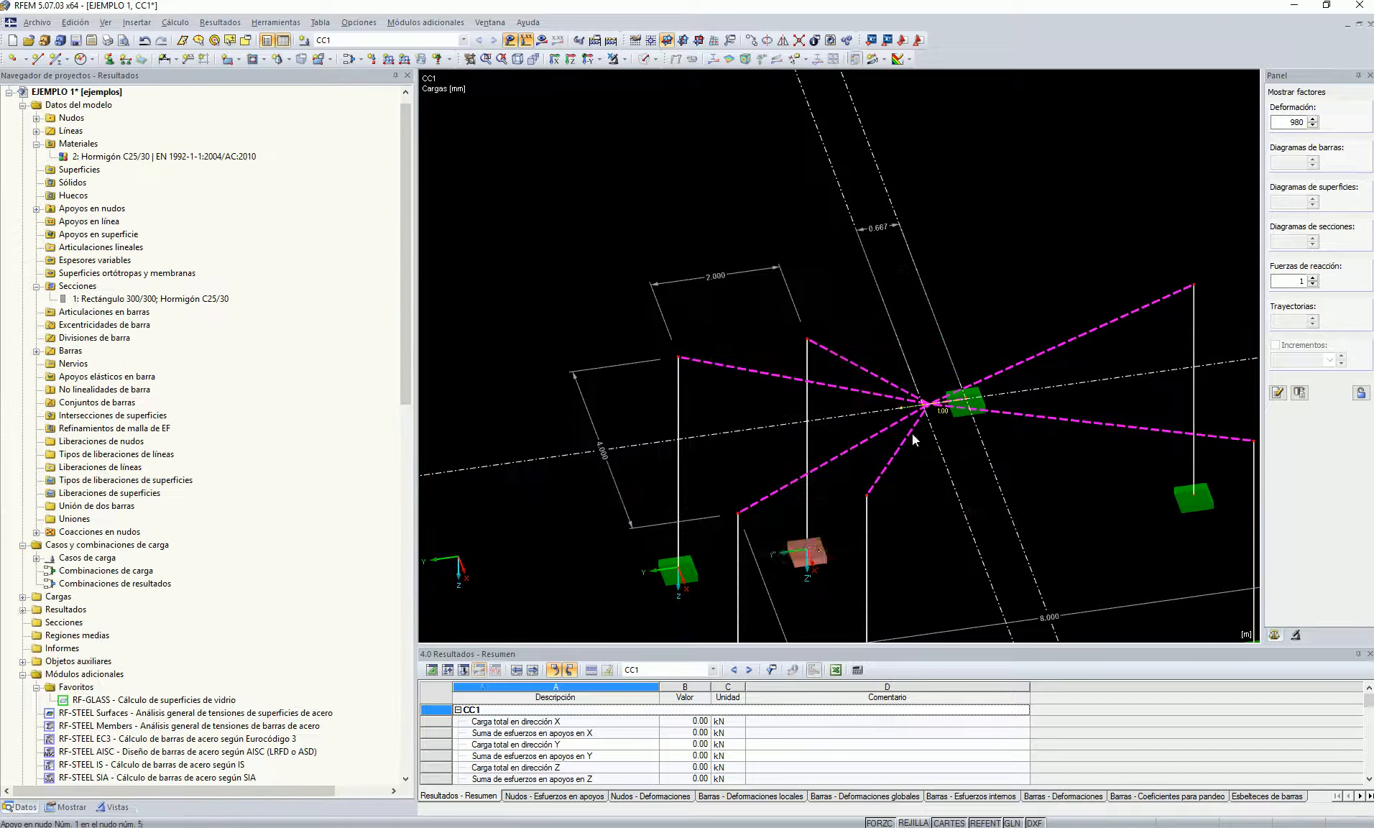
# Isolate the central diaphragm area in visibility mode and calculate load case CC1.
pyautogui.moveTo(920, 345); pyautogui.dragTo(1014, 439)
pyautogui.click(623, 60)
pyautogui.click(647, 71)
pyautogui.click(552, 43)
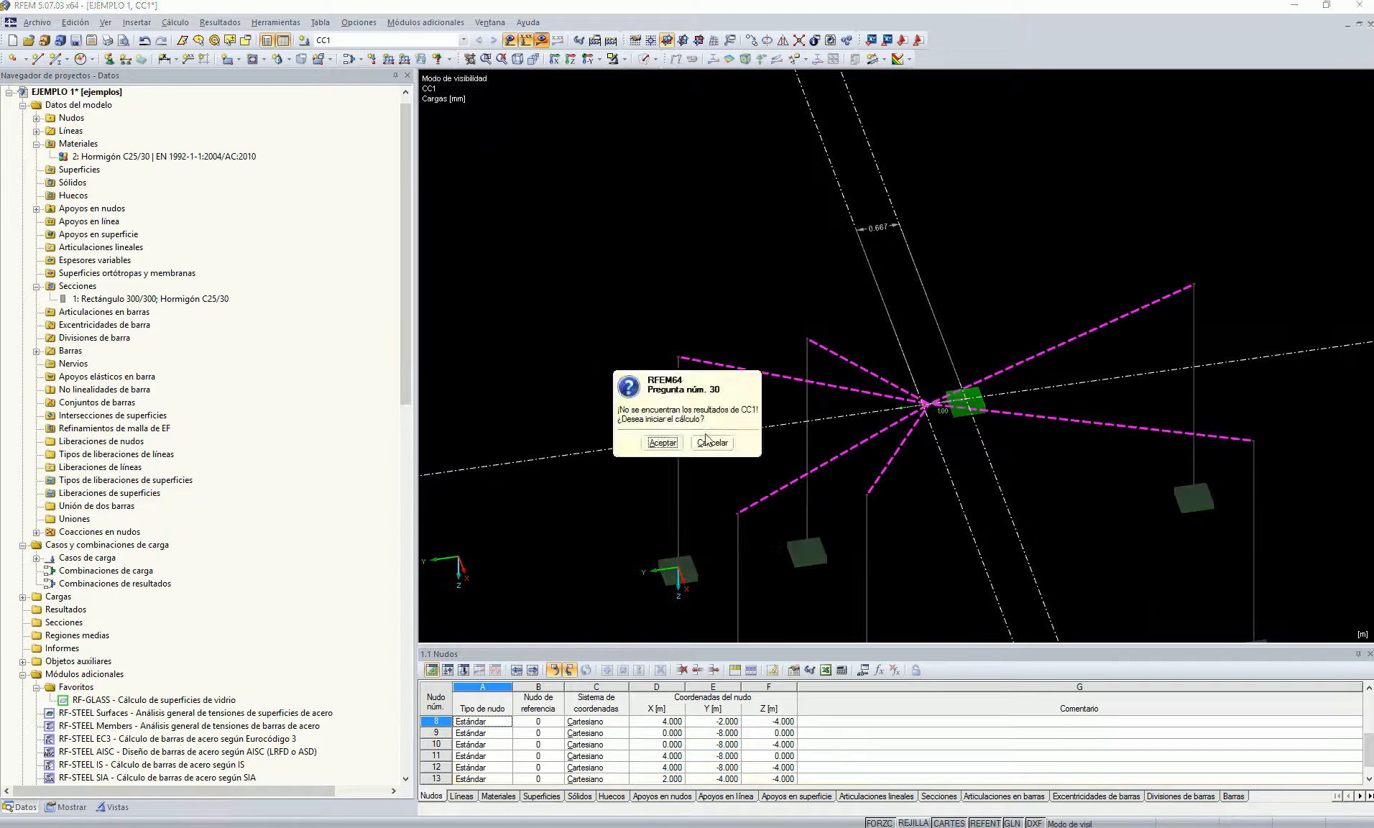
pyautogui.click(662, 445)
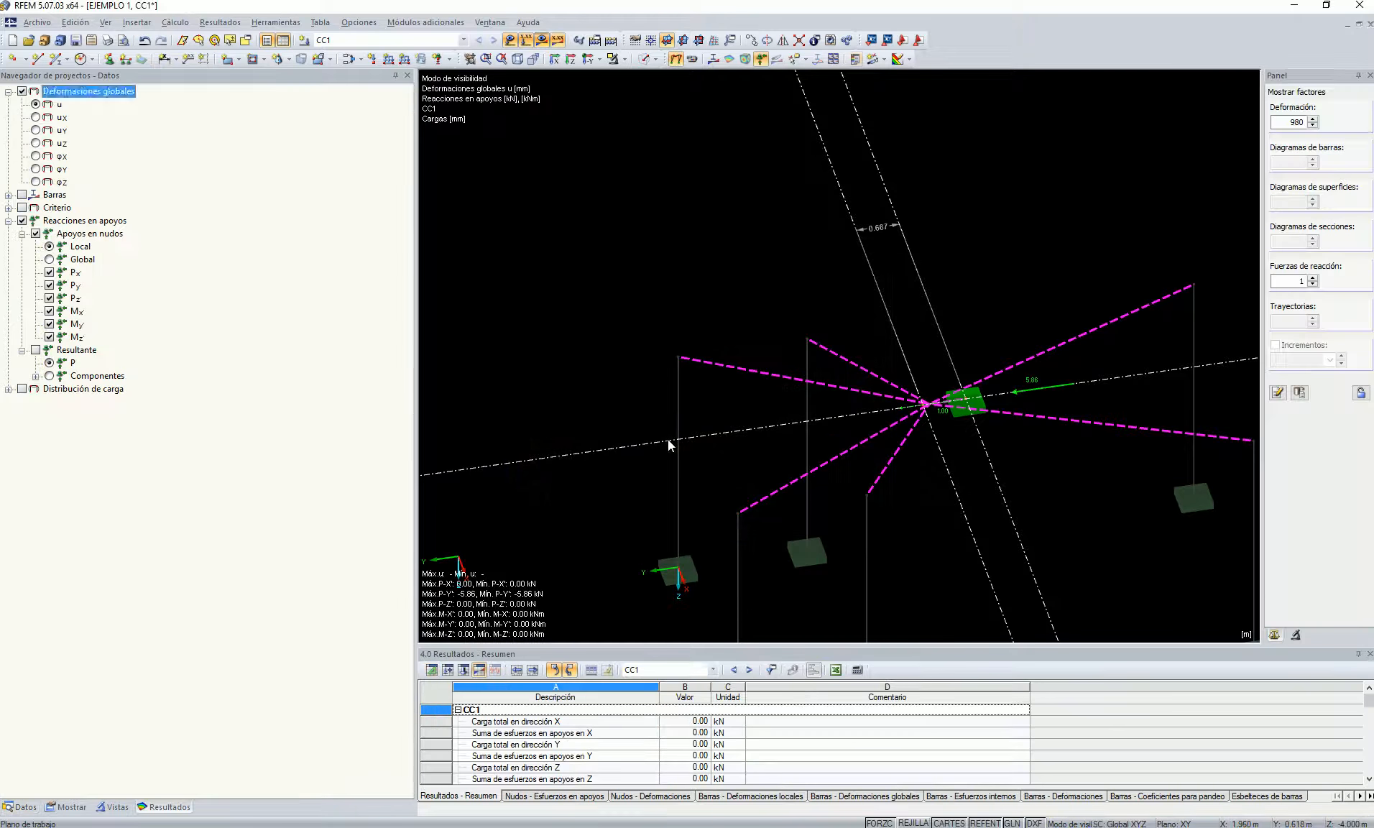
# Examine the reaction at the central support, then cancel visibility mode to view the deformation and reactions of all columns.
pyautogui.scroll(1, 1018, 409)
pyautogui.keyDown('ctrl'); pyautogui.moveTo(1040, 442); pyautogui.dragTo(945, 355, button='middle'); pyautogui.keyUp('ctrl')
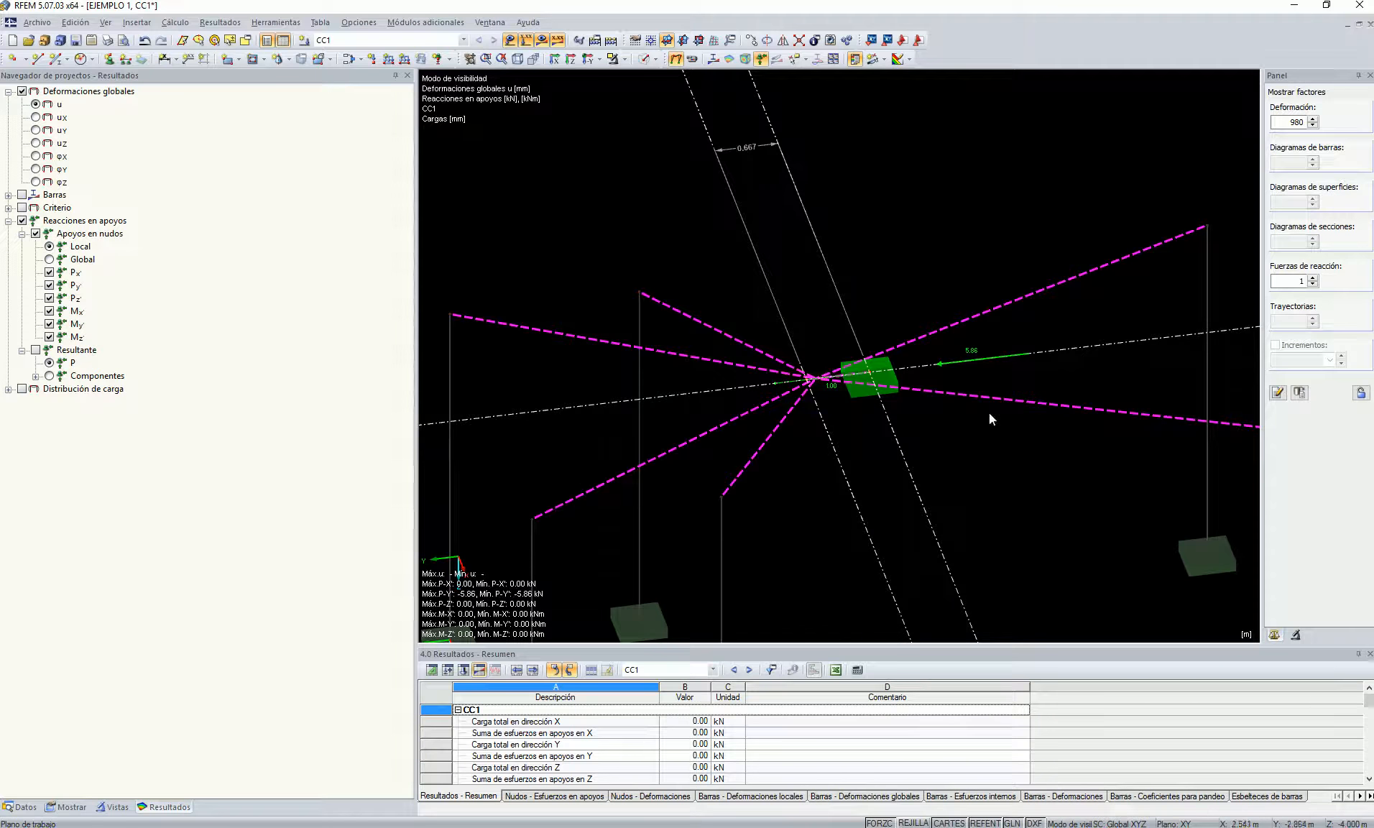
pyautogui.scroll(-3, 877, 285)
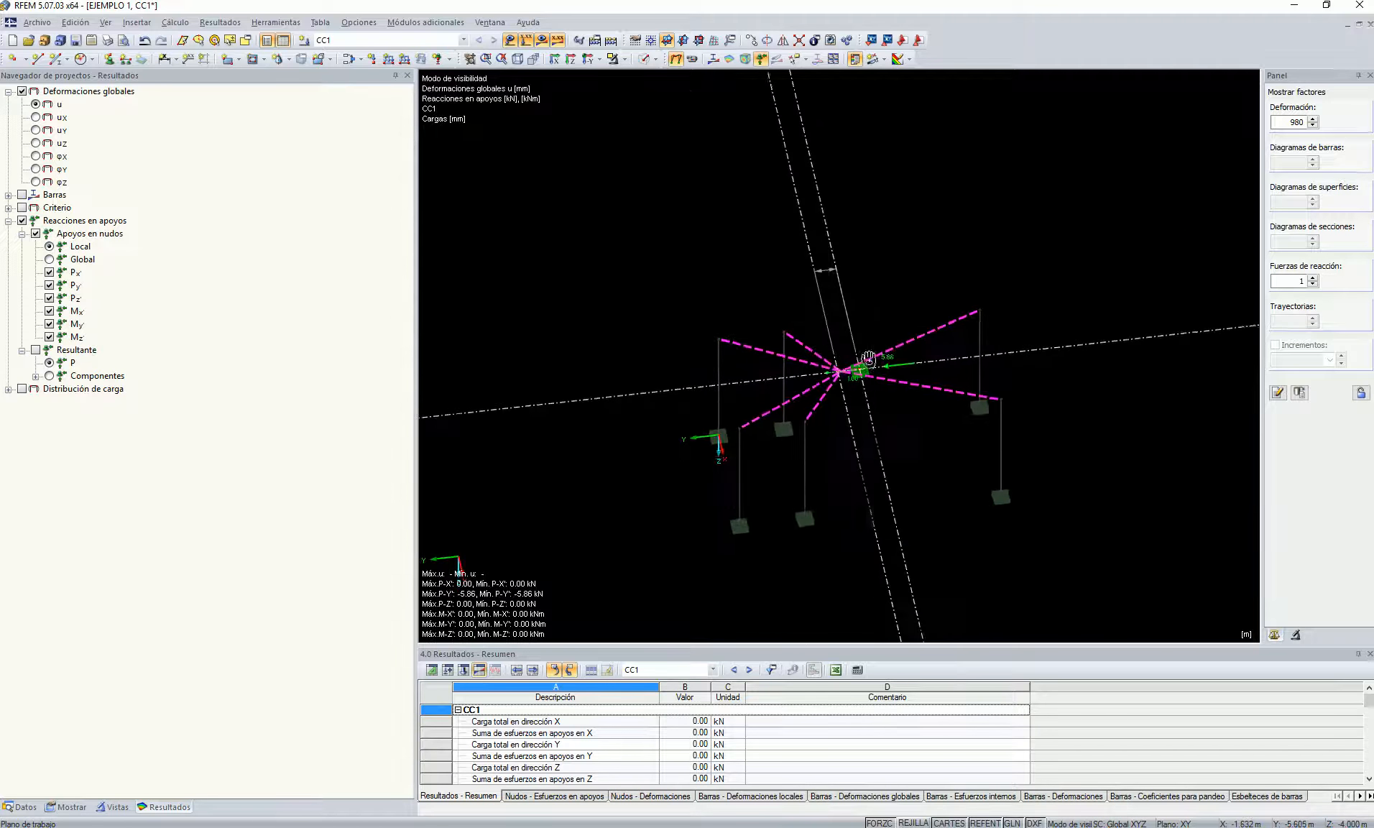
pyautogui.scroll(3, 884, 294)
pyautogui.click(625, 61)
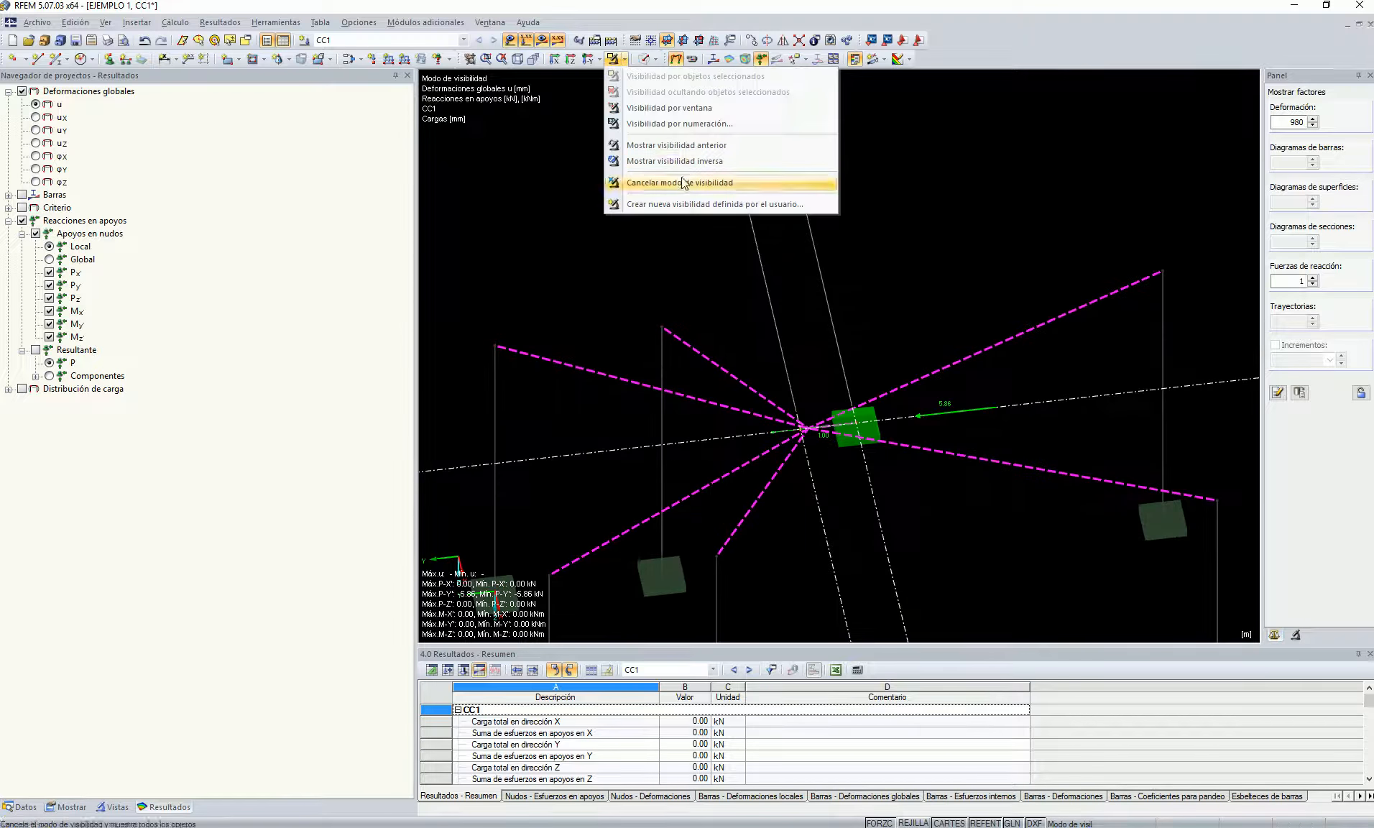
pyautogui.click(683, 183)
pyautogui.scroll(-3, 869, 323)
pyautogui.keyDown('ctrl'); pyautogui.moveTo(889, 331); pyautogui.dragTo(879, 308, button='middle'); pyautogui.keyUp('ctrl')
pyautogui.scroll(-3, 881, 306)
pyautogui.moveTo(868, 419); pyautogui.dragTo(912, 239, button='middle')
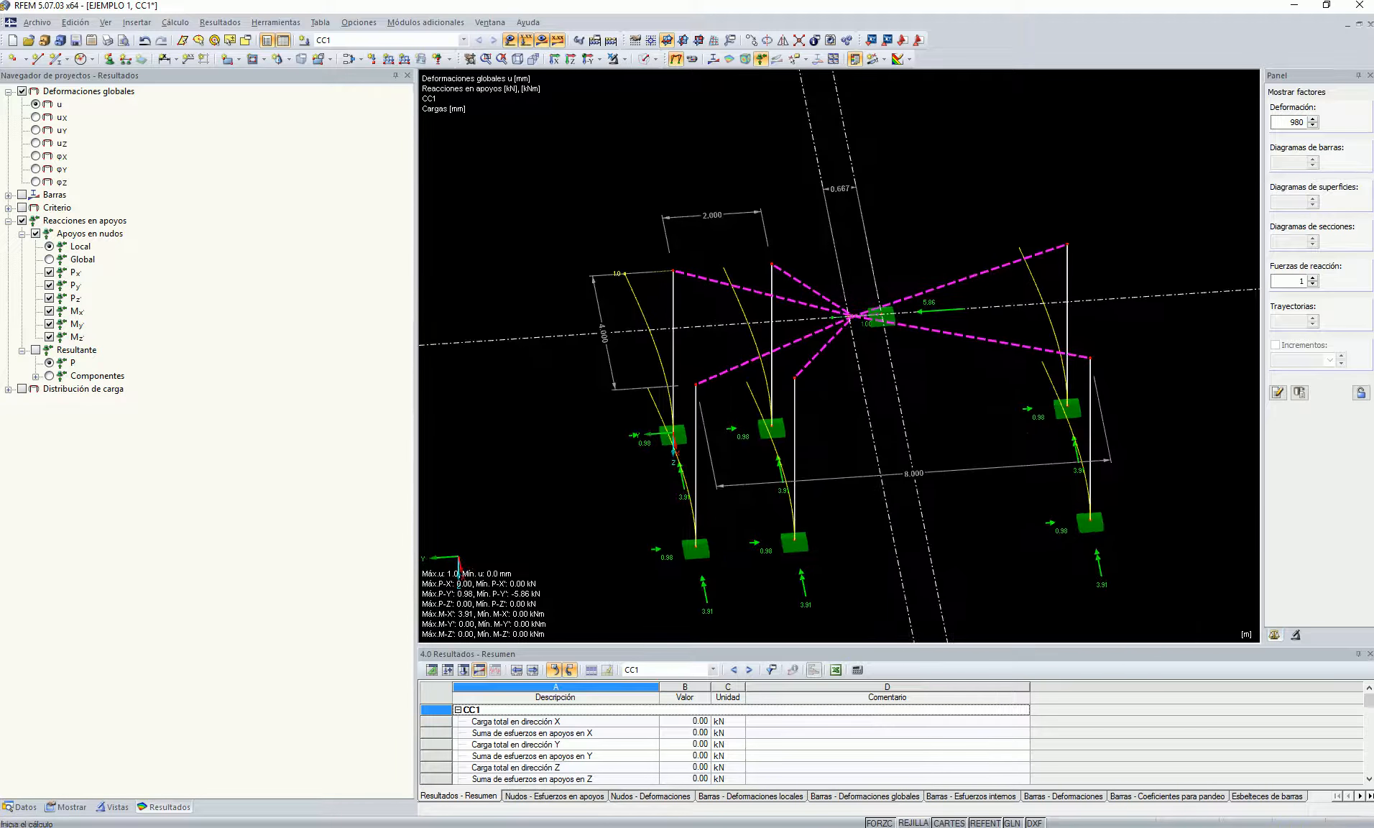
# Display the work plane grid and set its point spacing to 0.5 m in both directions.
pyautogui.click(919, 824)
pyautogui.keyDown('ctrl'); pyautogui.moveTo(876, 483); pyautogui.dragTo(838, 406, button='middle'); pyautogui.keyUp('ctrl')
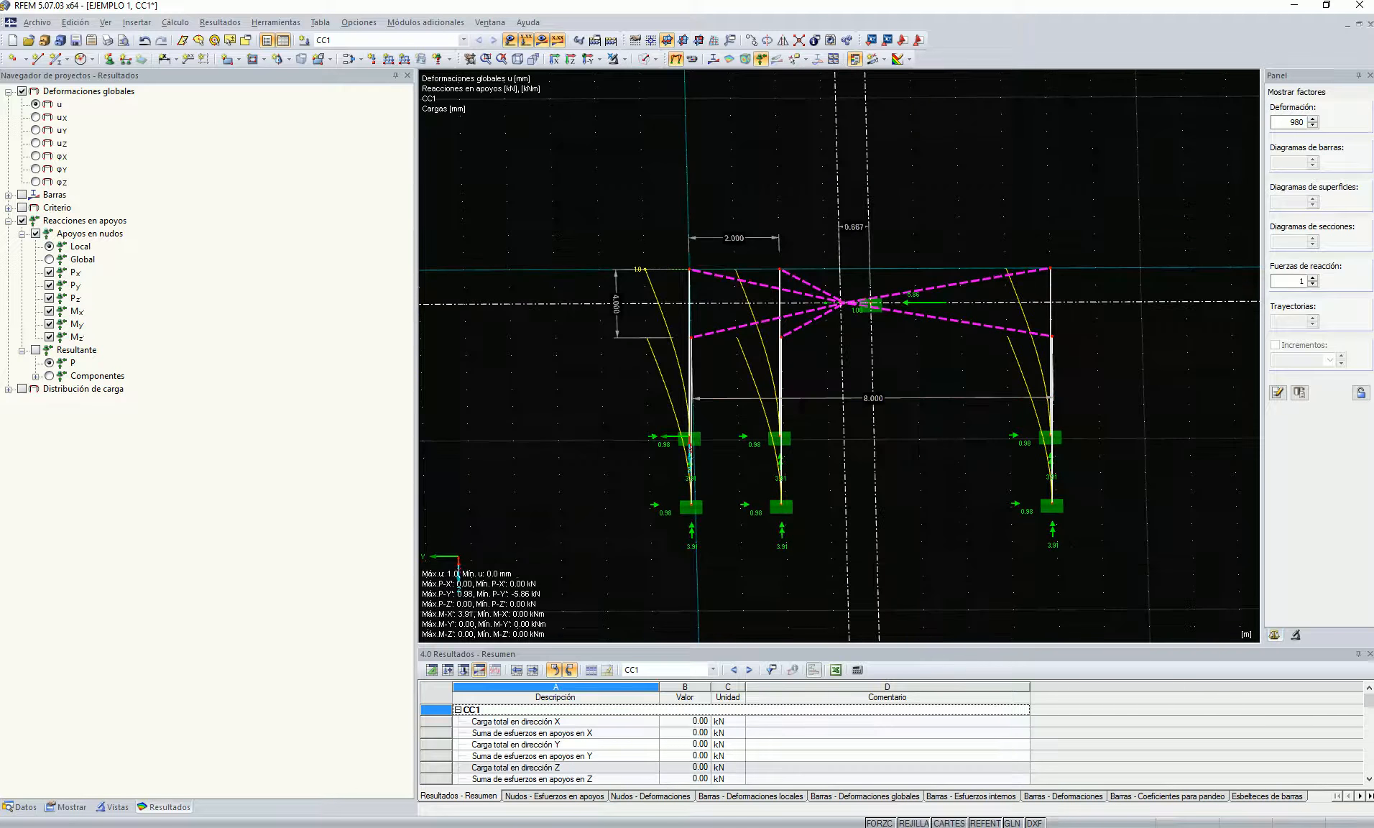
pyautogui.rightClick(913, 822)
pyautogui.click(934, 814)
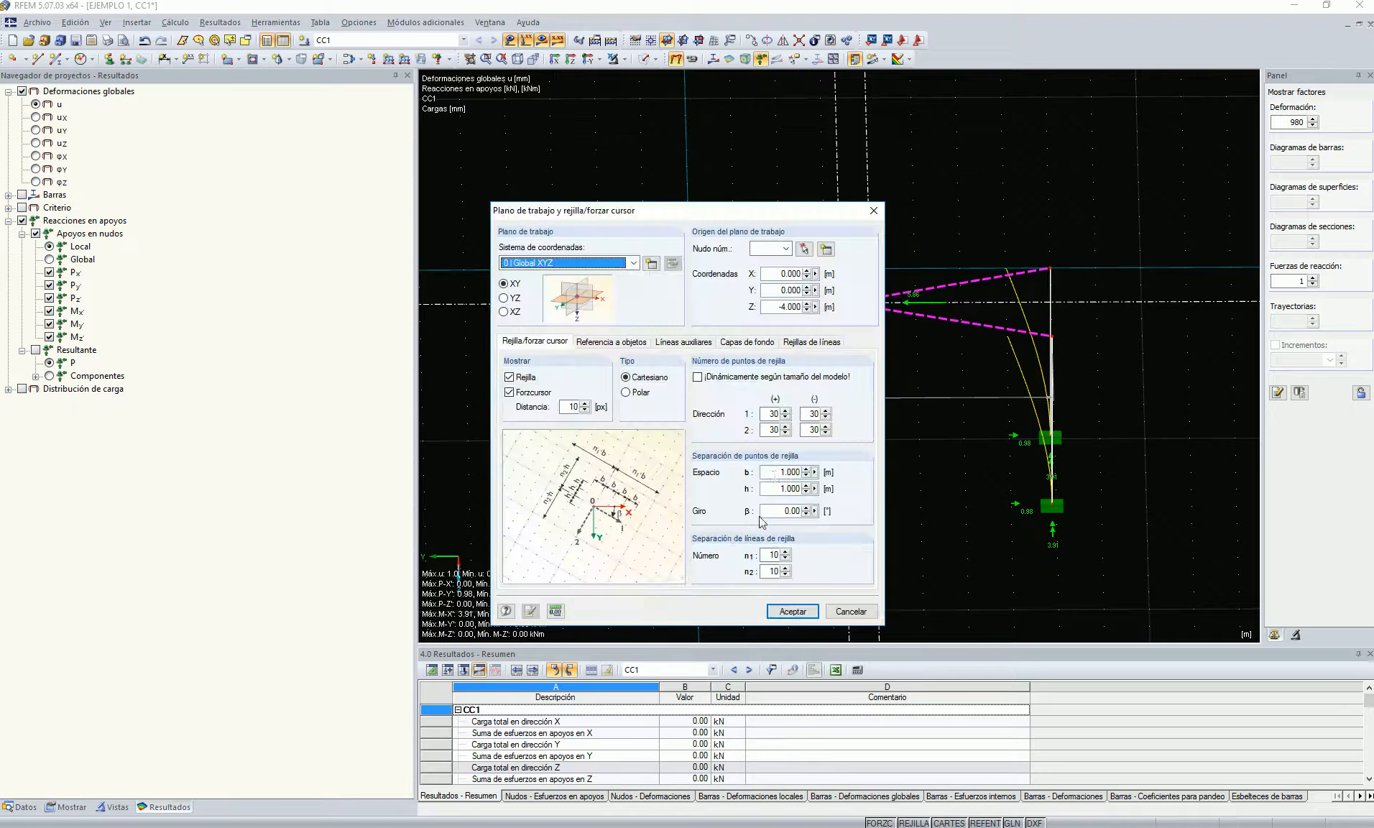
pyautogui.doubleClick(774, 472)
pyautogui.write('0.5')
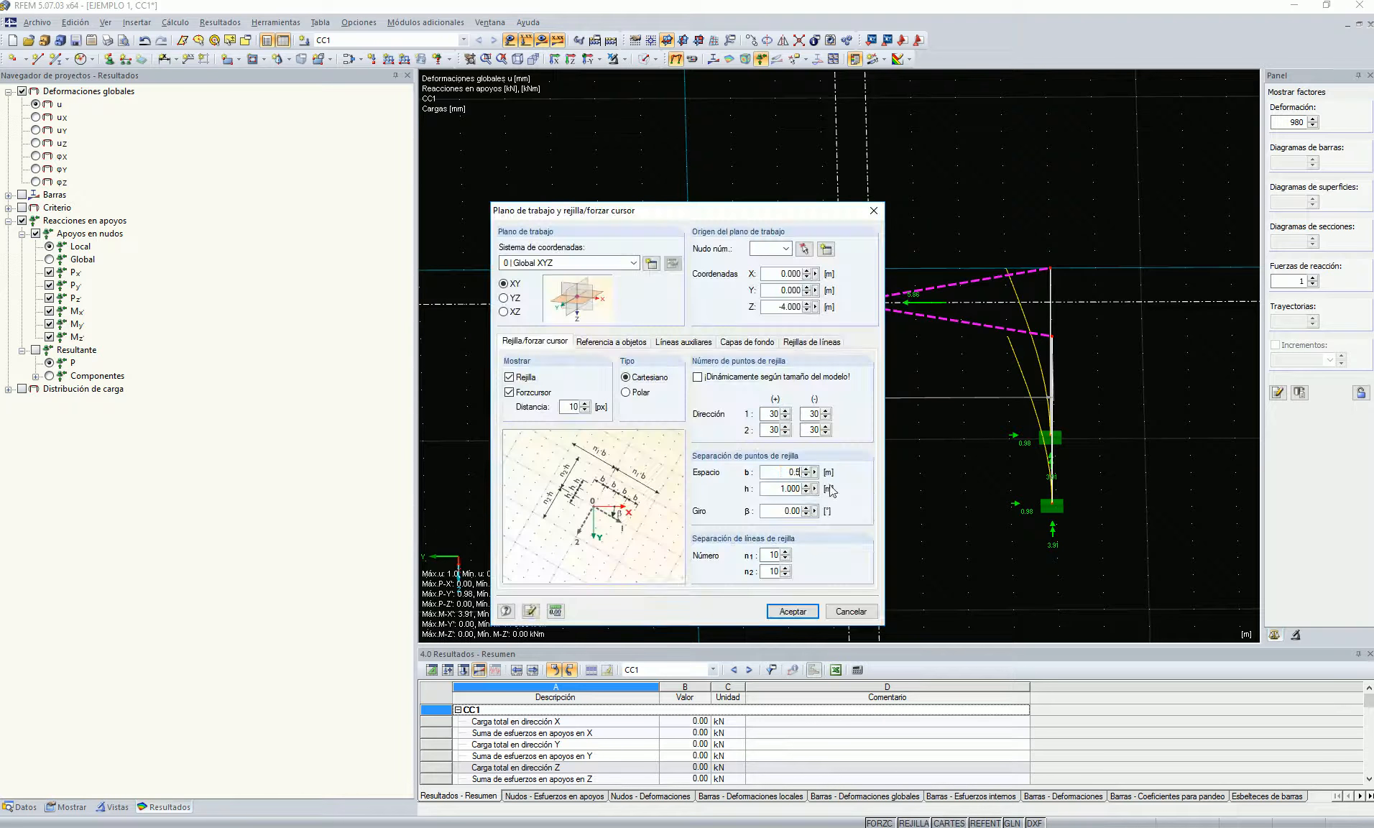
pyautogui.write('0.5')
pyautogui.click(796, 614)
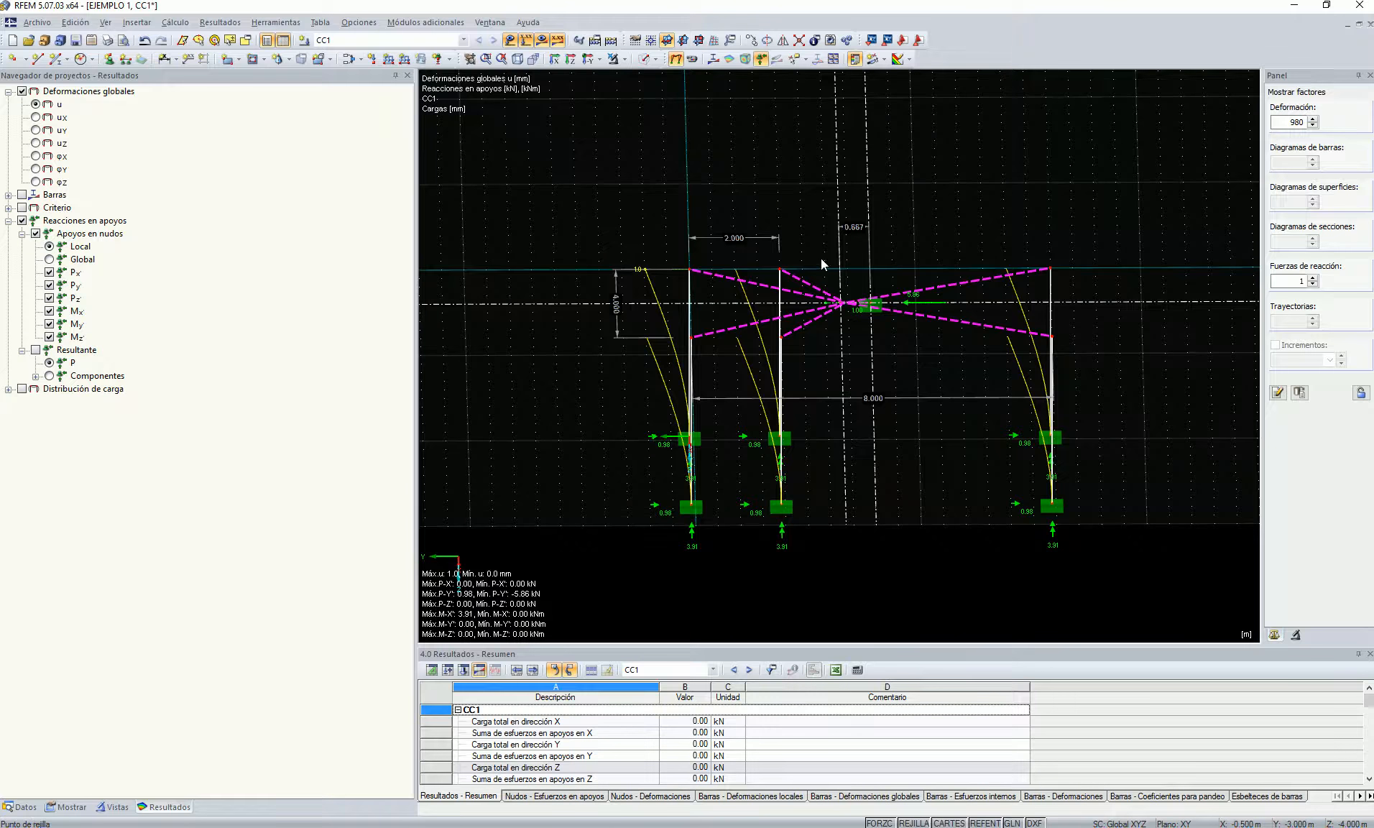
# Delete the diaphragm constraint and the support at the central node.
pyautogui.scroll(1, 819, 259)
pyautogui.keyDown('ctrl'); pyautogui.moveTo(882, 406); pyautogui.dragTo(931, 528, button='middle'); pyautogui.keyUp('ctrl')
pyautogui.scroll(2, 846, 375)
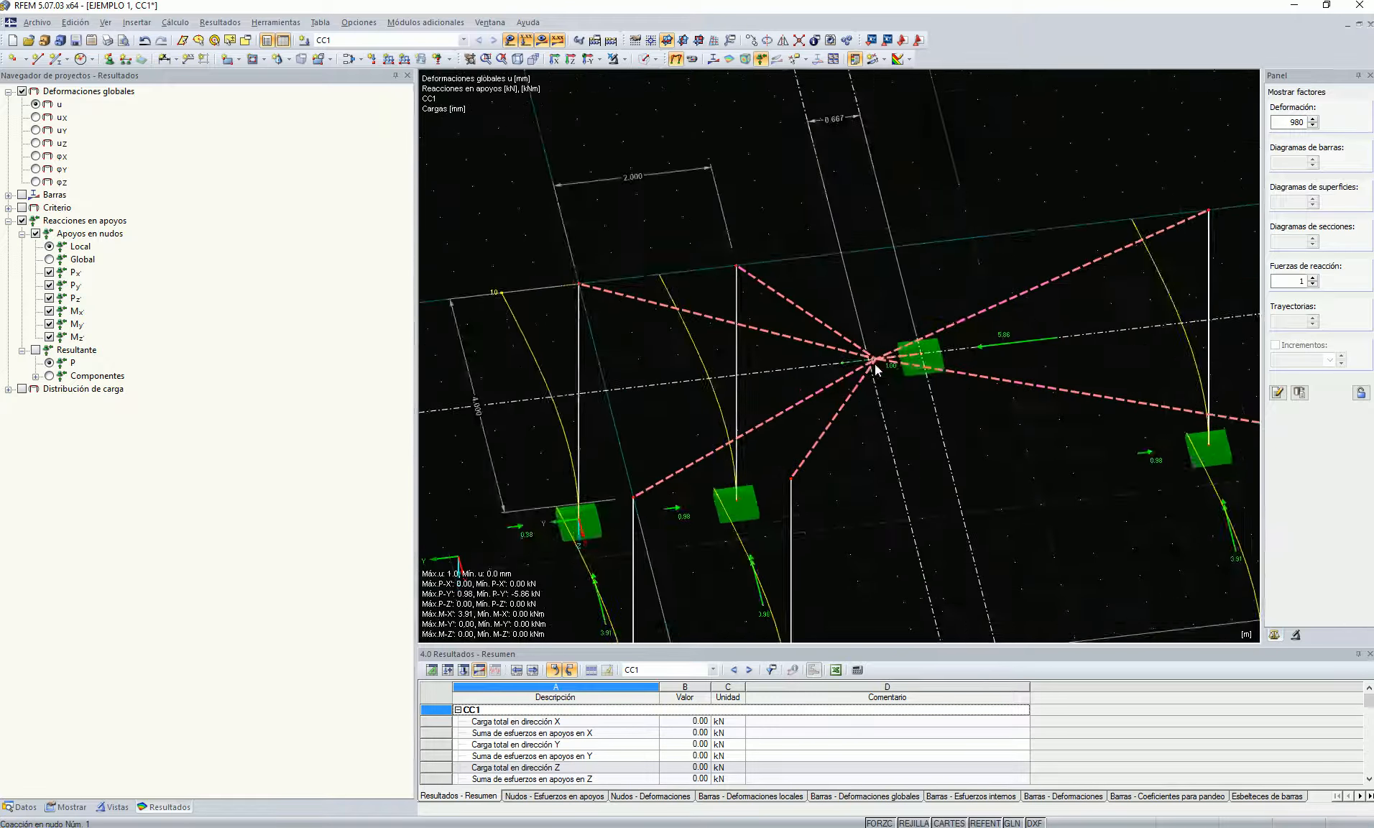
pyautogui.scroll(2, 874, 363)
pyautogui.click(917, 358)
pyautogui.press('Delete')
pyautogui.click(966, 372)
pyautogui.press('Delete')
# Move the two middle columns with their supports to Y = -0.5 m beside the first pair, undoing an initial copy attempt.
pyautogui.scroll(-5, 892, 353)
pyautogui.keyDown('ctrl'); pyautogui.moveTo(894, 353); pyautogui.dragTo(819, 267, button='middle'); pyautogui.keyUp('ctrl')
pyautogui.moveTo(782, 250); pyautogui.dragTo(831, 565)
pyautogui.keyDown('ctrl'); pyautogui.moveTo(839, 538); pyautogui.dragTo(831, 431, button='middle'); pyautogui.keyUp('ctrl')
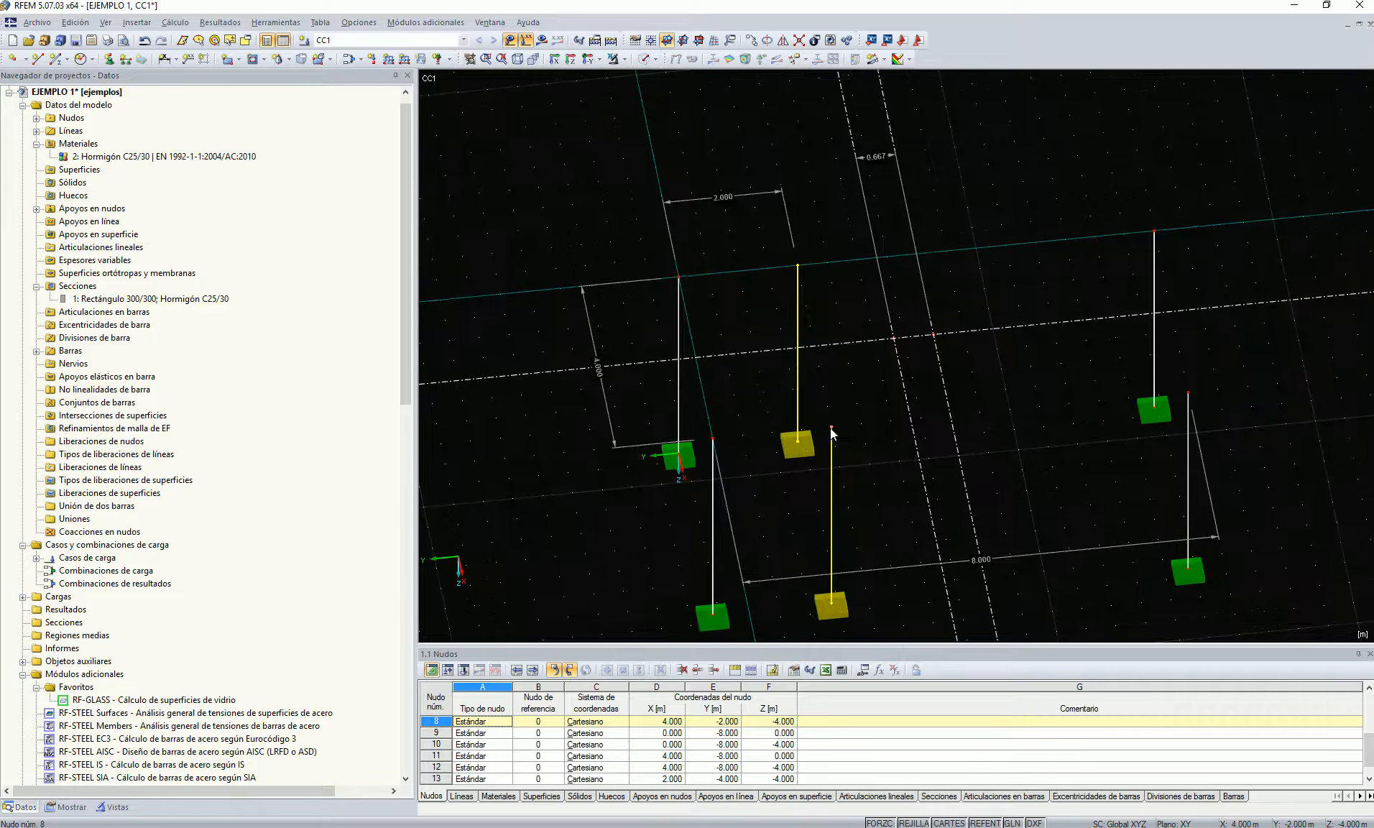
pyautogui.moveTo(832, 431)
pyautogui.keyDown('ctrl'); pyautogui.moveTo(832, 430); pyautogui.dragTo(744, 435); pyautogui.keyUp('ctrl')
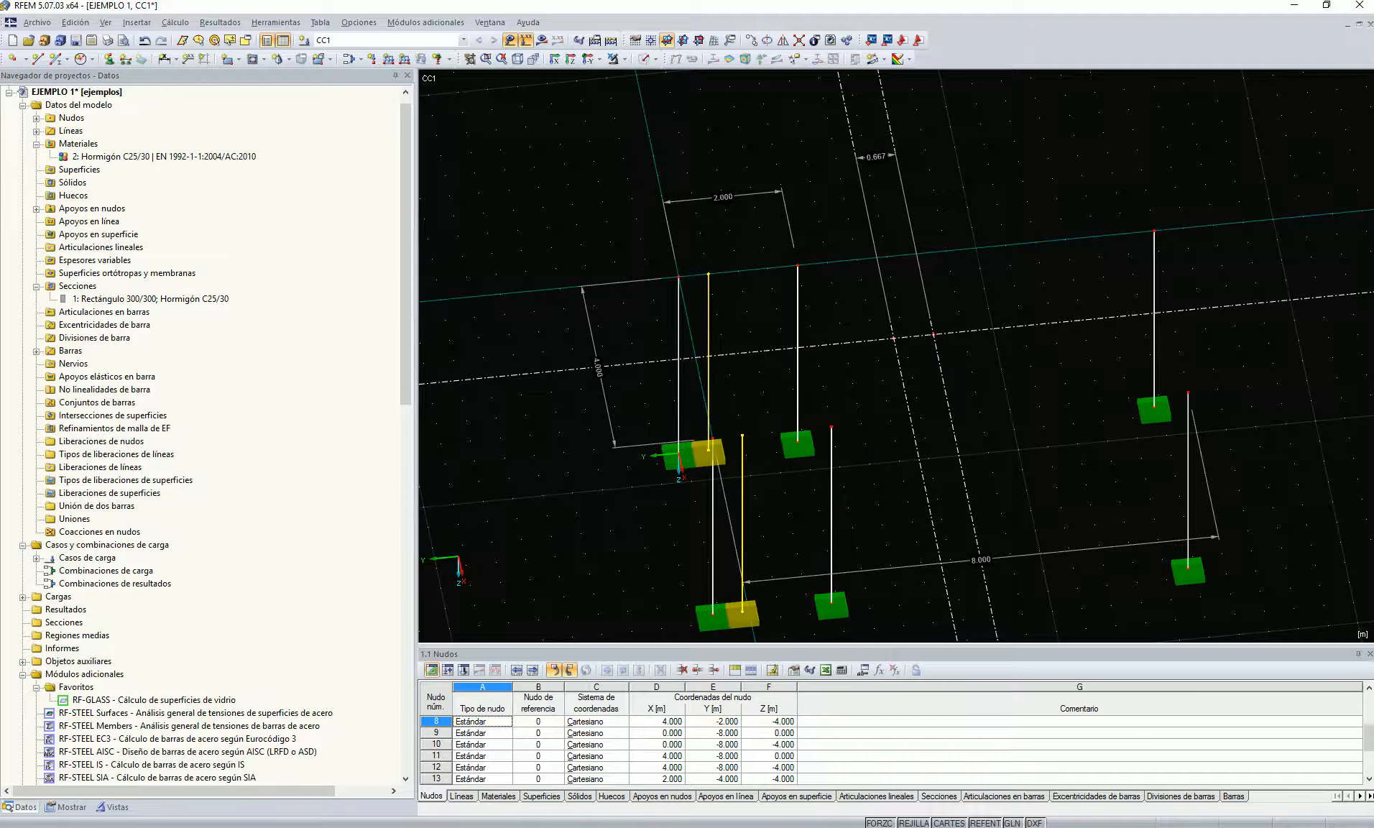
pyautogui.click(144, 41)
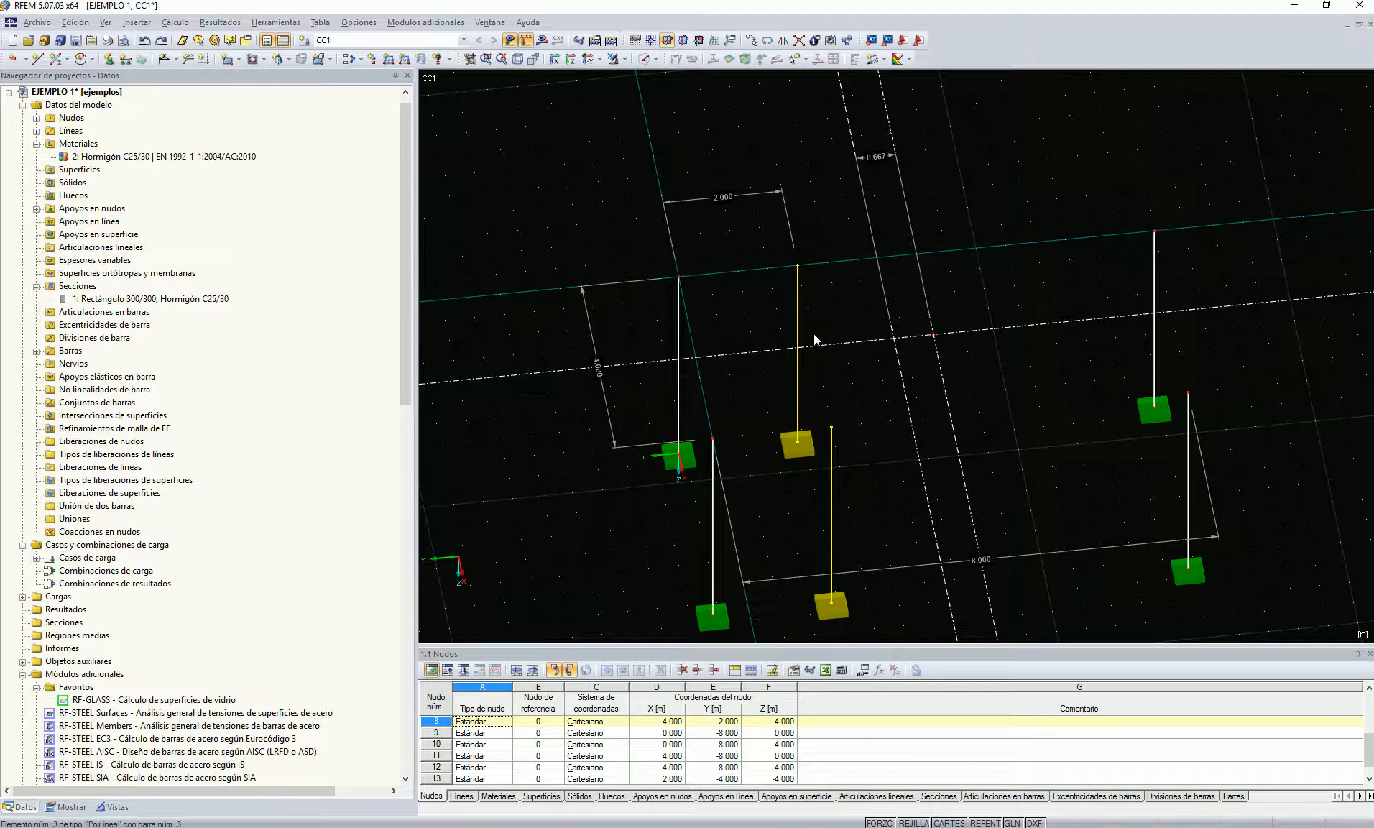
pyautogui.moveTo(833, 430); pyautogui.dragTo(744, 432)
pyautogui.click(853, 411)
# Inspect the new column layout in solid rendering and return to the wireframe display.
pyautogui.keyDown('ctrl'); pyautogui.moveTo(852, 411); pyautogui.dragTo(820, 384, button='middle'); pyautogui.keyUp('ctrl')
pyautogui.click(654, 59)
pyautogui.click(670, 99)
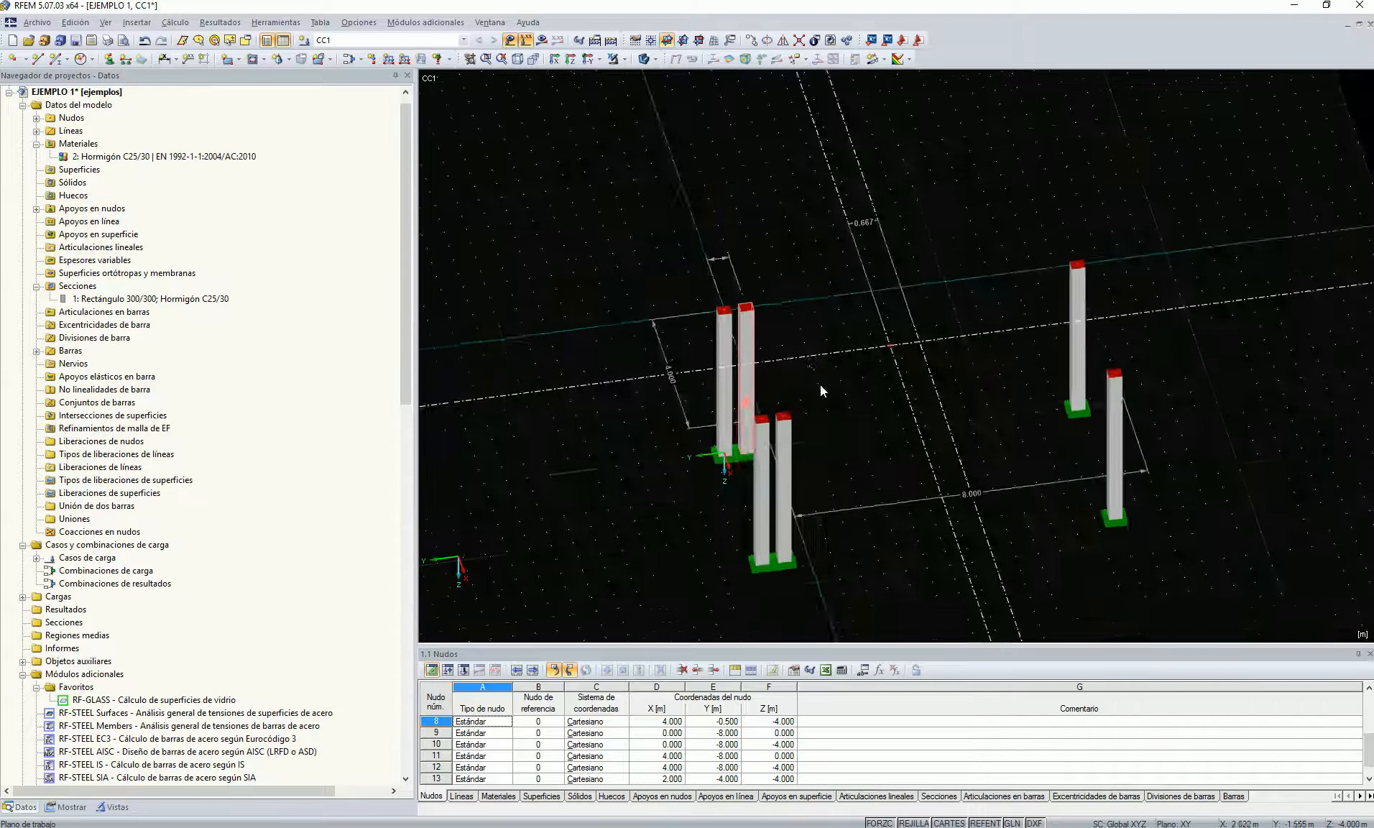
pyautogui.scroll(4, 819, 388)
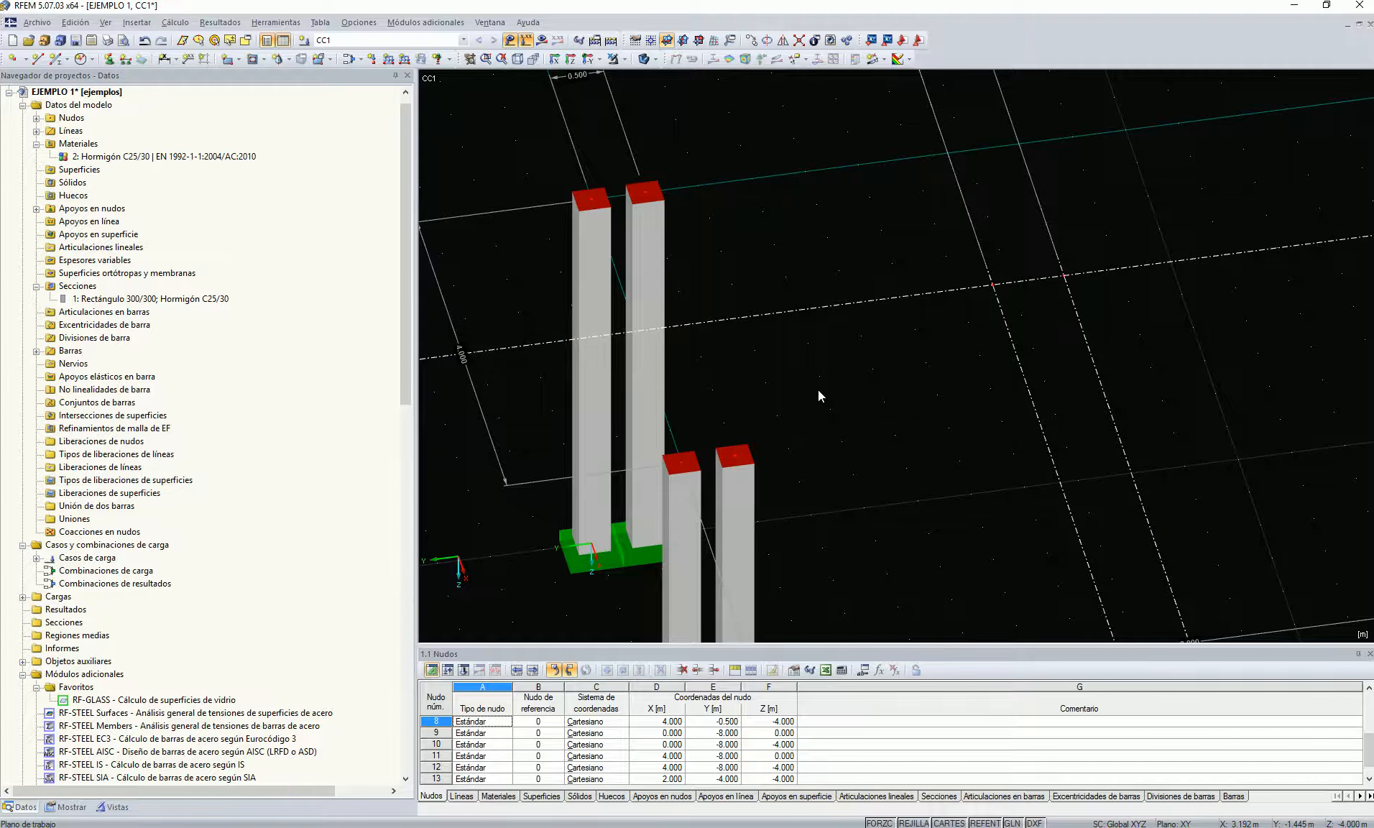
pyautogui.scroll(-2, 818, 390)
pyautogui.scroll(-2, 807, 429)
pyautogui.moveTo(808, 433); pyautogui.dragTo(818, 358, button='middle')
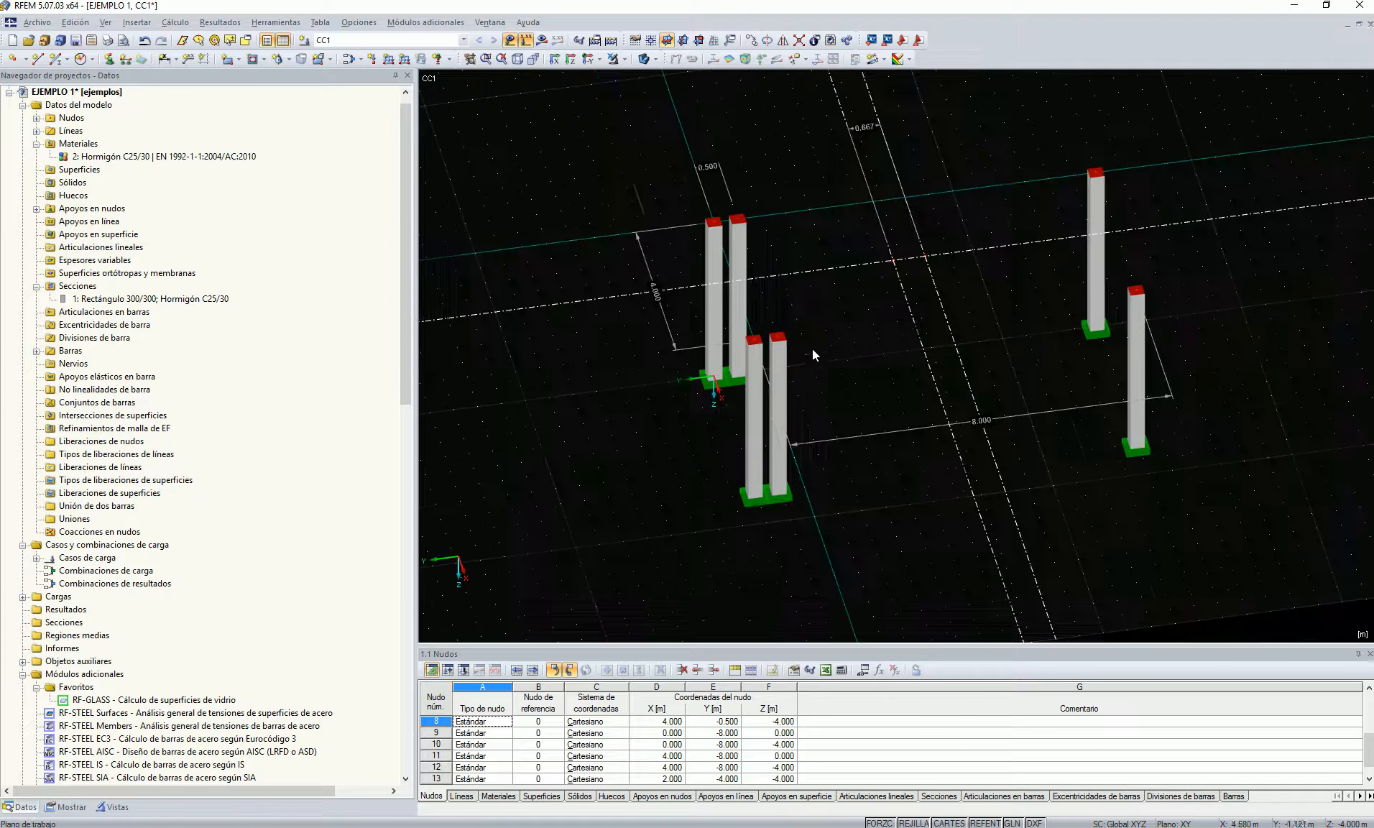
pyautogui.click(654, 61)
pyautogui.click(676, 80)
pyautogui.moveTo(895, 244); pyautogui.dragTo(852, 359, button='middle')
pyautogui.scroll(-3, 851, 359)
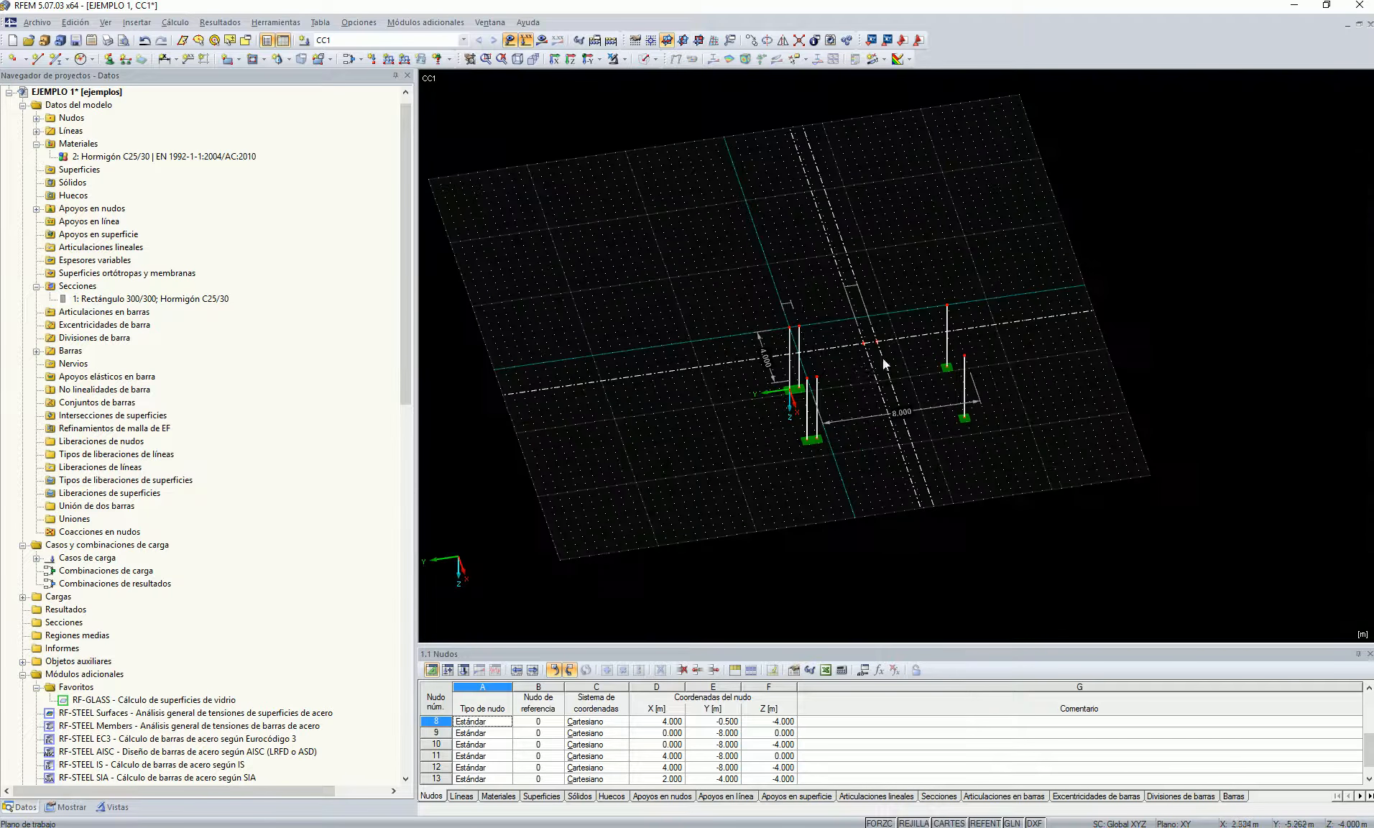
pyautogui.scroll(3, 859, 367)
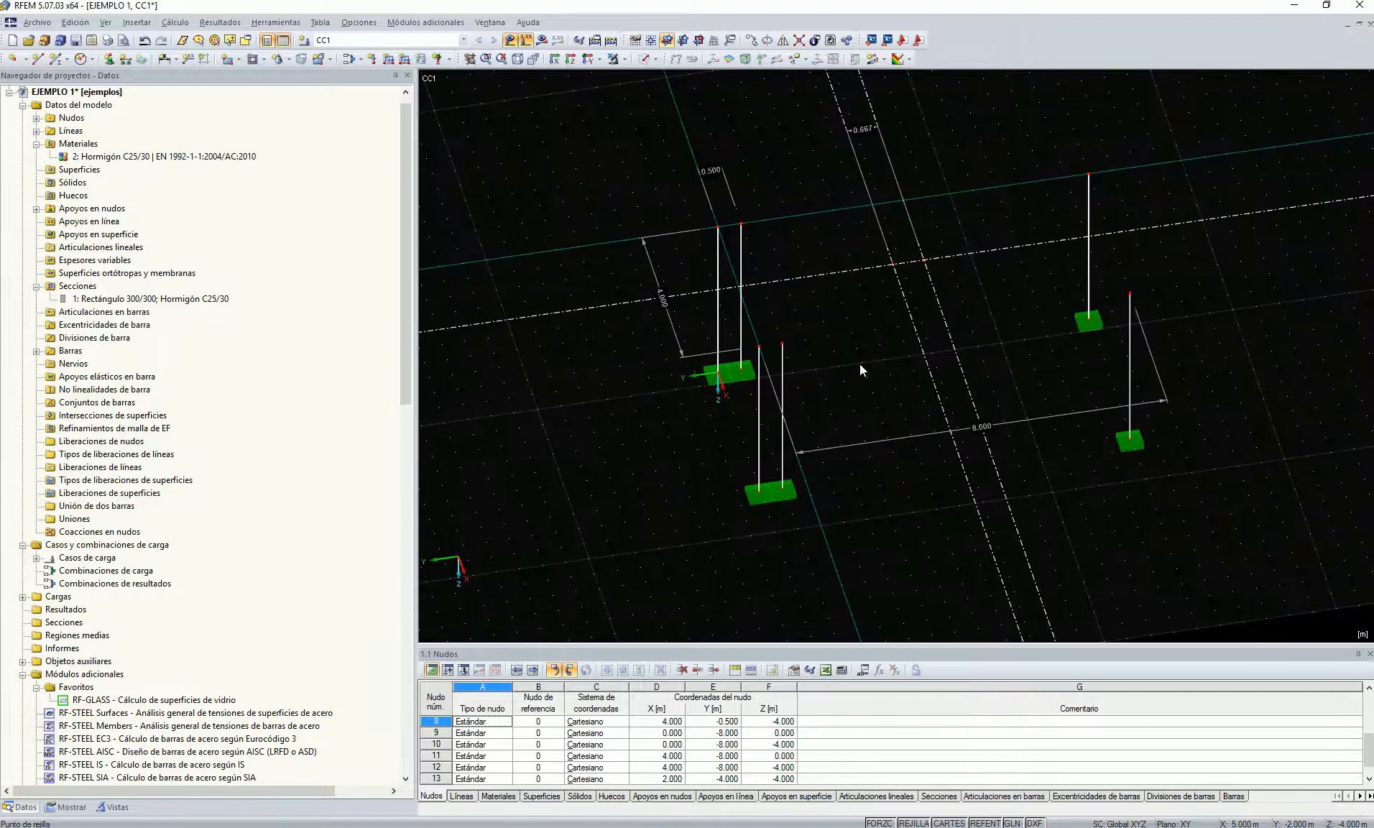
# Create a diaphragm constraint in the XY plane on the column heads and central nodes 2,4,6,8,10,12-14.
pyautogui.keyDown('ctrl'); pyautogui.moveTo(846, 338); pyautogui.dragTo(696, 159, button='middle'); pyautogui.keyUp('ctrl')
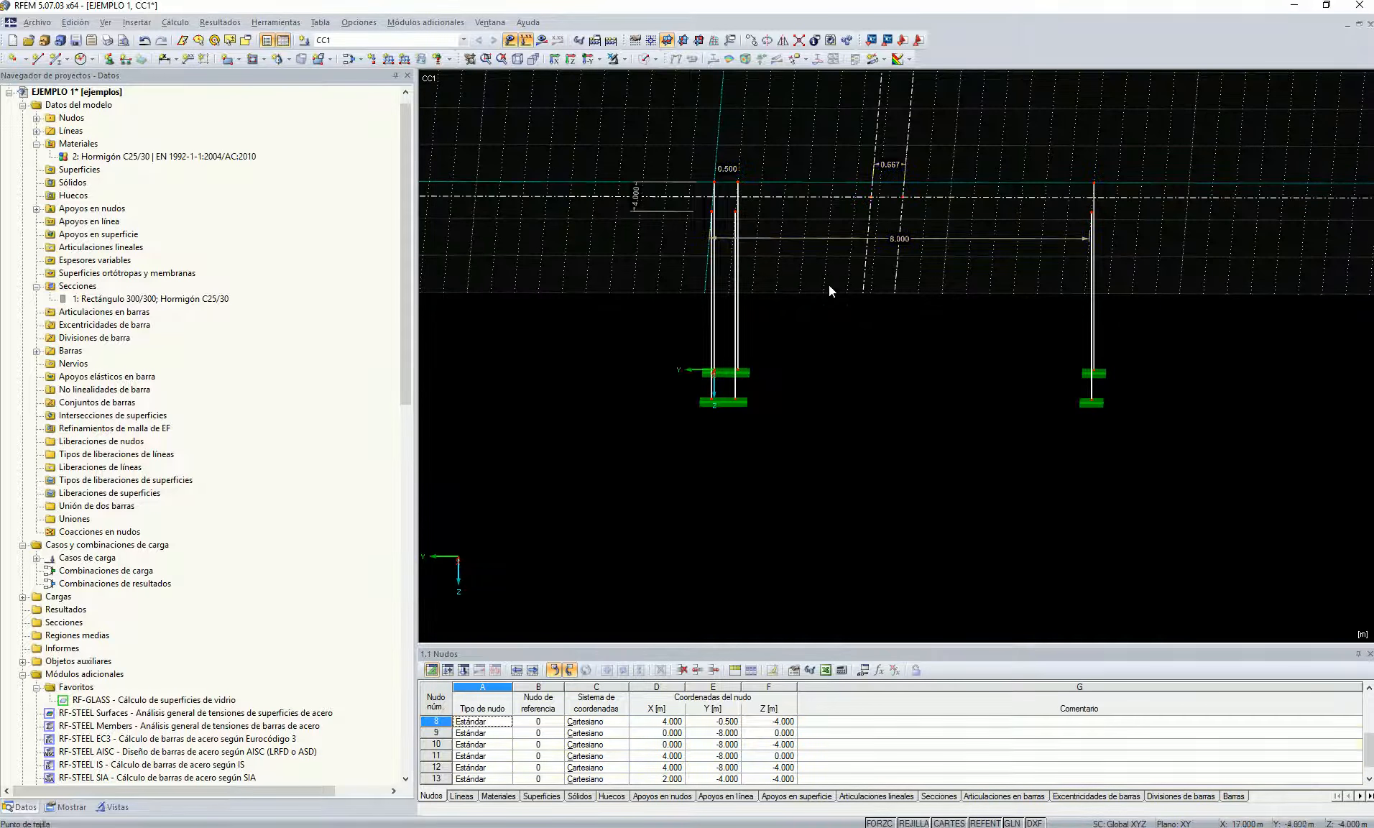
pyautogui.rightClick(84, 532)
pyautogui.click(115, 546)
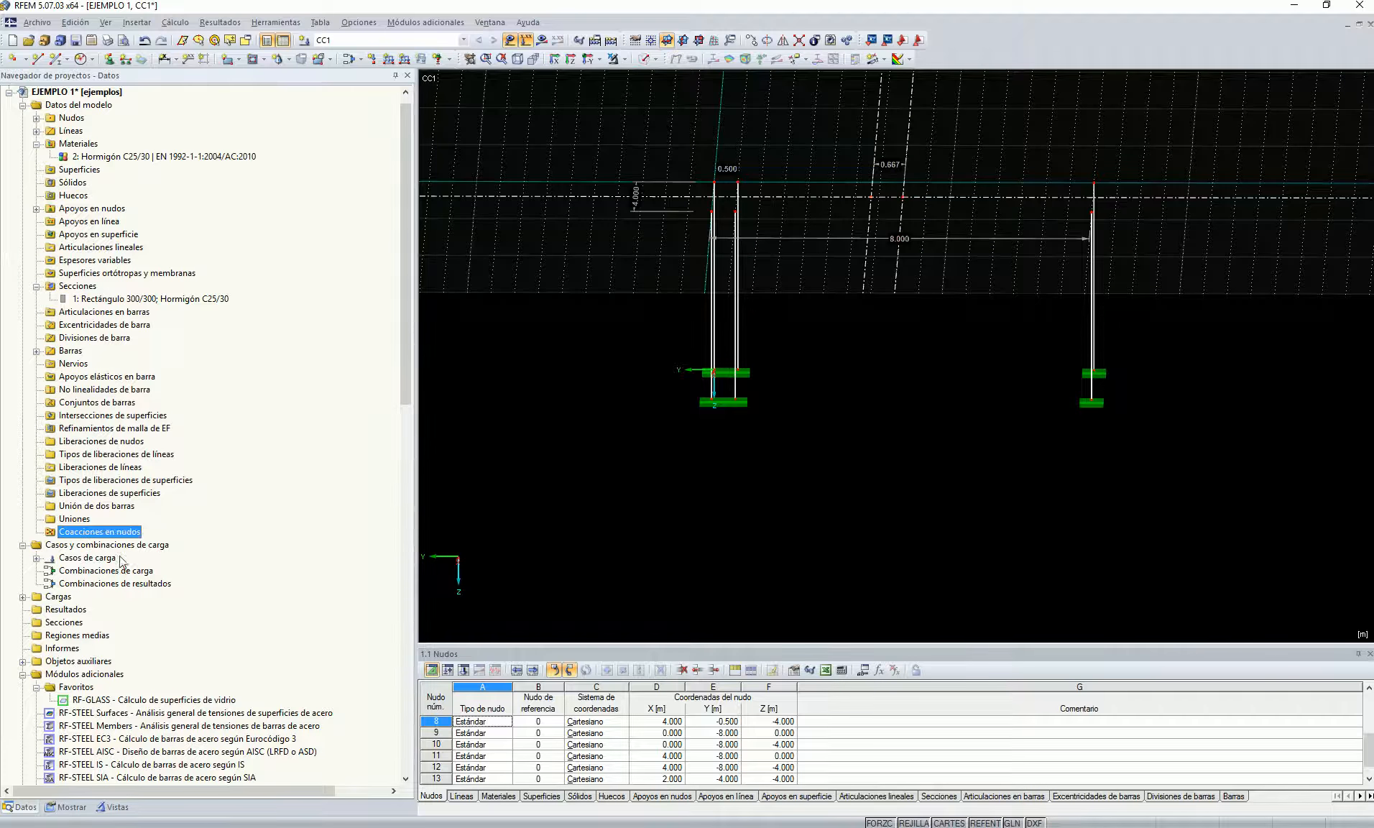
pyautogui.click(681, 308)
pyautogui.moveTo(688, 138); pyautogui.dragTo(1143, 257)
pyautogui.keyDown('ctrl'); pyautogui.moveTo(1143, 257); pyautogui.dragTo(915, 431, button='middle'); pyautogui.keyUp('ctrl')
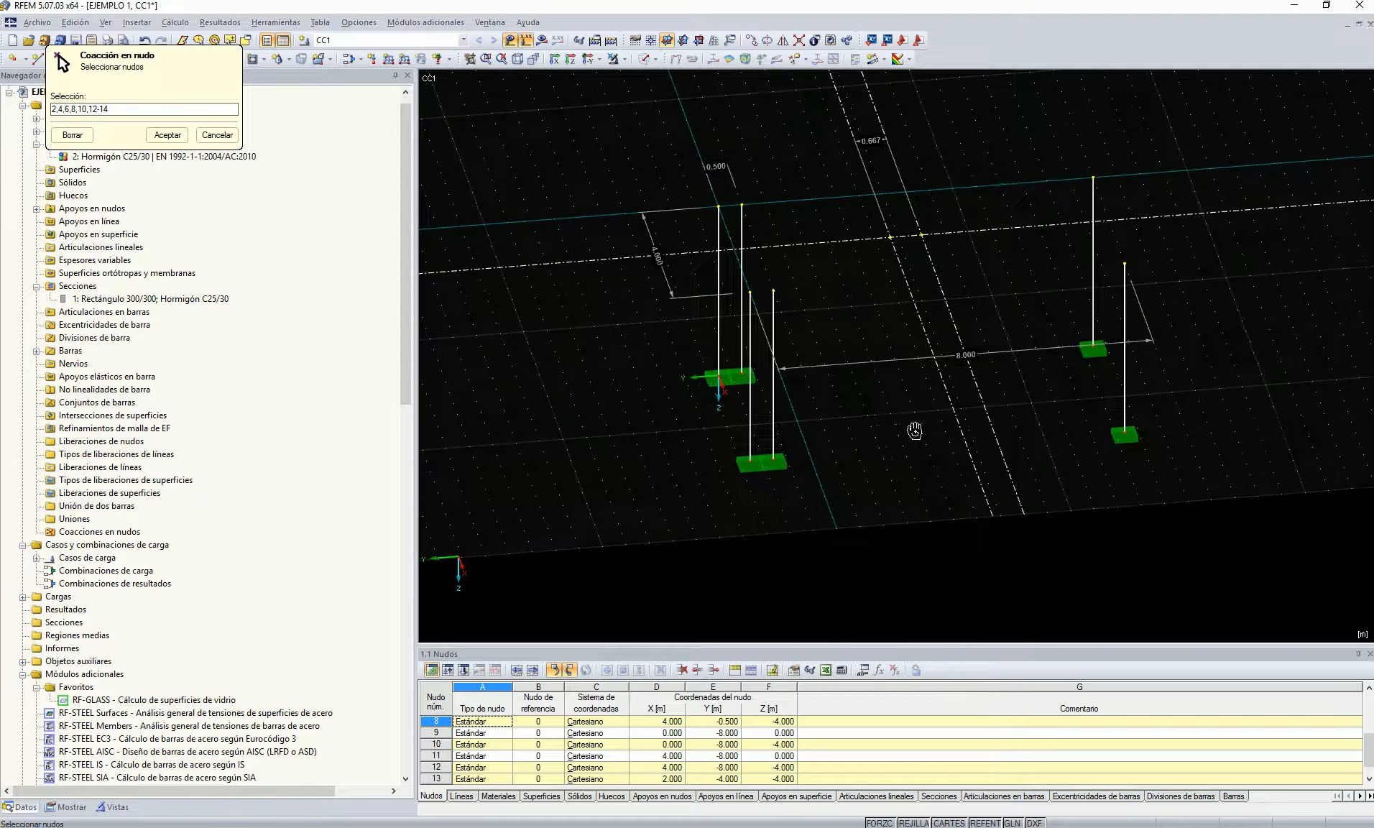
pyautogui.click(167, 135)
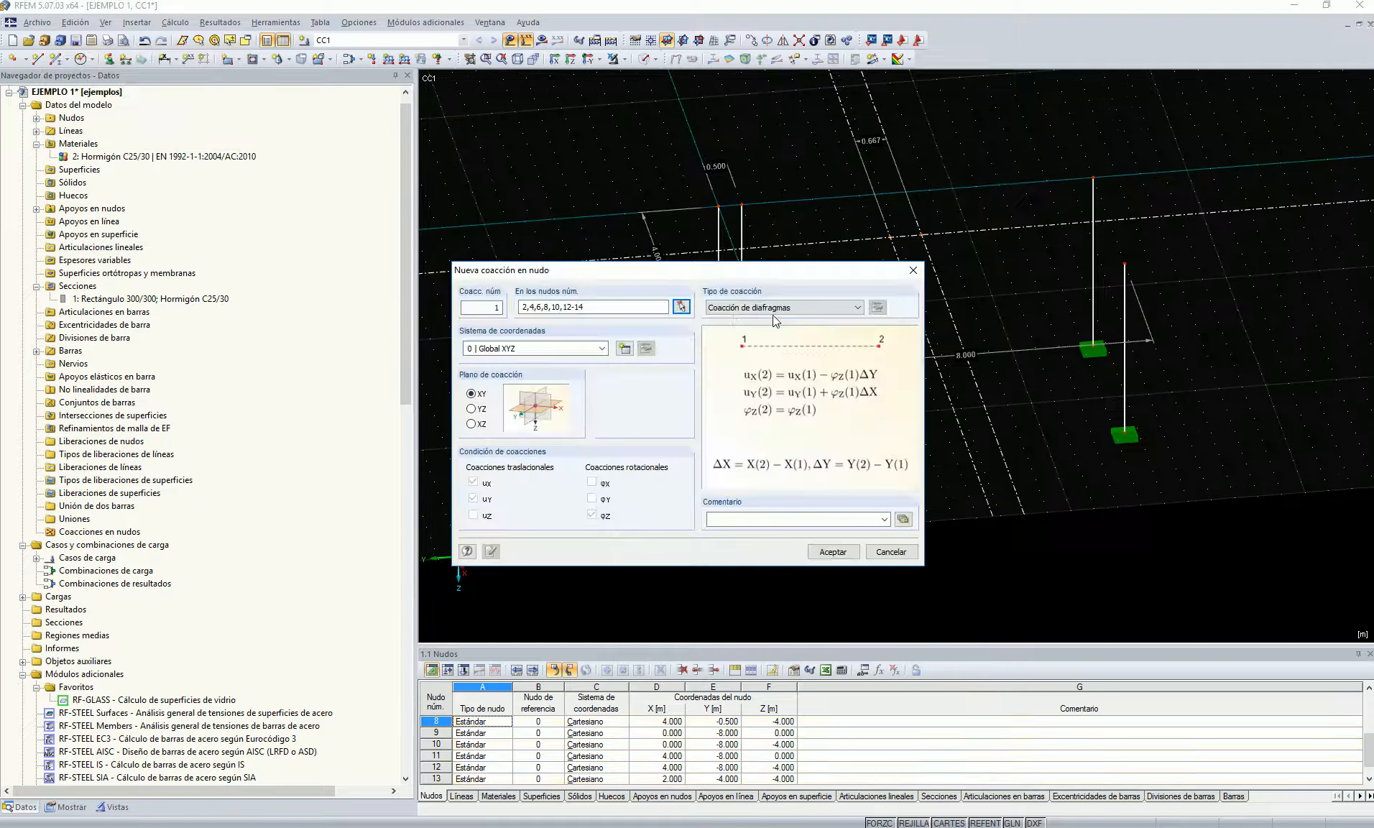
pyautogui.click(841, 551)
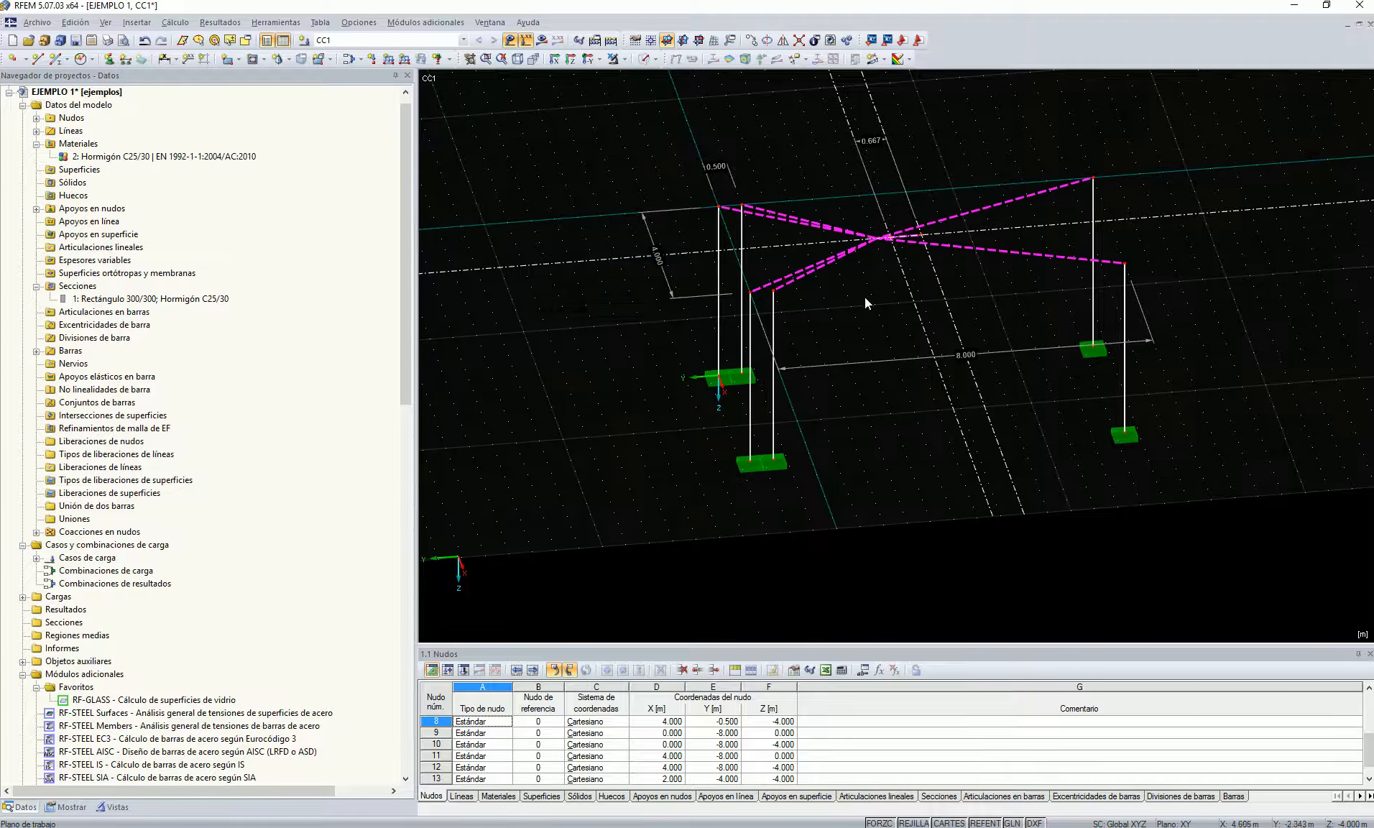
# Assign a nodal support with all displacements and rotations fixed to the central node.
pyautogui.scroll(5, 913, 298)
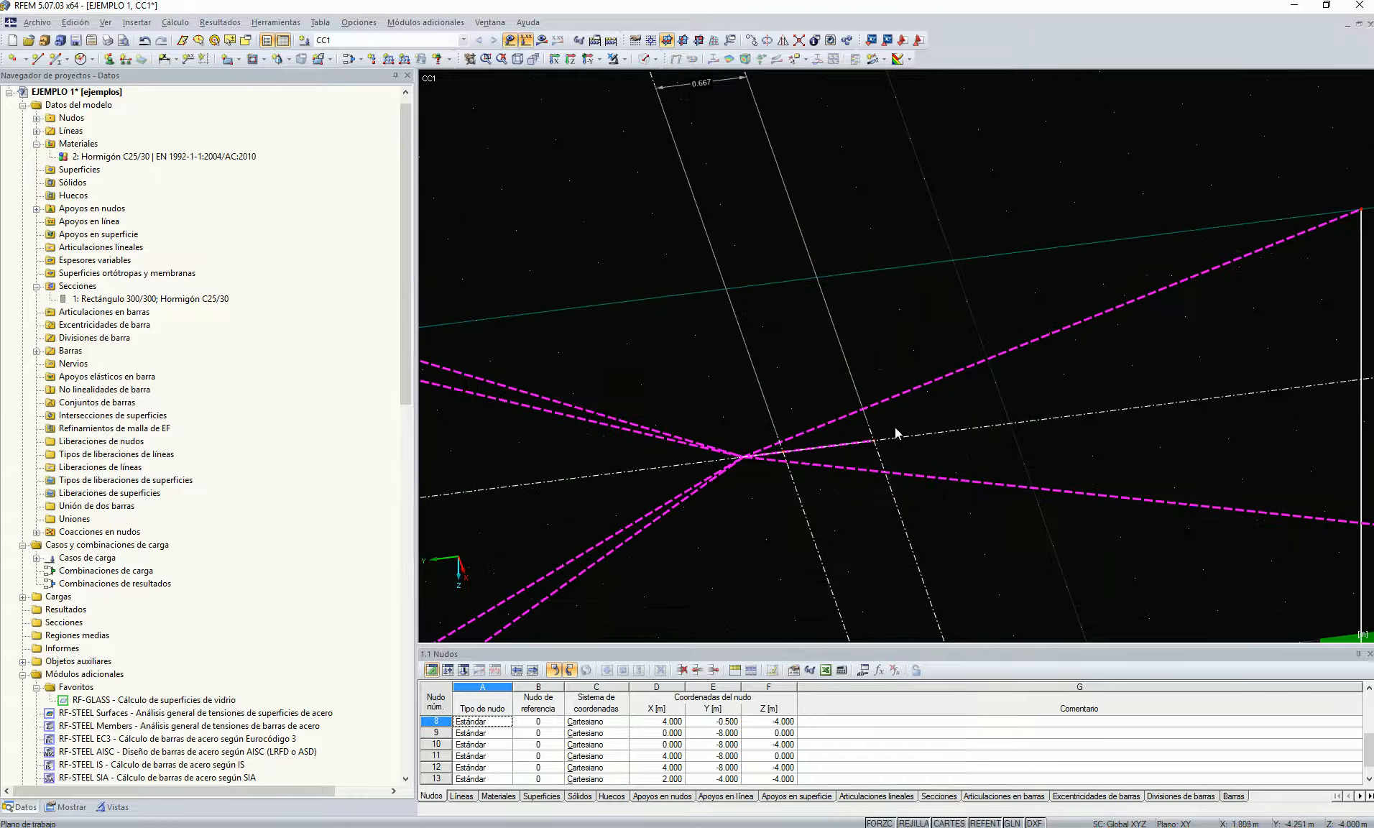
pyautogui.click(109, 59)
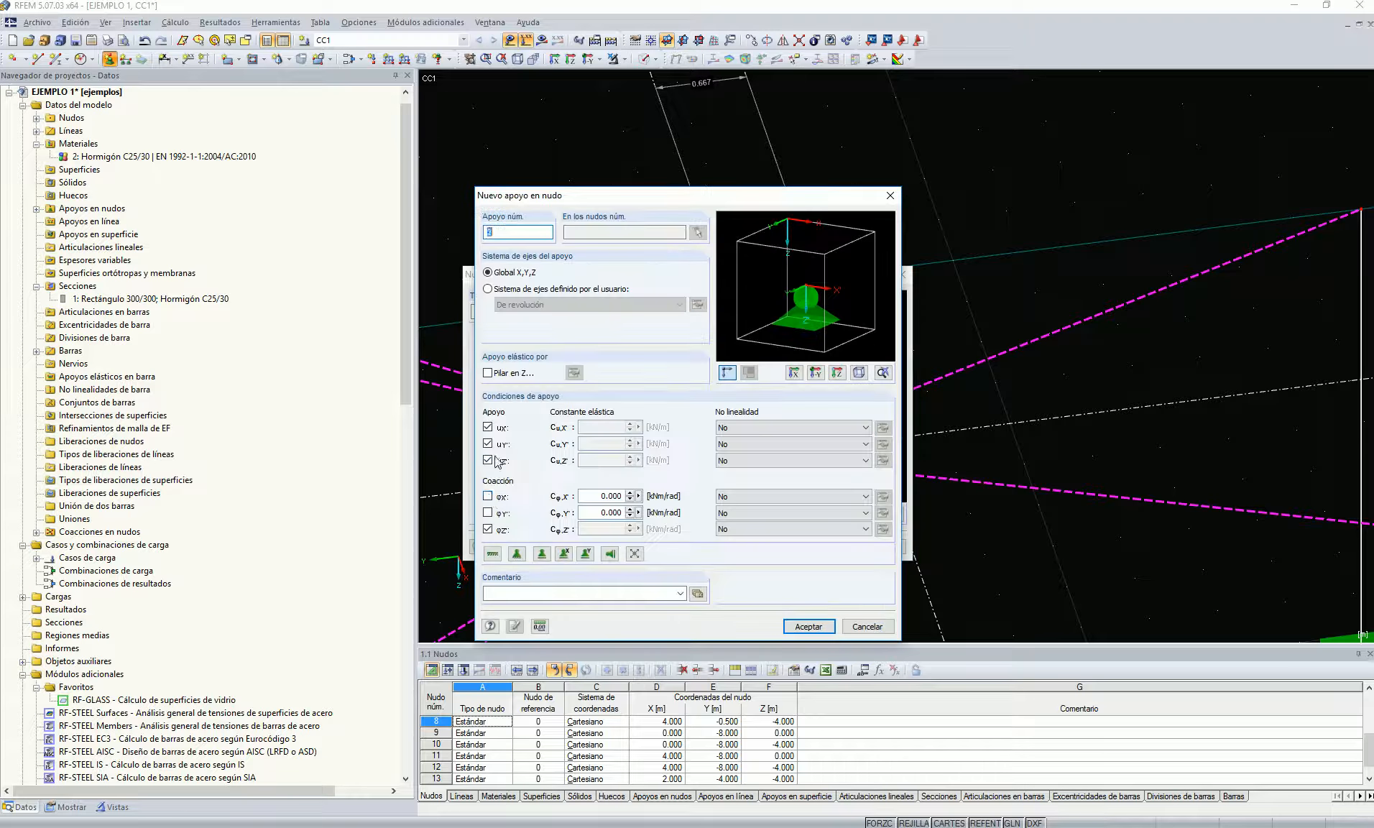
pyautogui.click(488, 512)
pyautogui.click(809, 627)
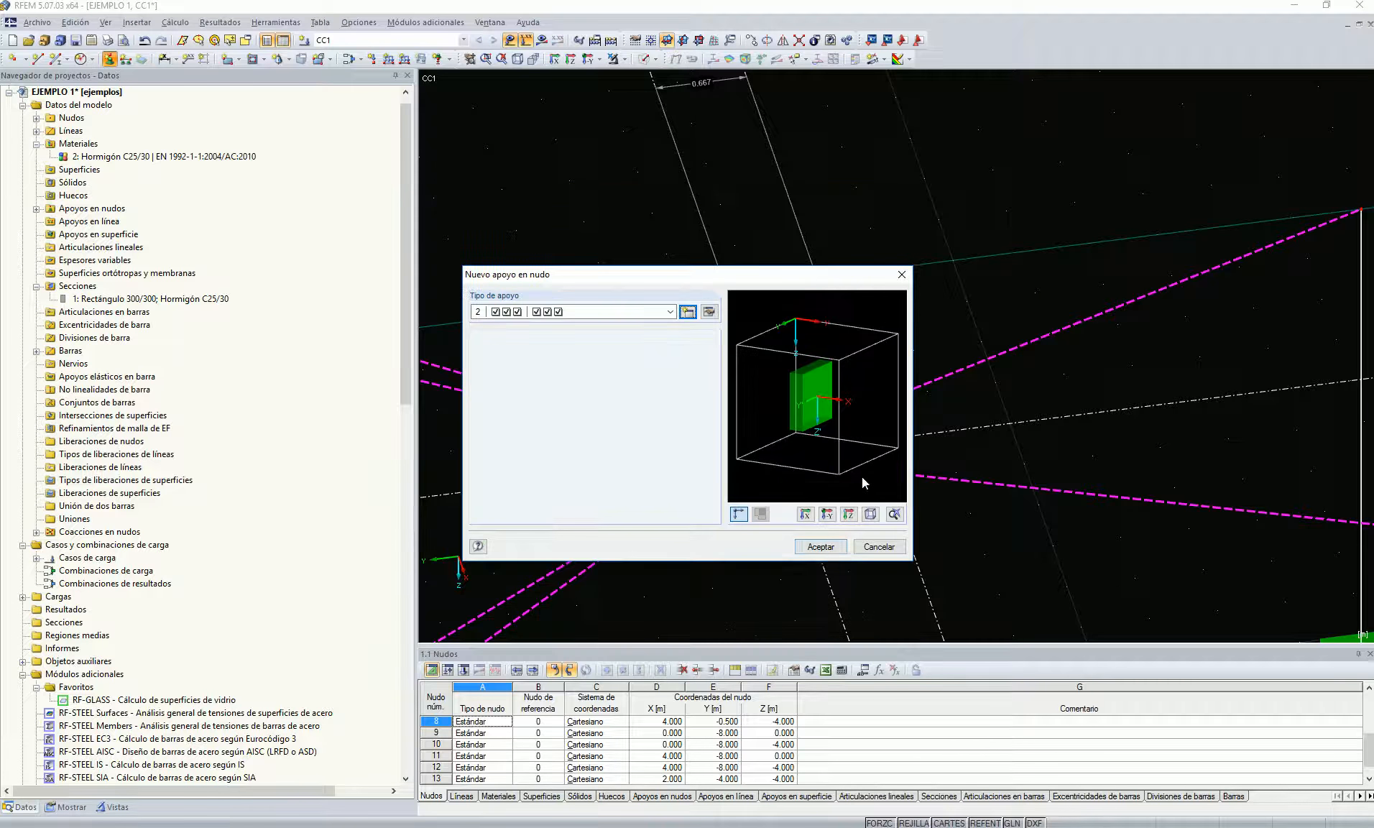
pyautogui.click(821, 547)
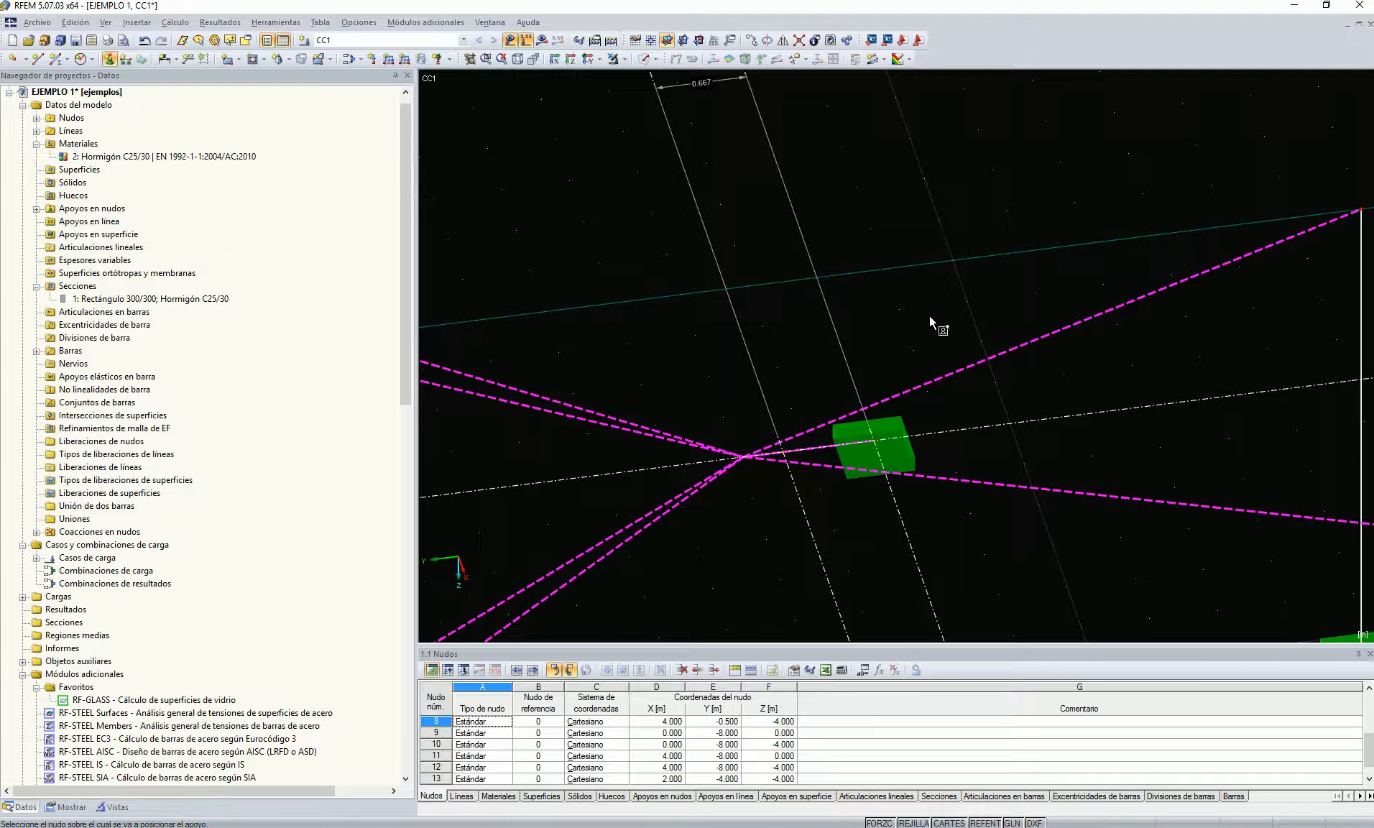
pyautogui.click(874, 437)
# Apply an imposed nodal deformation of uX = 1.00 mm with uY = 0 to the supported central node.
pyautogui.scroll(-4, 918, 278)
pyautogui.click(434, 59)
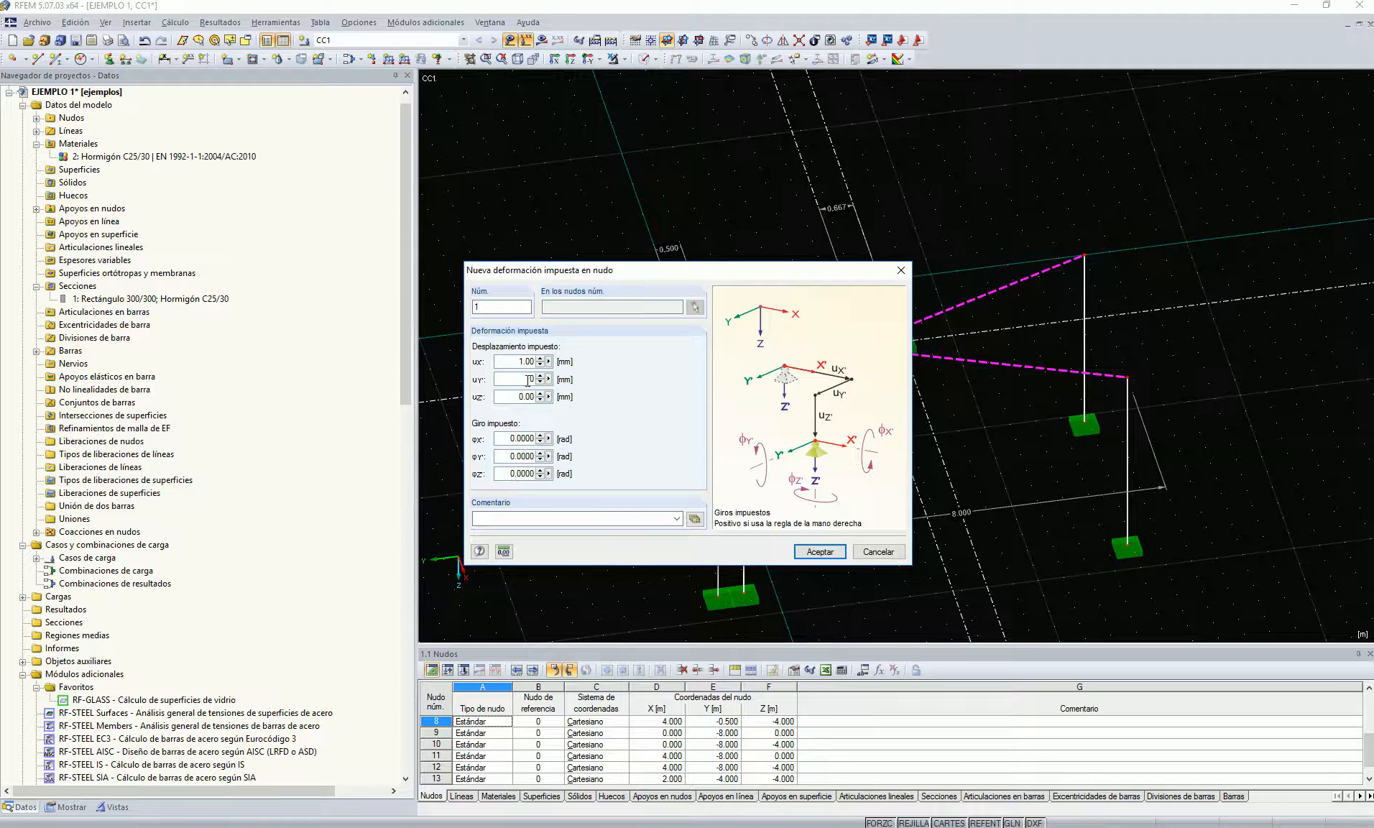
pyautogui.click(819, 552)
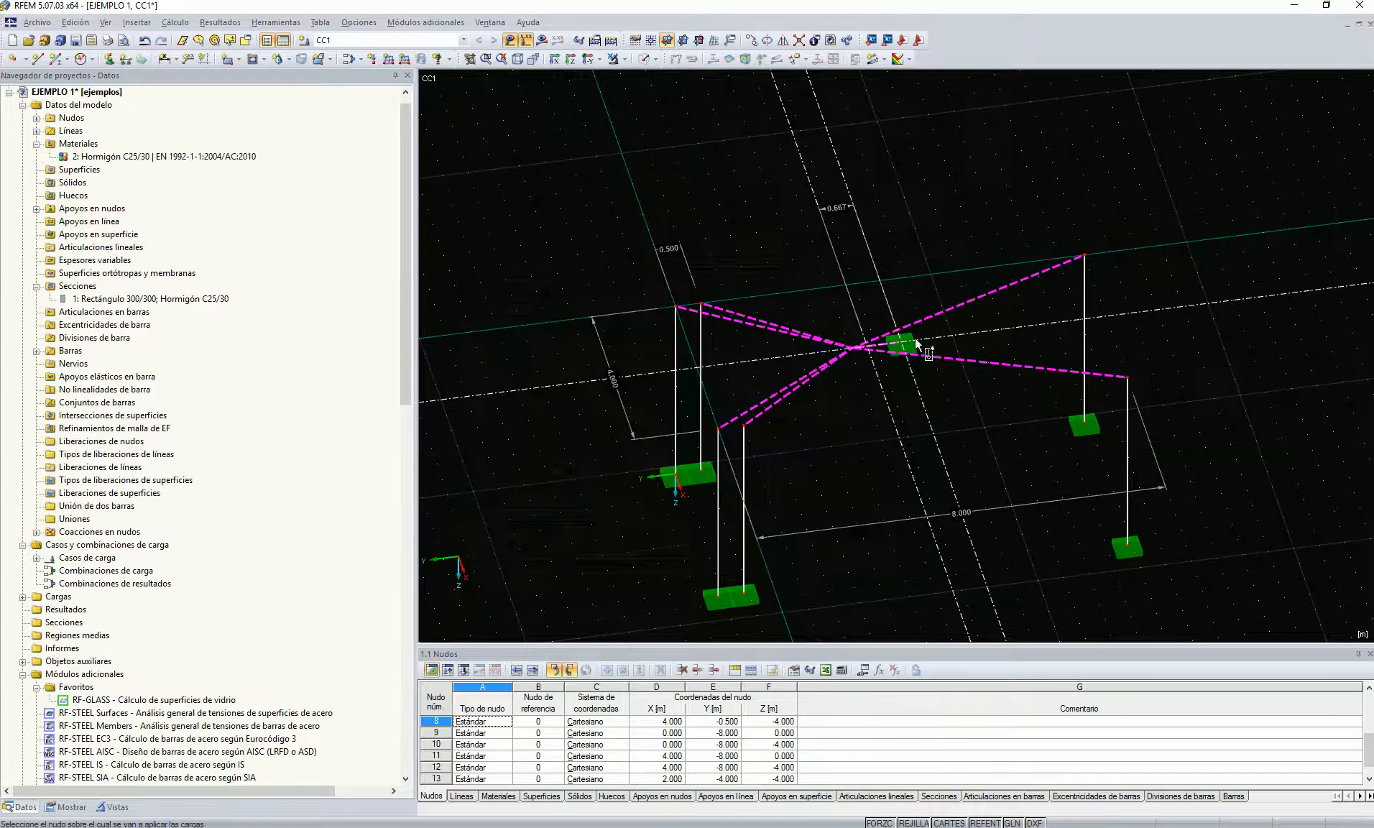
pyautogui.scroll(4, 917, 345)
pyautogui.click(883, 351)
pyautogui.scroll(-5, 984, 455)
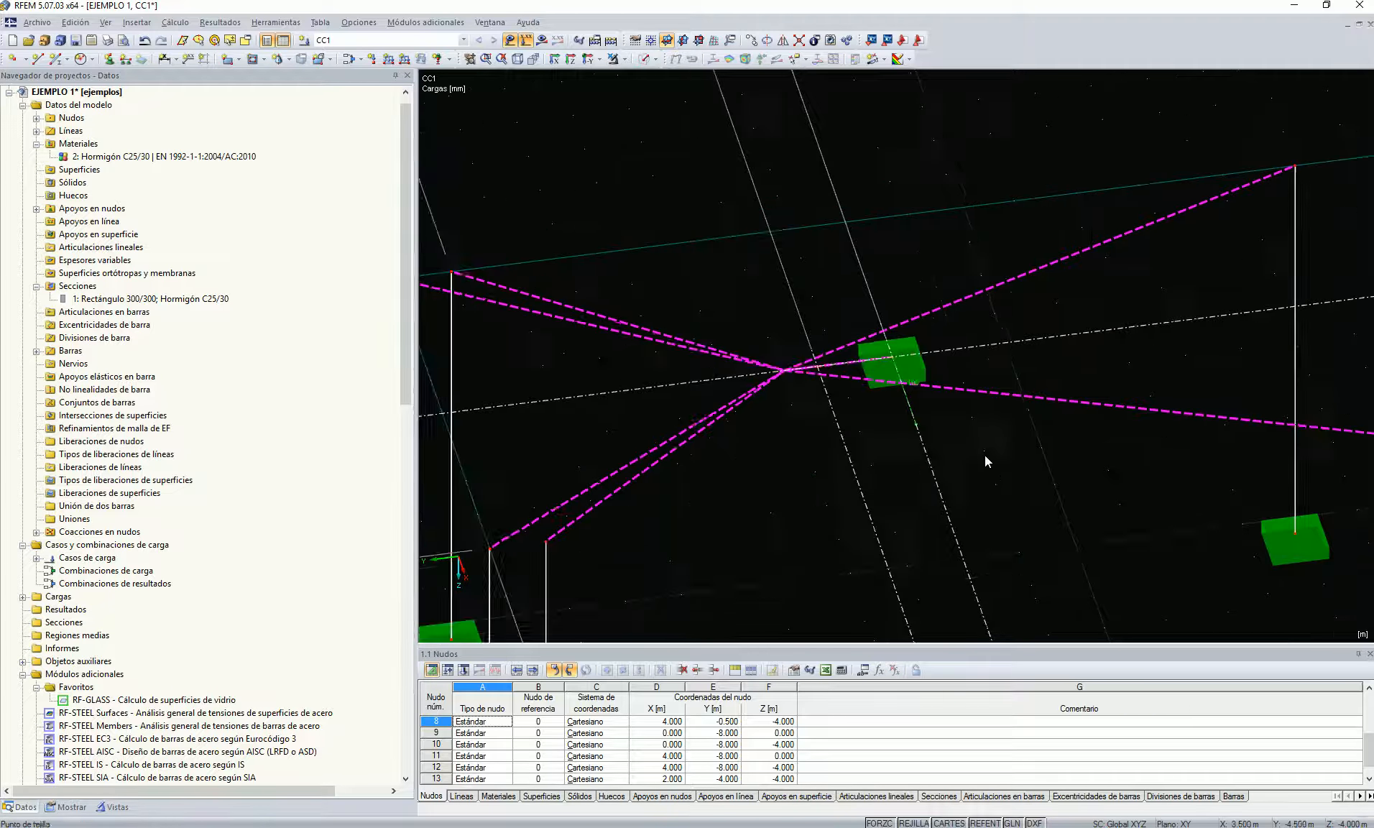
pyautogui.moveTo(902, 236); pyautogui.dragTo(901, 228, button='middle')
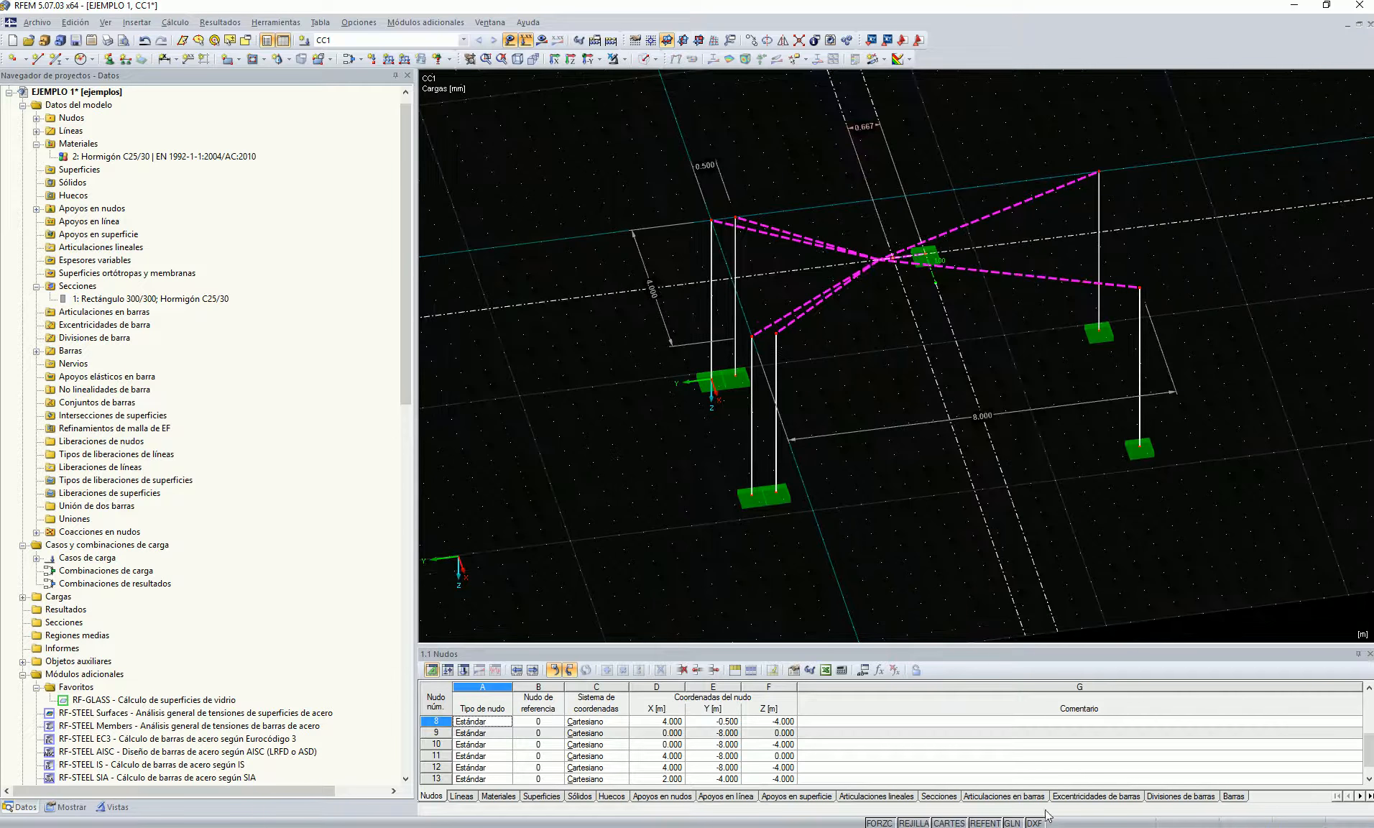
# Hide the work-plane grid and calculate CC1 to display global deformations and support reactions.
pyautogui.click(932, 822)
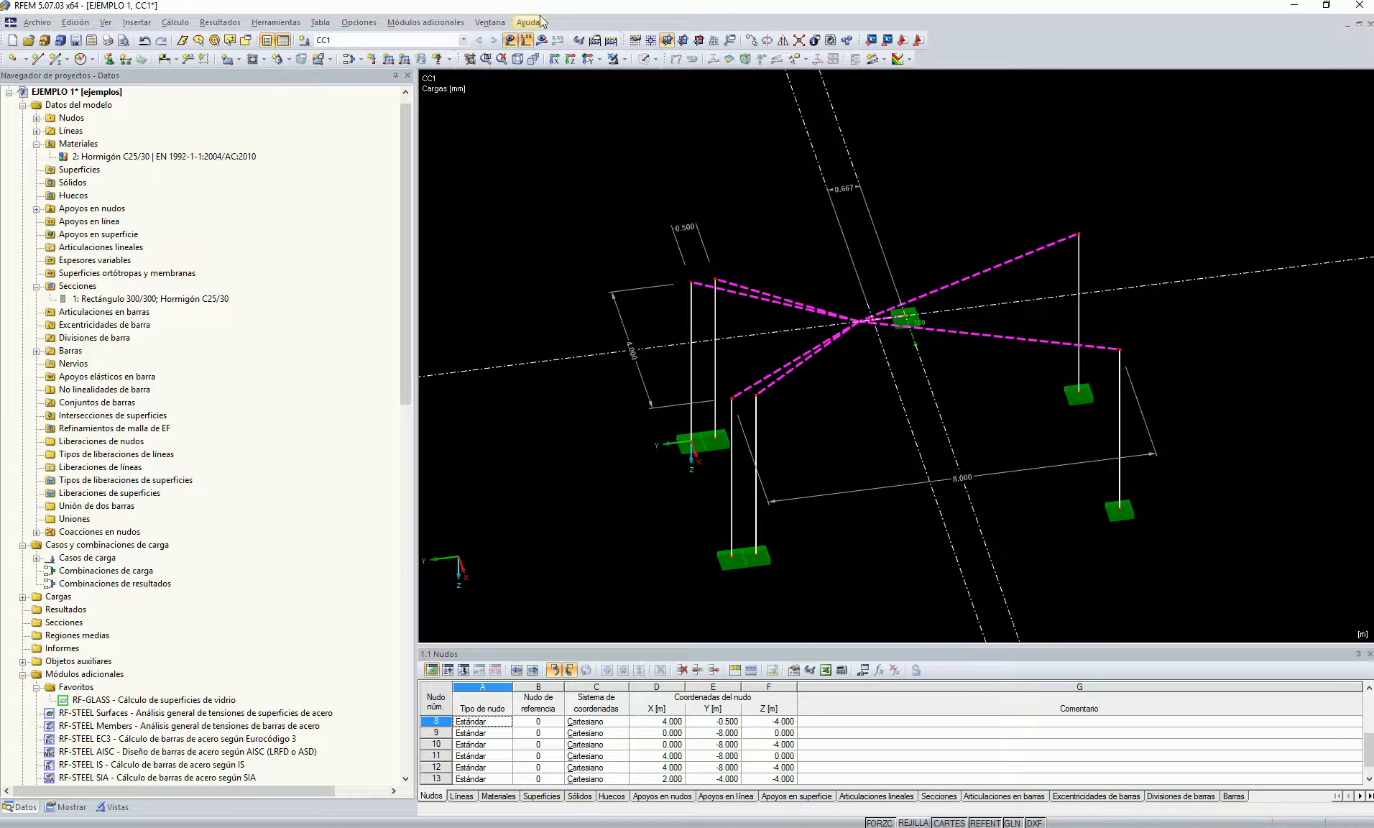
pyautogui.click(540, 41)
pyautogui.click(662, 442)
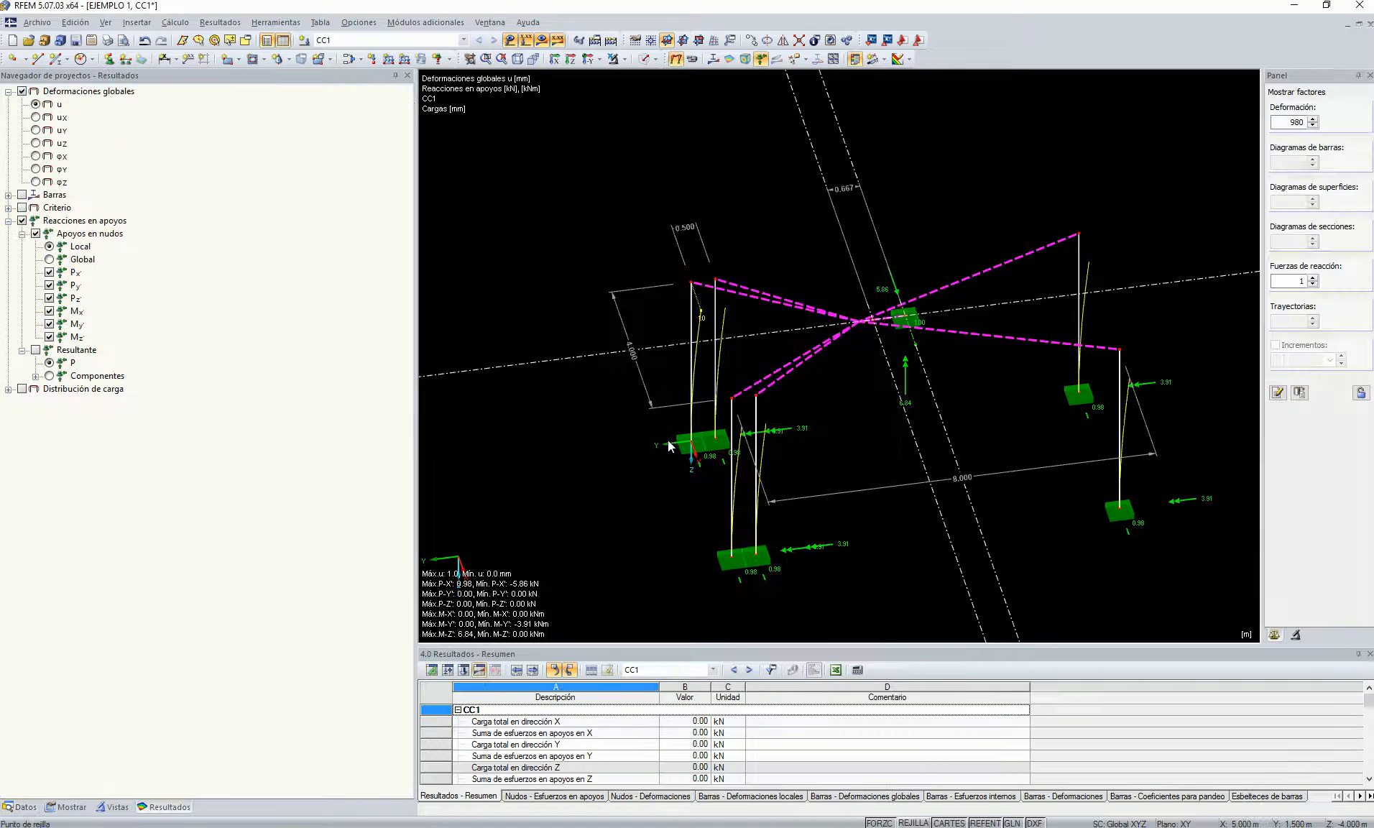
# Isolate the central support with its reactions using visibility by selected objects, and examine its force and moment.
pyautogui.scroll(1, 837, 315)
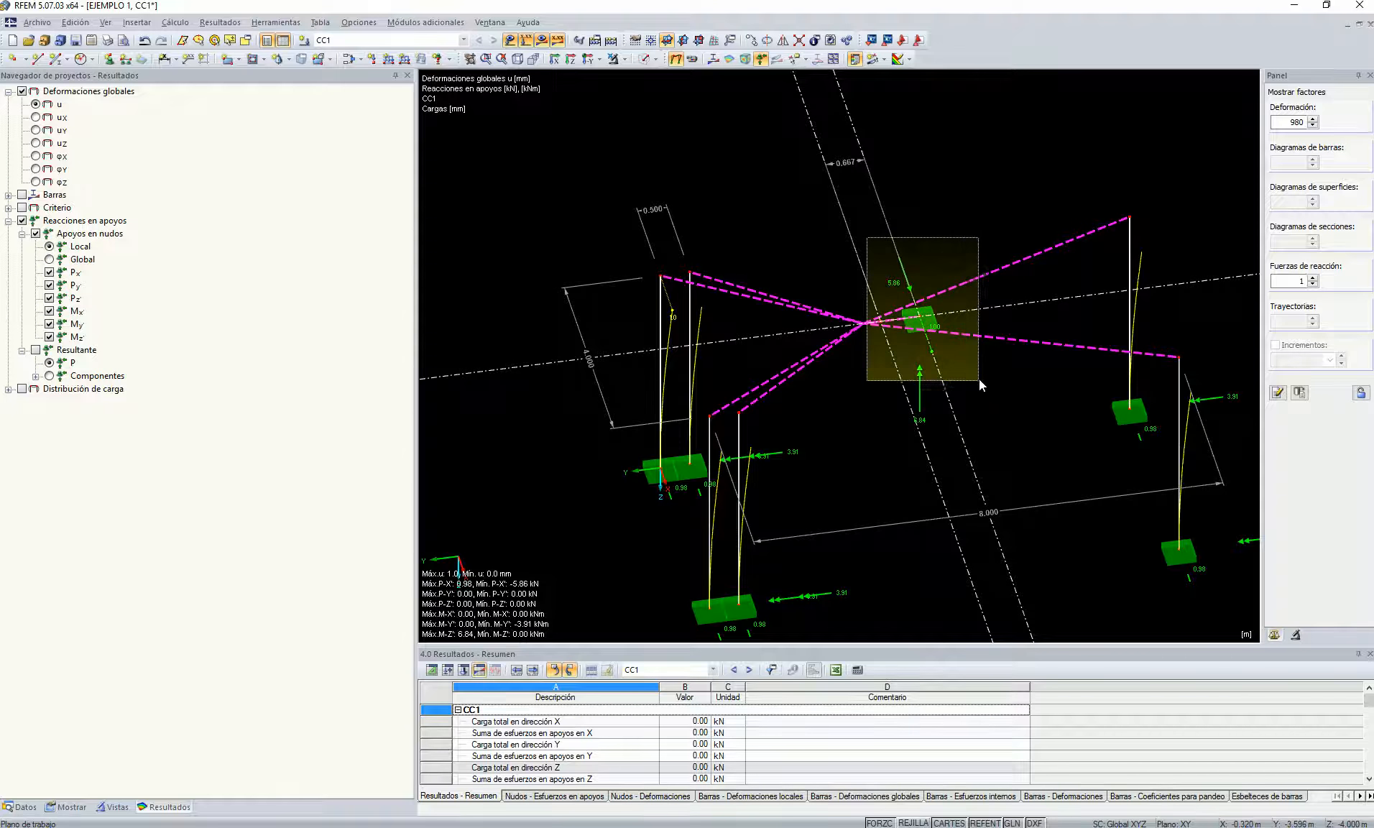
pyautogui.click(941, 381)
pyautogui.click(625, 59)
pyautogui.click(644, 77)
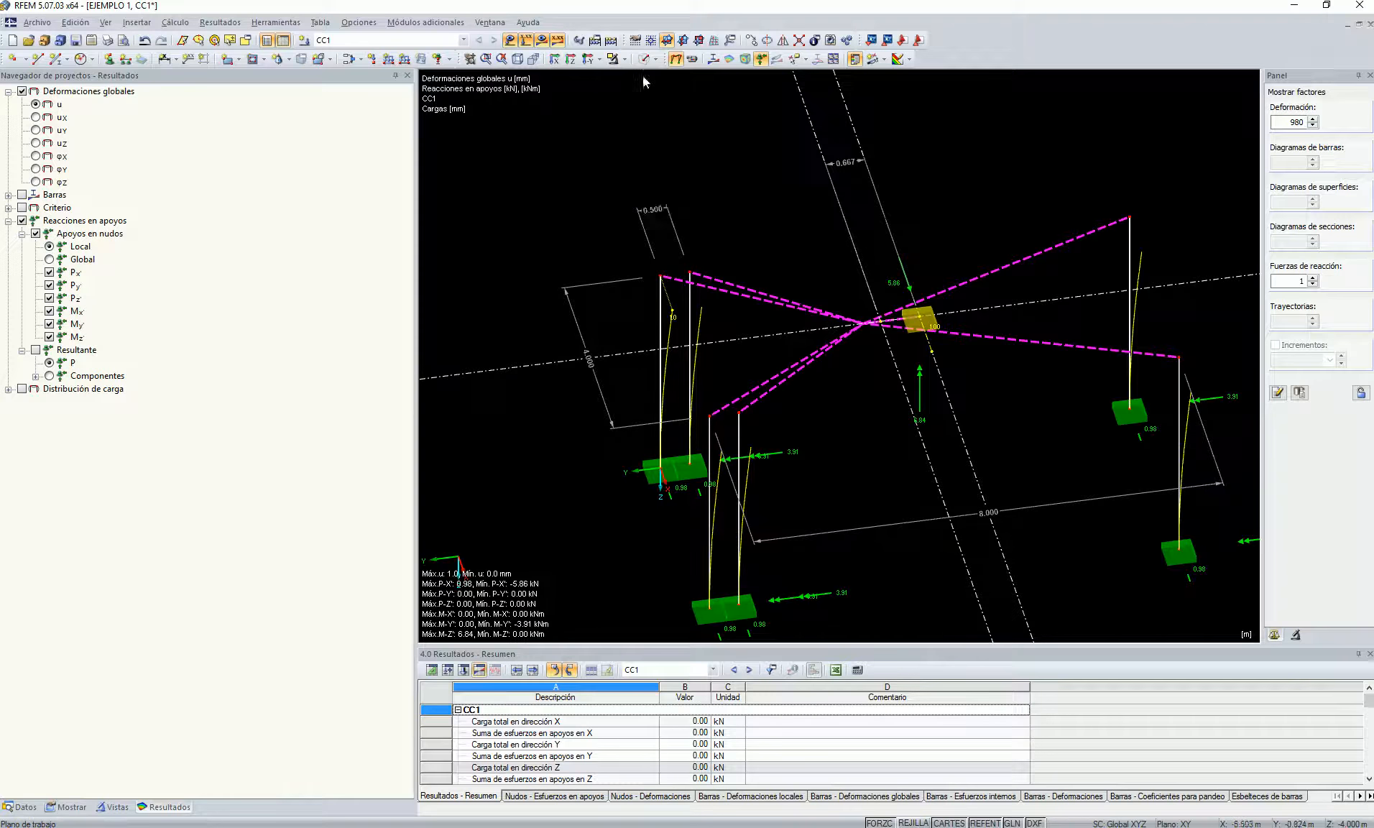
pyautogui.scroll(1, 932, 237)
pyautogui.keyDown('ctrl'); pyautogui.moveTo(938, 254); pyautogui.dragTo(891, 238, button='middle'); pyautogui.keyUp('ctrl')
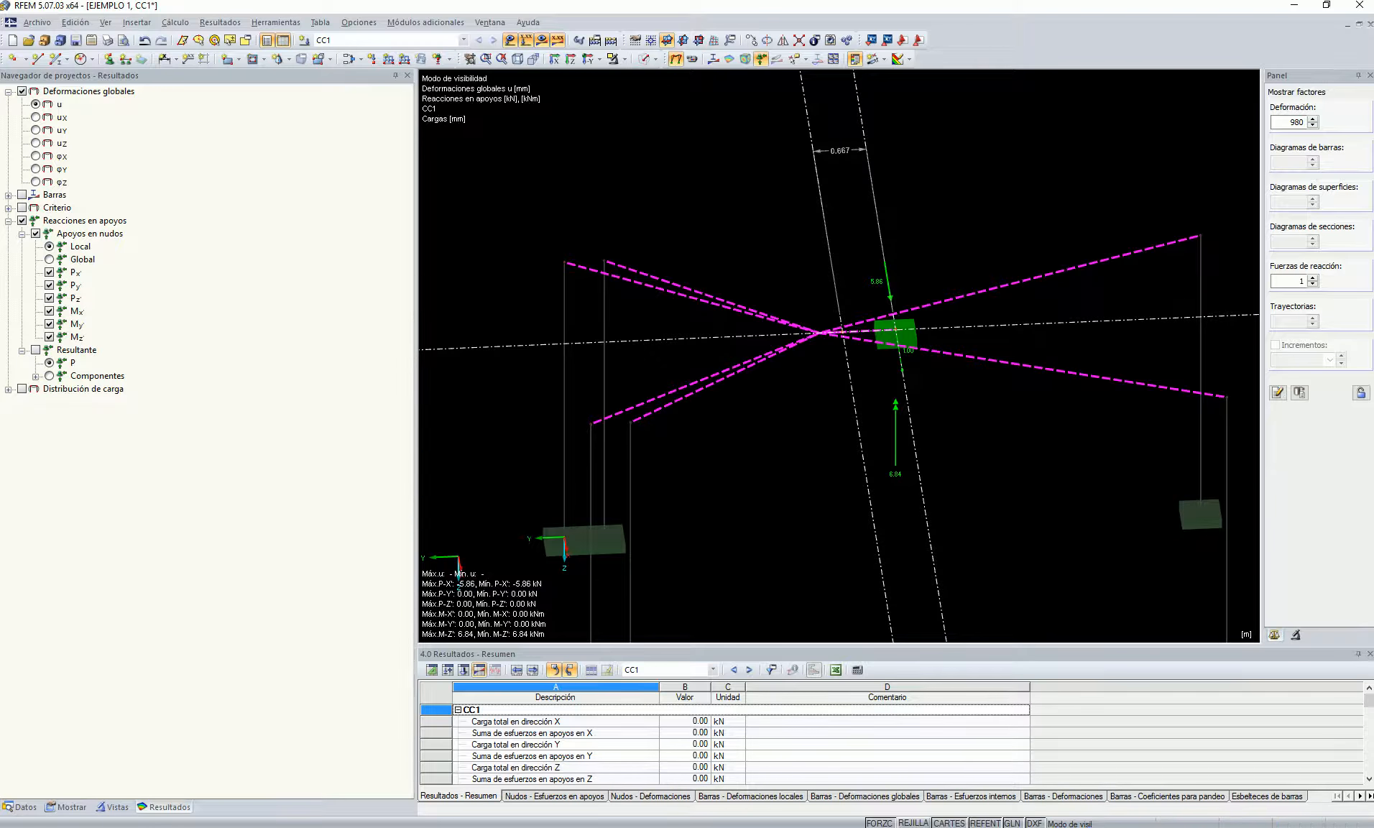
# Switch to Snagit Editor, open the note with the 3'91 / 5'86 quotient and extend its canvas downward.
pyautogui.click(547, 826)
pyautogui.click(47, 736)
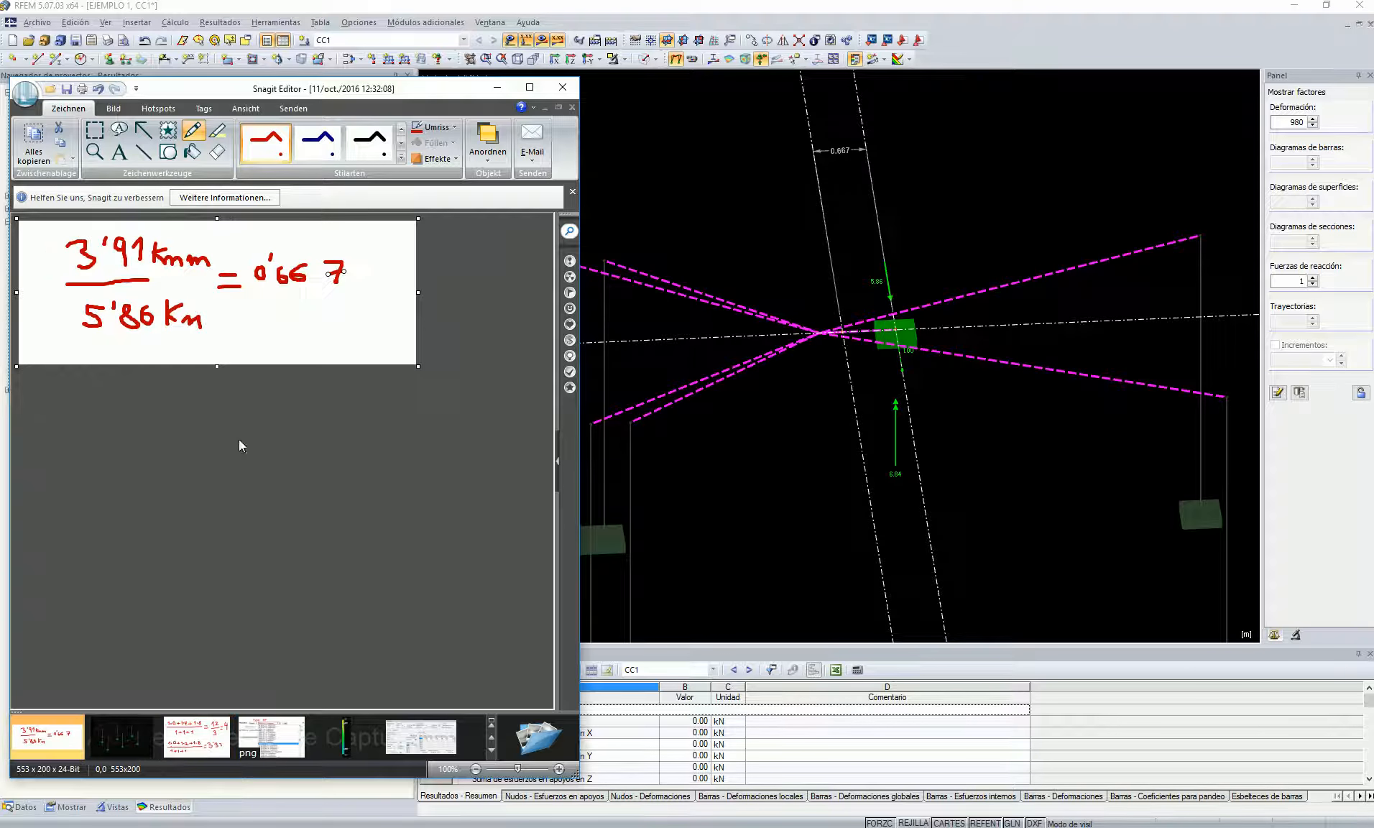
pyautogui.moveTo(219, 366); pyautogui.dragTo(217, 548)
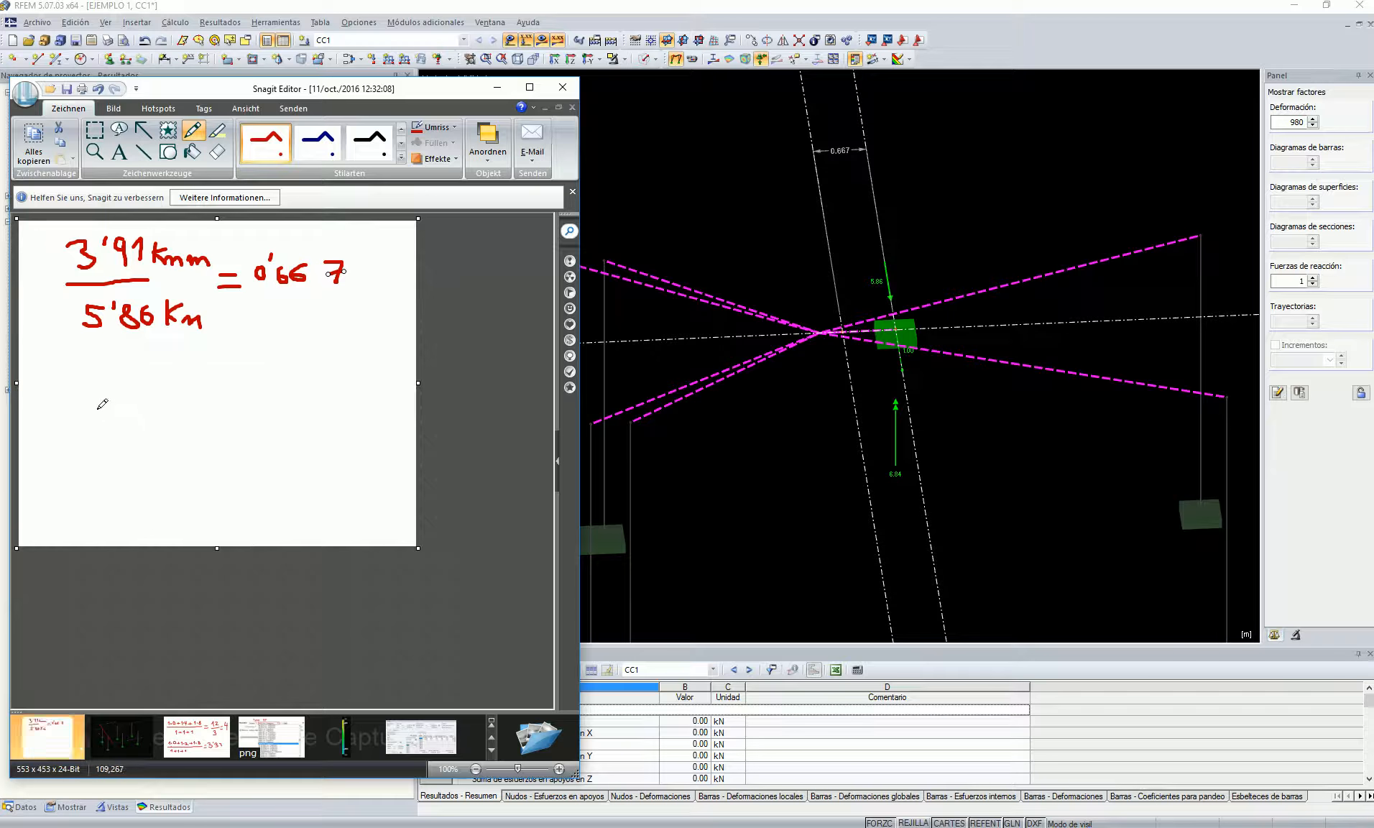
# Handwrite the quotient 6'84 / 5'86 = 1'167 below the first calculation.
pyautogui.moveTo(95, 389)
pyautogui.mouseDown()
pyautogui.moveTo(83, 409)
pyautogui.moveTo(144, 407)
pyautogui.mouseUp()
pyautogui.moveTo(158, 387); pyautogui.dragTo(172, 415)
pyautogui.moveTo(82, 436); pyautogui.dragTo(196, 427)
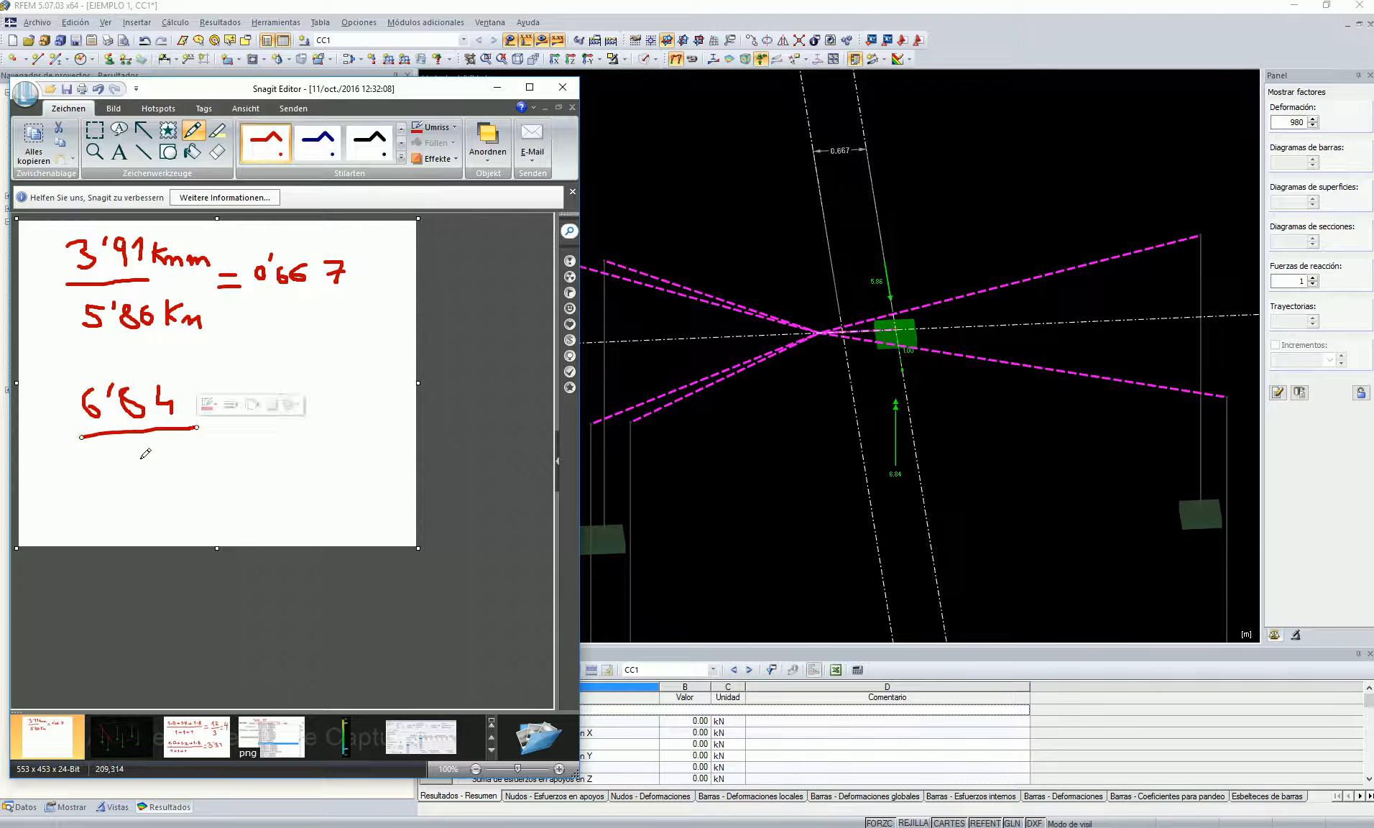
pyautogui.moveTo(106, 452); pyautogui.dragTo(104, 471)
pyautogui.moveTo(105, 452)
pyautogui.mouseDown()
pyautogui.moveTo(134, 446)
pyautogui.moveTo(182, 467)
pyautogui.mouseUp()
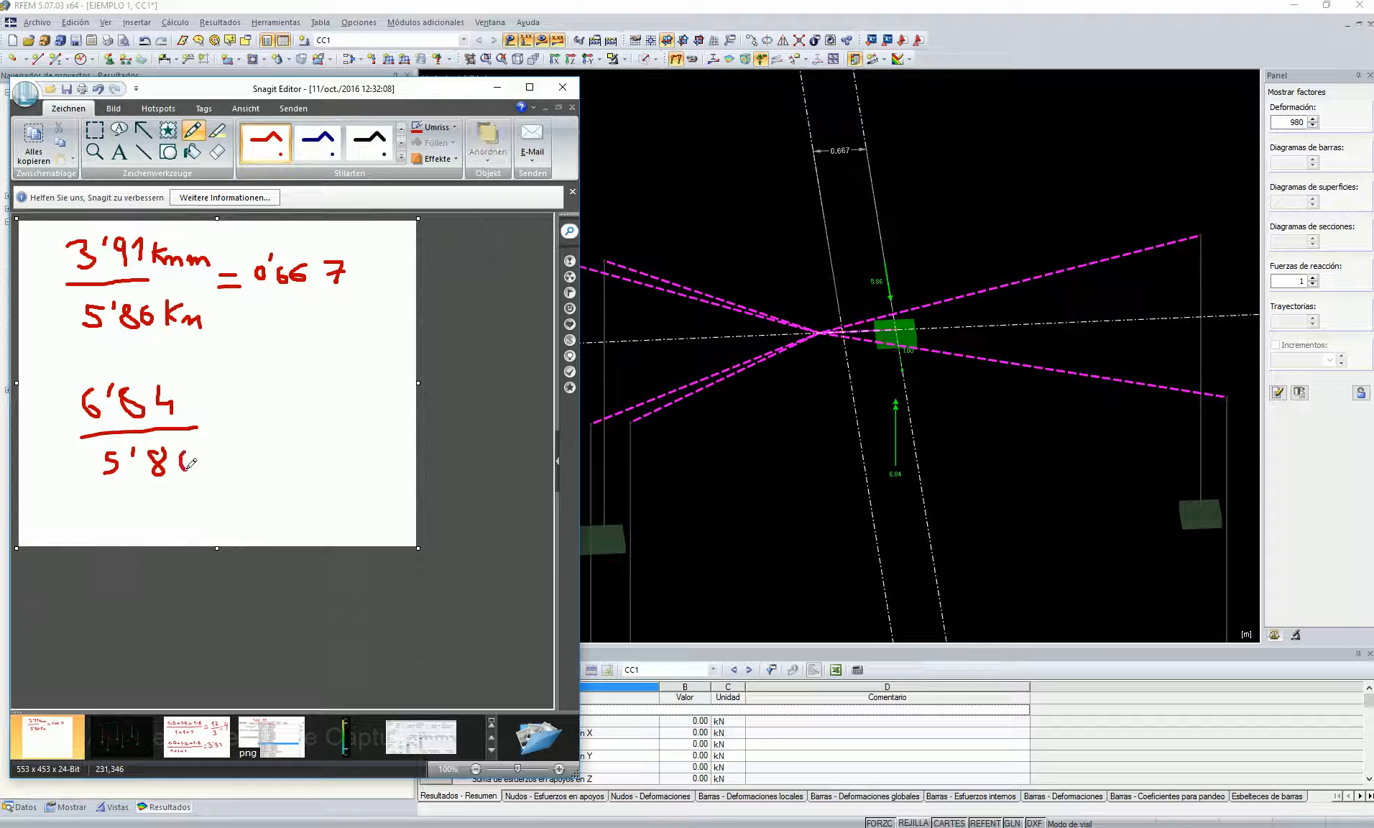
pyautogui.moveTo(226, 411)
pyautogui.mouseDown()
pyautogui.moveTo(257, 411)
pyautogui.moveTo(266, 428)
pyautogui.mouseUp()
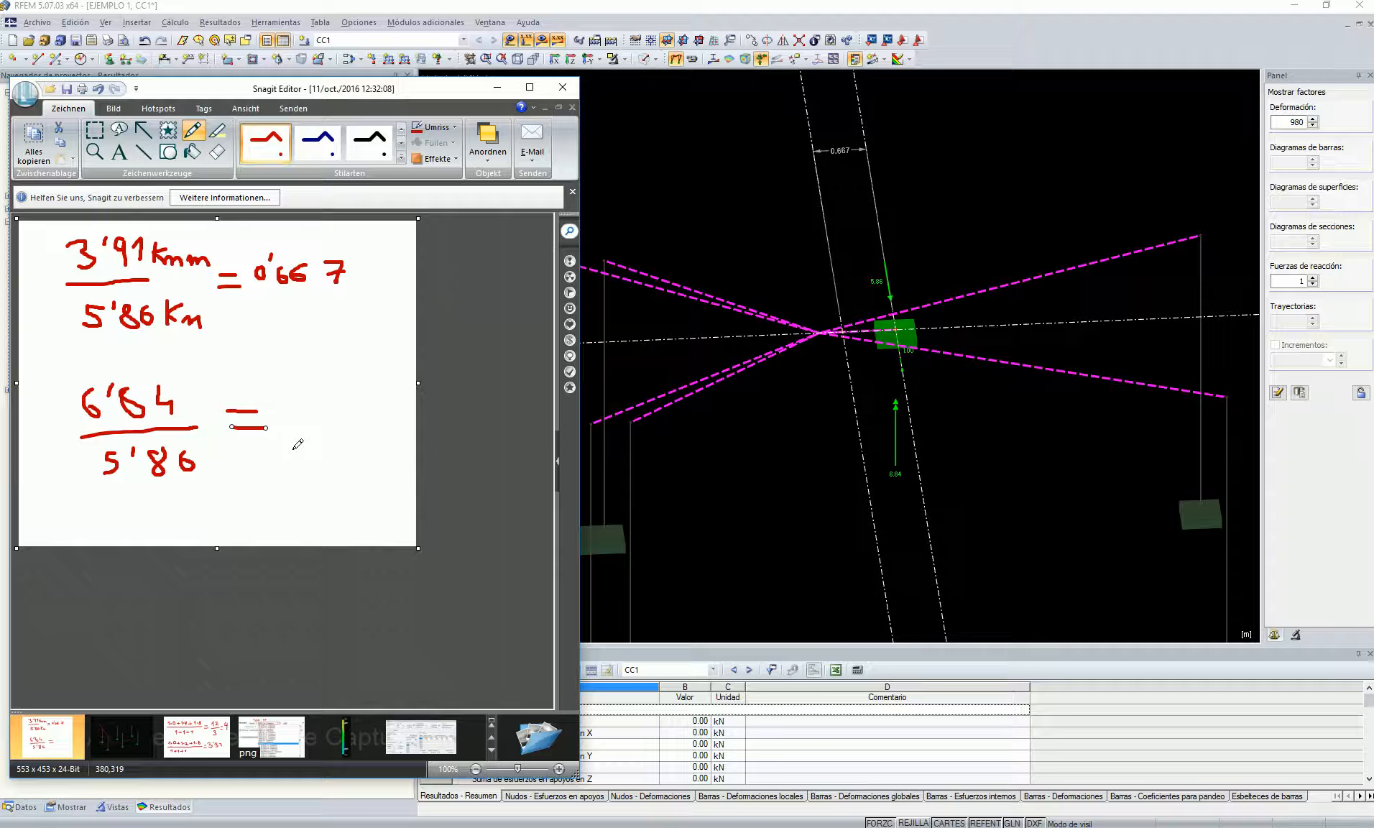
pyautogui.moveTo(280, 418)
pyautogui.moveTo(279, 404)
pyautogui.mouseDown()
pyautogui.moveTo(295, 389)
pyautogui.moveTo(295, 423)
pyautogui.moveTo(331, 390)
pyautogui.moveTo(333, 420)
pyautogui.moveTo(374, 390)
pyautogui.mouseUp()
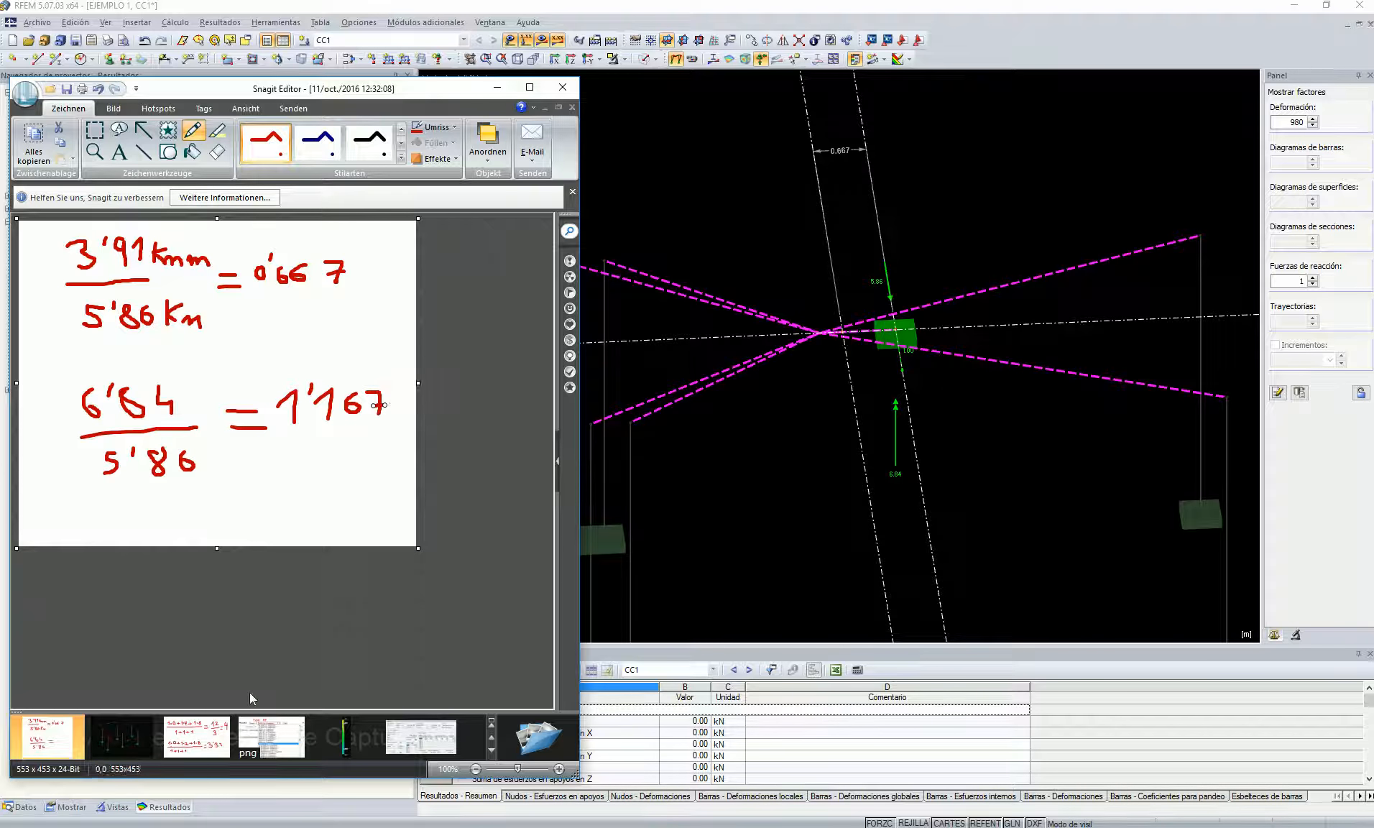
# Open the weighted-average note, return to RFEM and cancel the visibility mode to show the whole structure.
pyautogui.click(196, 737)
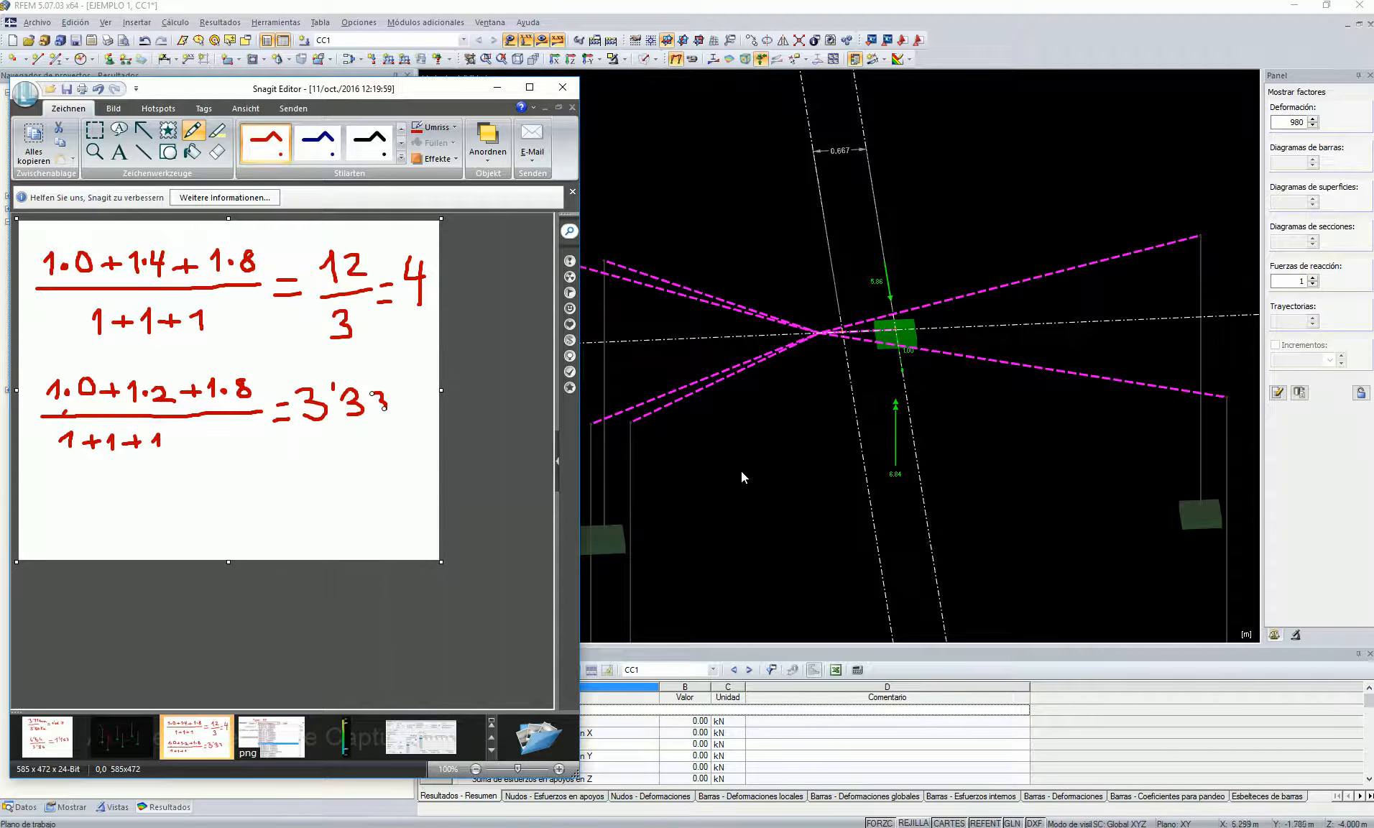
pyautogui.click(732, 522)
pyautogui.scroll(-2, 734, 462)
pyautogui.moveTo(736, 462); pyautogui.dragTo(795, 338, button='middle')
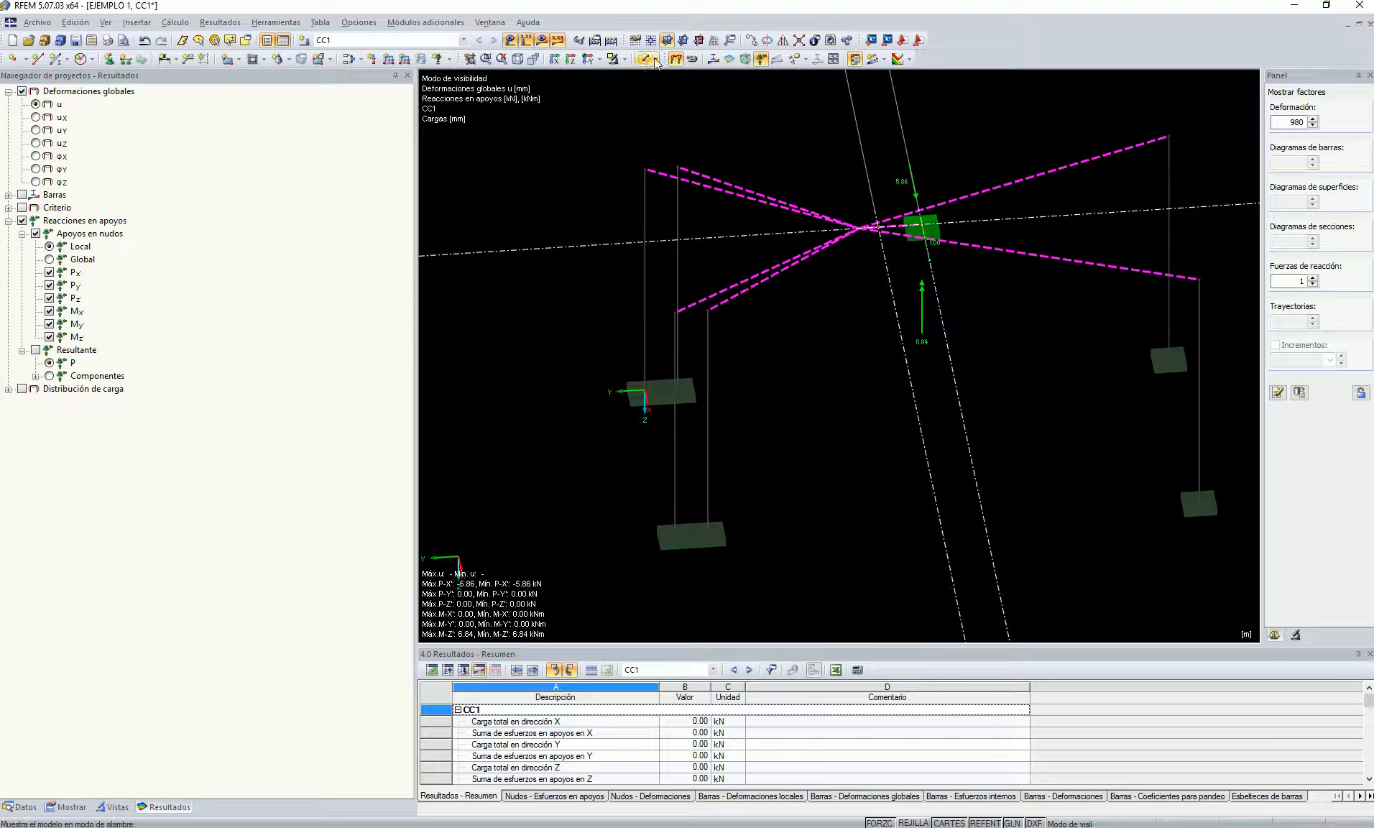
pyautogui.click(654, 60)
pyautogui.click(616, 58)
pyautogui.click(671, 184)
pyautogui.keyDown('ctrl'); pyautogui.moveTo(679, 285); pyautogui.dragTo(690, 299, button='middle'); pyautogui.keyUp('ctrl')
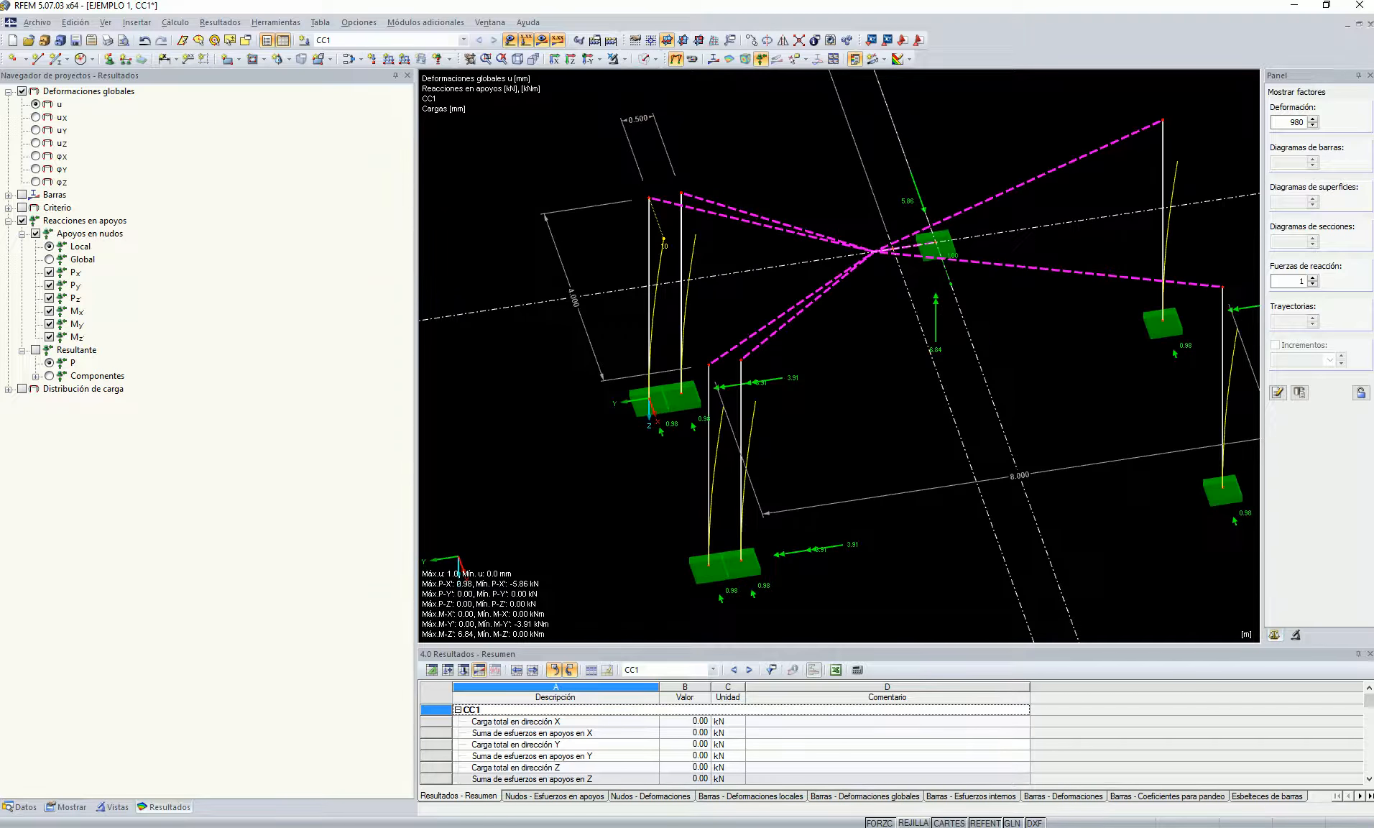
# Switch to Snagit Editor and handwrite the numerator 1·0 + 1·0'5 + 1·8 below the second weighted-average formula.
pyautogui.hotkey('alt', 'Tab')
pyautogui.moveTo(57, 493); pyautogui.dragTo(62, 498)
pyautogui.click(77, 492)
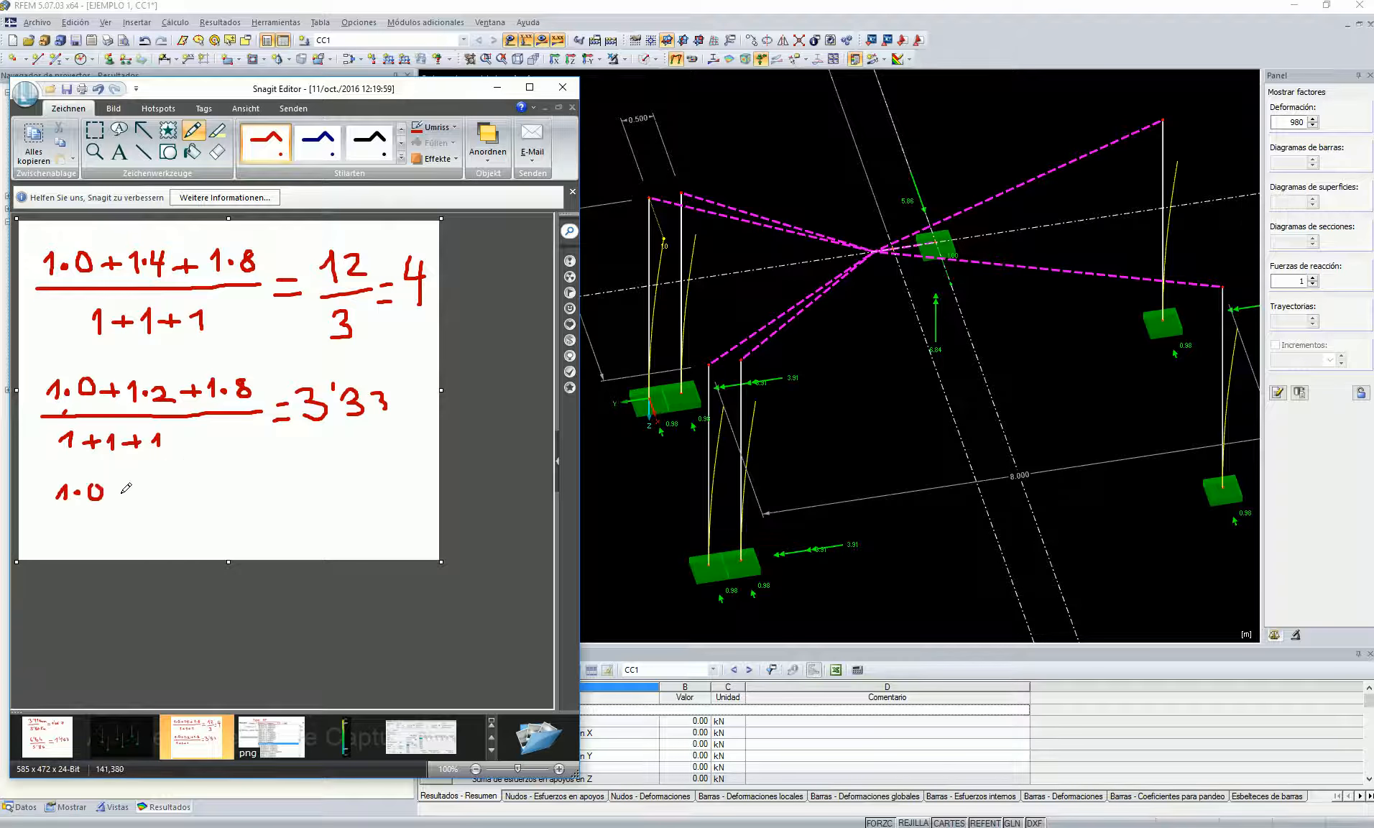
pyautogui.moveTo(121, 484); pyautogui.dragTo(144, 498)
pyautogui.click(156, 491)
pyautogui.moveTo(170, 482); pyautogui.dragTo(251, 494)
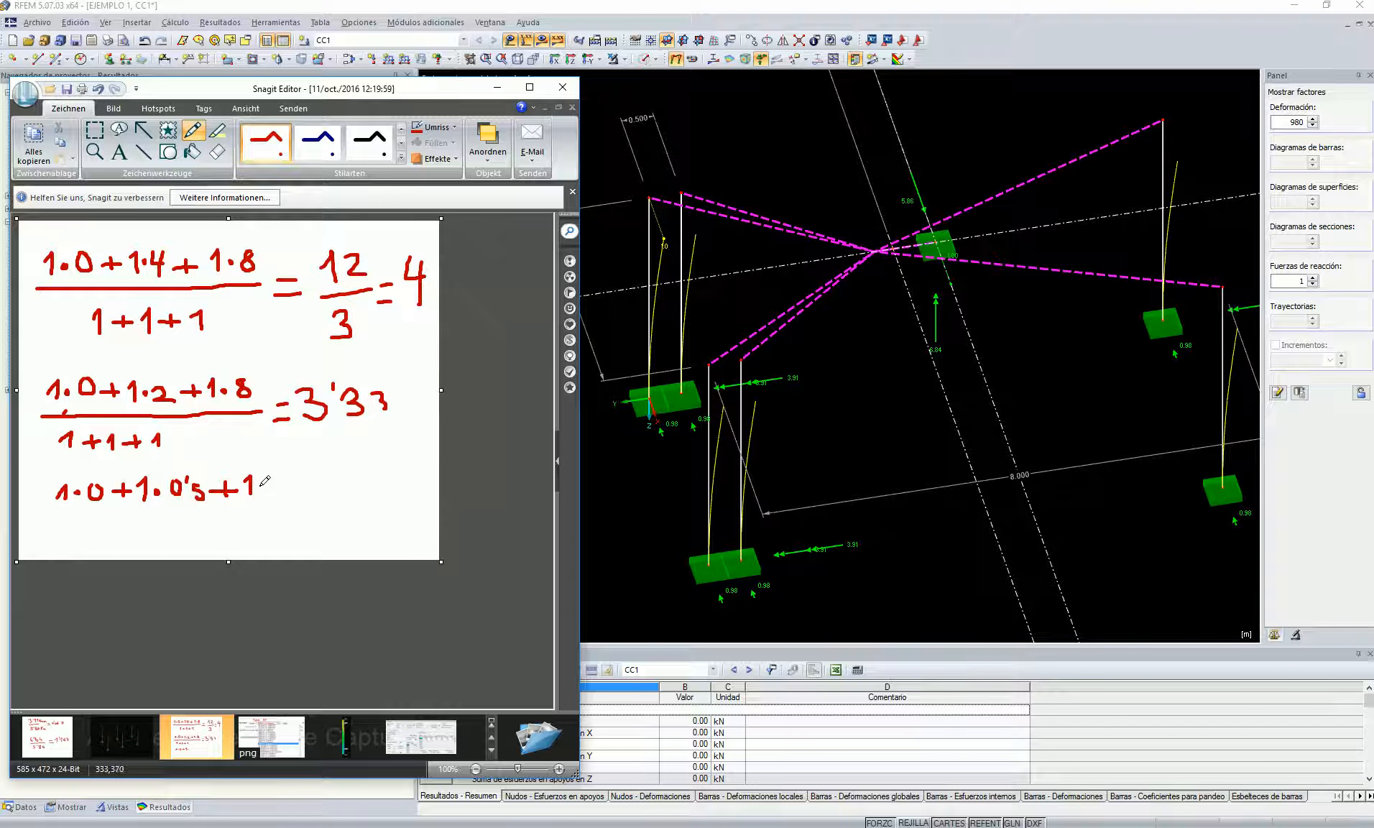
pyautogui.click(262, 491)
pyautogui.moveTo(273, 476)
pyautogui.mouseDown()
pyautogui.moveTo(293, 493)
pyautogui.moveTo(284, 471)
pyautogui.mouseUp()
# Complete the third formula with a fraction line, the denominator 1+1+1 and the result 2'83.
pyautogui.moveTo(65, 517); pyautogui.dragTo(300, 510)
pyautogui.moveTo(80, 547)
pyautogui.mouseDown()
pyautogui.moveTo(160, 532)
pyautogui.moveTo(158, 549)
pyautogui.moveTo(187, 546)
pyautogui.moveTo(210, 530)
pyautogui.moveTo(214, 549)
pyautogui.mouseUp()
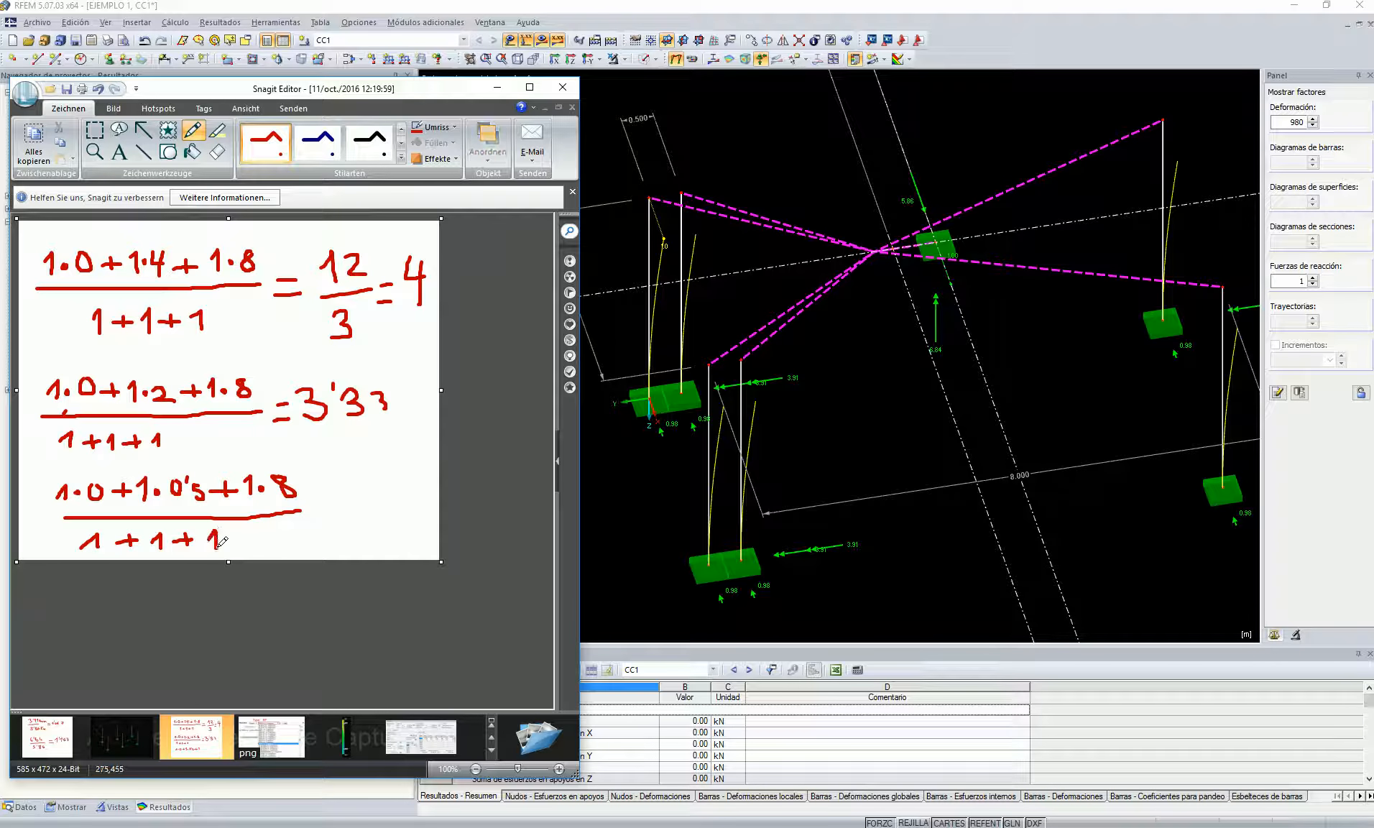
pyautogui.moveTo(315, 503); pyautogui.dragTo(344, 516)
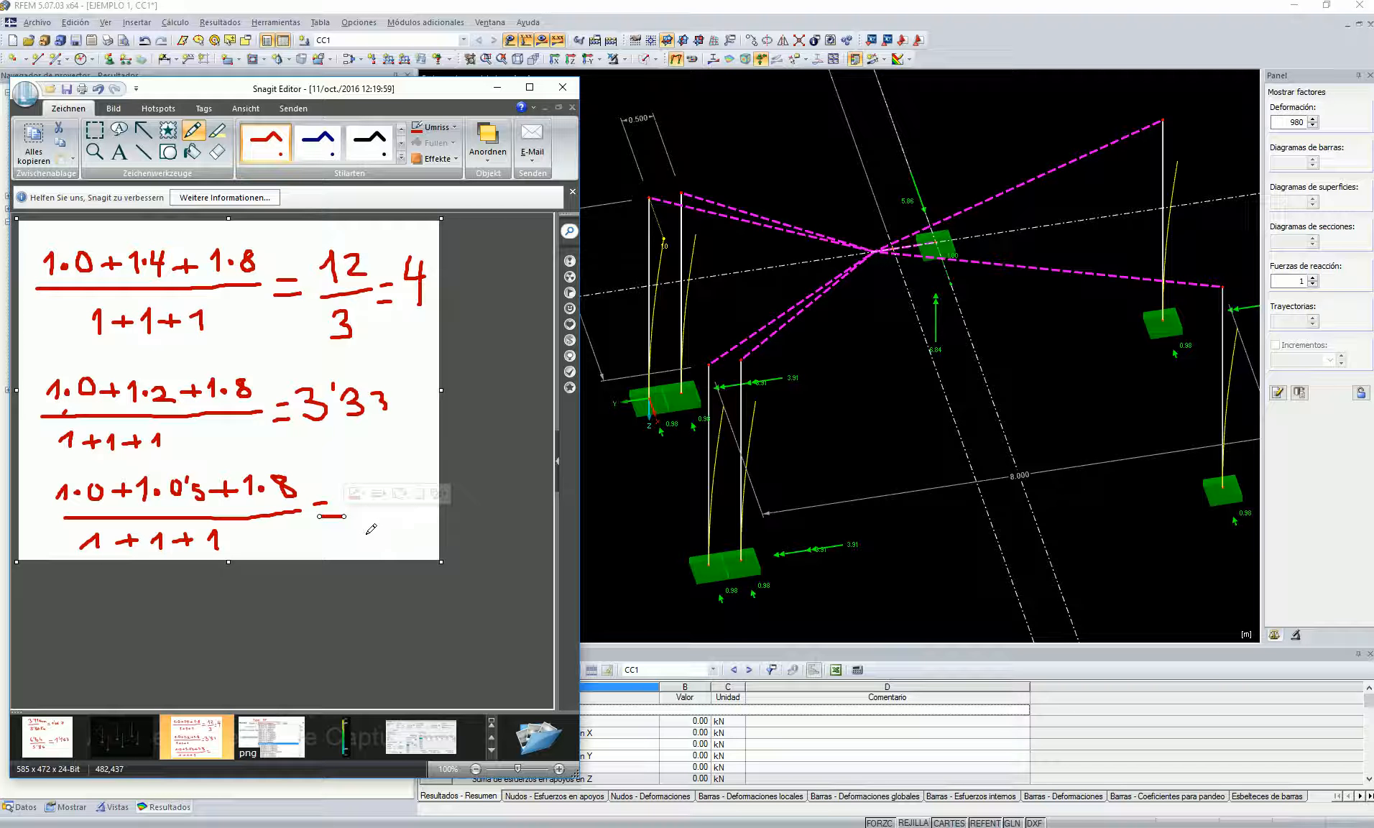
pyautogui.moveTo(350, 499)
pyautogui.mouseDown()
pyautogui.moveTo(366, 510)
pyautogui.moveTo(368, 496)
pyautogui.moveTo(396, 496)
pyautogui.moveTo(396, 513)
pyautogui.mouseUp()
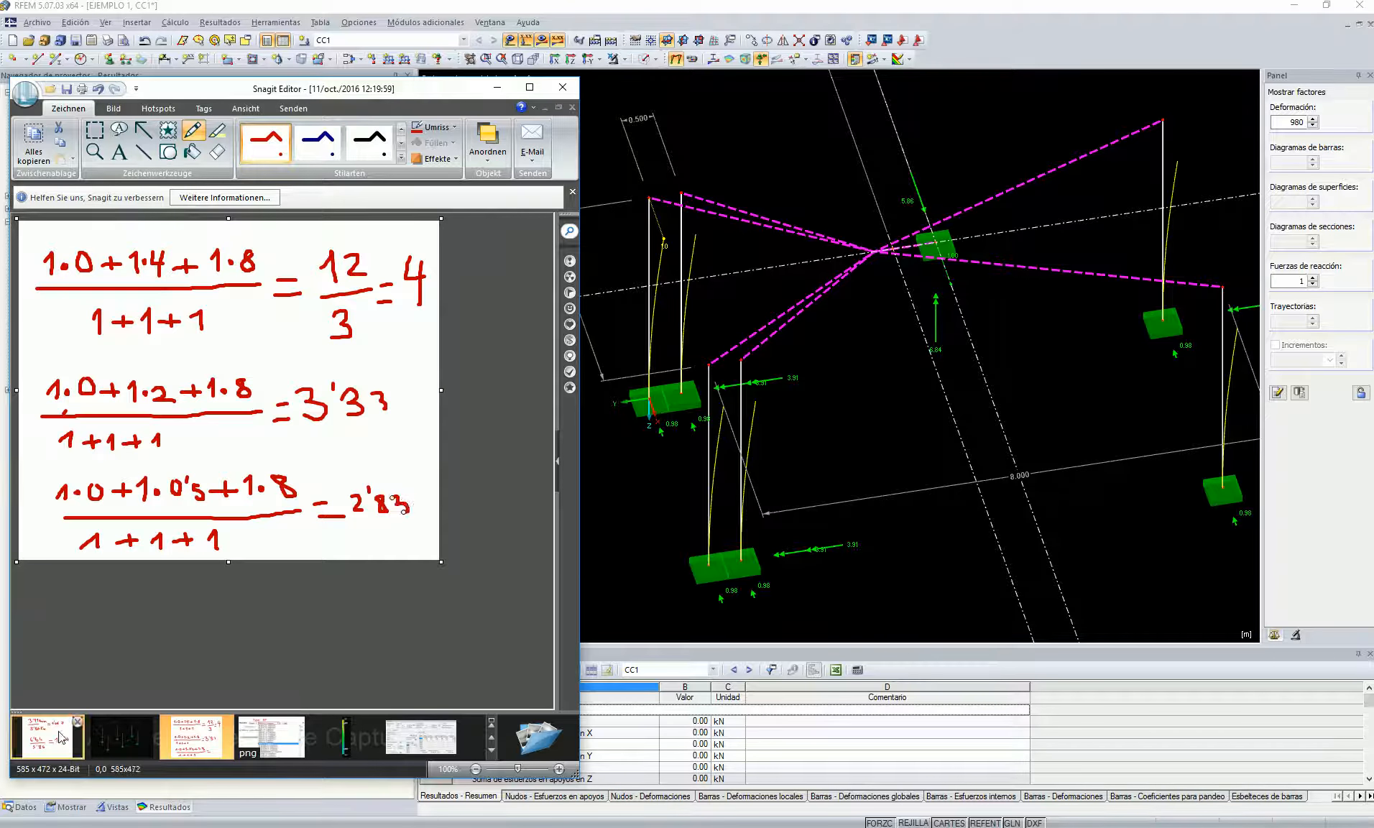
# Compare the quotient note with the weighted-average note, and return to RFEM to examine the whole model.
pyautogui.click(59, 731)
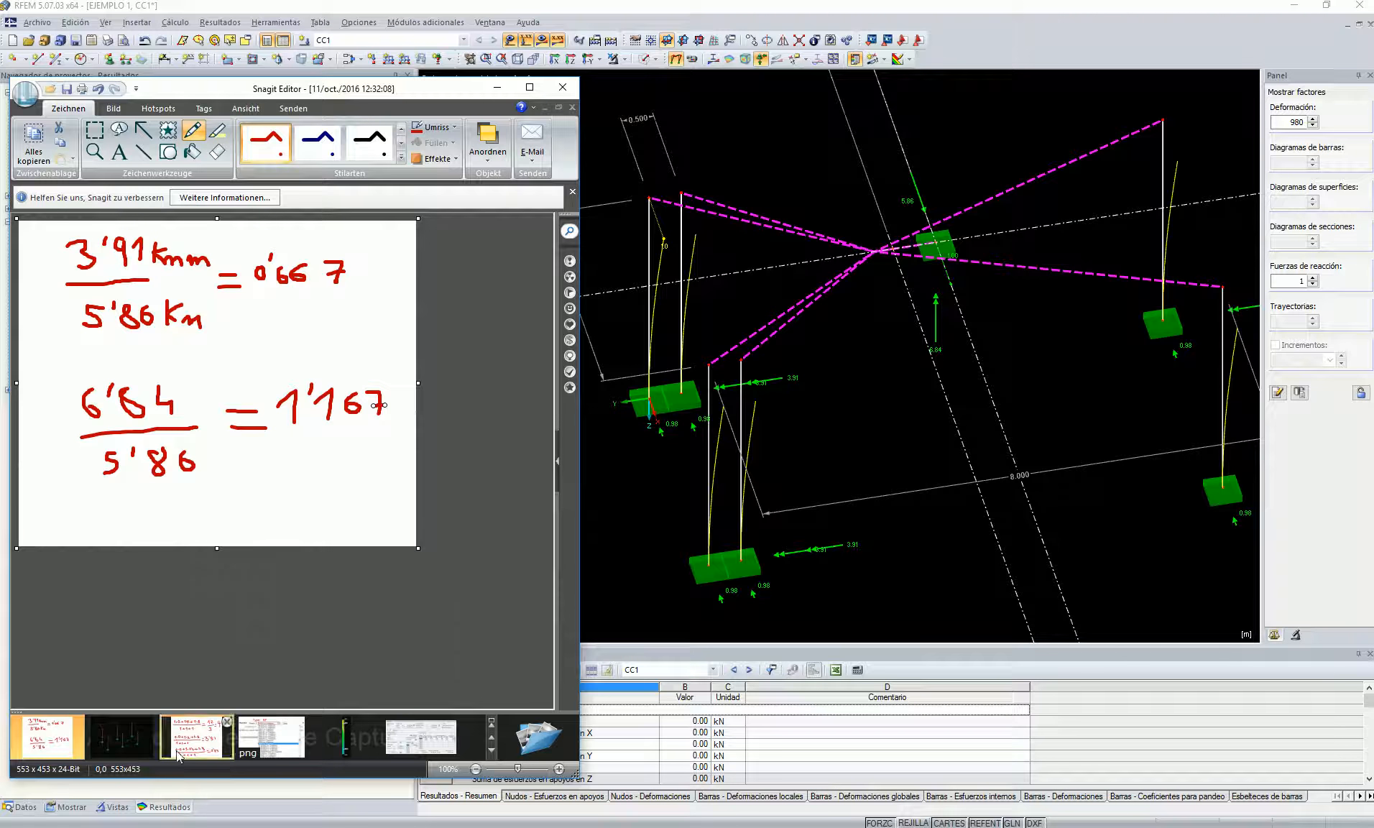
pyautogui.click(193, 734)
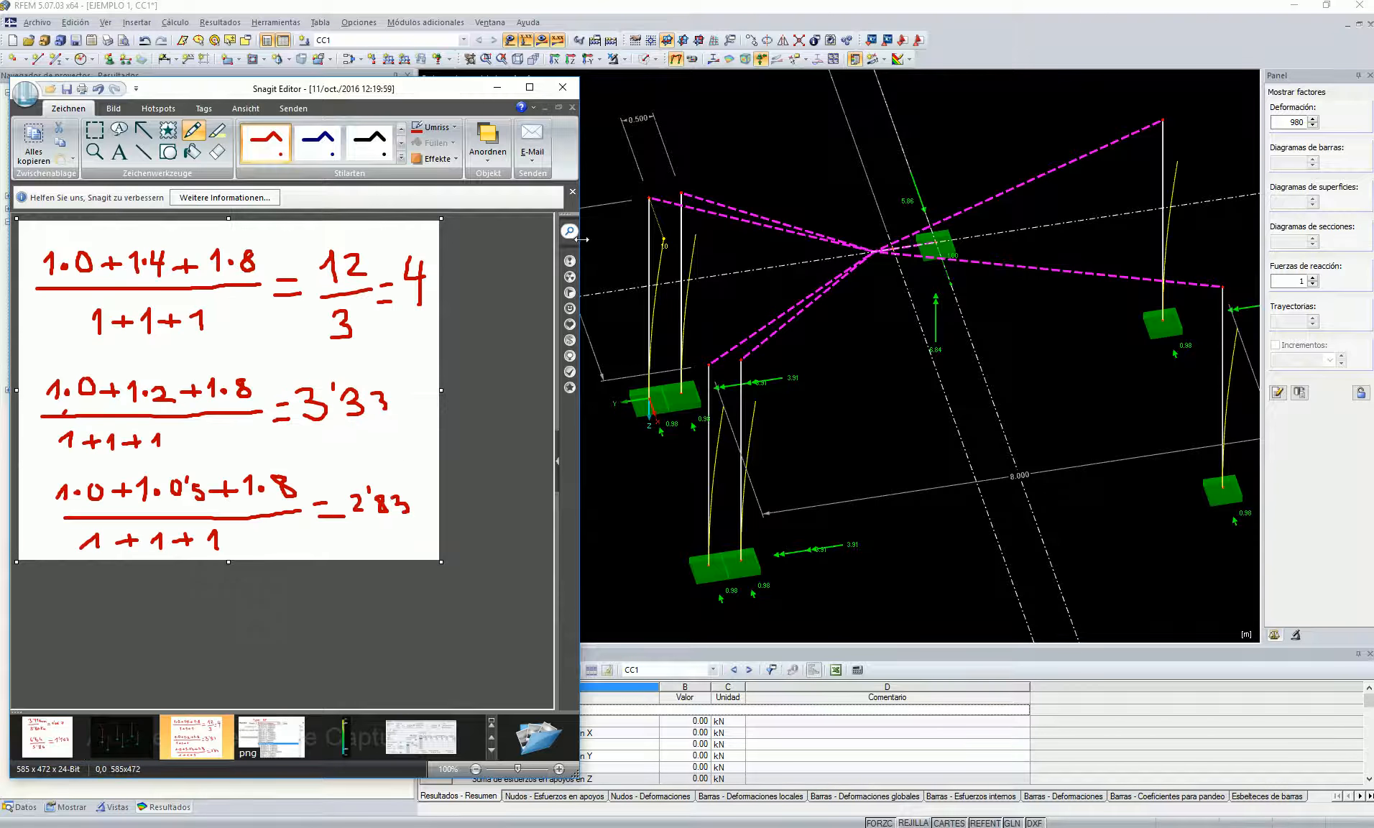
pyautogui.click(506, 86)
pyautogui.scroll(-3, 852, 404)
pyautogui.keyDown('ctrl'); pyautogui.moveTo(852, 408); pyautogui.dragTo(810, 419, button='middle'); pyautogui.keyUp('ctrl')
pyautogui.scroll(3, 891, 292)
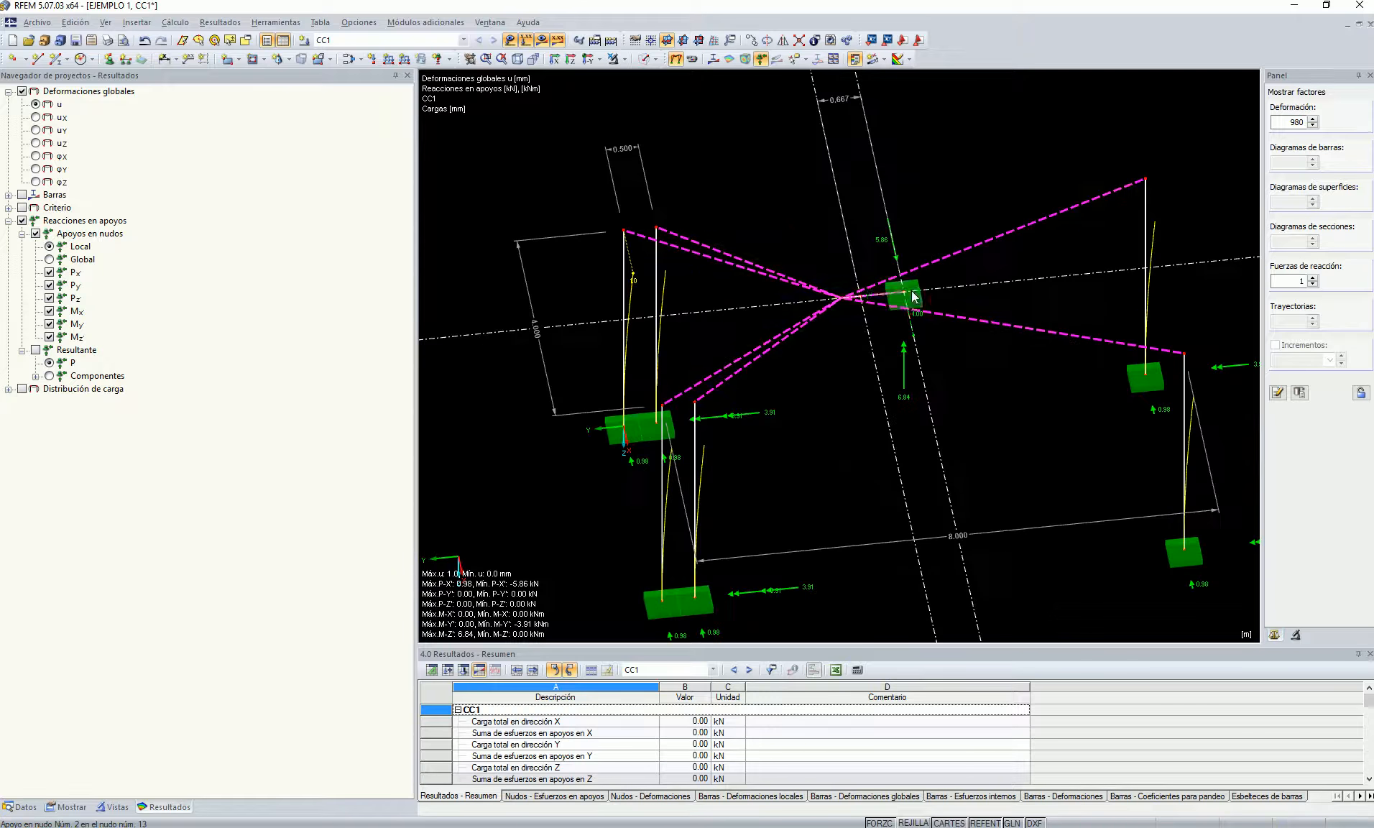
# Copy the supported central node once with a displacement of dY = 1.167 m.
pyautogui.scroll(1, 906, 297)
pyautogui.rightClick(904, 297)
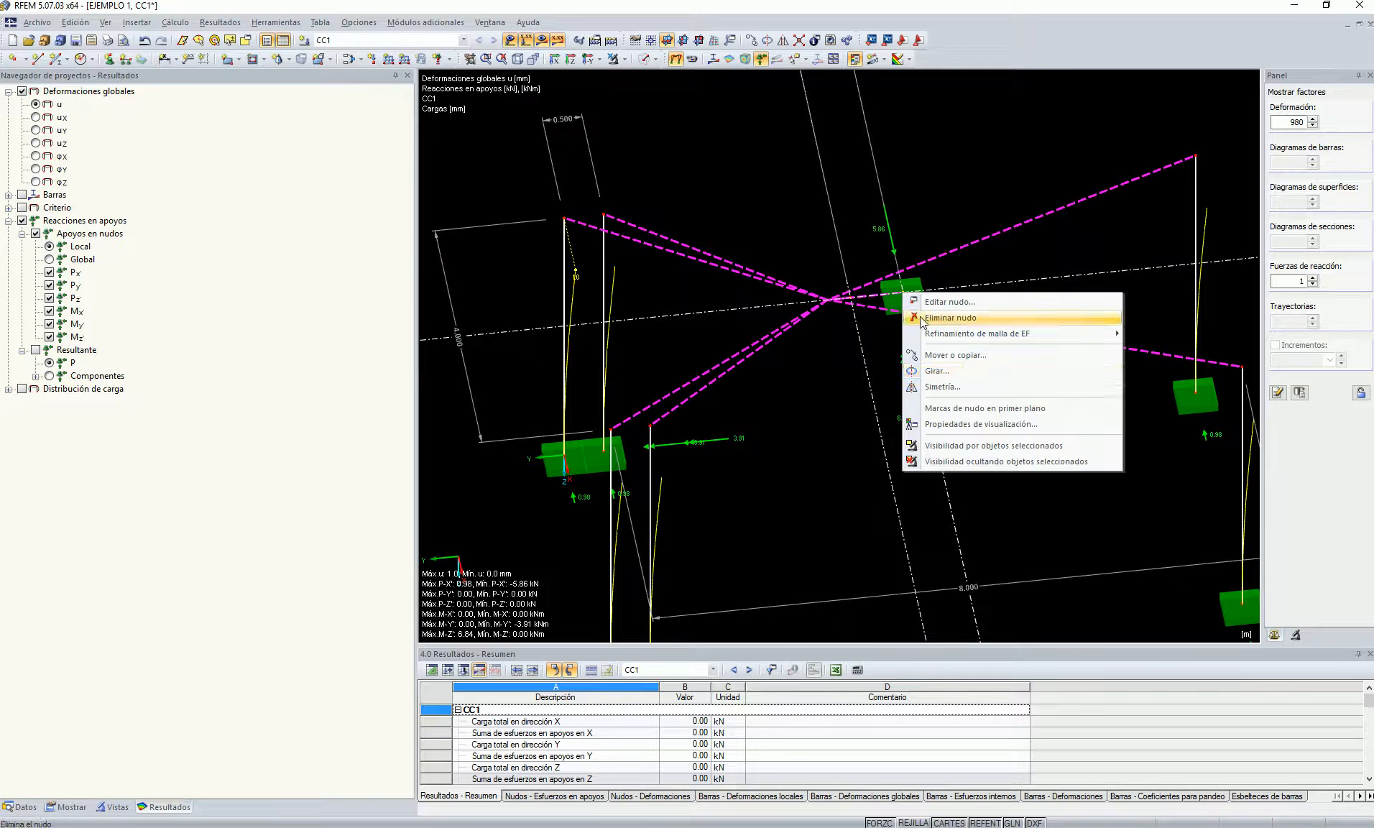
pyautogui.click(961, 354)
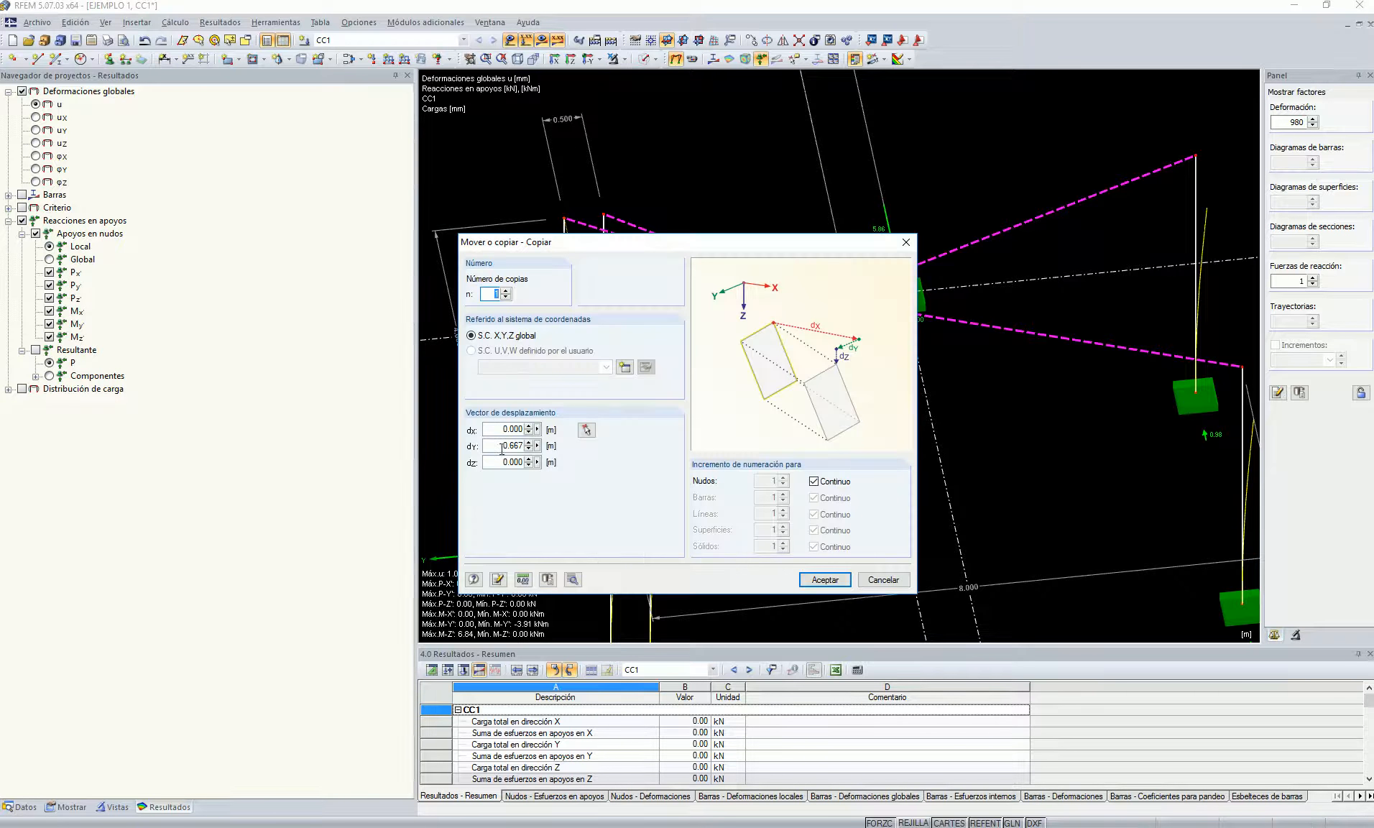
pyautogui.write('1.167')
pyautogui.click(824, 580)
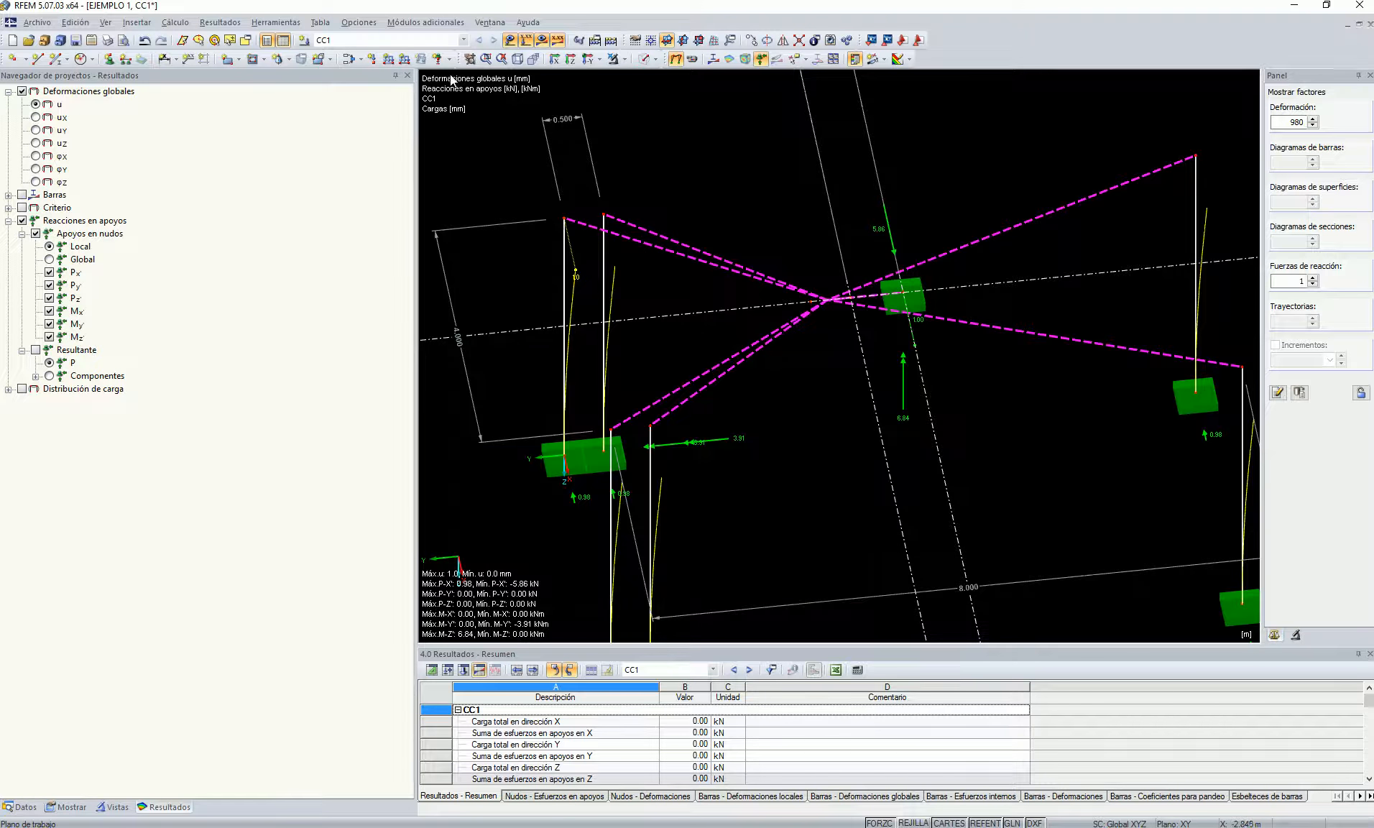
# Place an auxiliary line parallel to X through the copied node.
pyautogui.click(204, 59)
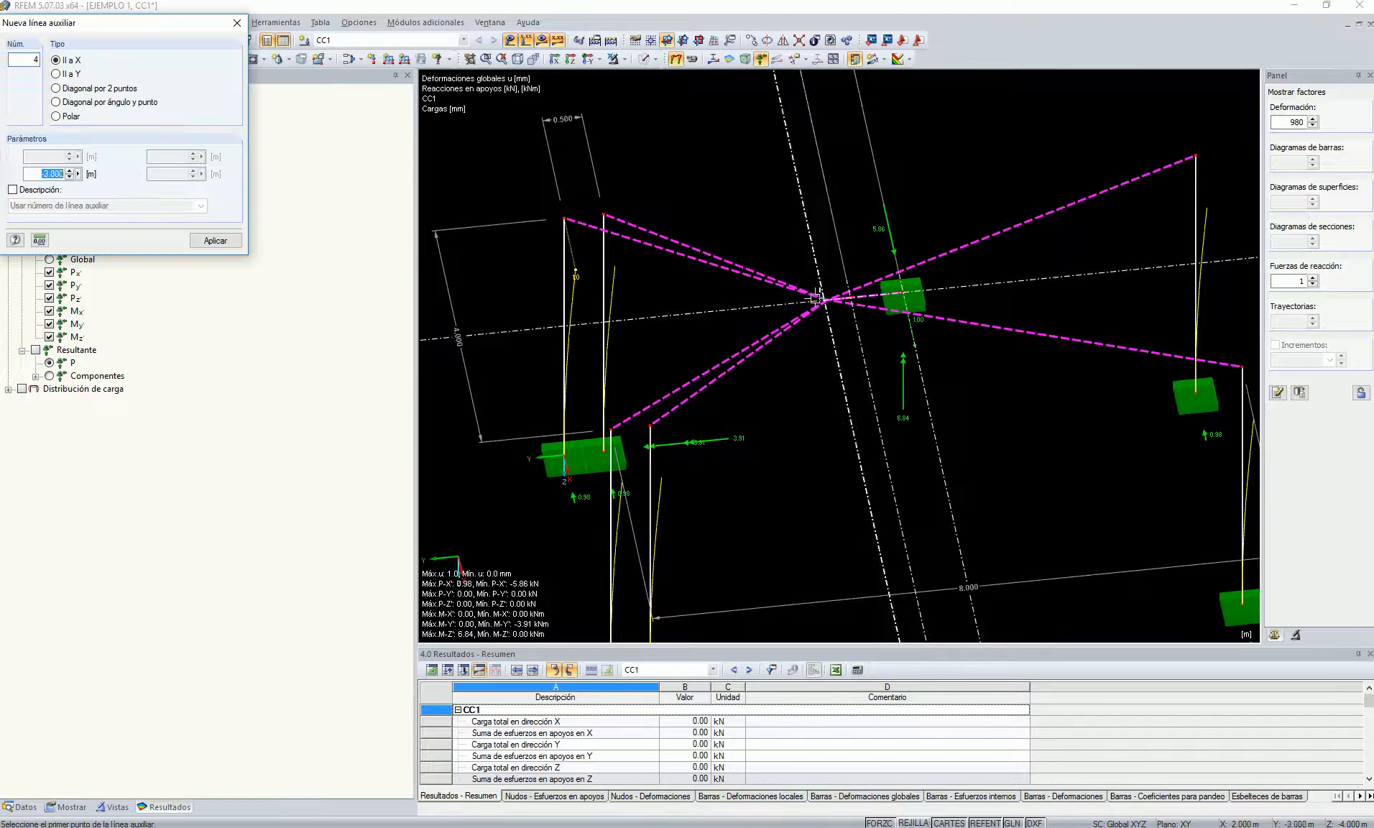
pyautogui.click(813, 300)
pyautogui.scroll(-2, 884, 322)
pyautogui.moveTo(921, 215); pyautogui.dragTo(902, 307, button='middle')
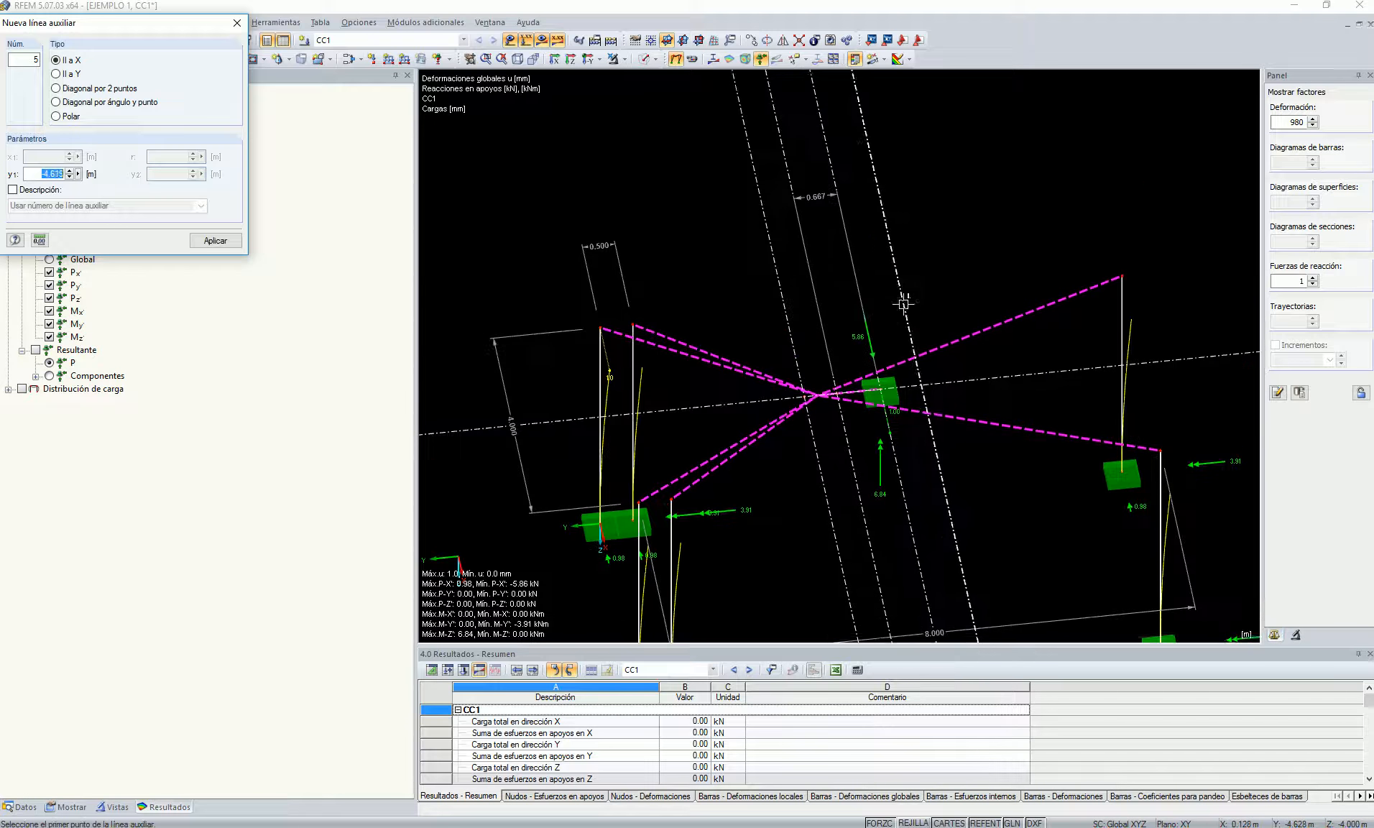
# Dimension the offset between the central node and the newly copied node.
pyautogui.press('Escape')
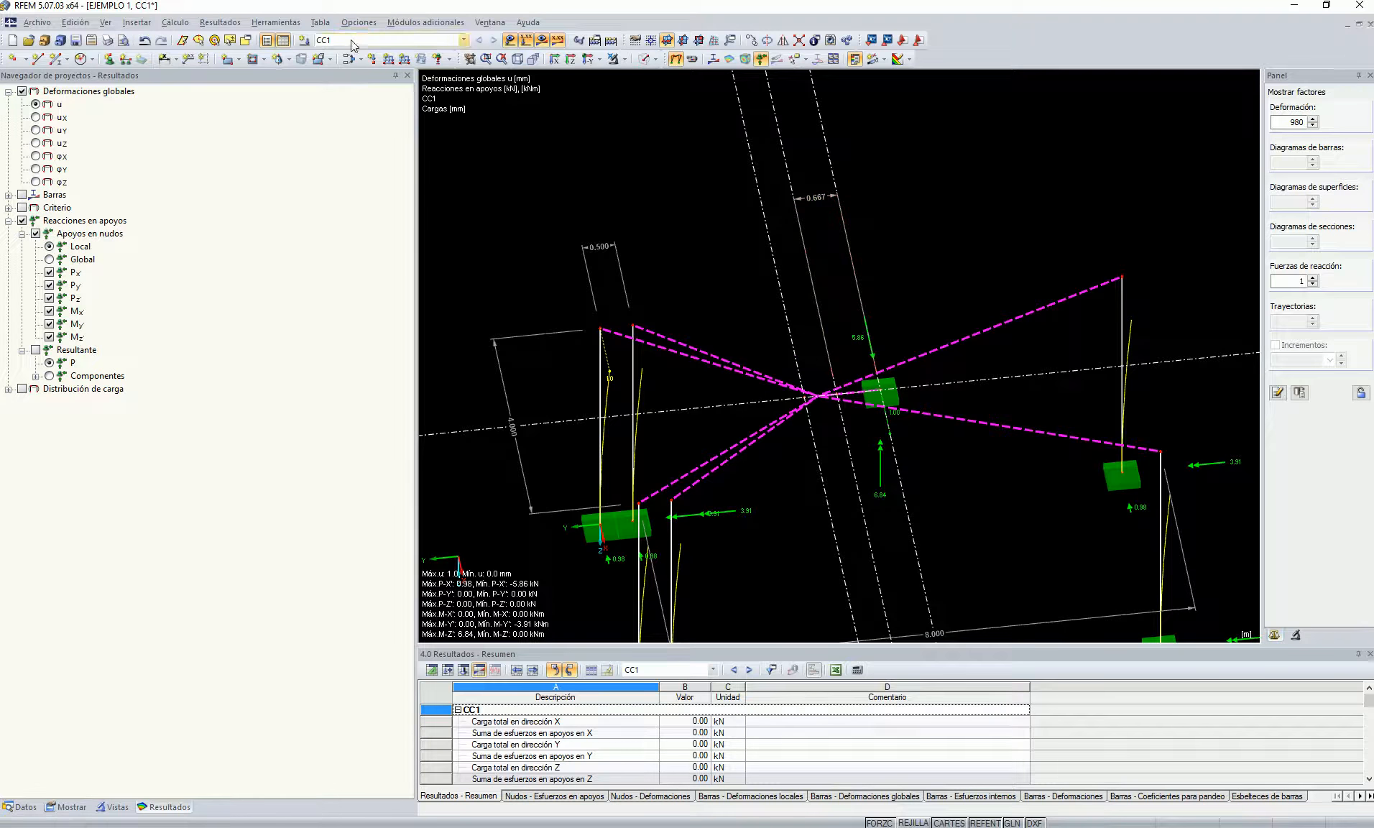
pyautogui.click(165, 59)
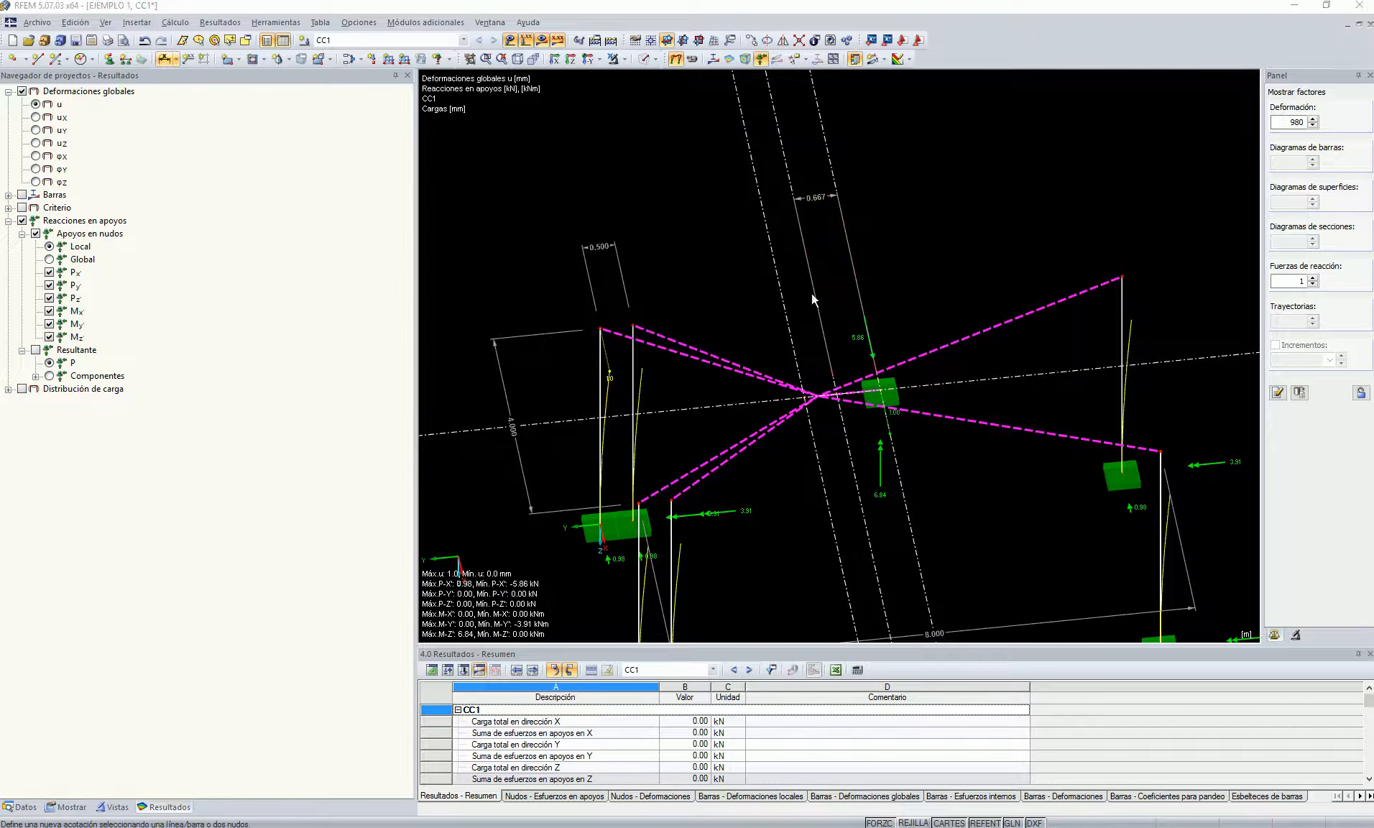
pyautogui.click(802, 397)
pyautogui.click(756, 140)
pyautogui.scroll(-1, 898, 181)
pyautogui.moveTo(898, 181)
pyautogui.mouseDown(button='middle')
pyautogui.moveTo(881, 210)
pyautogui.moveTo(903, 193)
pyautogui.moveTo(899, 172)
pyautogui.mouseUp(button='middle')
pyautogui.scroll(-3, 881, 211)
pyautogui.press('Escape')
pyautogui.scroll(3, 900, 174)
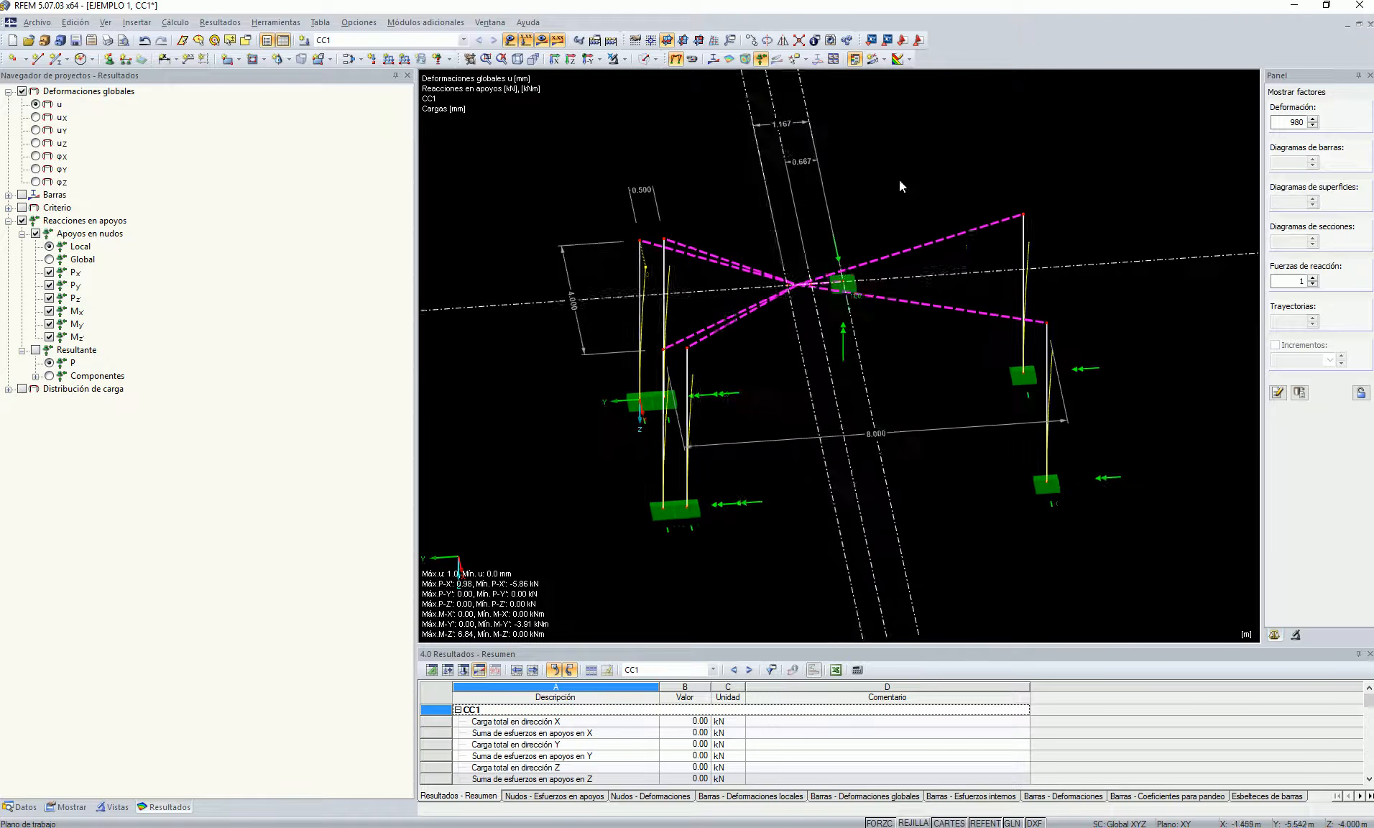
# Examine the dimensioned auxiliary lines and support reactions from several angles around the model.
pyautogui.keyDown('ctrl'); pyautogui.moveTo(758, 359); pyautogui.dragTo(706, 355, button='middle'); pyautogui.keyUp('ctrl')
pyautogui.moveTo(829, 197); pyautogui.dragTo(832, 215, button='middle')
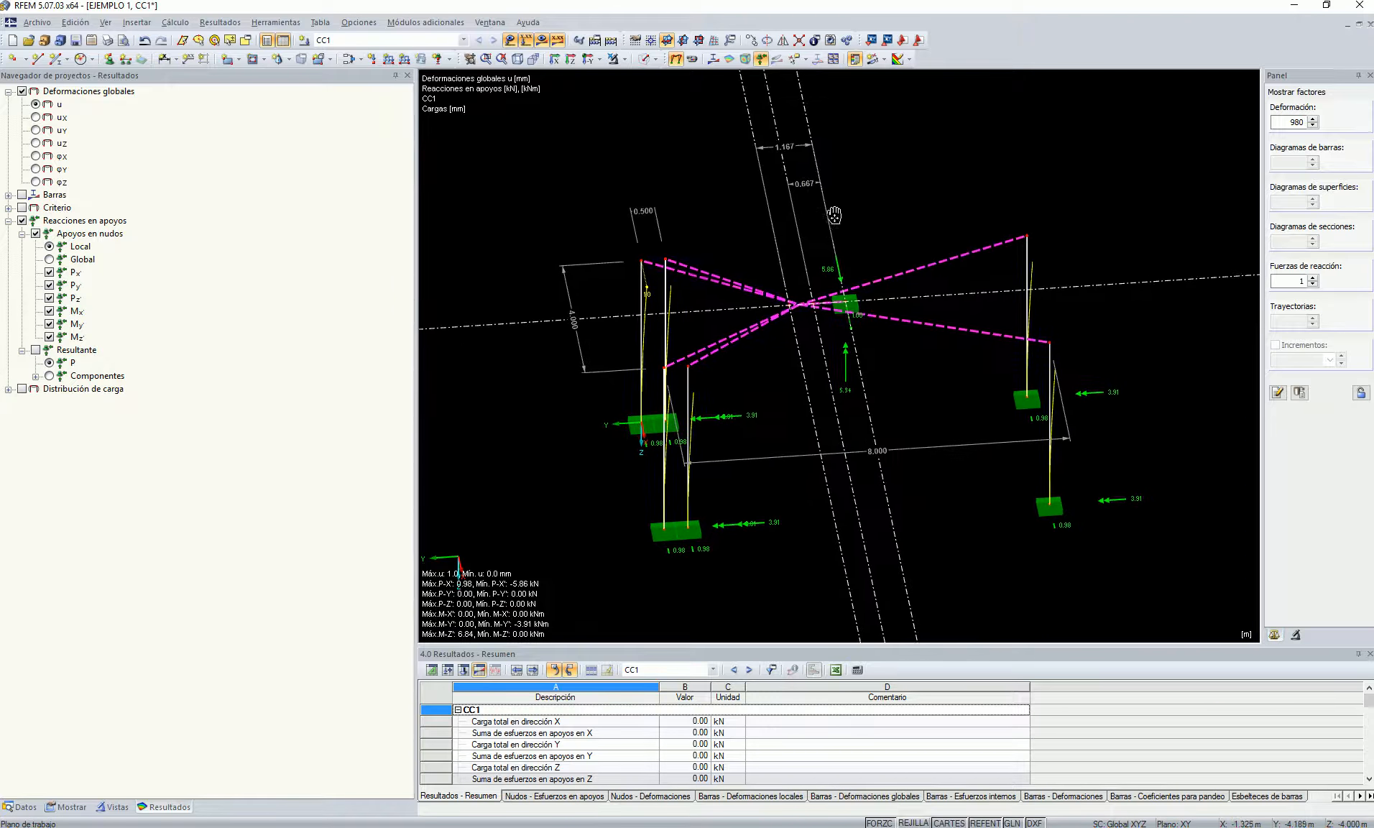
pyautogui.keyDown('ctrl'); pyautogui.moveTo(814, 134); pyautogui.dragTo(814, 241, button='middle'); pyautogui.keyUp('ctrl')
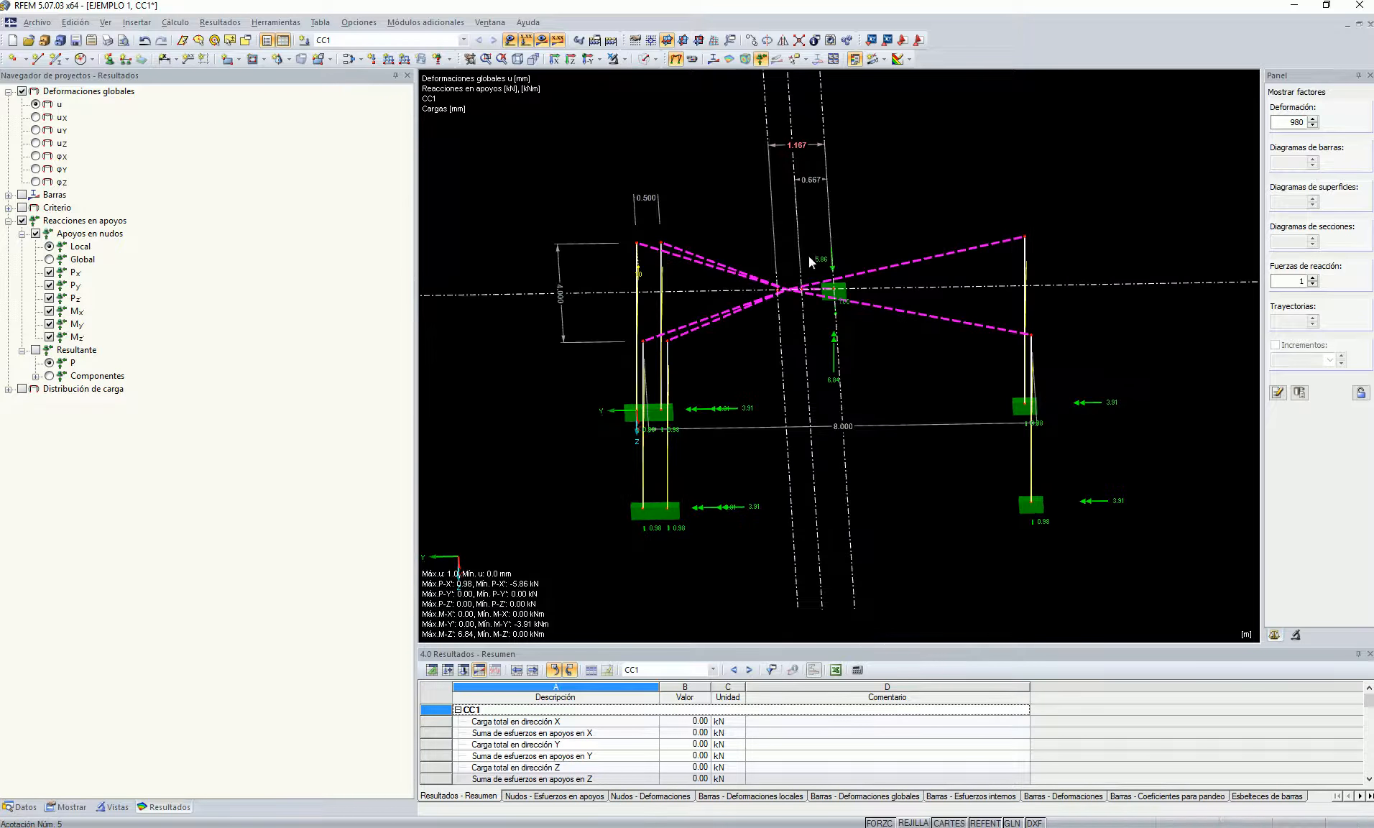
pyautogui.keyDown('ctrl'); pyautogui.moveTo(837, 314); pyautogui.dragTo(876, 281, button='middle'); pyautogui.keyUp('ctrl')
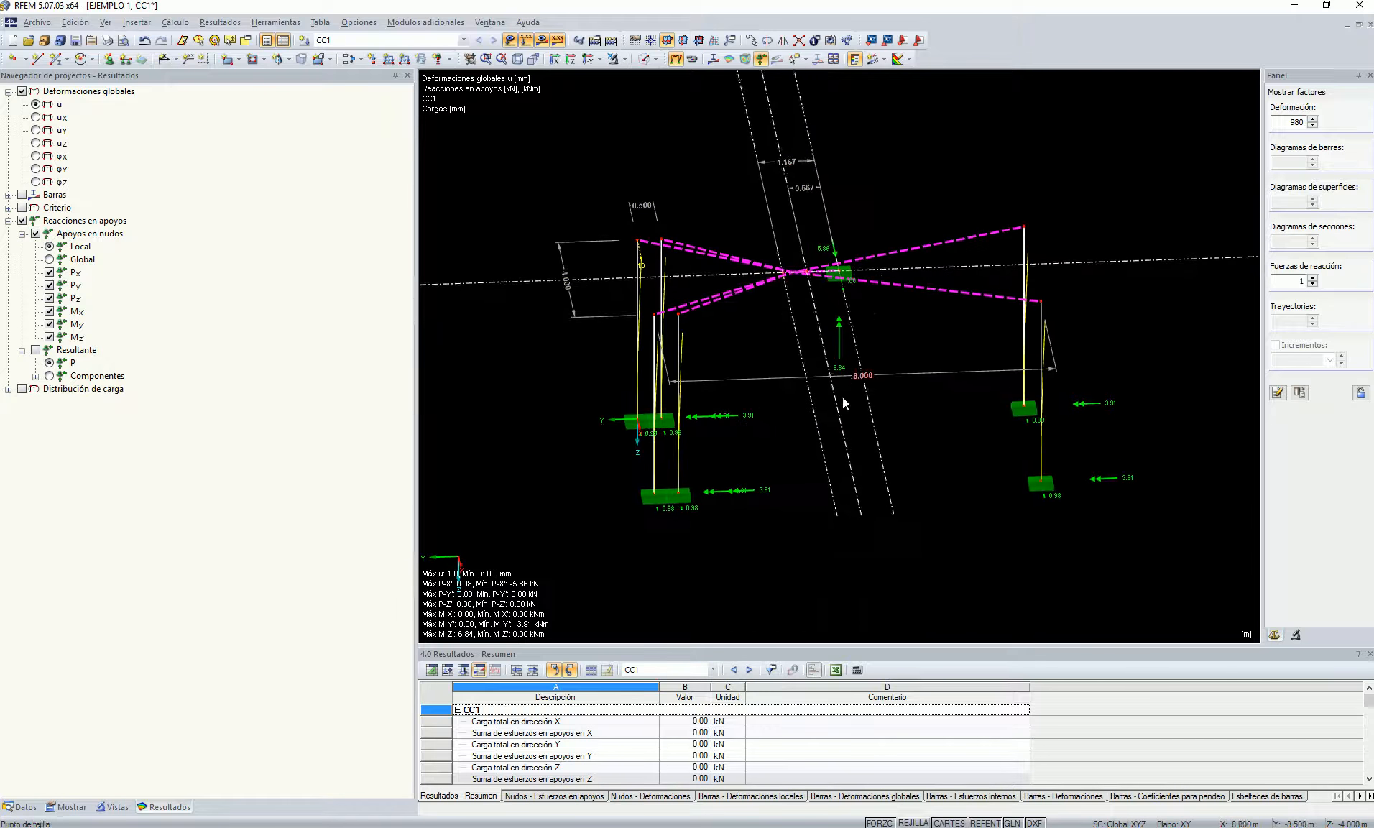
pyautogui.keyDown('ctrl'); pyautogui.moveTo(845, 375); pyautogui.dragTo(916, 451, button='middle'); pyautogui.keyUp('ctrl')
pyautogui.scroll(2, 813, 277)
pyautogui.scroll(-5, 842, 360)
pyautogui.keyDown('ctrl'); pyautogui.moveTo(846, 366); pyautogui.dragTo(776, 383, button='middle'); pyautogui.keyUp('ctrl')
pyautogui.scroll(4, 863, 261)
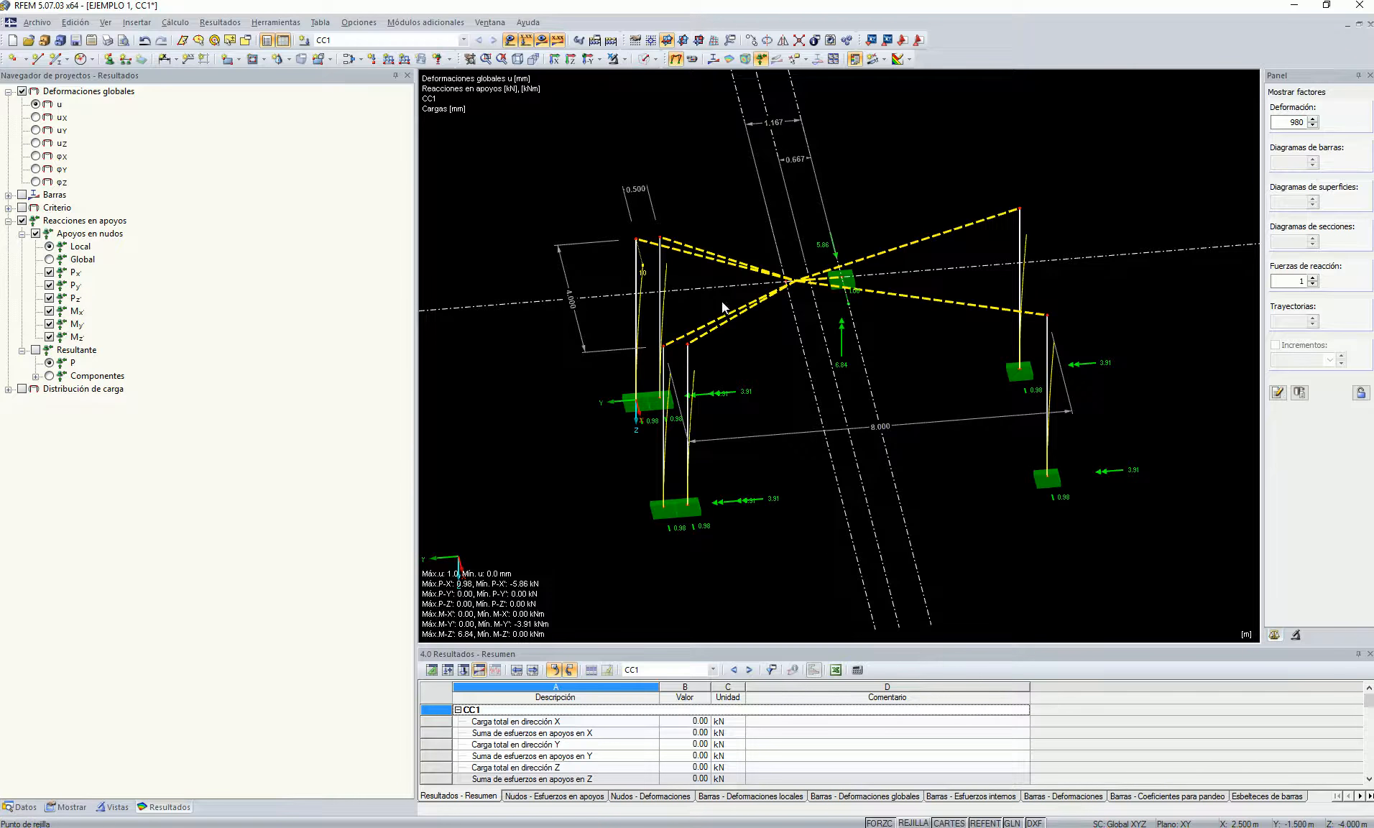
# Delete the rigid members joining the column tops and the nodal support at the central node.
pyautogui.press('Delete')
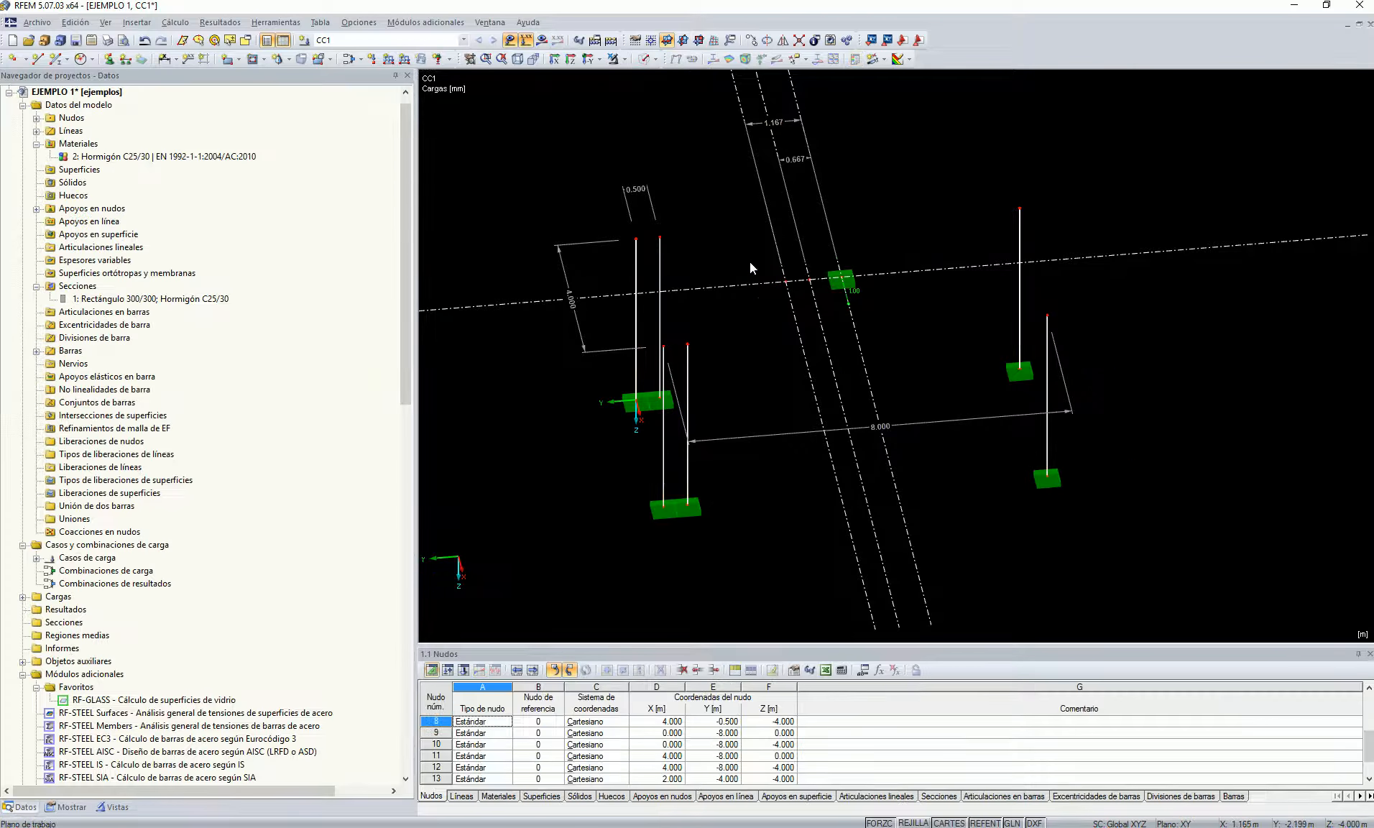
pyautogui.click(835, 280)
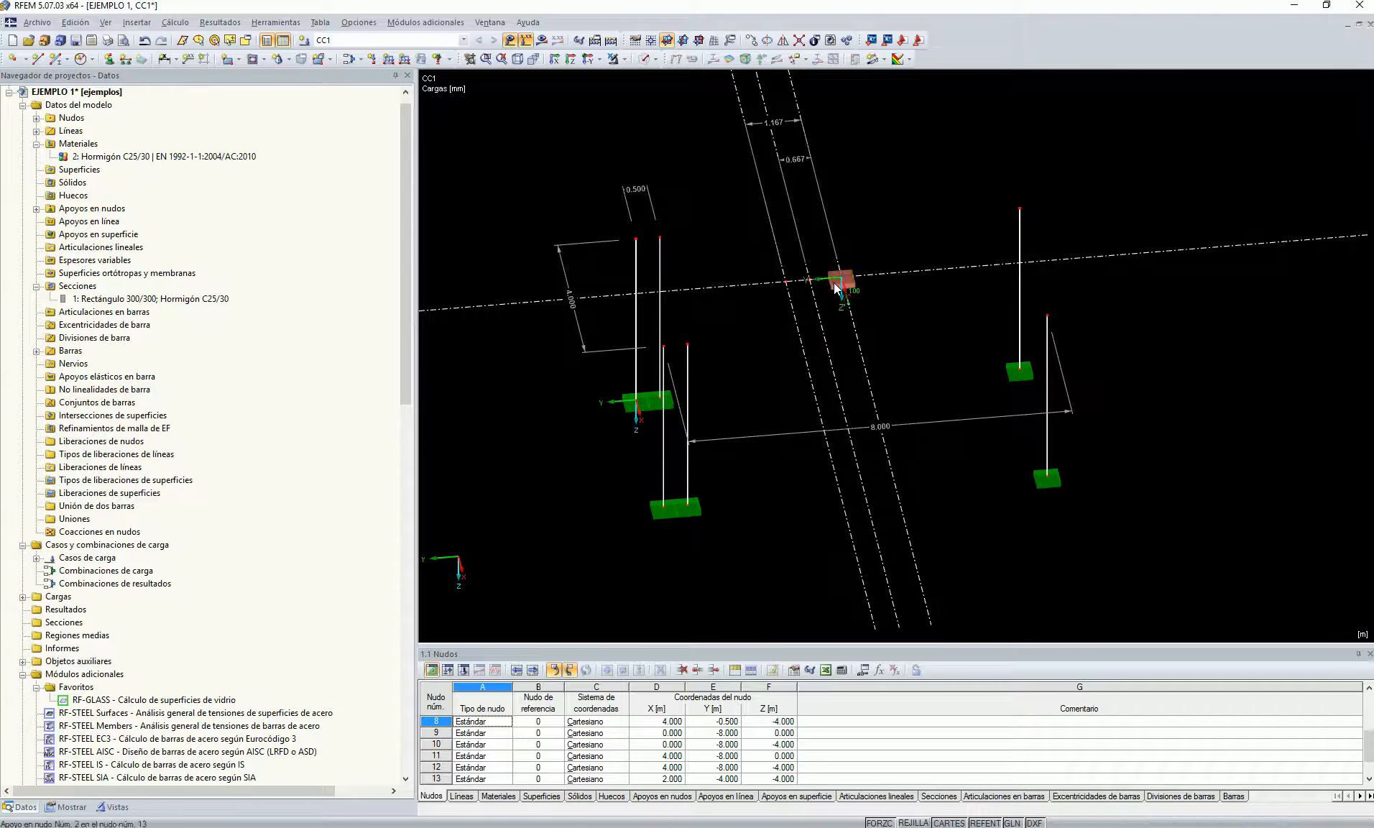
pyautogui.press('Delete')
pyautogui.keyDown('ctrl'); pyautogui.moveTo(891, 307); pyautogui.dragTo(932, 225, button='middle'); pyautogui.keyUp('ctrl')
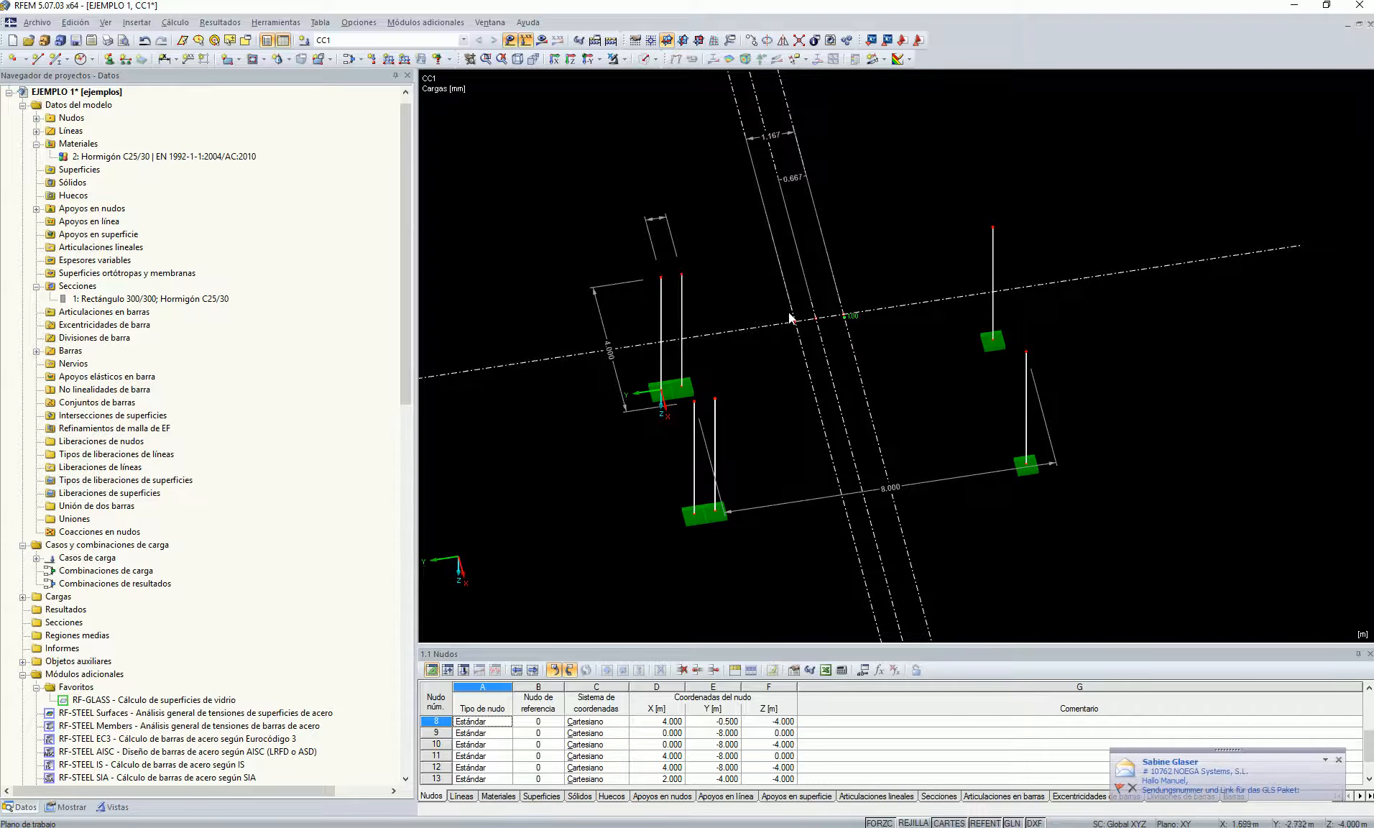
pyautogui.keyDown('ctrl'); pyautogui.moveTo(890, 276); pyautogui.dragTo(882, 269, button='middle'); pyautogui.keyUp('ctrl')
# Create a 250 mm thick rectangular concrete C25/30 slab spanning the outer column tops, using the grid only while placing it.
pyautogui.click(227, 59)
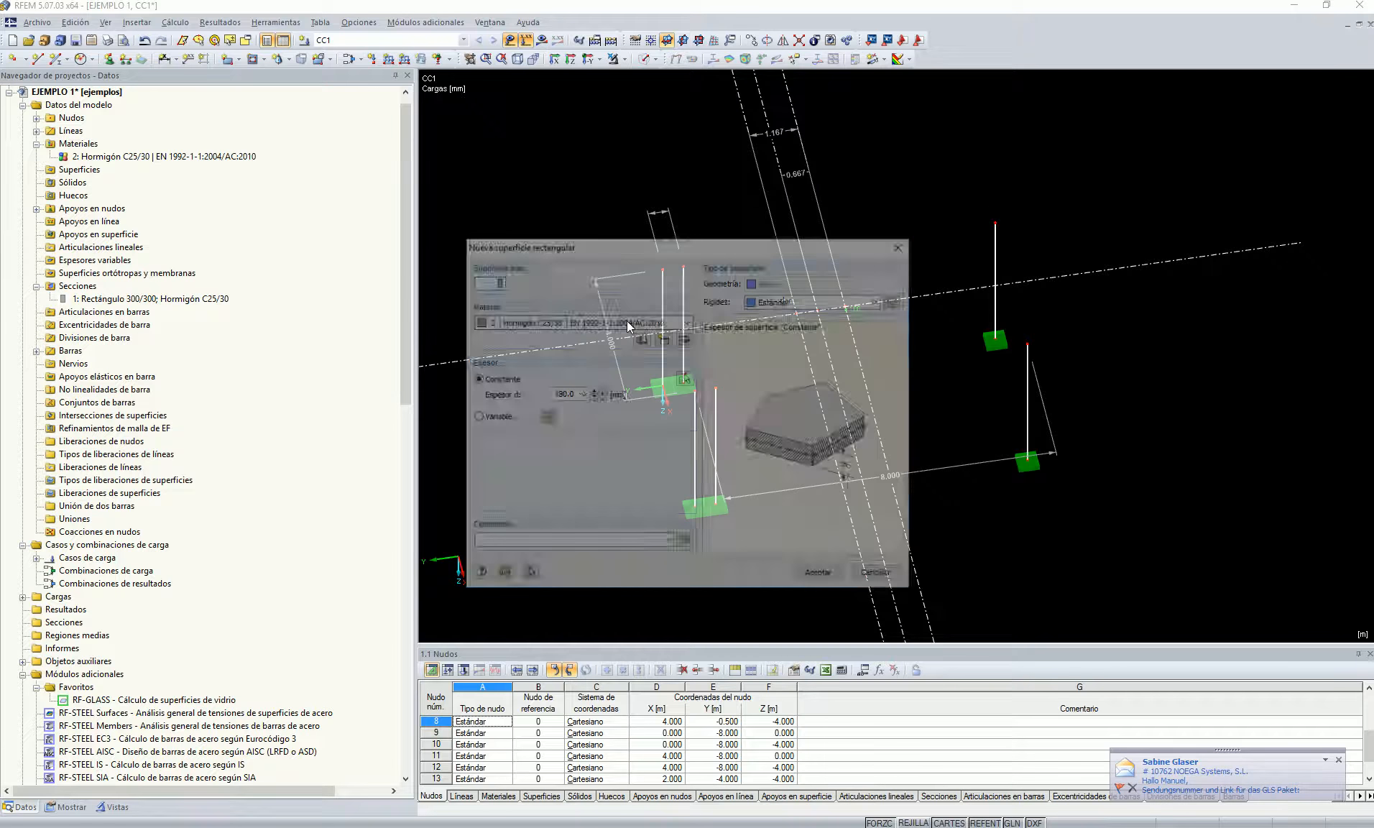
pyautogui.doubleClick(561, 393)
pyautogui.write('250')
pyautogui.click(822, 576)
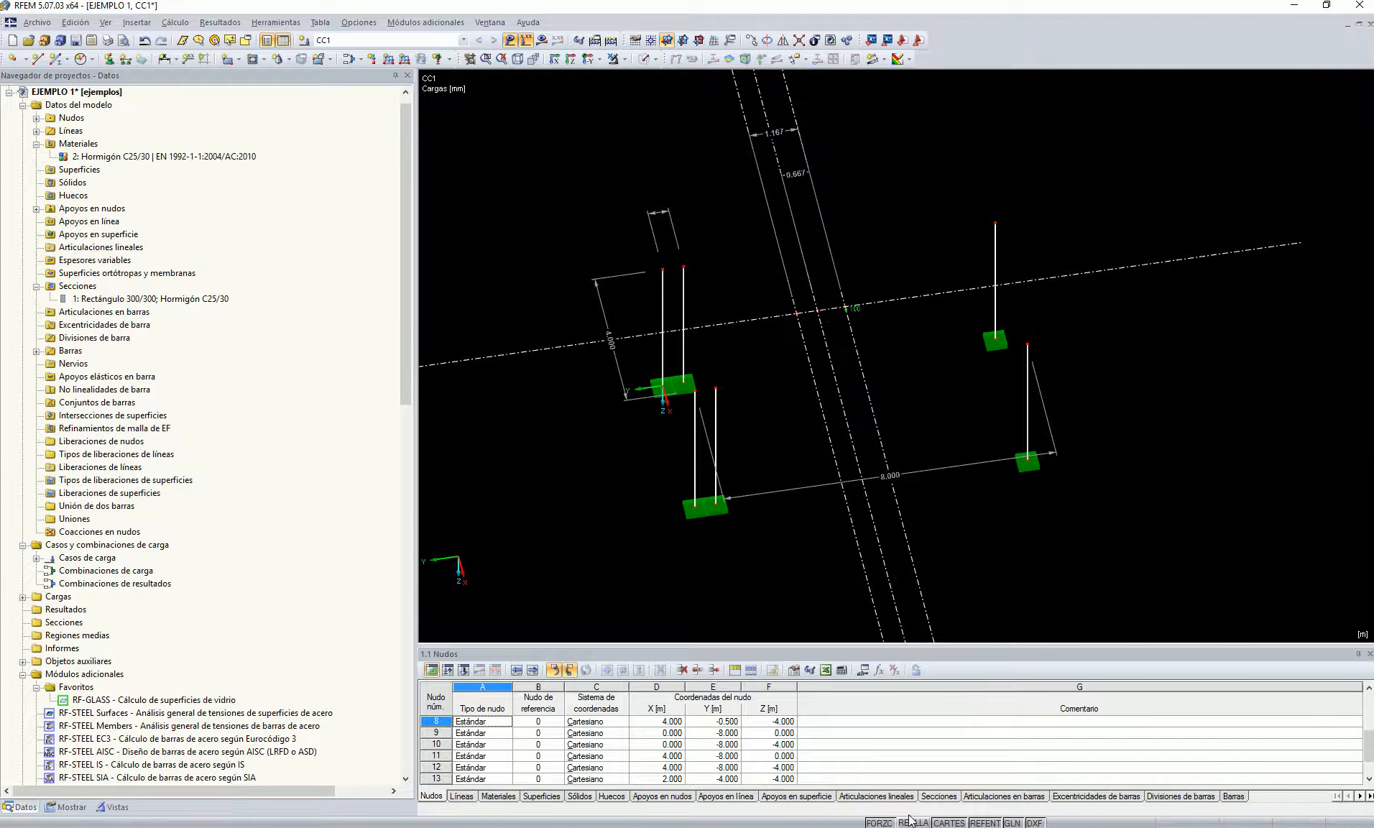
pyautogui.click(915, 823)
pyautogui.keyDown('ctrl'); pyautogui.moveTo(850, 449); pyautogui.dragTo(838, 394, button='middle'); pyautogui.keyUp('ctrl')
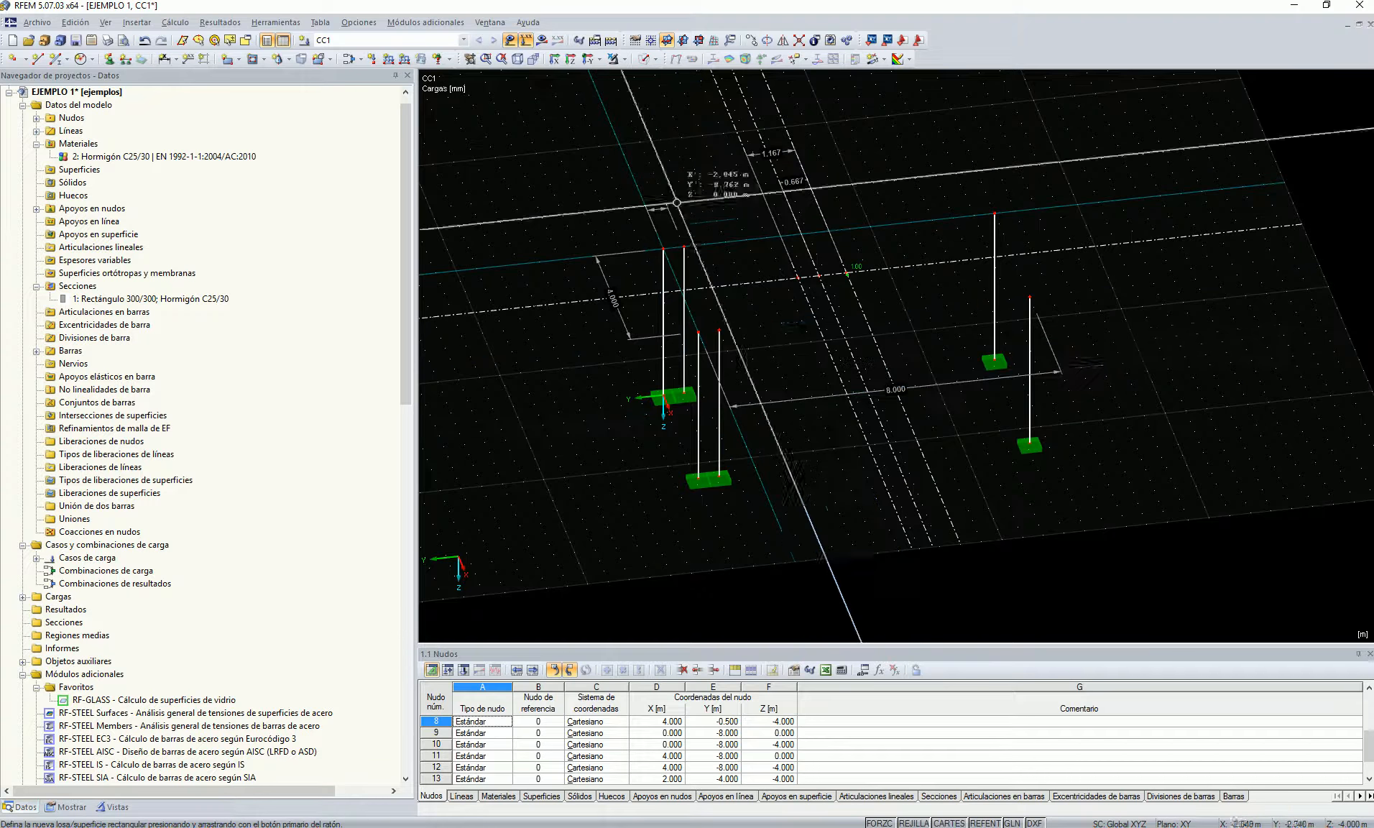
pyautogui.moveTo(686, 329); pyautogui.dragTo(995, 213)
pyautogui.rightClick(844, 174)
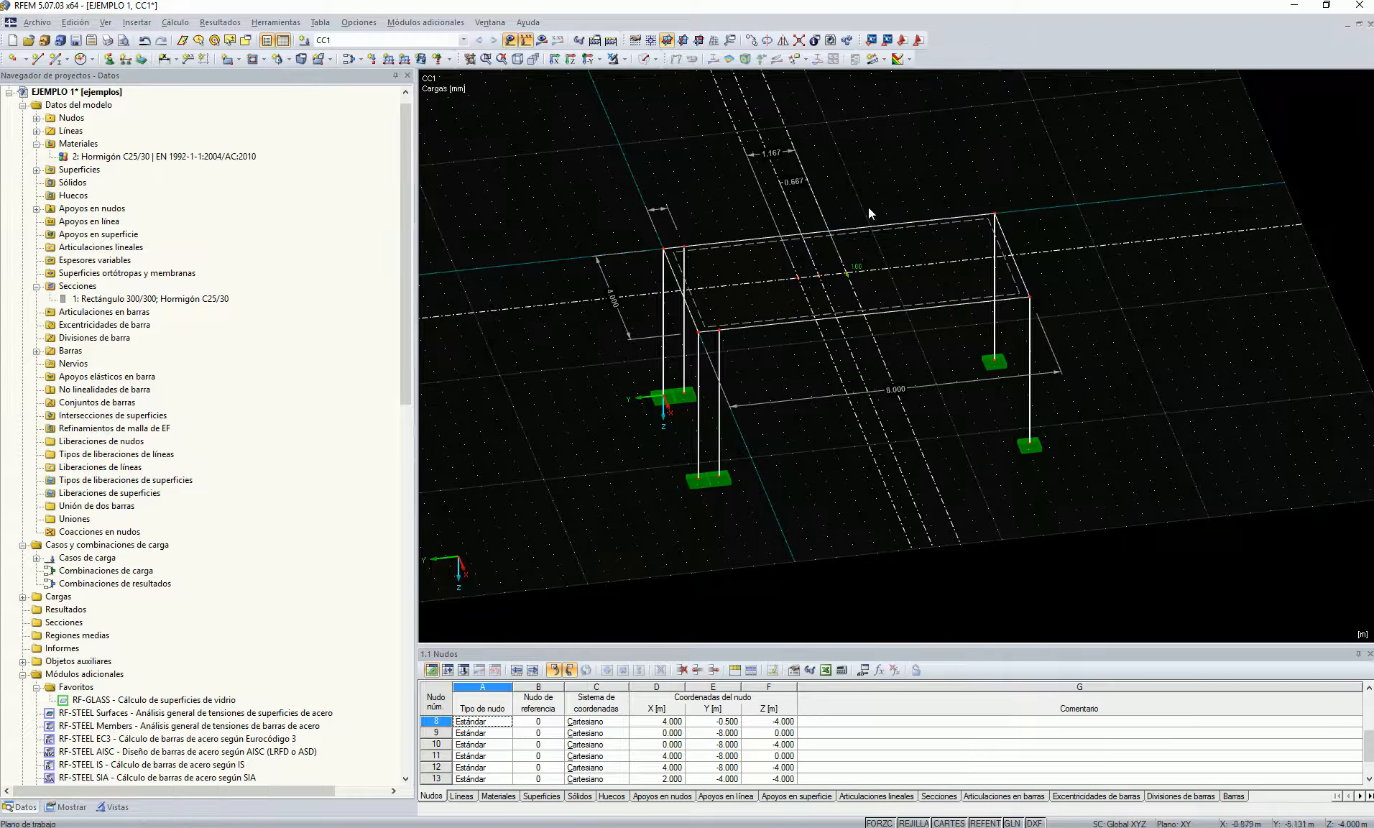
pyautogui.moveTo(868, 207); pyautogui.dragTo(859, 222, button='middle')
pyautogui.click(913, 822)
pyautogui.keyDown('ctrl'); pyautogui.moveTo(773, 429); pyautogui.dragTo(690, 445, button='middle'); pyautogui.keyUp('ctrl')
pyautogui.keyDown('ctrl'); pyautogui.moveTo(665, 228); pyautogui.dragTo(740, 266, button='middle'); pyautogui.keyUp('ctrl')
pyautogui.click(348, 59)
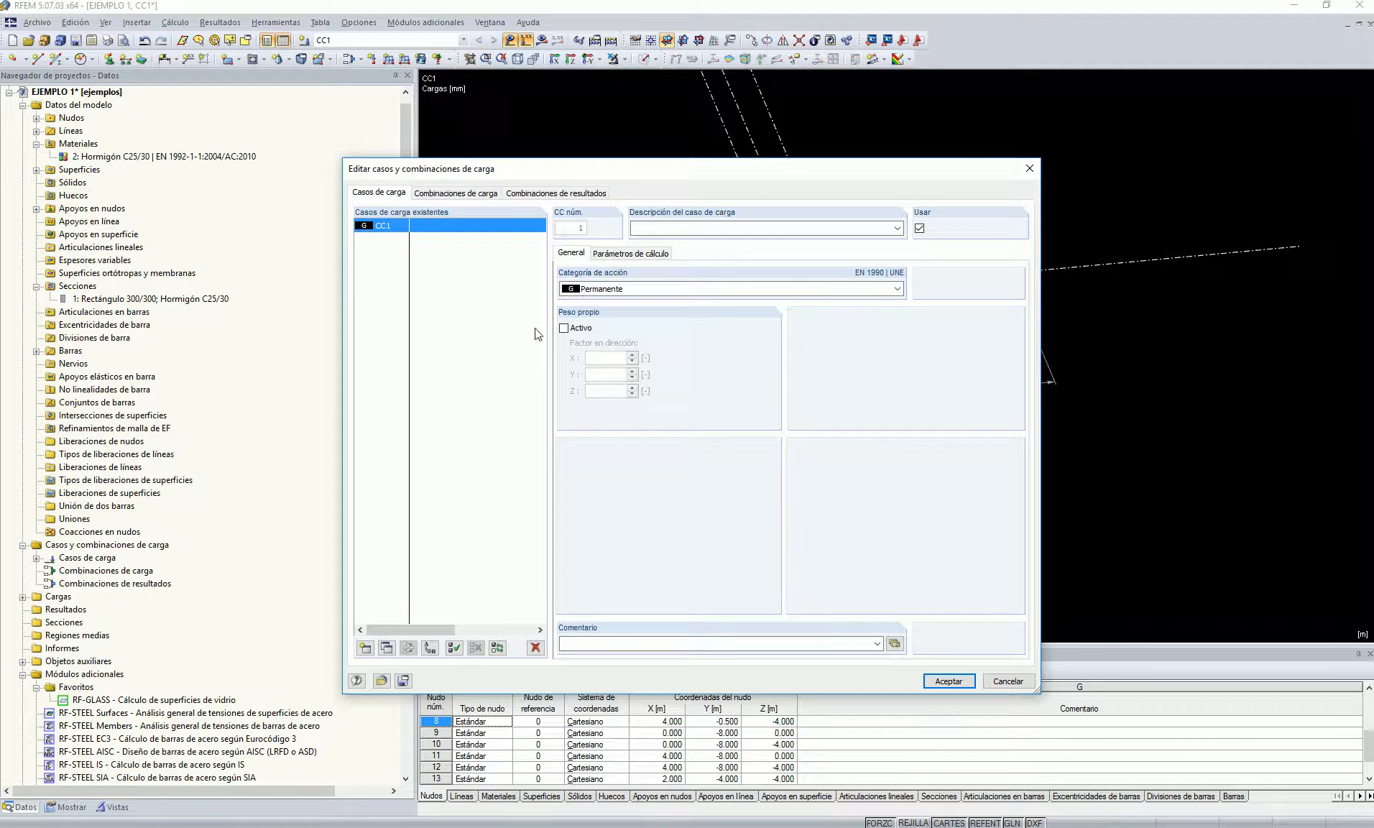
pyautogui.click(941, 675)
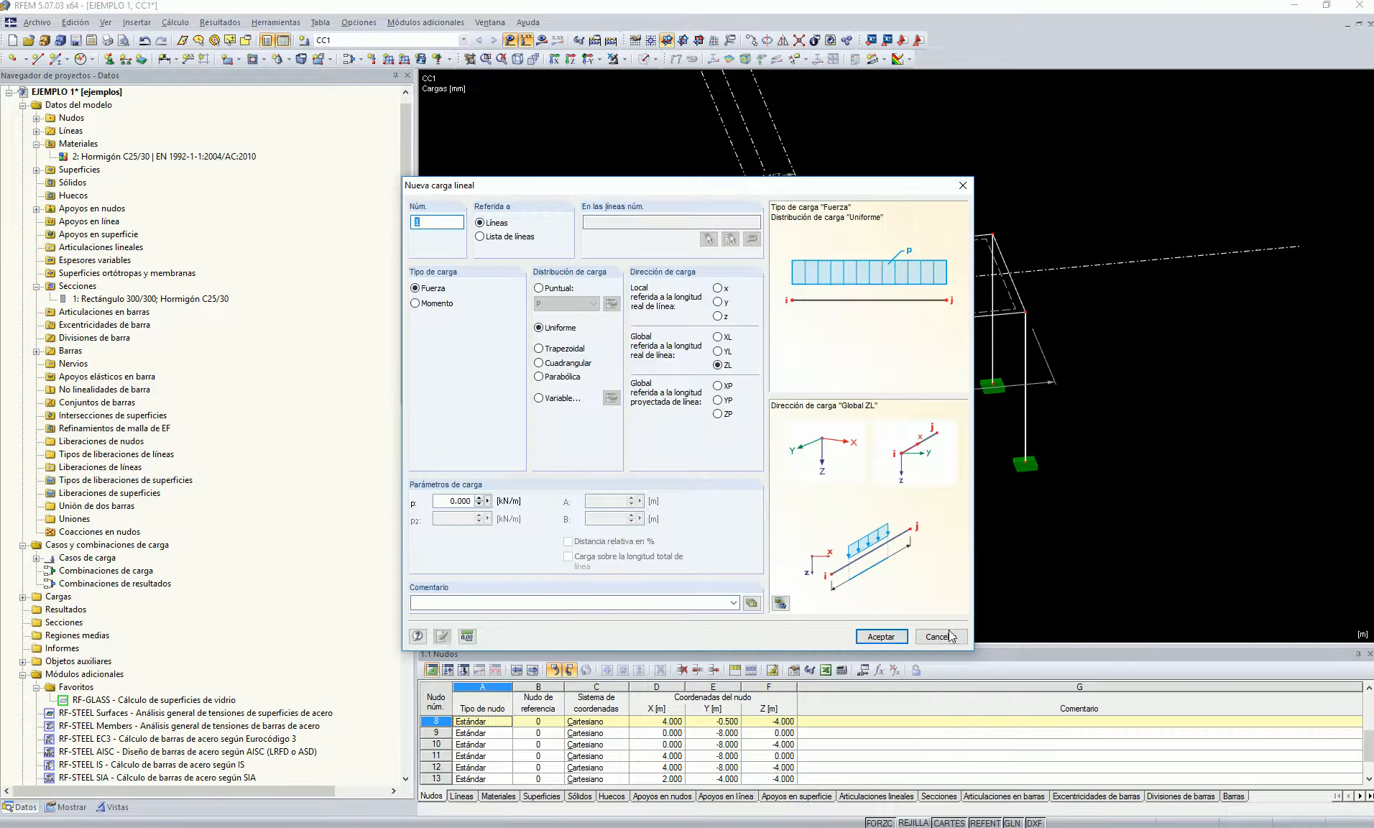
pyautogui.click(945, 637)
# Apply a uniform 10 kN/m² surface load to the slab in global direction ZL.
pyautogui.click(421, 60)
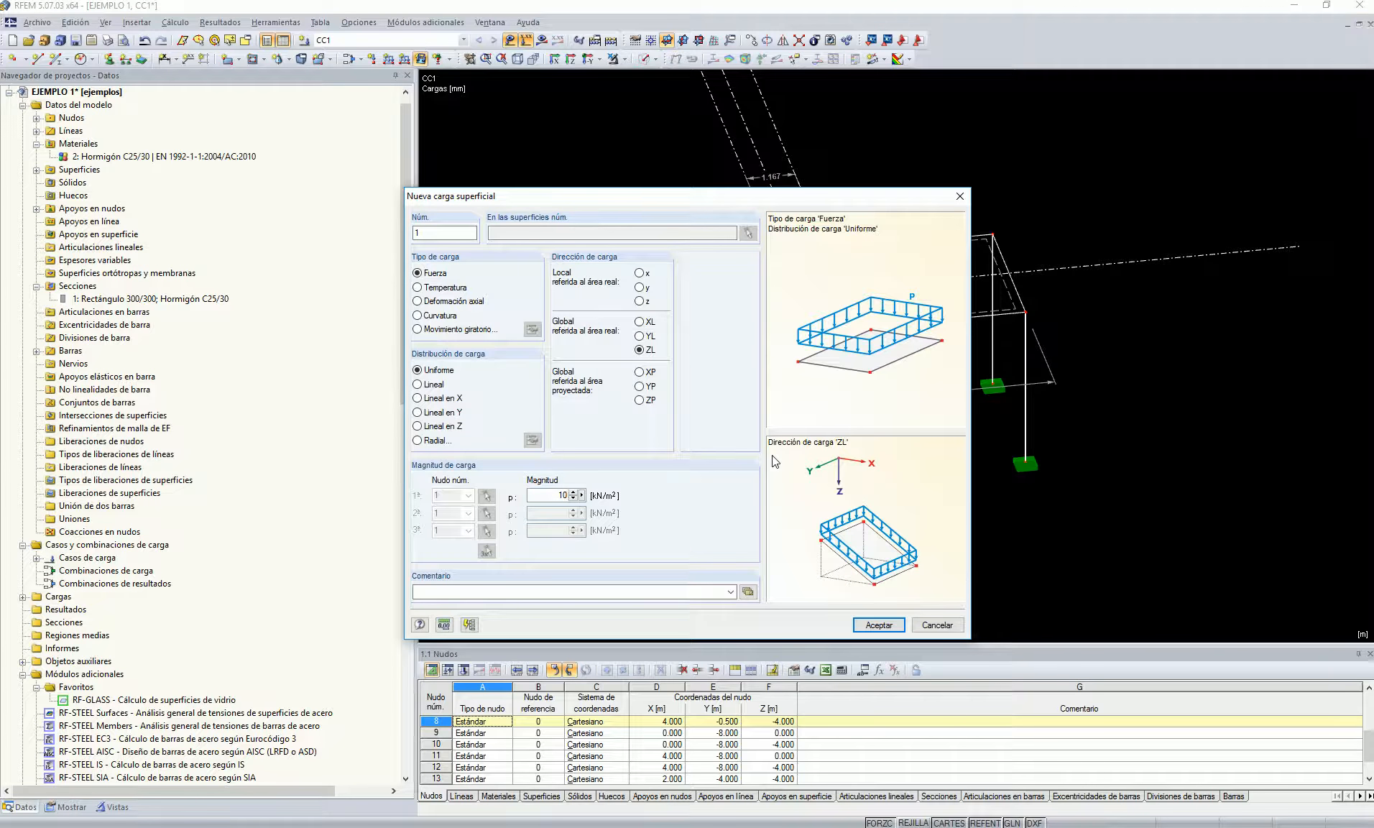
pyautogui.click(880, 626)
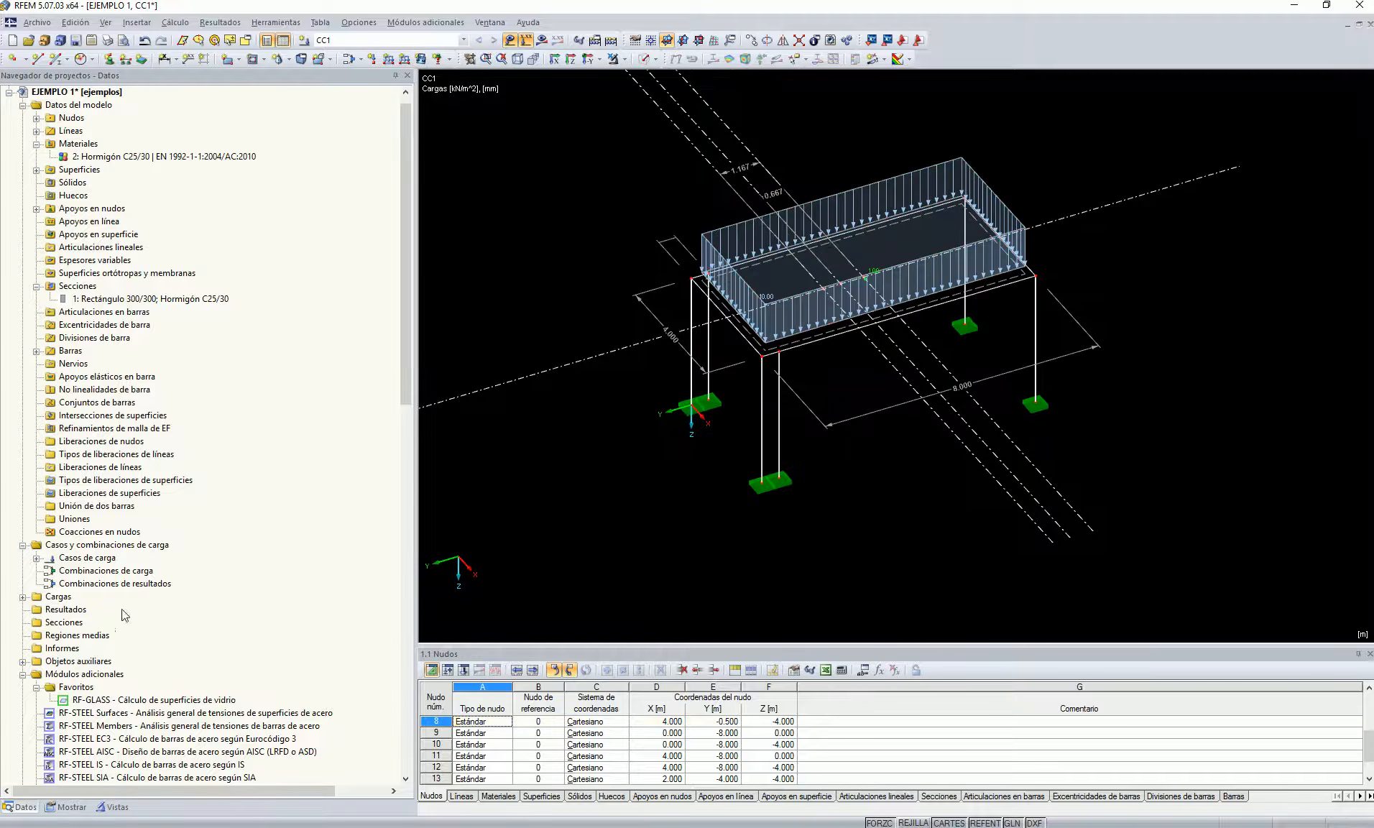
# Open the RF-DYNAM Pro input data and activate mass combinations and response spectrum/time history analysis with accelerations.
pyautogui.scroll(-5, 126, 605)
pyautogui.scroll(-9, 126, 606)
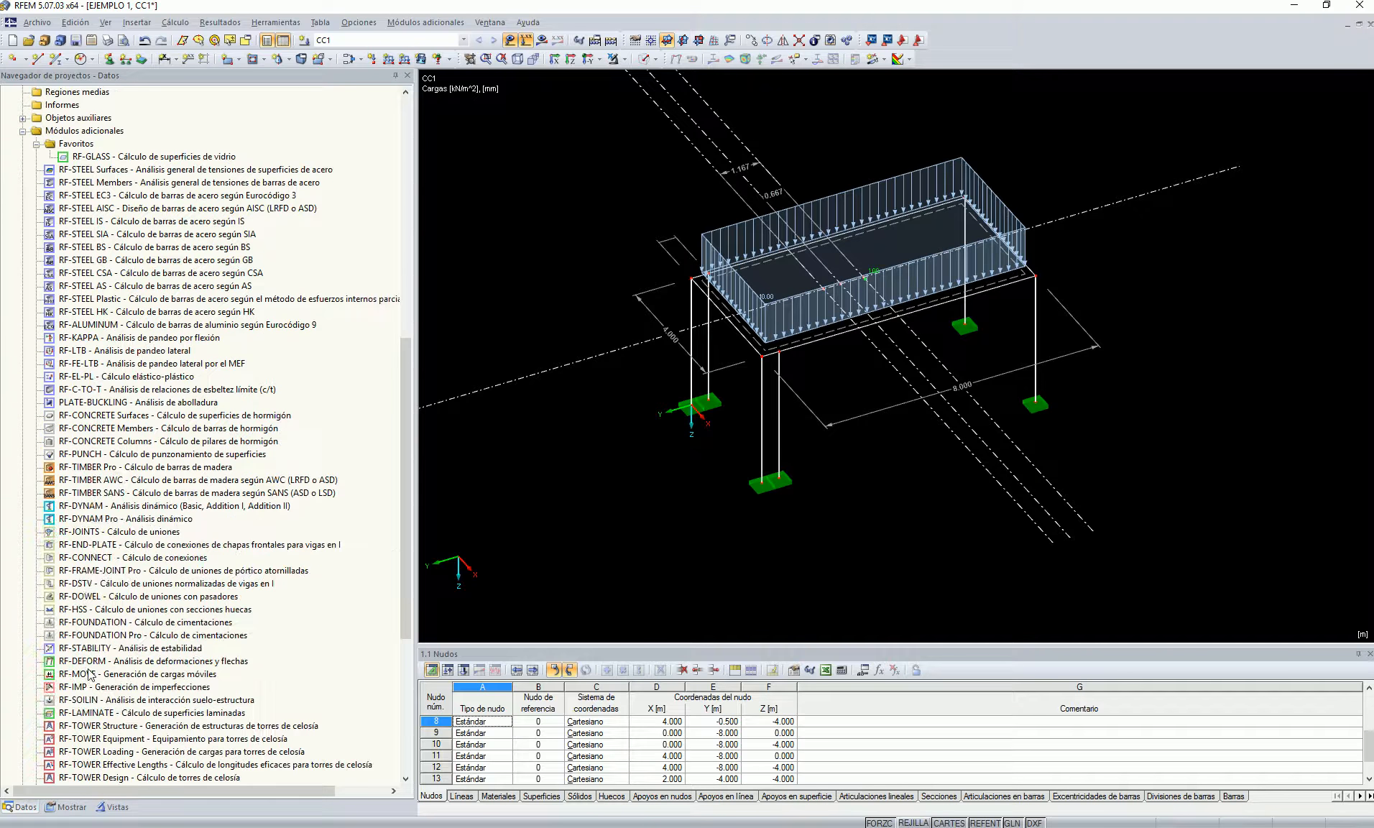
pyautogui.doubleClick(91, 519)
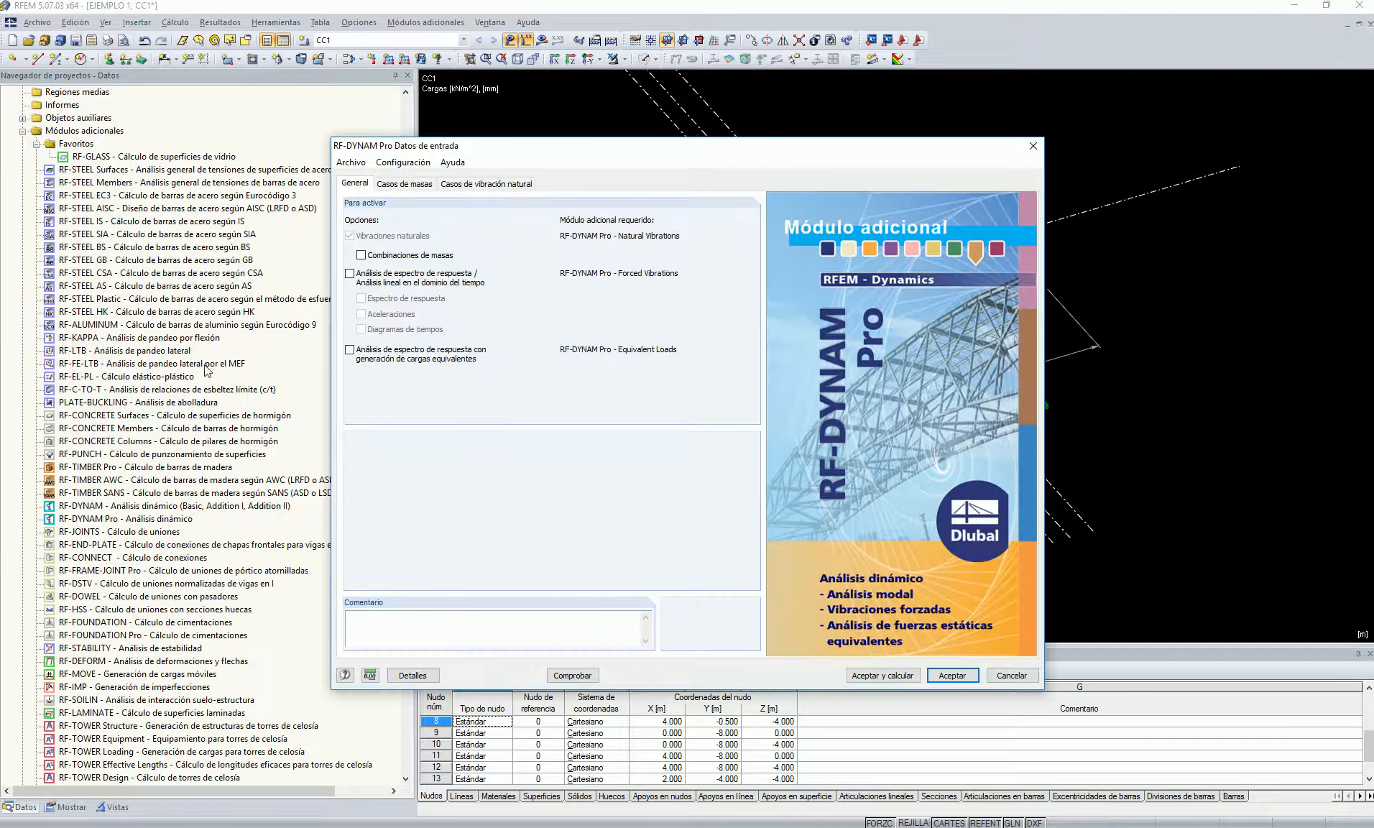
pyautogui.click(361, 254)
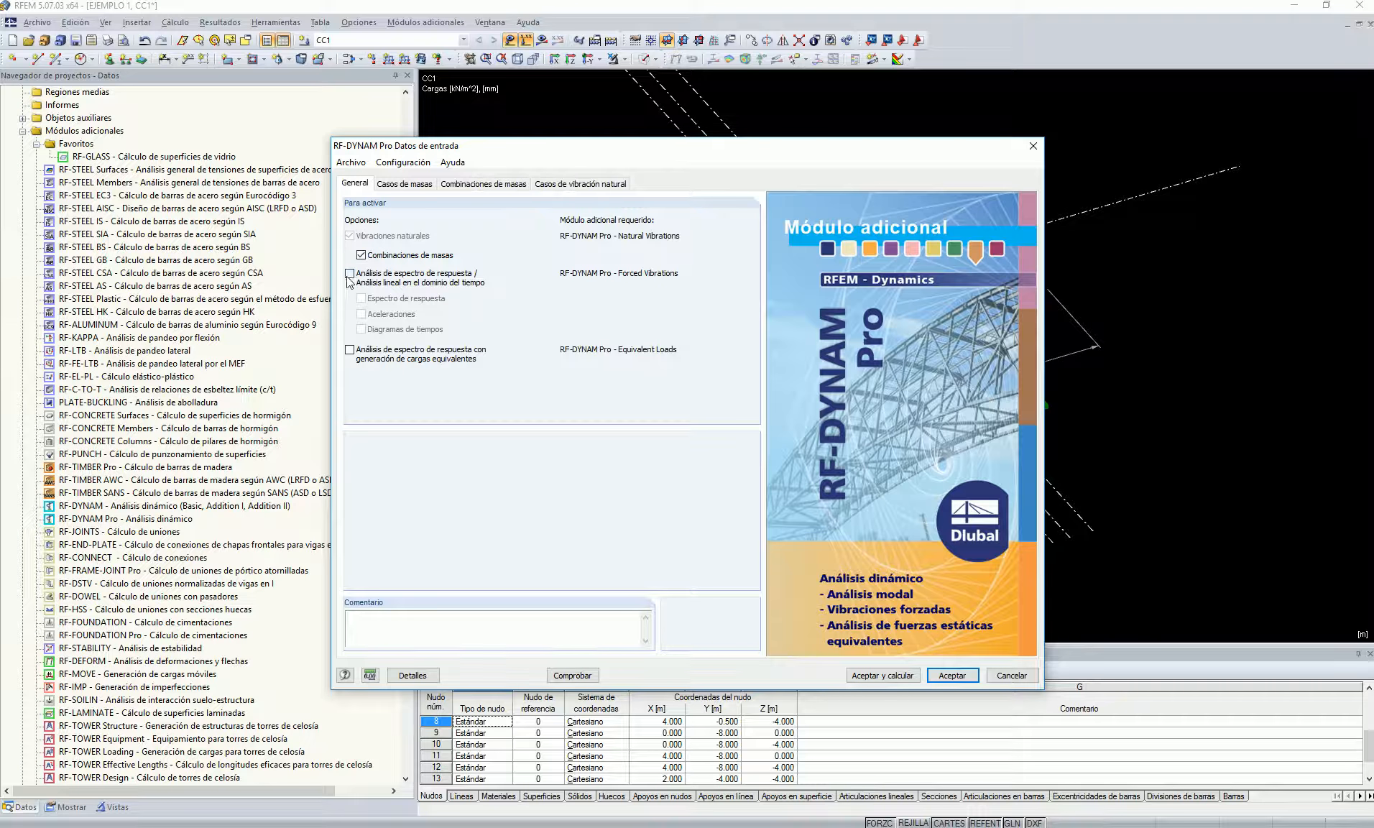
pyautogui.click(350, 275)
pyautogui.click(361, 315)
# Set mass case CM1 to take masses from the force components of load case CC1, excluding structural self-weight, and accept the module data.
pyautogui.click(403, 185)
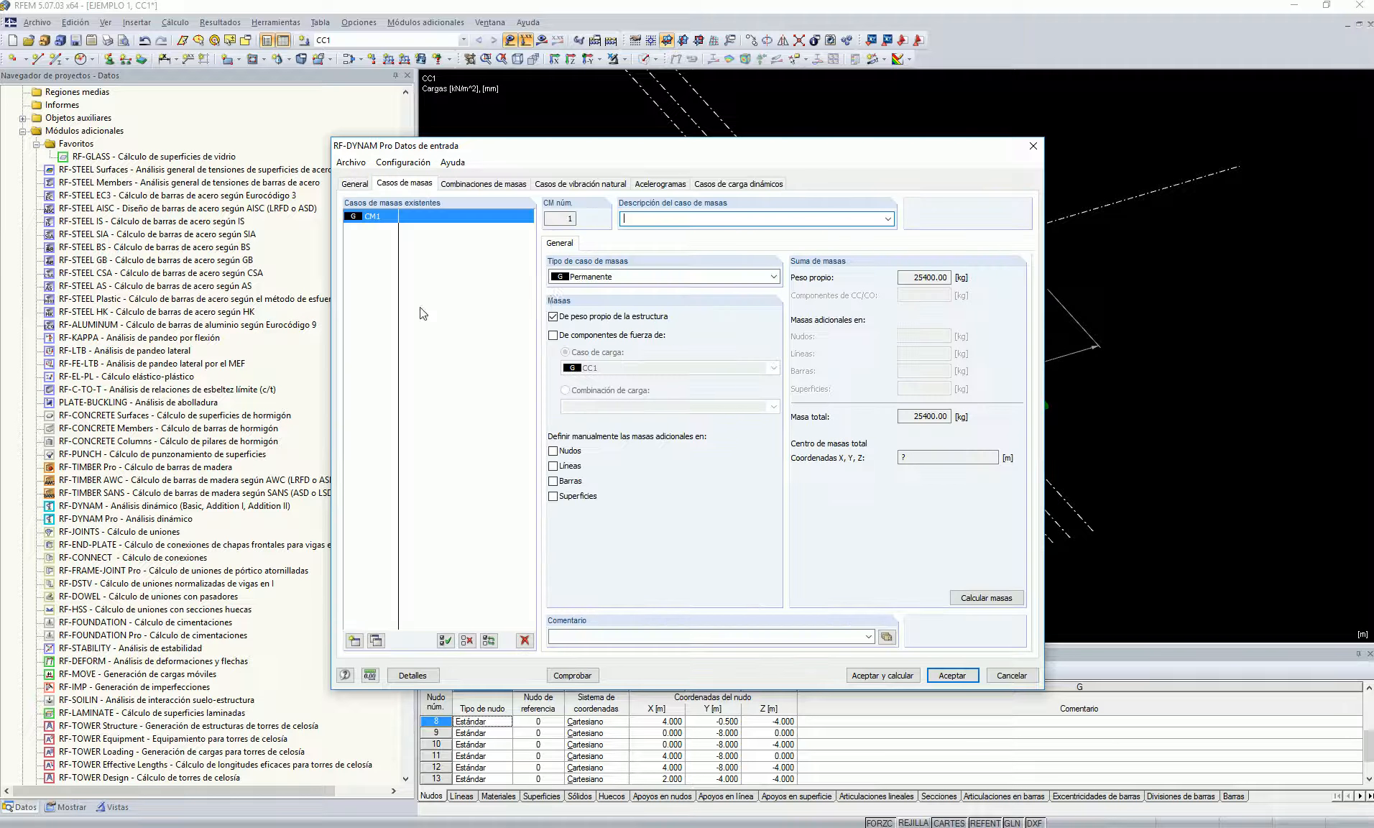
pyautogui.click(553, 335)
pyautogui.click(552, 317)
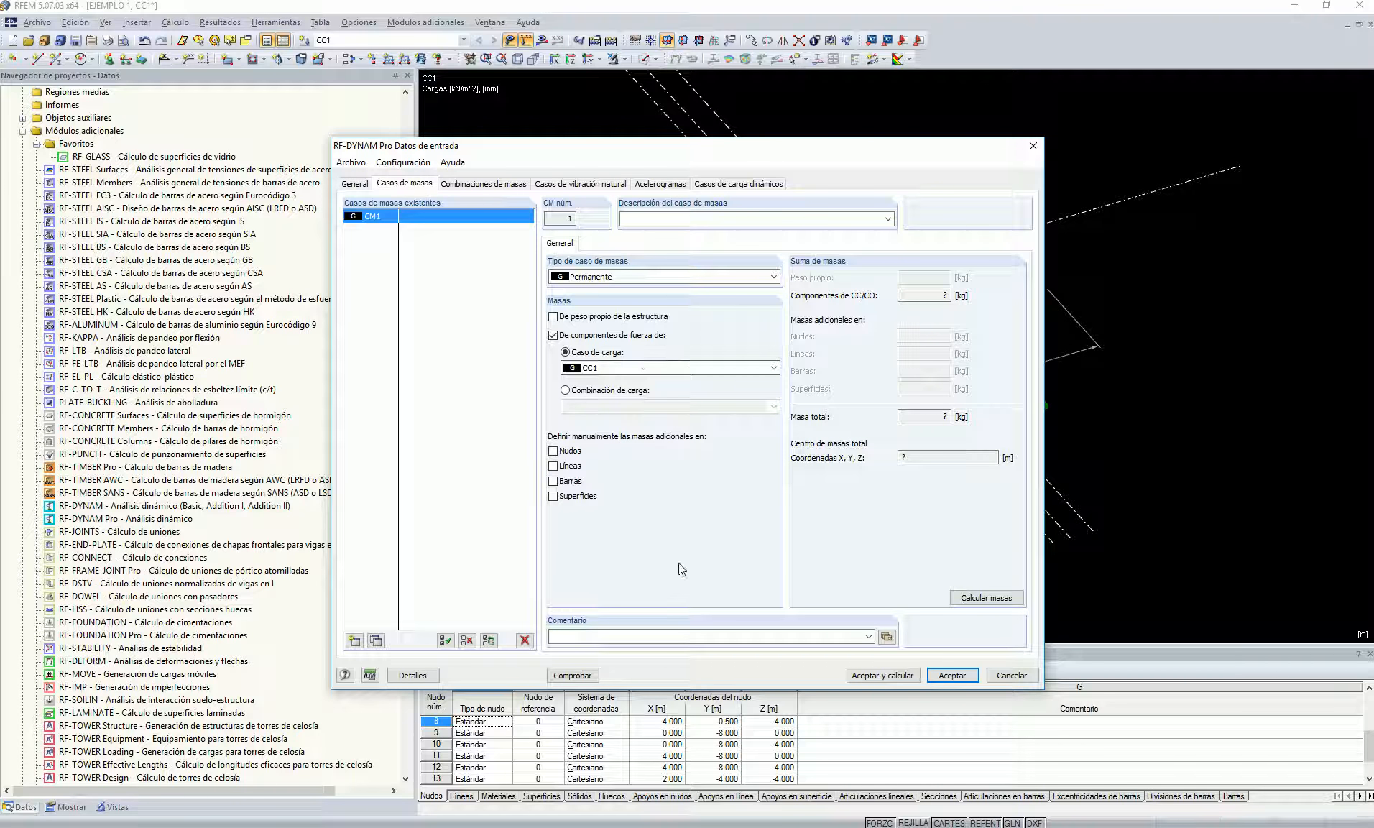
pyautogui.click(952, 675)
# Hide the auxiliary lines and dimensions in the model display.
pyautogui.keyDown('ctrl'); pyautogui.moveTo(764, 438); pyautogui.dragTo(754, 406, button='middle'); pyautogui.keyUp('ctrl')
pyautogui.click(71, 807)
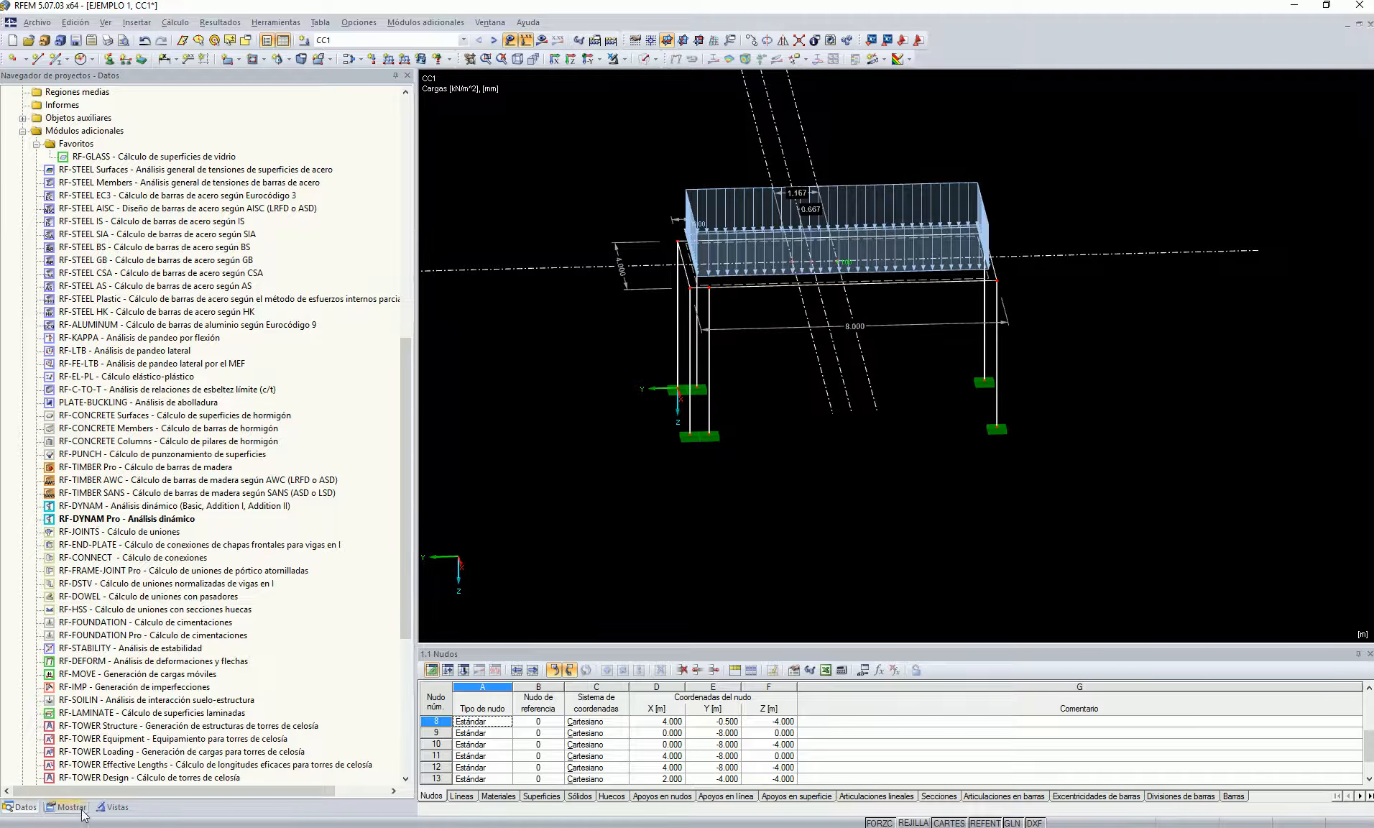
pyautogui.scroll(-15, 76, 667)
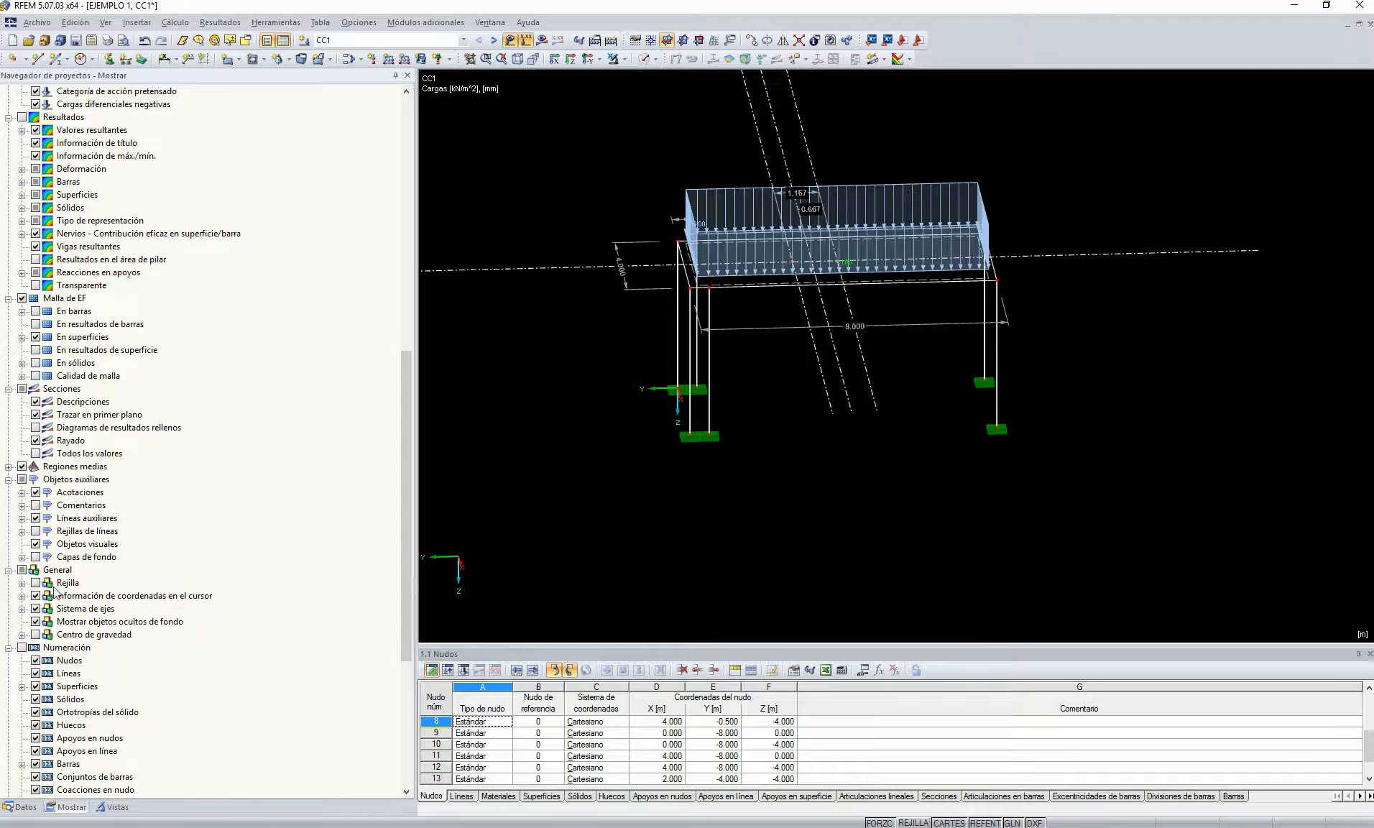
pyautogui.click(35, 518)
pyautogui.click(35, 491)
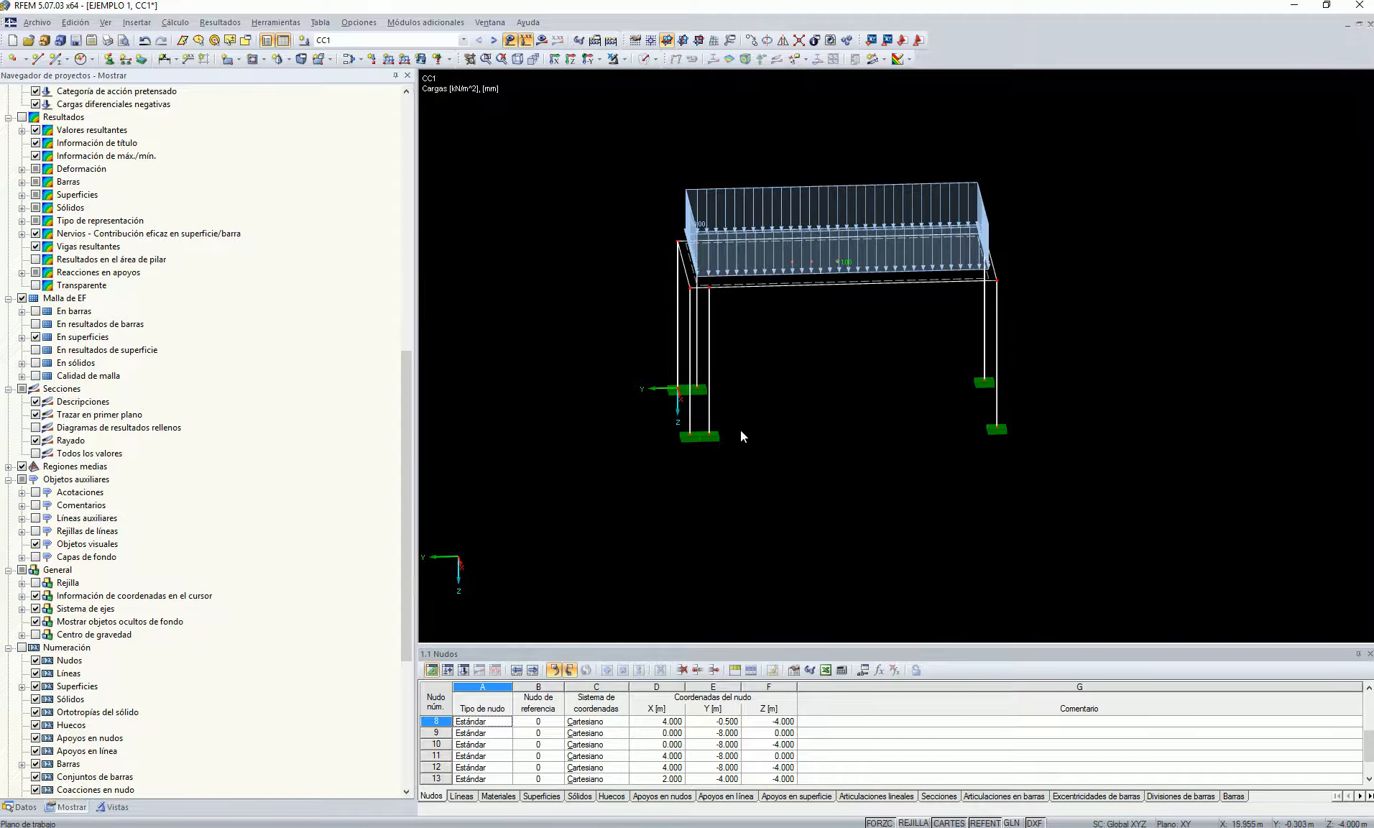
# Select the whole structure and create a new node at its centre of gravity.
pyautogui.keyDown('ctrl'); pyautogui.moveTo(745, 426); pyautogui.dragTo(799, 456, button='middle'); pyautogui.keyUp('ctrl')
pyautogui.keyDown('ctrl'); pyautogui.moveTo(834, 368); pyautogui.dragTo(818, 439, button='middle'); pyautogui.keyUp('ctrl')
pyautogui.moveTo(633, 161); pyautogui.dragTo(1072, 482)
pyautogui.keyDown('ctrl'); pyautogui.moveTo(1054, 479); pyautogui.dragTo(1024, 392, button='middle'); pyautogui.keyUp('ctrl')
pyautogui.keyDown('ctrl'); pyautogui.moveTo(852, 297); pyautogui.dragTo(838, 272, button='middle'); pyautogui.keyUp('ctrl')
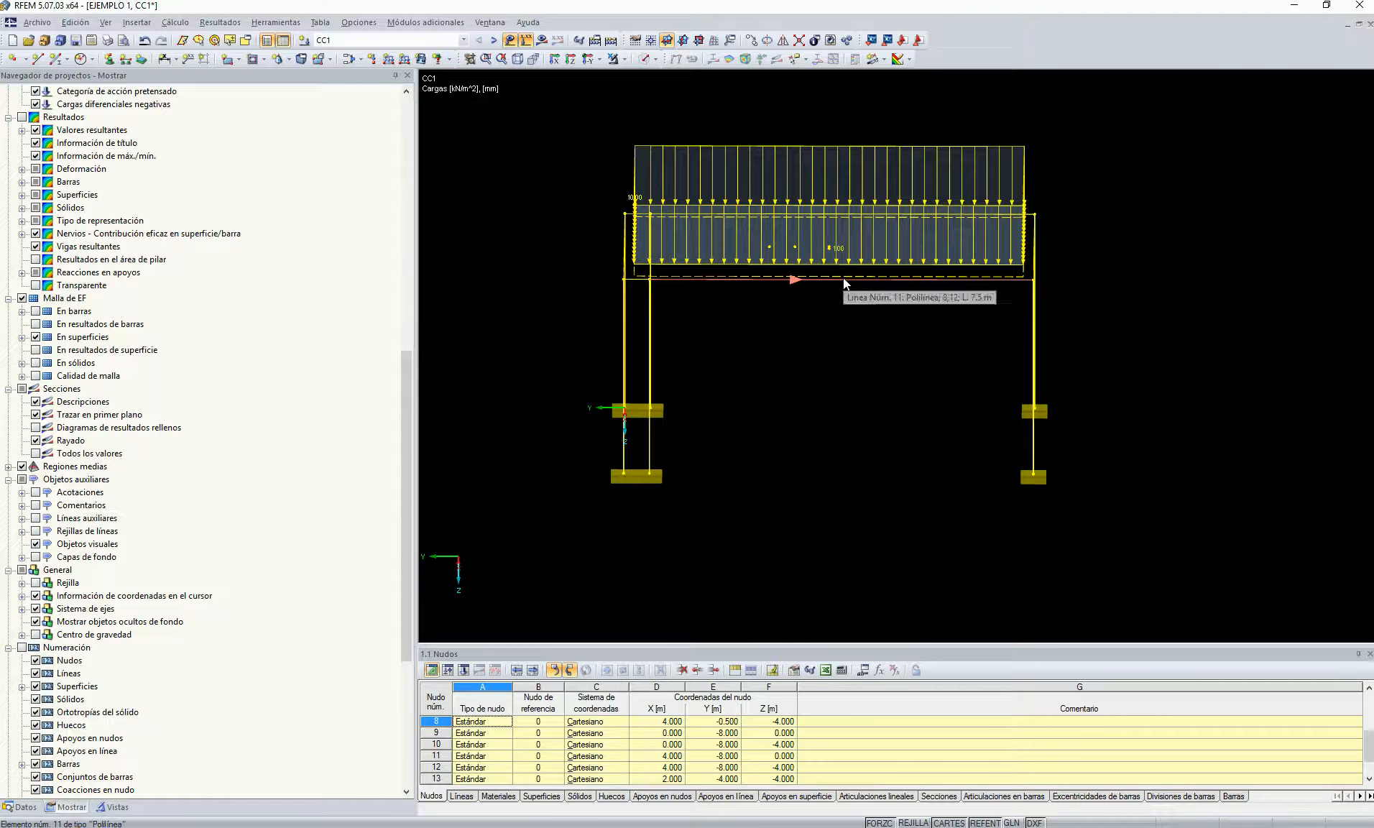
pyautogui.rightClick(844, 278)
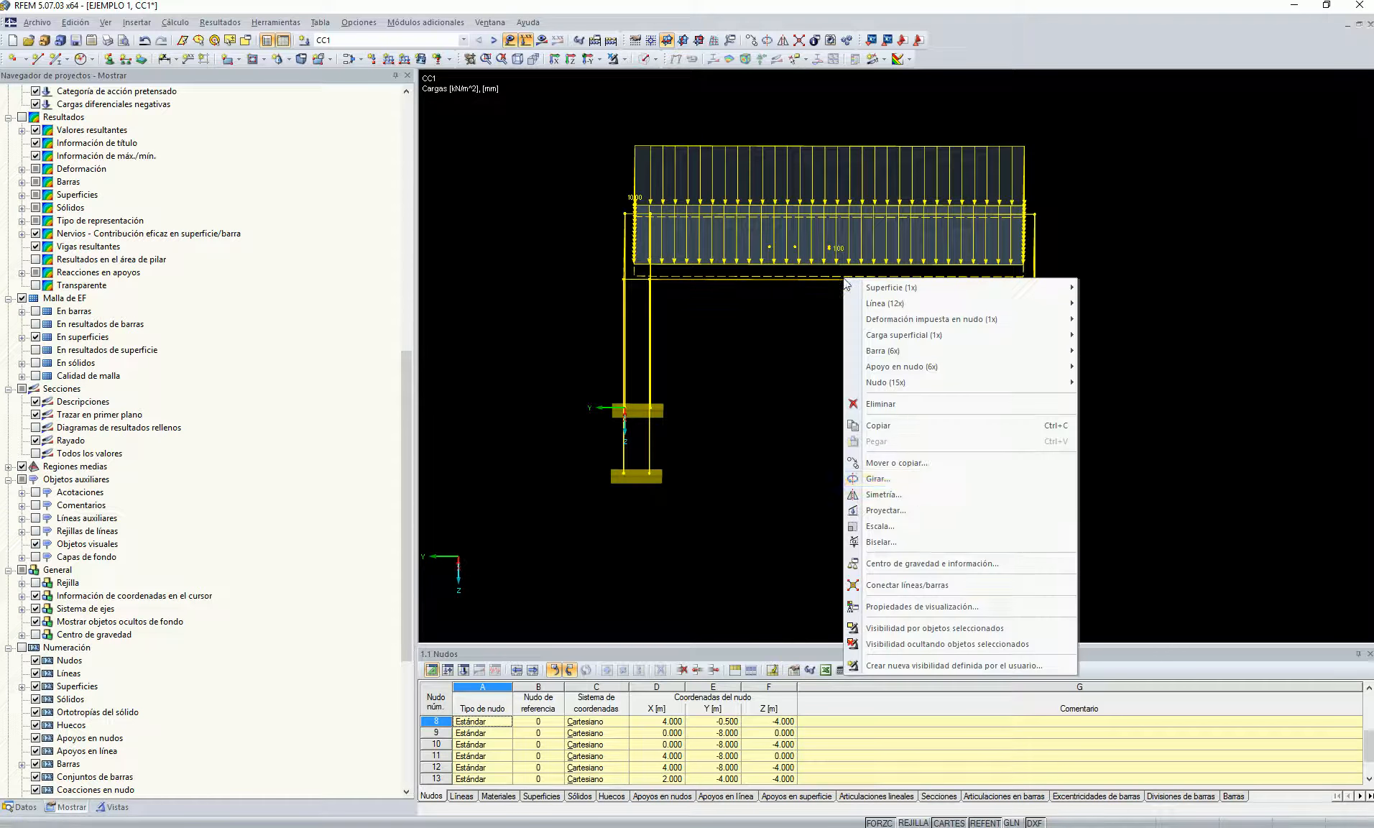
pyautogui.click(932, 565)
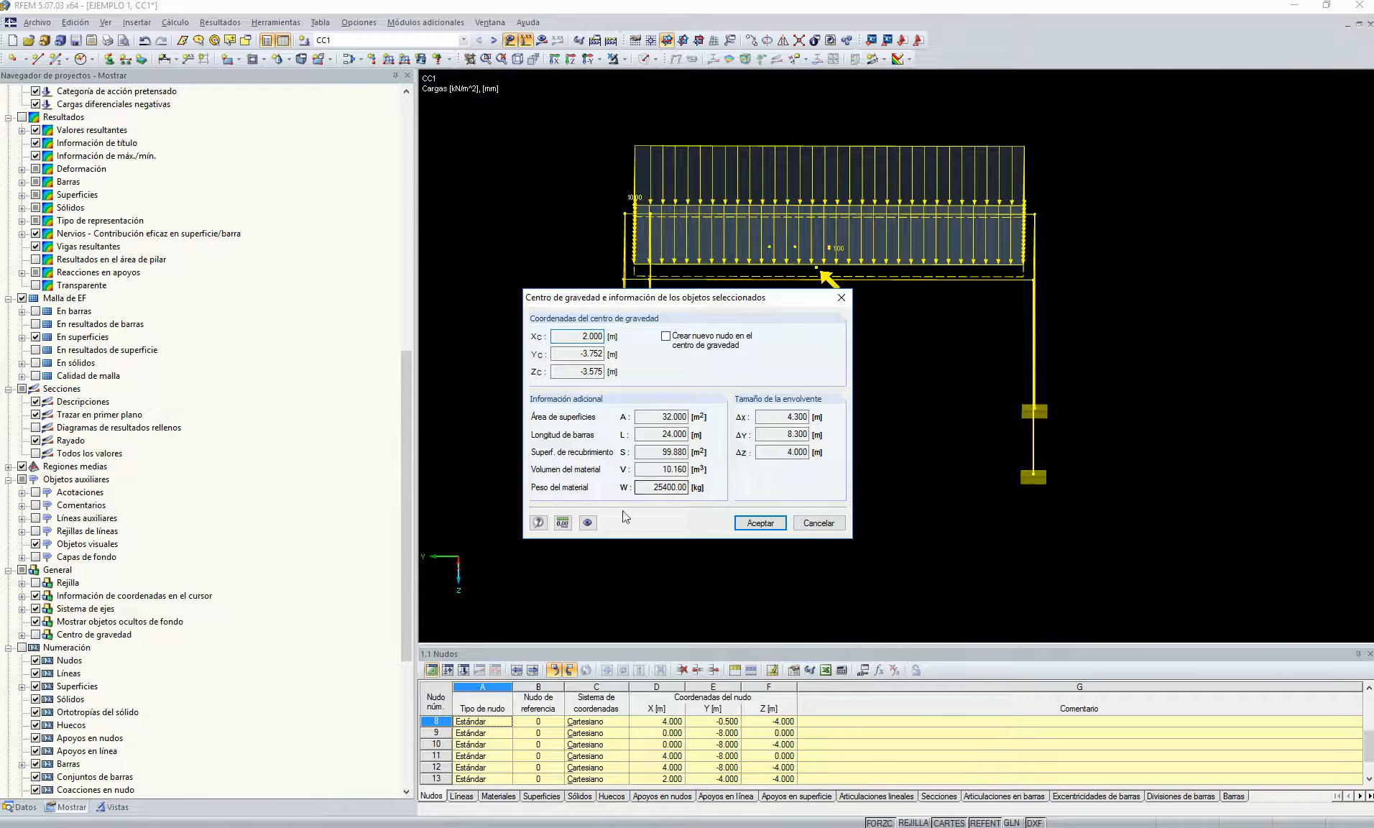
pyautogui.click(760, 523)
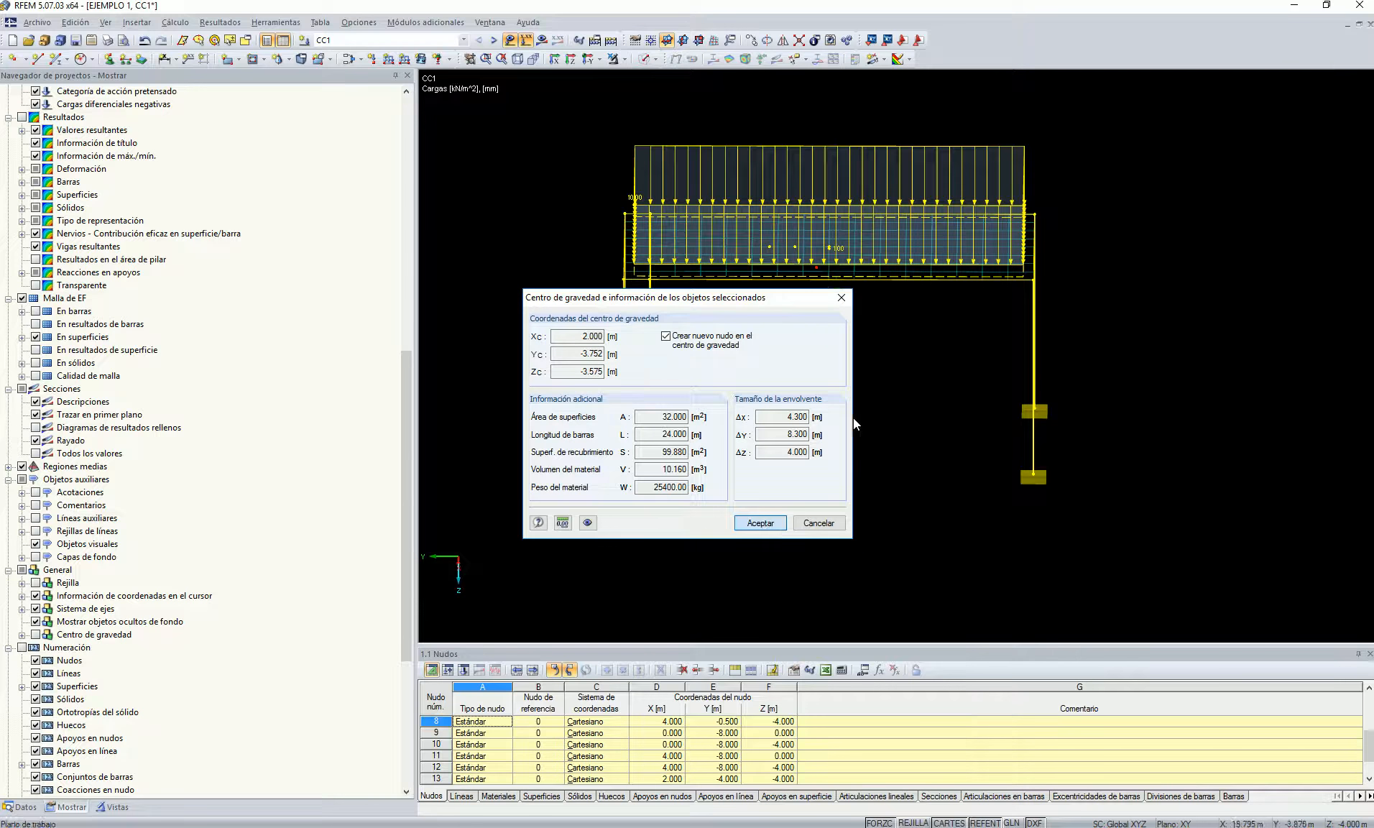
# Examine the centre-of-gravity node's position relative to the slab and columns.
pyautogui.keyDown('ctrl'); pyautogui.moveTo(820, 334); pyautogui.dragTo(817, 242, button='middle'); pyautogui.keyUp('ctrl')
pyautogui.scroll(4, 849, 235)
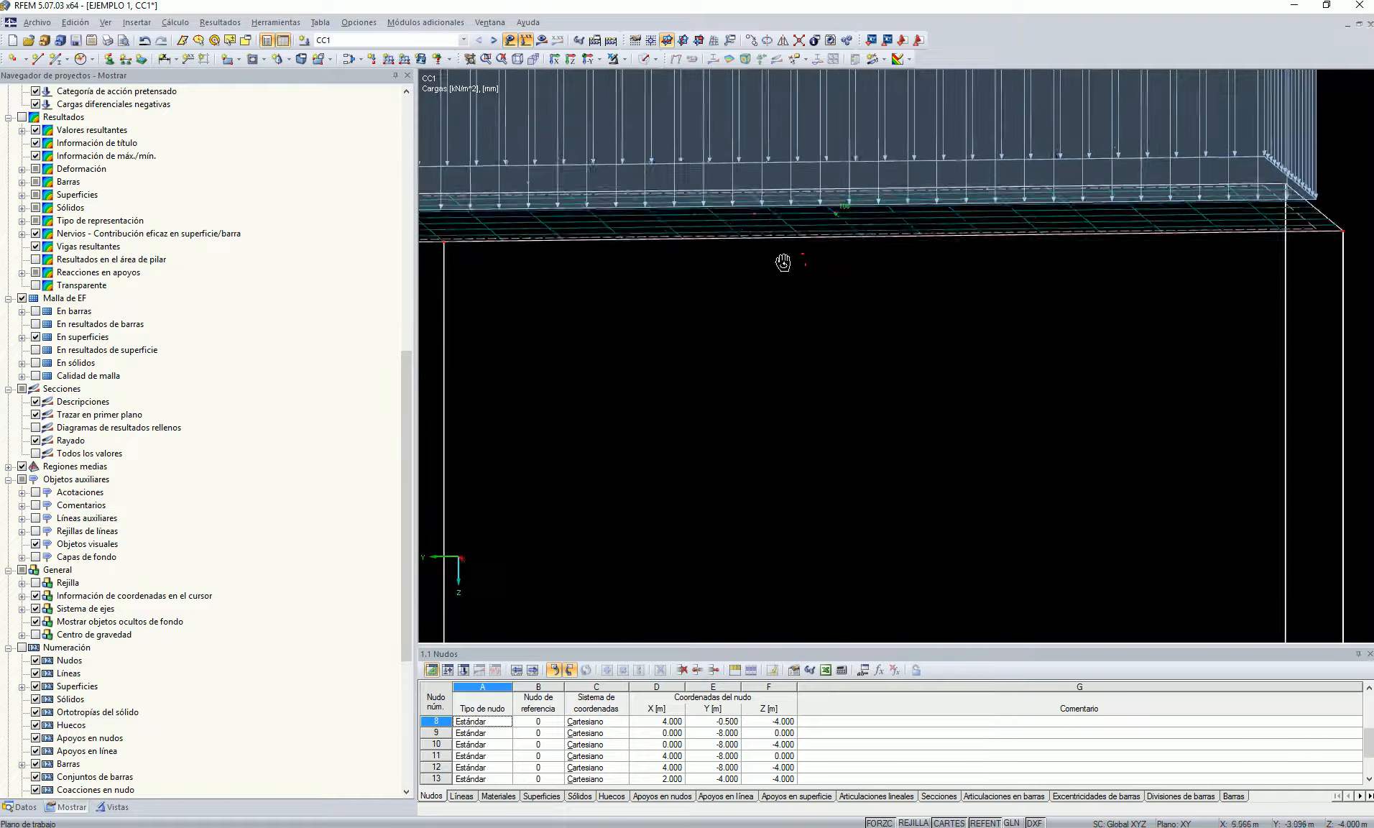
pyautogui.moveTo(830, 286); pyautogui.dragTo(832, 287)
pyautogui.keyDown('ctrl'); pyautogui.moveTo(832, 287); pyautogui.dragTo(818, 302, button='middle'); pyautogui.keyUp('ctrl')
pyautogui.scroll(-6, 818, 302)
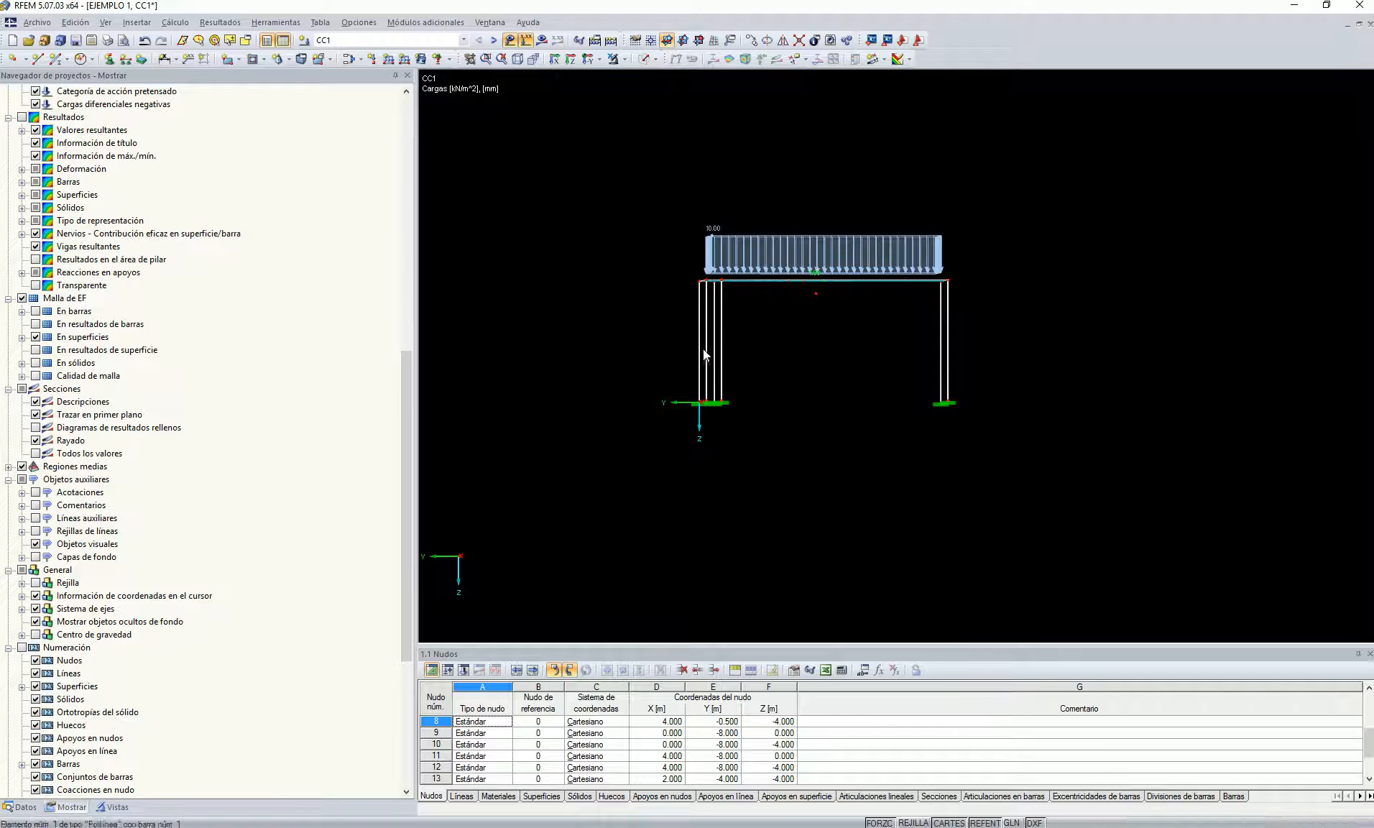
pyautogui.scroll(5, 827, 280)
pyautogui.moveTo(797, 329)
pyautogui.keyDown('ctrl'); pyautogui.mouseDown(button='middle')
pyautogui.moveTo(800, 369)
pyautogui.moveTo(810, 337)
pyautogui.moveTo(798, 321)
pyautogui.mouseUp(button='middle'); pyautogui.keyUp('ctrl')
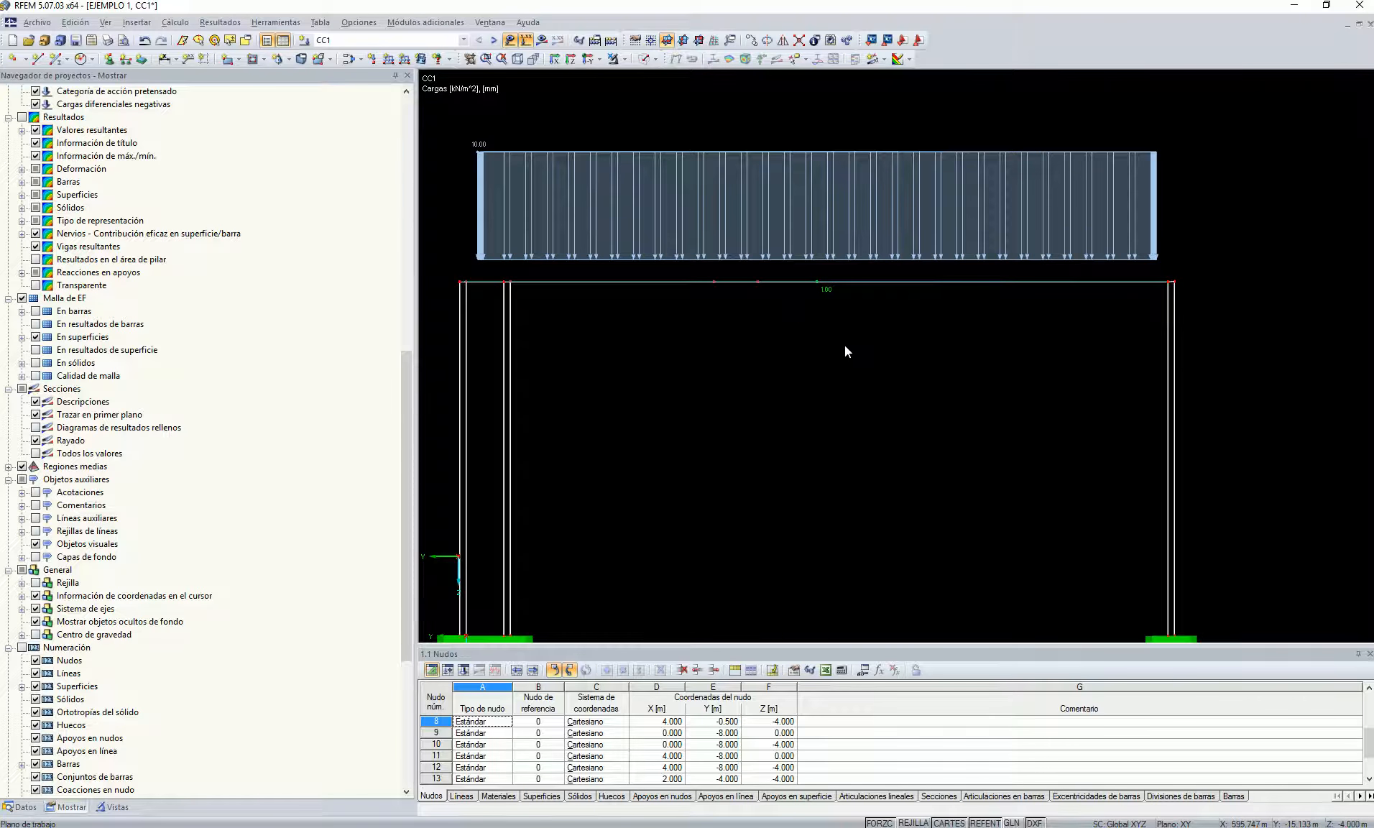
pyautogui.scroll(-1, 846, 344)
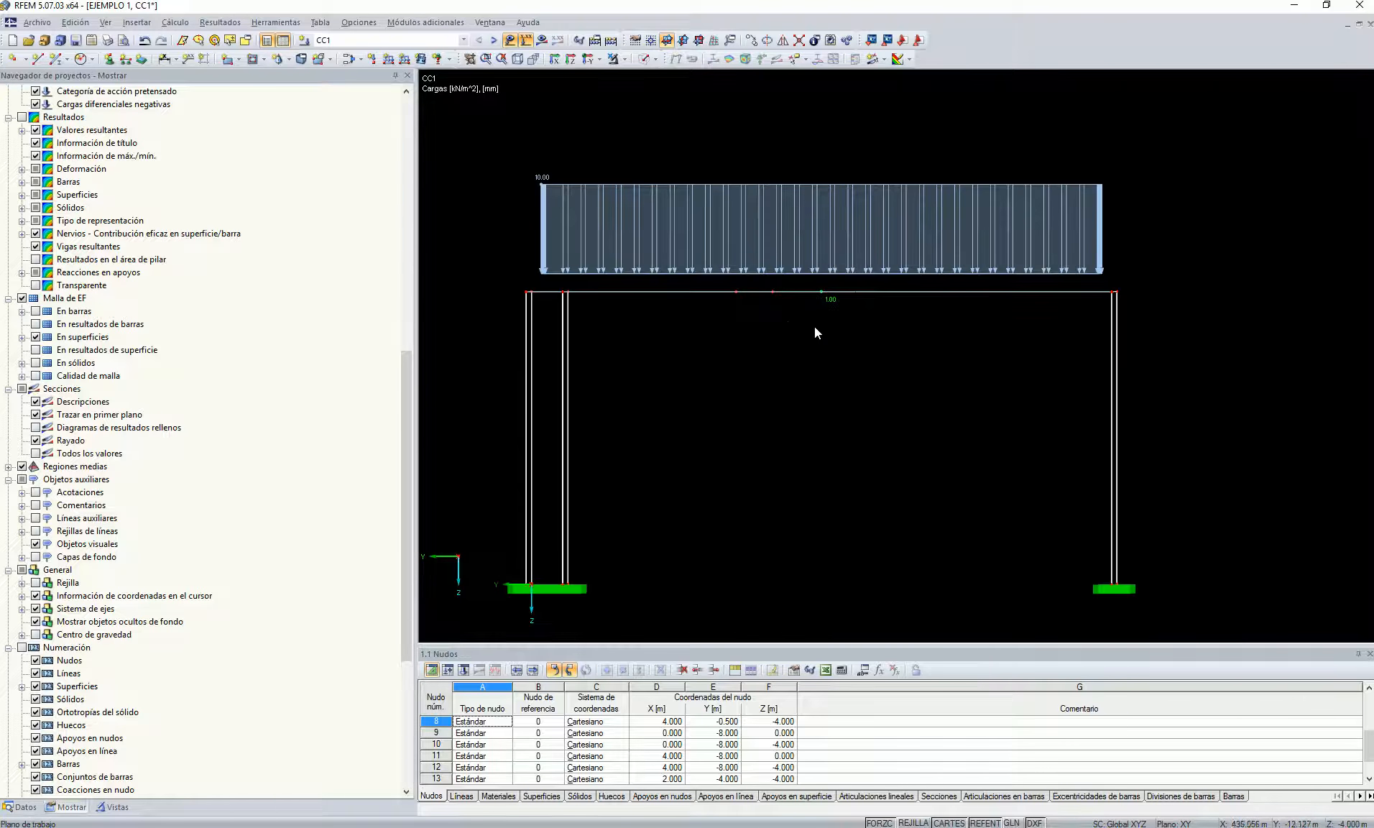
# Check the centre of gravity and related information for the slab surface without creating a new node.
pyautogui.keyDown('ctrl'); pyautogui.moveTo(902, 320); pyautogui.dragTo(898, 340, button='middle'); pyautogui.keyUp('ctrl')
pyautogui.scroll(2, 904, 315)
pyautogui.rightClick(907, 317)
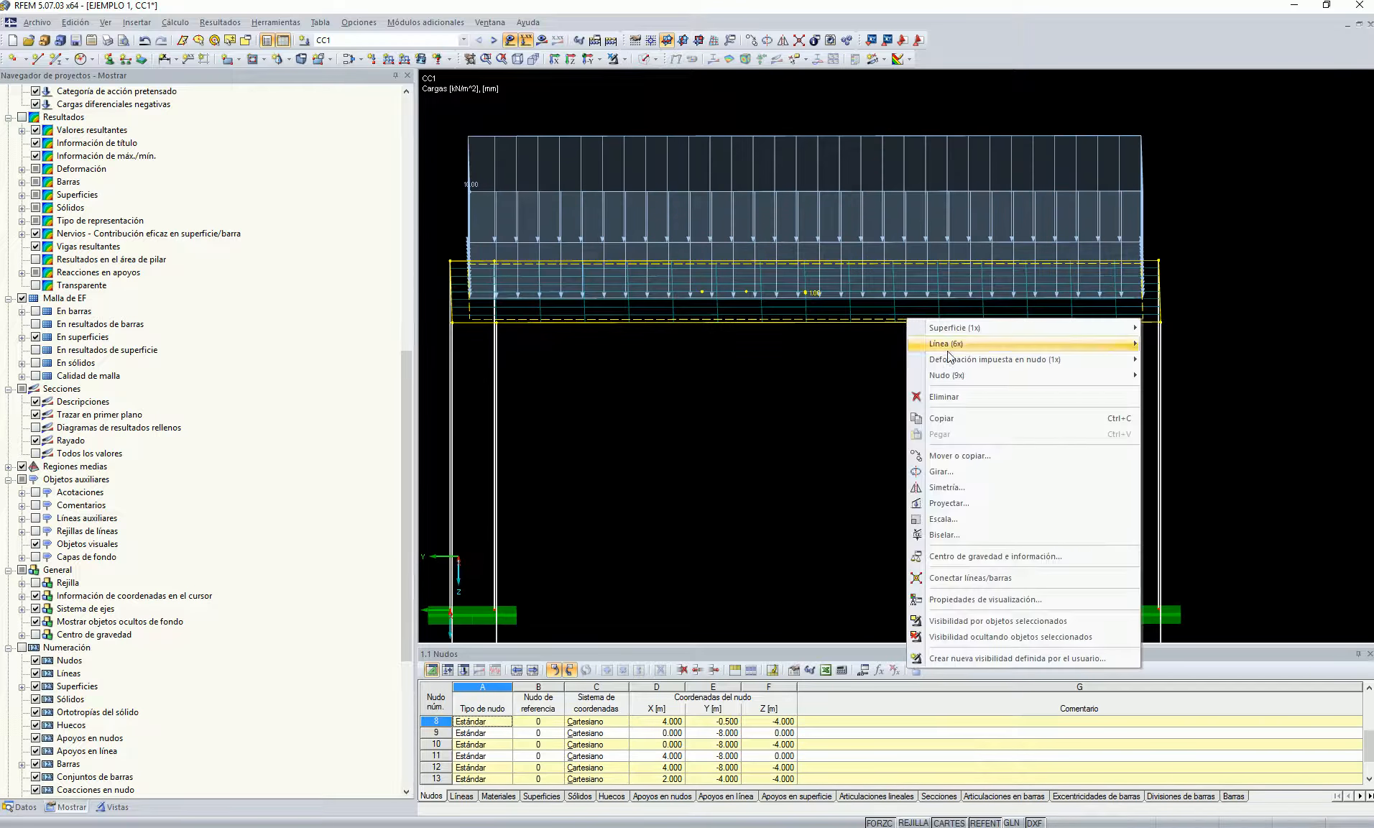
pyautogui.click(991, 556)
pyautogui.moveTo(872, 396); pyautogui.dragTo(875, 407)
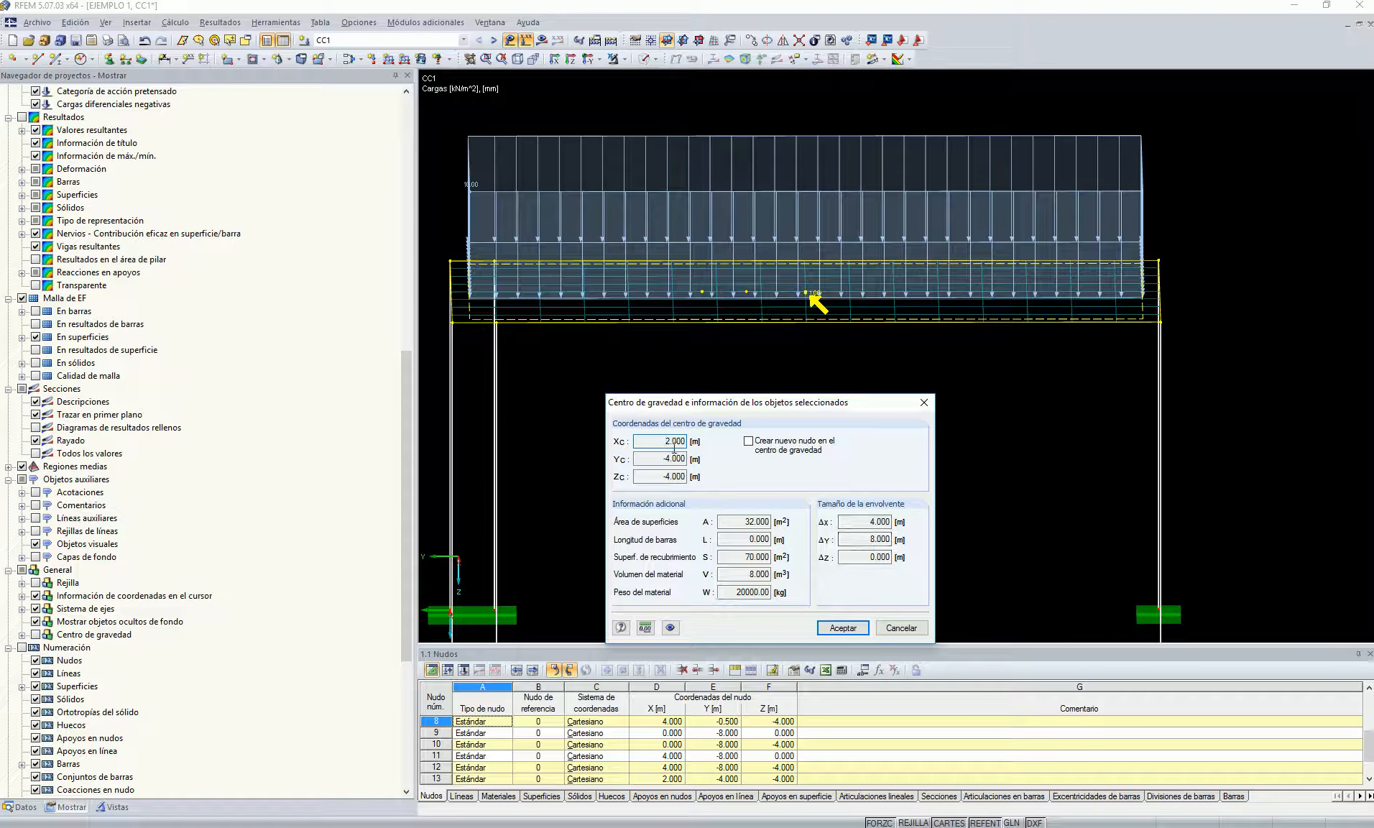
pyautogui.click(904, 627)
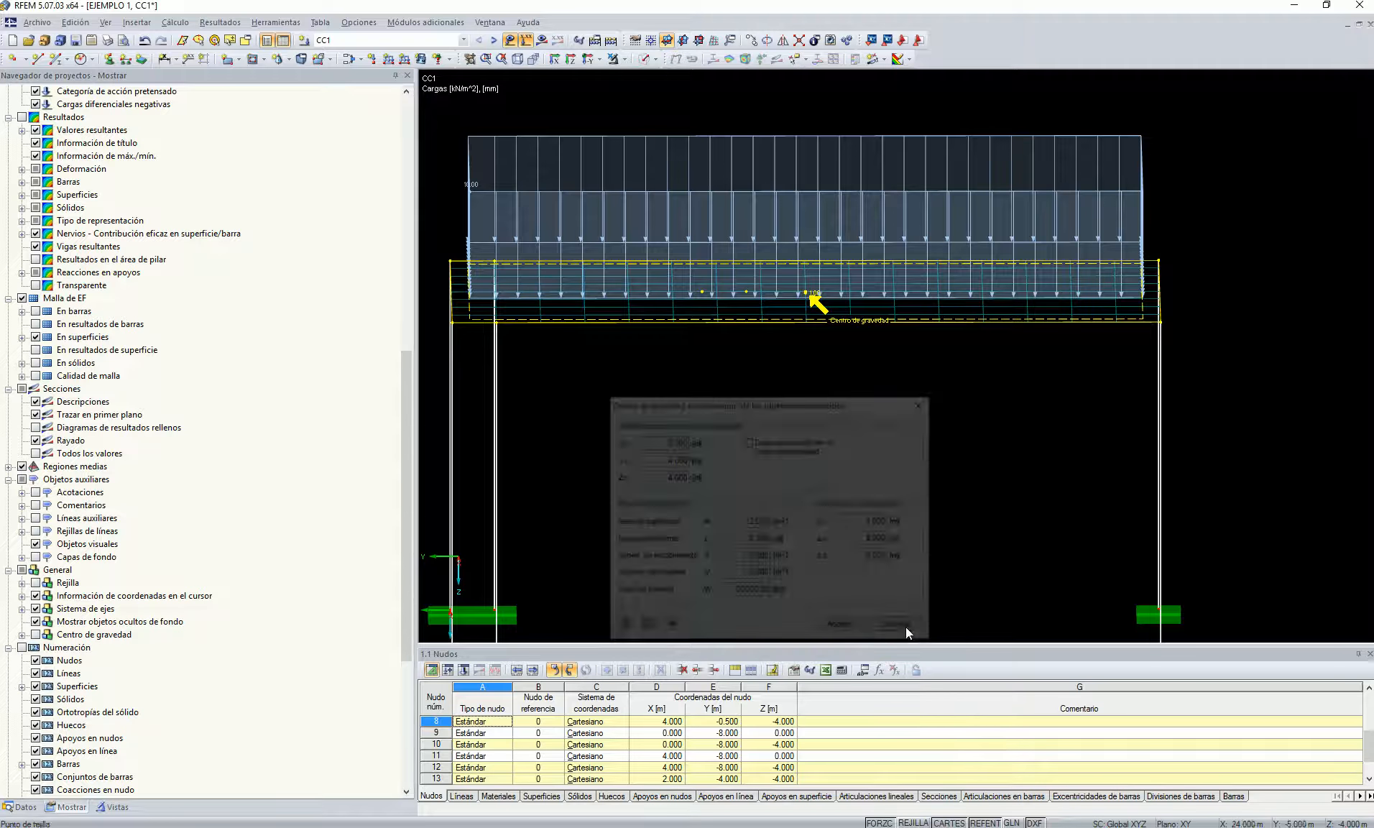
# Clear the slab selection and open mass case CM1 in the RF-DYNAM Pro input data.
pyautogui.scroll(-3, 884, 467)
pyautogui.click(854, 440)
pyautogui.keyDown('ctrl'); pyautogui.moveTo(855, 441); pyautogui.dragTo(872, 506, button='middle'); pyautogui.keyUp('ctrl')
pyautogui.scroll(1, 853, 375)
pyautogui.keyDown('ctrl'); pyautogui.moveTo(852, 370); pyautogui.dragTo(895, 460, button='middle'); pyautogui.keyUp('ctrl')
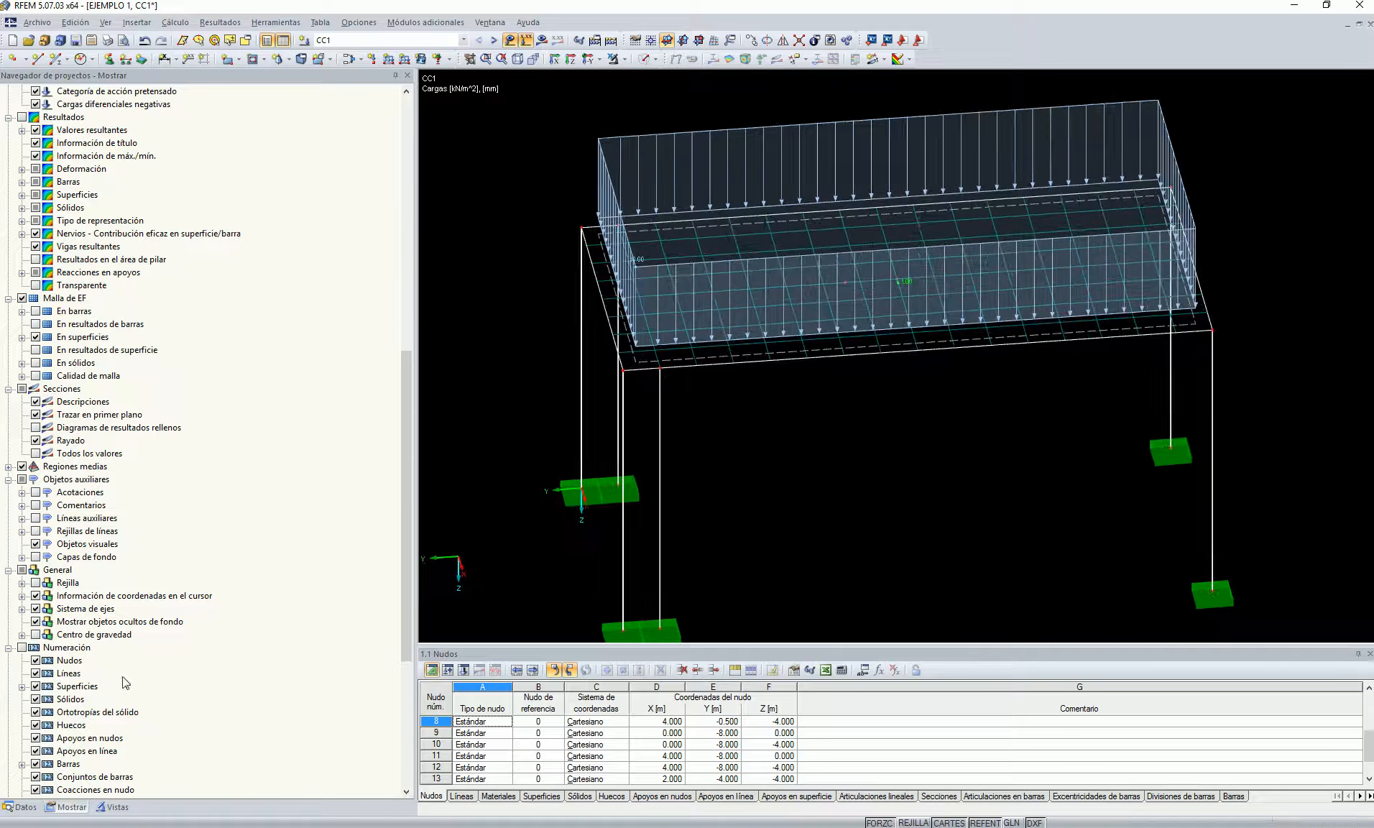
pyautogui.click(21, 806)
pyautogui.doubleClick(86, 518)
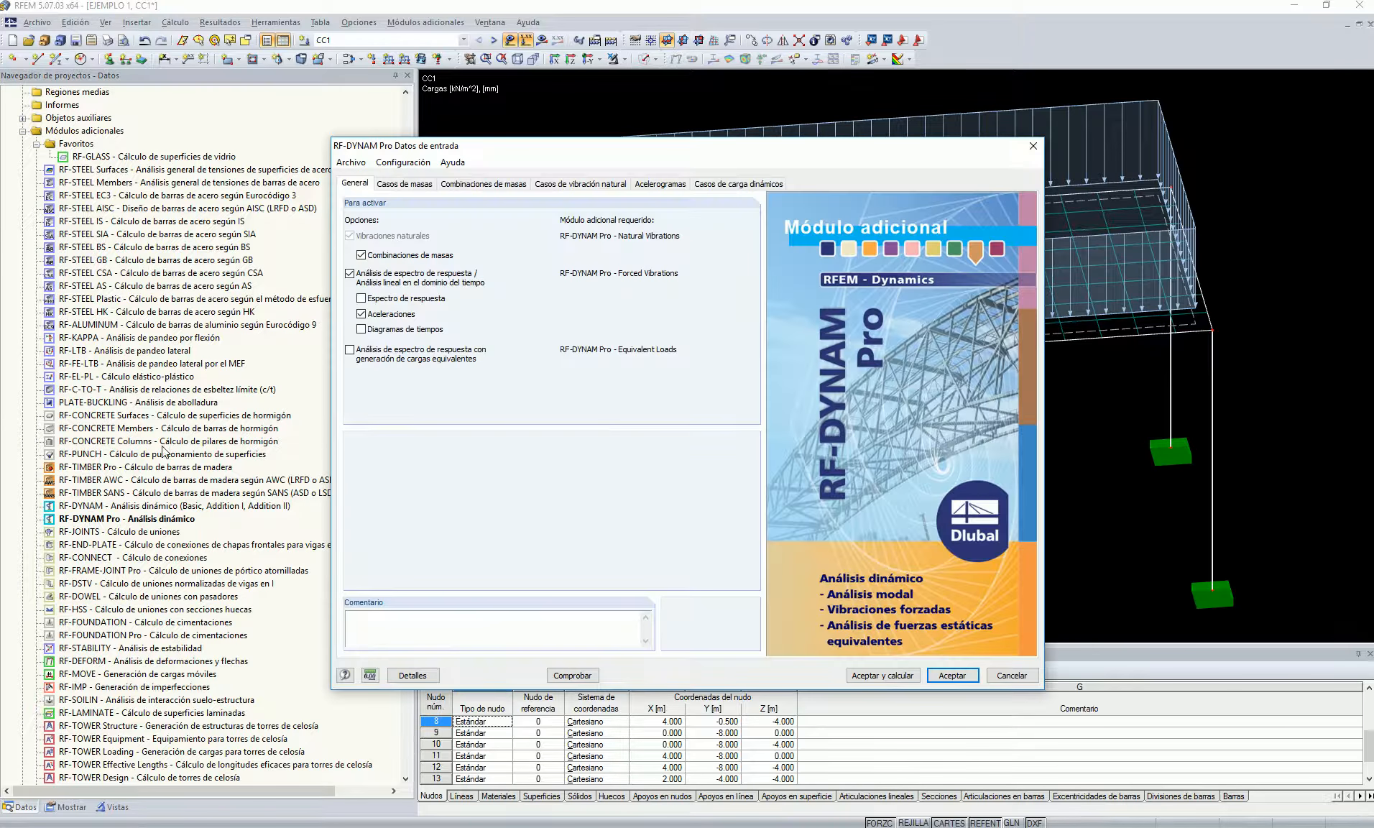
pyautogui.click(406, 184)
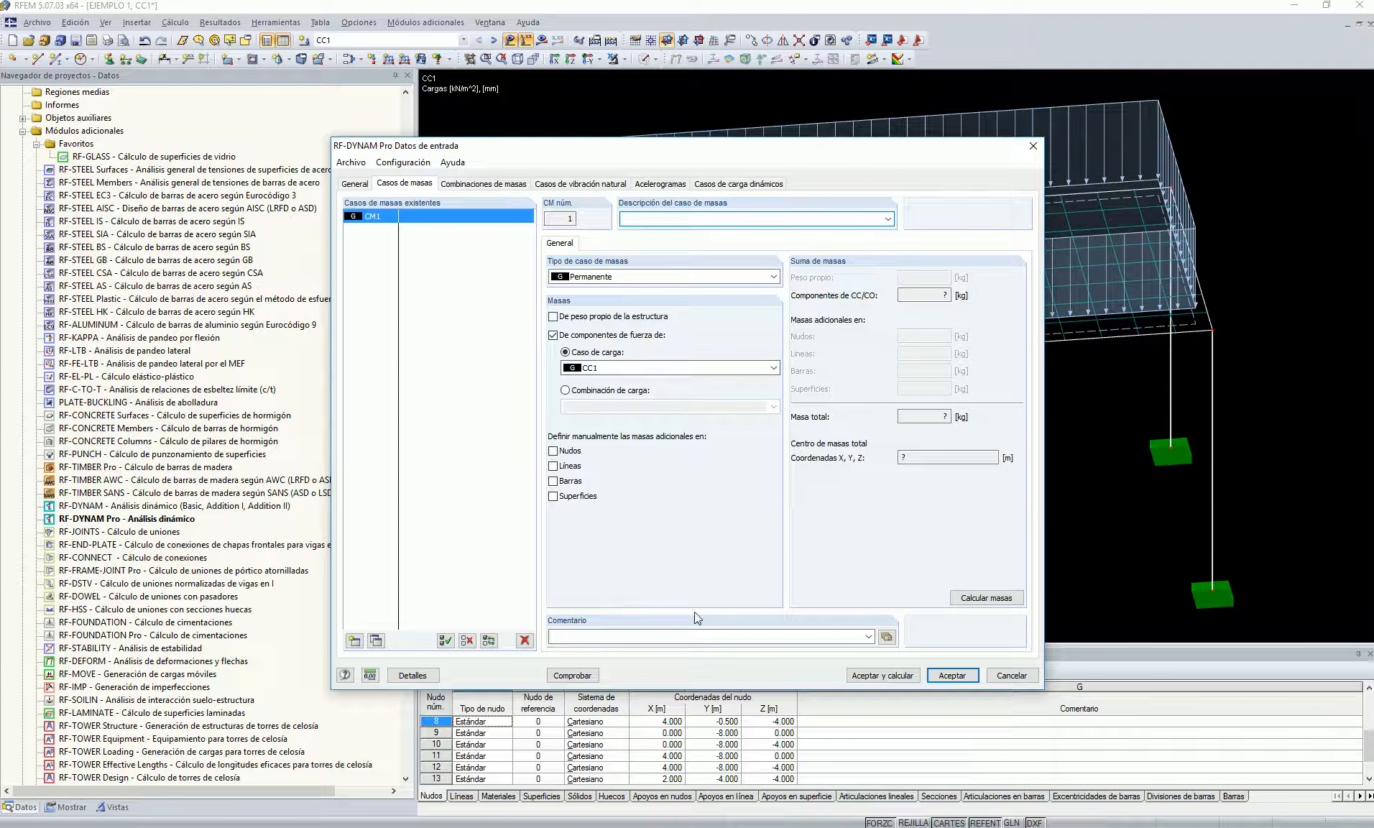
# Check the gravity acceleration in the module details and calculate the masses and total centre of mass for CM1.
pyautogui.click(431, 677)
pyautogui.doubleClick(488, 469)
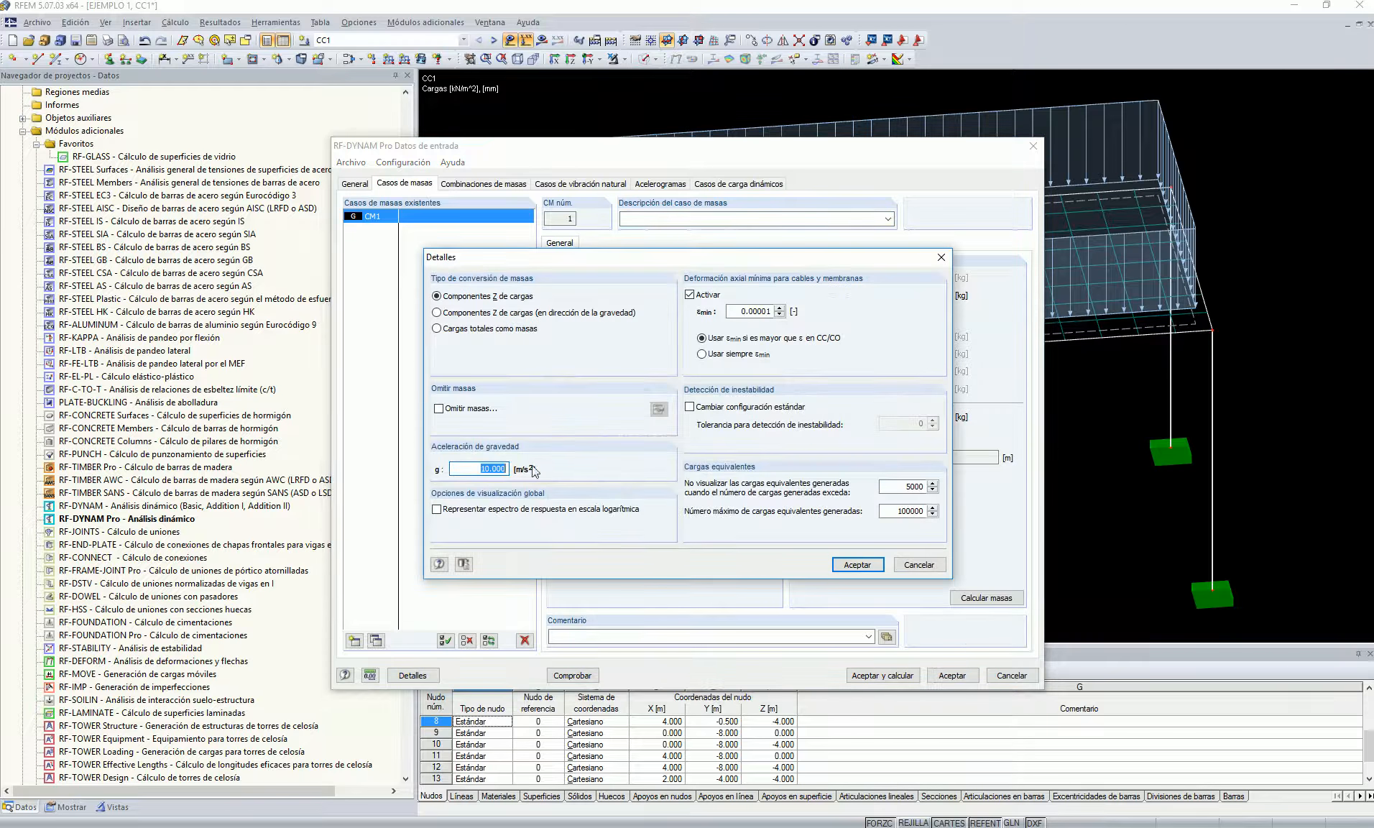
pyautogui.click(855, 563)
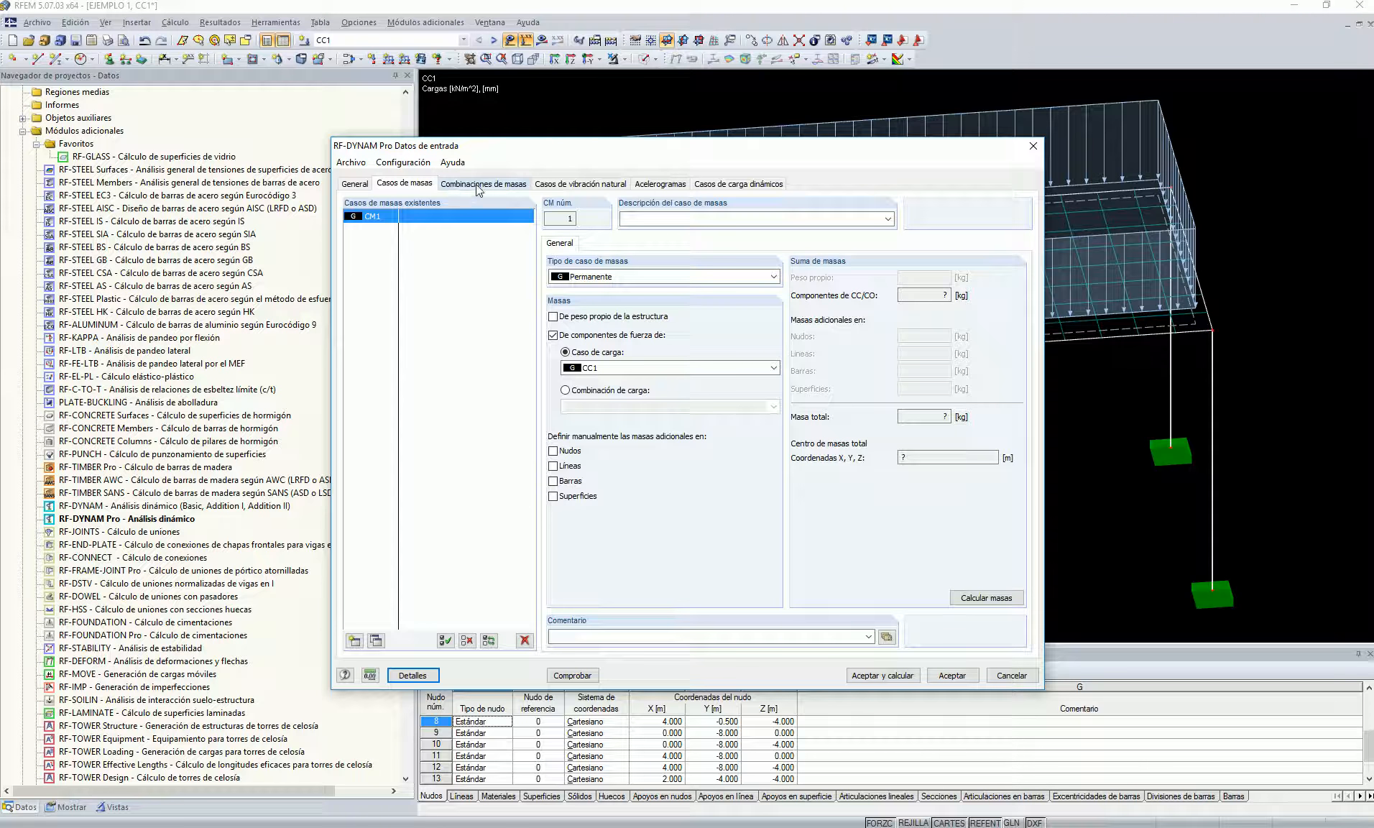
pyautogui.click(1004, 599)
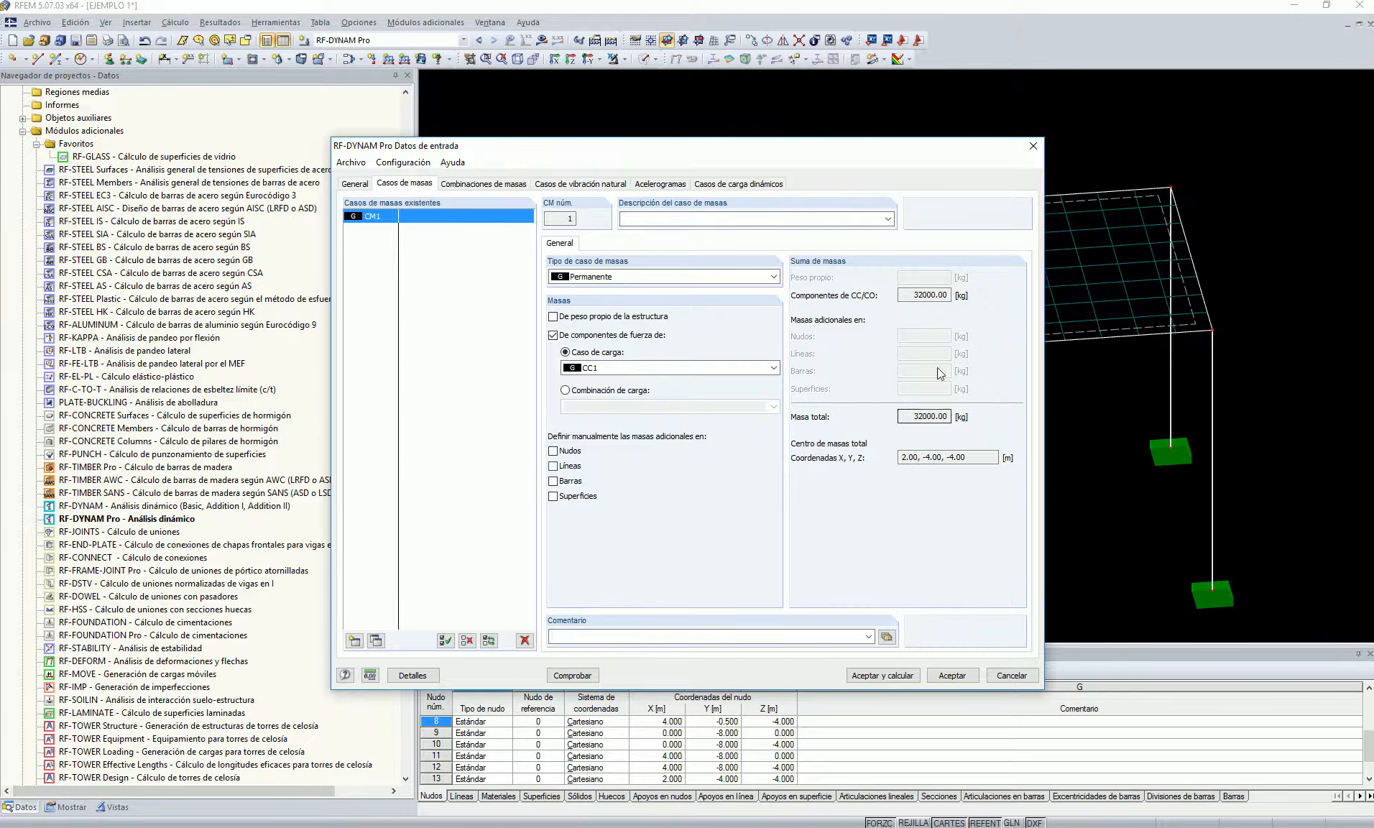
pyautogui.moveTo(906, 152); pyautogui.dragTo(744, 185)
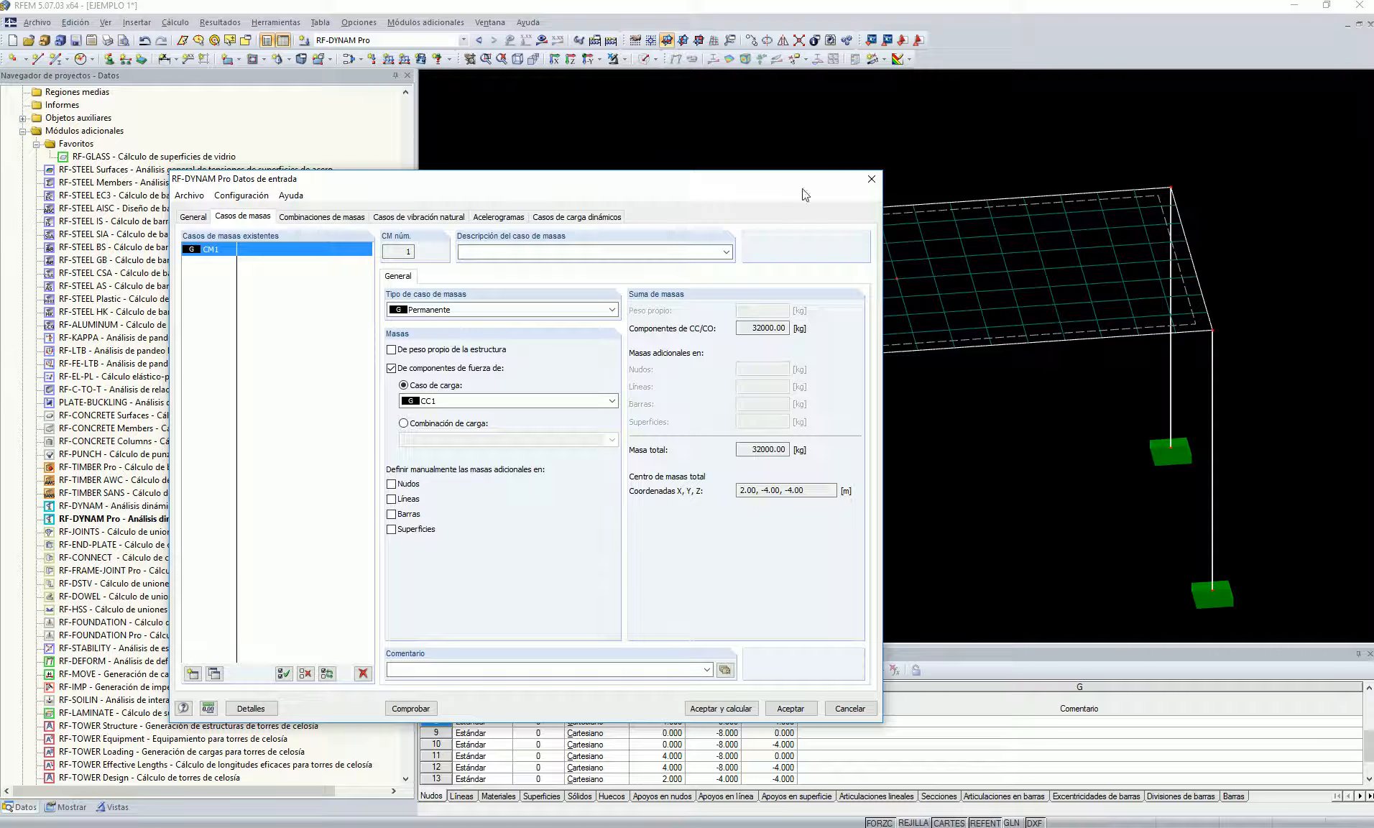
pyautogui.click(765, 452)
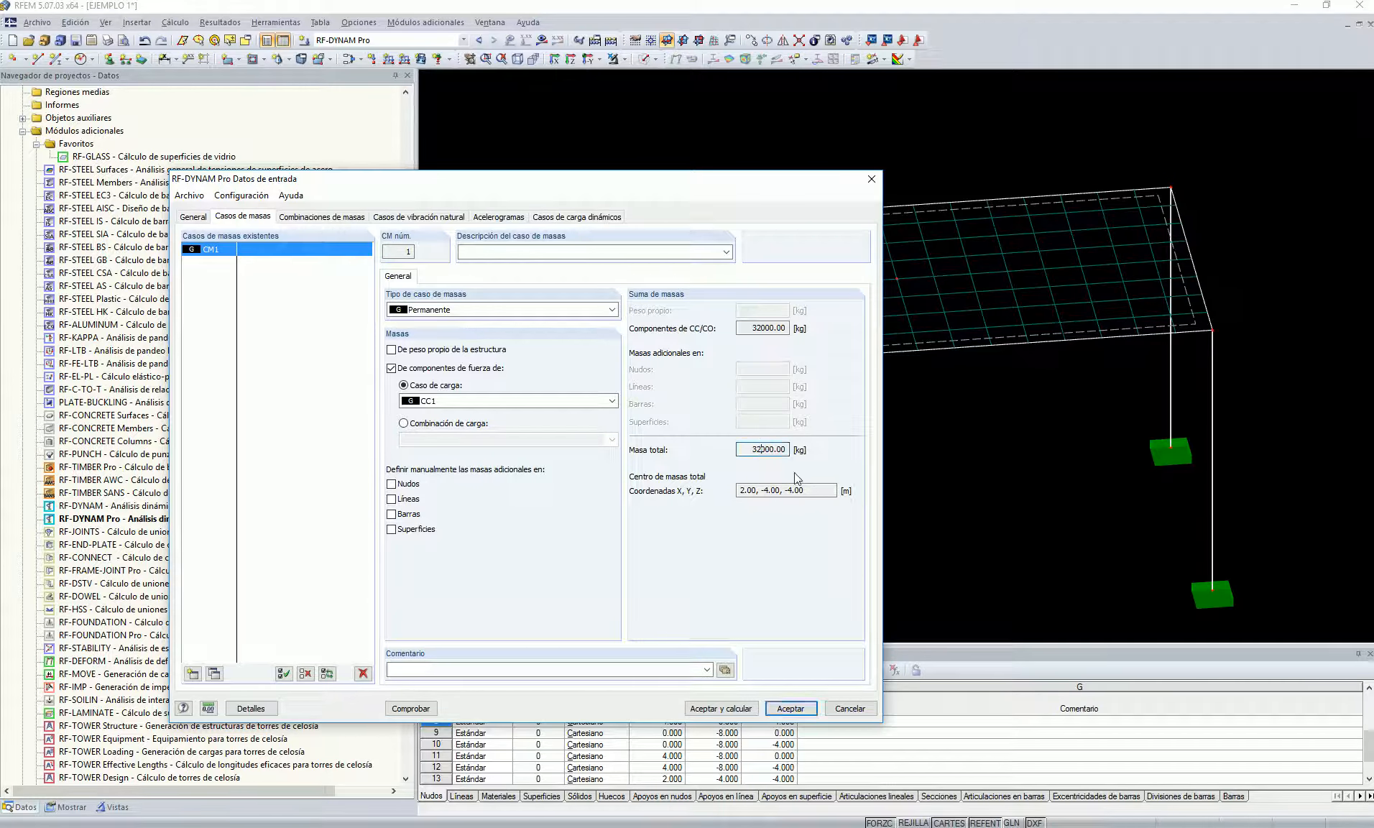
# Set natural vibration case CVN1 to calculate 8 eigenvalues with masses acting only in X and Y, and review its calculation parameters.
pyautogui.click(335, 219)
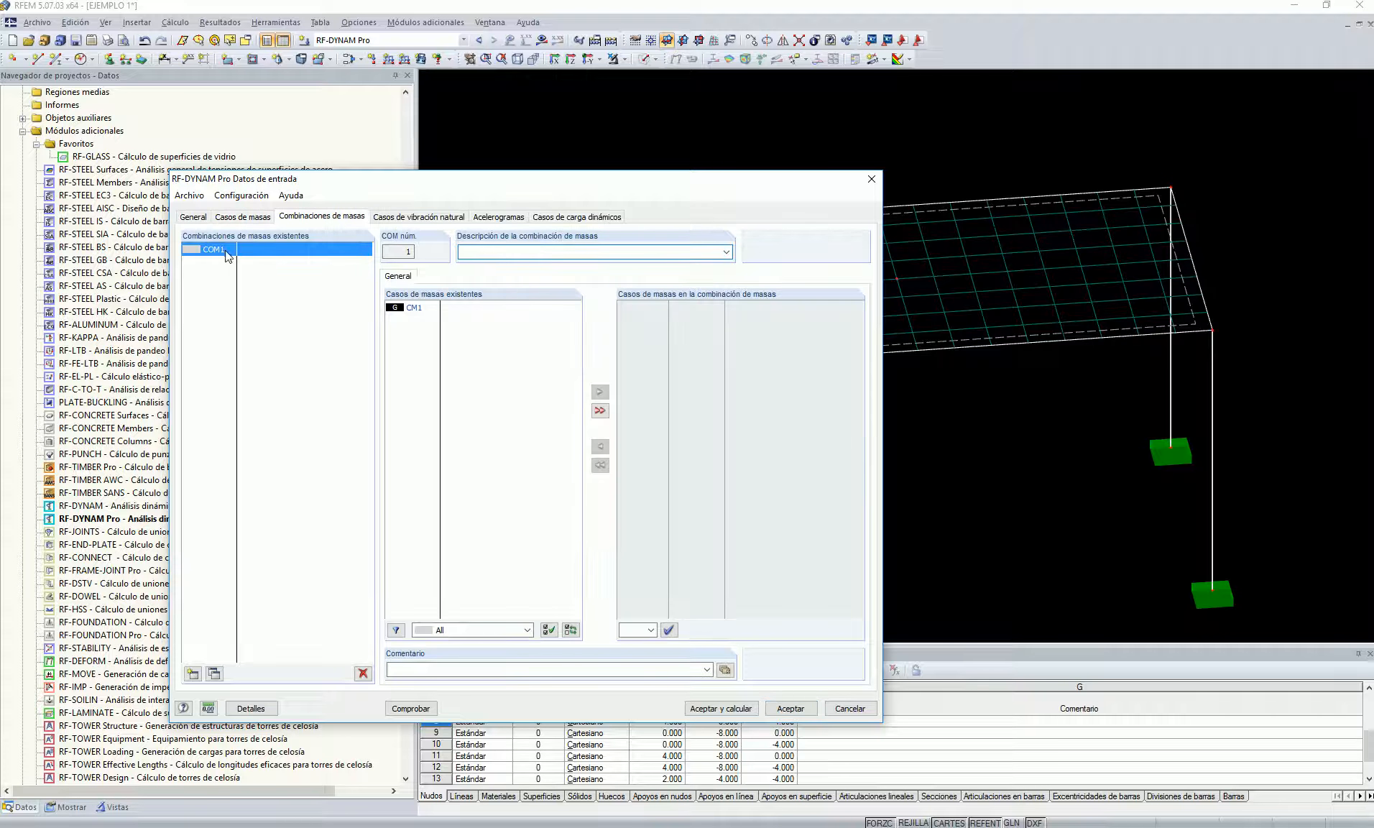
pyautogui.click(419, 217)
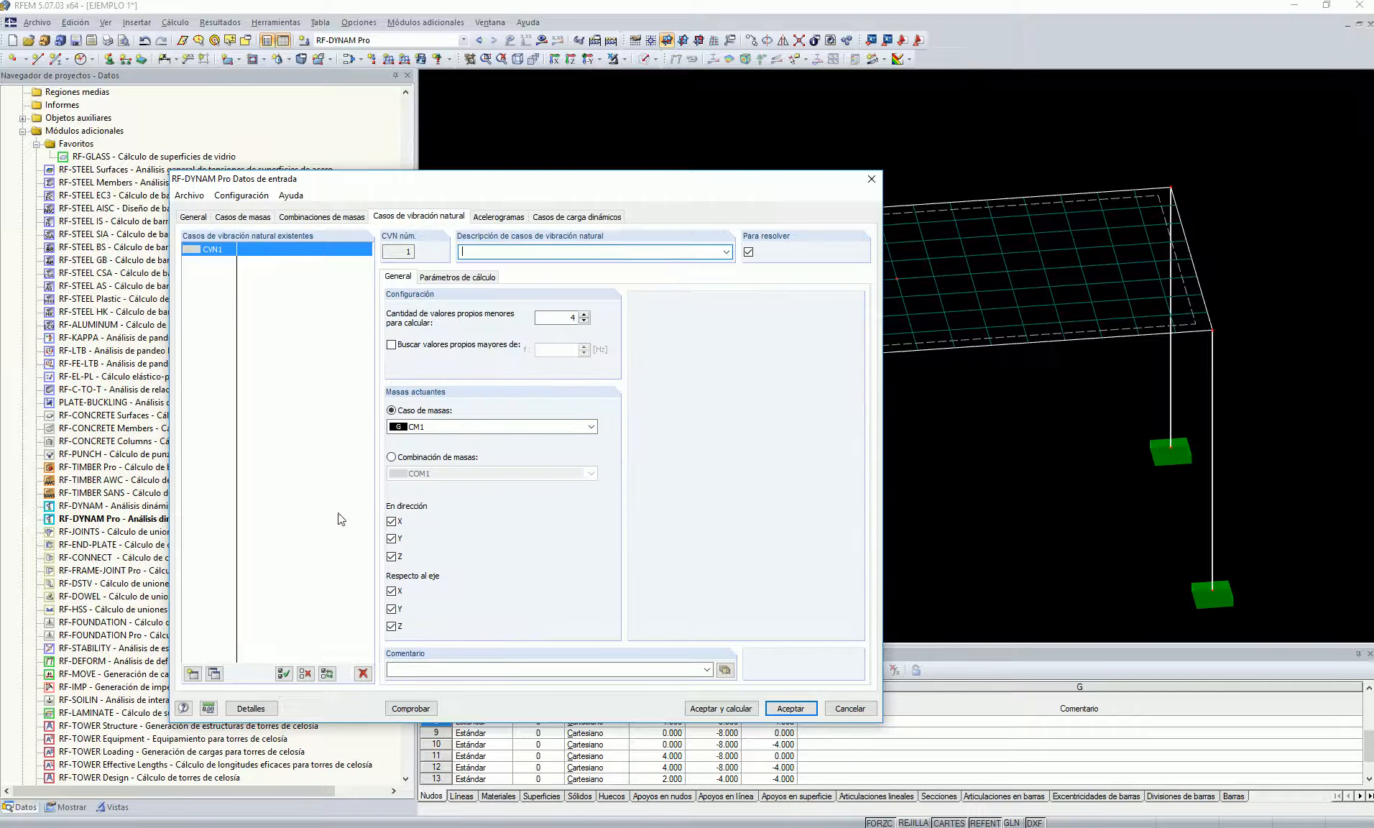
pyautogui.click(392, 591)
pyautogui.click(392, 608)
pyautogui.click(391, 626)
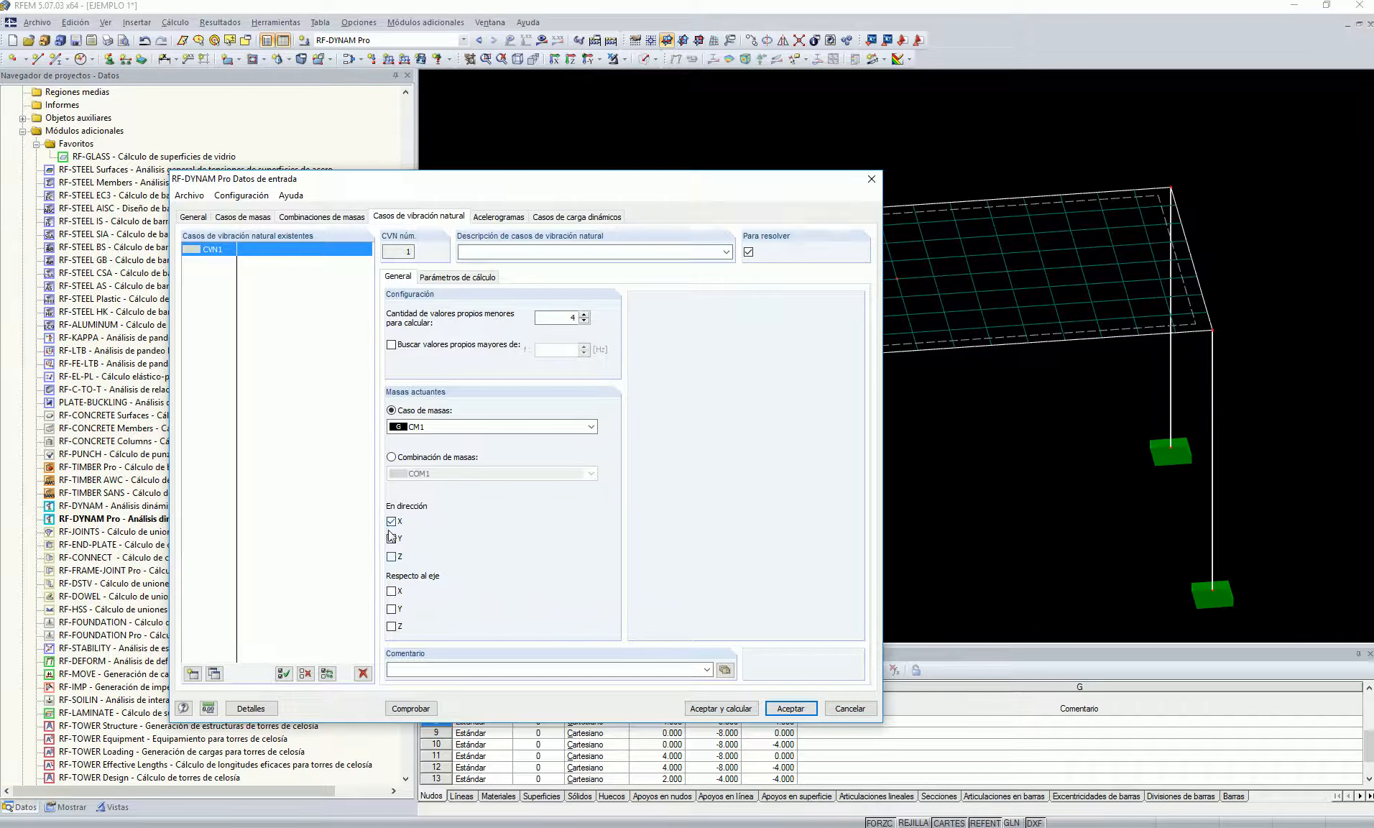
pyautogui.moveTo(555, 318); pyautogui.dragTo(595, 322)
pyautogui.moveTo(571, 184); pyautogui.dragTo(586, 174)
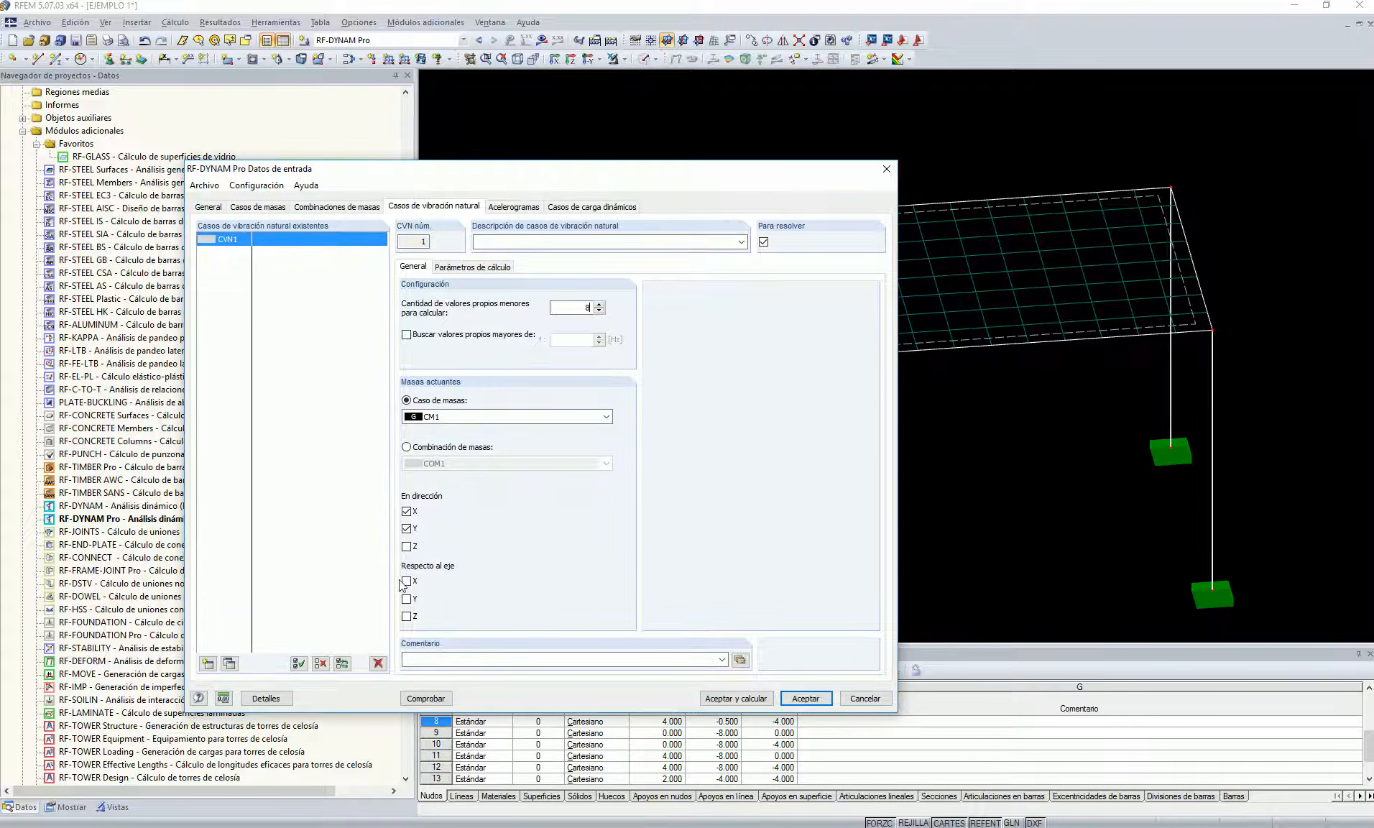
pyautogui.click(464, 267)
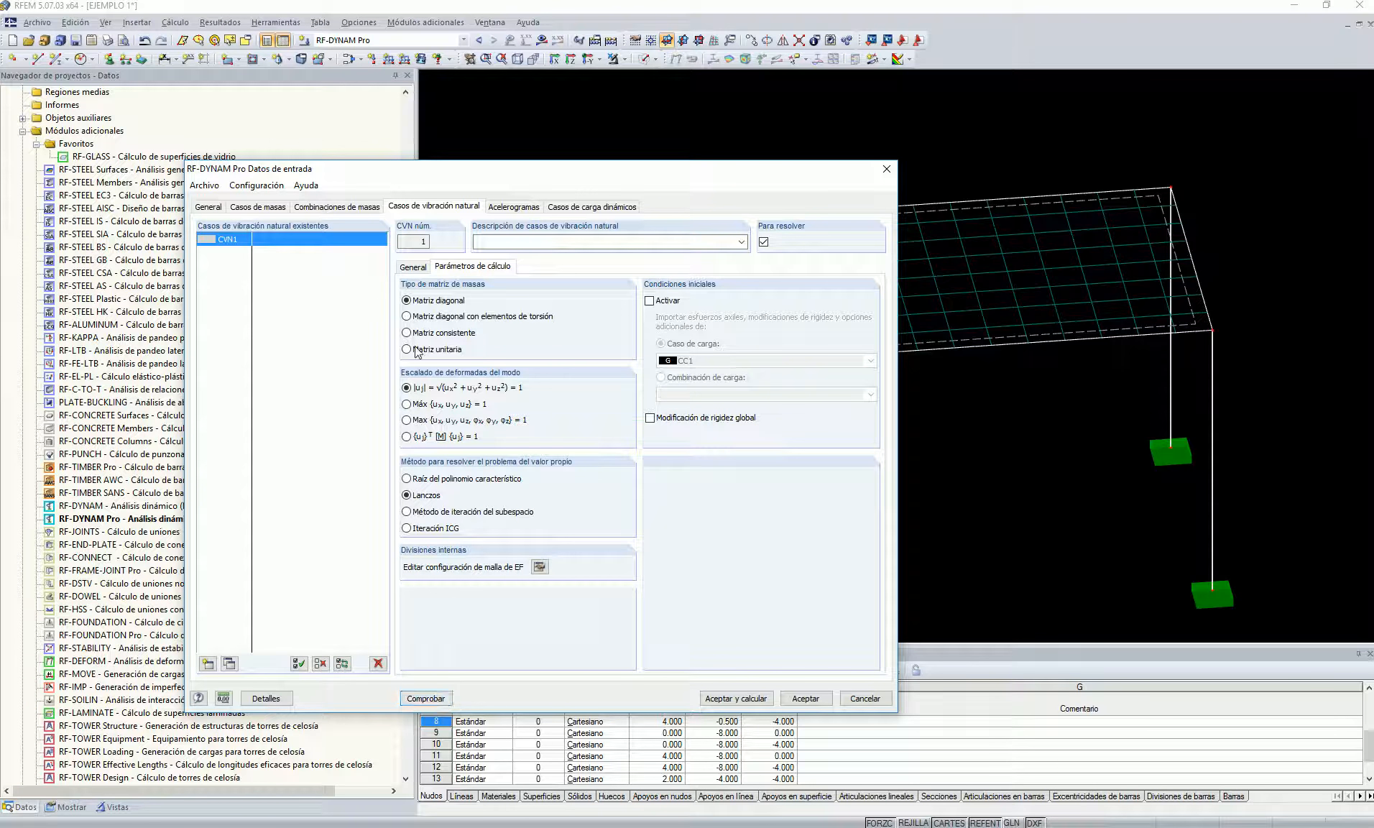
# Assign the California Loma Prieta accelerogram from the Capitola - Fire Station to AC1 from the library.
pyautogui.click(518, 209)
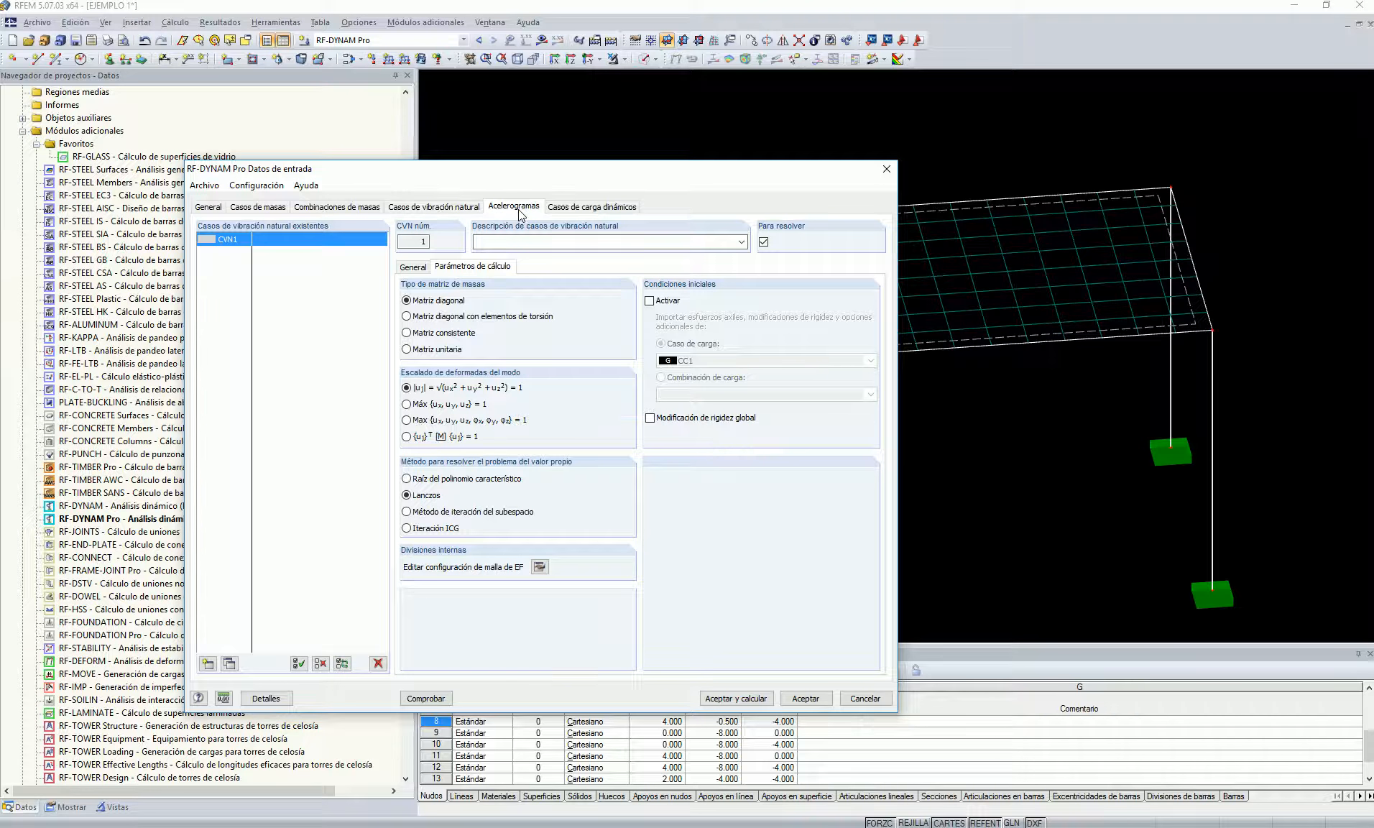
pyautogui.click(590, 317)
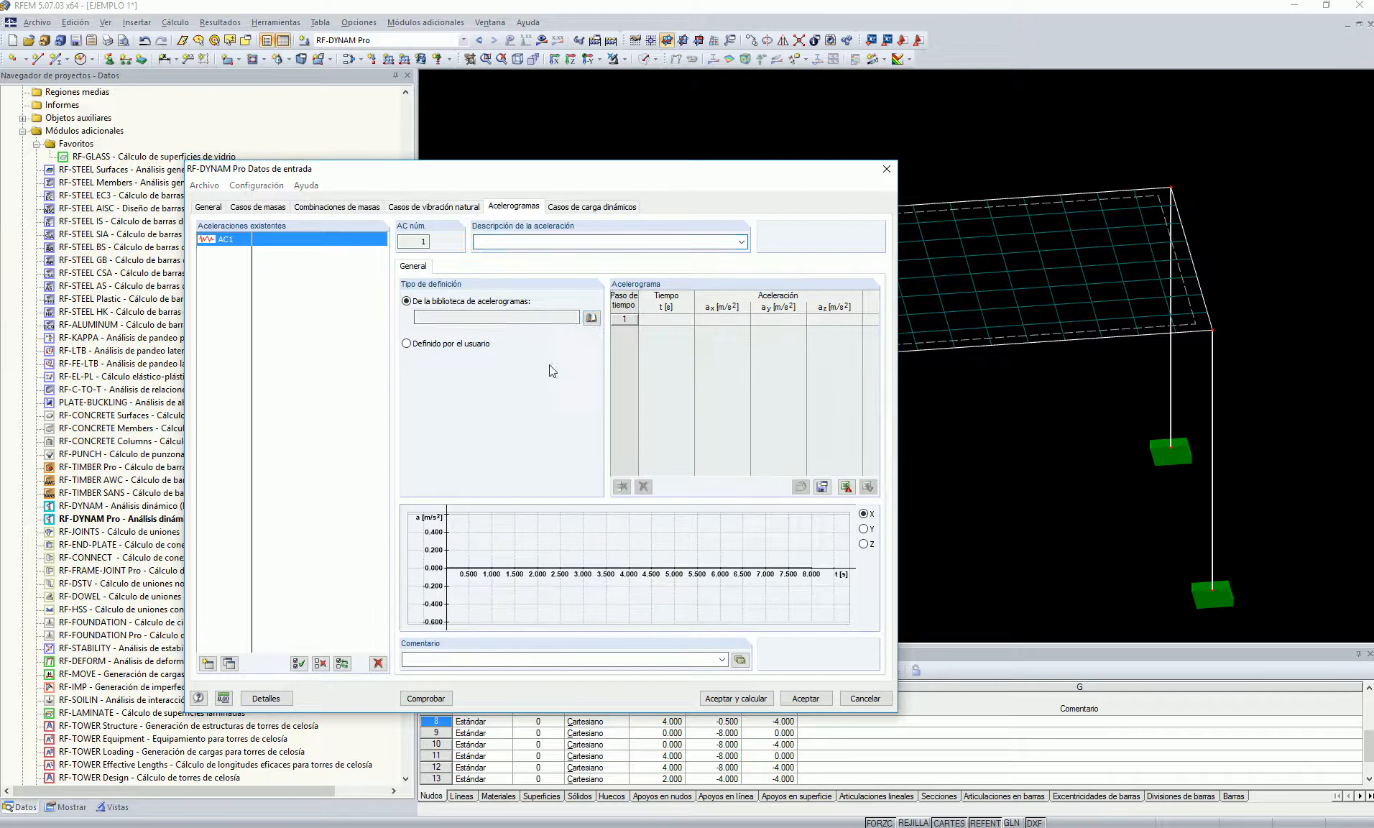
pyautogui.click(261, 240)
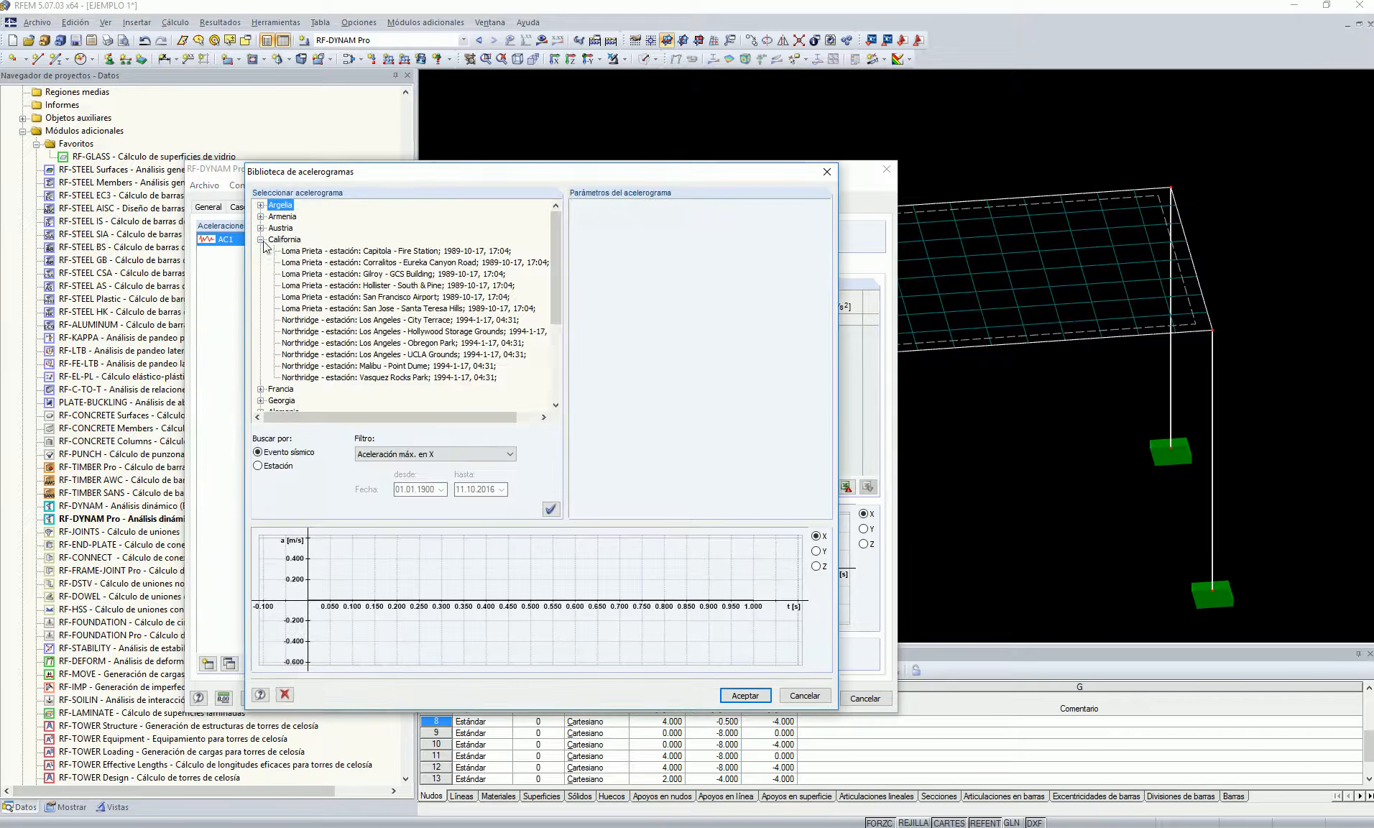
pyautogui.click(327, 251)
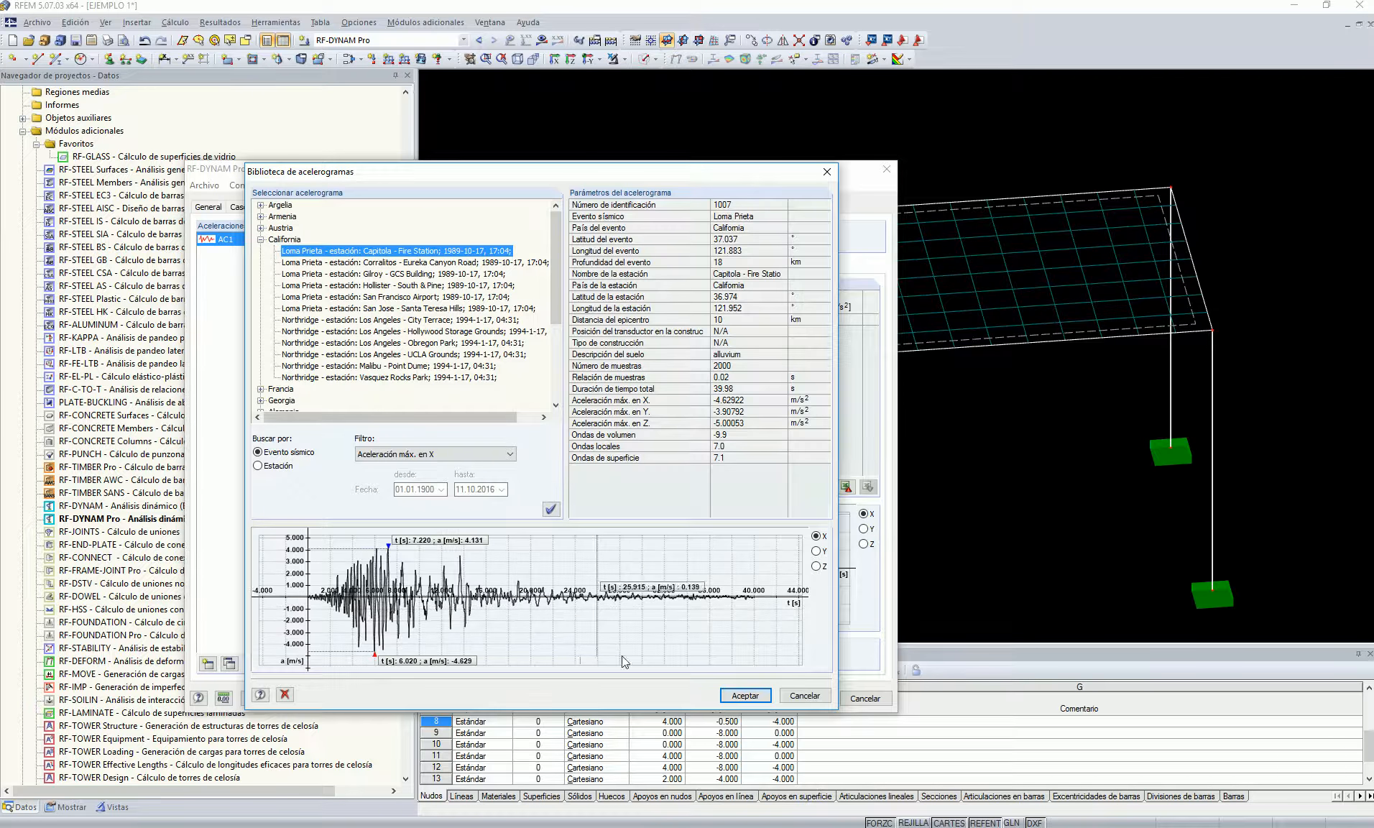
pyautogui.click(745, 696)
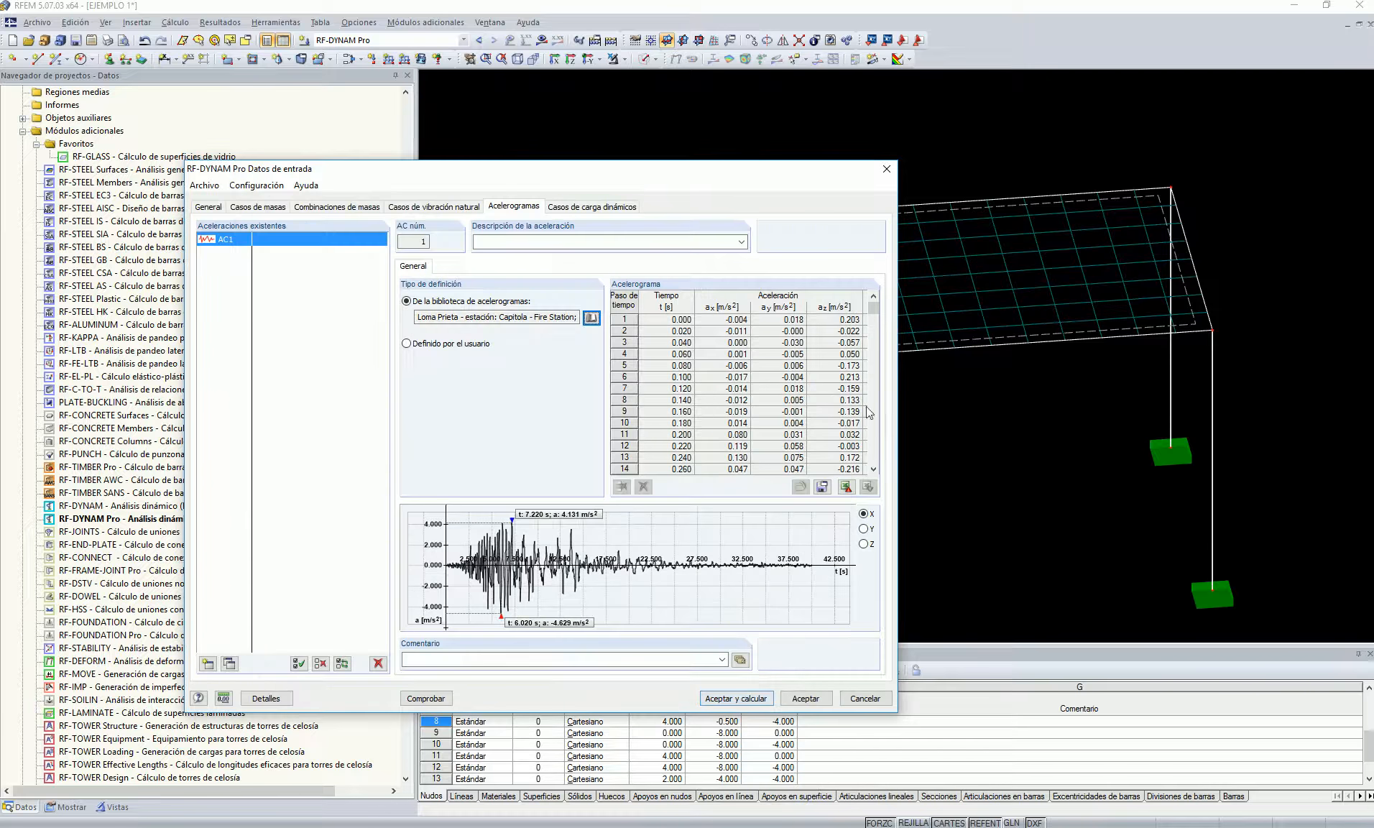
# Compare AC1's acceleration diagrams in X, Y and Z with the model's axes.
pyautogui.click(864, 529)
pyautogui.click(864, 530)
pyautogui.click(864, 514)
pyautogui.moveTo(795, 179); pyautogui.dragTo(320, 339)
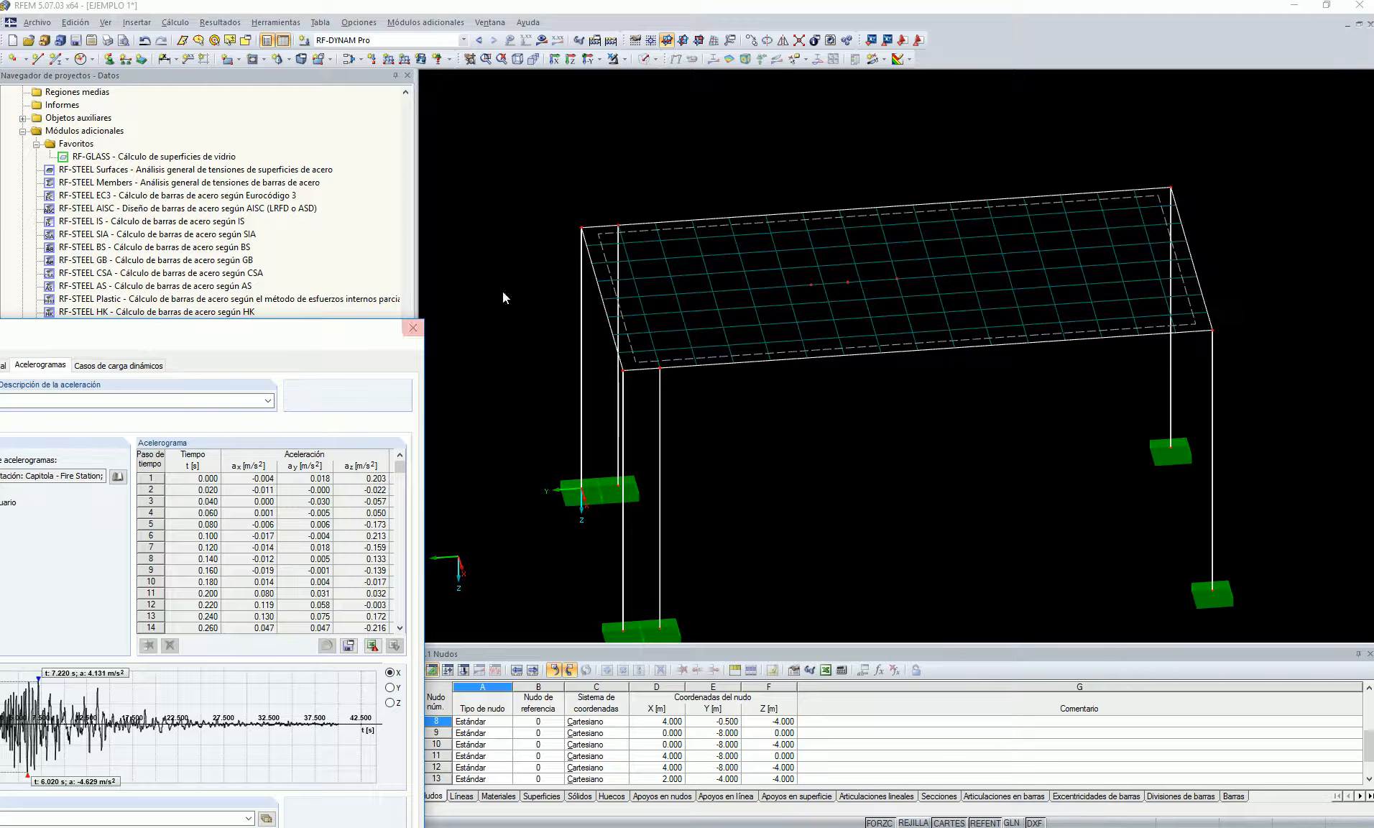
pyautogui.moveTo(318, 325); pyautogui.dragTo(639, 147)
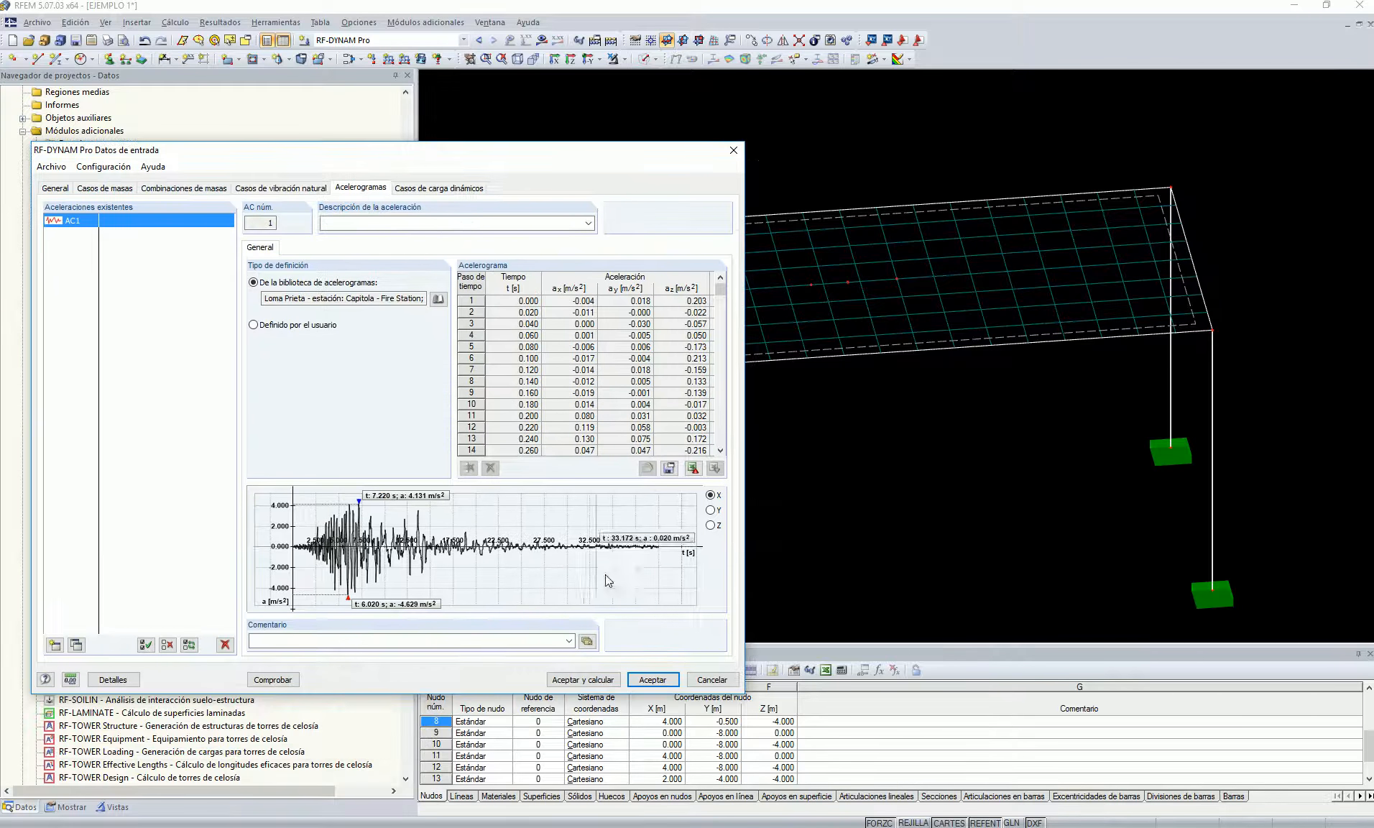
pyautogui.click(712, 510)
pyautogui.click(712, 525)
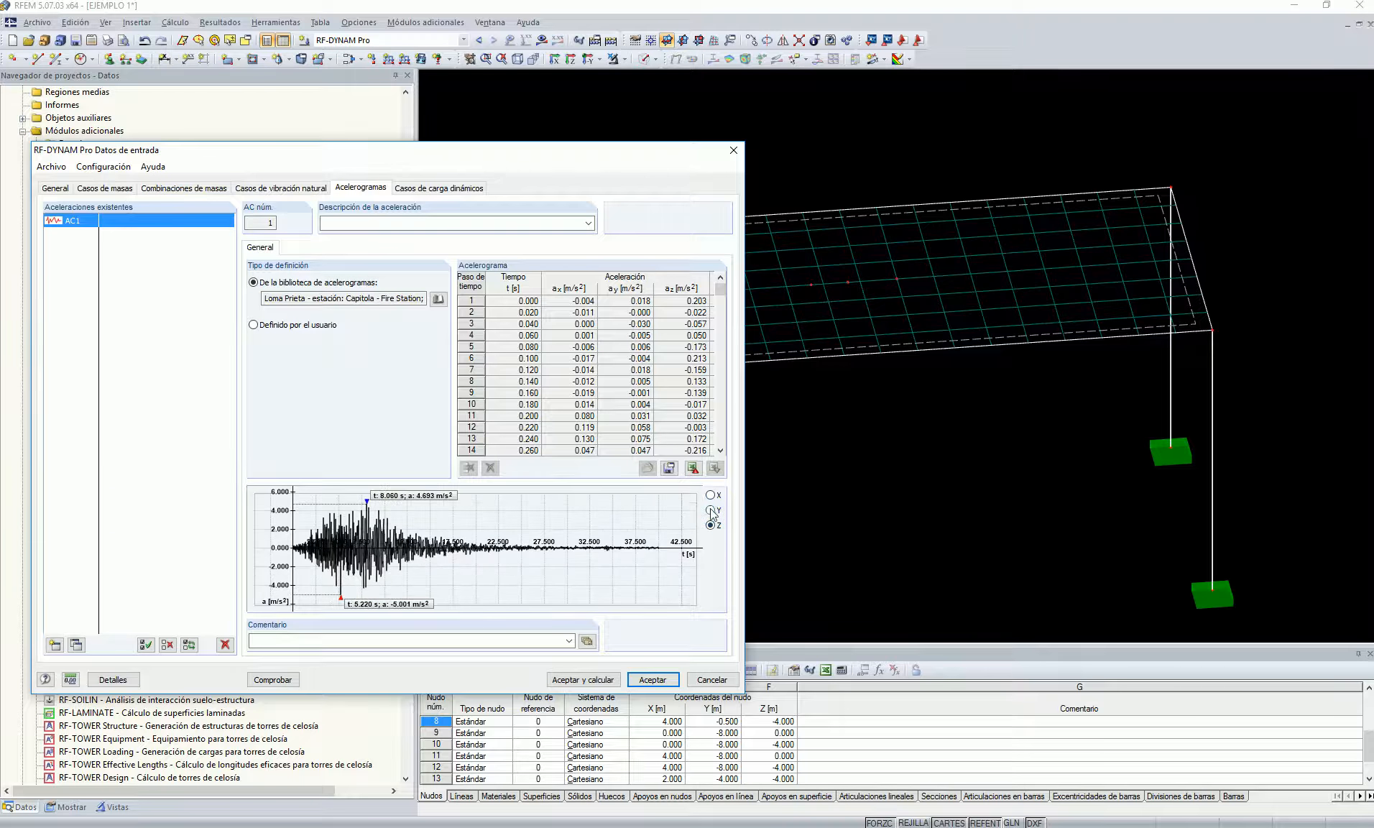
pyautogui.click(711, 510)
pyautogui.moveTo(674, 153); pyautogui.dragTo(476, 137)
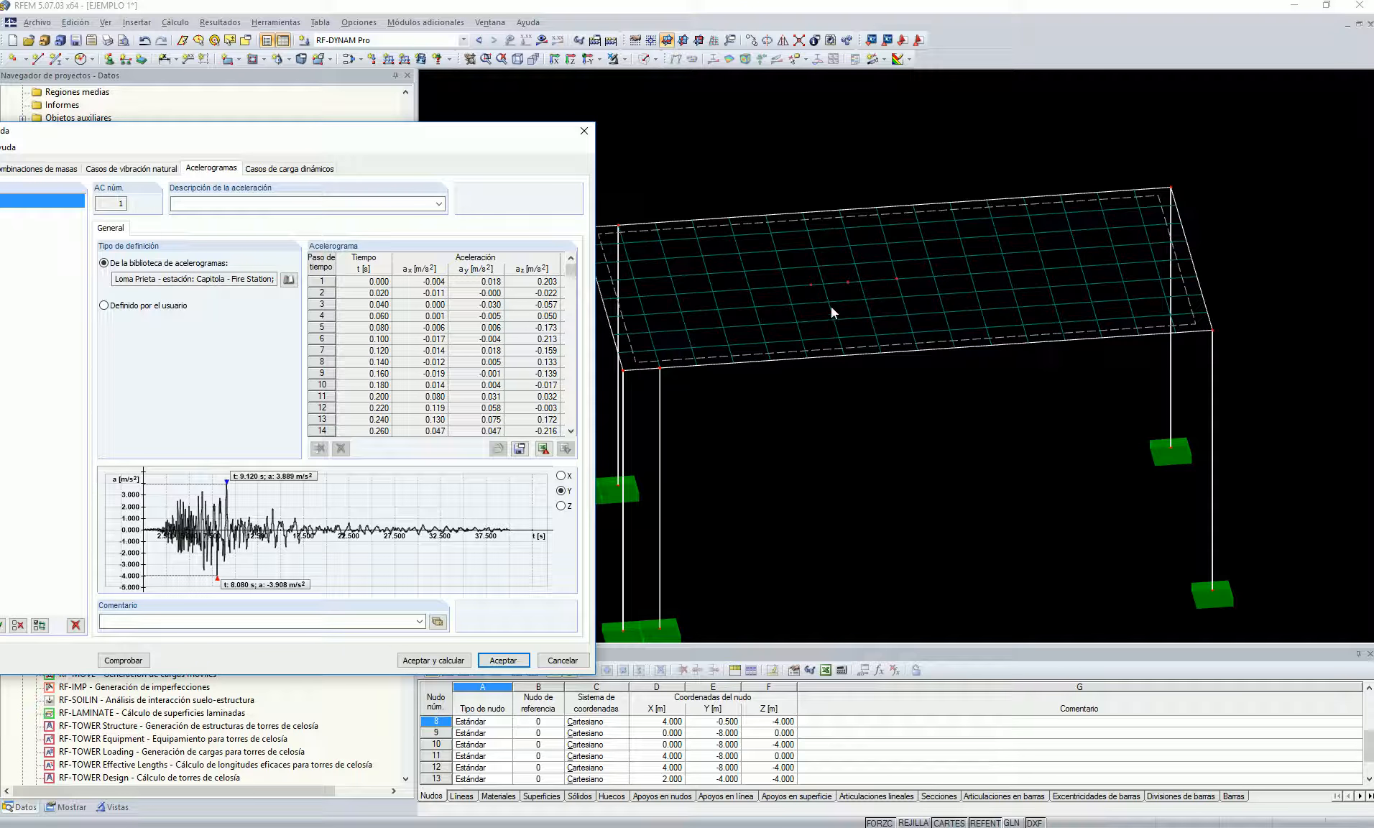
pyautogui.moveTo(506, 130); pyautogui.dragTo(1000, 110)
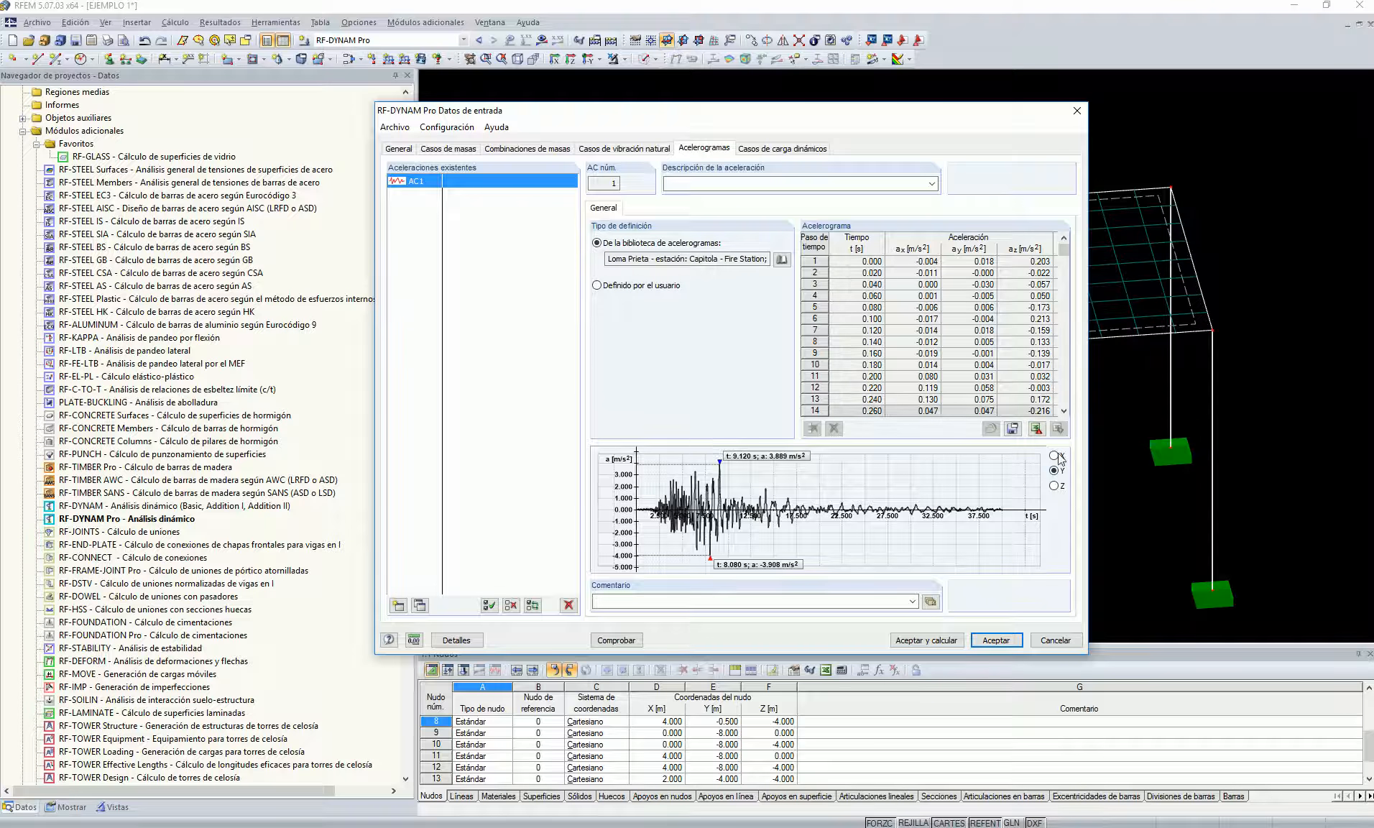
# In dynamic load case CCD1, set AC1's Y and Z multipliers to 0, the time step to 0.002 s and the maximum time to 10 s.
pyautogui.click(776, 149)
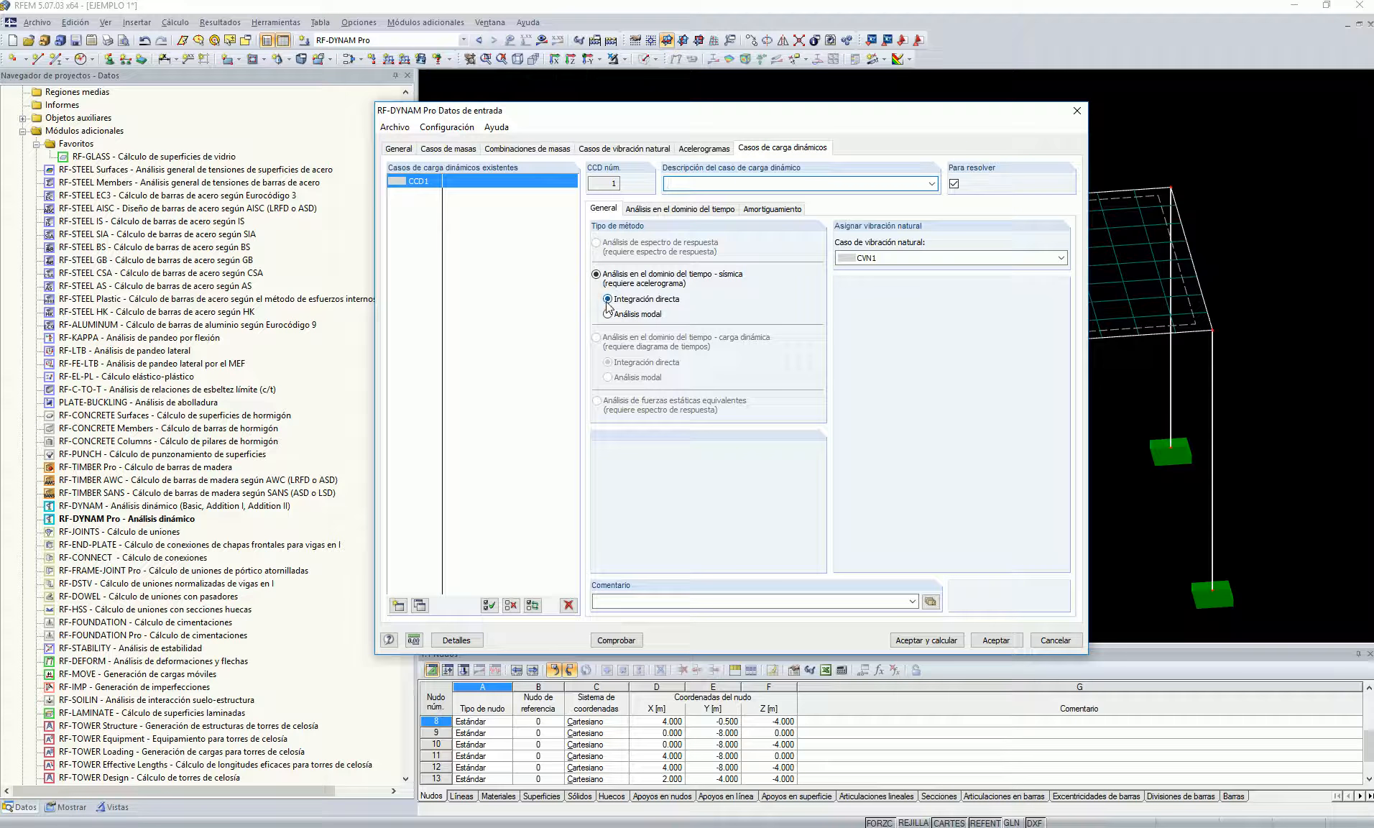
pyautogui.click(701, 210)
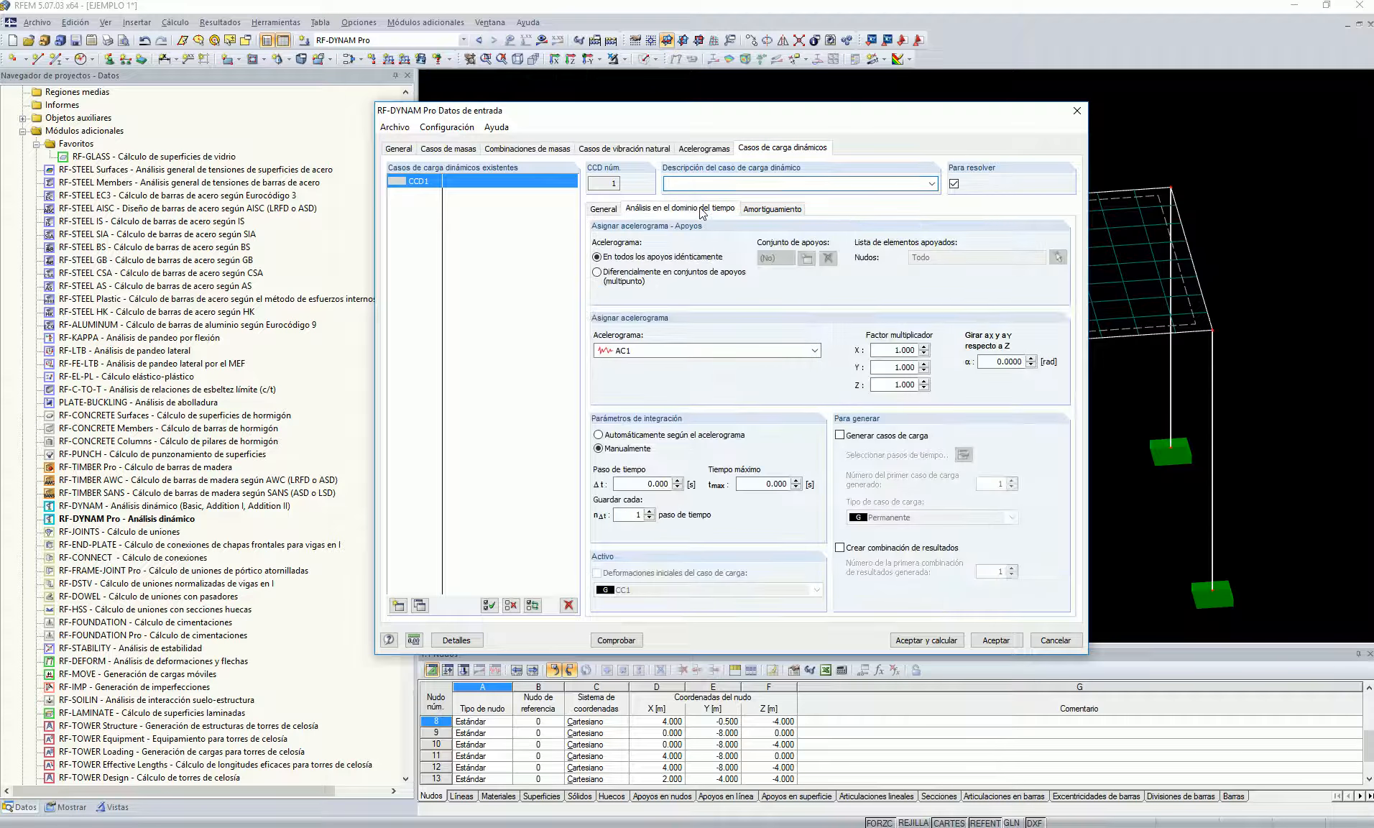
pyautogui.click(888, 348)
pyautogui.press('Tab')
pyautogui.write('0')
pyautogui.press('Tab')
pyautogui.write('0')
pyautogui.click(650, 484)
pyautogui.write('0.002')
pyautogui.press('Tab')
# Give dynamic load case CCD1 Lehr damping with a value of 0.05.
pyautogui.click(772, 208)
pyautogui.click(597, 304)
pyautogui.click(642, 320)
pyautogui.write('0.05')
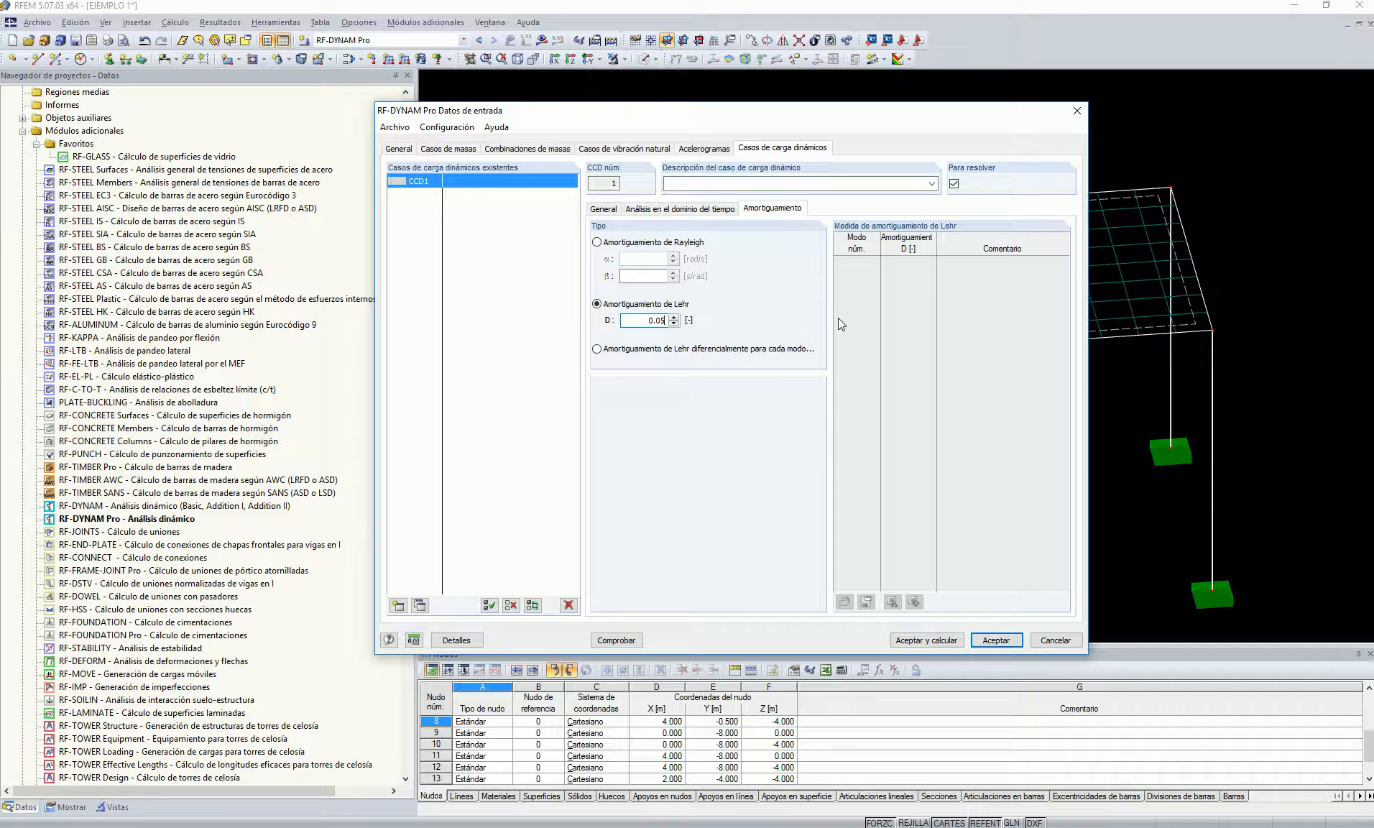
# Review CCD1's time history settings, check the input data and start the dynamic calculation.
pyautogui.click(704, 210)
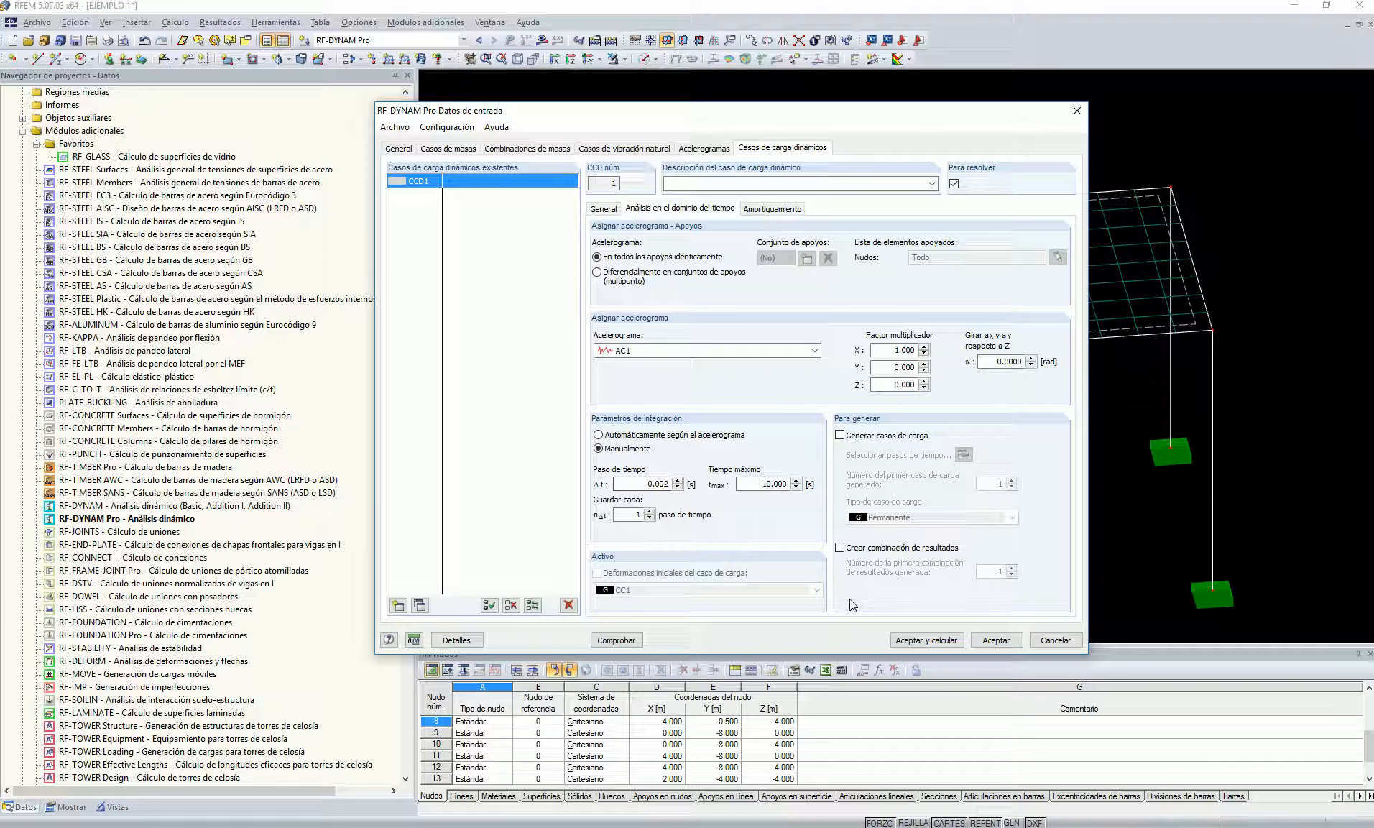
pyautogui.click(616, 640)
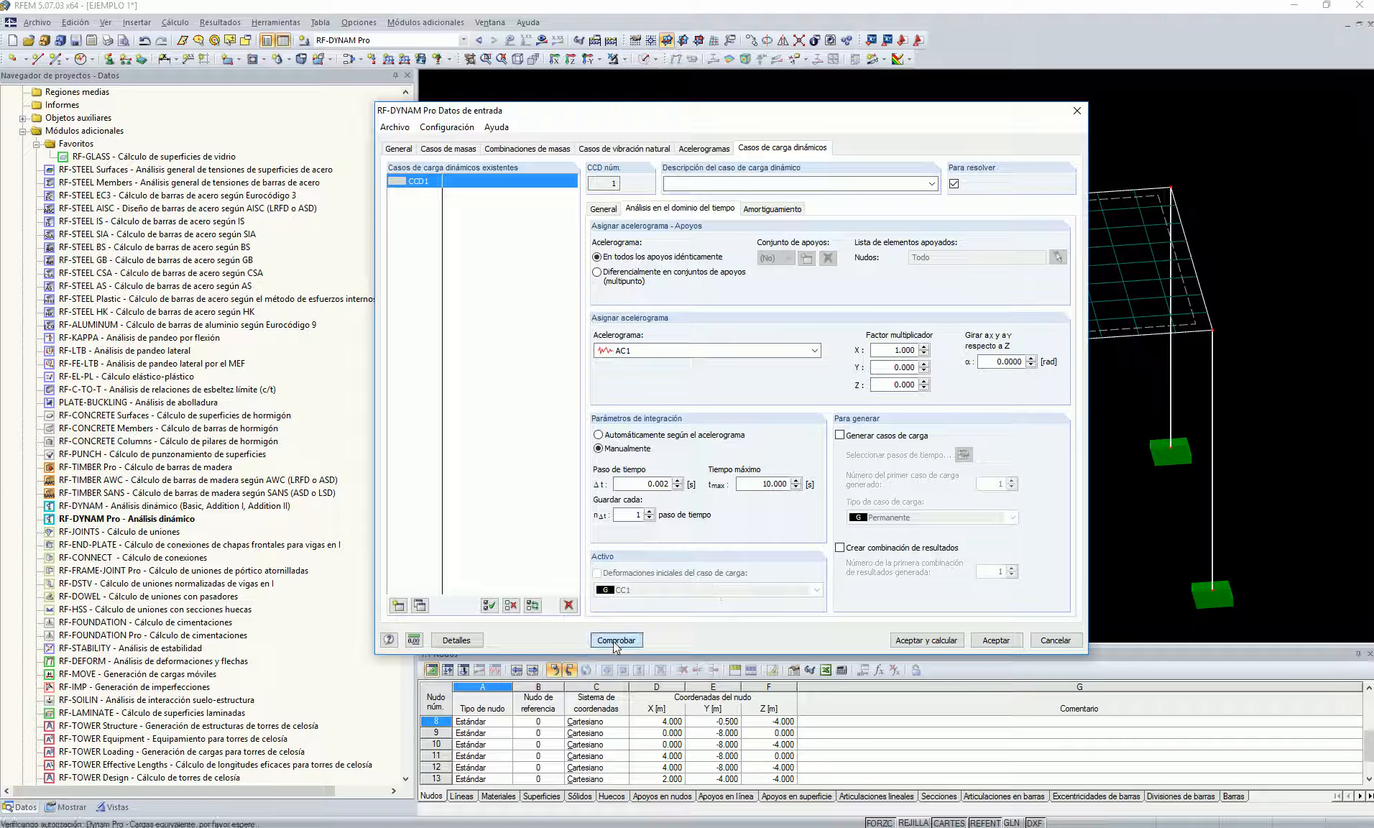
pyautogui.click(834, 495)
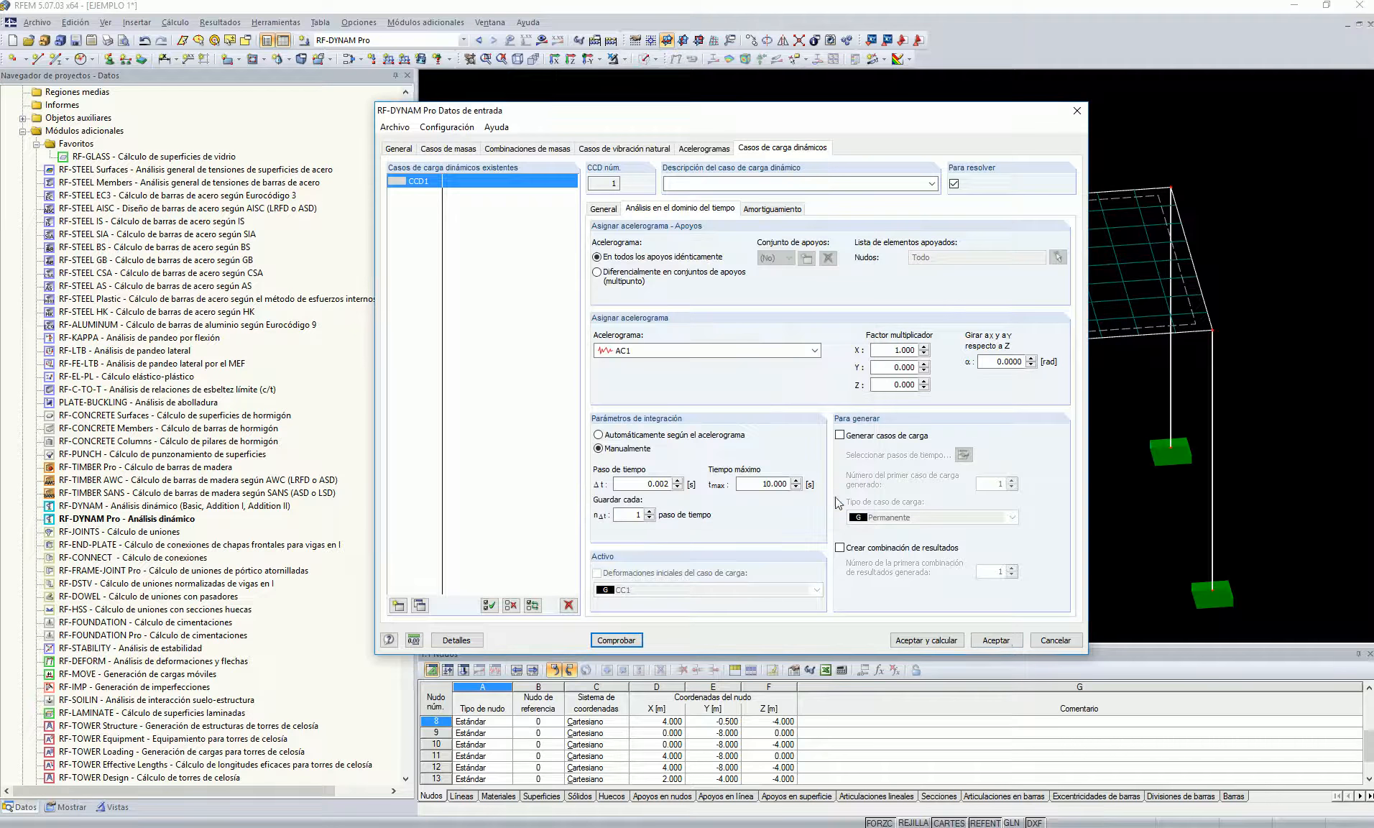
pyautogui.click(927, 639)
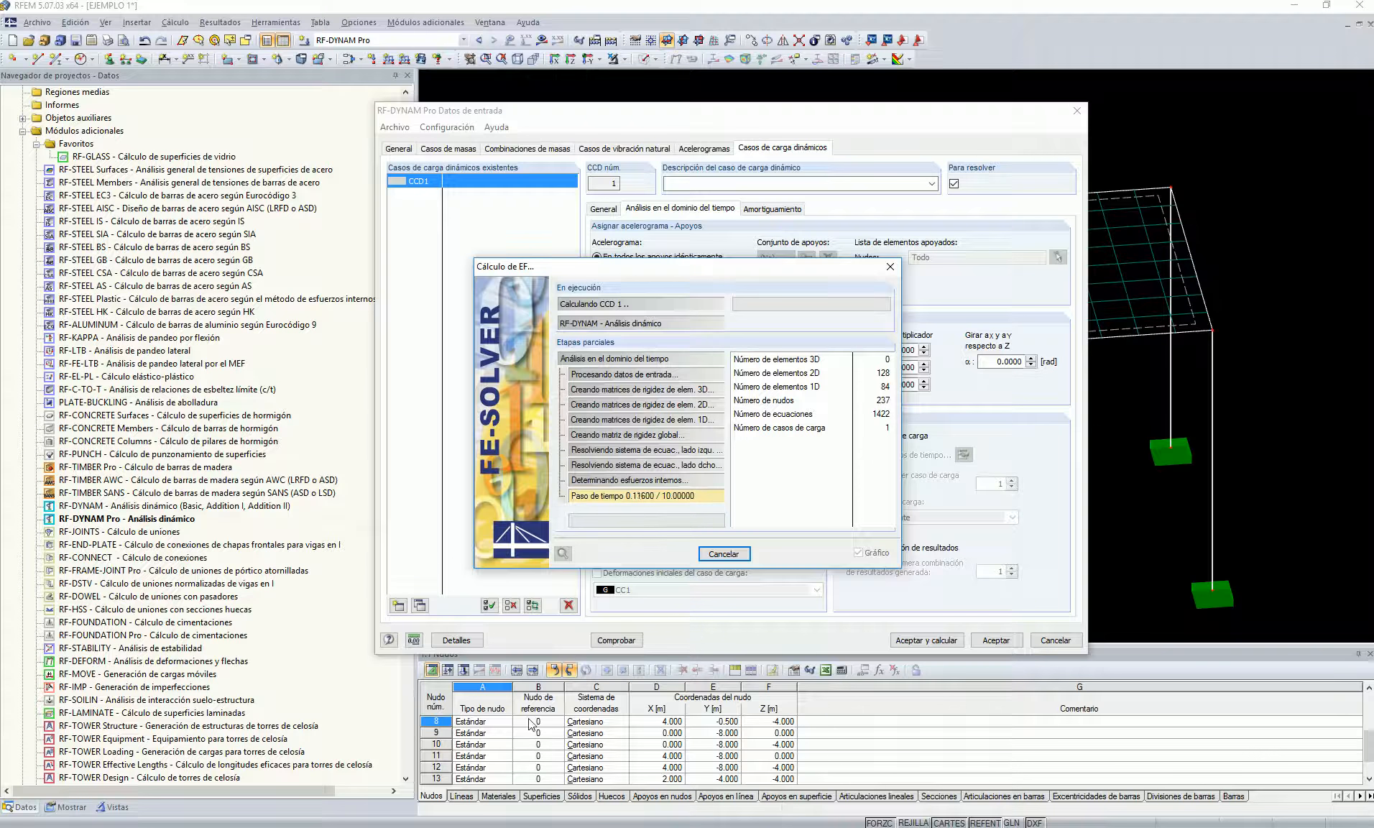
# Switch to Snagit Editor's column layout image and draw a red dot, opposing force arrows and a curved rotation arrow around the diaphragm's two centres.
pyautogui.hotkey('alt', 'Tab')
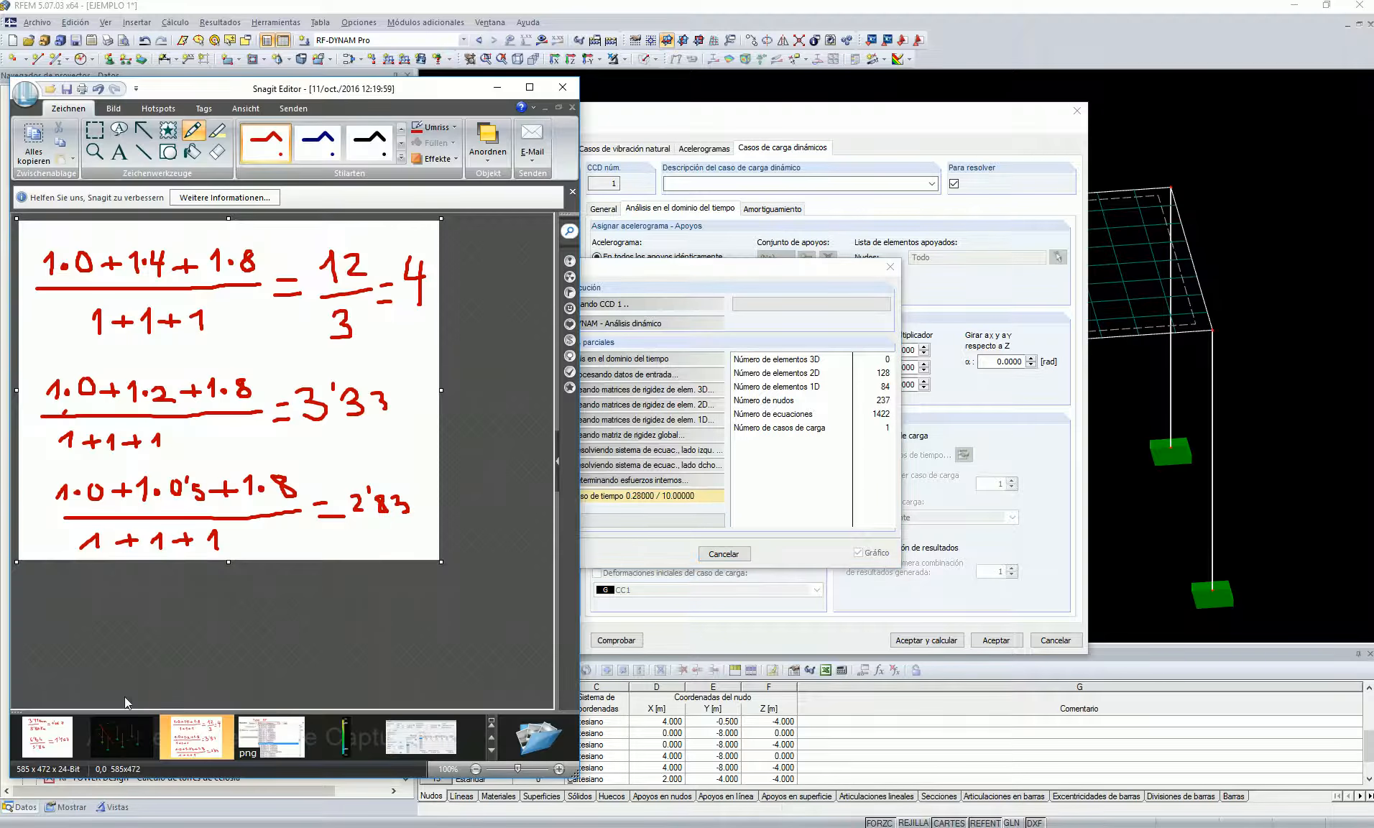
pyautogui.click(120, 731)
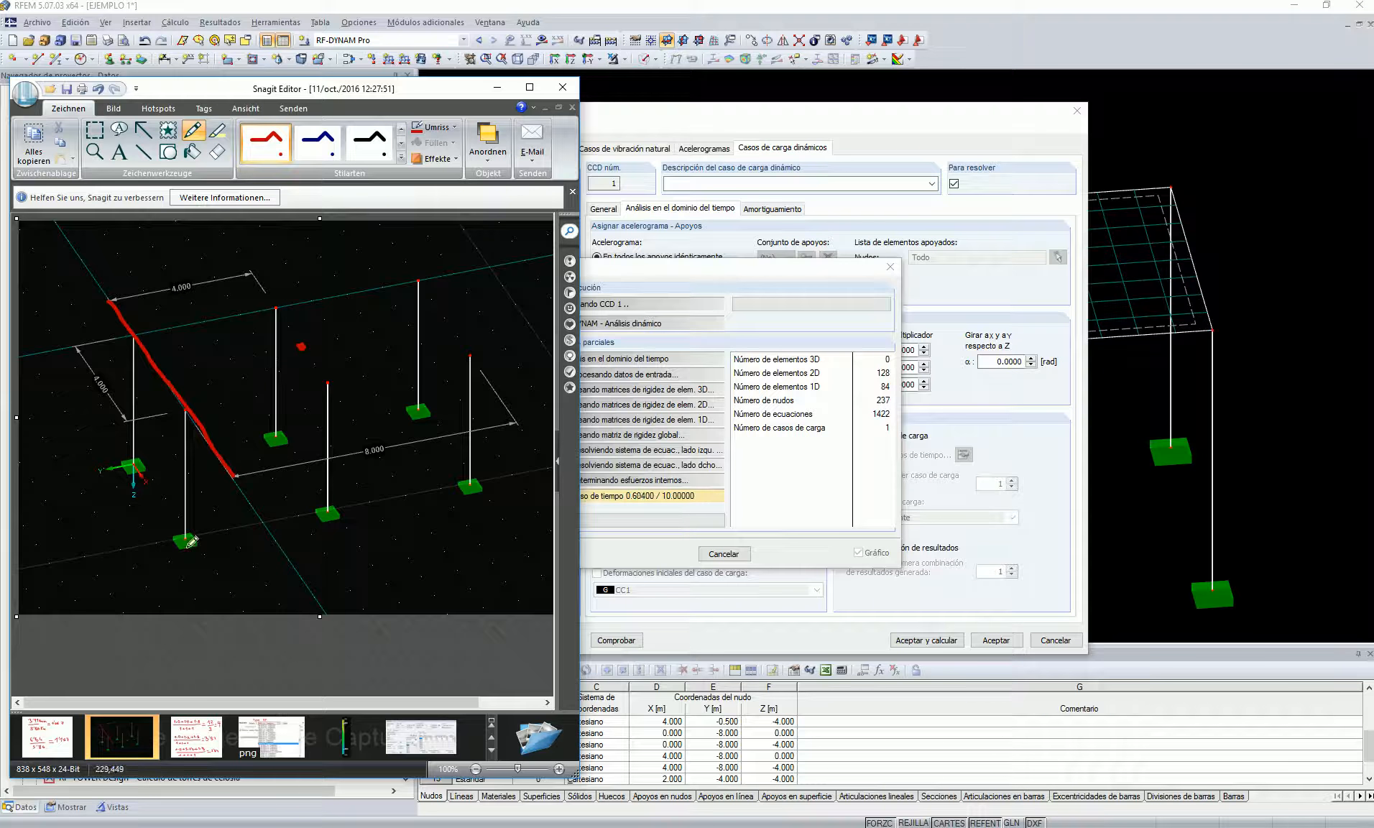
pyautogui.click(242, 364)
pyautogui.moveTo(311, 358)
pyautogui.mouseDown()
pyautogui.moveTo(322, 379)
pyautogui.moveTo(320, 361)
pyautogui.mouseUp()
pyautogui.moveTo(218, 322); pyautogui.dragTo(232, 352)
pyautogui.click(242, 350)
pyautogui.click(242, 345)
pyautogui.click(237, 345)
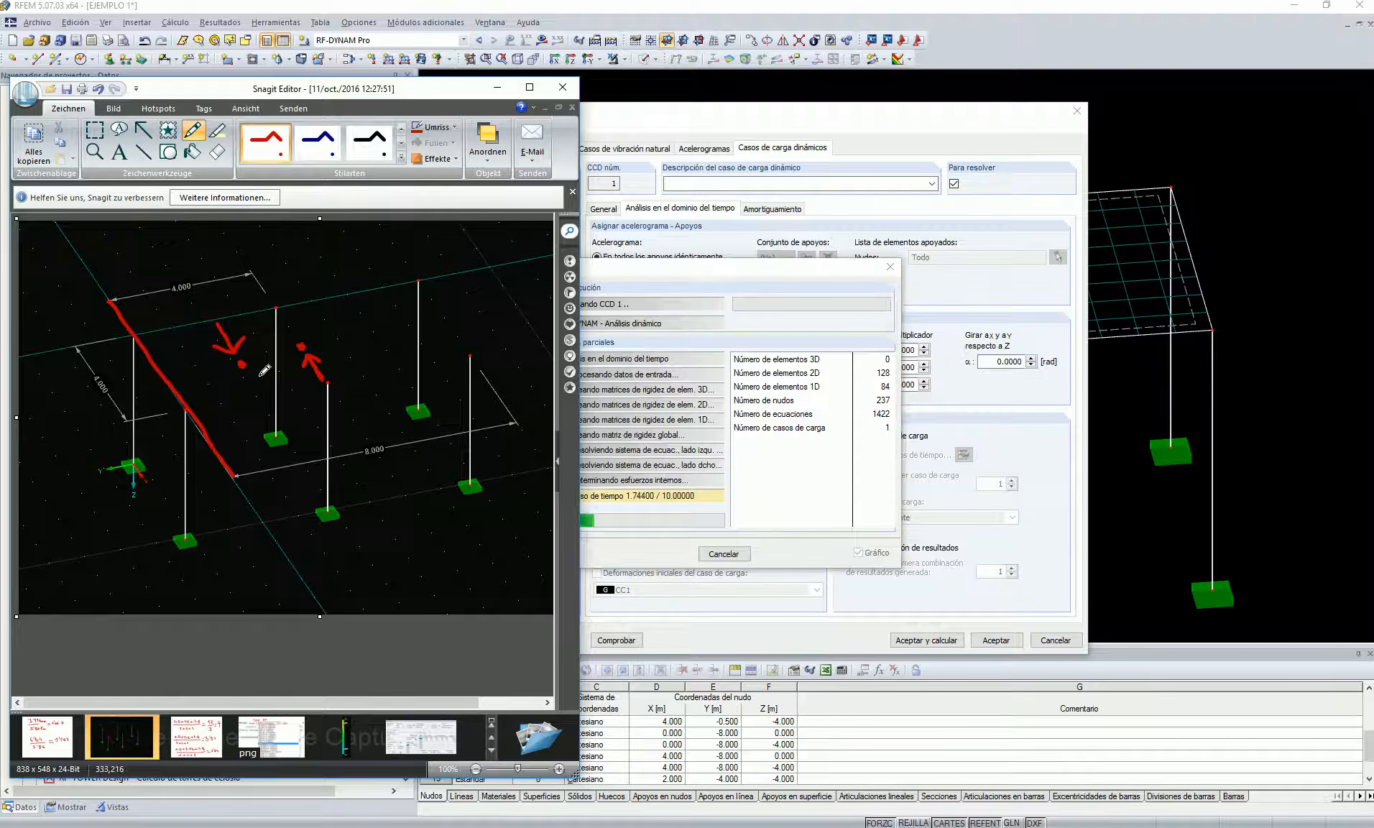
pyautogui.moveTo(266, 374); pyautogui.dragTo(234, 378)
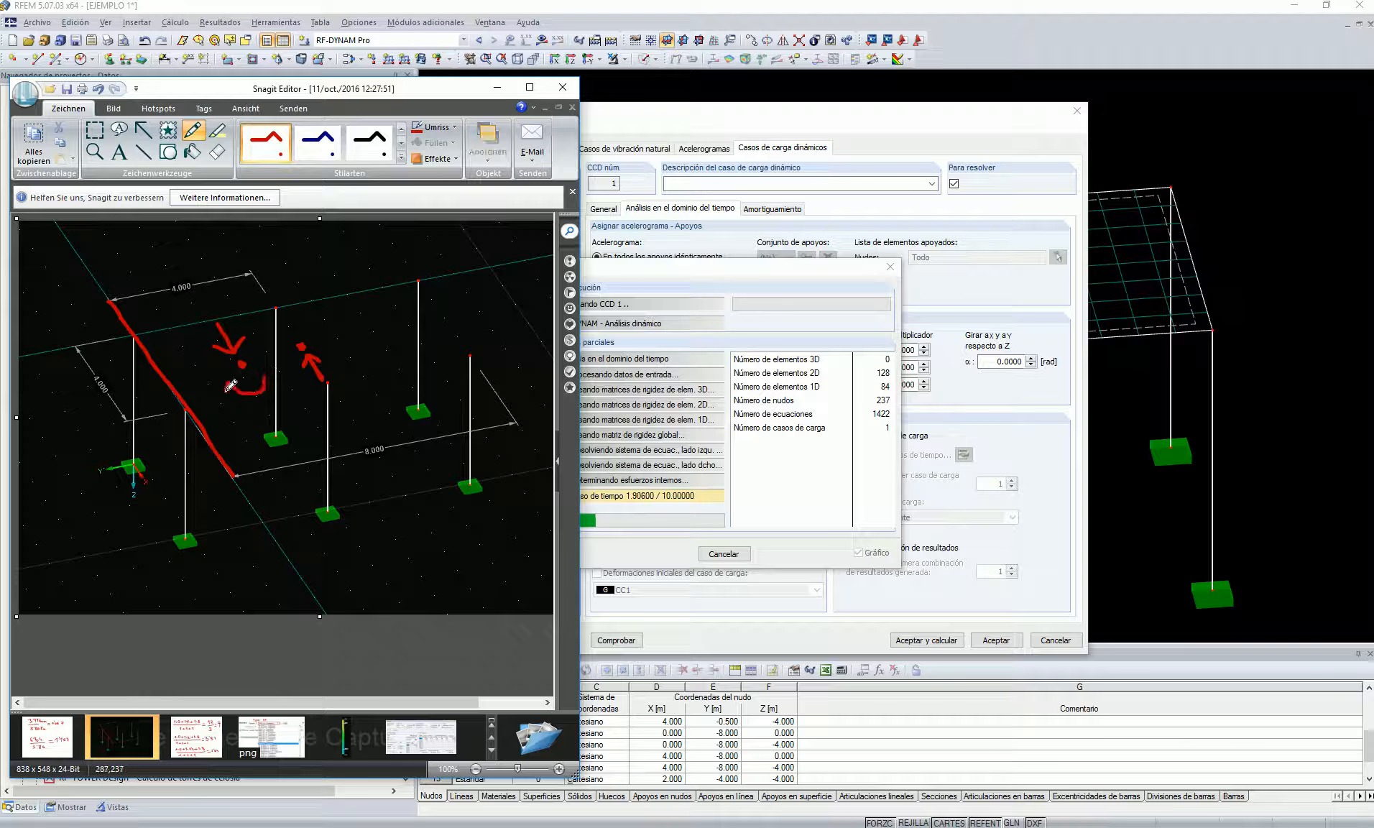
pyautogui.click(243, 375)
# Draw opposing red arrows at the two columns on the red line, one pointing towards it and the other away.
pyautogui.moveTo(111, 347)
pyautogui.mouseDown()
pyautogui.moveTo(129, 345)
pyautogui.moveTo(98, 346)
pyautogui.moveTo(108, 355)
pyautogui.mouseUp()
pyautogui.click(107, 343)
pyautogui.moveTo(148, 432)
pyautogui.mouseDown()
pyautogui.moveTo(180, 427)
pyautogui.moveTo(142, 433)
pyautogui.moveTo(153, 435)
pyautogui.mouseUp()
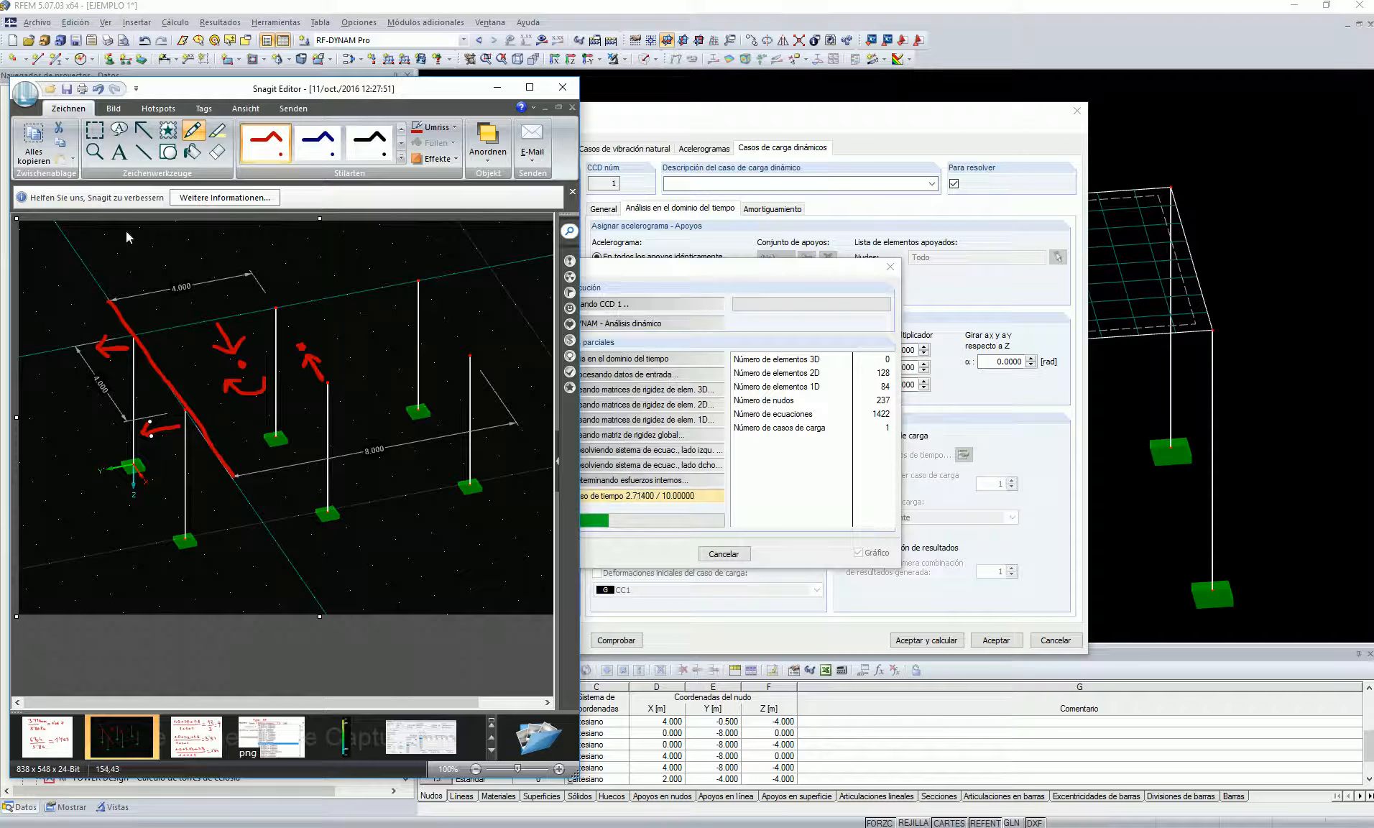
pyautogui.click(100, 91)
pyautogui.click(98, 91)
pyautogui.click(97, 91)
pyautogui.click(99, 91)
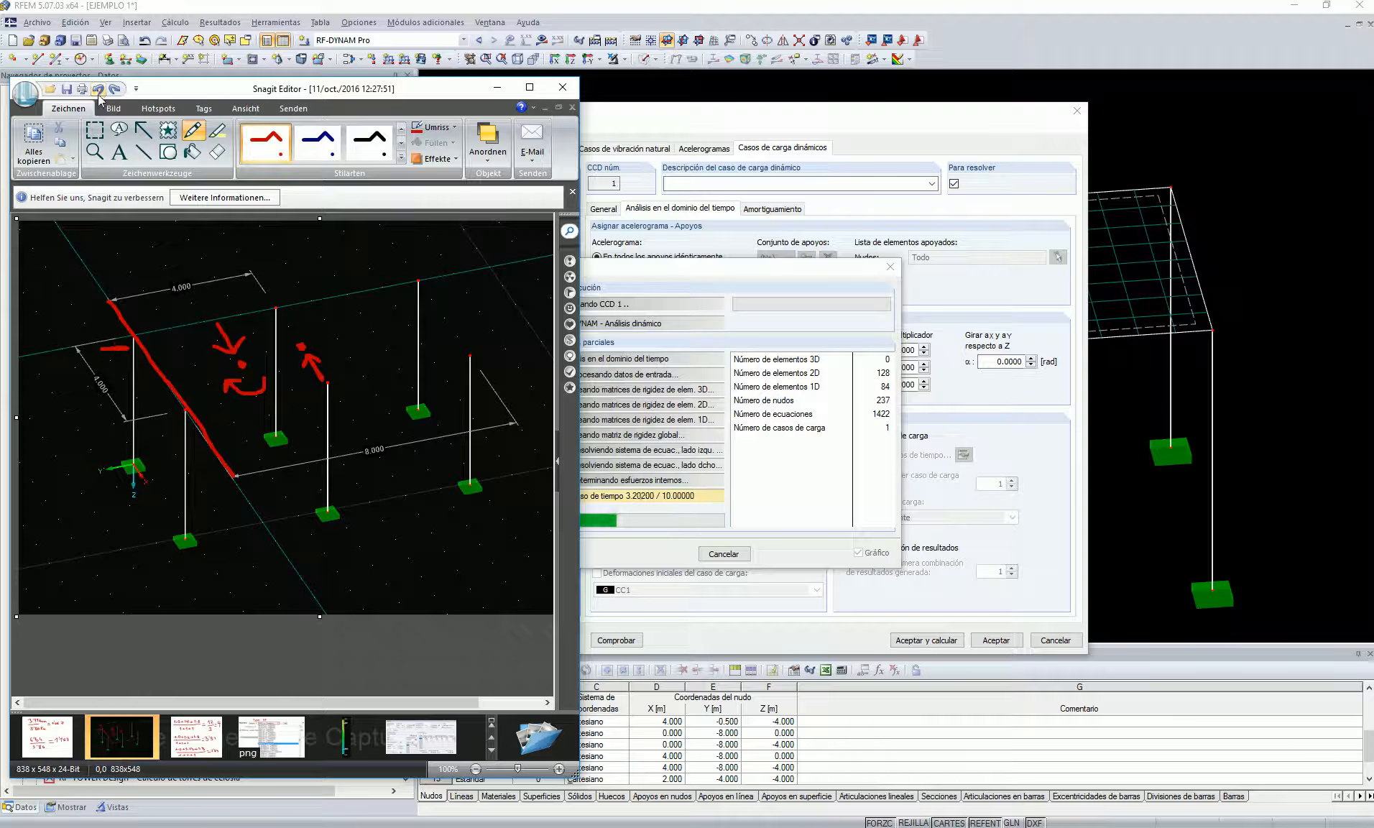
pyautogui.moveTo(111, 336); pyautogui.dragTo(129, 348)
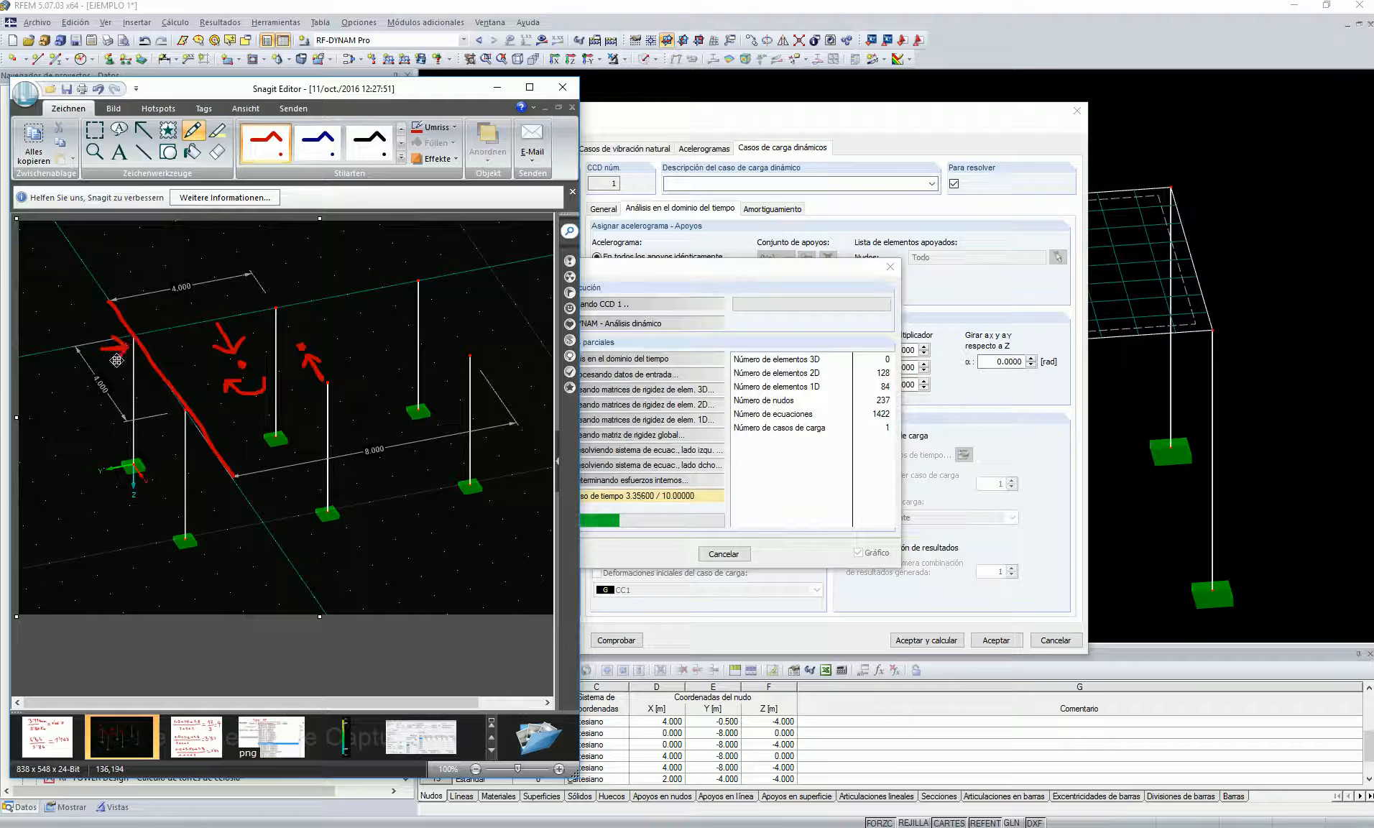
pyautogui.moveTo(180, 418)
pyautogui.mouseDown()
pyautogui.moveTo(145, 426)
pyautogui.moveTo(159, 434)
pyautogui.mouseUp()
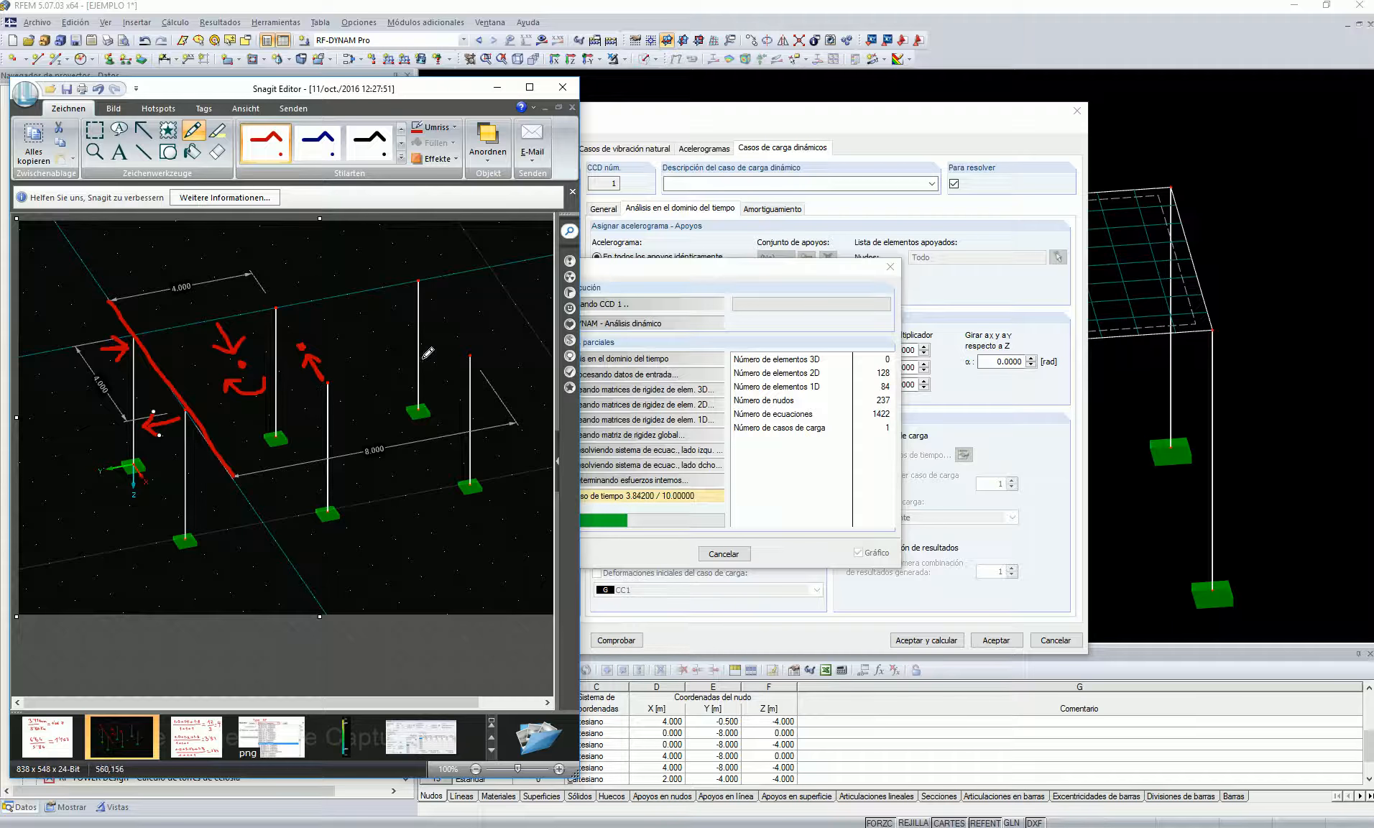
pyautogui.click(453, 127)
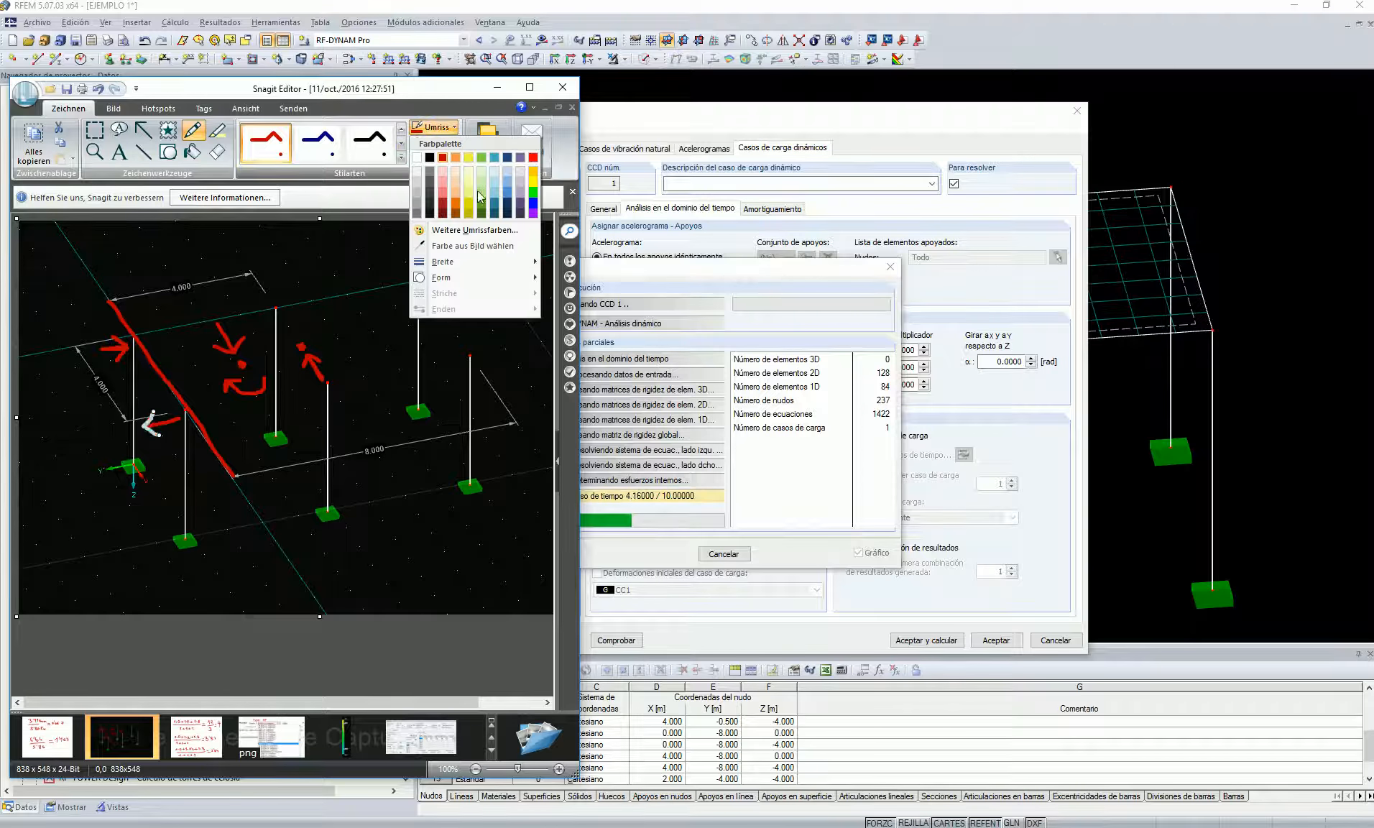
pyautogui.click(431, 175)
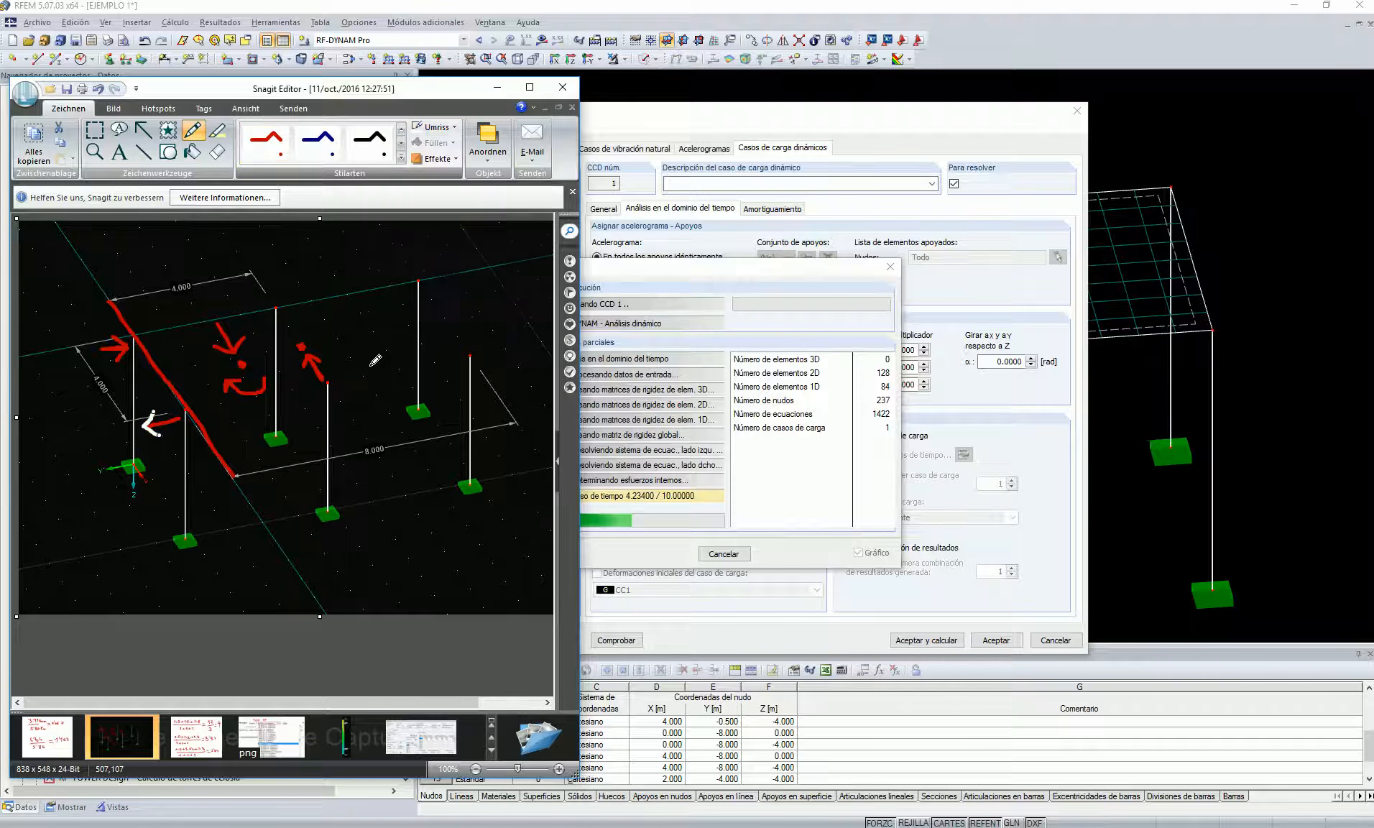
pyautogui.click(98, 88)
pyautogui.click(119, 151)
pyautogui.moveTo(166, 234); pyautogui.dragTo(186, 246)
pyautogui.click(193, 130)
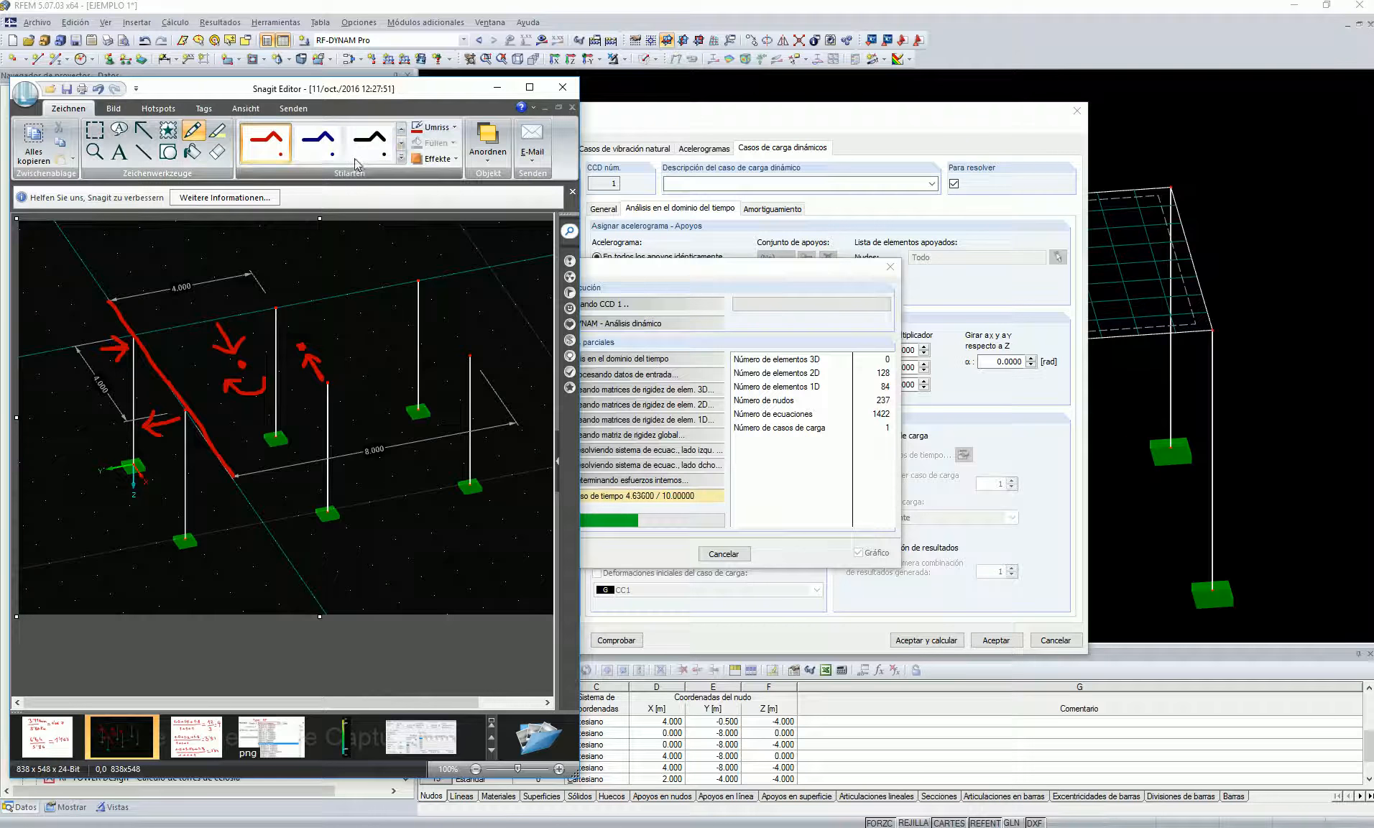
# Set the pen outline colour to white and draw a large diagonal arrow below the columns.
pyautogui.click(453, 128)
pyautogui.click(418, 159)
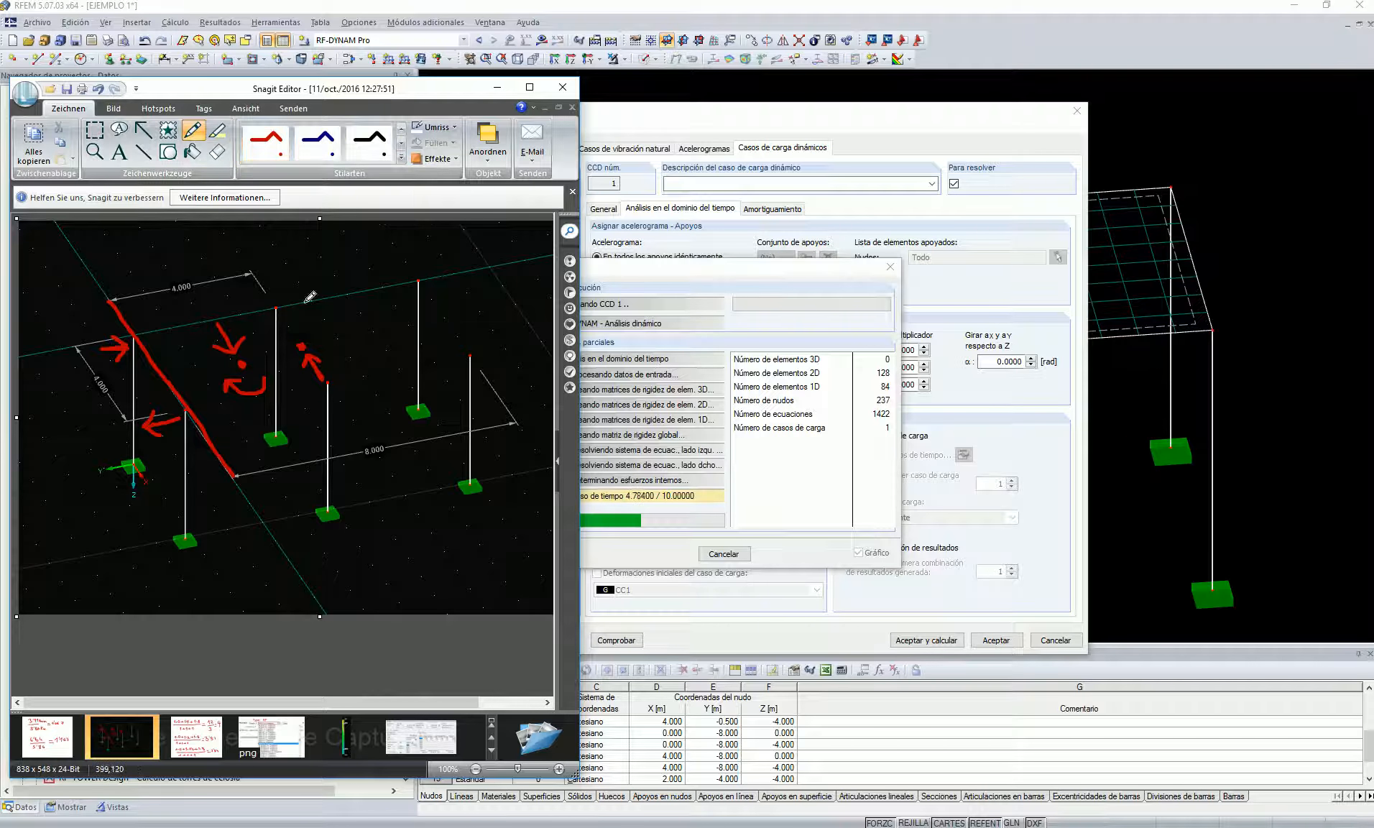
pyautogui.moveTo(348, 544)
pyautogui.mouseDown()
pyautogui.moveTo(404, 606)
pyautogui.moveTo(378, 594)
pyautogui.moveTo(407, 575)
pyautogui.mouseUp()
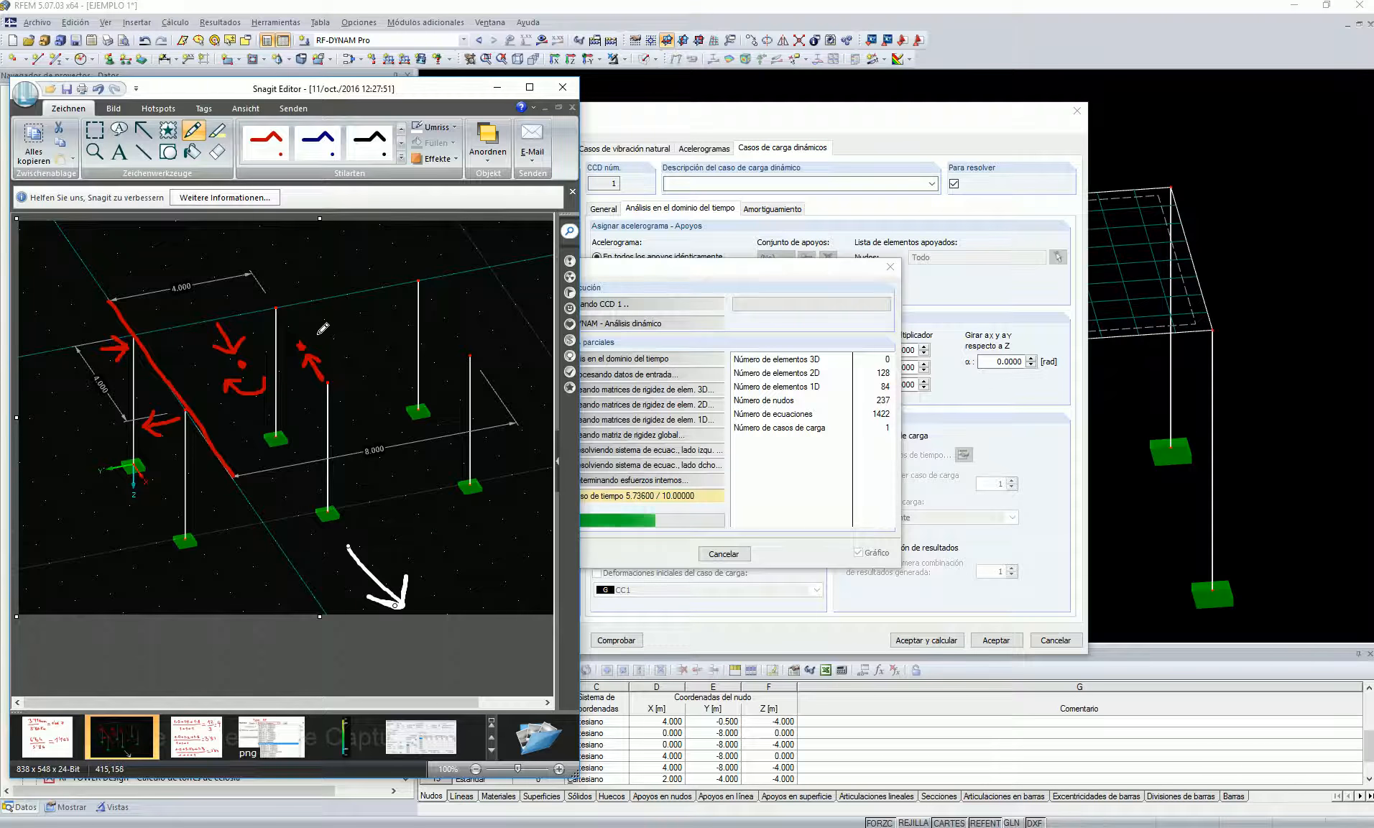
# Label the two centres Cm and Cr in white, add a white arrow from Cr towards Cm, and return to RFEM.
pyautogui.moveTo(329, 322)
pyautogui.mouseDown()
pyautogui.moveTo(332, 339)
pyautogui.moveTo(368, 354)
pyautogui.mouseUp()
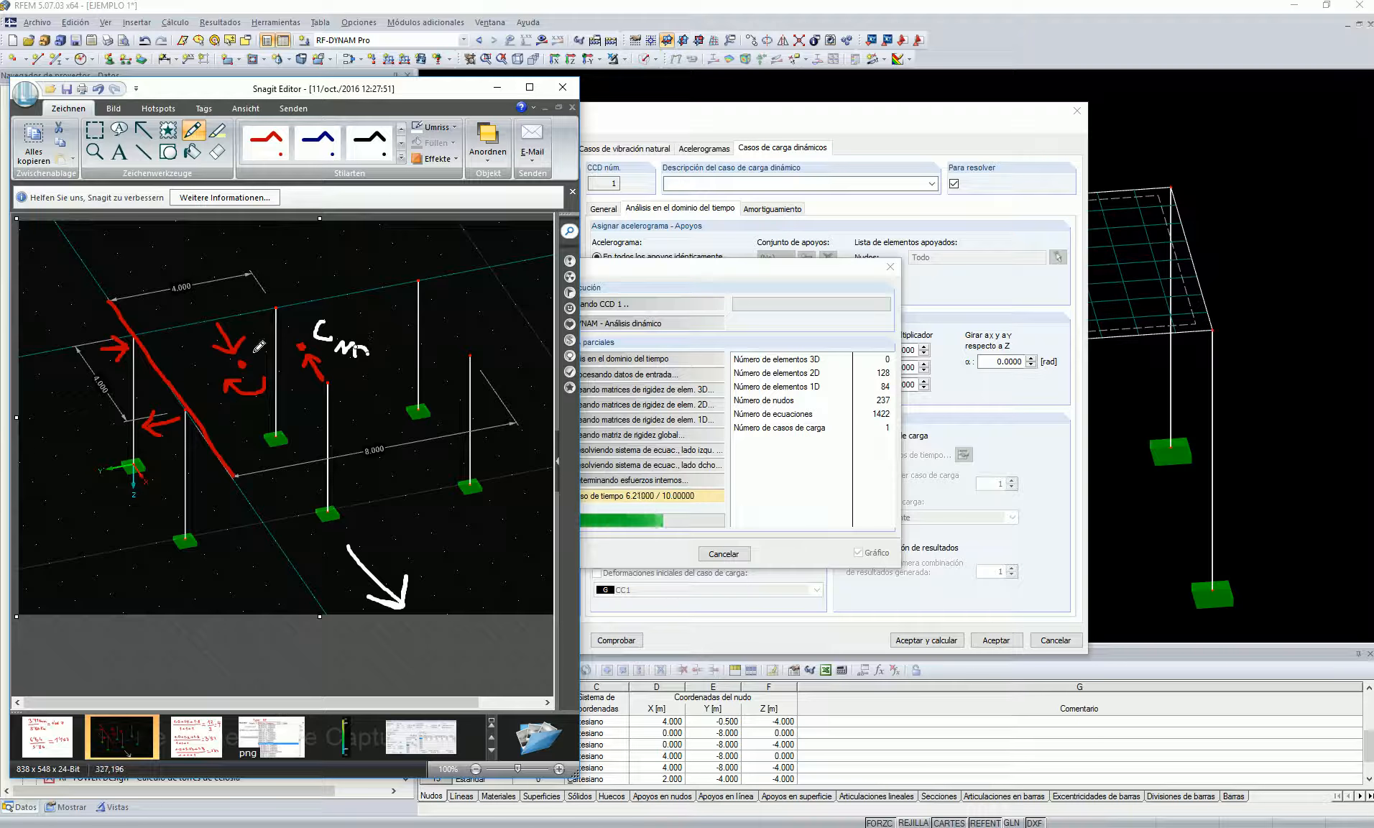
pyautogui.moveTo(200, 352)
pyautogui.mouseDown()
pyautogui.moveTo(191, 370)
pyautogui.moveTo(215, 370)
pyautogui.mouseUp()
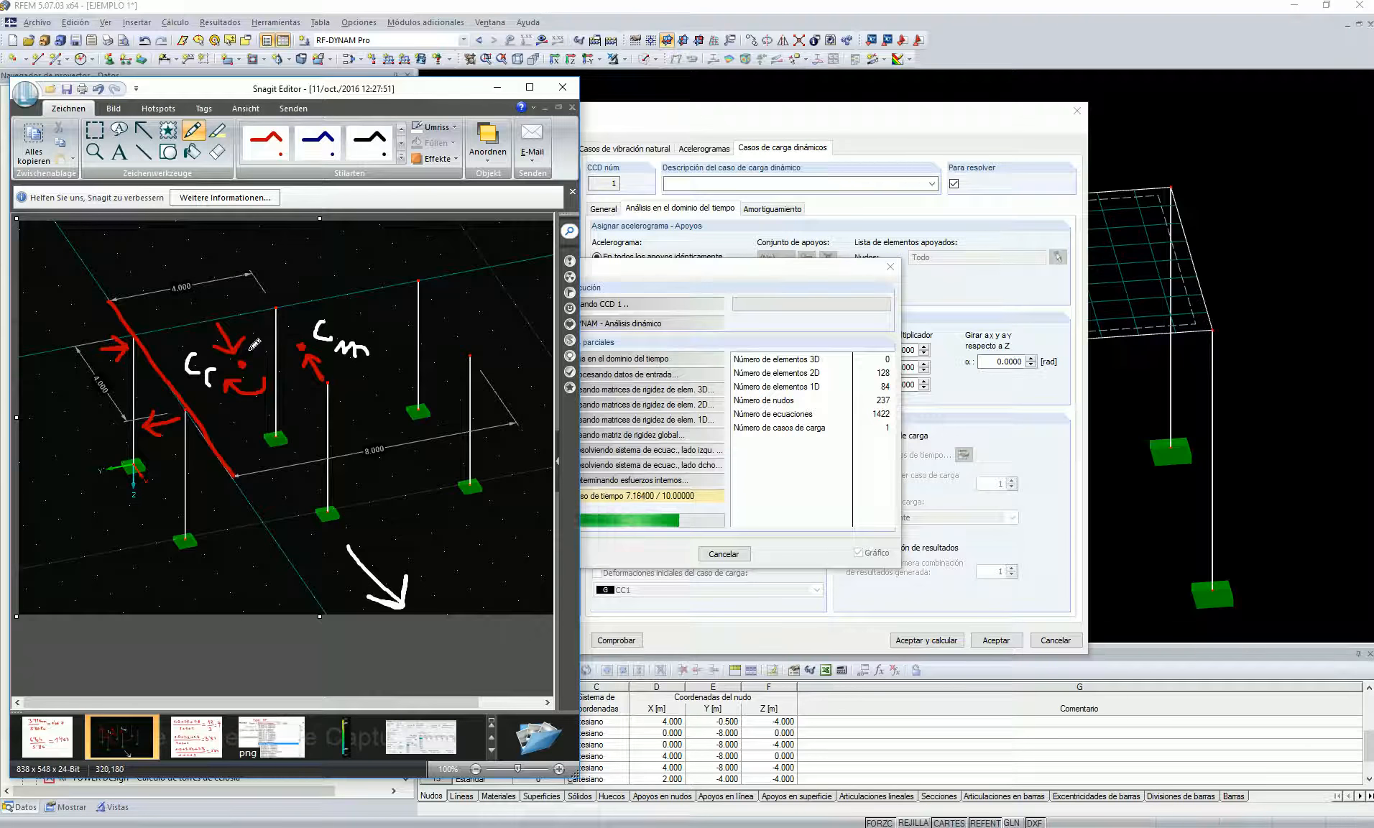
pyautogui.moveTo(237, 328)
pyautogui.mouseDown()
pyautogui.moveTo(281, 323)
pyautogui.moveTo(275, 335)
pyautogui.mouseUp()
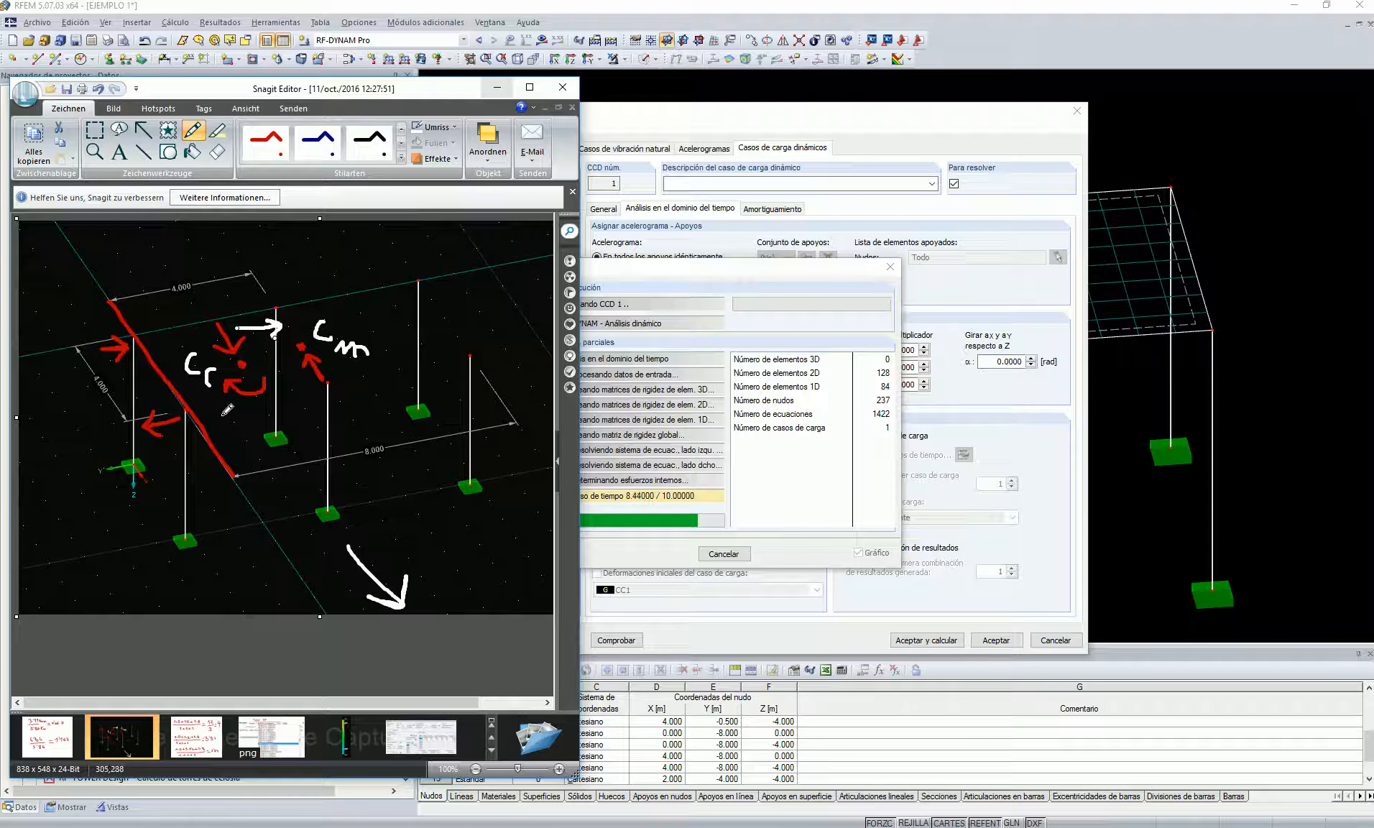
pyautogui.click(494, 89)
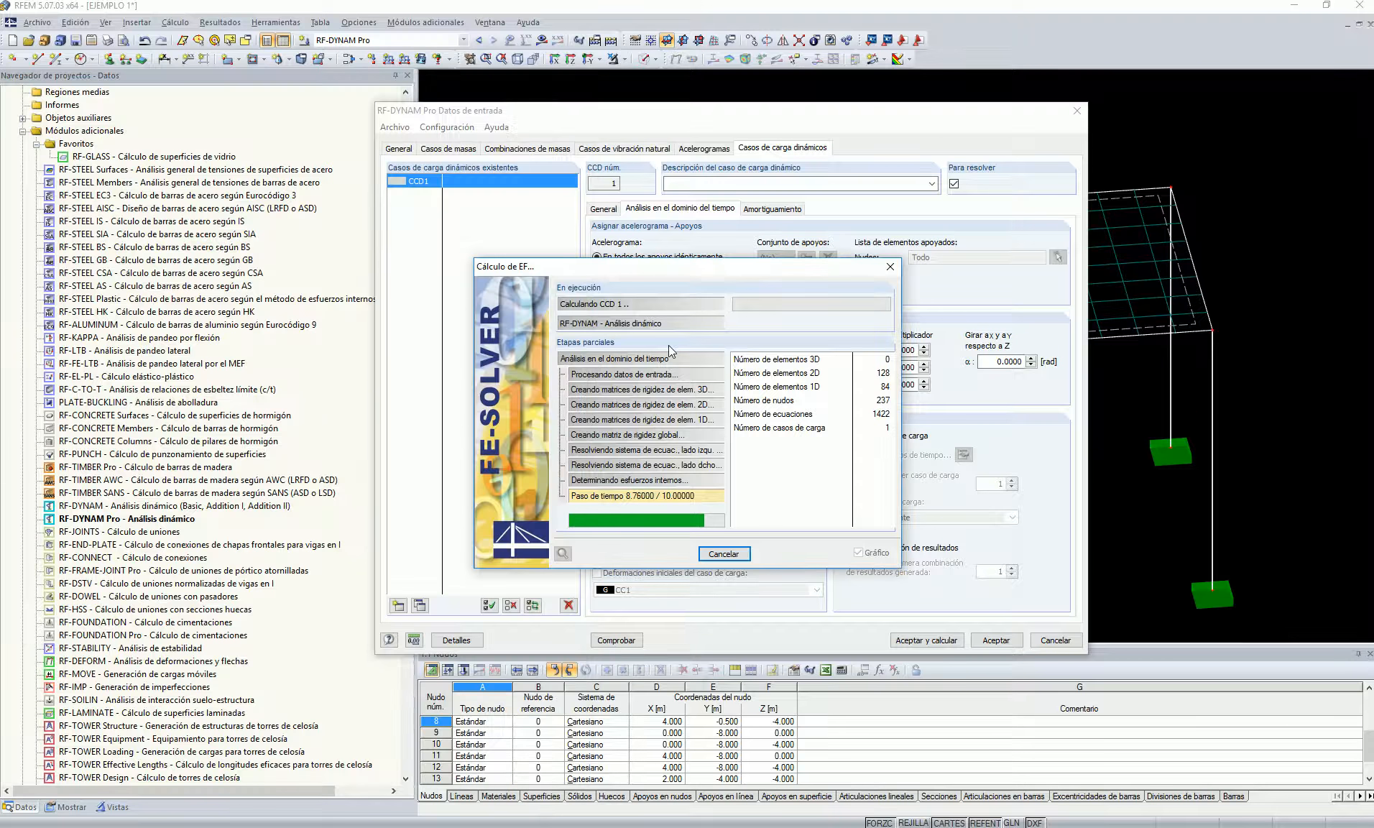
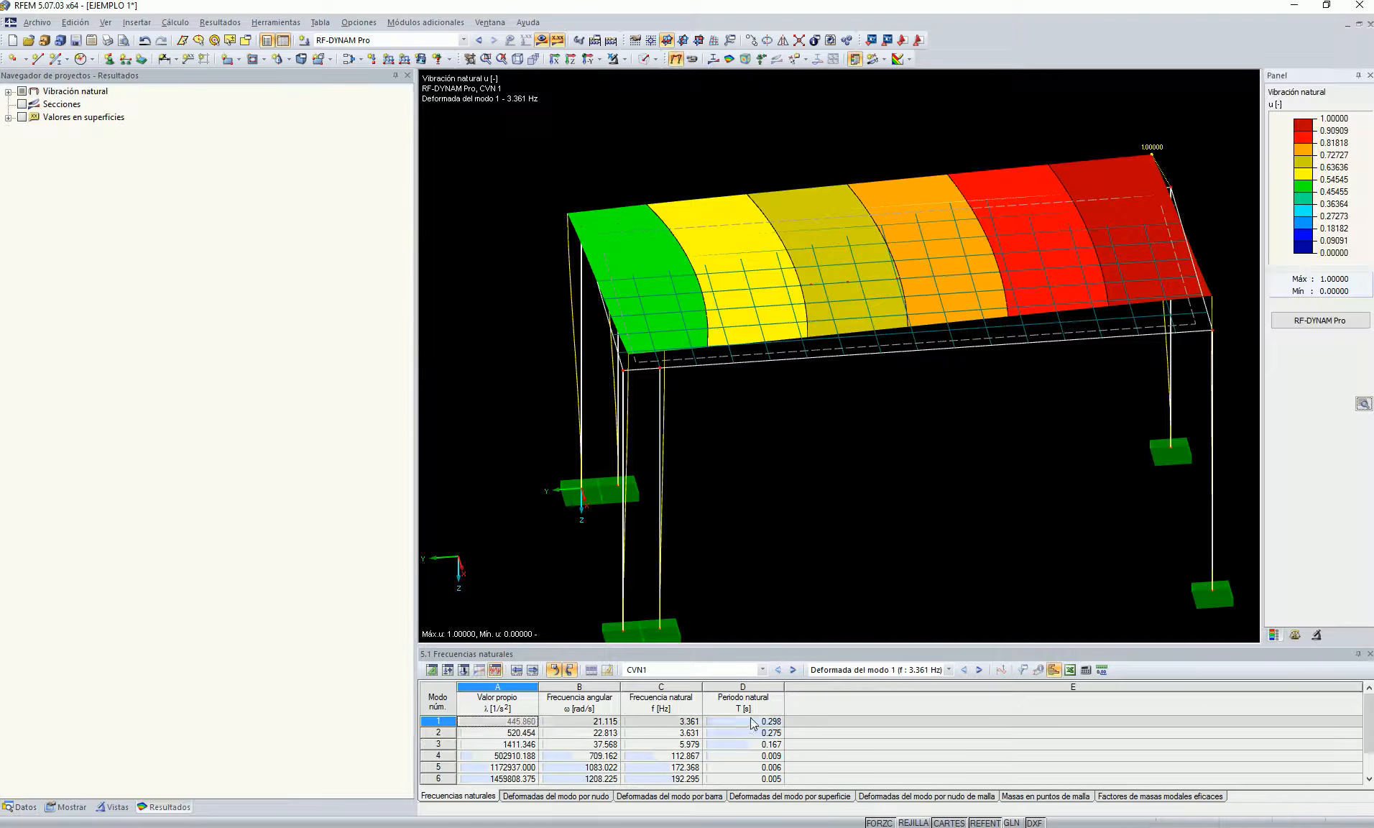
# Compare the deformed shapes of CVN1's natural vibration modes 1 and 2 in plan view.
pyautogui.keyDown('ctrl'); pyautogui.moveTo(928, 351); pyautogui.dragTo(922, 521, button='middle'); pyautogui.keyUp('ctrl')
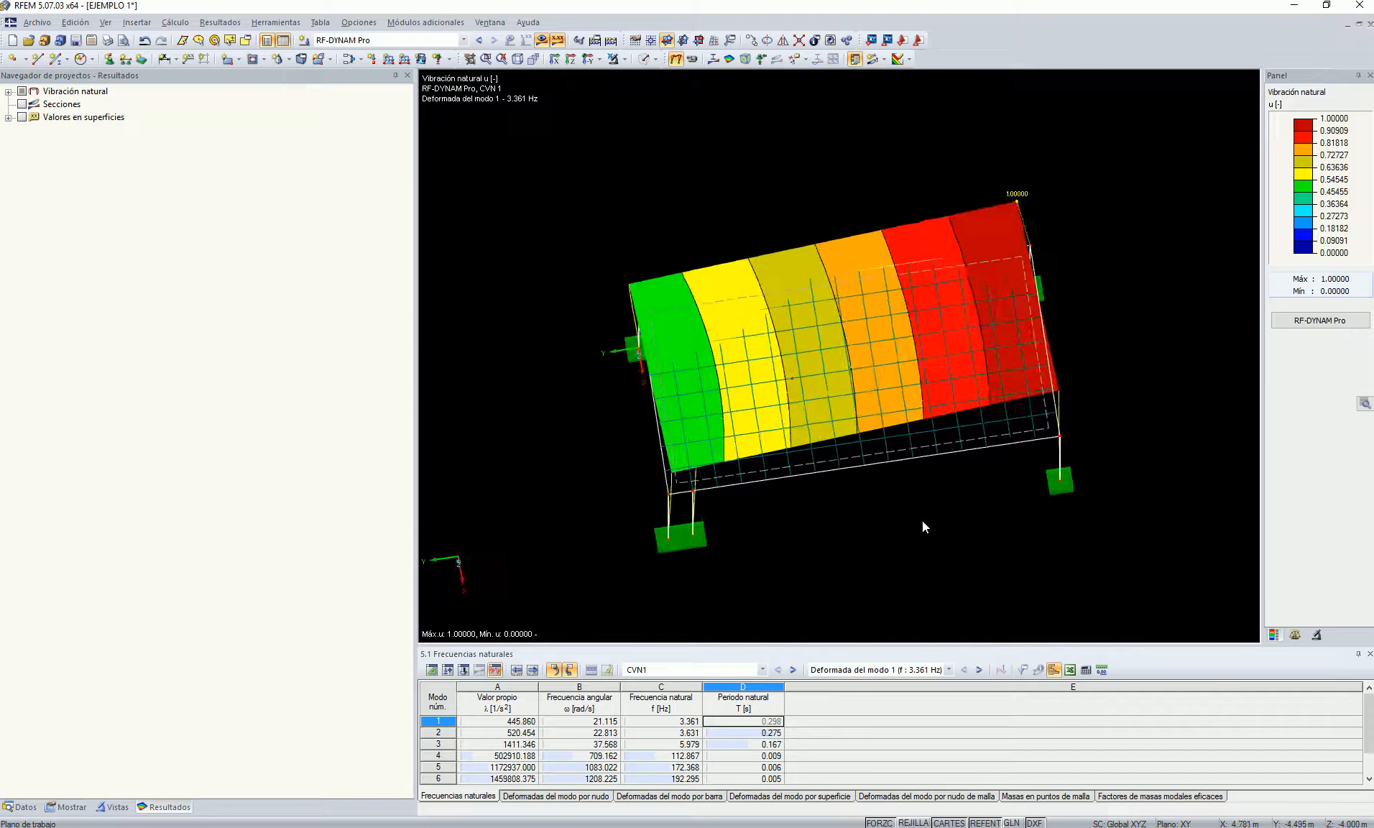
pyautogui.click(570, 60)
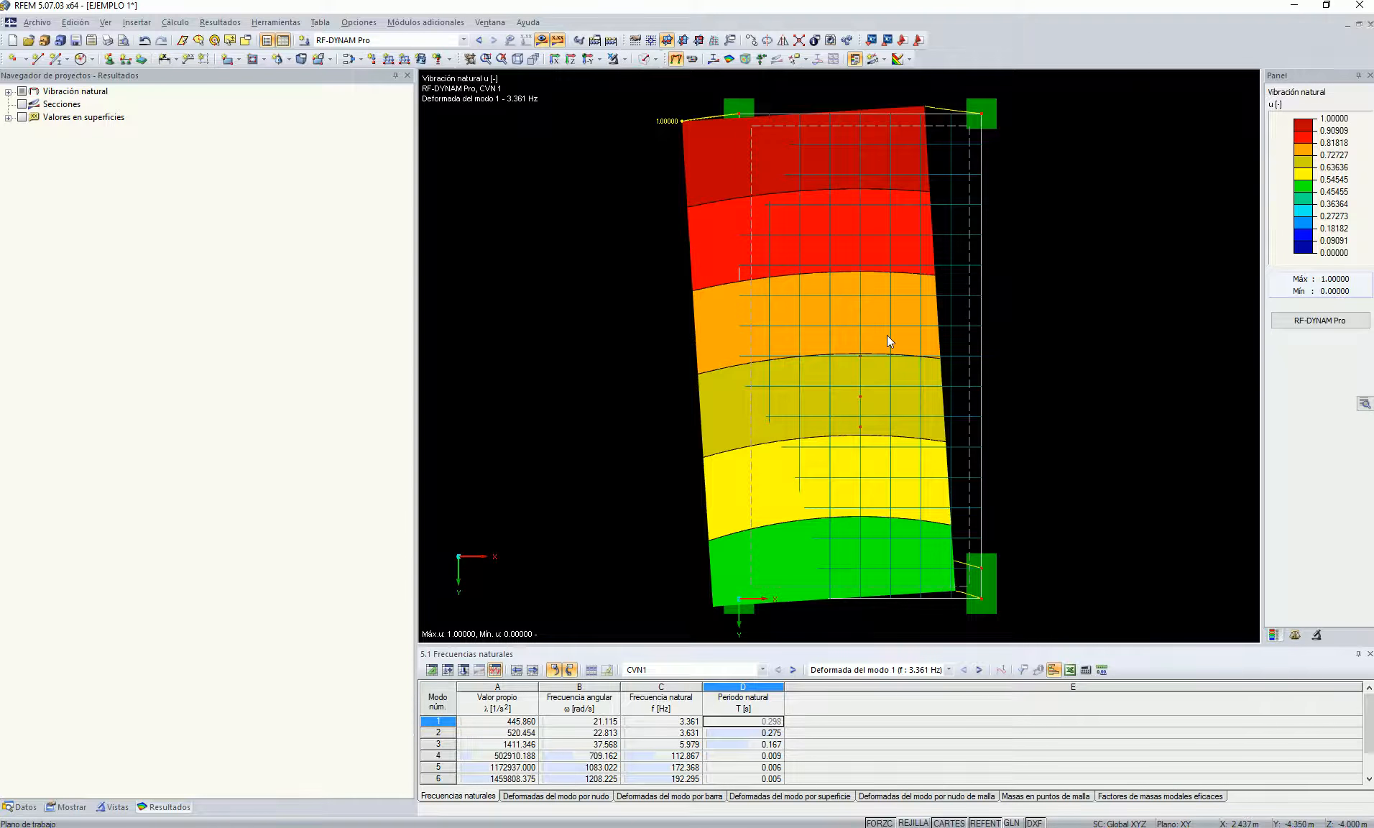
pyautogui.press('Down')
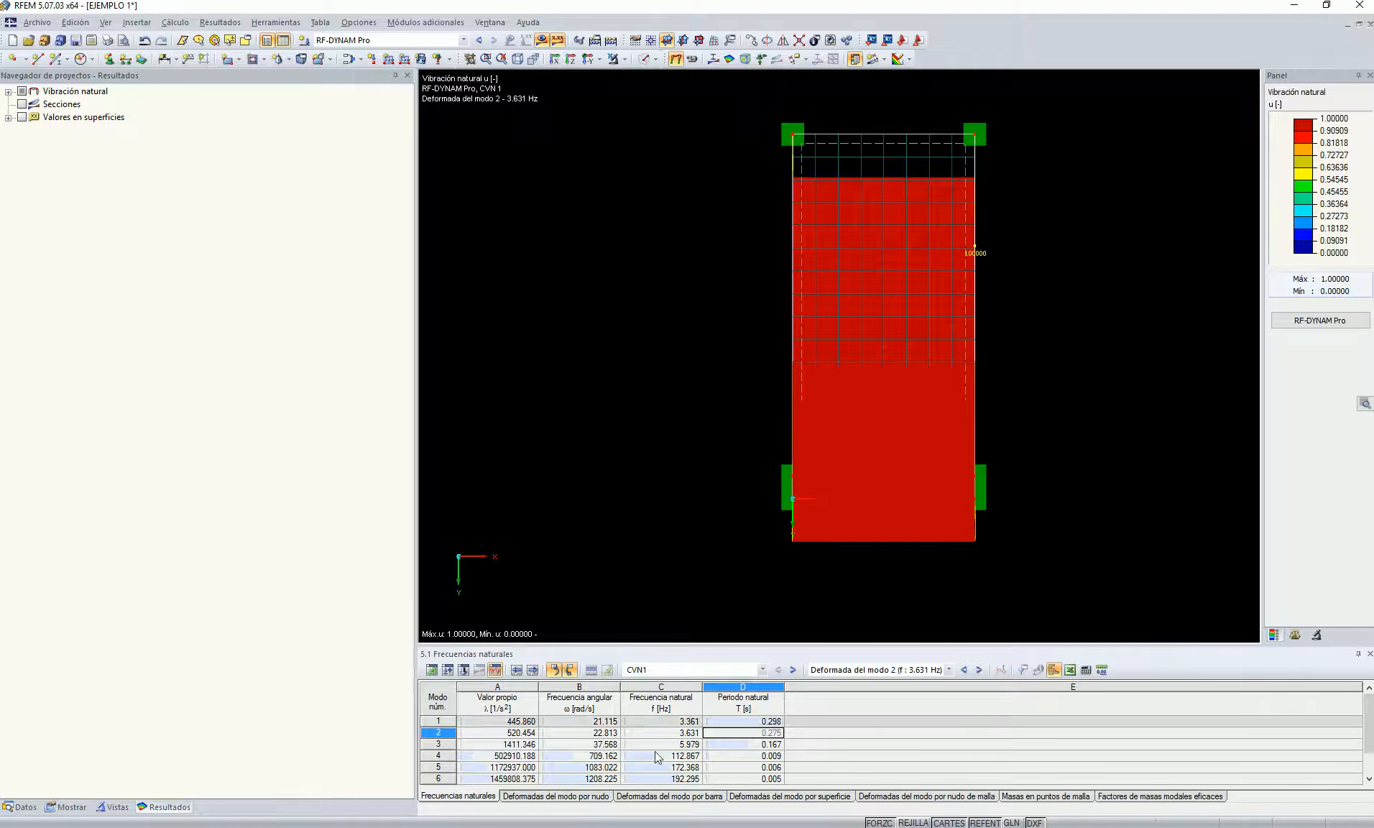
pyautogui.click(753, 722)
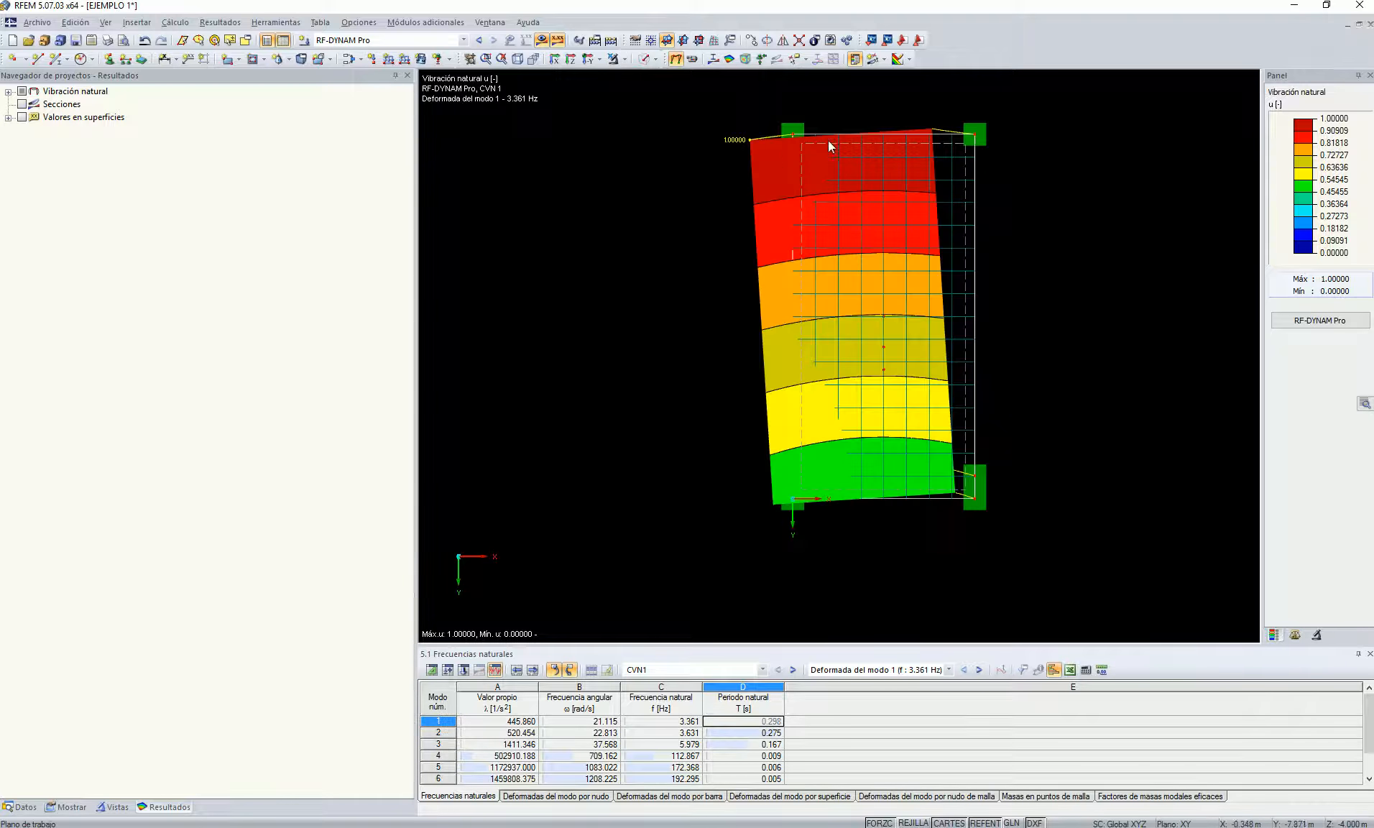
pyautogui.moveTo(1110, 357); pyautogui.dragTo(1099, 363, button='middle')
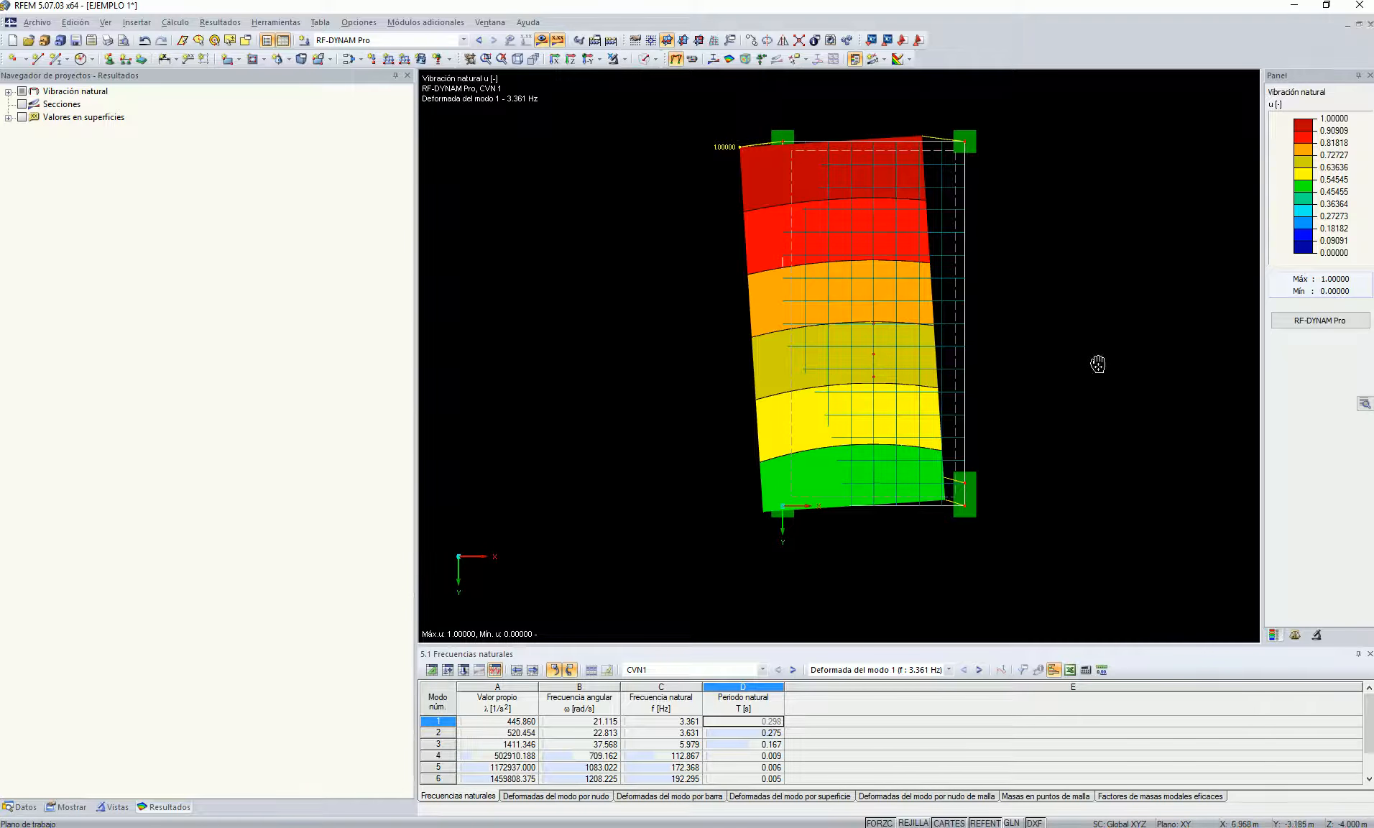
pyautogui.scroll(1, 1099, 361)
pyautogui.scroll(1, 1099, 361)
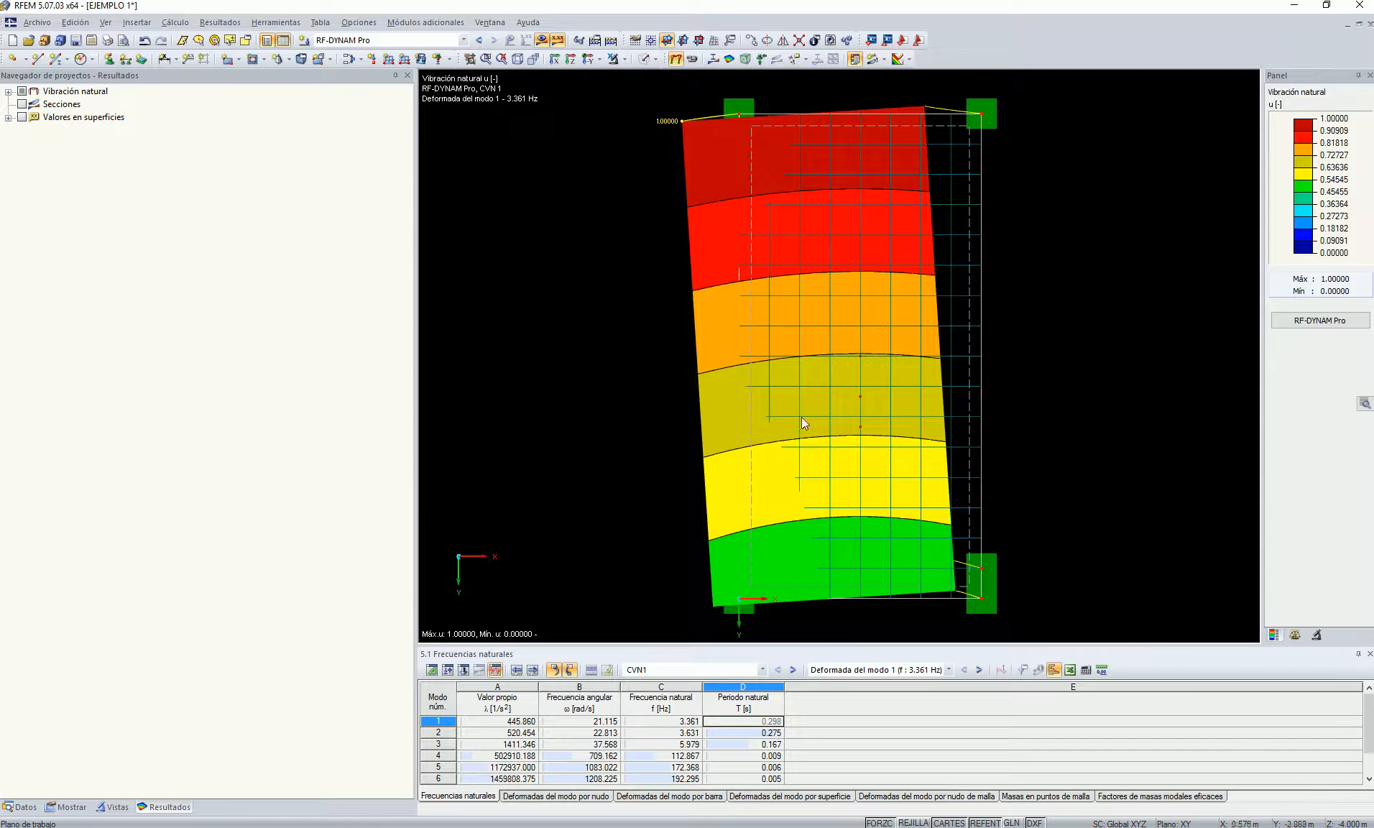
# Examine CVN1's effective modal mass factors, comparing mode 1 in X with mode 2 in Y.
pyautogui.click(1146, 796)
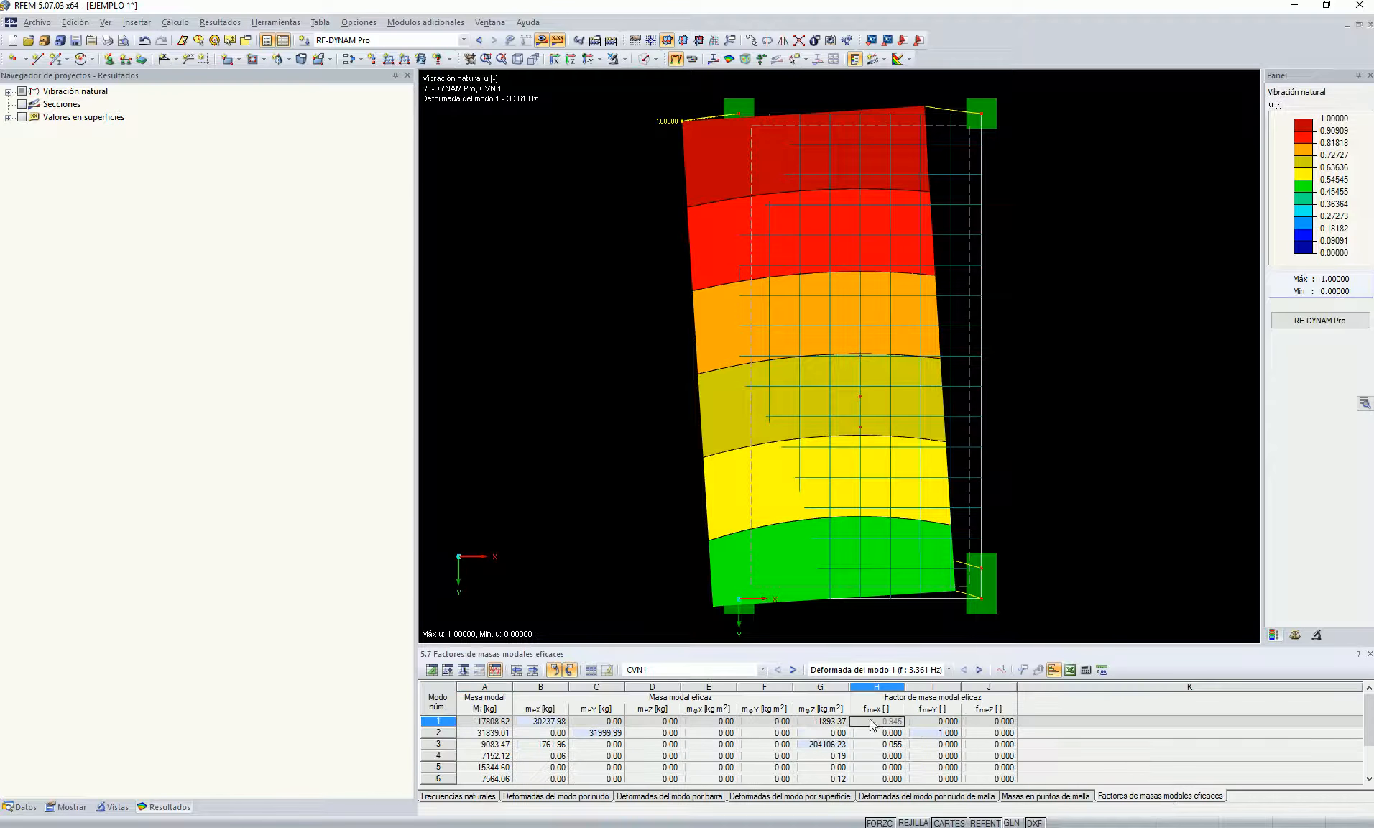
pyautogui.click(945, 733)
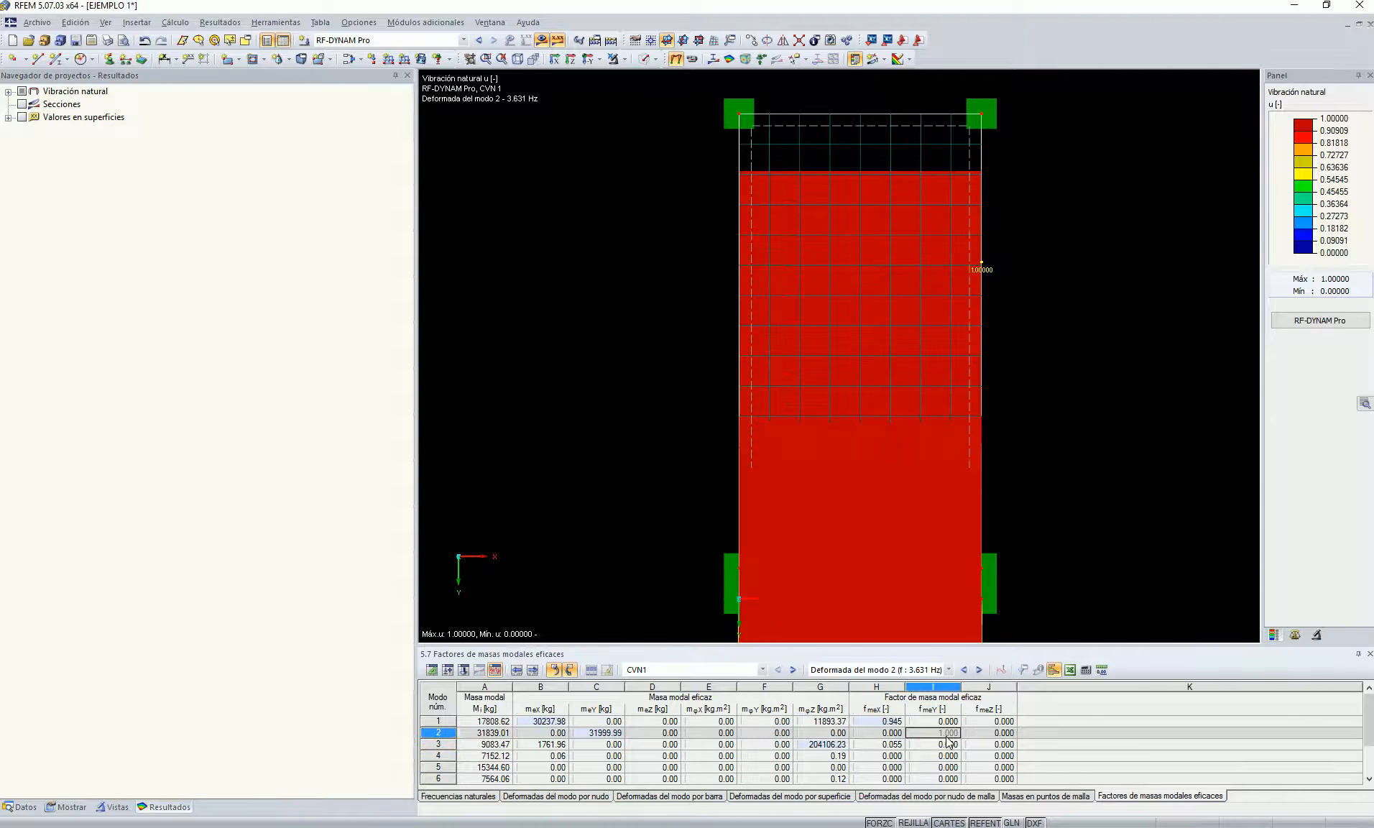
pyautogui.scroll(-1, 1058, 529)
pyautogui.moveTo(1063, 534); pyautogui.dragTo(1019, 429, button='middle')
pyautogui.click(881, 722)
pyautogui.click(946, 732)
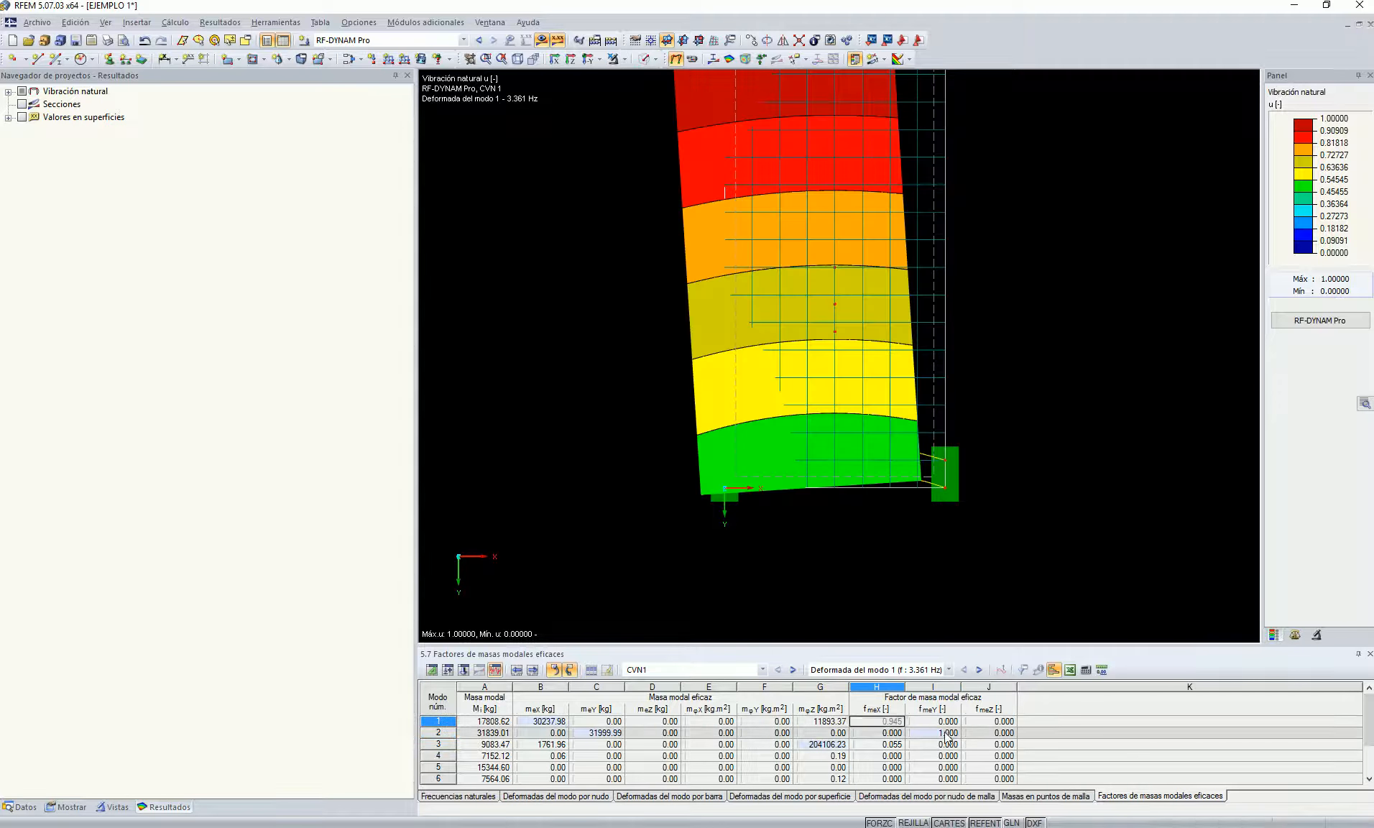
pyautogui.click(896, 722)
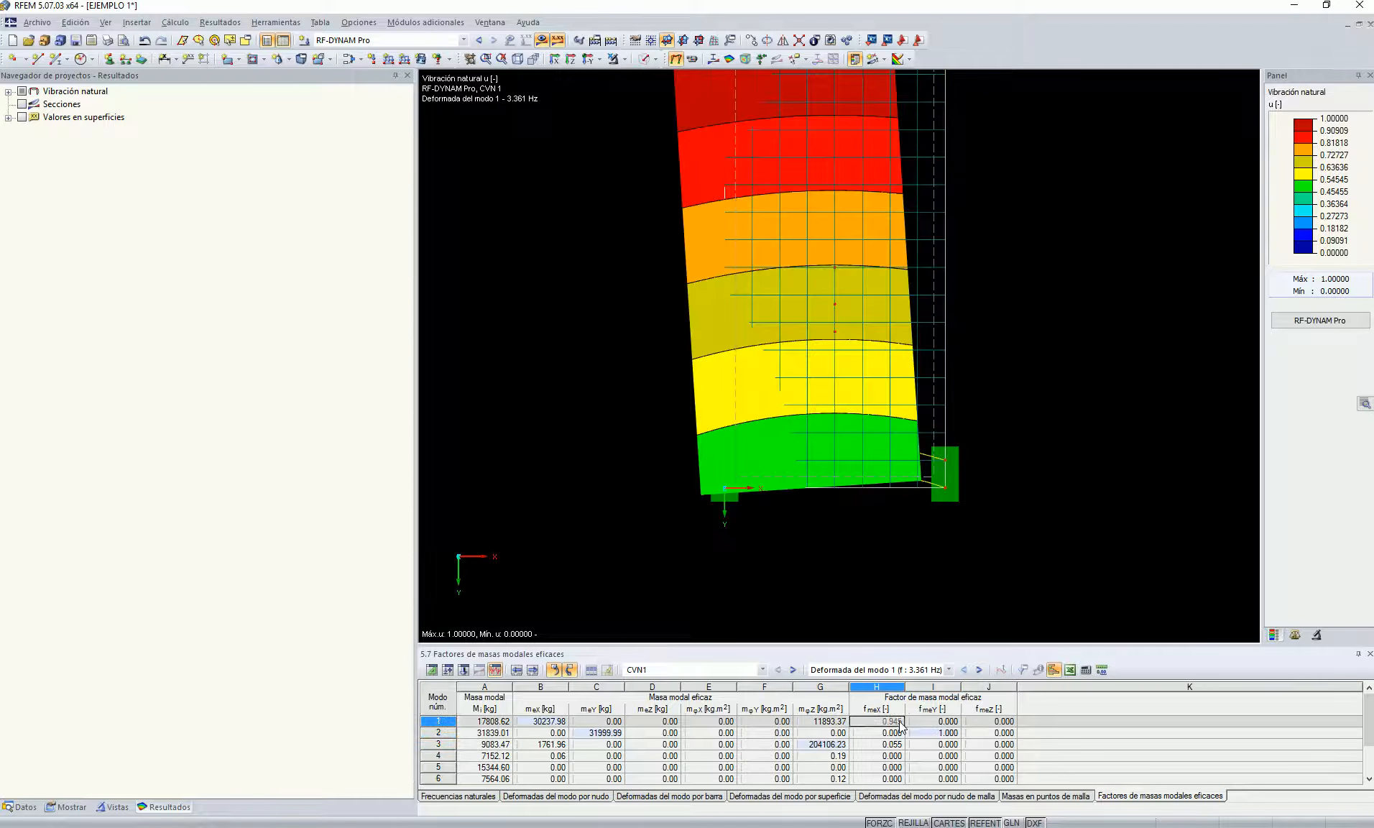
# Animate the mode 1 deformation of CVN1 and watch its motion in the 3D view.
pyautogui.scroll(-1, 1016, 448)
pyautogui.keyDown('ctrl'); pyautogui.moveTo(1017, 449); pyautogui.dragTo(816, 585, button='middle'); pyautogui.keyUp('ctrl')
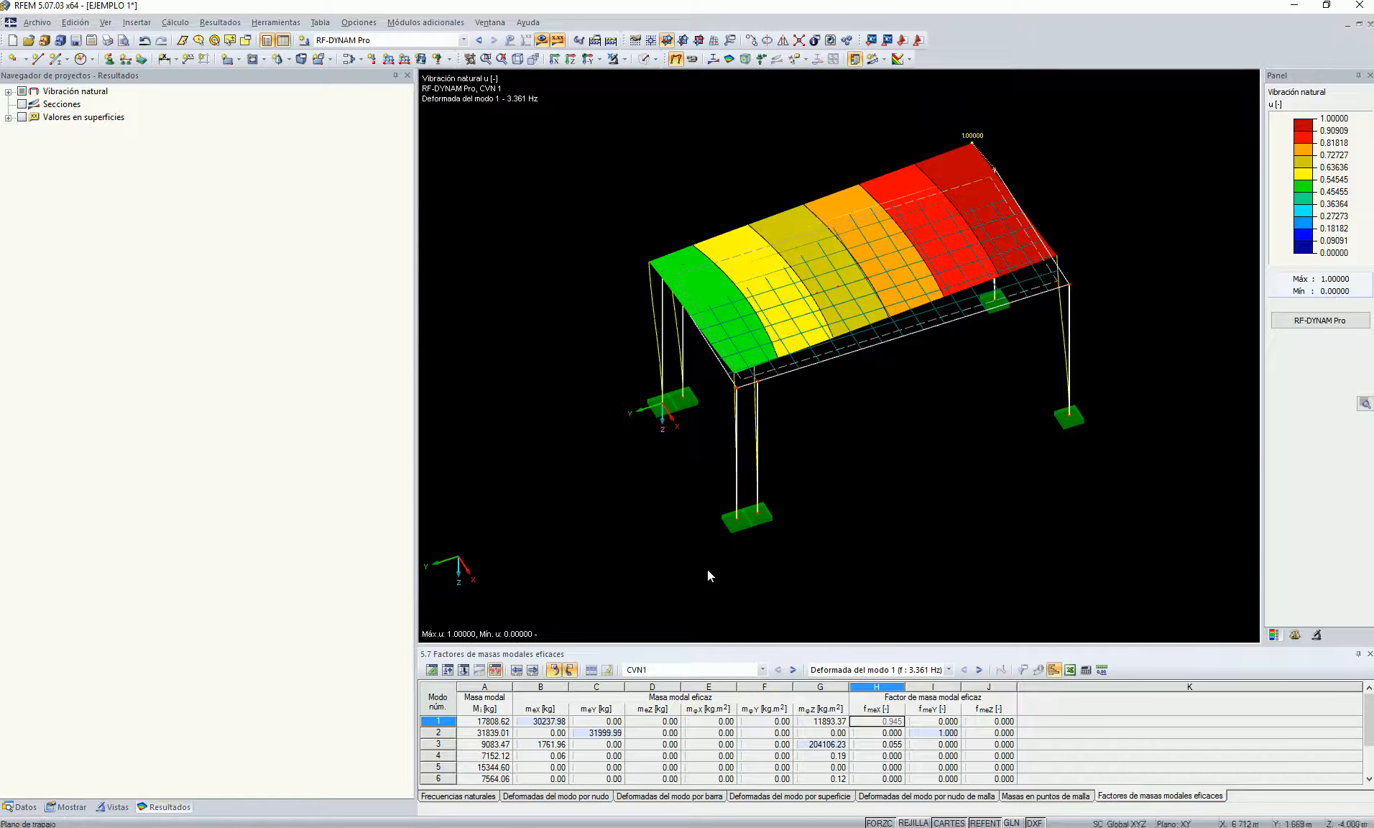
pyautogui.click(691, 61)
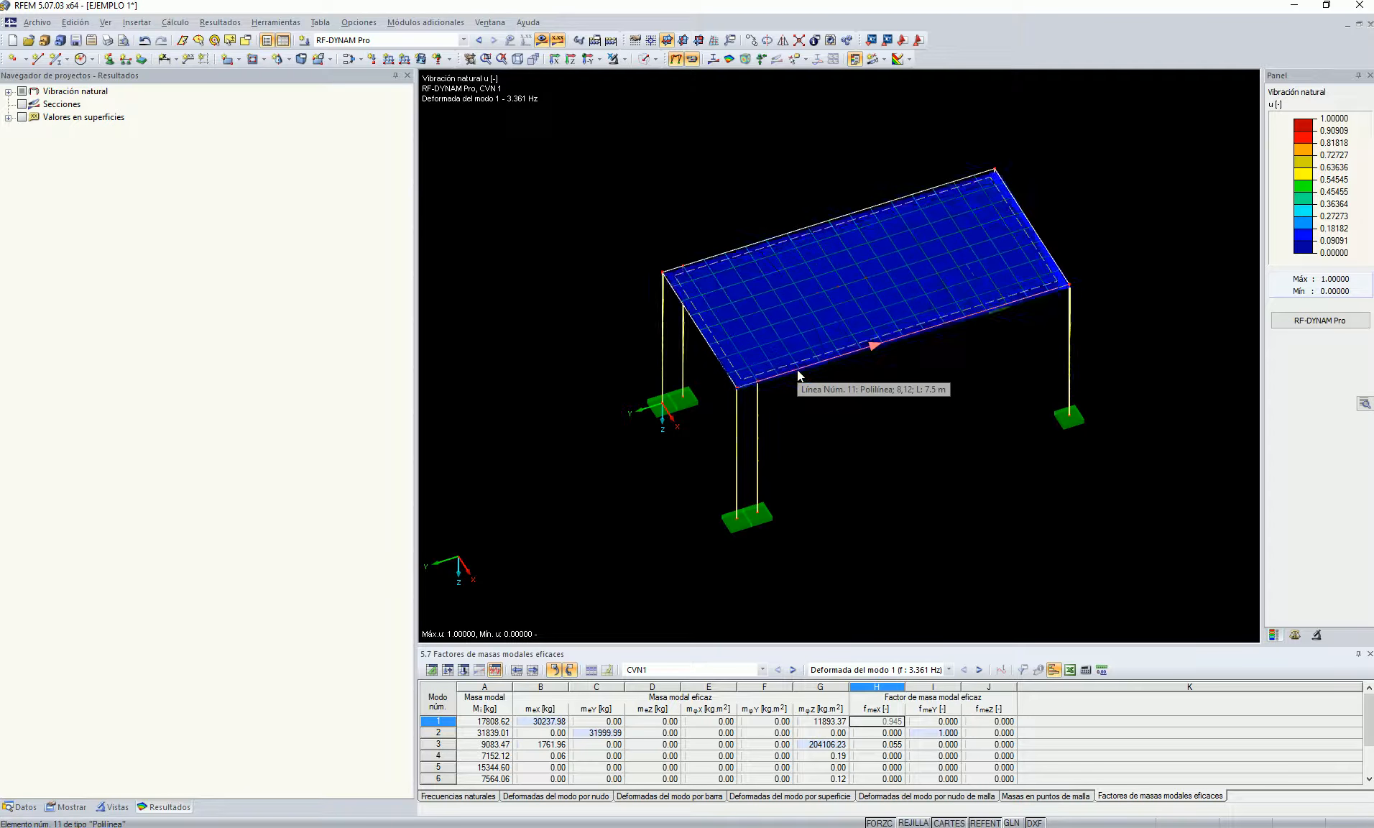
pyautogui.keyDown('ctrl'); pyautogui.moveTo(989, 408); pyautogui.dragTo(898, 429, button='middle'); pyautogui.keyUp('ctrl')
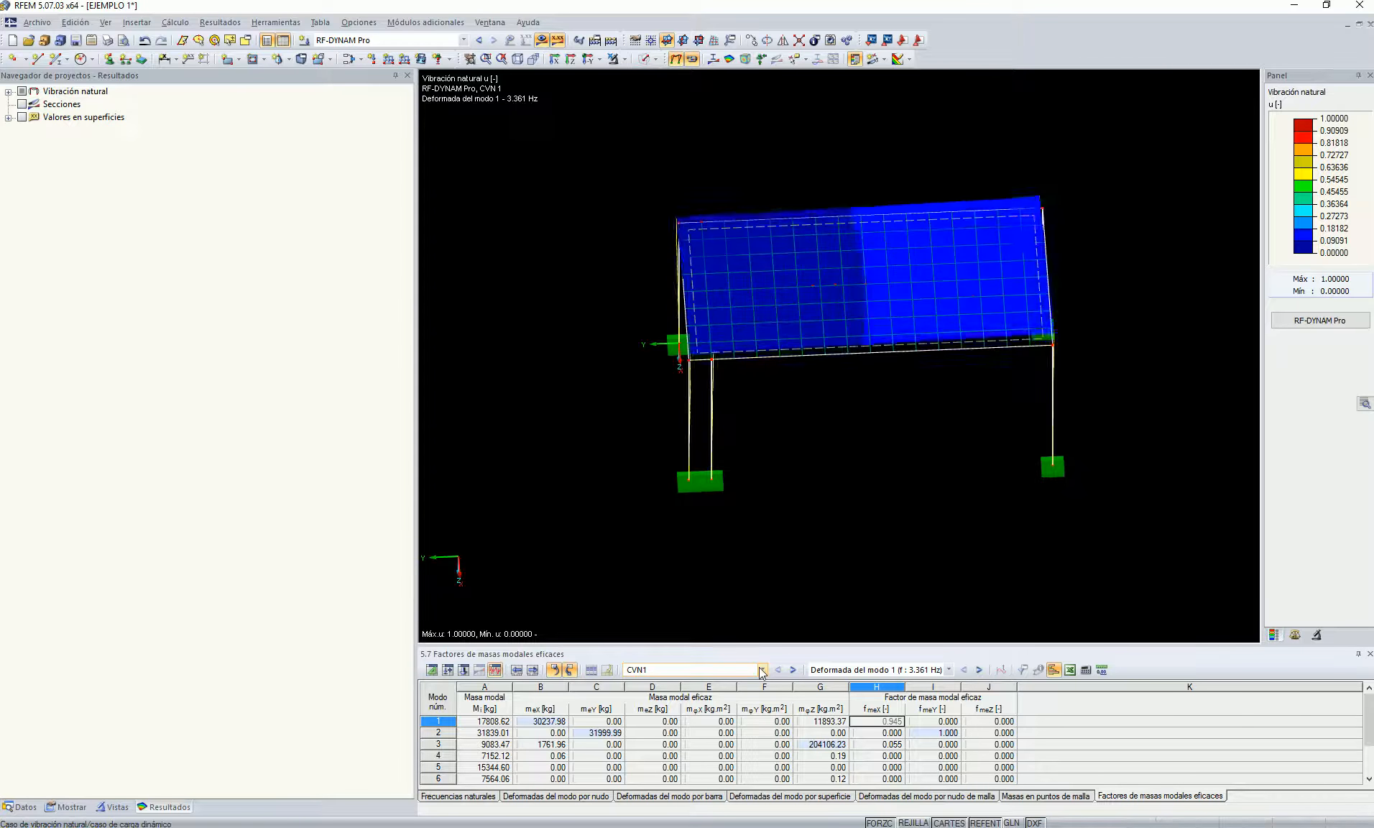
# Display the results of dynamic load case CCD1 and set the deformation display factor to 2000.
pyautogui.click(762, 669)
pyautogui.click(696, 691)
pyautogui.keyDown('ctrl'); pyautogui.moveTo(872, 465); pyautogui.dragTo(946, 457, button='middle'); pyautogui.keyUp('ctrl')
pyautogui.doubleClick(1301, 122)
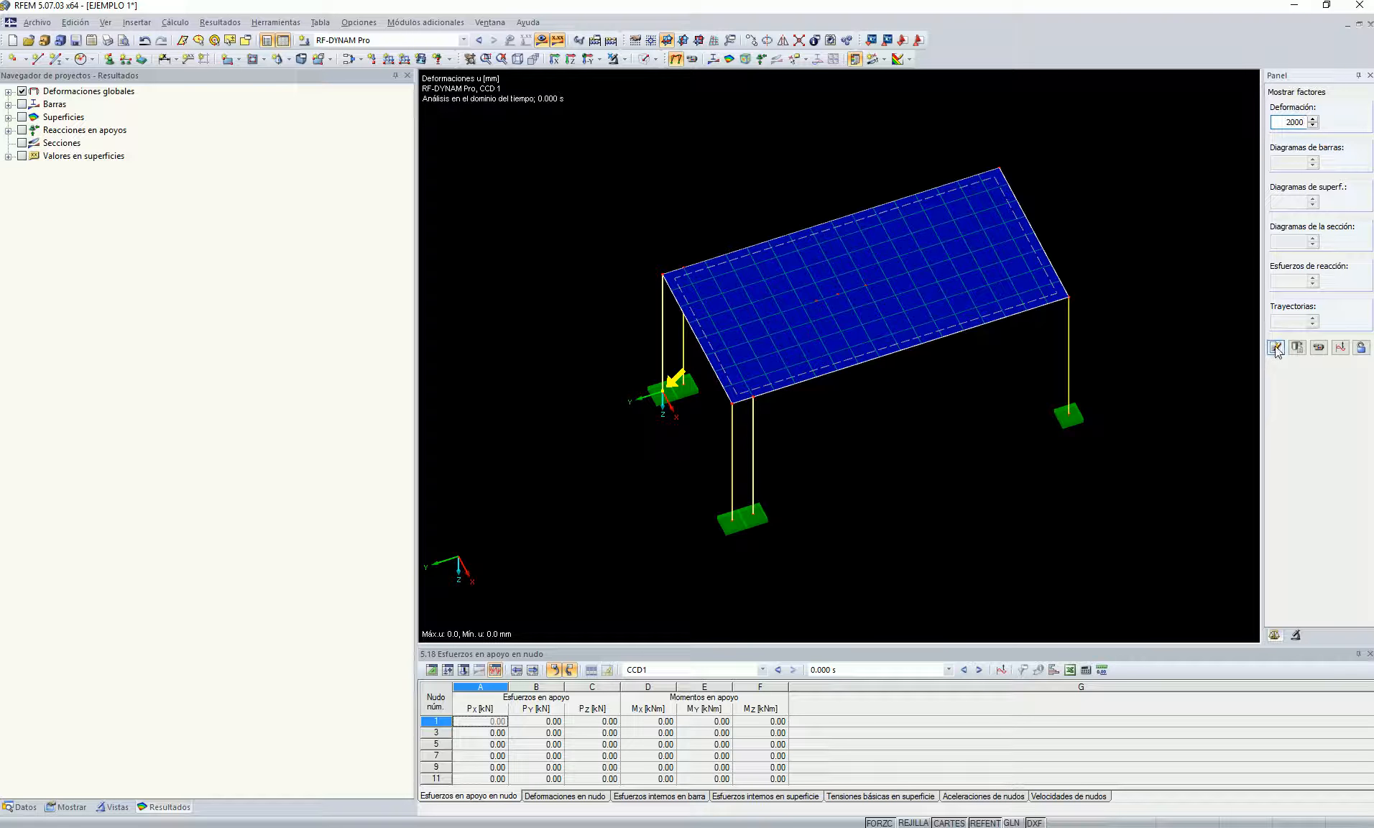
# Play the animation of CCD1's time history deformations, starting from about 0.218 s.
pyautogui.click(1319, 348)
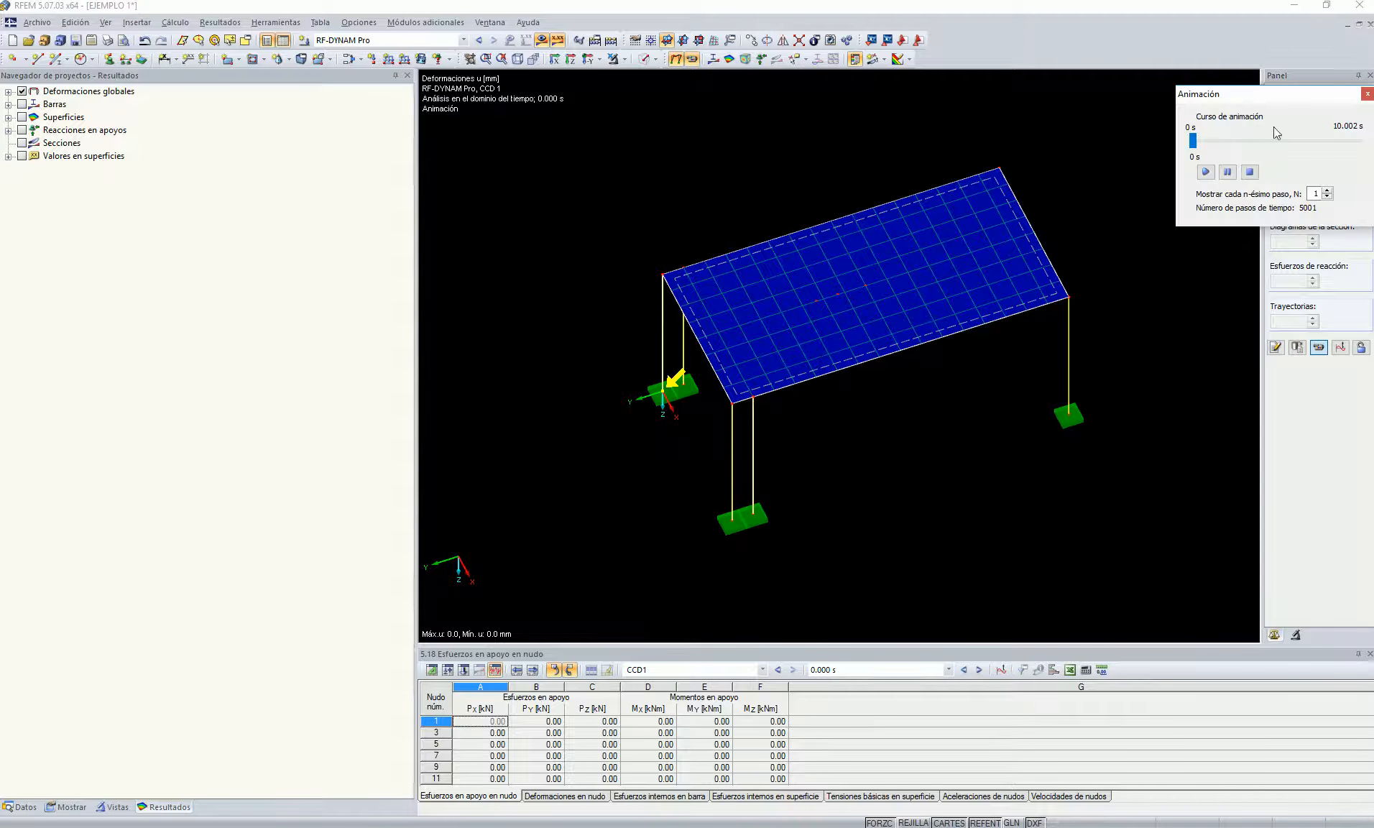
pyautogui.moveTo(1209, 141); pyautogui.dragTo(1198, 140)
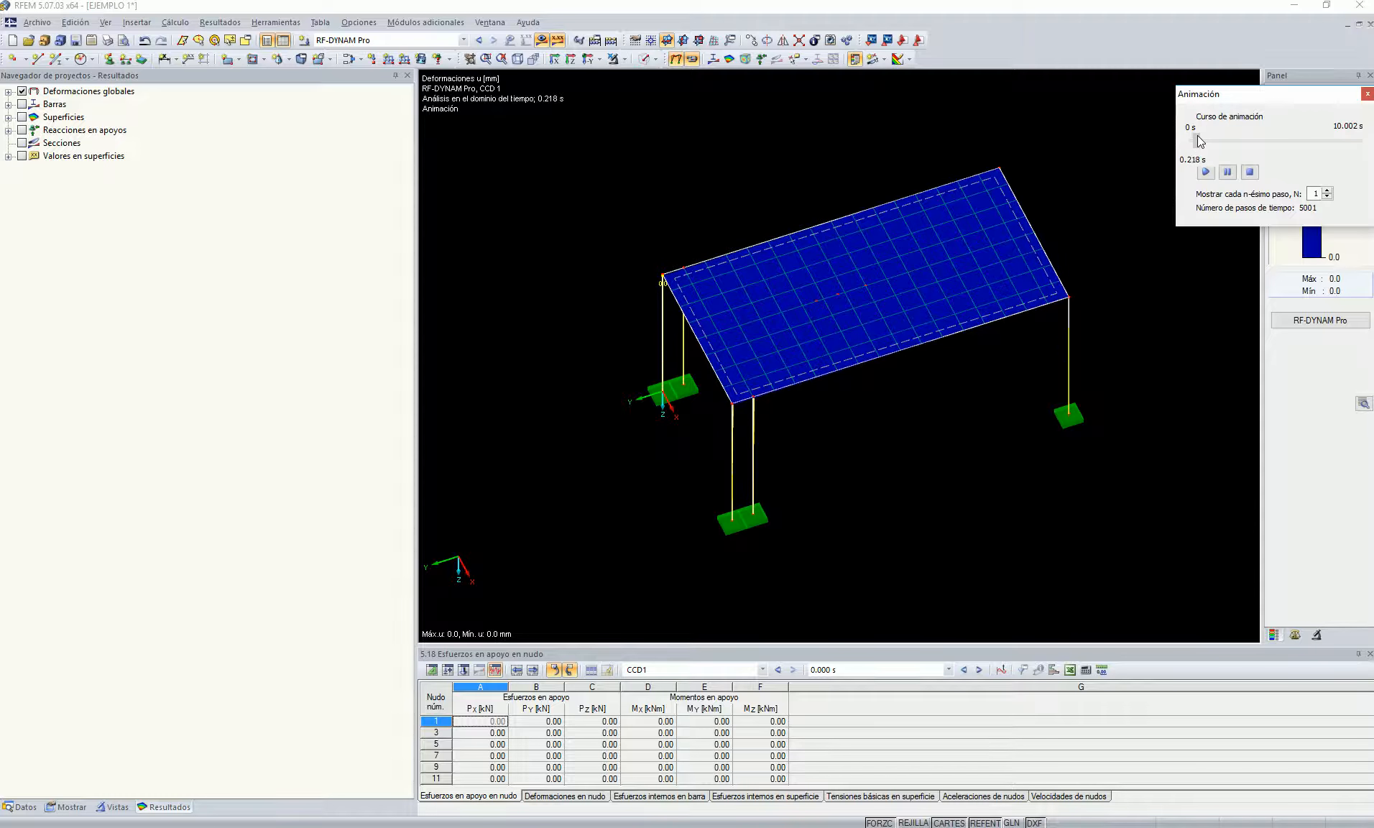
pyautogui.click(1206, 172)
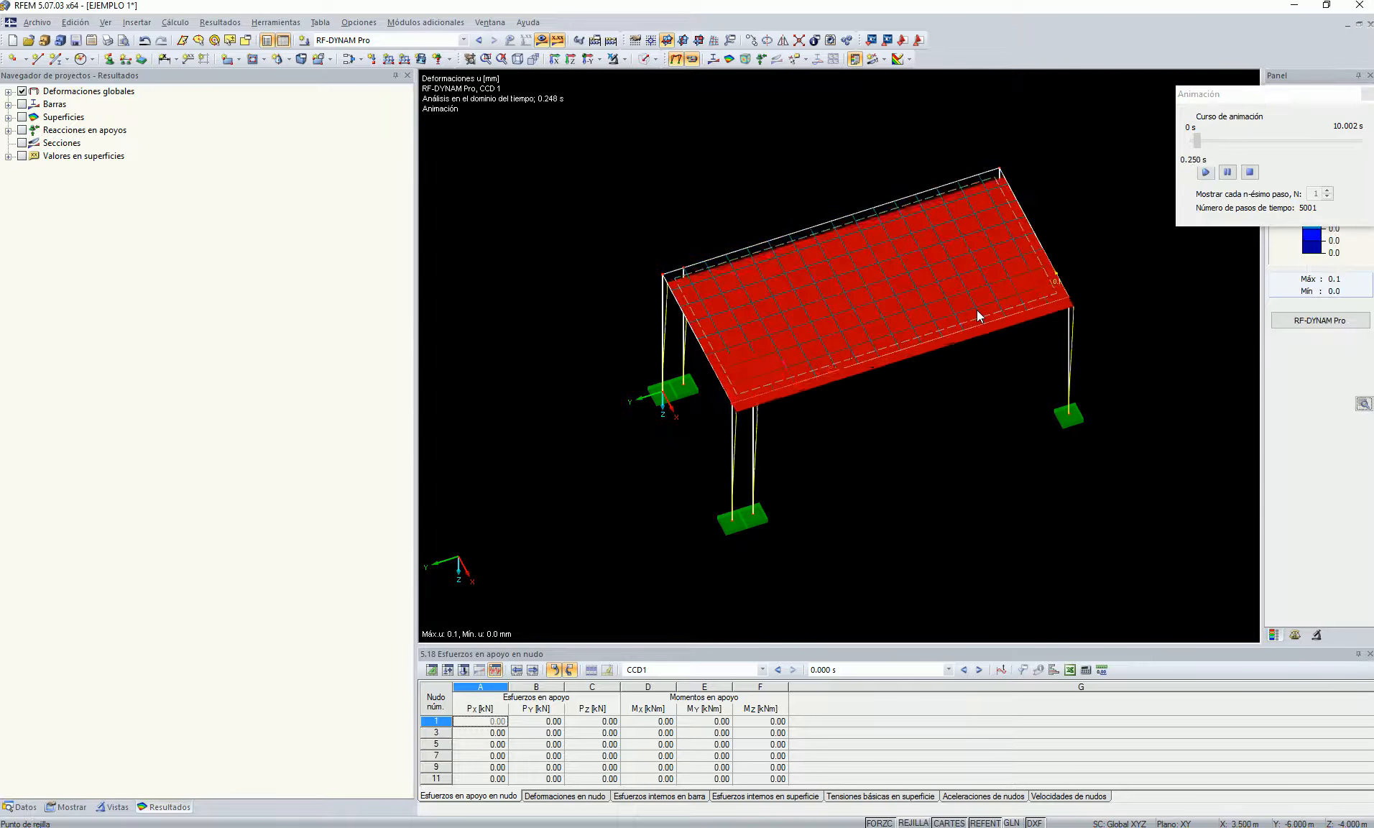
# Watch CCD1's animated deformations in plan view, looking along the Z direction.
pyautogui.click(570, 59)
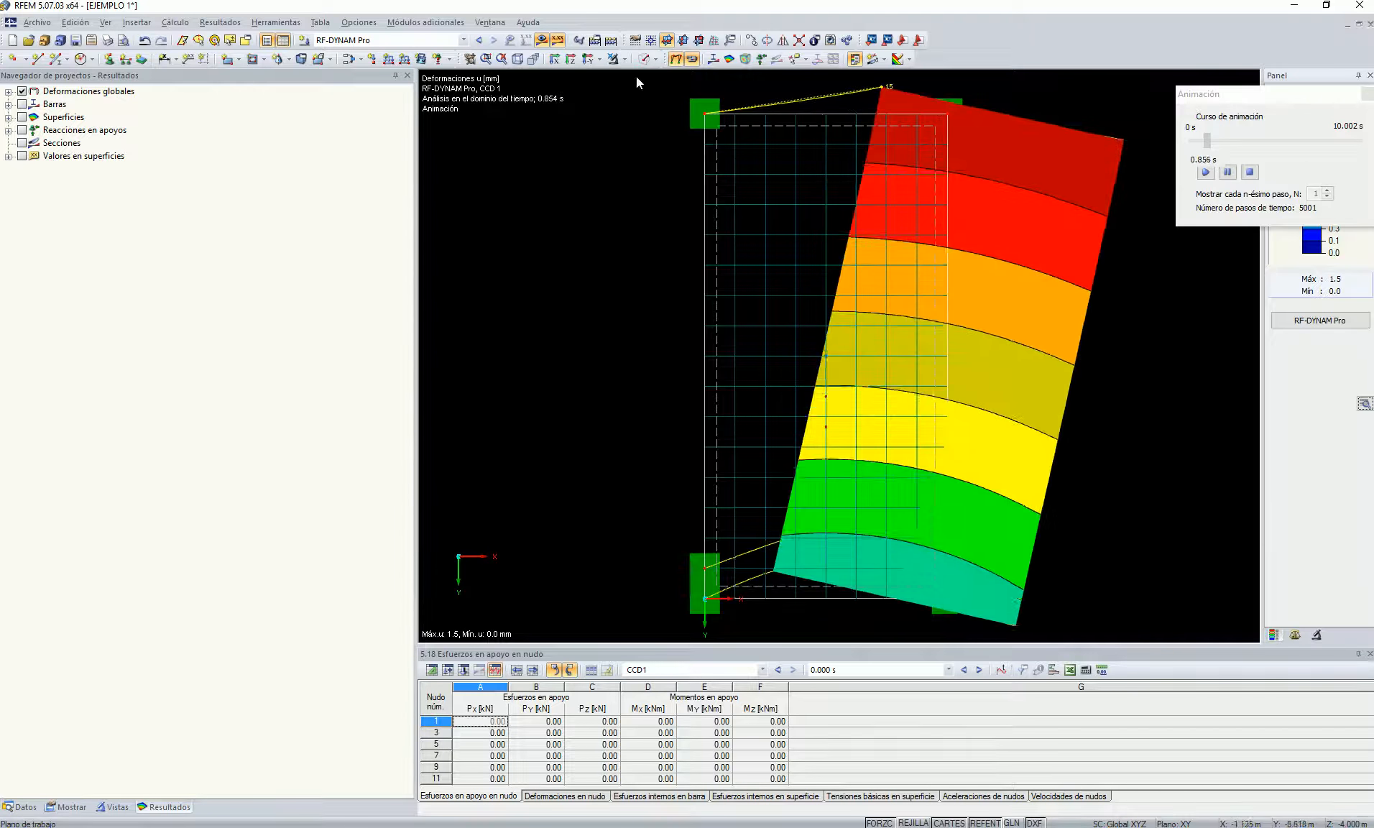
pyautogui.click(598, 60)
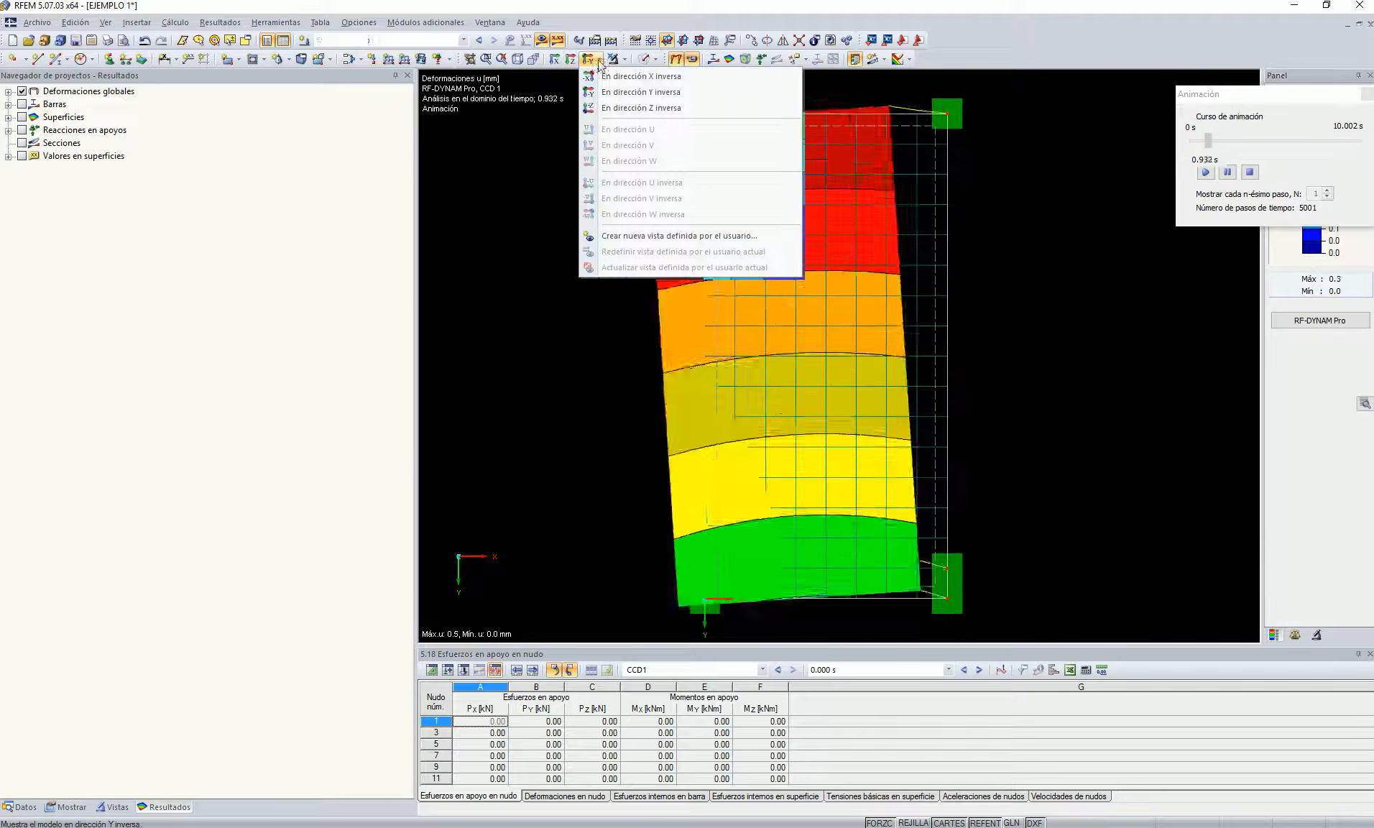
pyautogui.click(590, 61)
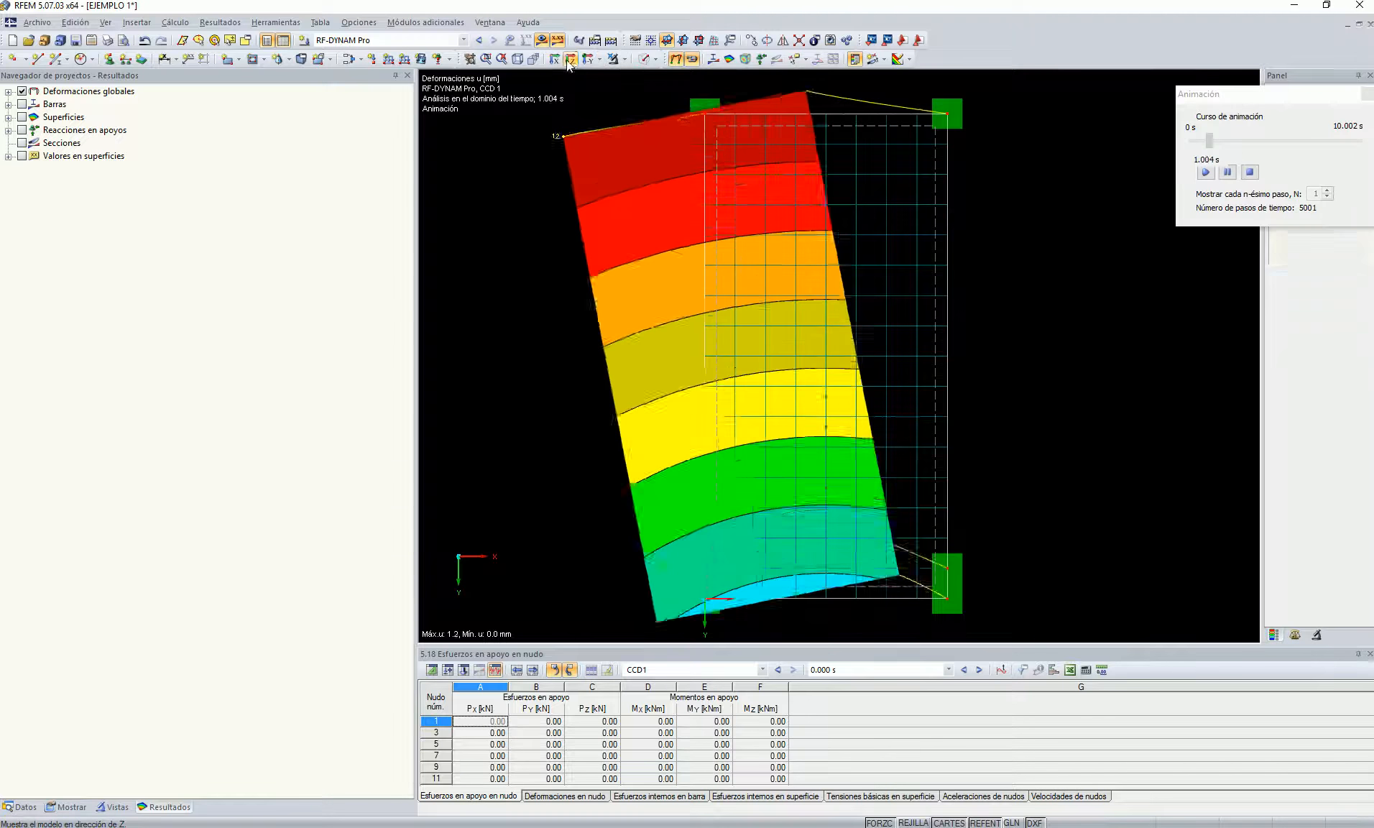
pyautogui.click(570, 59)
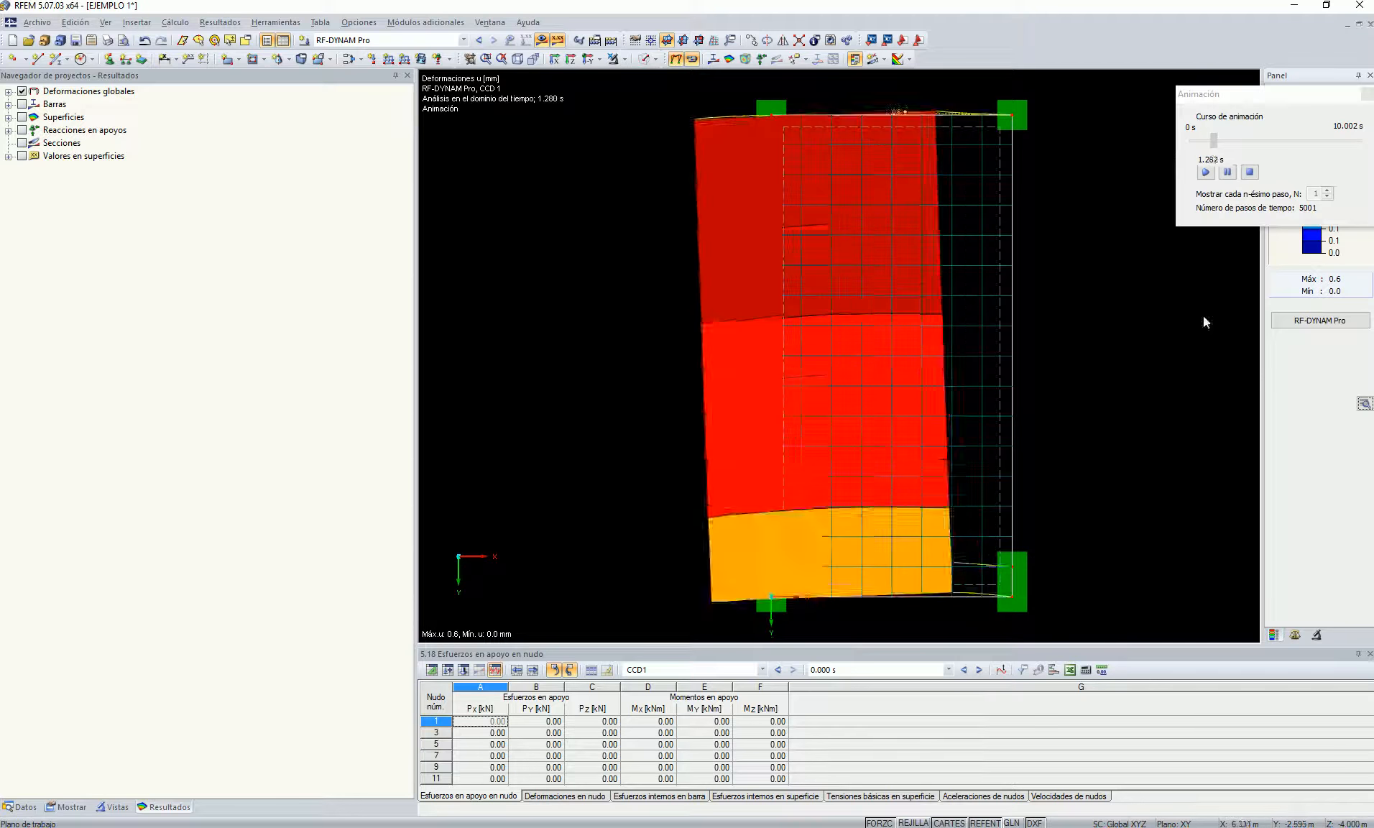
# Review accelerogram AC1 and its multiplication factors in CCD1 in the RF-DYNAM Pro input data, and leave without changes.
pyautogui.click(1305, 321)
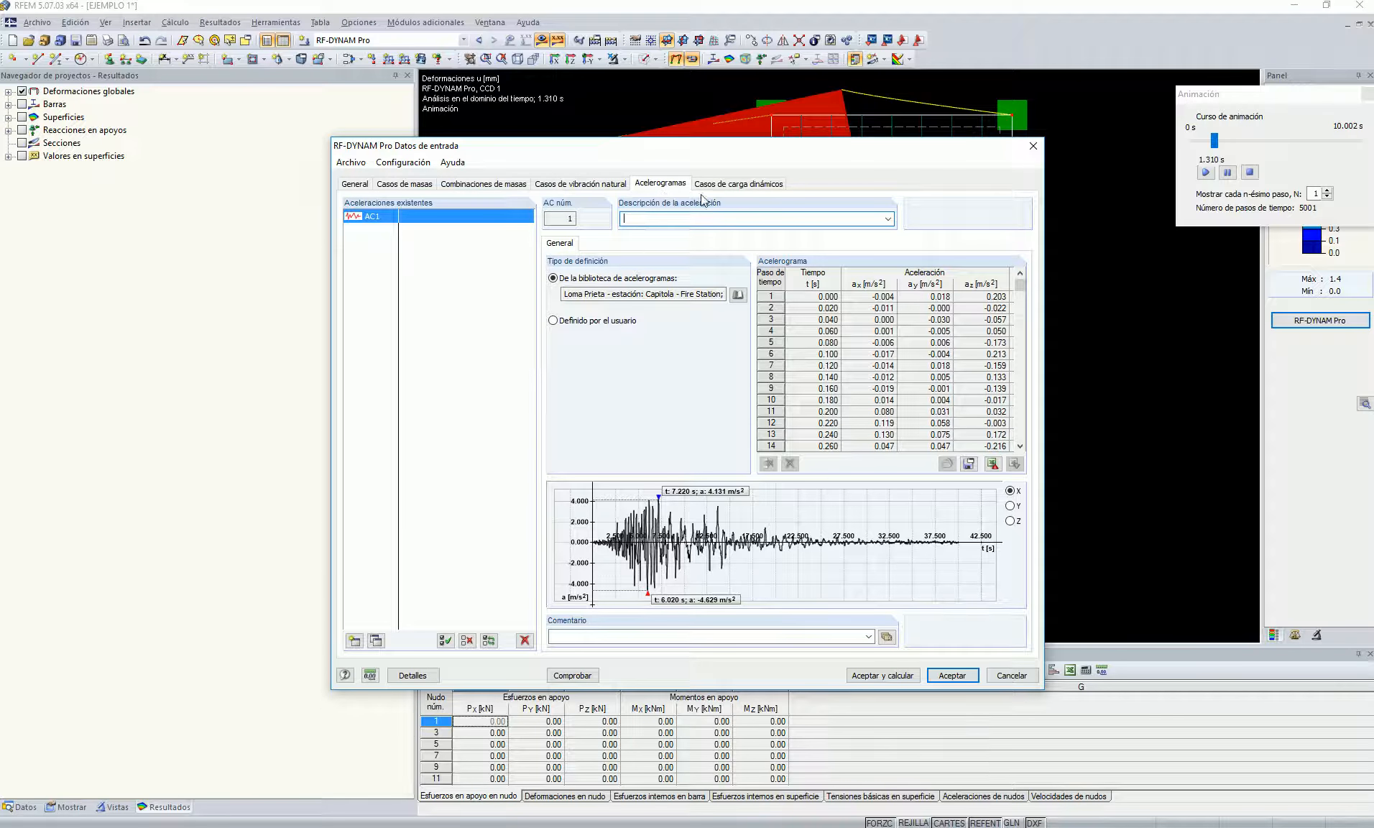
pyautogui.click(595, 186)
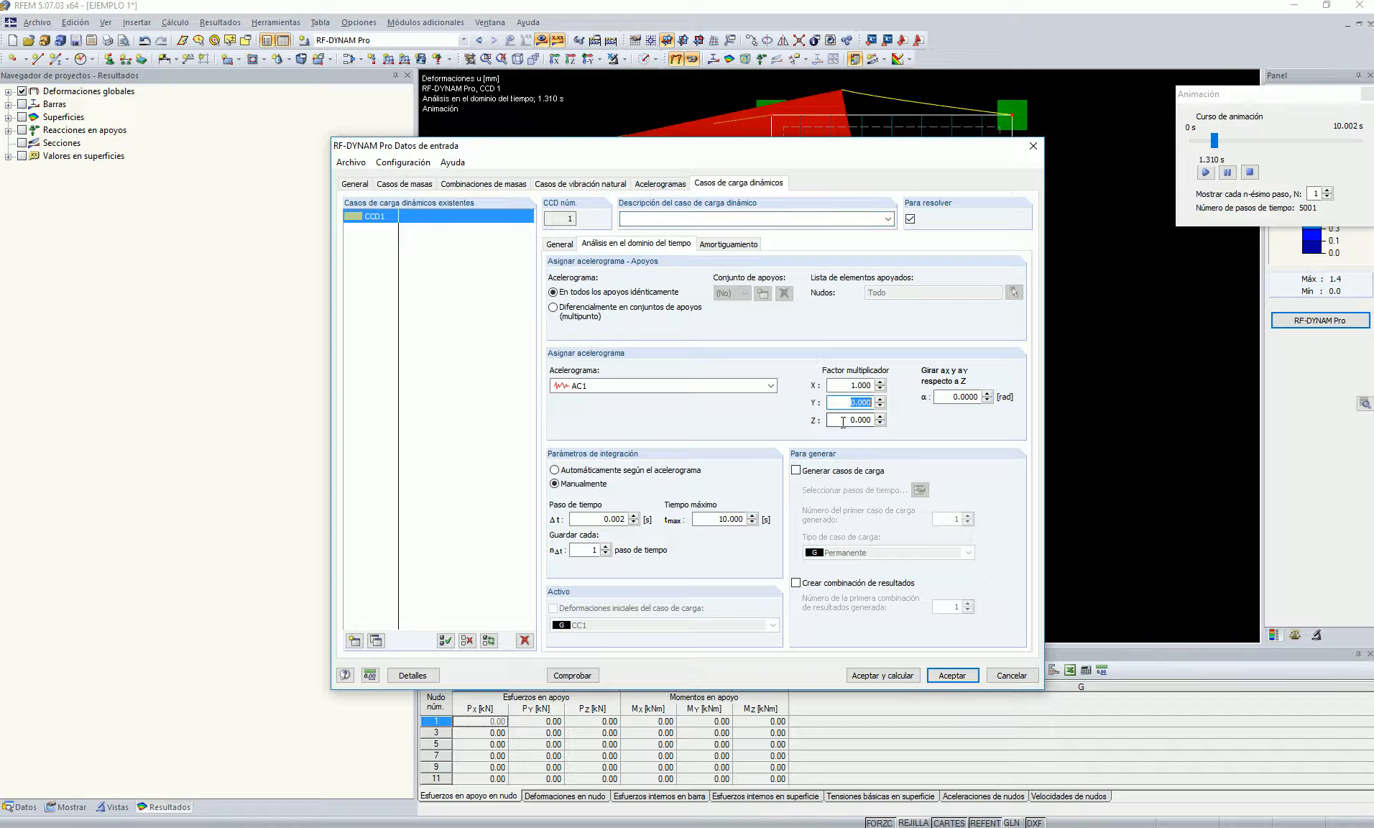
pyautogui.click(1015, 676)
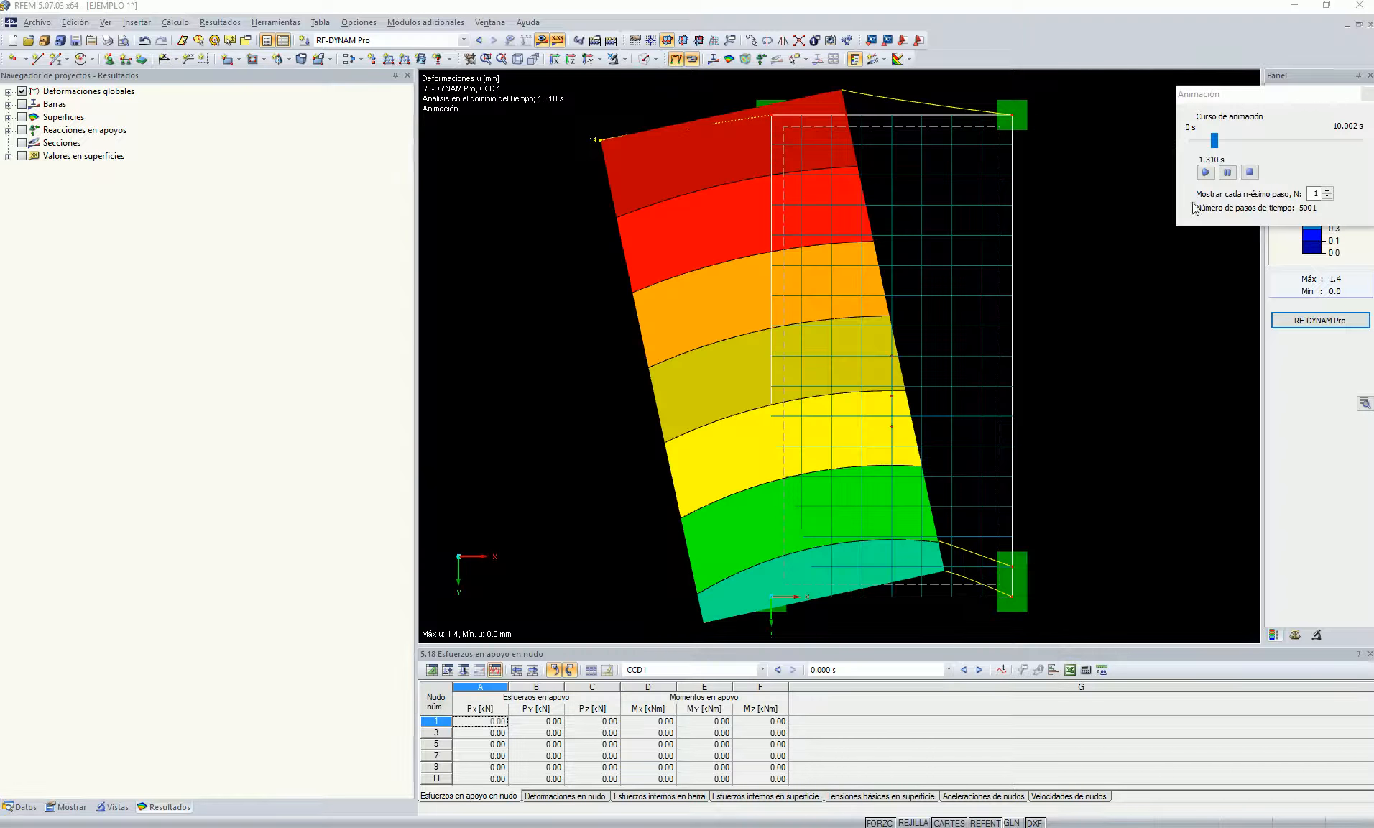
# Resume the CCD1 animation, watch the diaphragm's rotation in plan and isometric views, and pause it.
pyautogui.click(1205, 173)
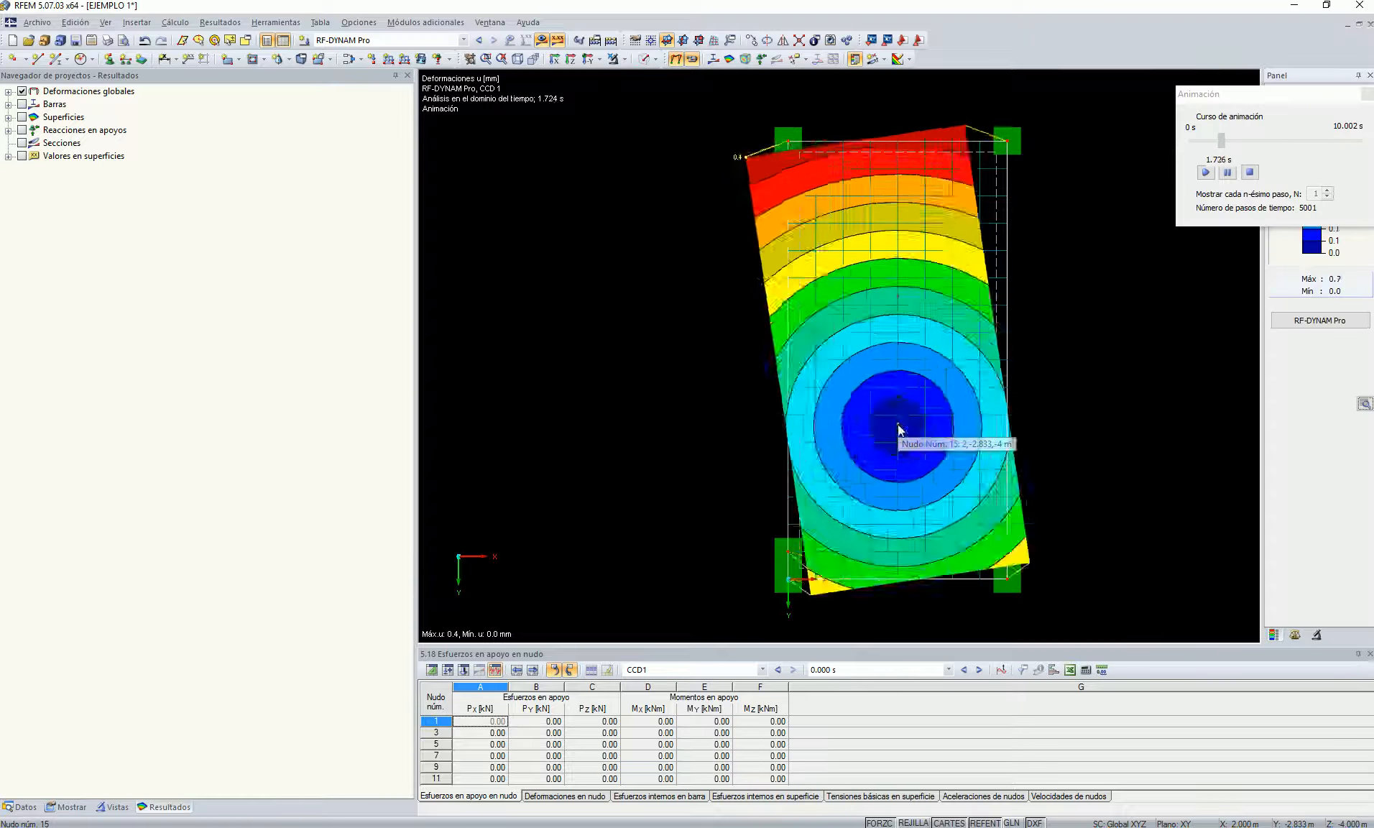
pyautogui.click(517, 60)
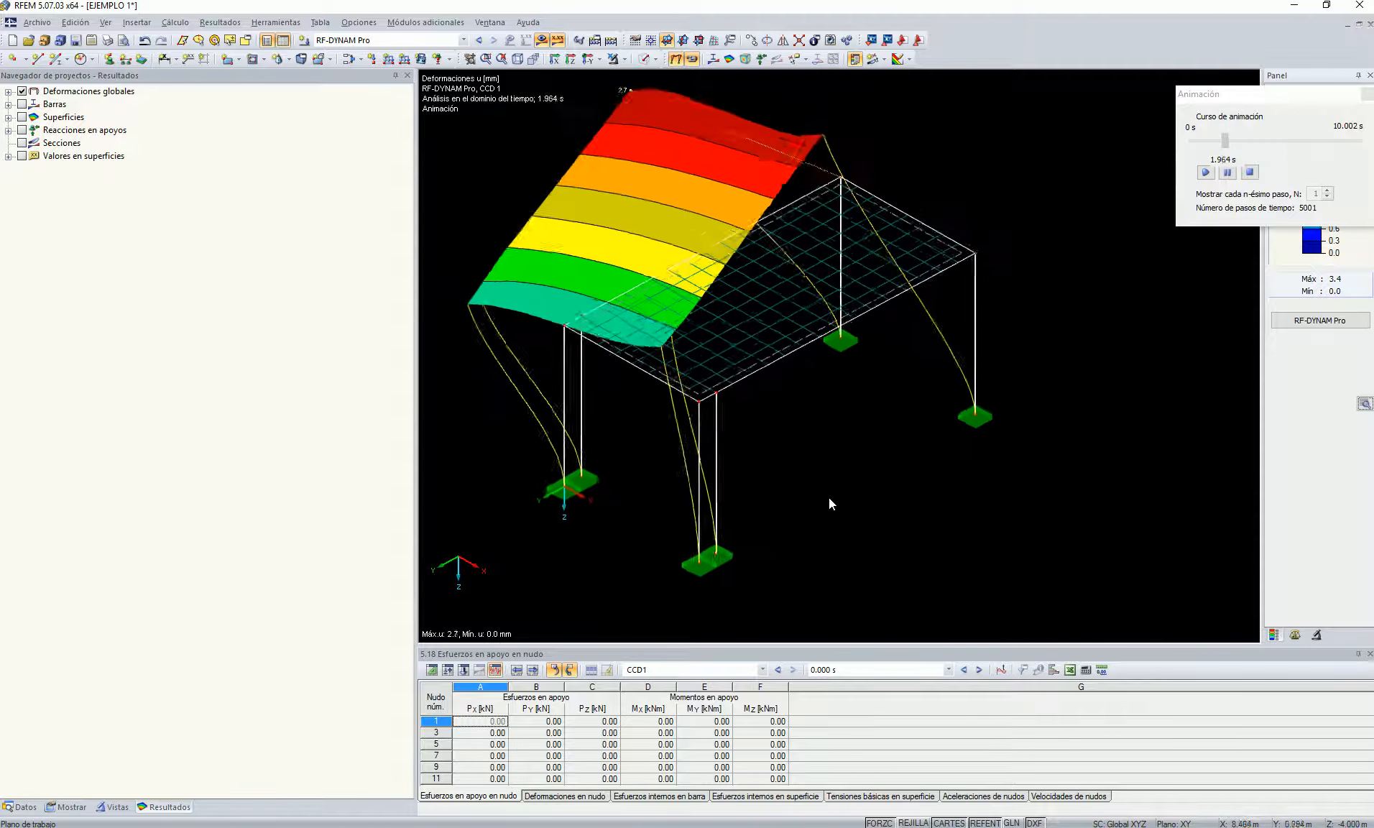
pyautogui.click(1226, 173)
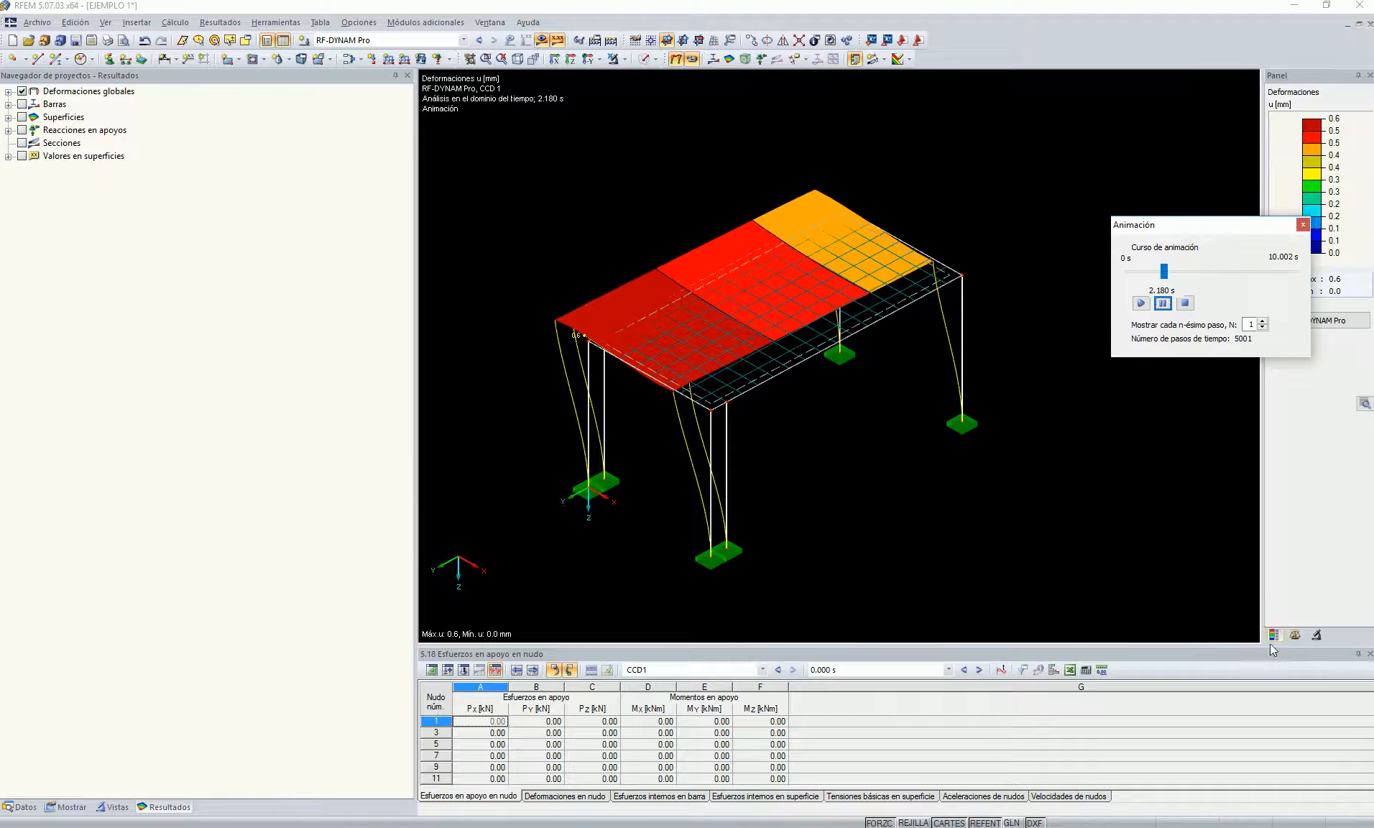
# Set the deformation display factor to 1000, move the animation window clear of the factors, and replay a short stretch of the motion.
pyautogui.click(1295, 634)
pyautogui.write('1000')
pyautogui.moveTo(1239, 223); pyautogui.dragTo(1161, 155)
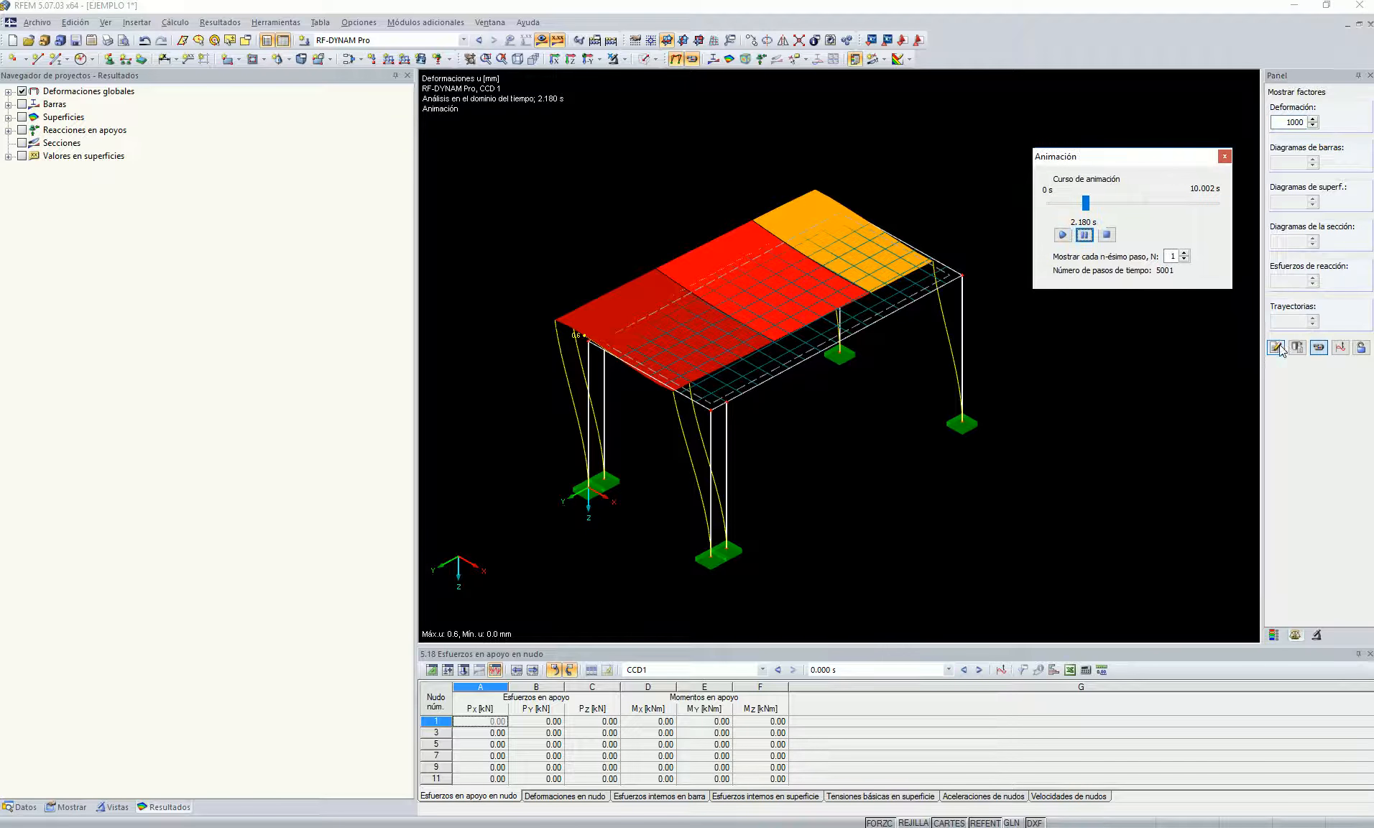
pyautogui.click(1276, 348)
pyautogui.click(1063, 234)
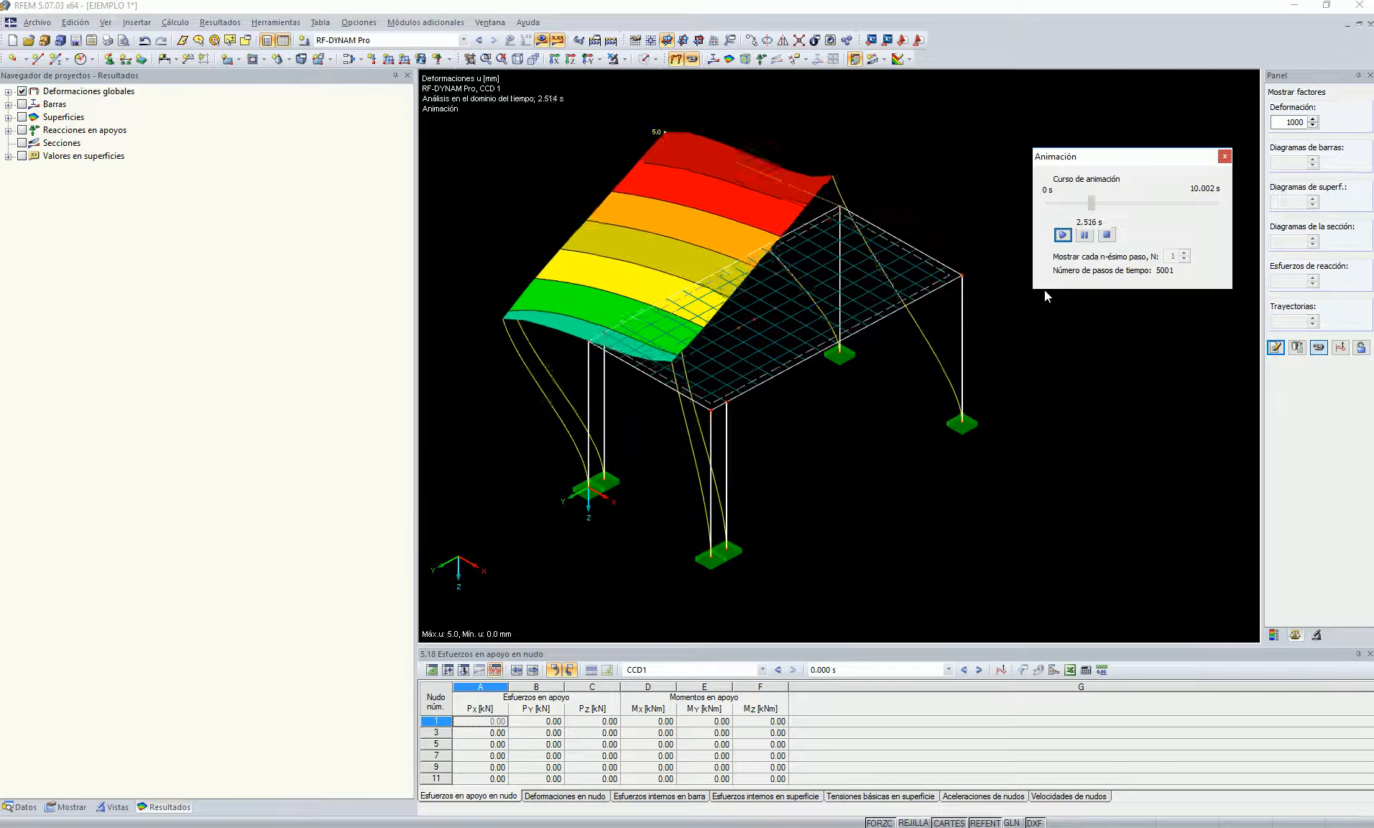
pyautogui.click(1084, 235)
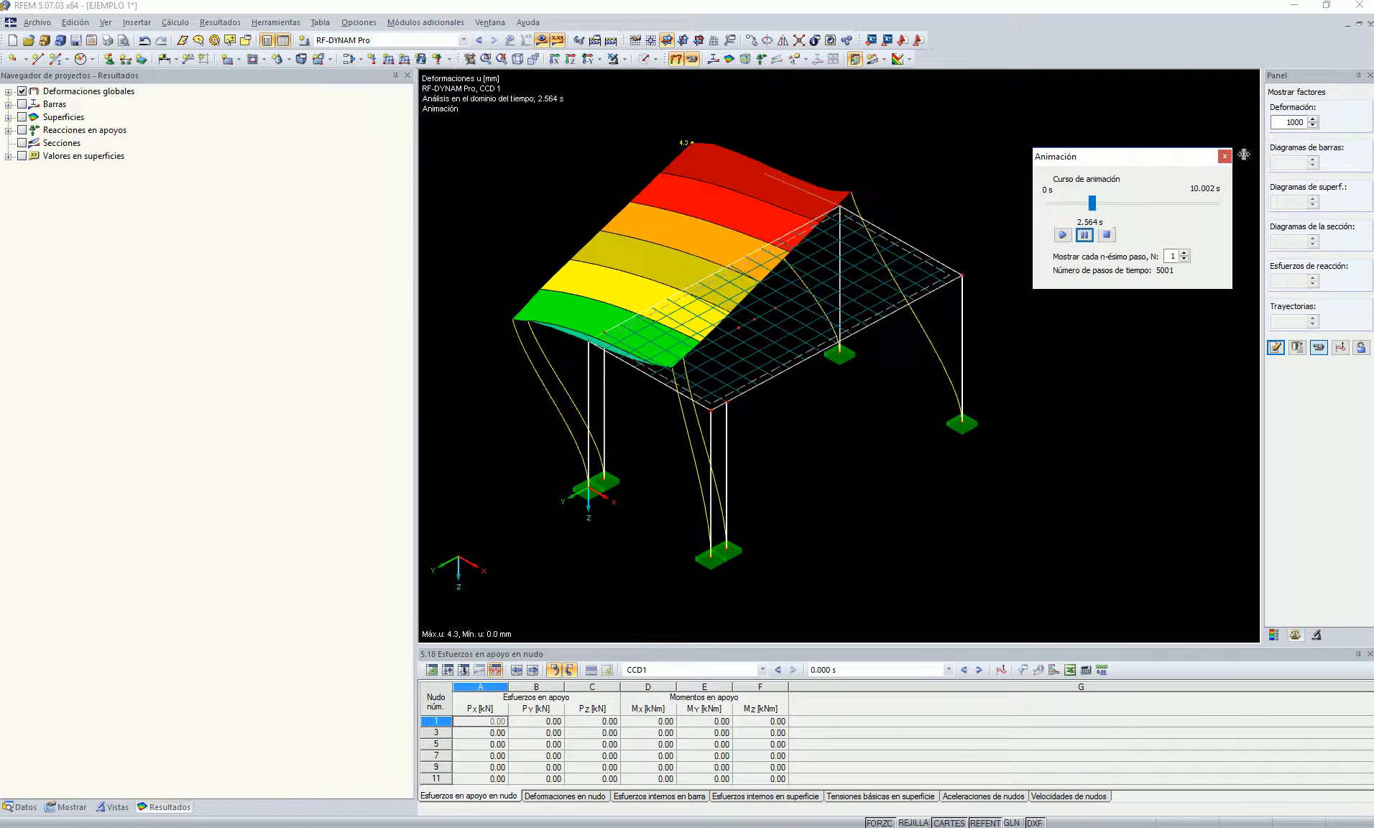
# Set the deformation display factor to 500 and resume the animation.
pyautogui.doubleClick(1285, 122)
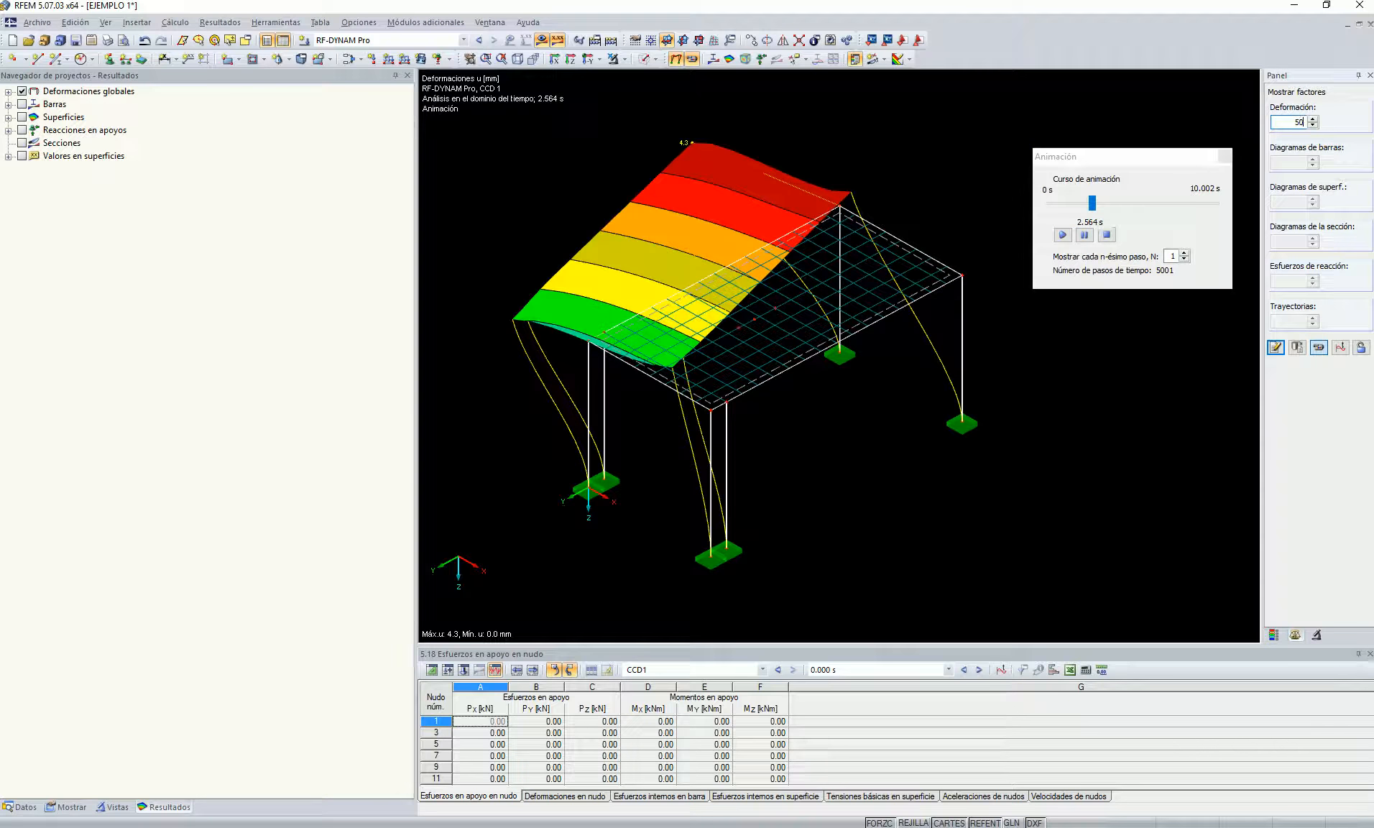
pyautogui.click(1269, 349)
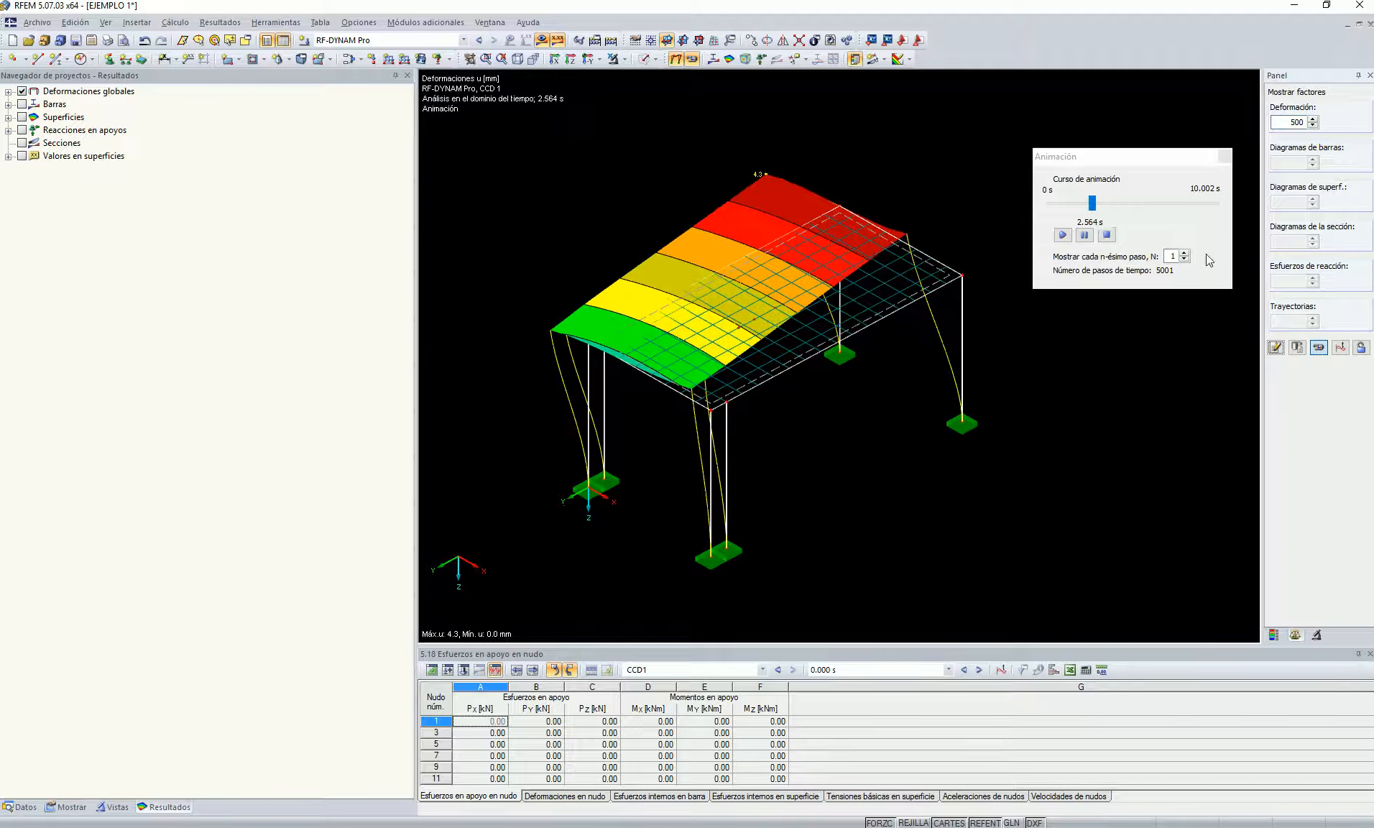
pyautogui.click(1064, 236)
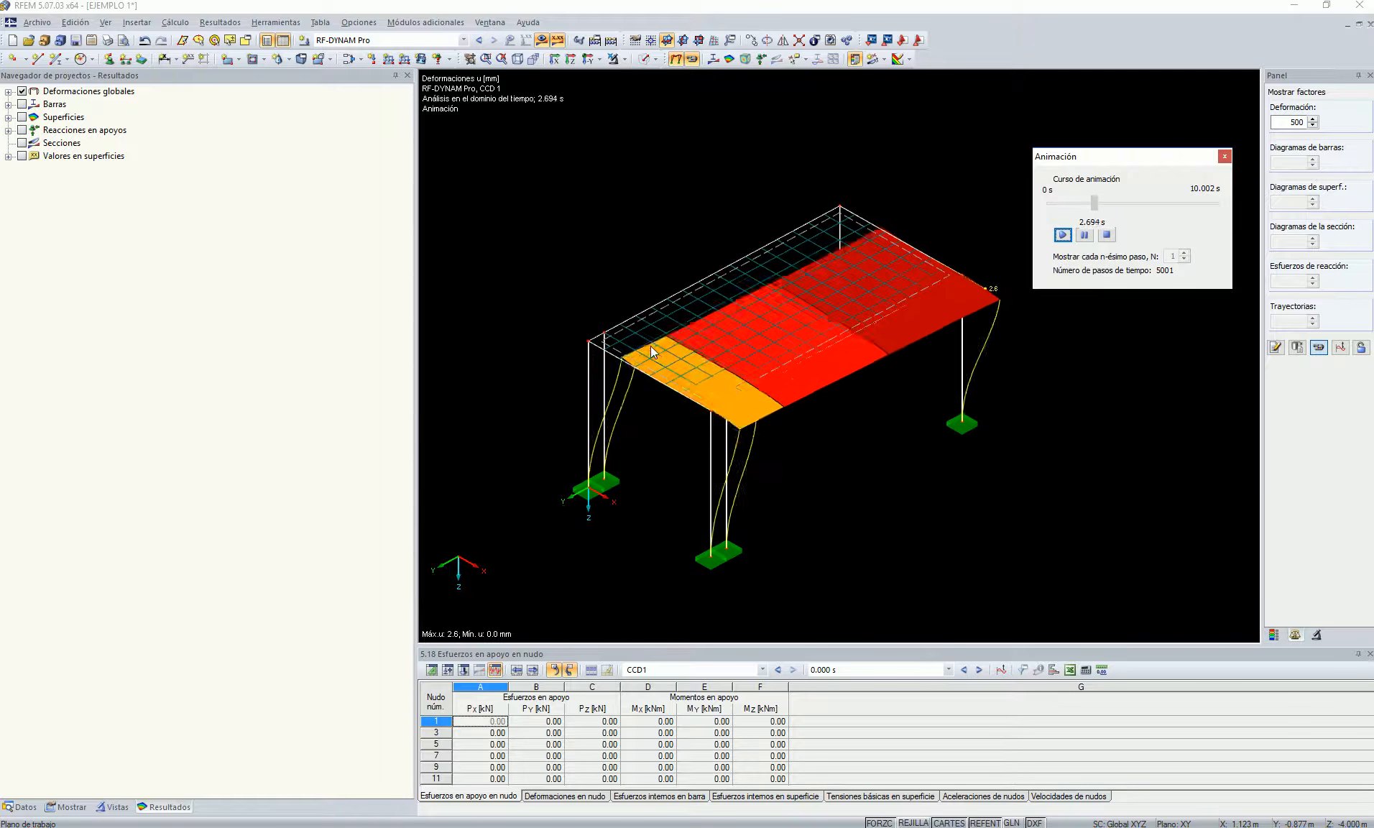
# Examine the slab's torsional motion from the side and in a wider plan view along Z.
pyautogui.keyDown('ctrl'); pyautogui.moveTo(801, 519); pyautogui.dragTo(661, 561, button='middle'); pyautogui.keyUp('ctrl')
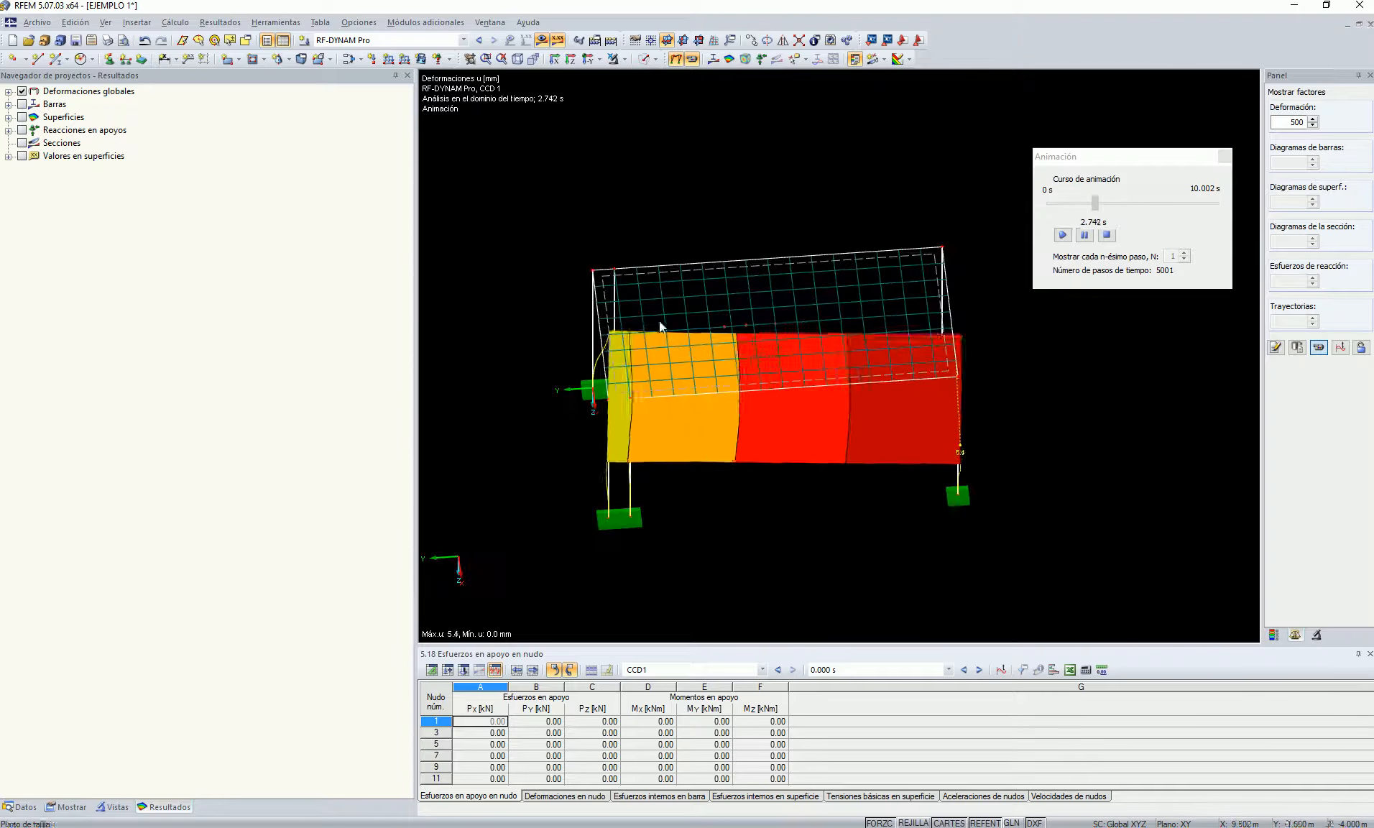
pyautogui.click(570, 59)
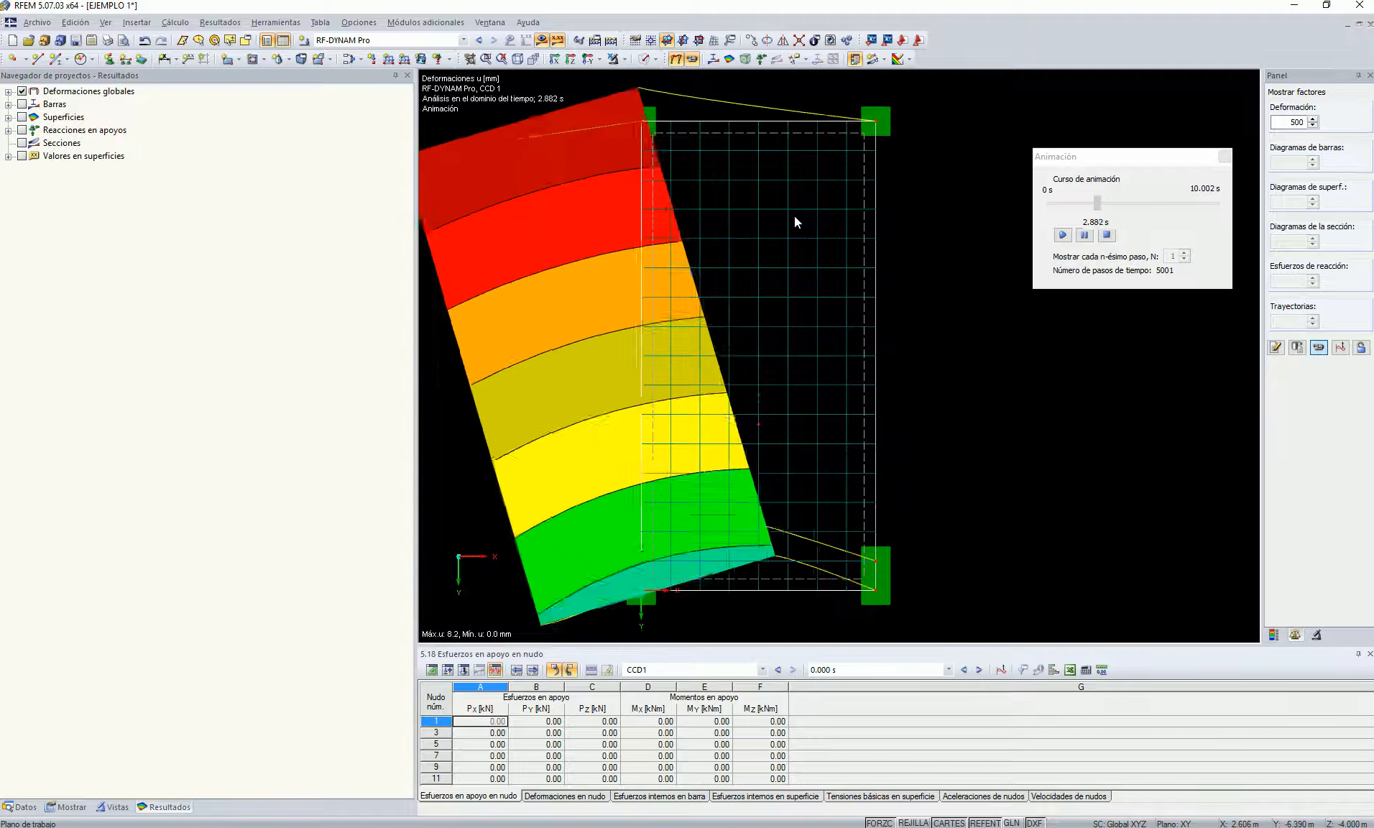
pyautogui.scroll(-2, 824, 241)
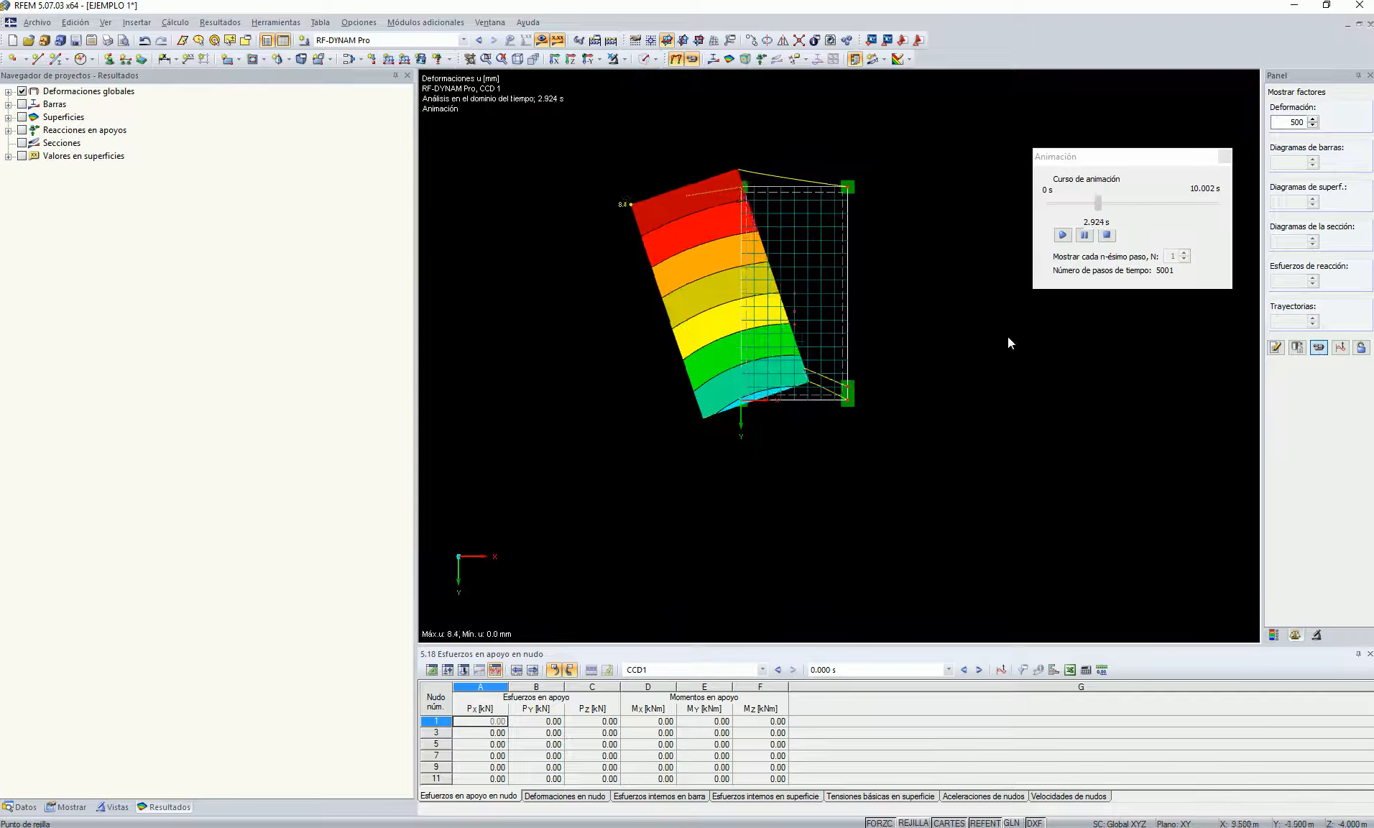
# Display the animated My bending moment diagrams of the members in the isometric view.
pyautogui.click(9, 105)
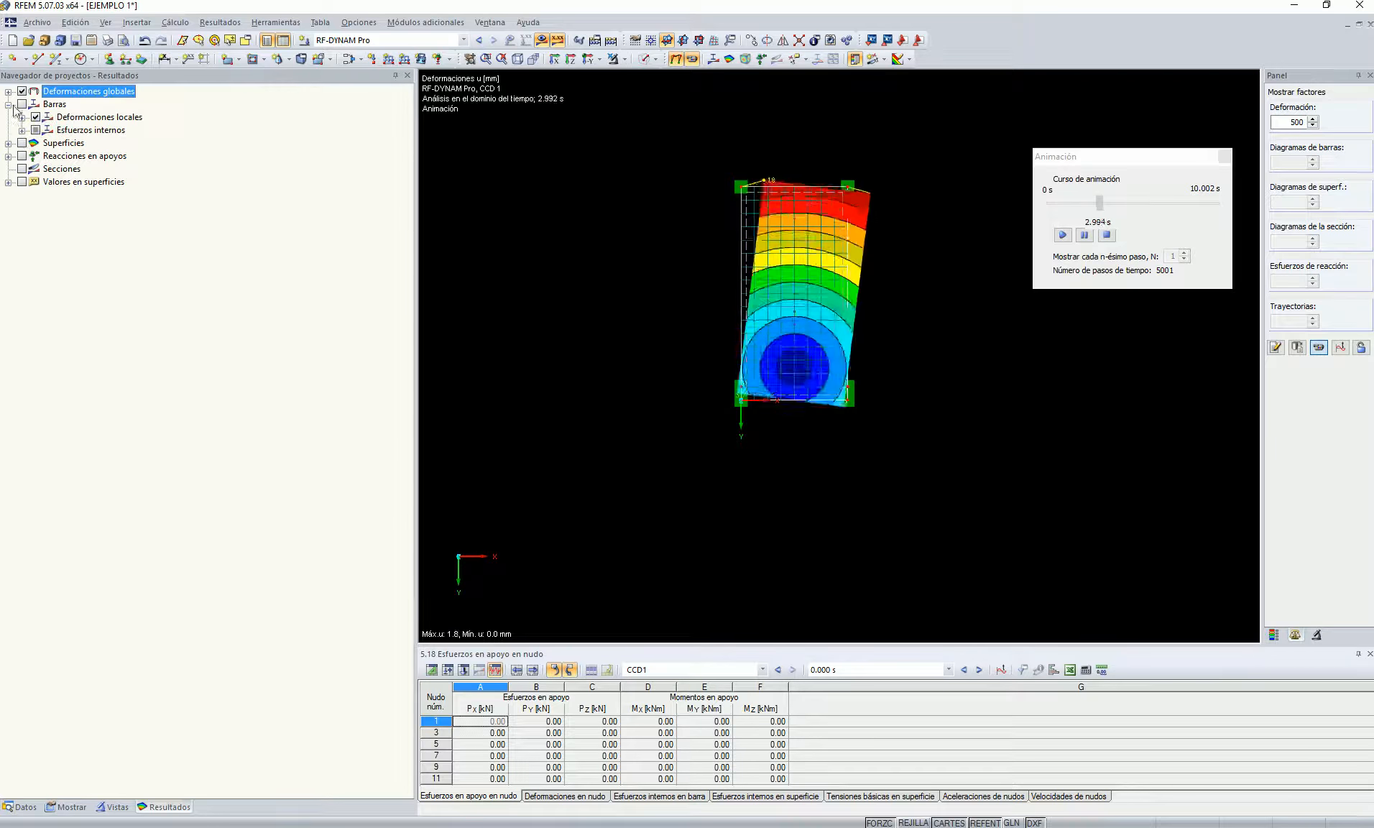
pyautogui.click(23, 130)
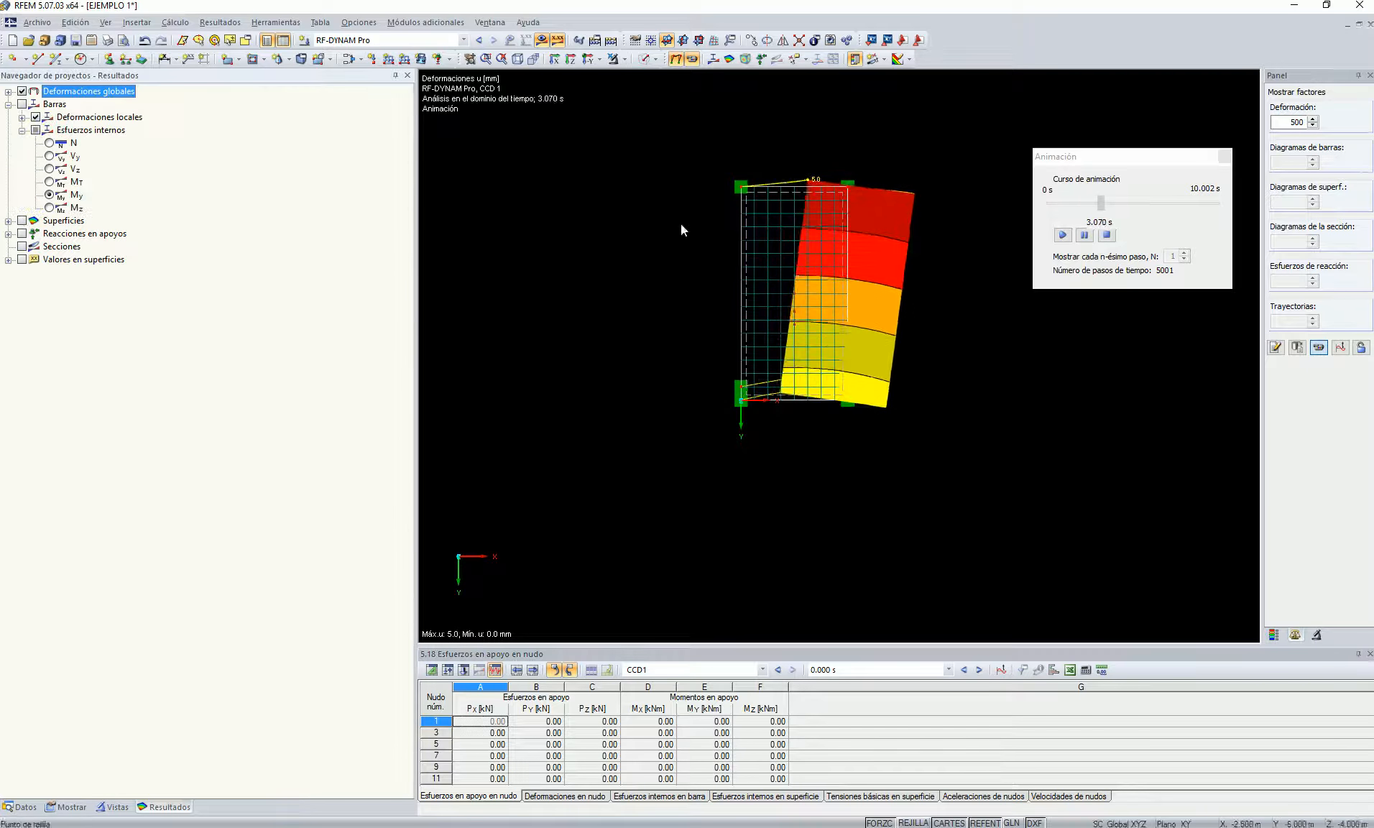
pyautogui.click(518, 59)
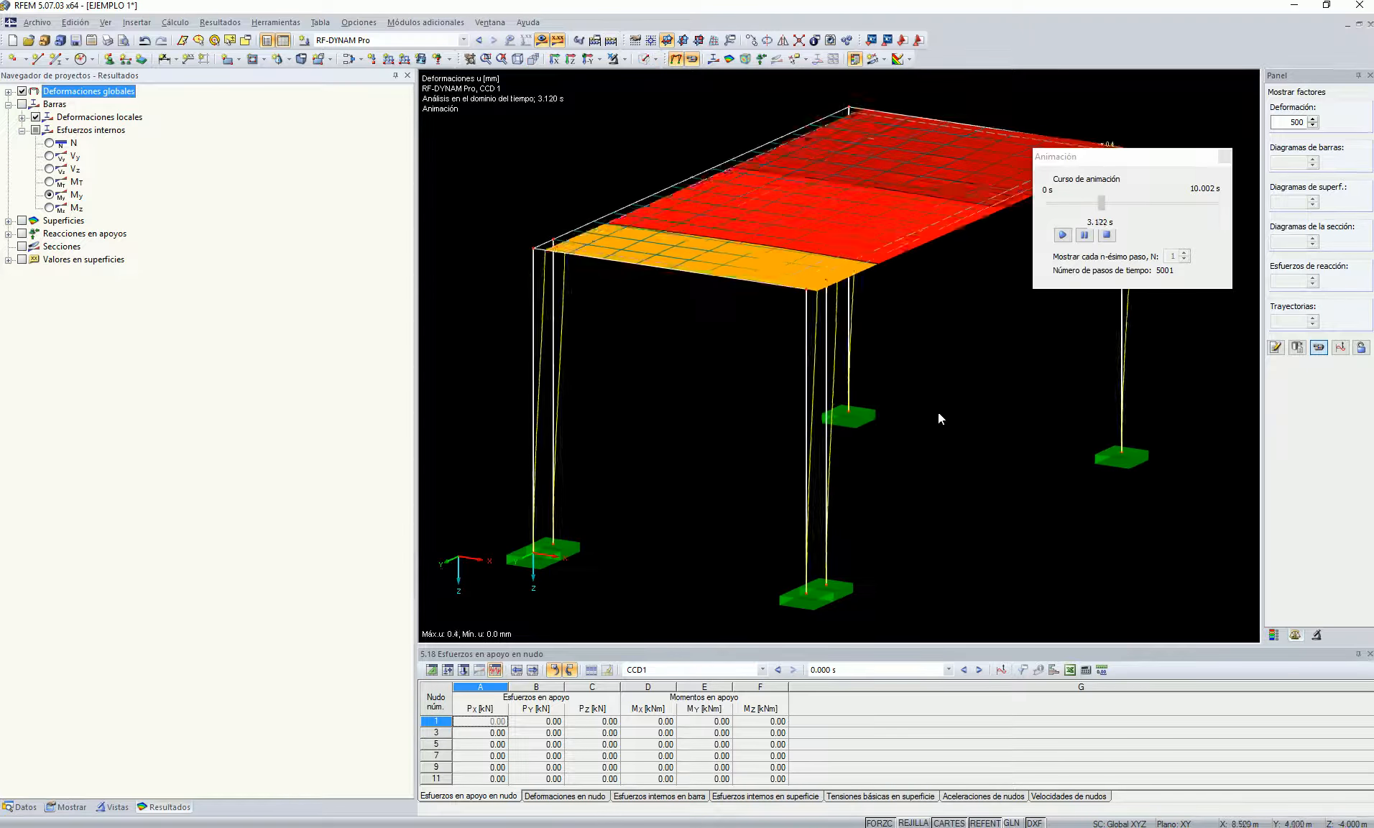
pyautogui.click(49, 208)
pyautogui.click(49, 195)
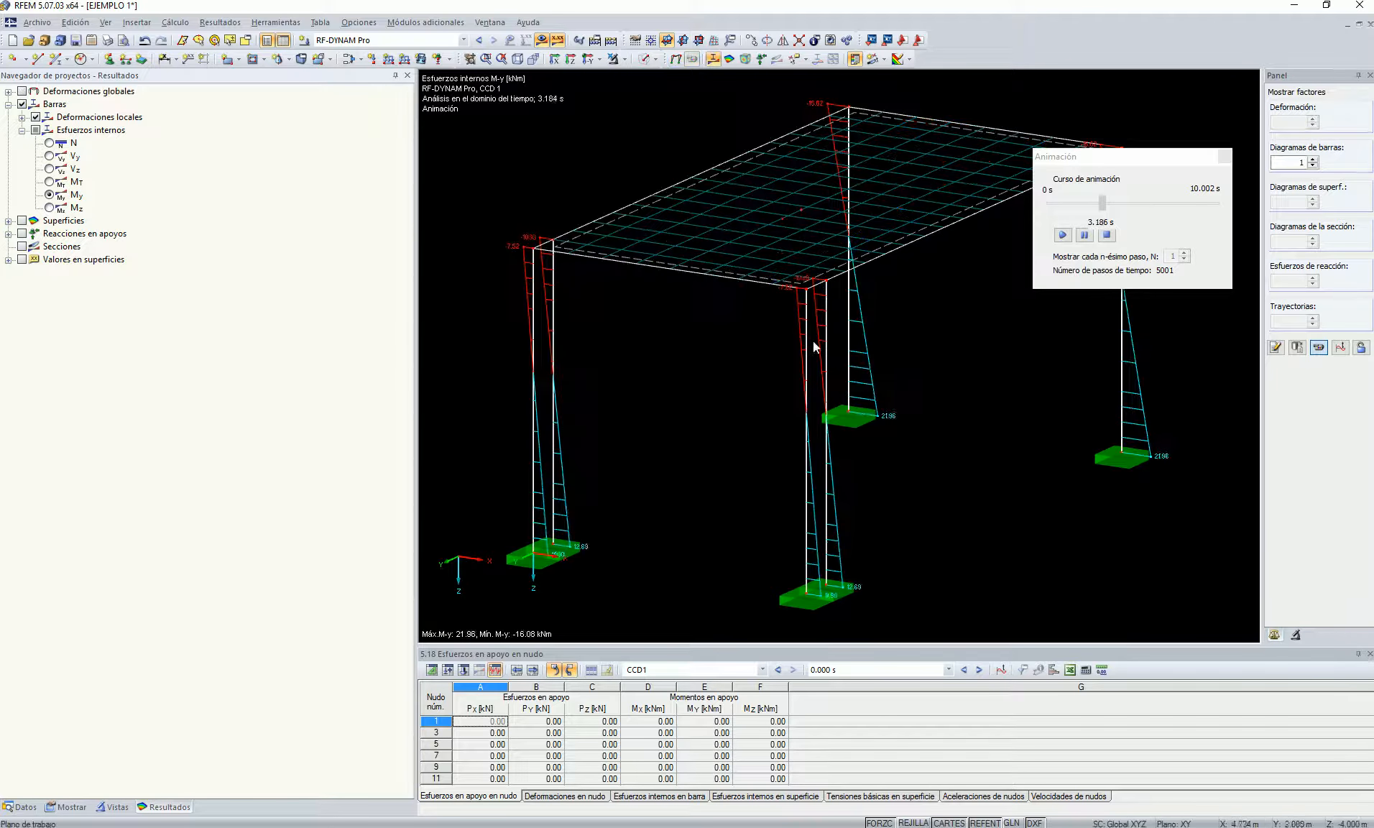
# Compare the columns' Mz moment diagrams with their My diagrams while the animation runs.
pyautogui.keyDown('ctrl'); pyautogui.moveTo(904, 382); pyautogui.dragTo(859, 484, button='middle'); pyautogui.keyUp('ctrl')
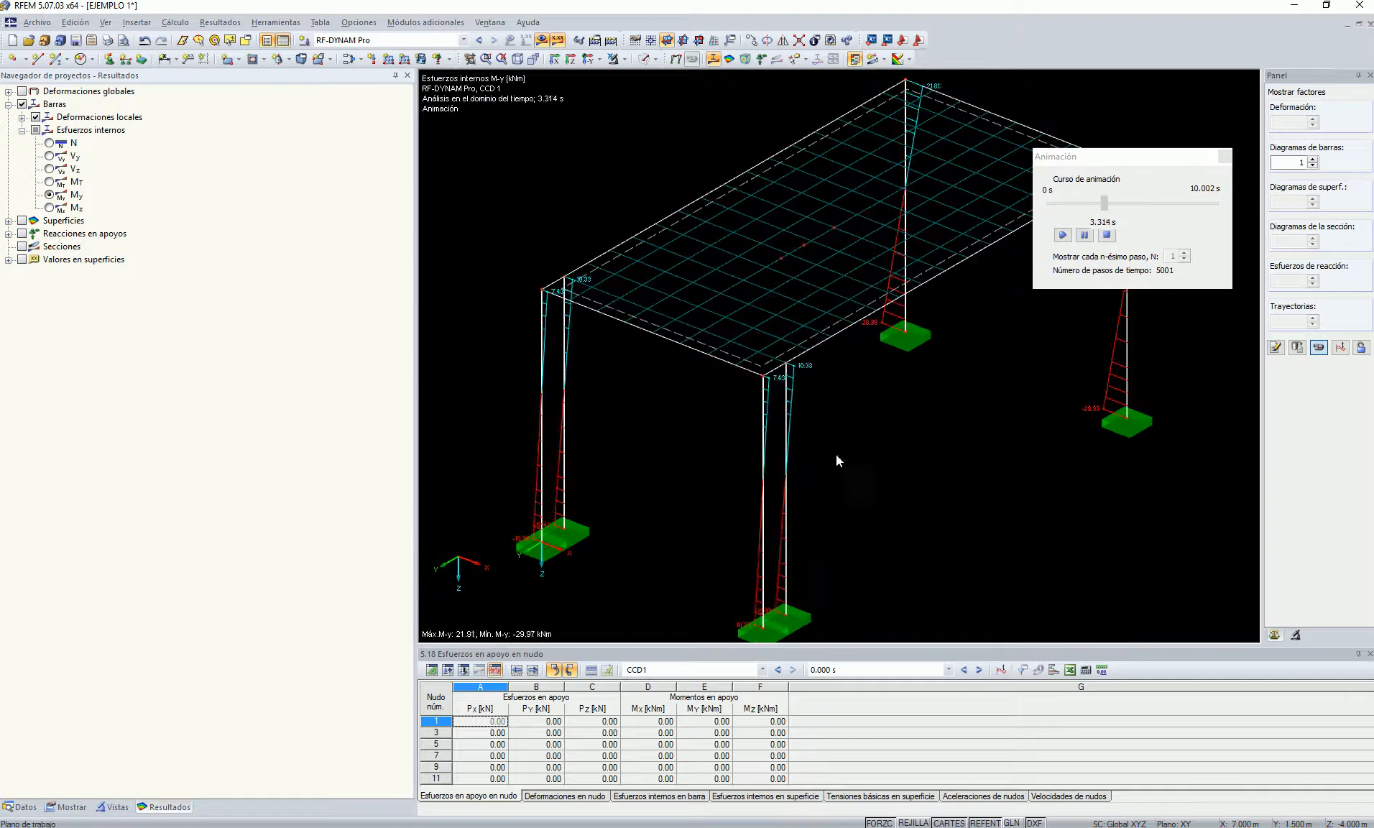
pyautogui.click(48, 207)
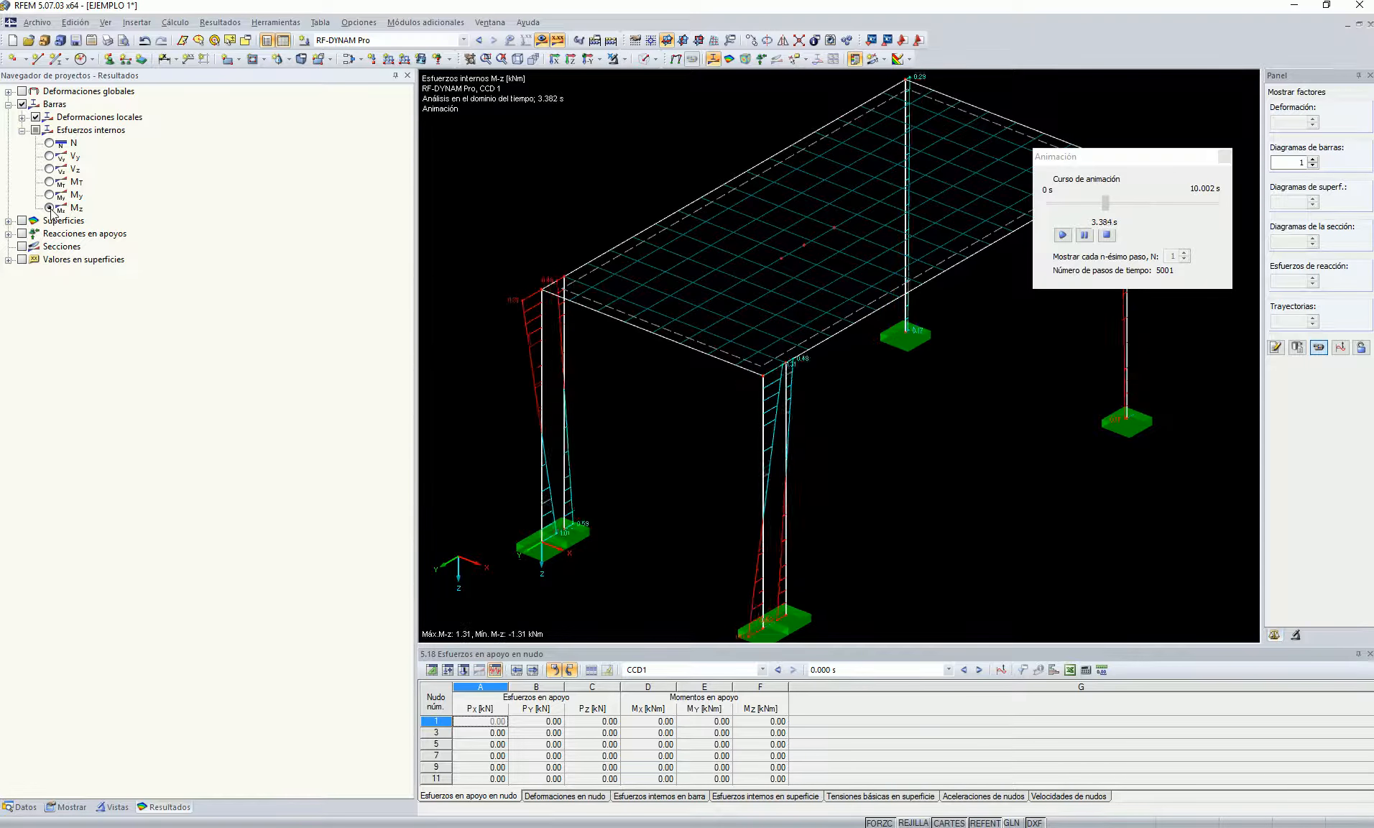
pyautogui.click(48, 195)
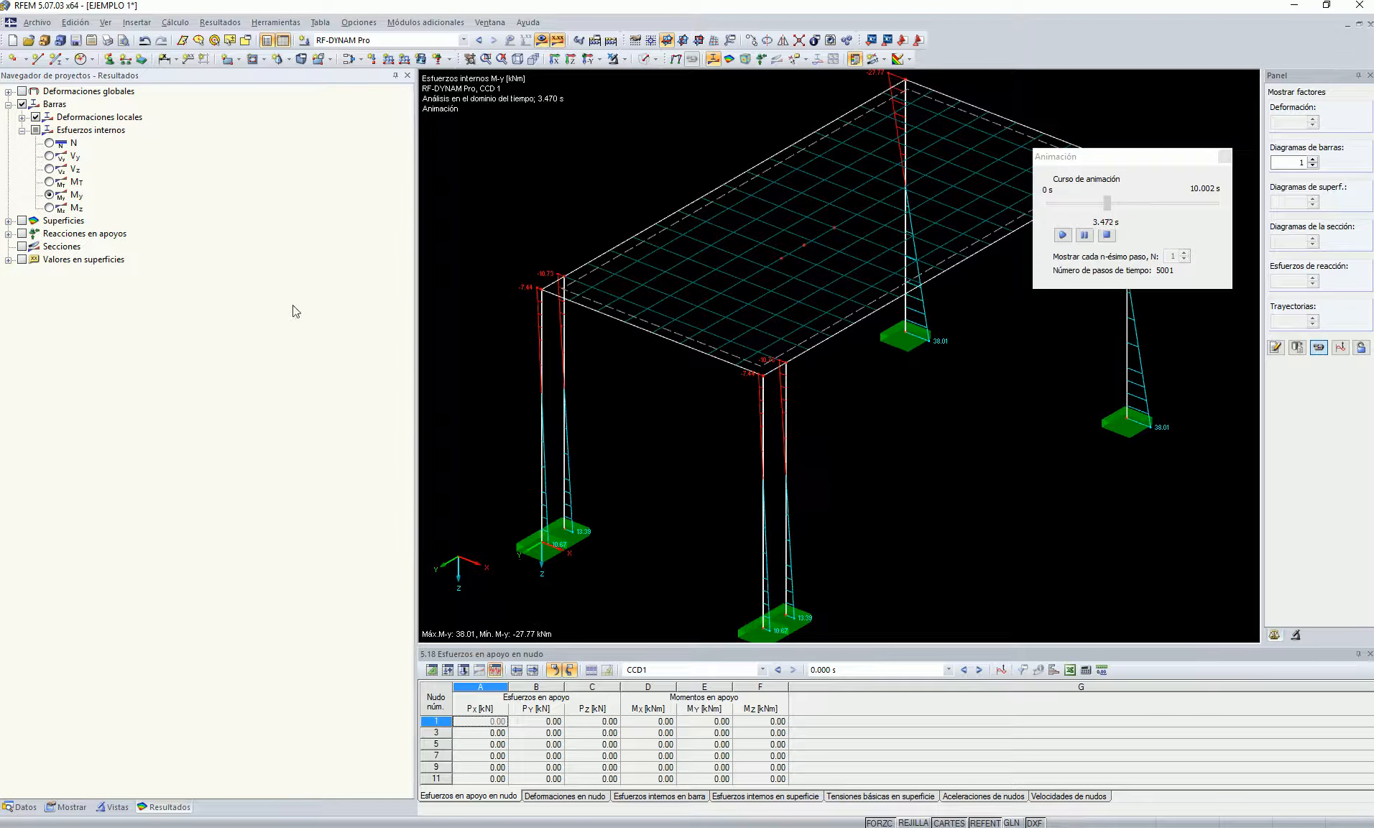
# Pause the animation and show the x,y,z axis systems of the members on the model.
pyautogui.click(1085, 235)
pyautogui.scroll(-1, 931, 389)
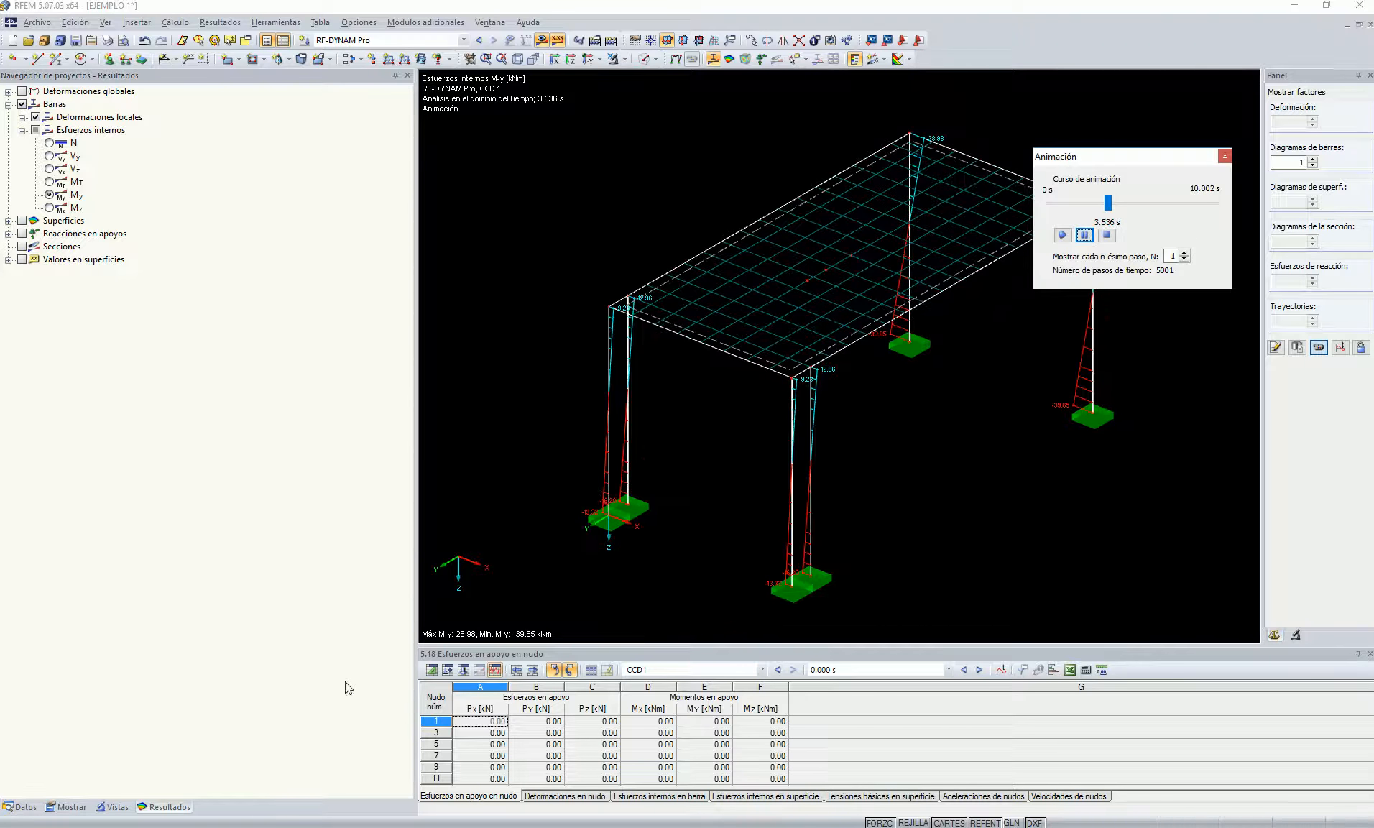
pyautogui.click(72, 807)
pyautogui.scroll(15, 63, 151)
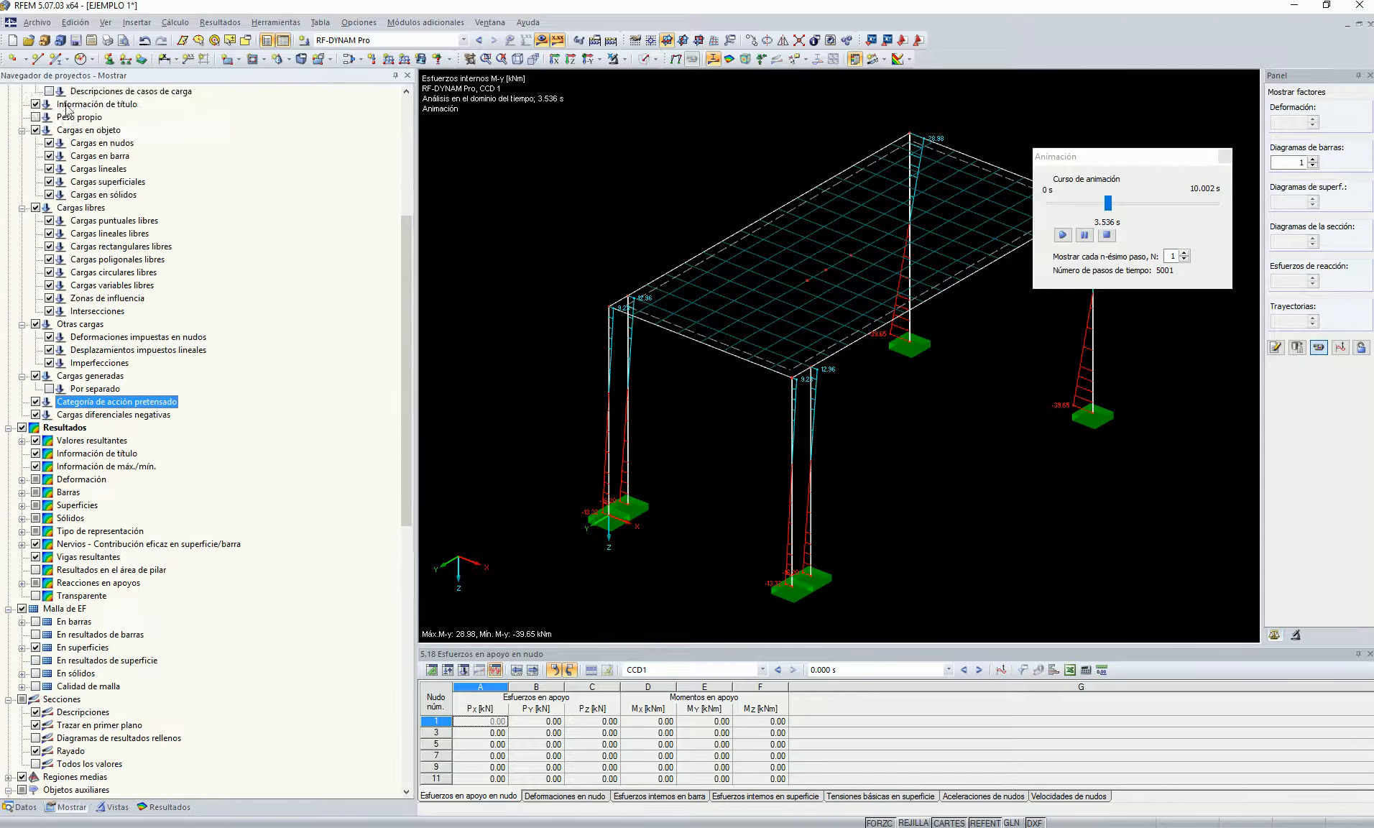
pyautogui.click(22, 222)
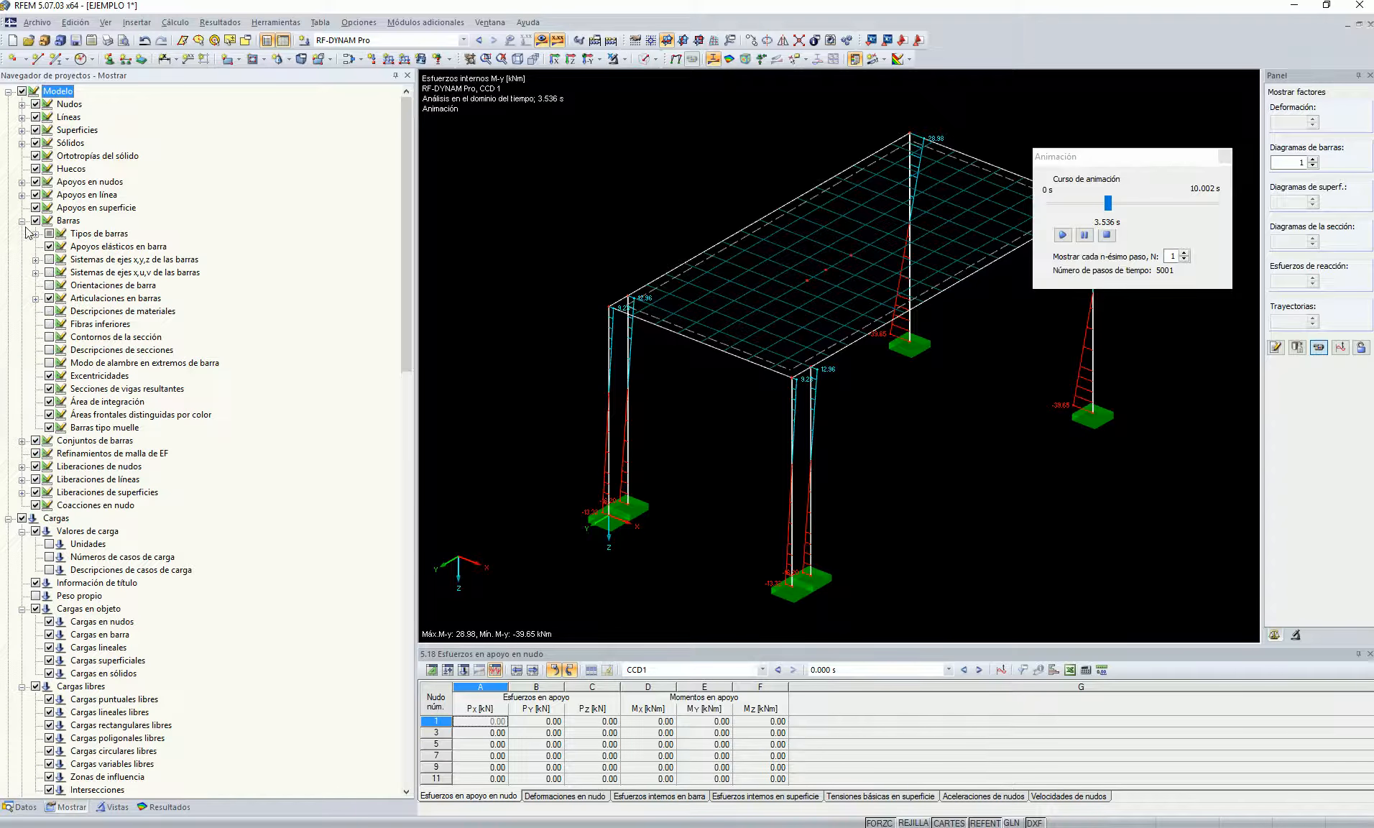
pyautogui.keyDown('ctrl'); pyautogui.moveTo(771, 547); pyautogui.dragTo(854, 494, button='middle'); pyautogui.keyUp('ctrl')
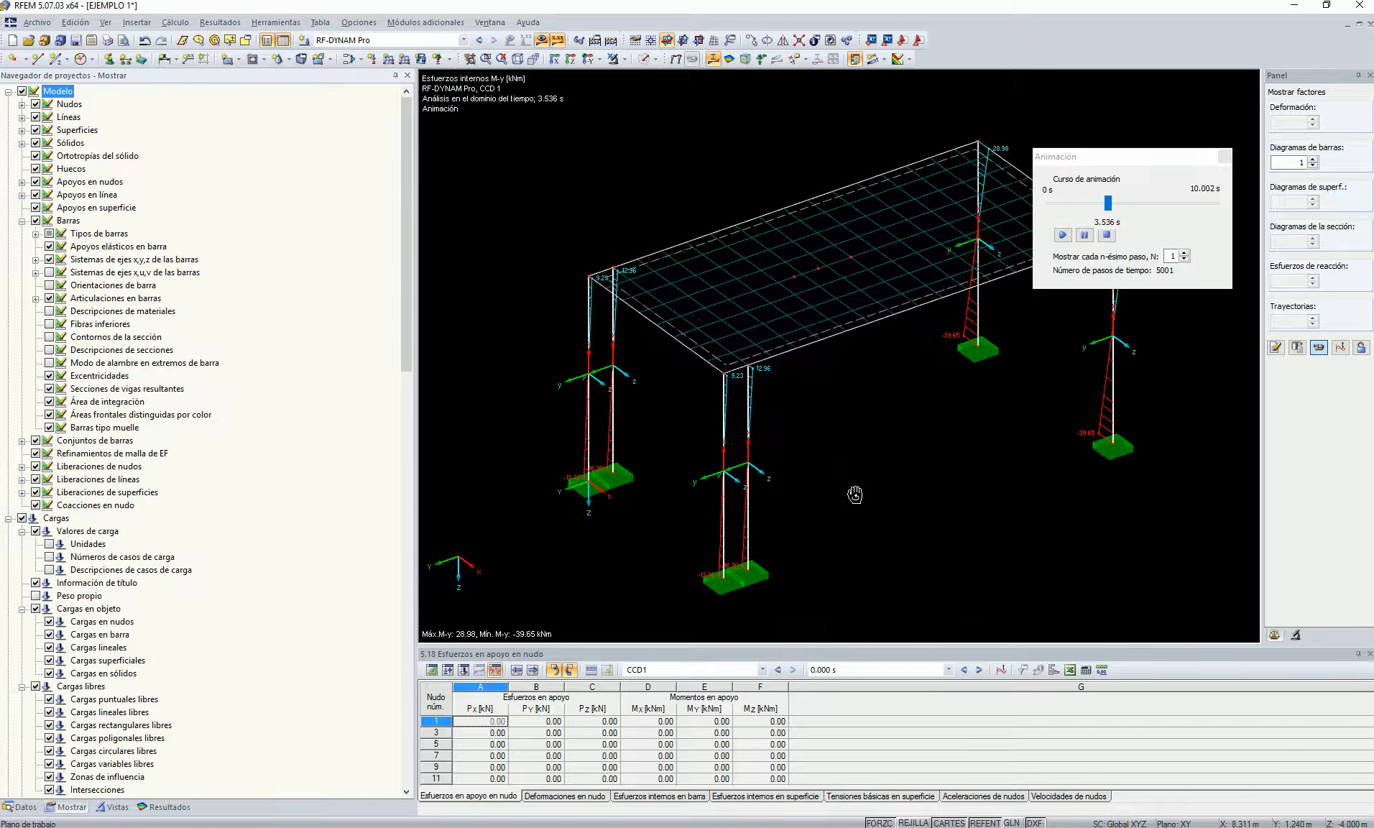
# Resume the animation of the My diagrams and examine them against the columns' local axes.
pyautogui.click(164, 807)
pyautogui.scroll(1, 726, 406)
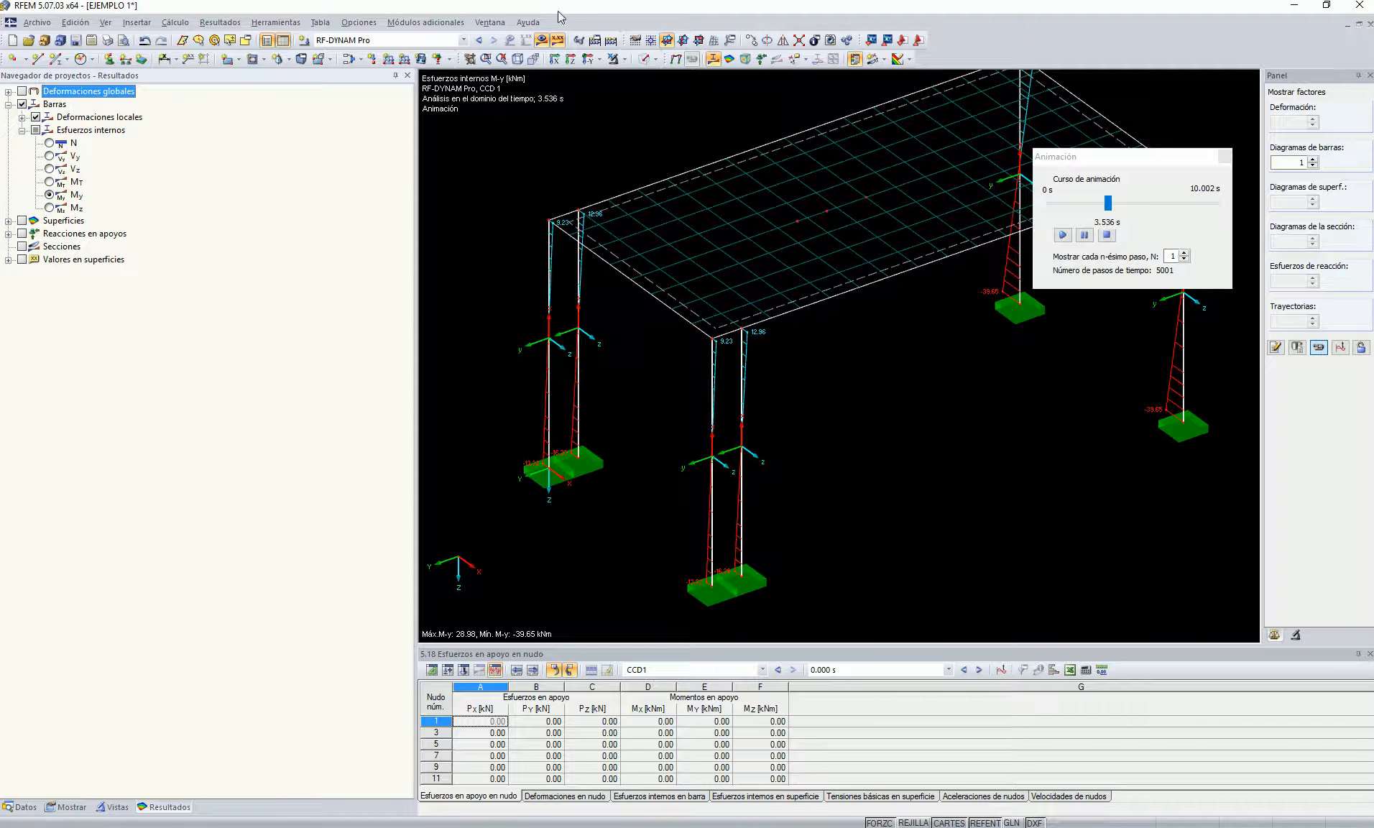
pyautogui.click(1063, 234)
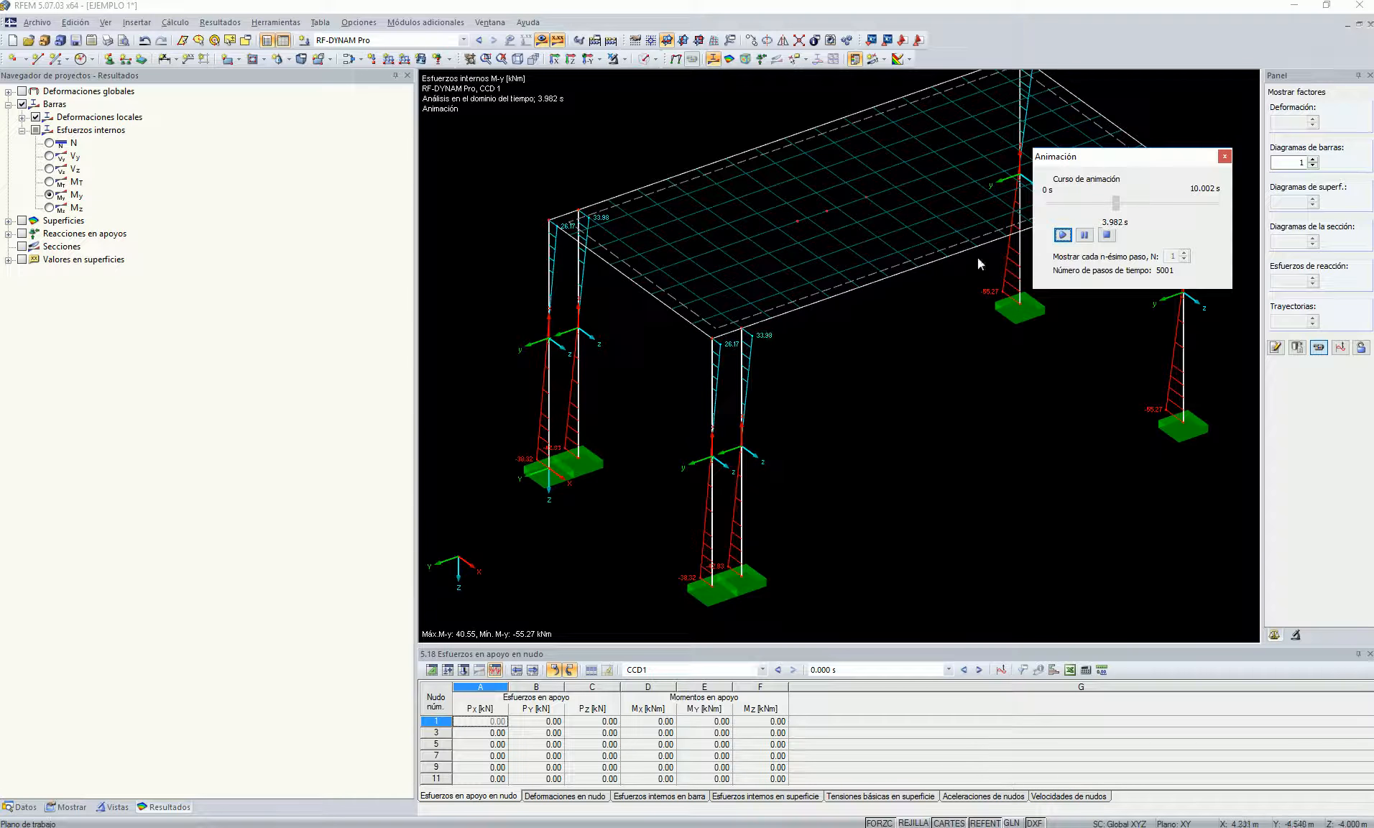
# Examine the columns' animated Mz moment diagrams, followed by the Vy and Vz shear force diagrams.
pyautogui.click(50, 209)
pyautogui.click(749, 354)
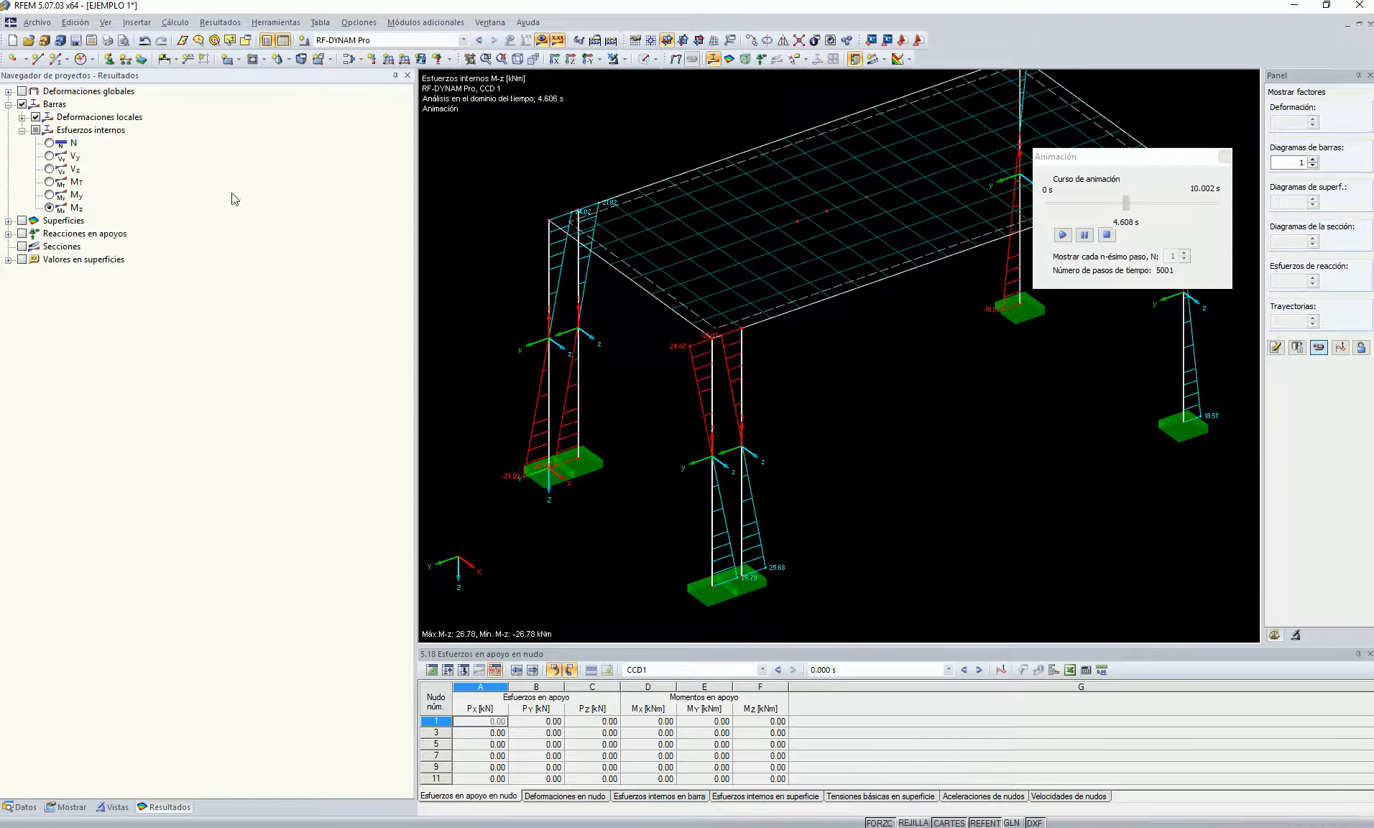
pyautogui.click(48, 156)
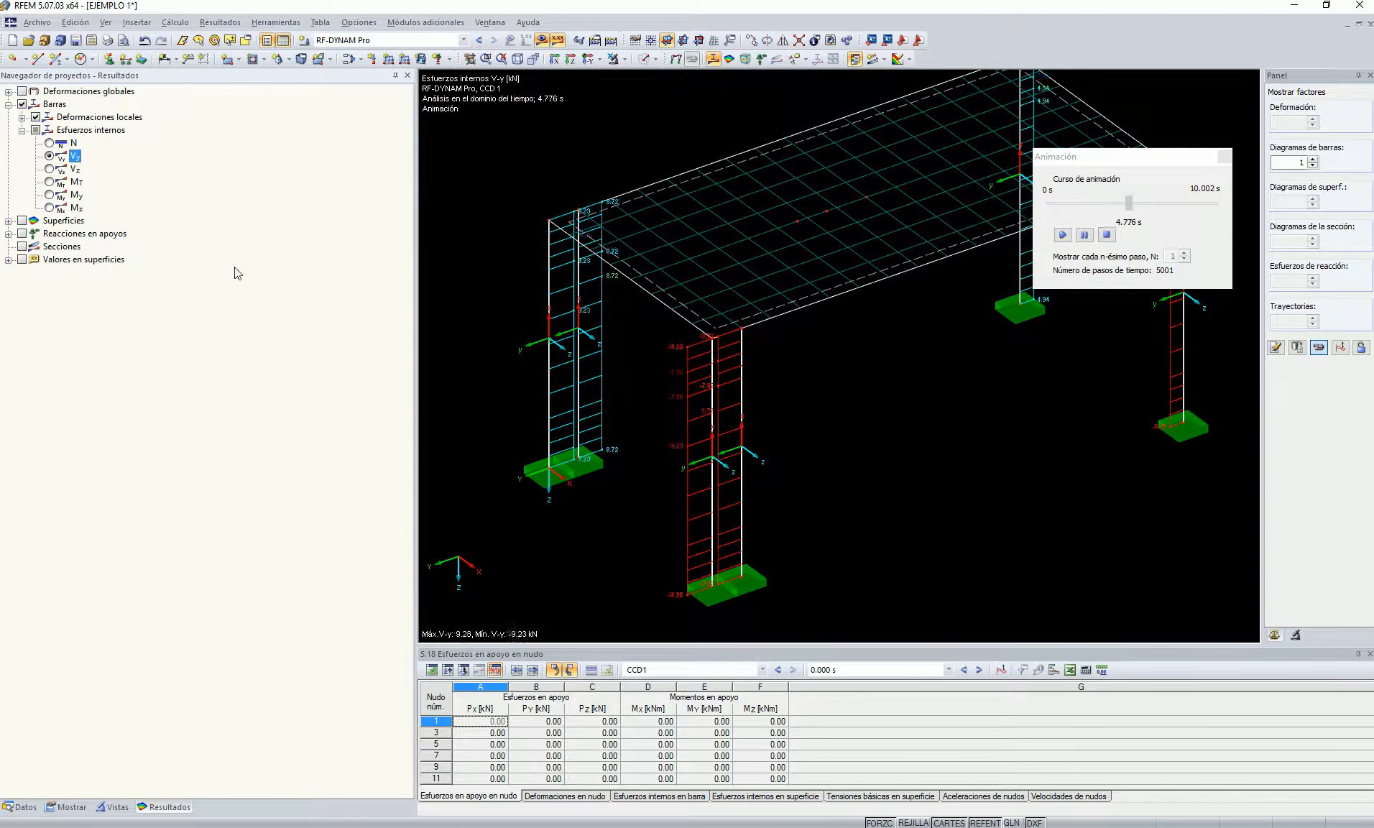
pyautogui.click(48, 168)
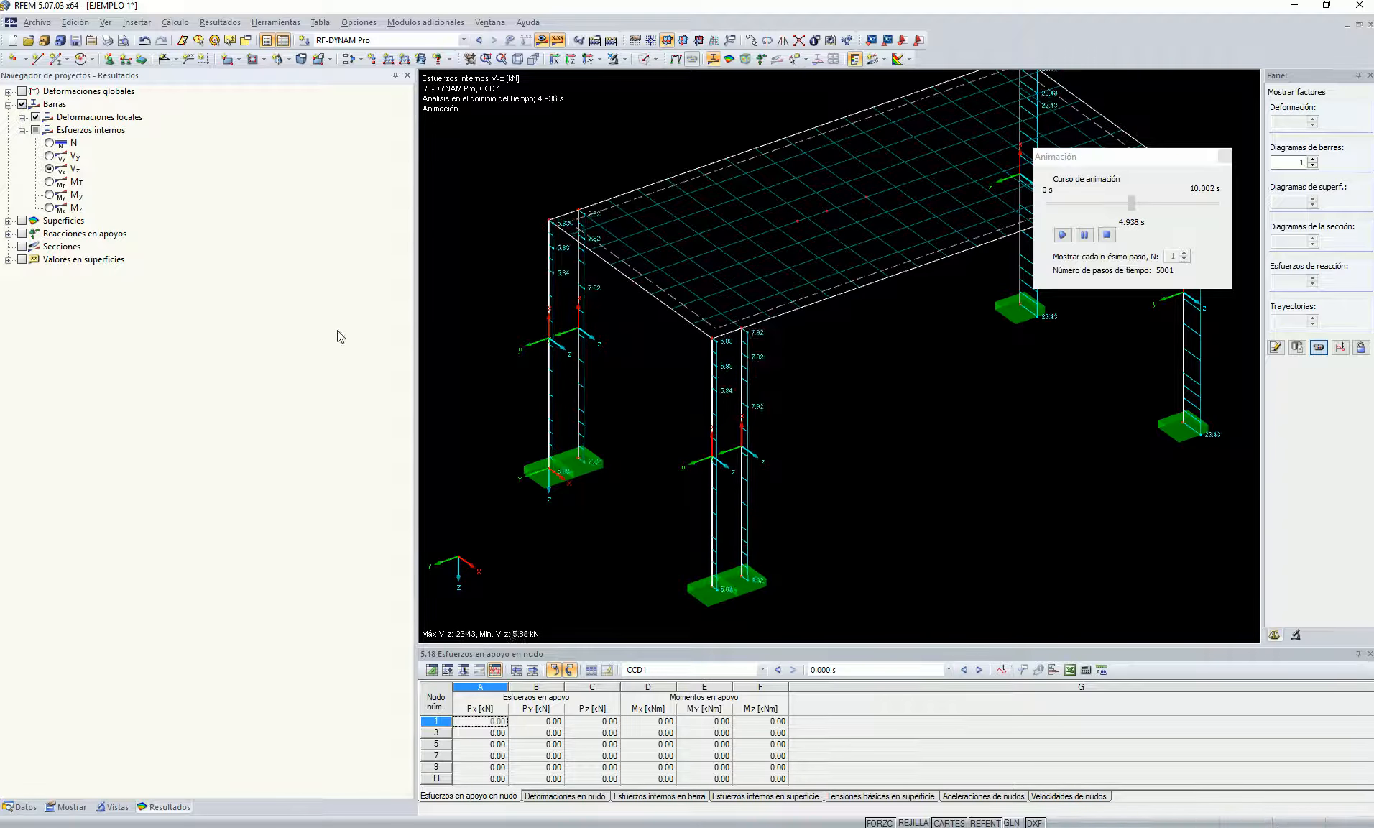
# Compare the columns' animated Vy and Vz shear force diagrams, pause the animation and close it.
pyautogui.click(50, 157)
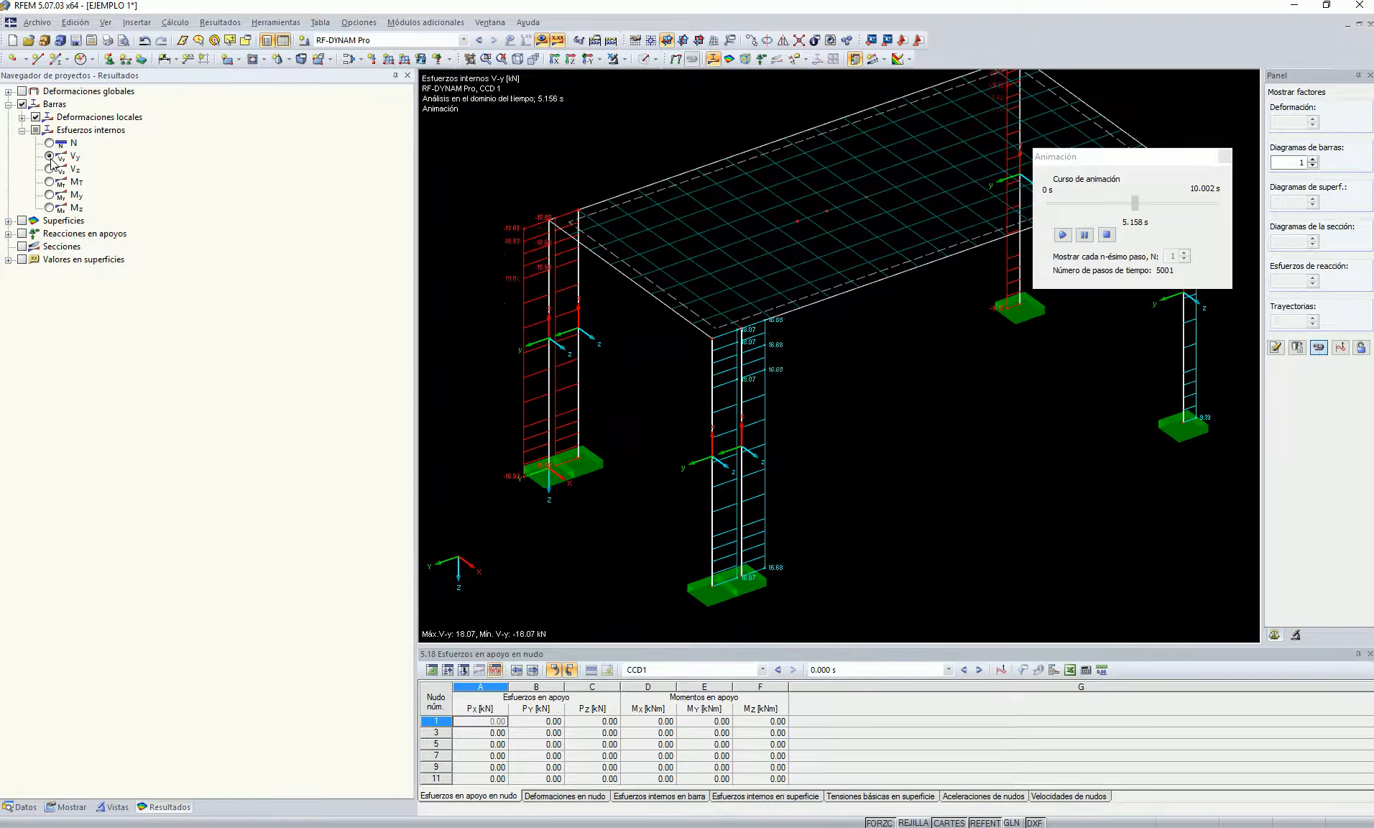
pyautogui.click(83, 167)
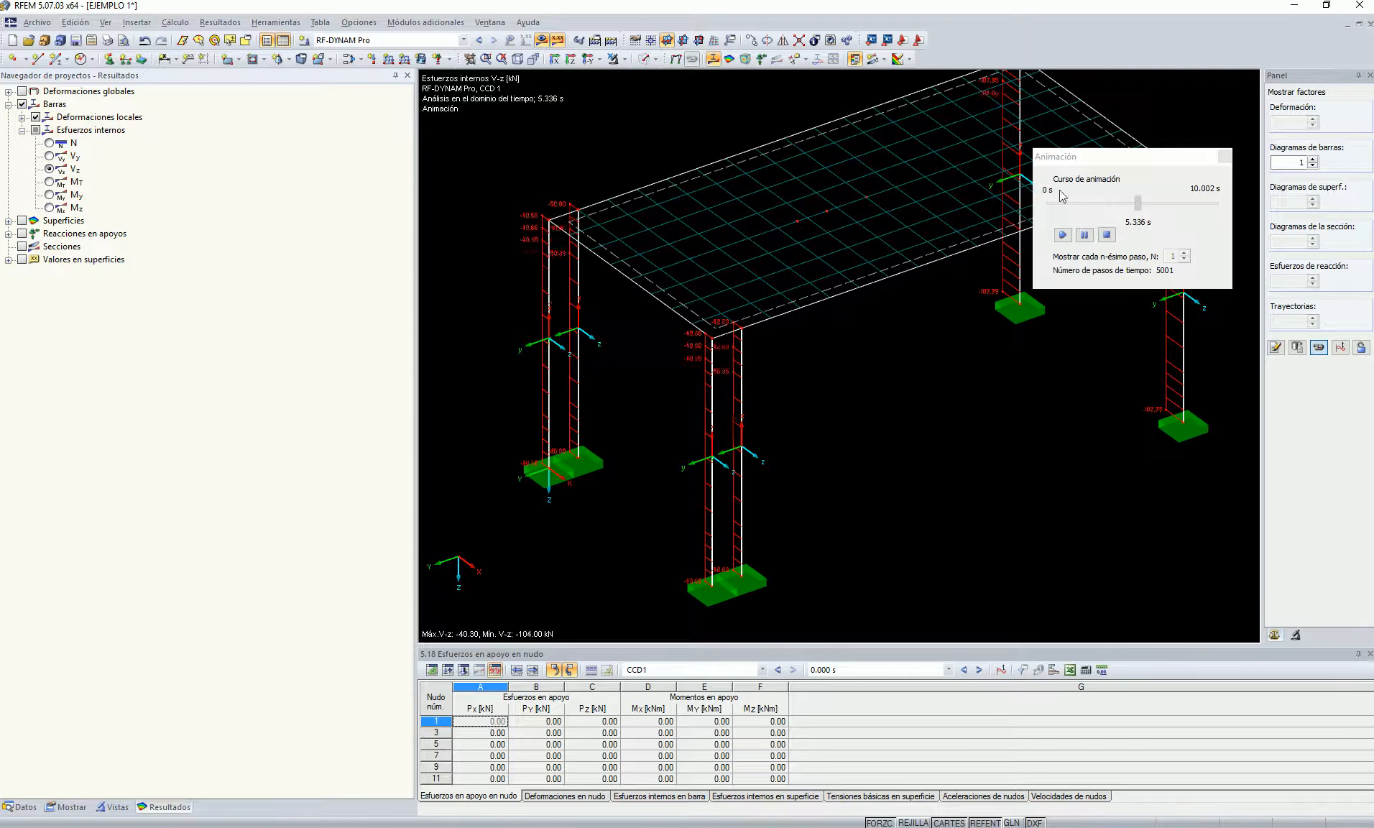
pyautogui.click(1085, 235)
pyautogui.keyDown('ctrl'); pyautogui.moveTo(1005, 458); pyautogui.dragTo(901, 383, button='middle'); pyautogui.keyUp('ctrl')
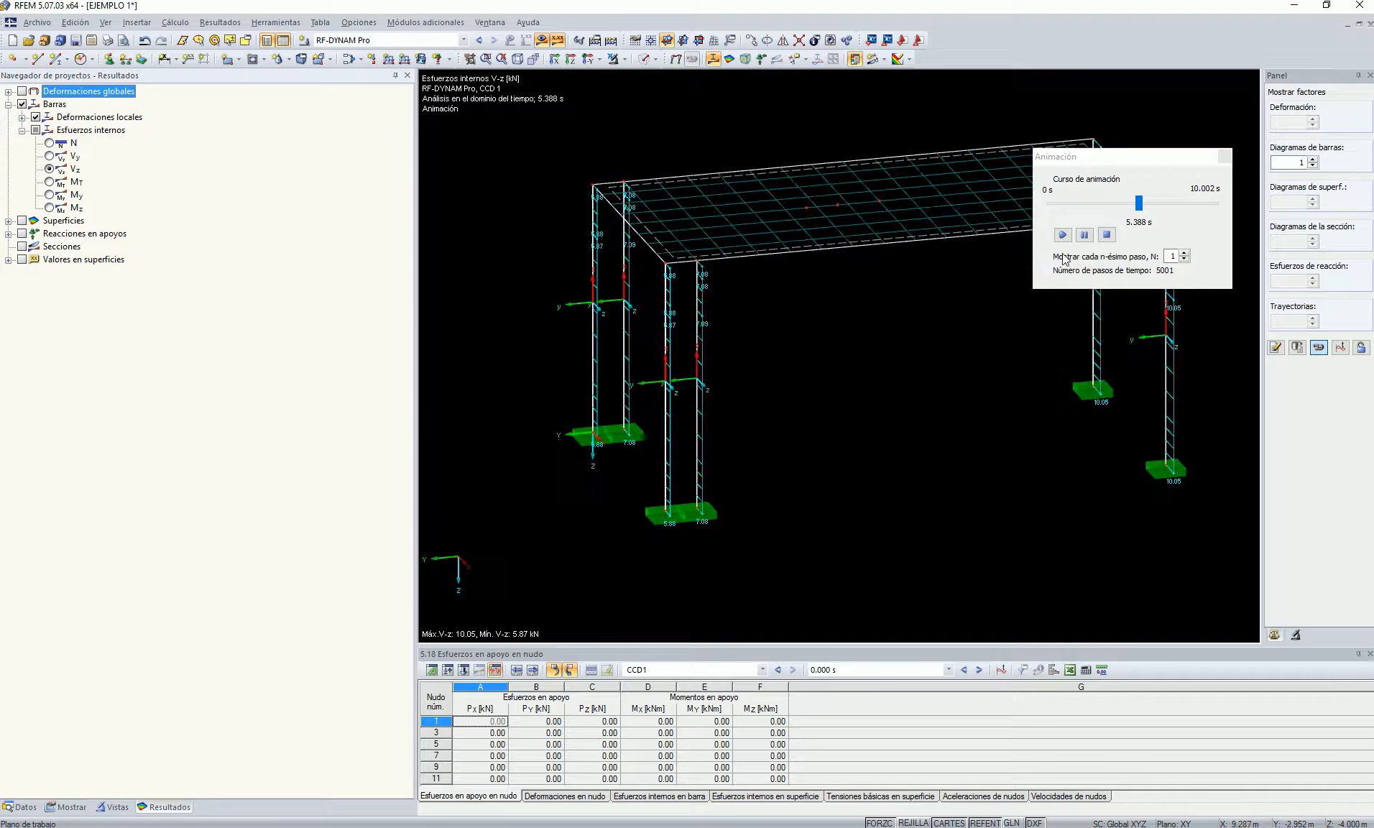
pyautogui.click(1225, 157)
# Move the two intermediate columns to midspan at Y = -4.000 m with the grid shown, accepting deletion of all results.
pyautogui.click(22, 805)
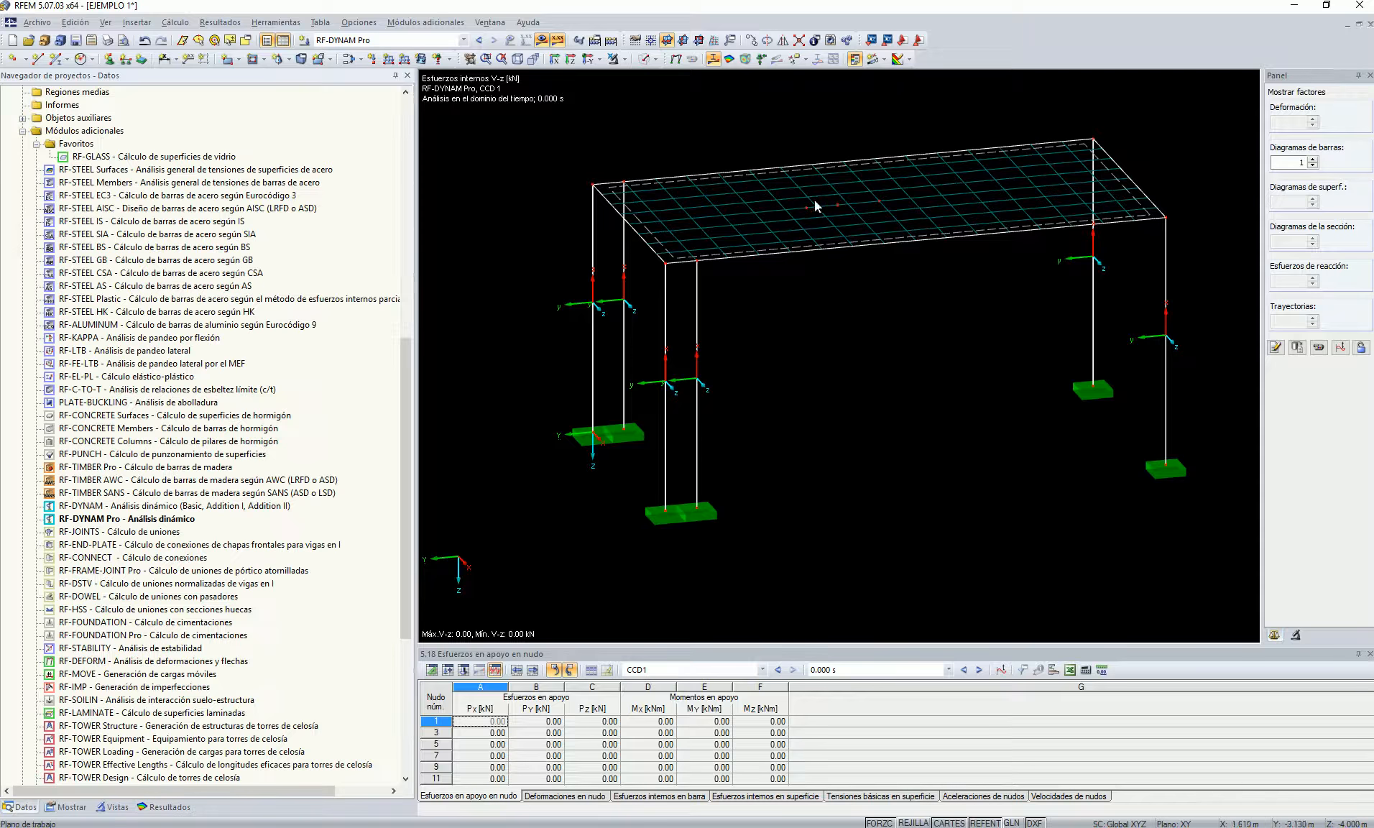
pyautogui.keyDown('ctrl'); pyautogui.moveTo(863, 365); pyautogui.dragTo(793, 456, button='middle'); pyautogui.keyUp('ctrl')
pyautogui.scroll(-4, 870, 388)
pyautogui.scroll(6, 870, 458)
pyautogui.scroll(-4, 857, 427)
pyautogui.click(905, 823)
pyautogui.keyDown('ctrl'); pyautogui.moveTo(890, 519); pyautogui.dragTo(881, 452, button='middle'); pyautogui.keyUp('ctrl')
pyautogui.keyDown('ctrl'); pyautogui.moveTo(711, 537); pyautogui.dragTo(705, 252, button='middle'); pyautogui.keyUp('ctrl')
pyautogui.moveTo(662, 260); pyautogui.dragTo(844, 231)
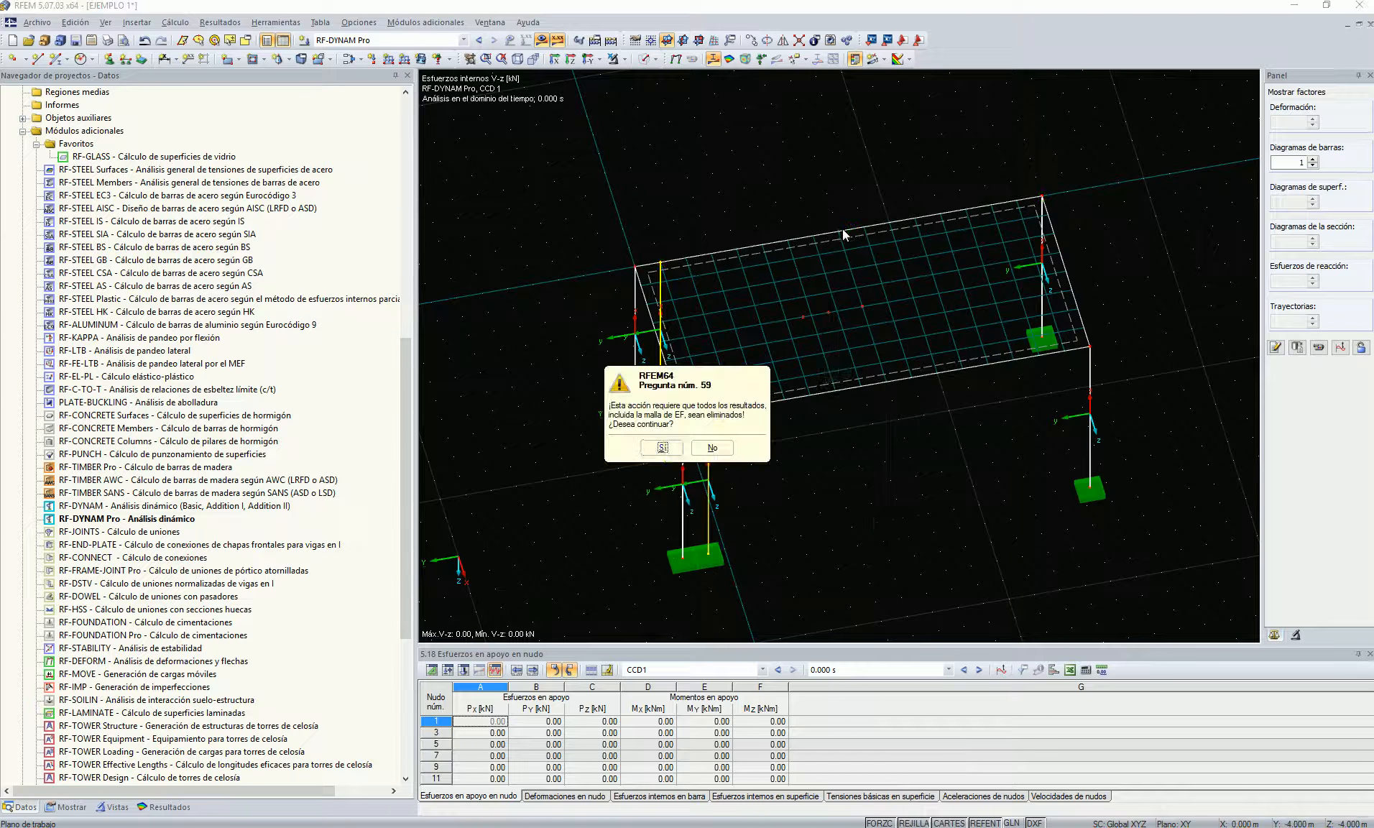
pyautogui.click(661, 449)
# Recalculate the RF-DYNAM Pro dynamic analysis for the symmetric six-column layout.
pyautogui.keyDown('ctrl'); pyautogui.moveTo(920, 448); pyautogui.dragTo(994, 365, button='middle'); pyautogui.keyUp('ctrl')
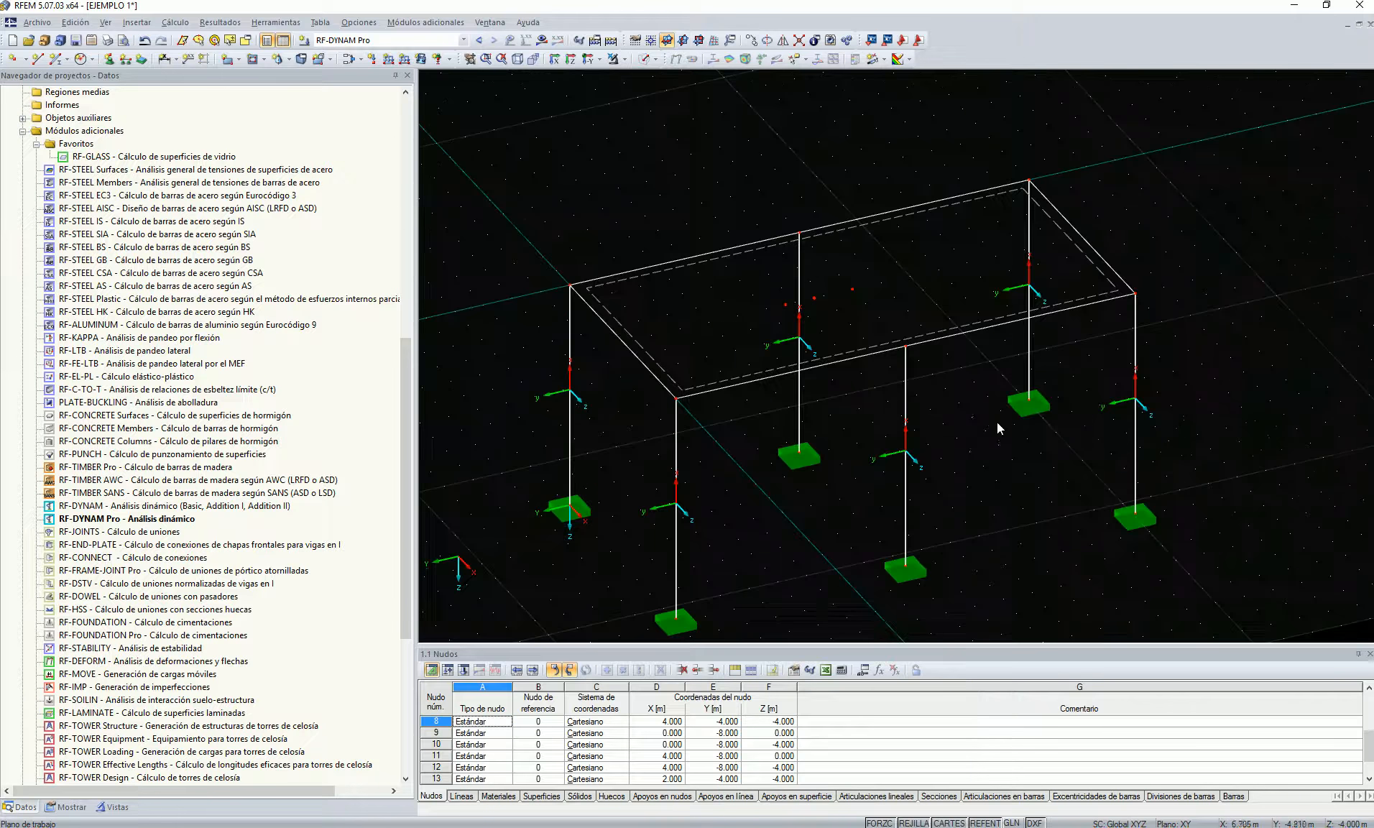
pyautogui.scroll(1, 996, 426)
pyautogui.scroll(-2, 1019, 464)
pyautogui.keyDown('ctrl'); pyautogui.moveTo(1019, 464); pyautogui.dragTo(960, 460, button='middle'); pyautogui.keyUp('ctrl')
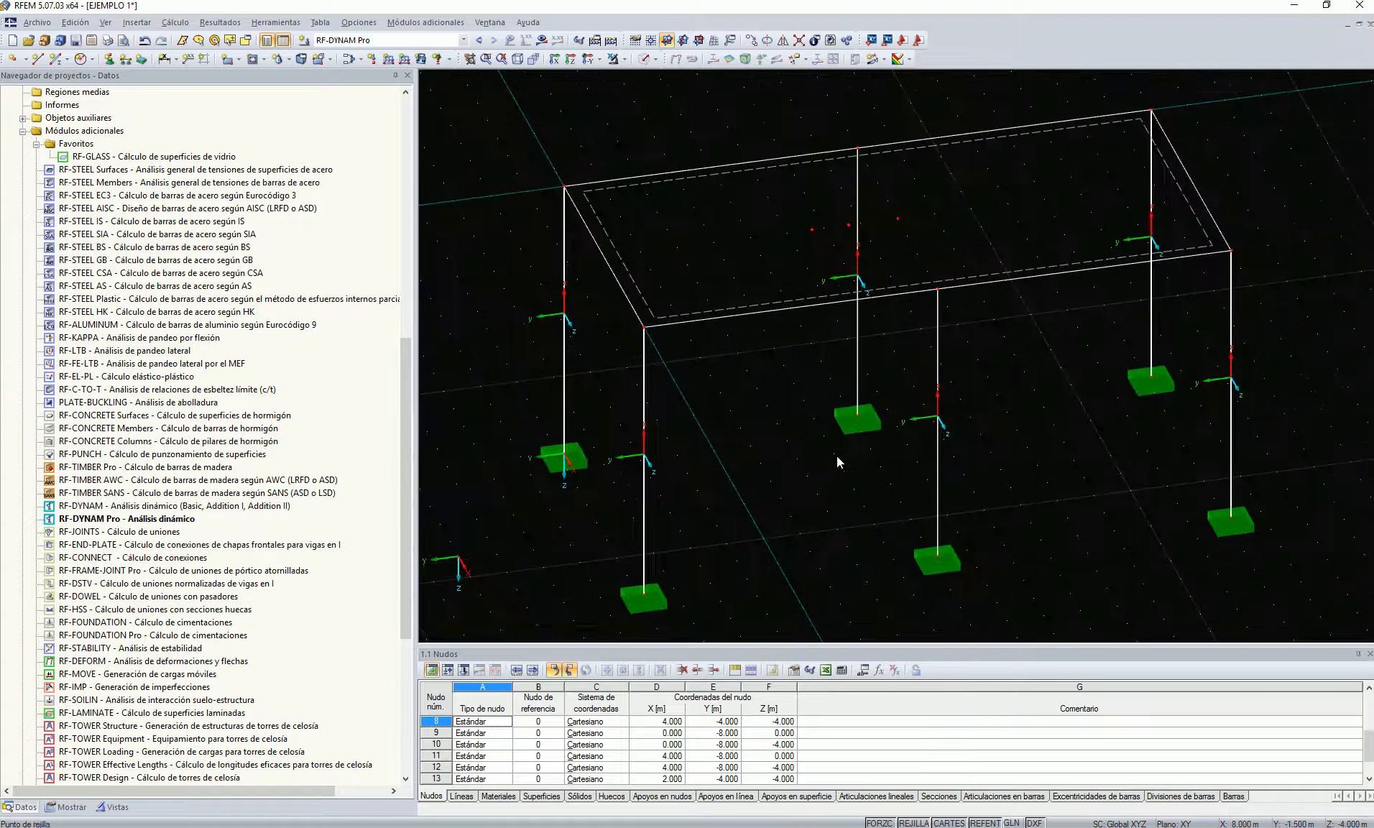
pyautogui.click(542, 41)
pyautogui.click(662, 442)
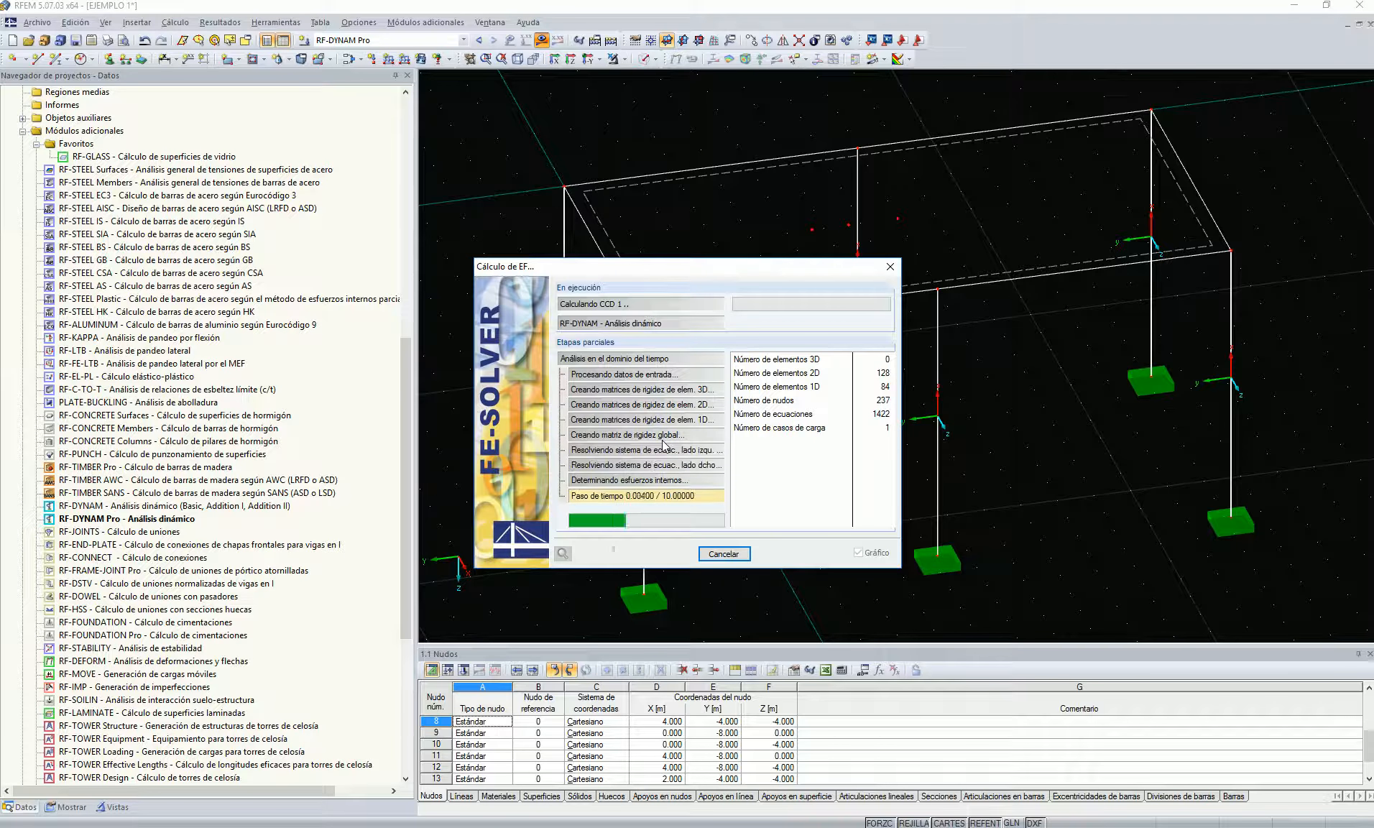
# Switch to Snagit Editor and underline the results 0'667 and 1'167 in the handwritten notes.
pyautogui.hotkey('alt', 'Tab')
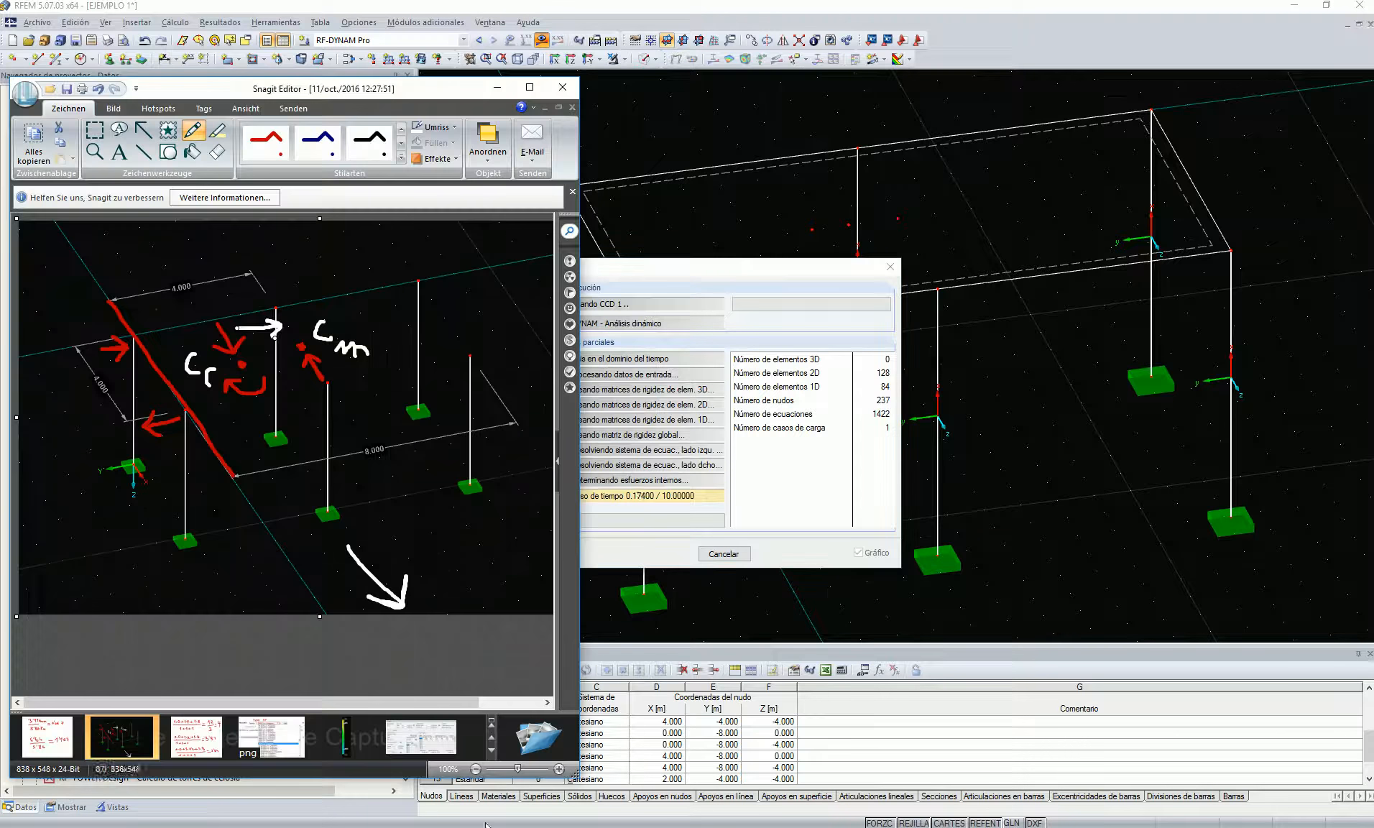
pyautogui.click(184, 728)
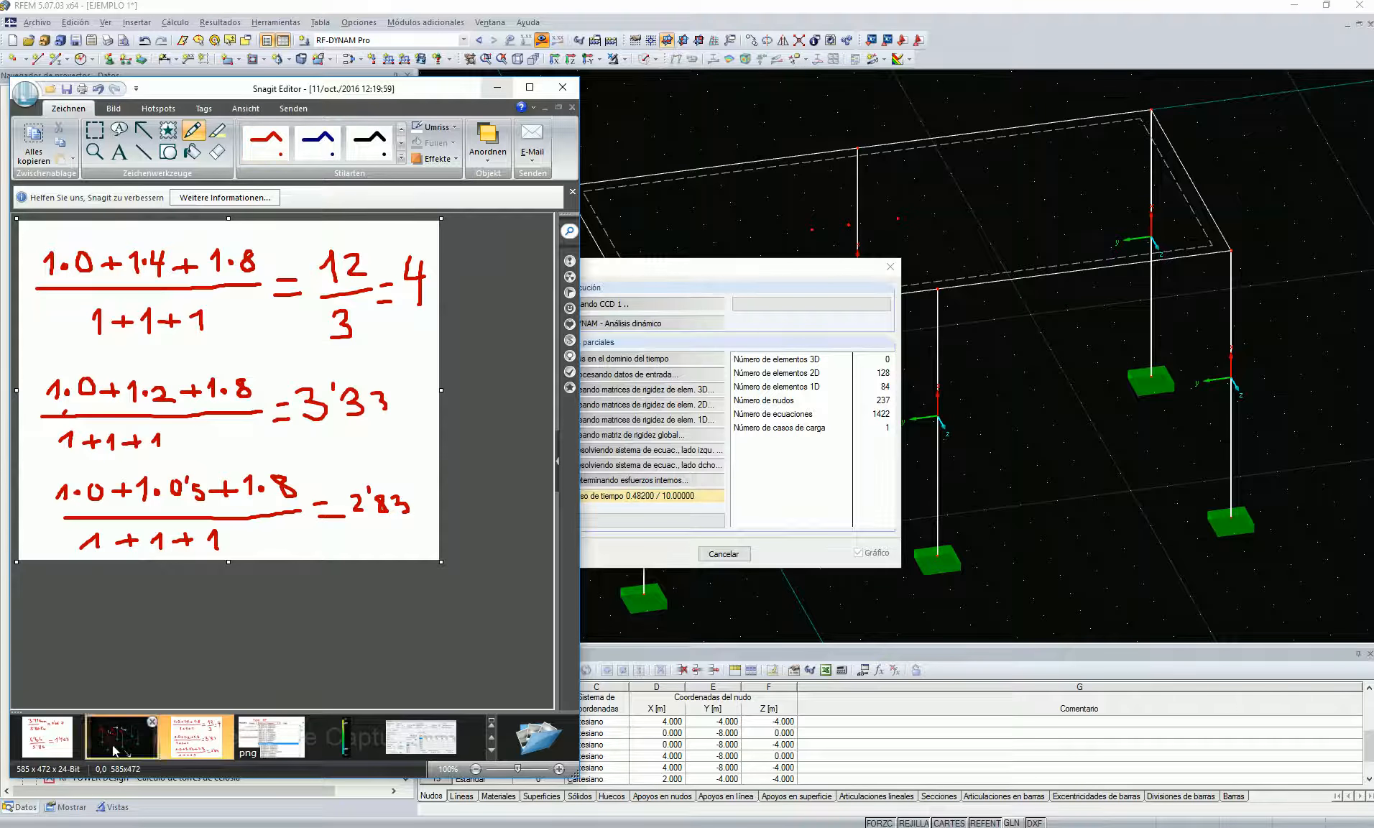
pyautogui.click(49, 737)
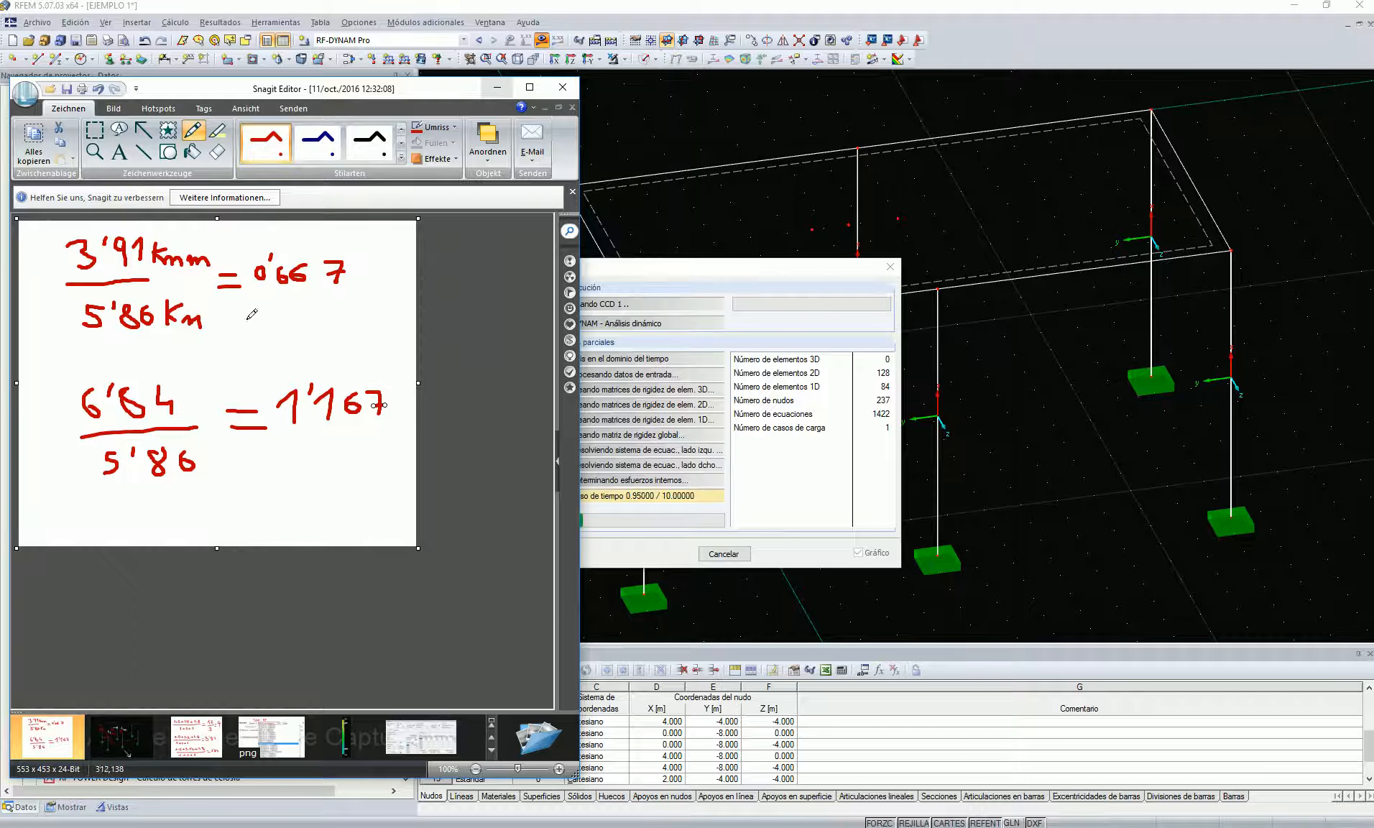
pyautogui.moveTo(271, 308); pyautogui.dragTo(334, 308)
pyautogui.moveTo(295, 442); pyautogui.dragTo(385, 442)
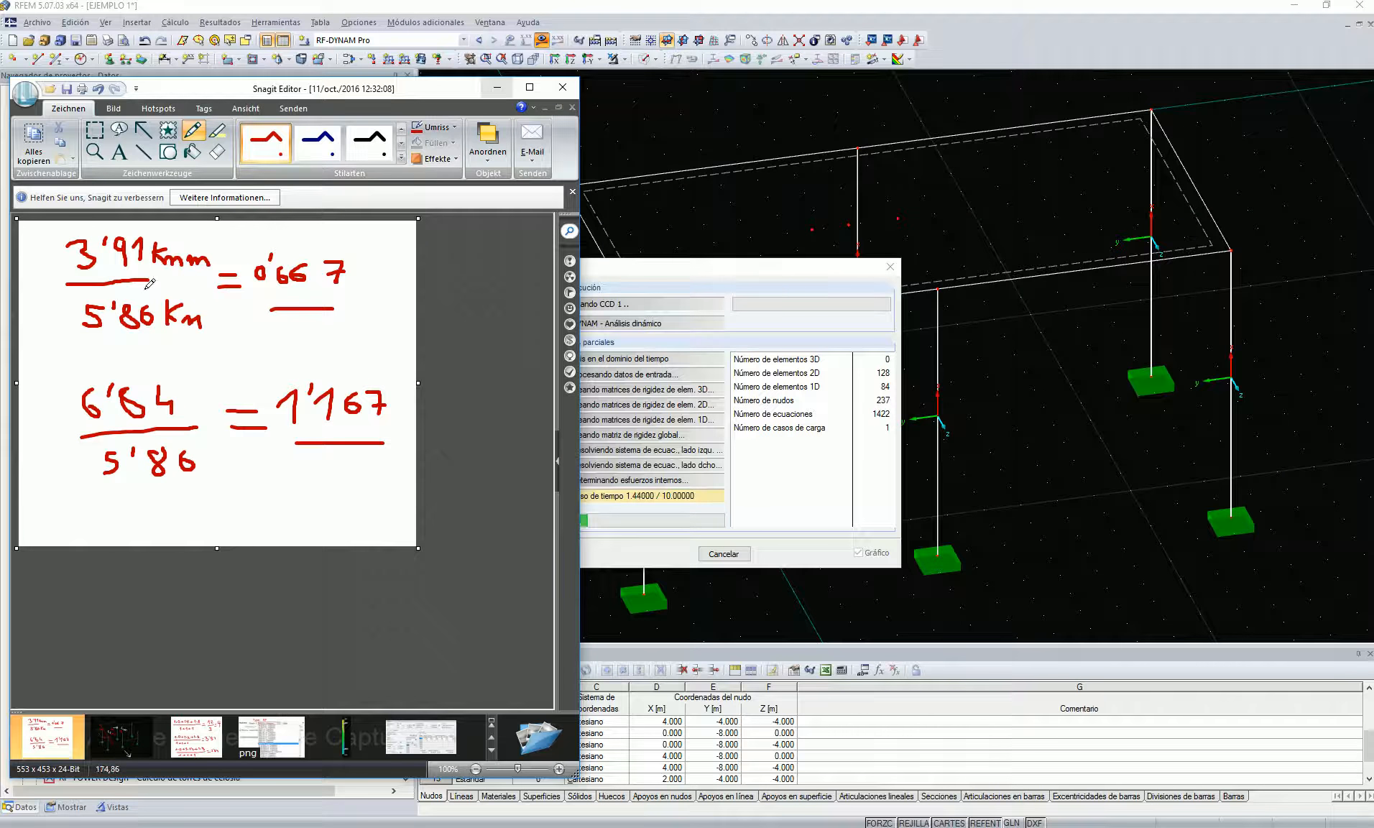
pyautogui.click(496, 88)
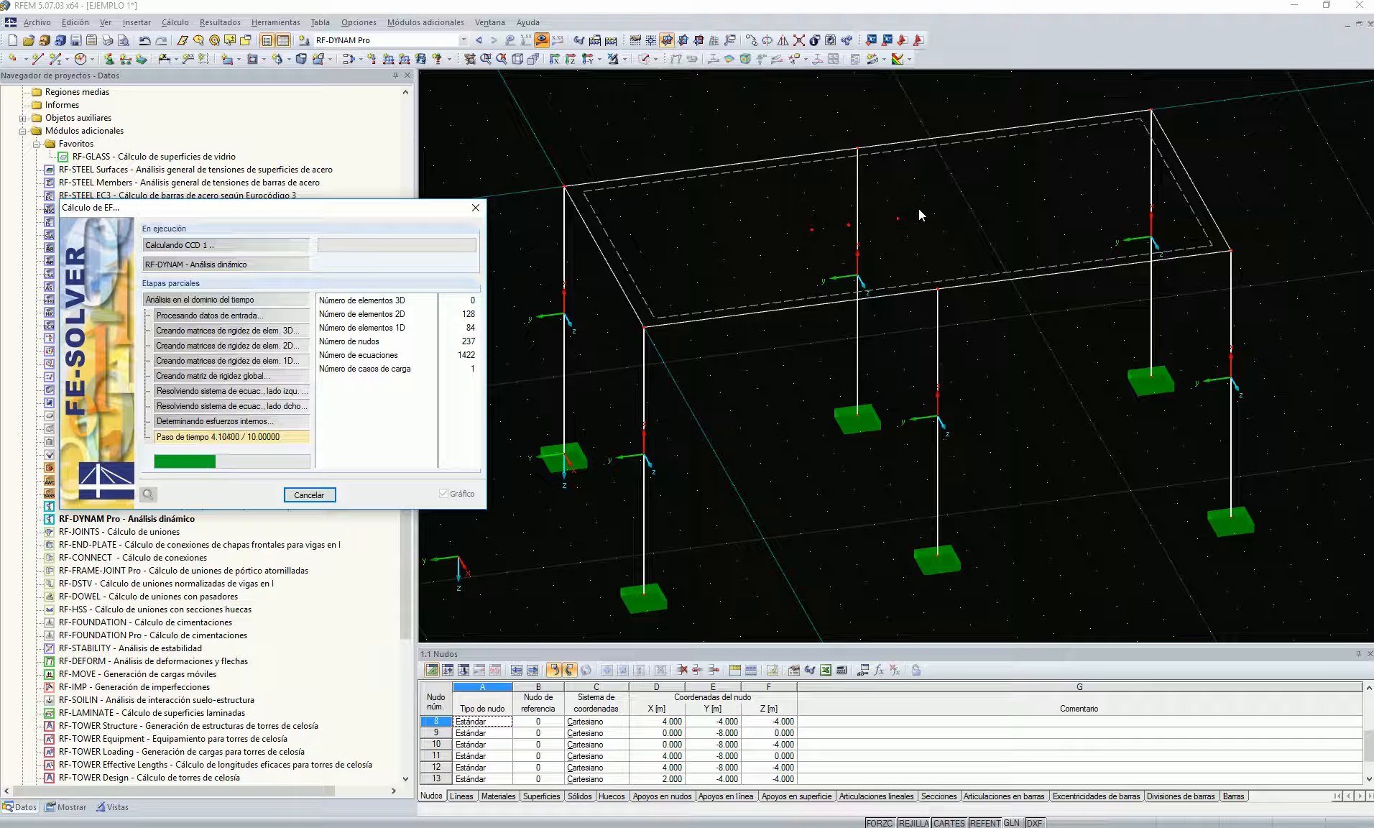
# Review the handwritten calculations and the annotated Cr and Cm sketch in Snagit Editor while the calculation runs.
pyautogui.click(485, 827)
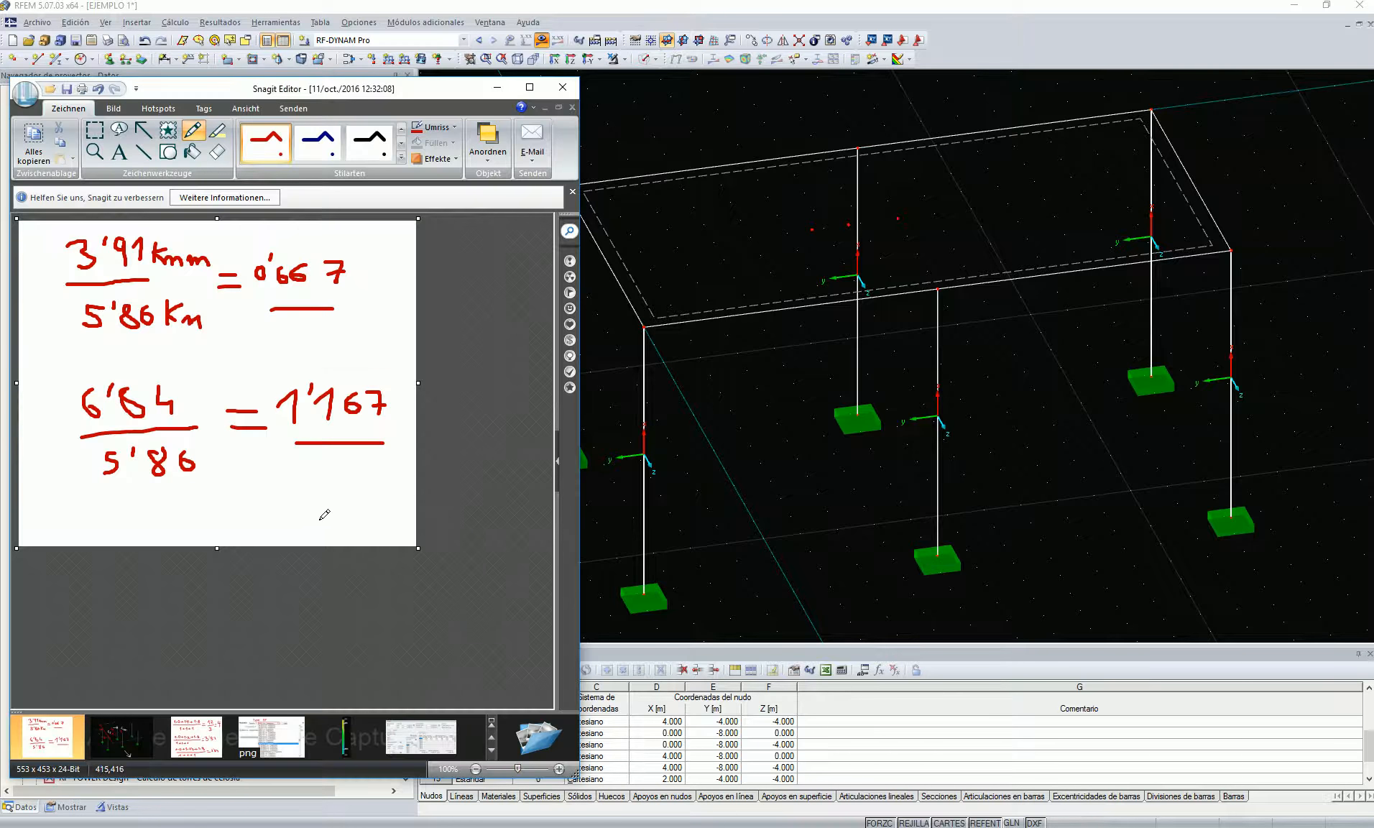
pyautogui.click(121, 735)
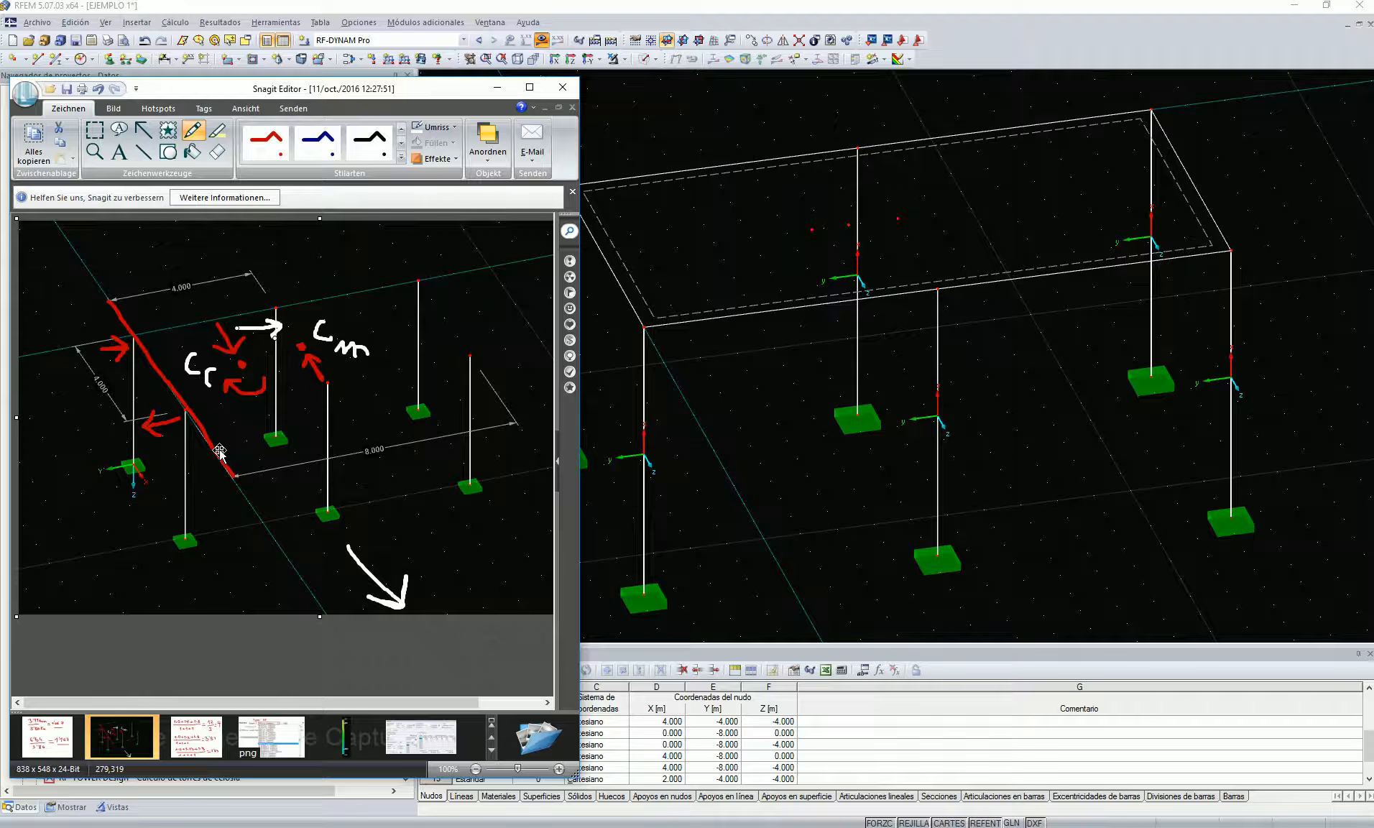
pyautogui.click(187, 751)
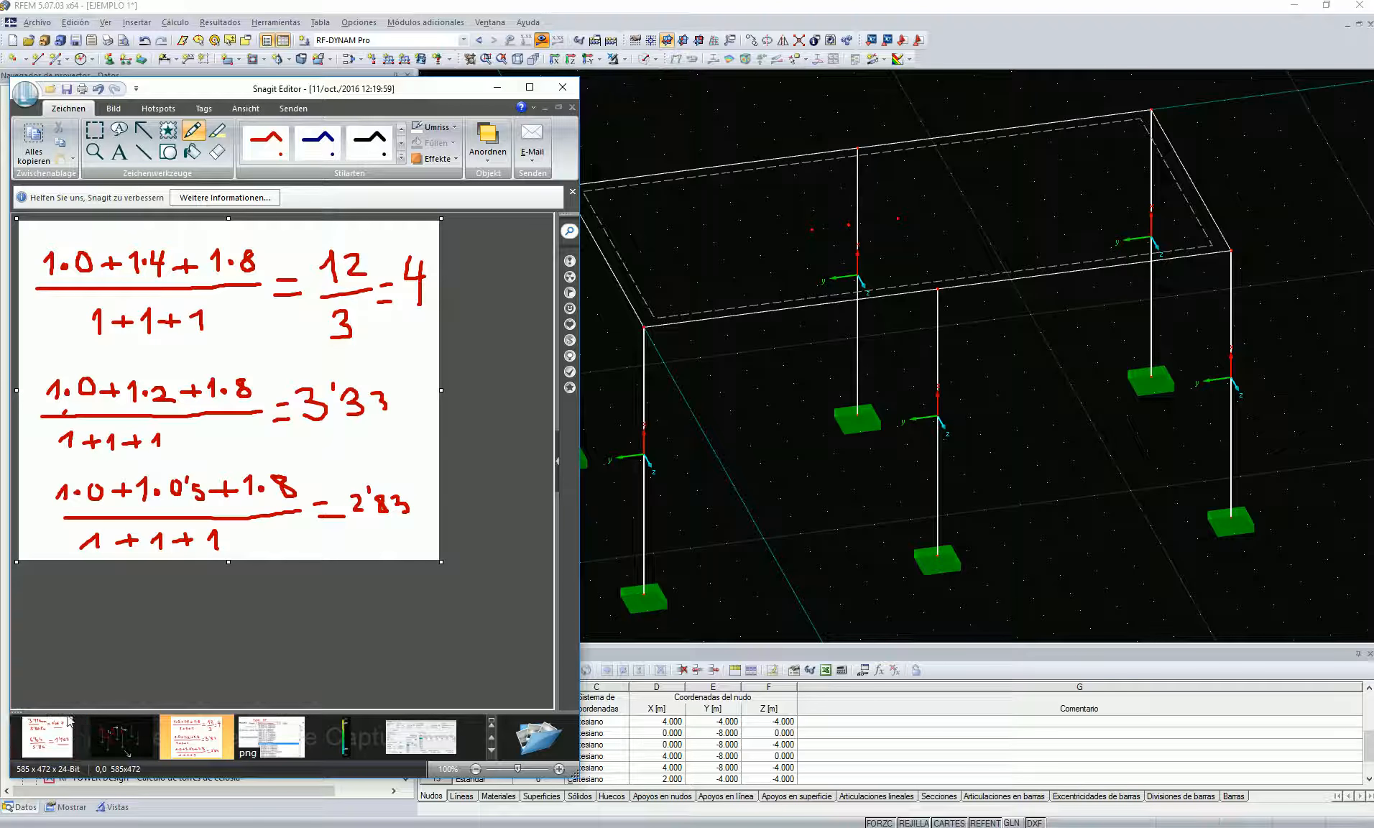
pyautogui.click(85, 733)
pyautogui.click(101, 742)
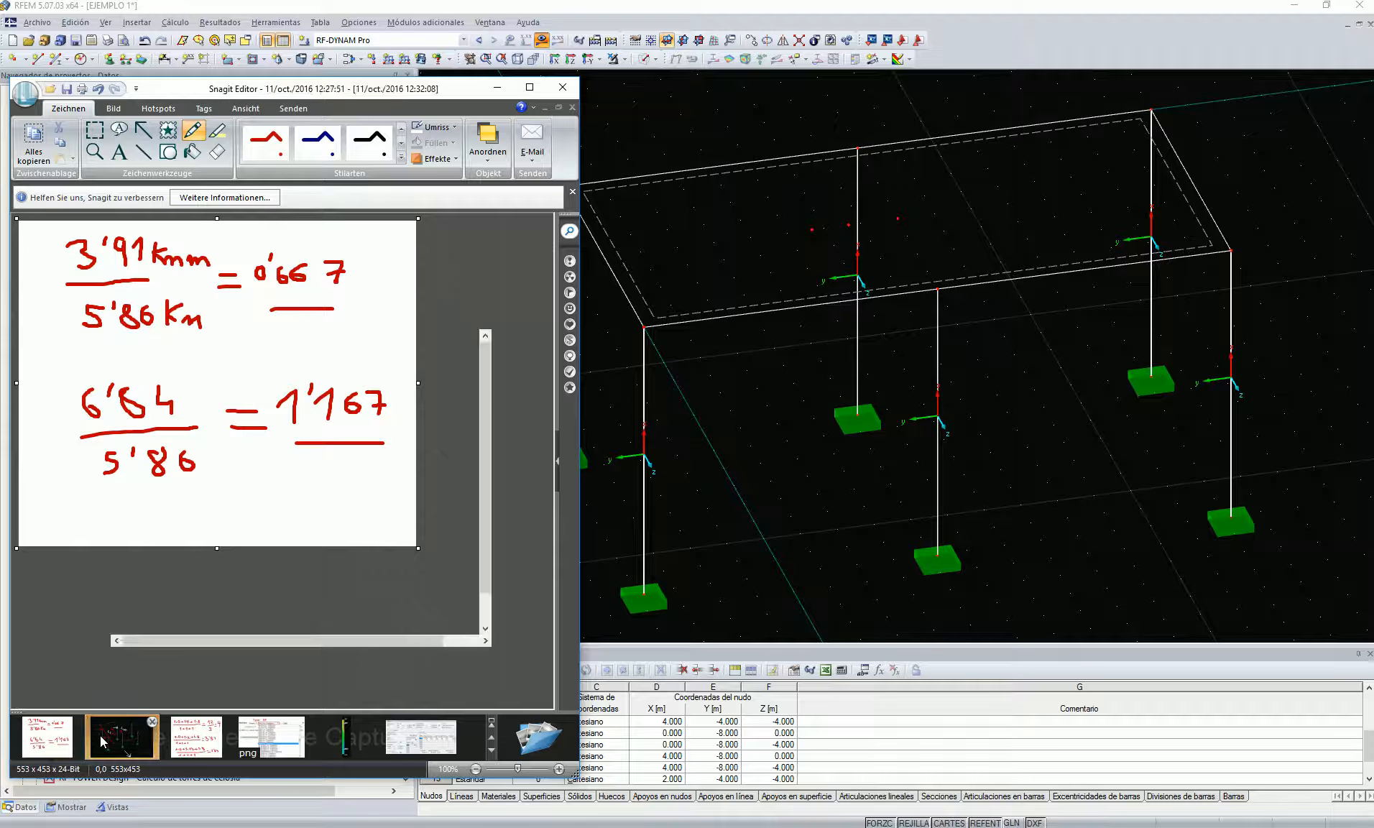
pyautogui.click(495, 89)
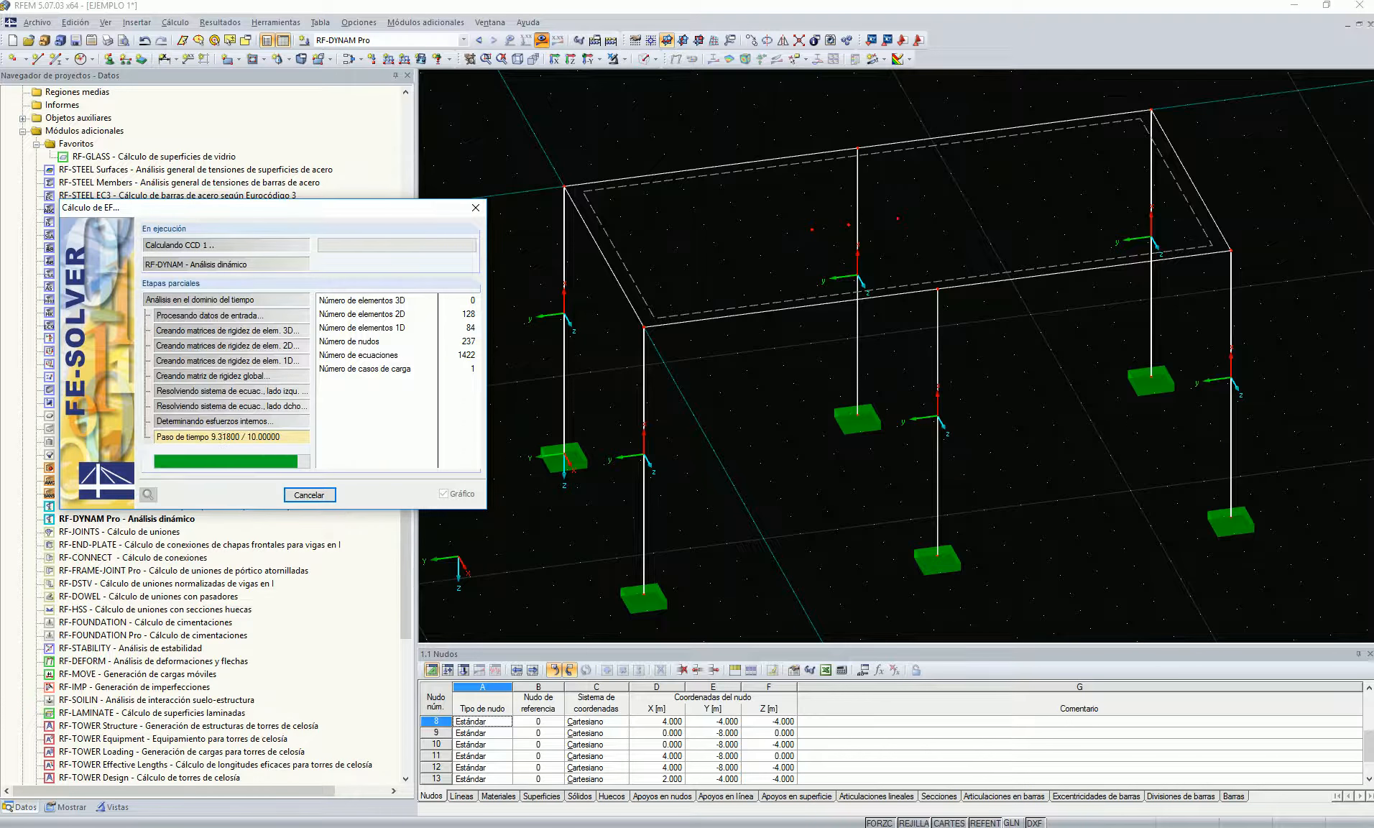
pyautogui.click(324, 826)
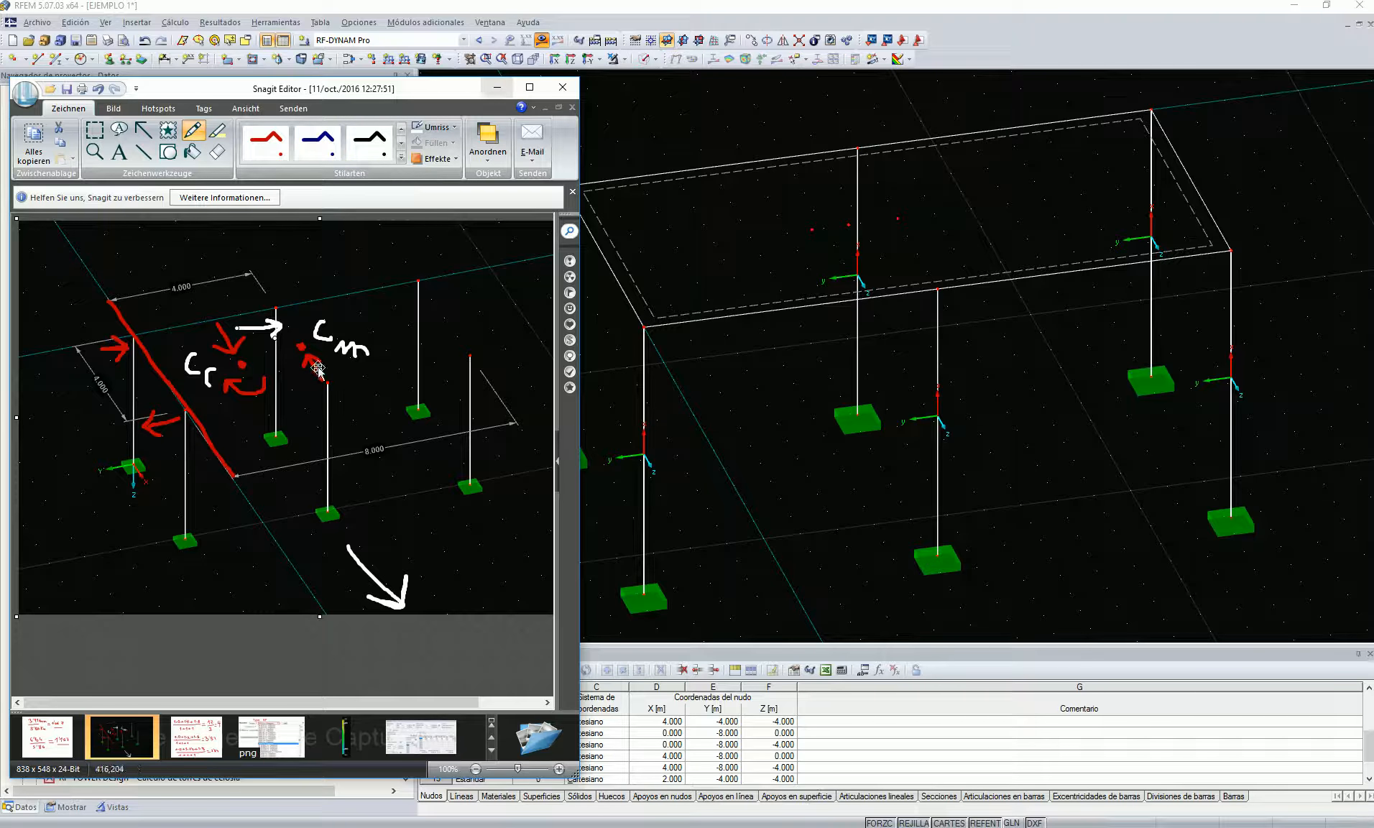
pyautogui.click(497, 87)
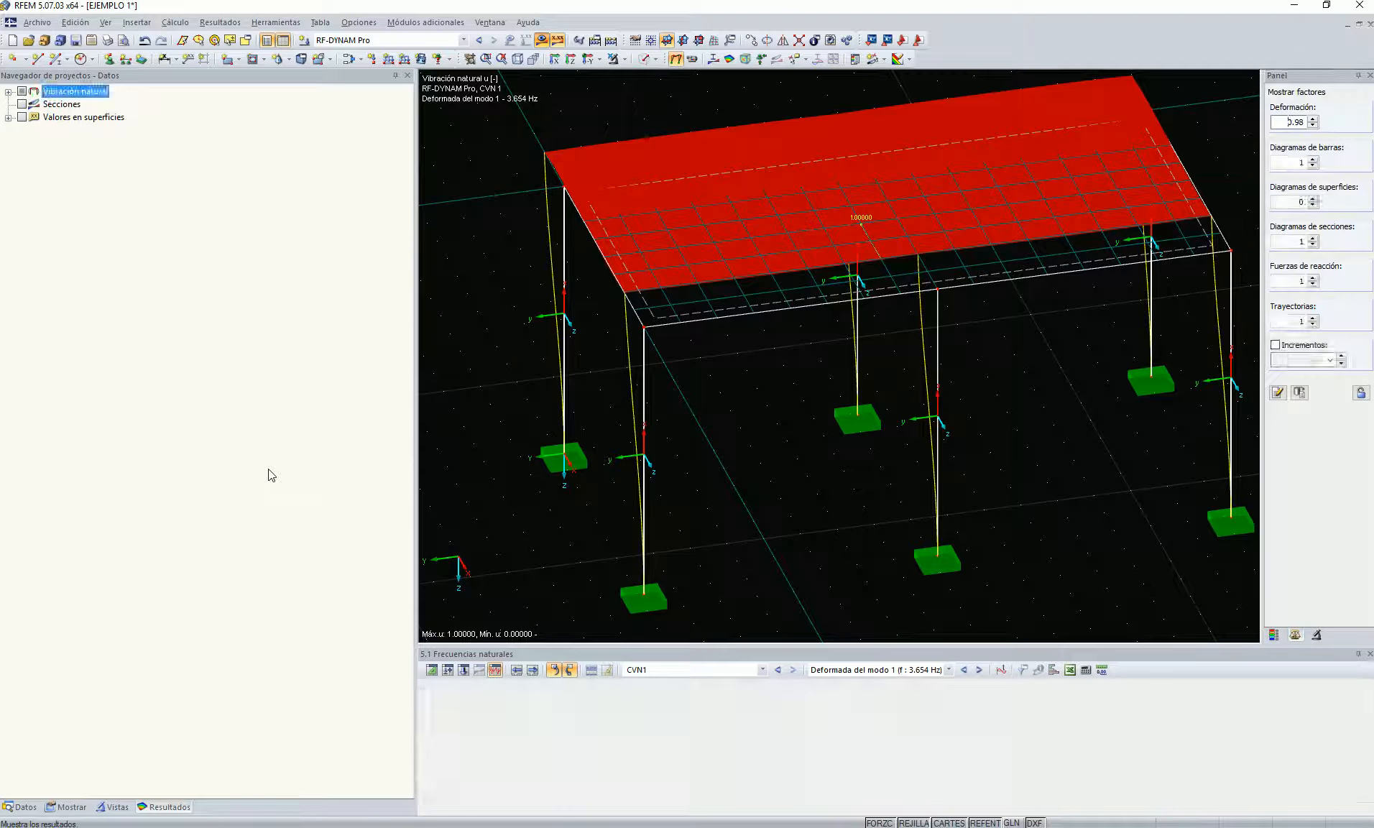
# Compare the shapes and natural periods of vibration modes 1 and 2 in the natural frequencies results.
pyautogui.scroll(-4, 752, 393)
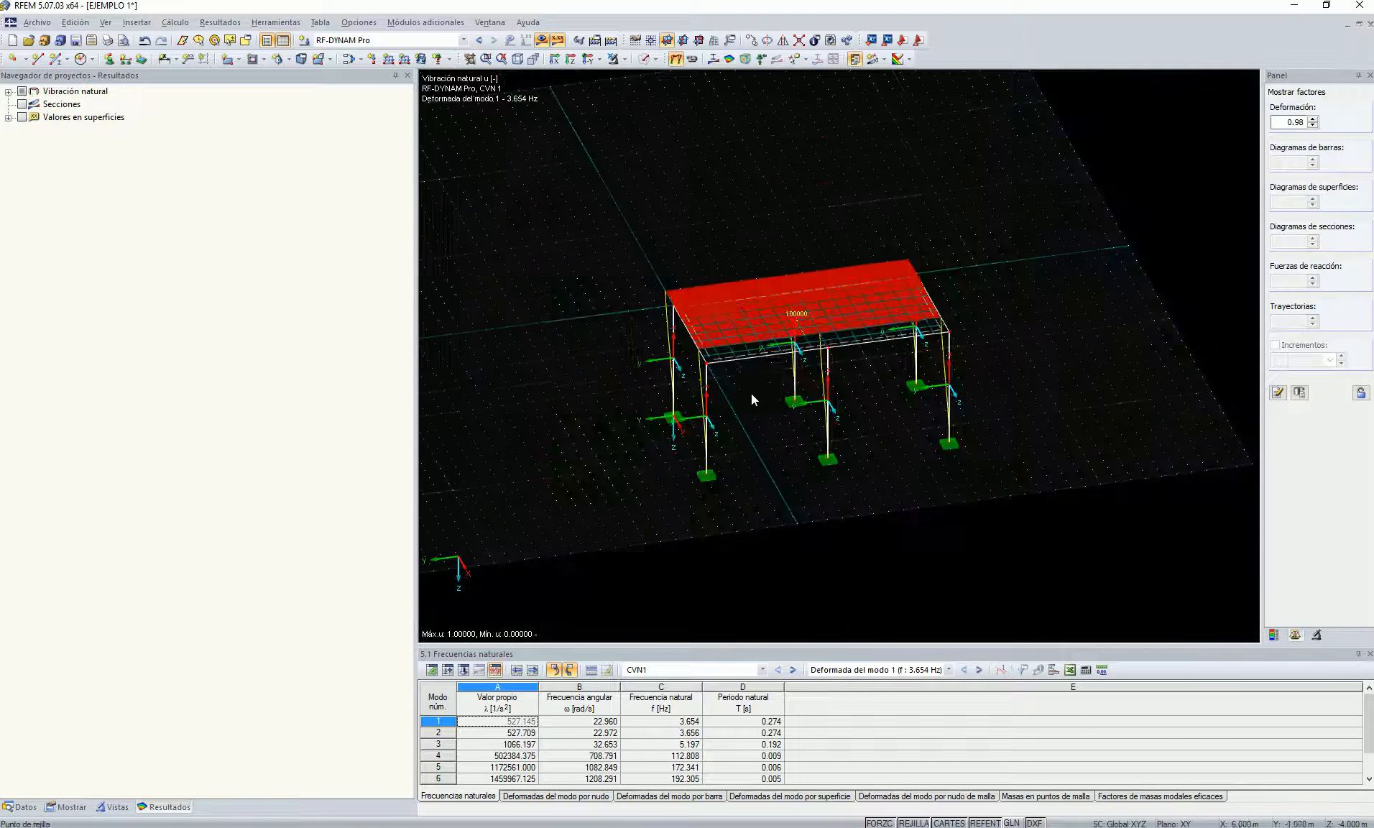
pyautogui.keyDown('ctrl'); pyautogui.moveTo(755, 409); pyautogui.dragTo(680, 454, button='middle'); pyautogui.keyUp('ctrl')
pyautogui.click(768, 733)
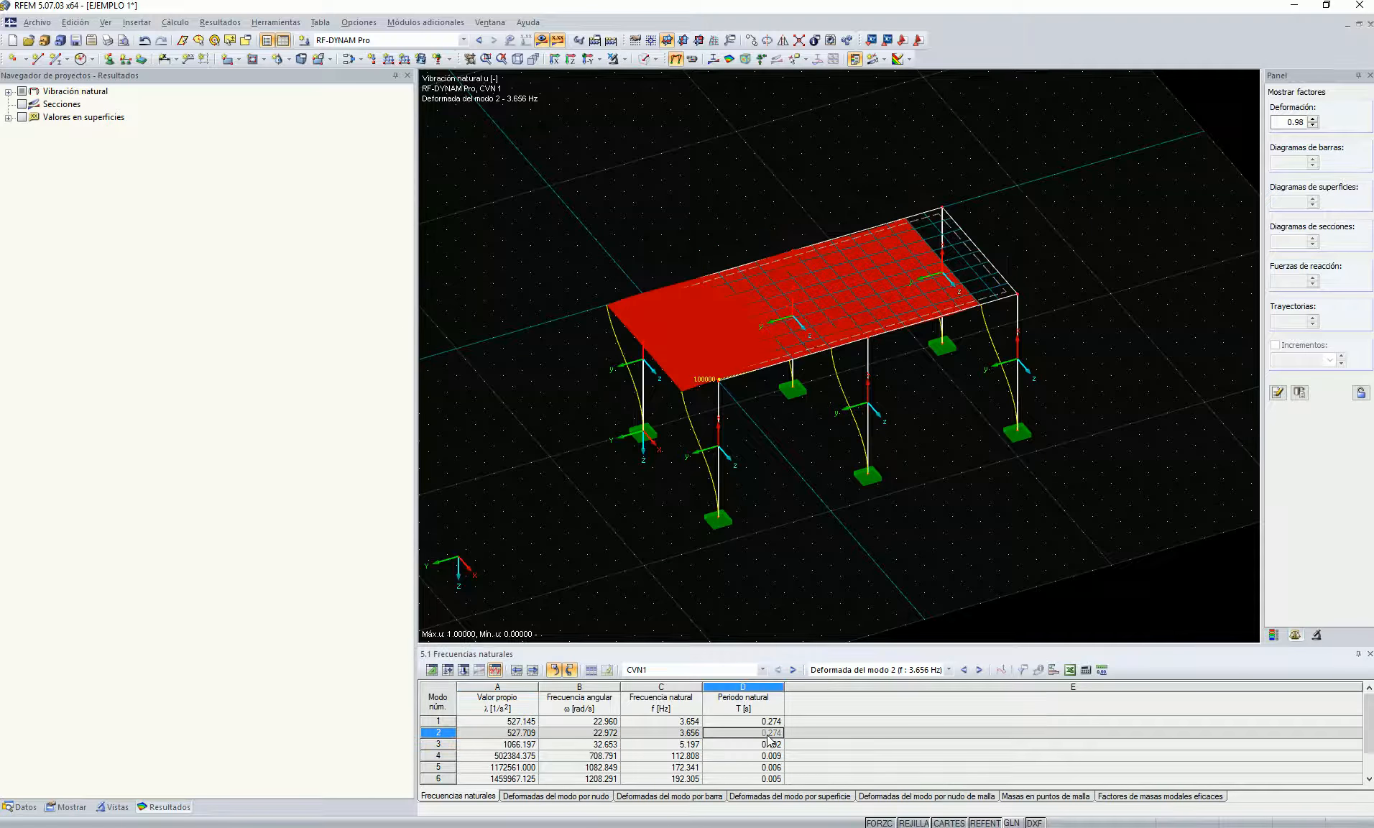
pyautogui.click(751, 723)
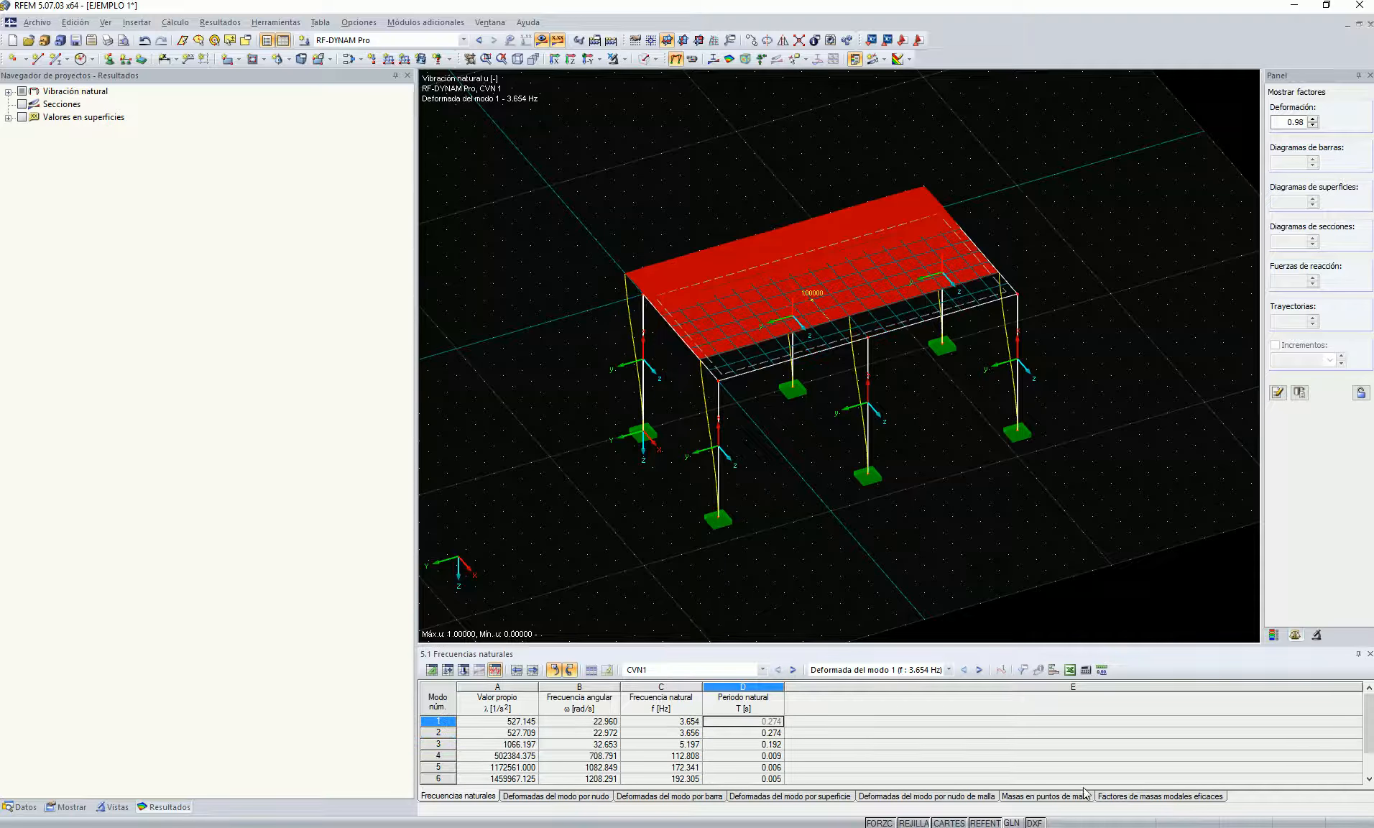
# Examine the effective modal mass factors of modes 1 and 2 against their mode shapes on the model.
pyautogui.click(1152, 797)
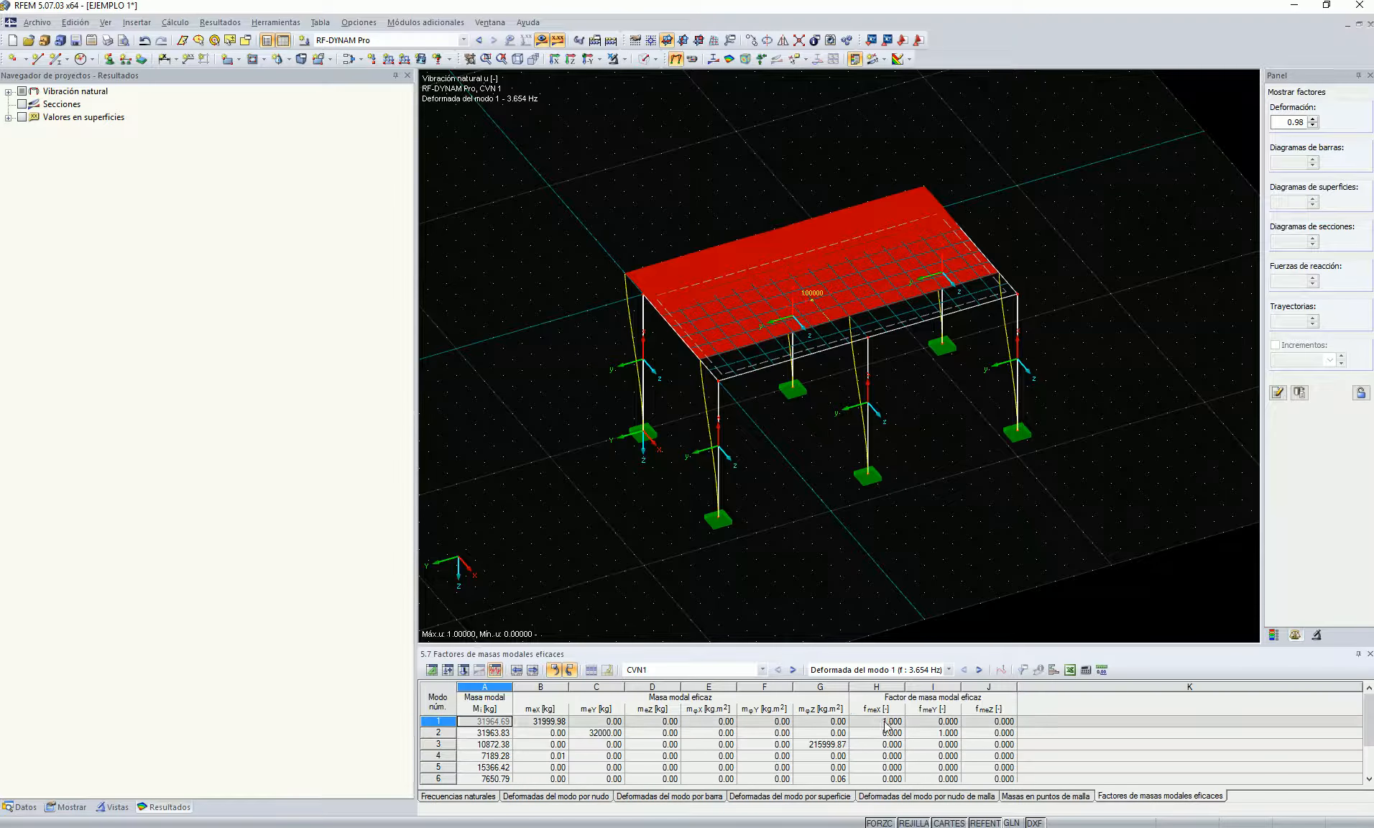
pyautogui.keyDown('ctrl'); pyautogui.moveTo(789, 496); pyautogui.dragTo(1013, 539, button='middle'); pyautogui.keyUp('ctrl')
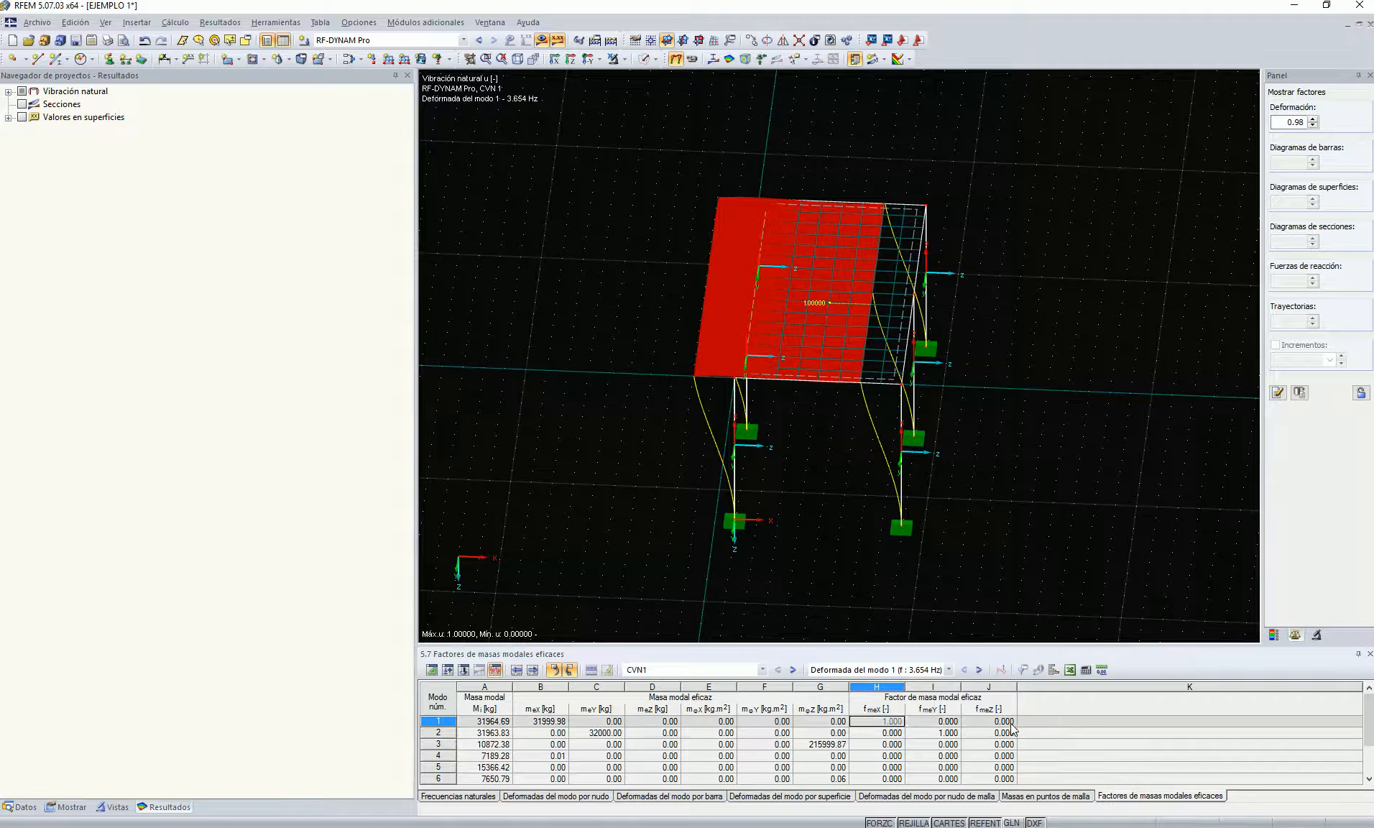
pyautogui.click(947, 734)
pyautogui.keyDown('ctrl'); pyautogui.moveTo(1107, 460); pyautogui.dragTo(801, 466, button='middle'); pyautogui.keyUp('ctrl')
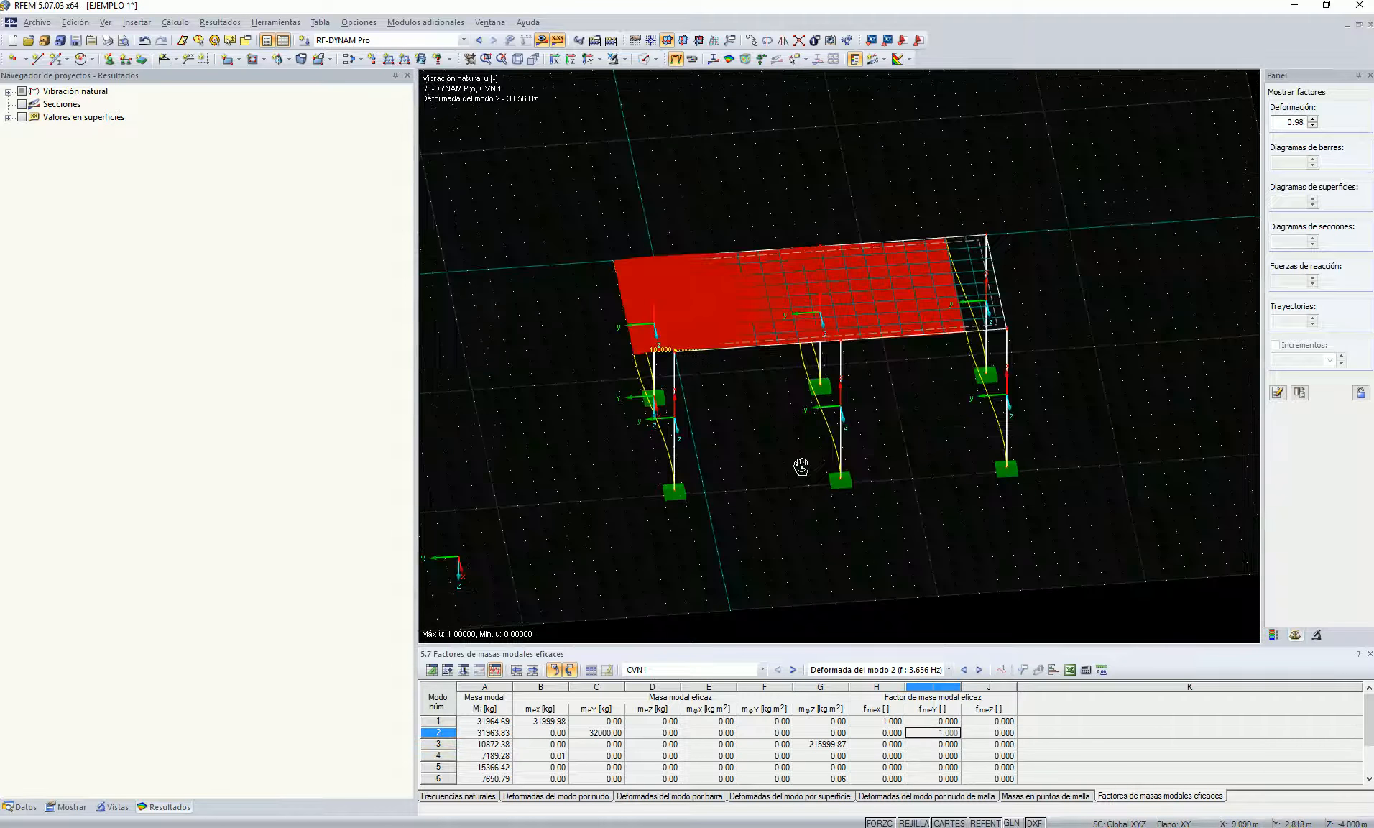
pyautogui.click(933, 720)
pyautogui.keyDown('ctrl'); pyautogui.moveTo(837, 476); pyautogui.dragTo(713, 477, button='middle'); pyautogui.keyUp('ctrl')
pyautogui.click(940, 733)
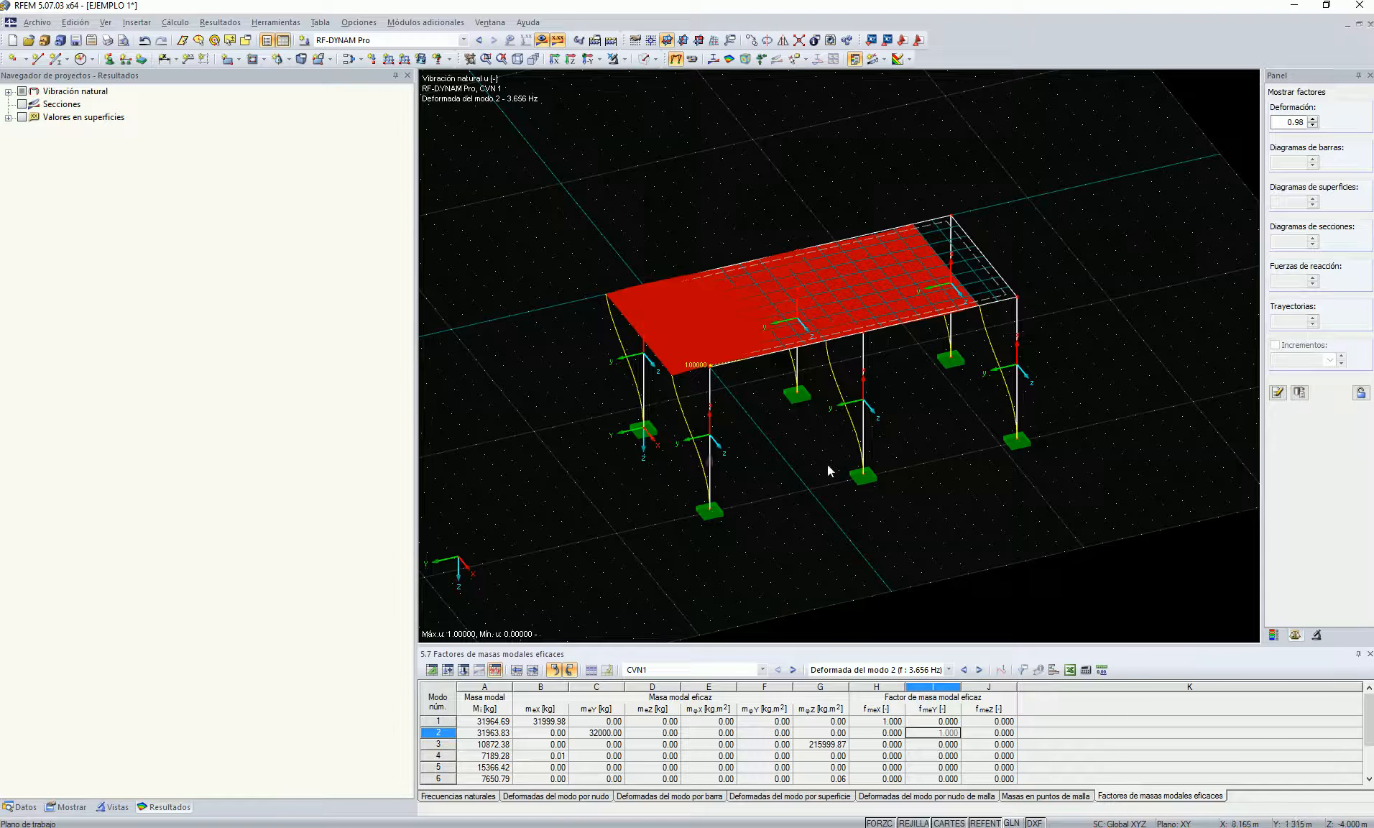
pyautogui.keyDown('ctrl'); pyautogui.moveTo(822, 442); pyautogui.dragTo(782, 383, button='middle'); pyautogui.keyUp('ctrl')
pyautogui.click(939, 722)
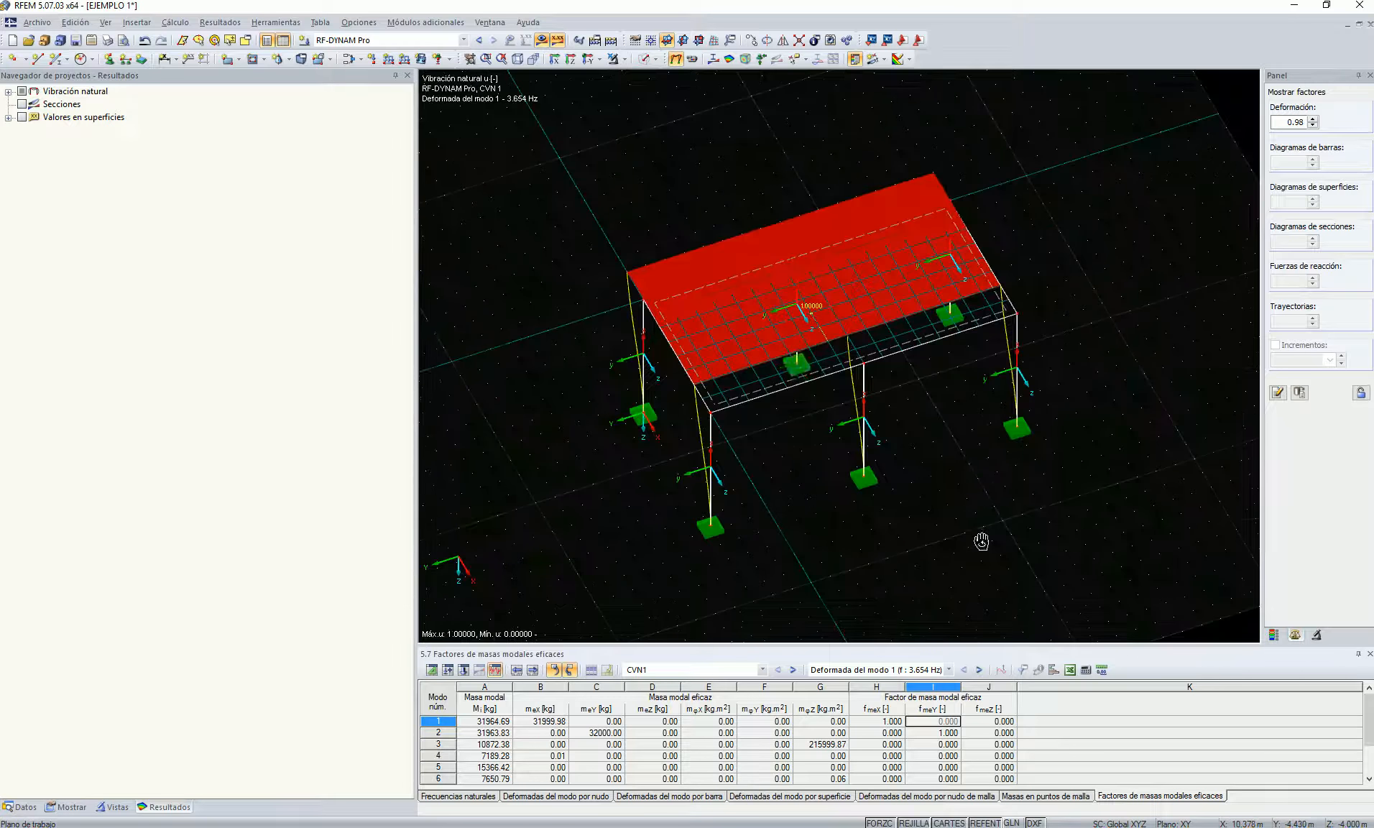
pyautogui.keyDown('ctrl'); pyautogui.moveTo(986, 542); pyautogui.dragTo(898, 551, button='middle'); pyautogui.keyUp('ctrl')
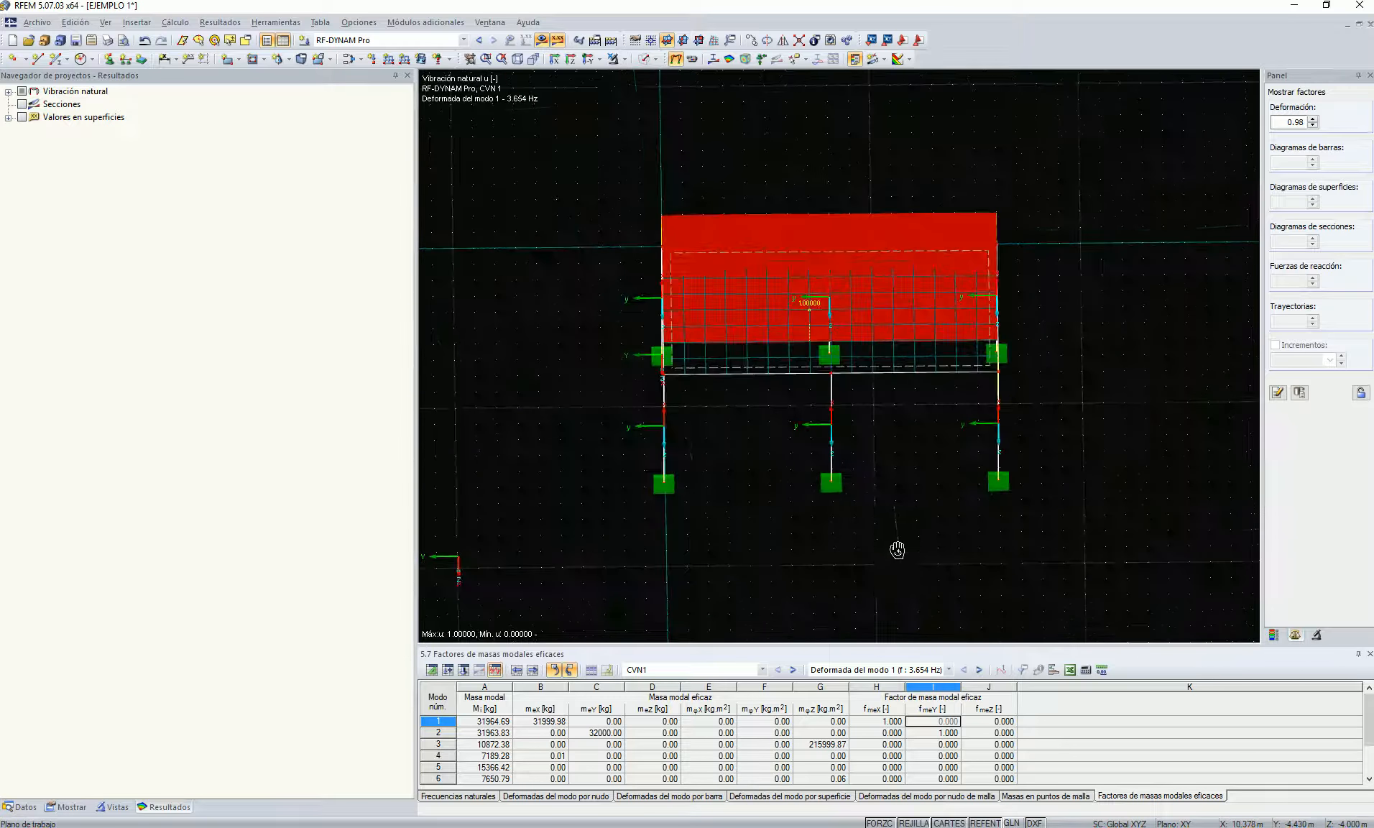
# Show the model in plan view without the grid and examine modes 1 and 2 for torsion.
pyautogui.click(914, 823)
pyautogui.click(581, 62)
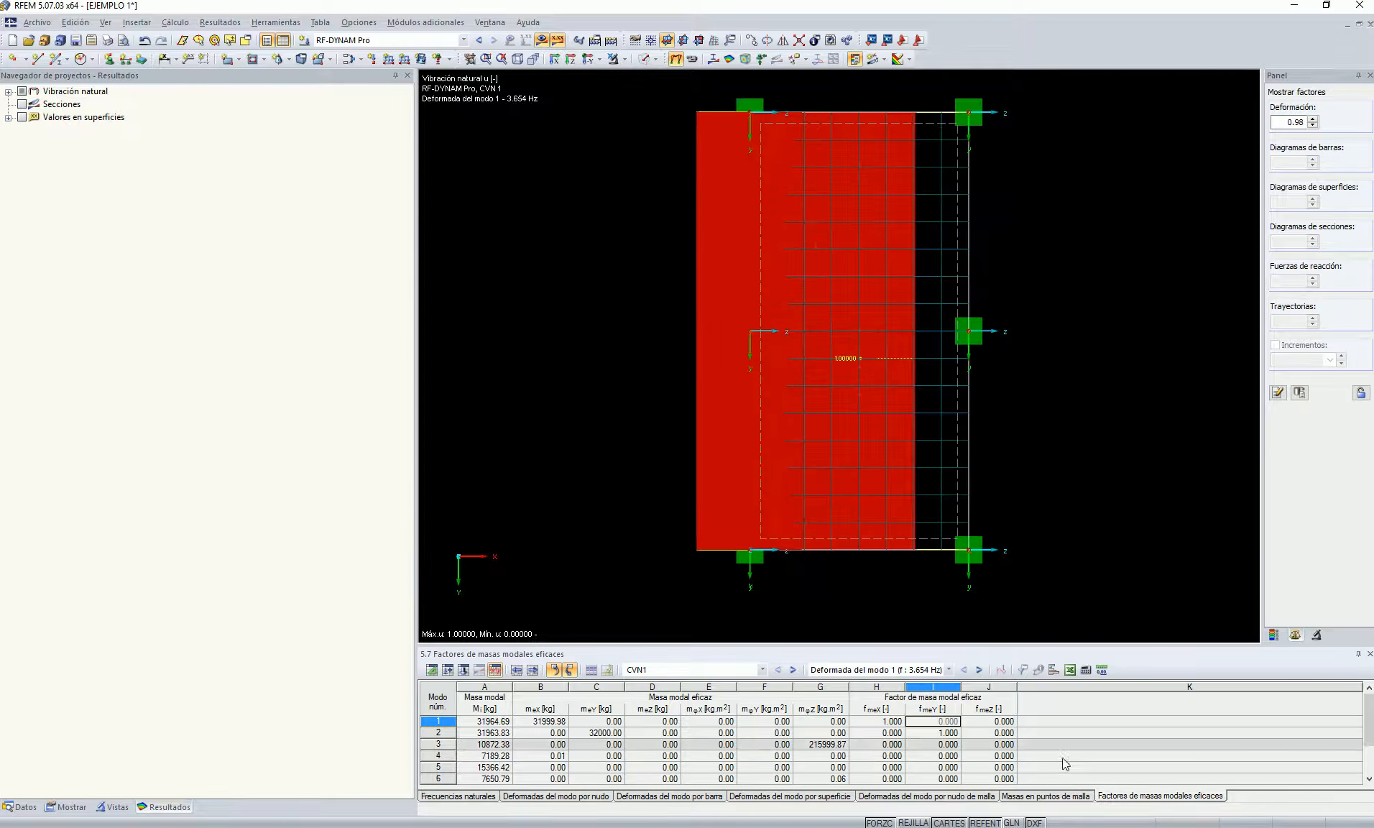
pyautogui.click(979, 670)
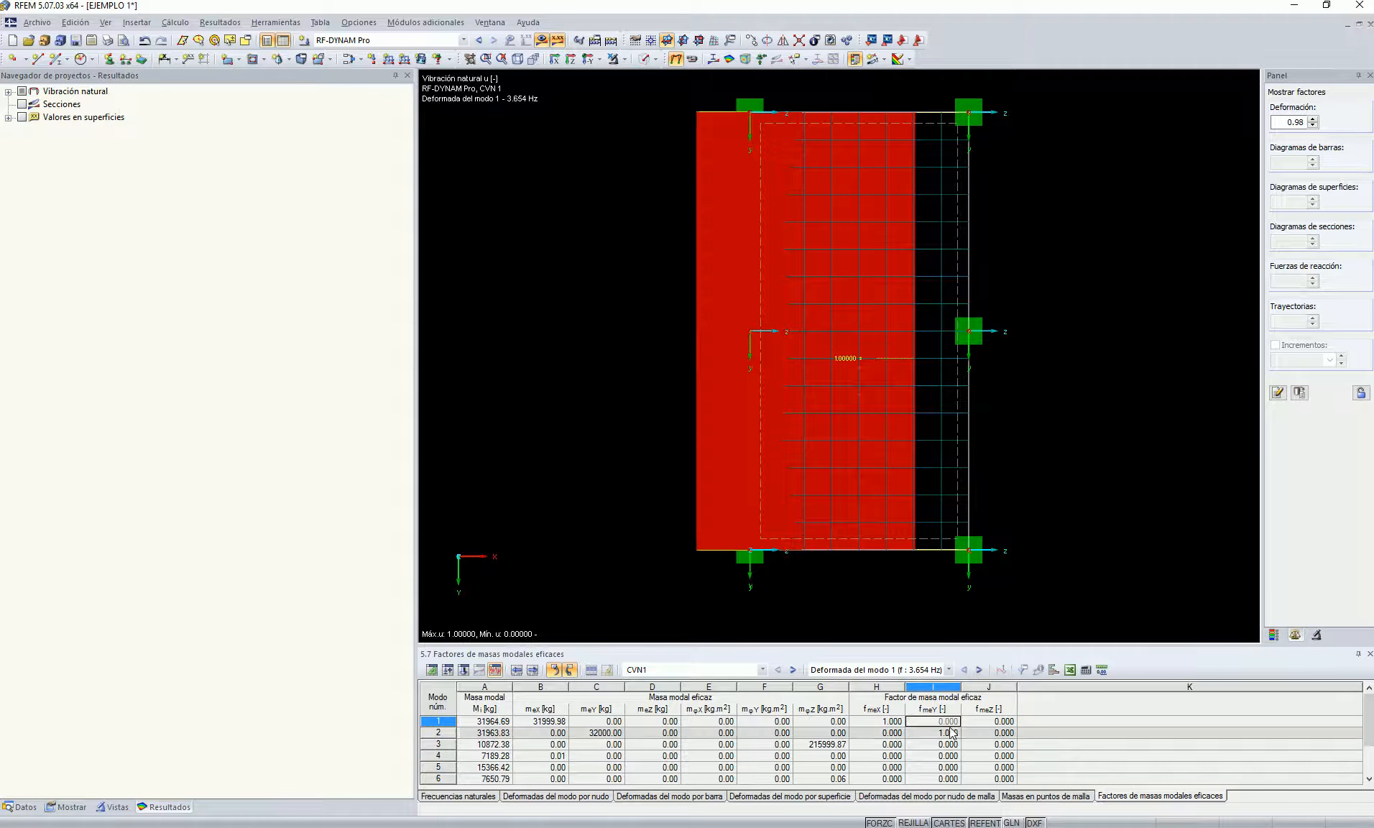
pyautogui.click(939, 723)
pyautogui.click(940, 734)
pyautogui.click(940, 722)
# Animate the global deformations of time-history case CCD1 in an isometric view with a deformation factor of 500.
pyautogui.click(730, 671)
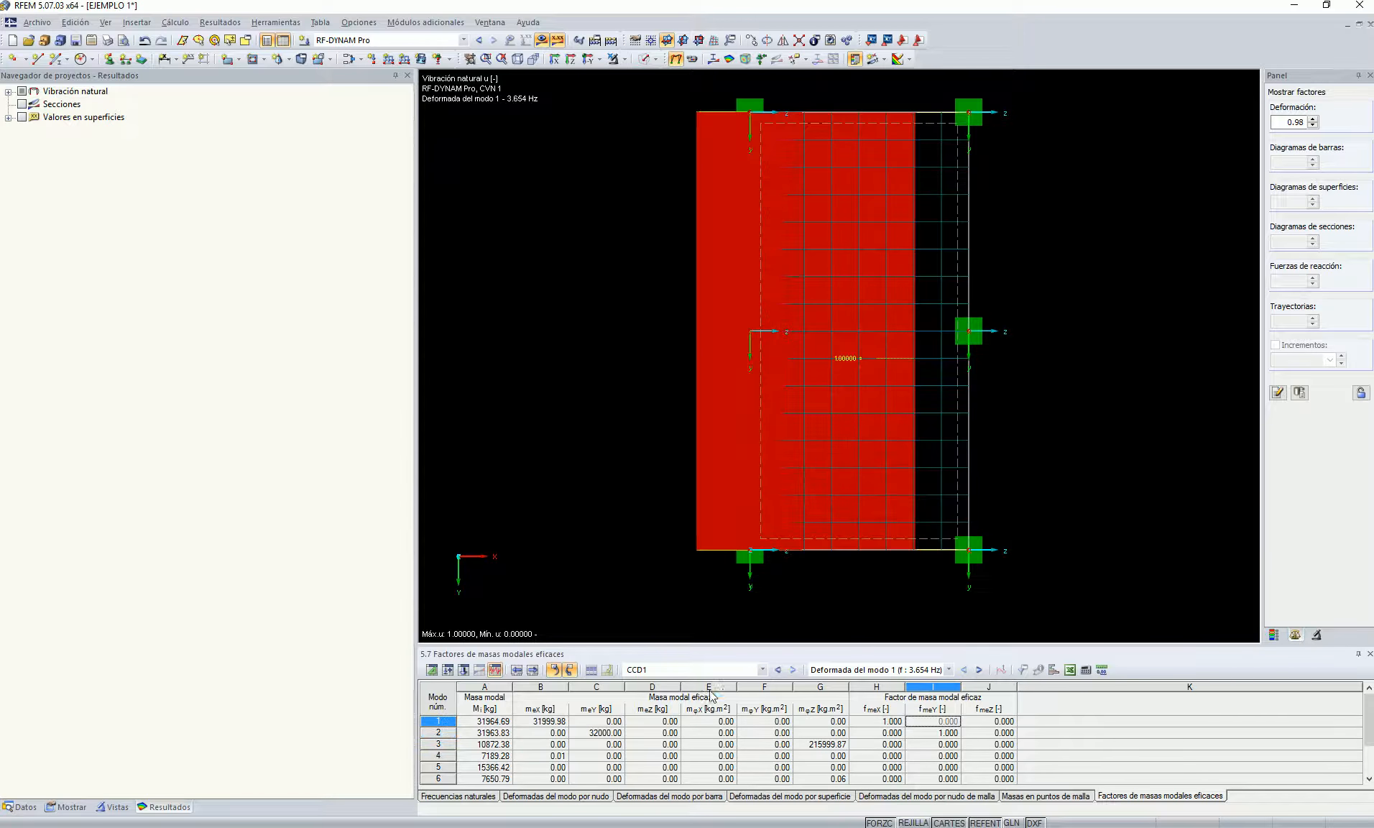
pyautogui.click(727, 692)
pyautogui.keyDown('ctrl'); pyautogui.moveTo(711, 305); pyautogui.dragTo(762, 295, button='middle'); pyautogui.keyUp('ctrl')
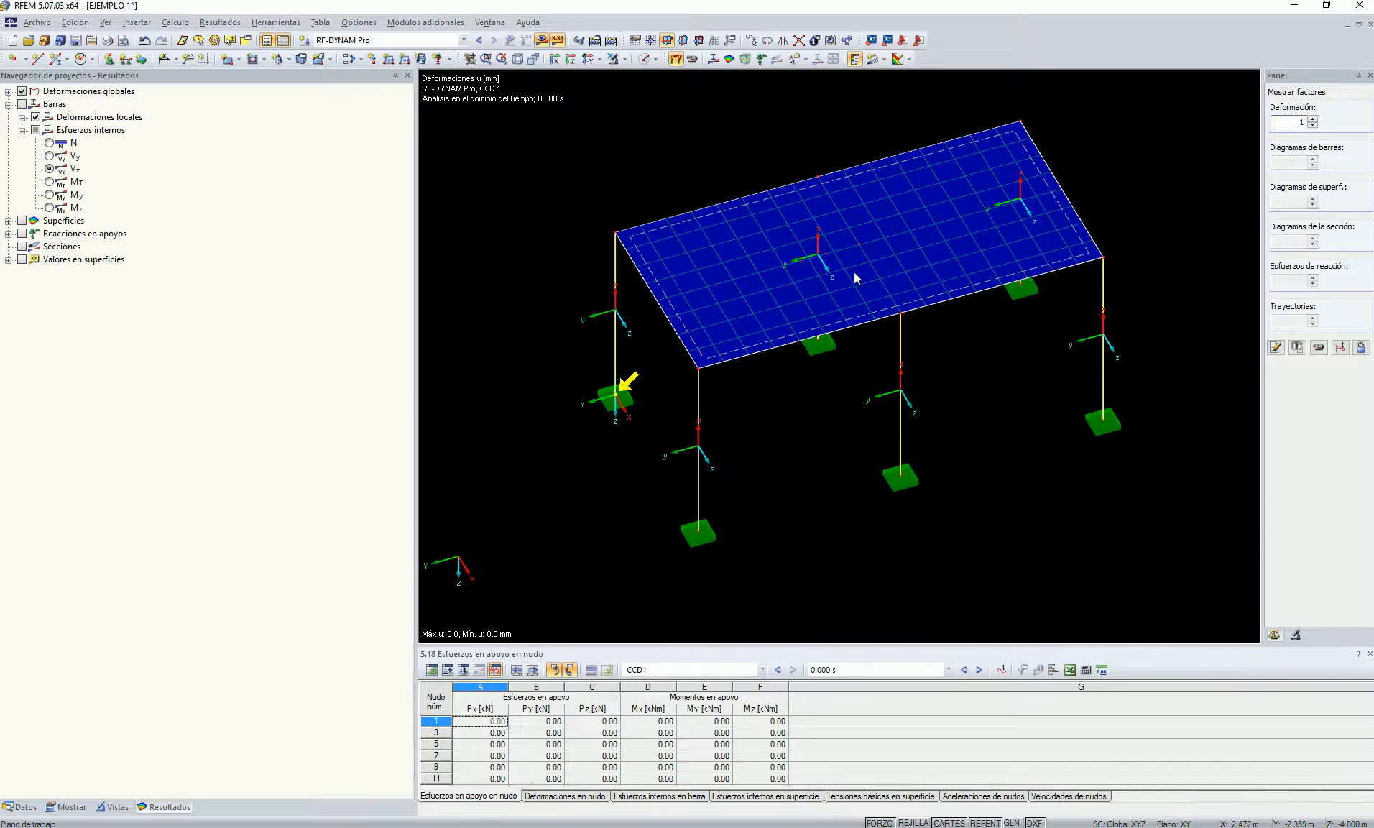
pyautogui.moveTo(1290, 124); pyautogui.dragTo(1335, 120)
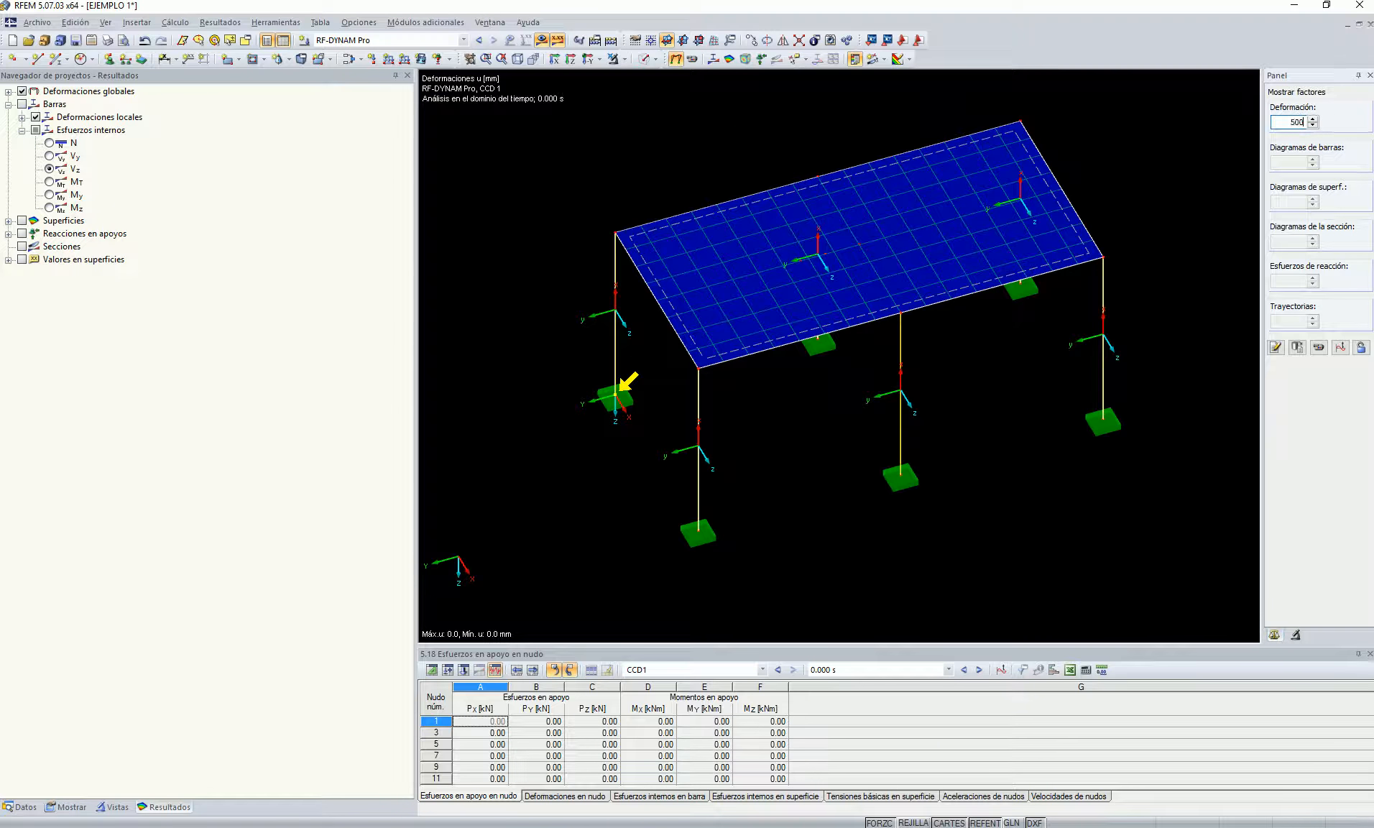
pyautogui.click(1324, 352)
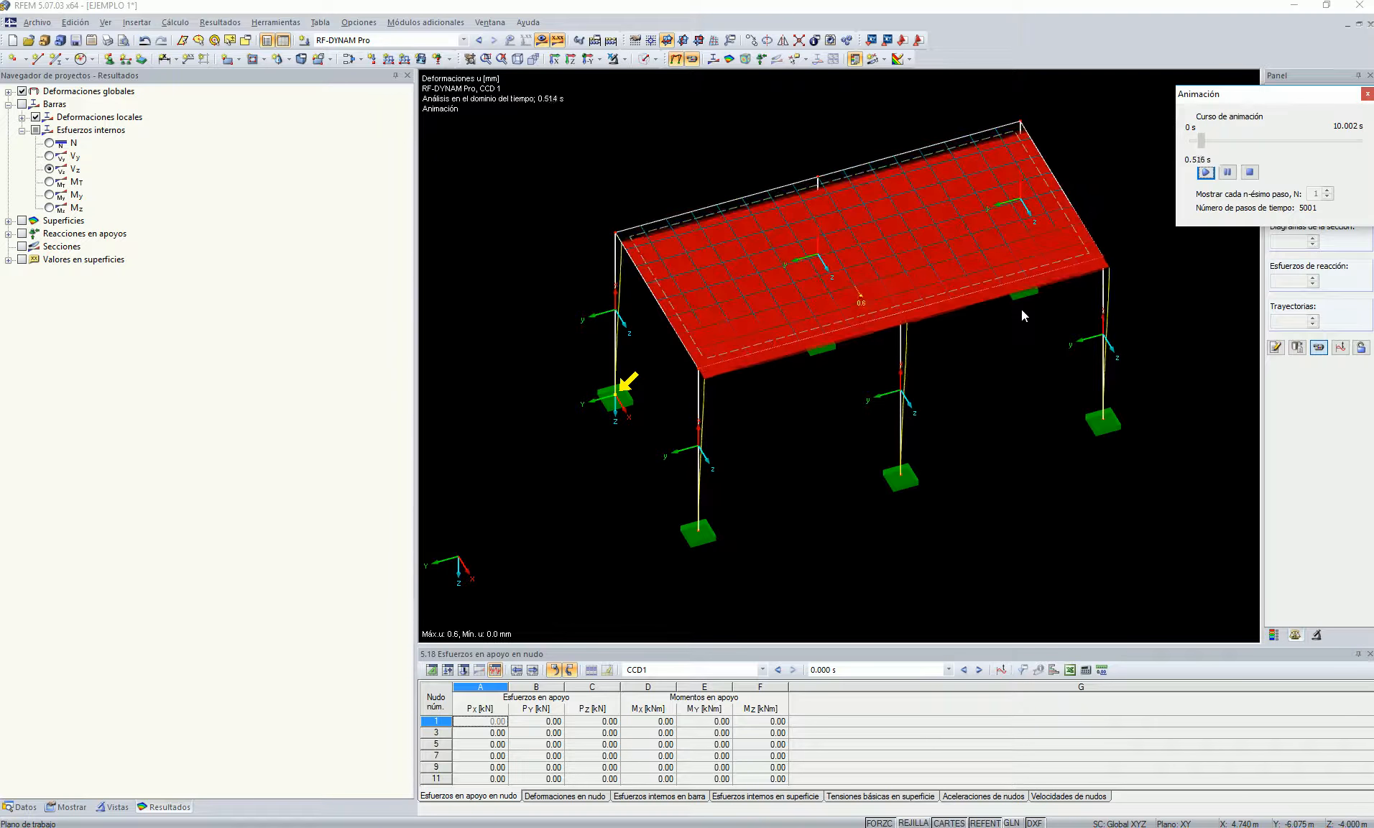
# Examine the animated CCD1 deformations in plan and isometric views for diaphragm rotation, pausing and resuming the playback.
pyautogui.click(572, 60)
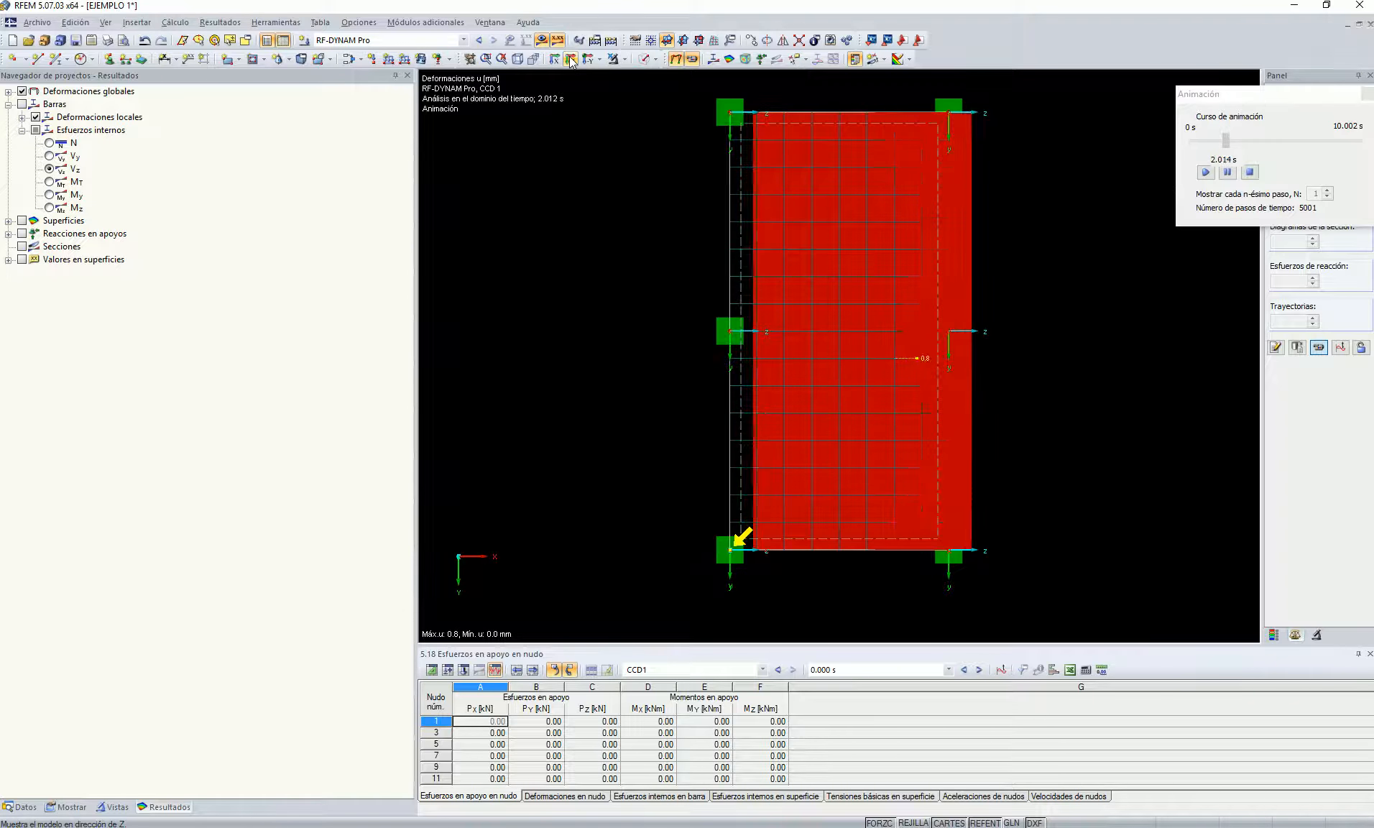
pyautogui.keyDown('ctrl'); pyautogui.moveTo(924, 307); pyautogui.dragTo(710, 94, button='middle'); pyautogui.keyUp('ctrl')
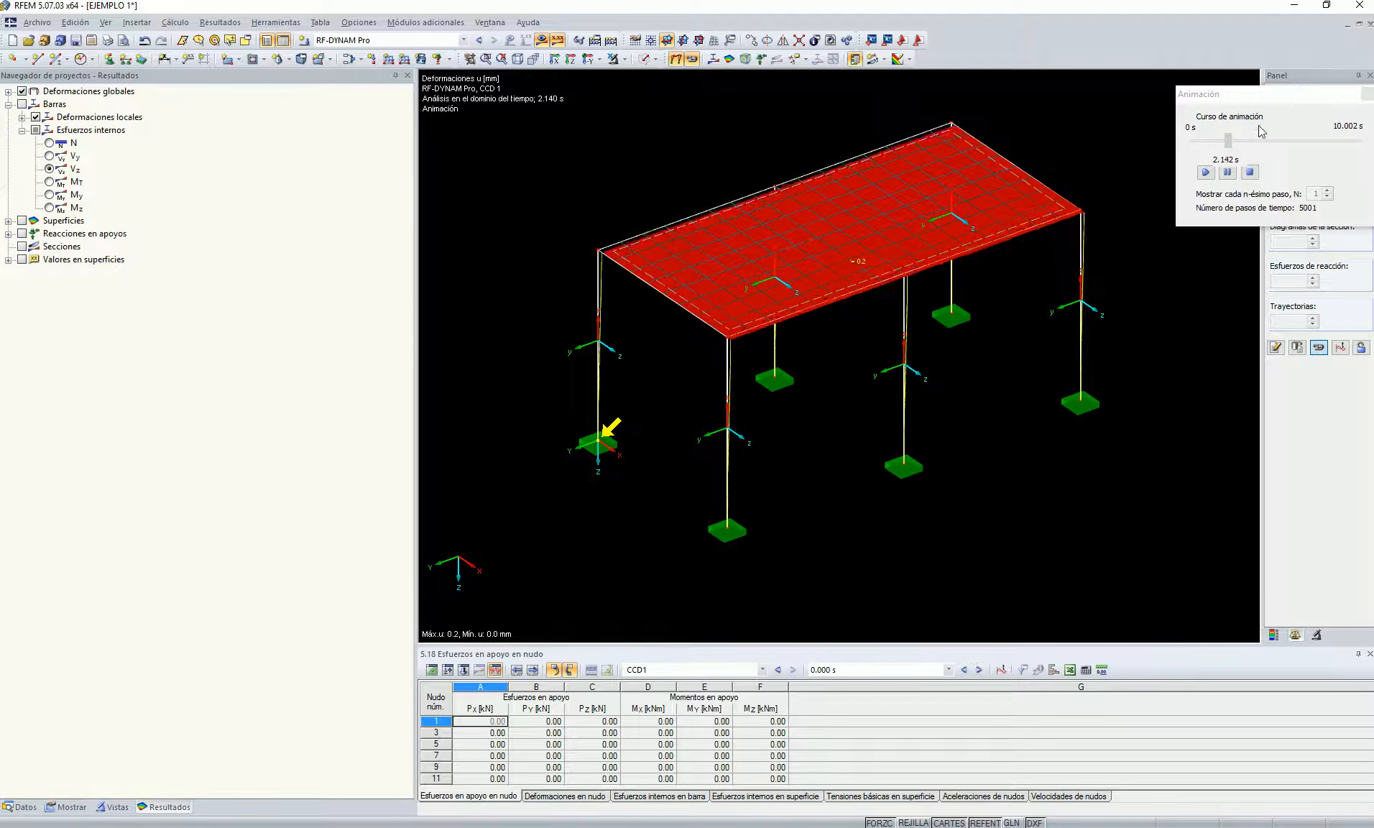
pyautogui.click(1229, 173)
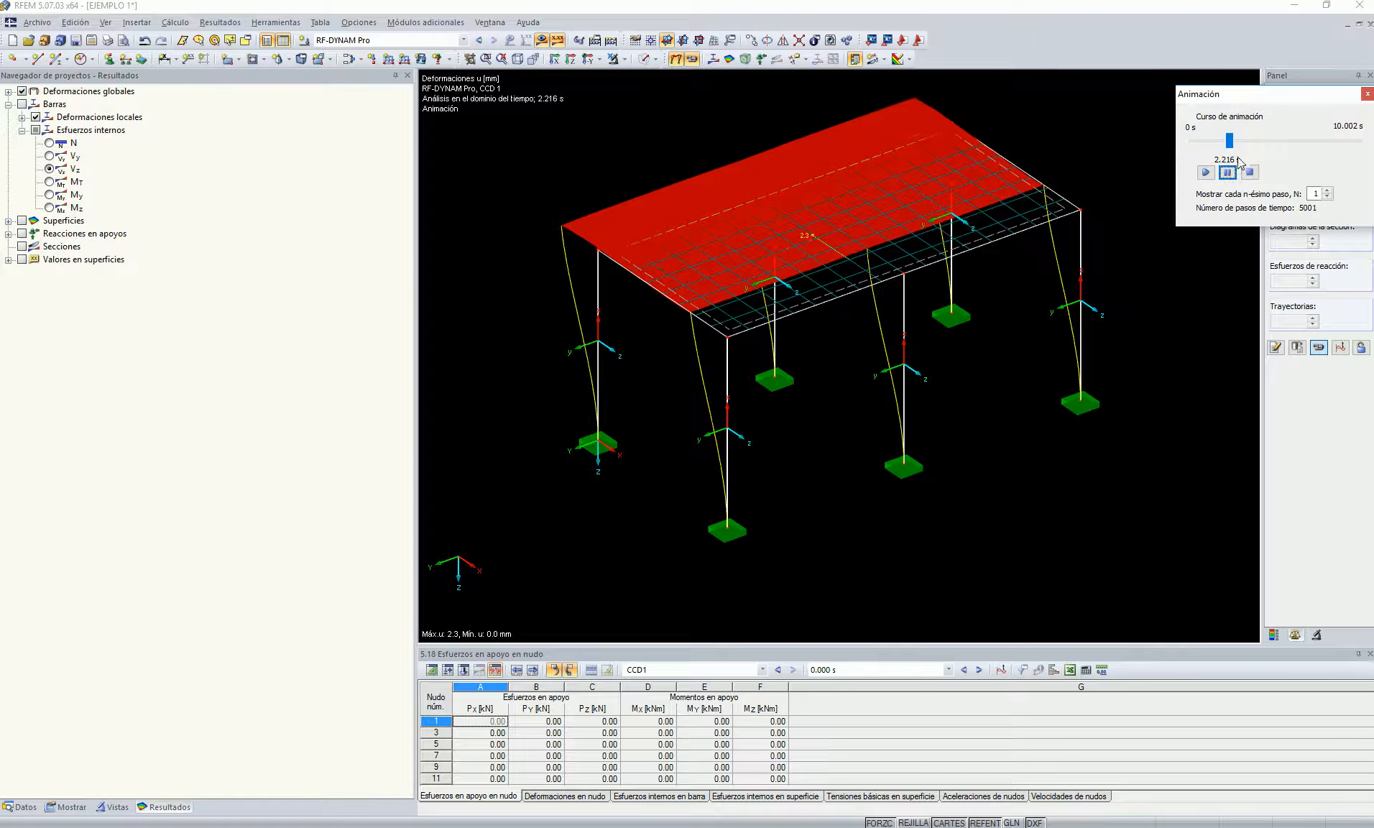
pyautogui.click(1245, 146)
pyautogui.click(1206, 173)
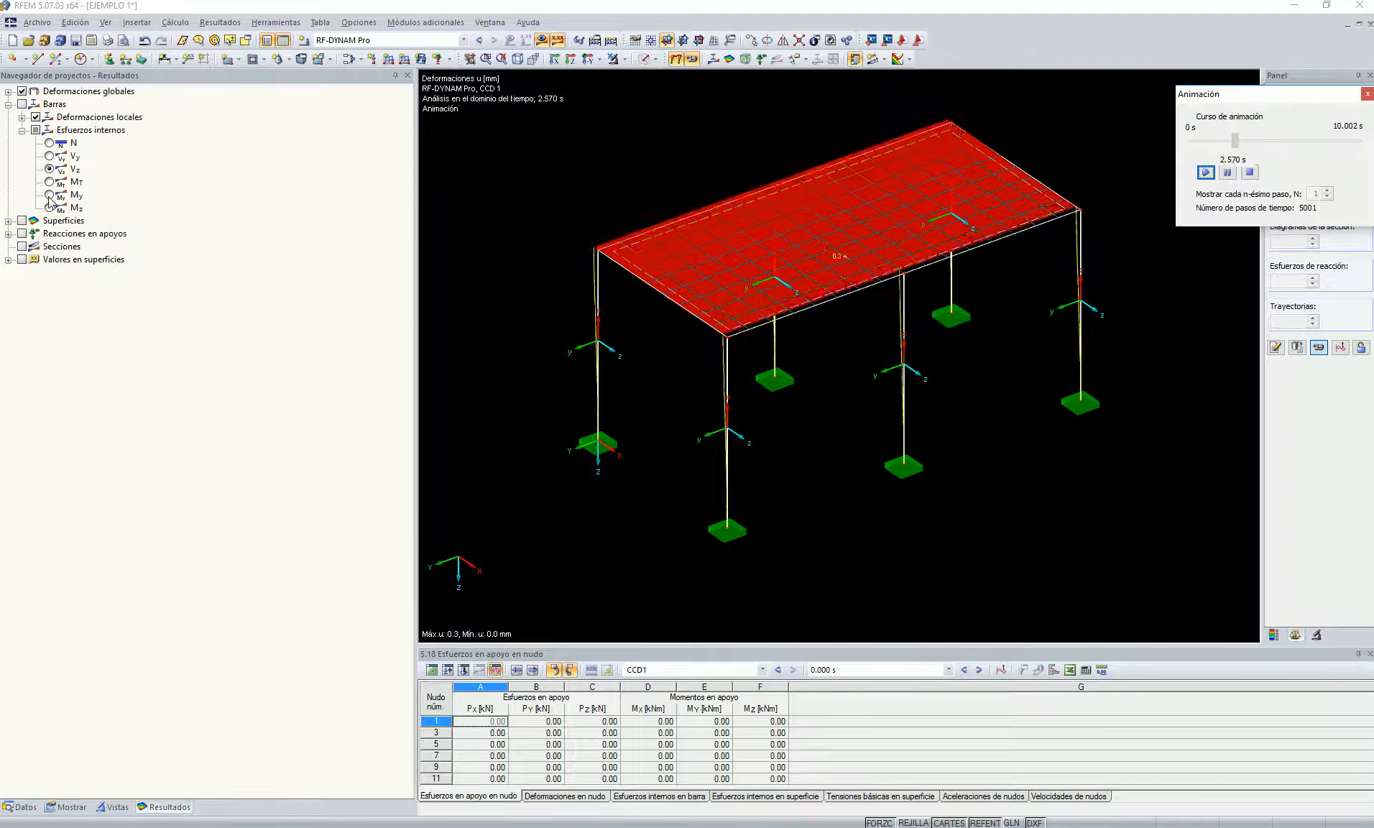
# Replace the global deformations with member internal forces and compare the columns' My, Mz, Vy and Vz diagrams during the CCD1 animation.
pyautogui.click(23, 91)
pyautogui.click(62, 198)
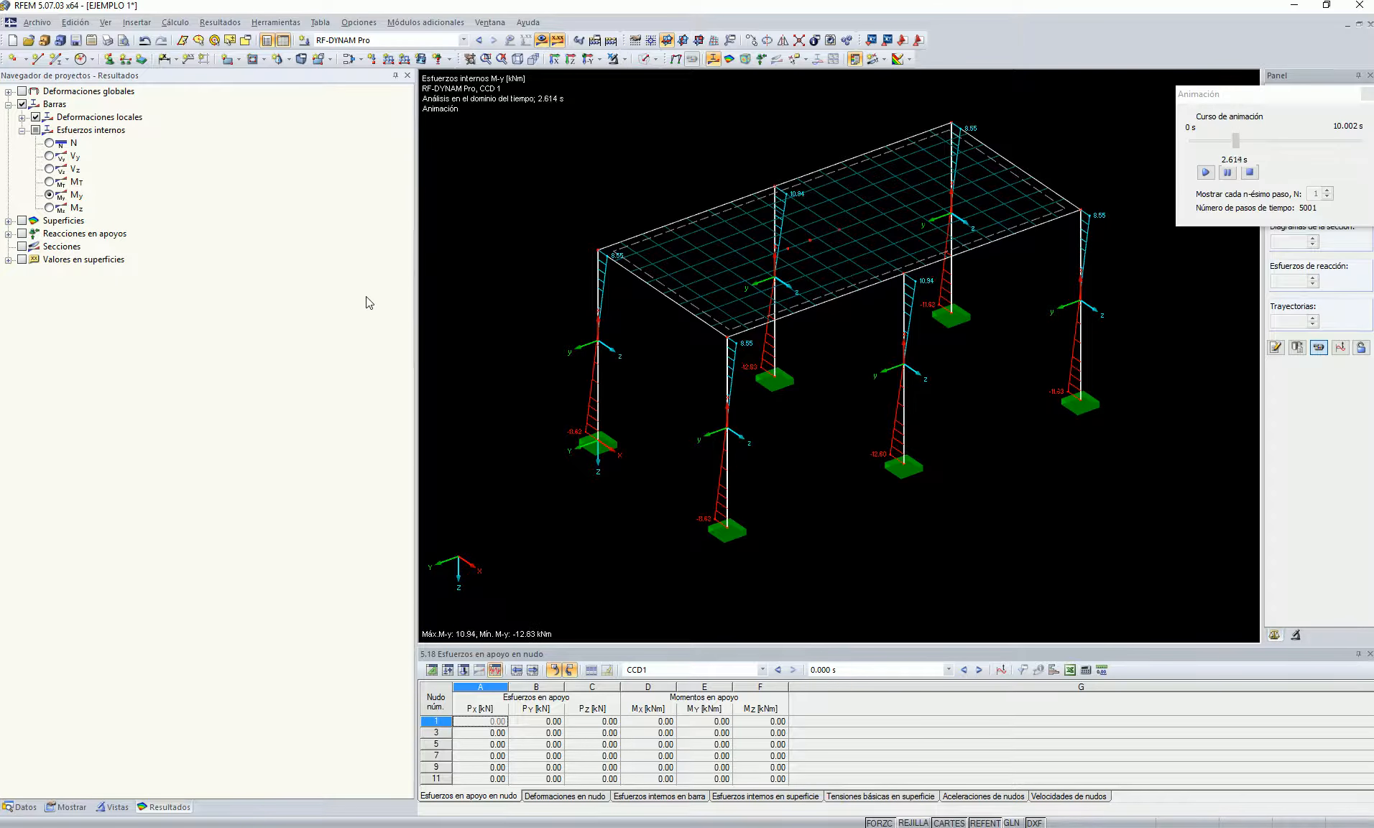
pyautogui.click(49, 208)
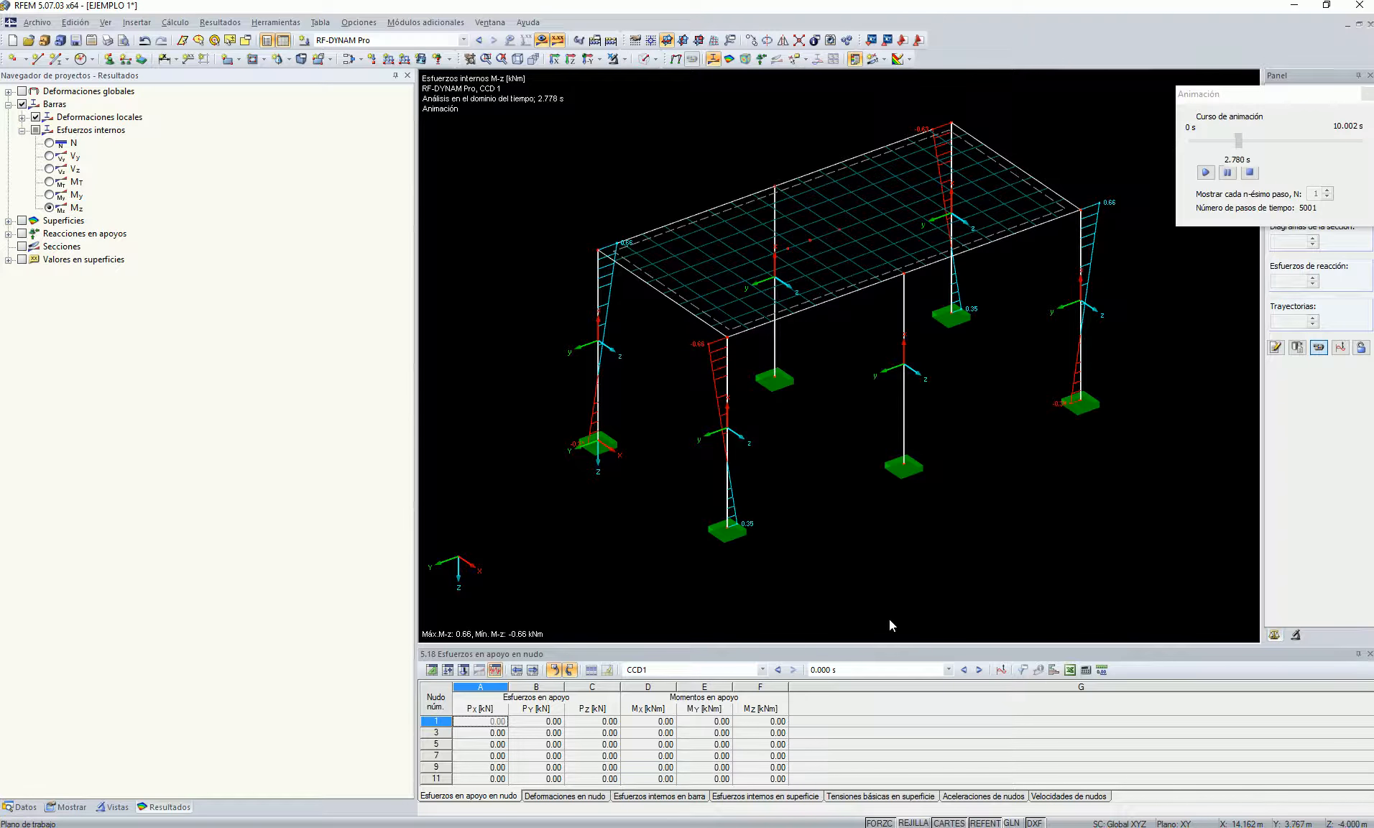
pyautogui.click(49, 156)
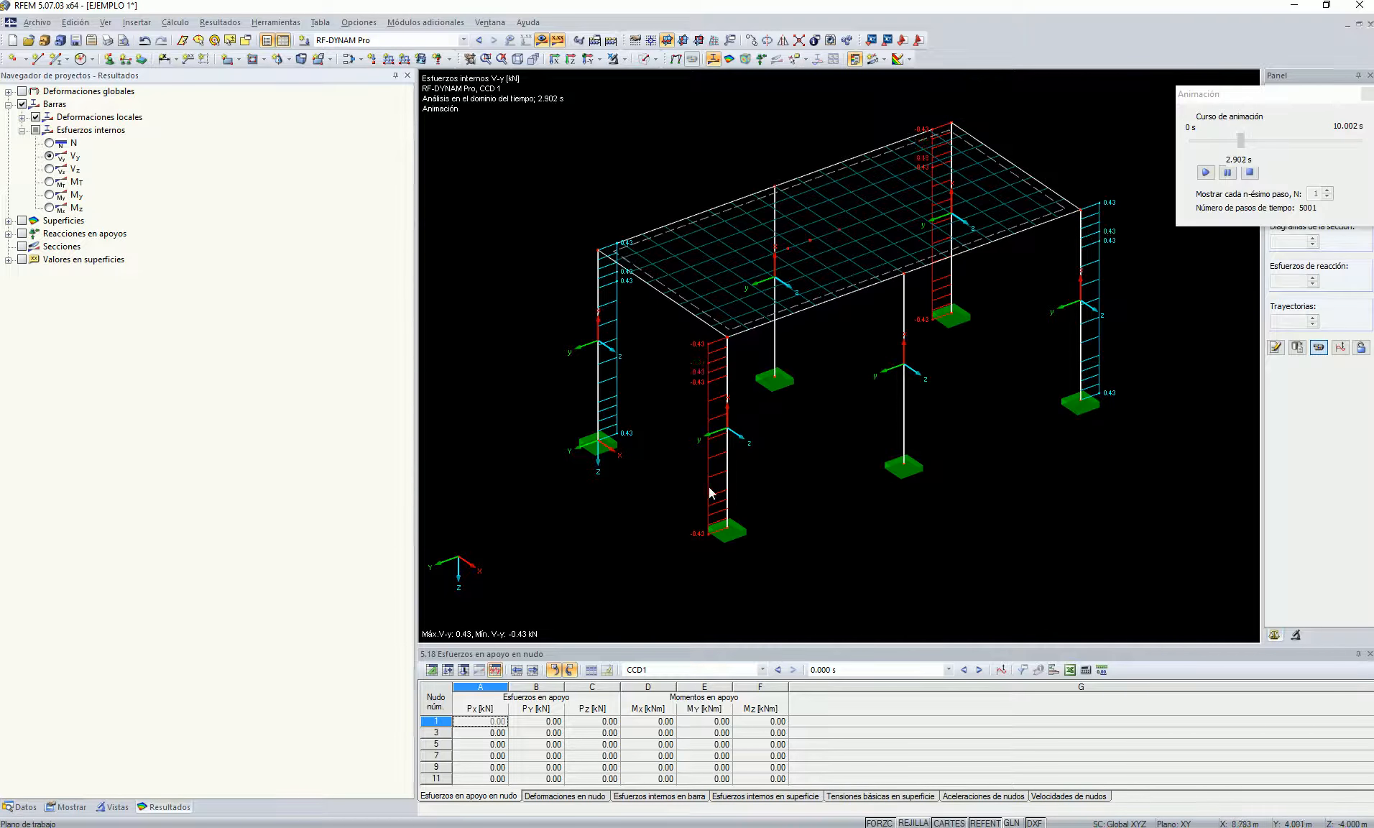
pyautogui.click(49, 169)
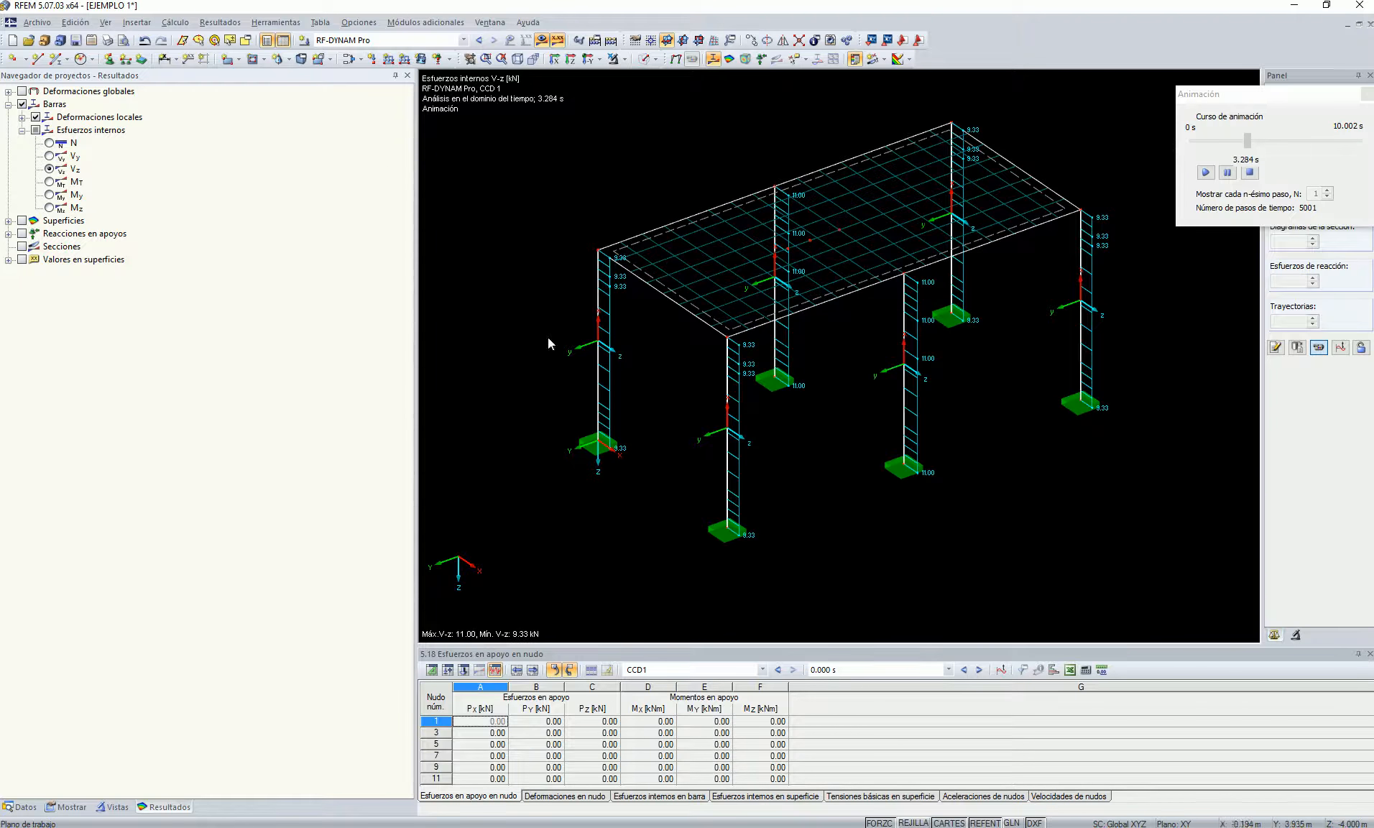
pyautogui.click(49, 195)
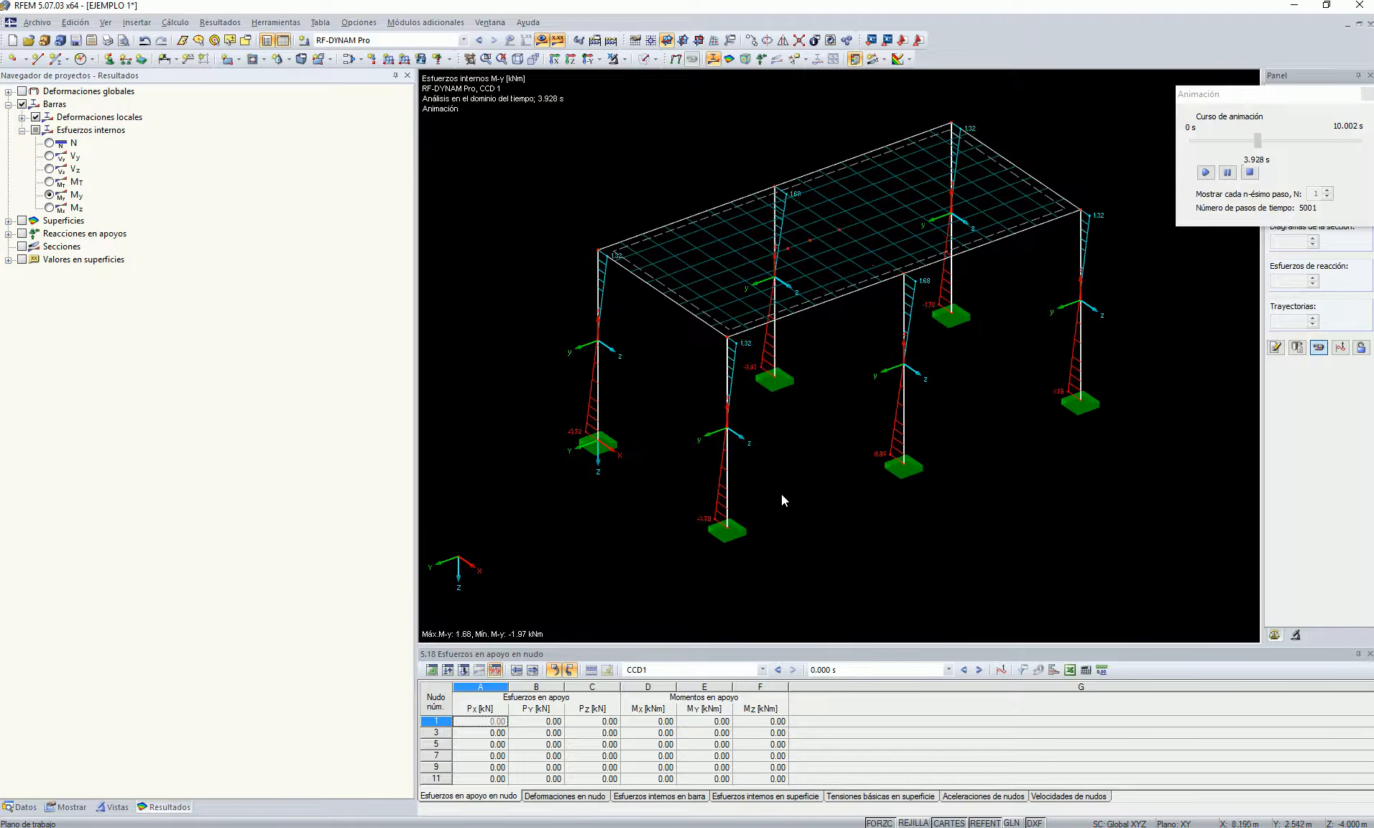
pyautogui.click(50, 208)
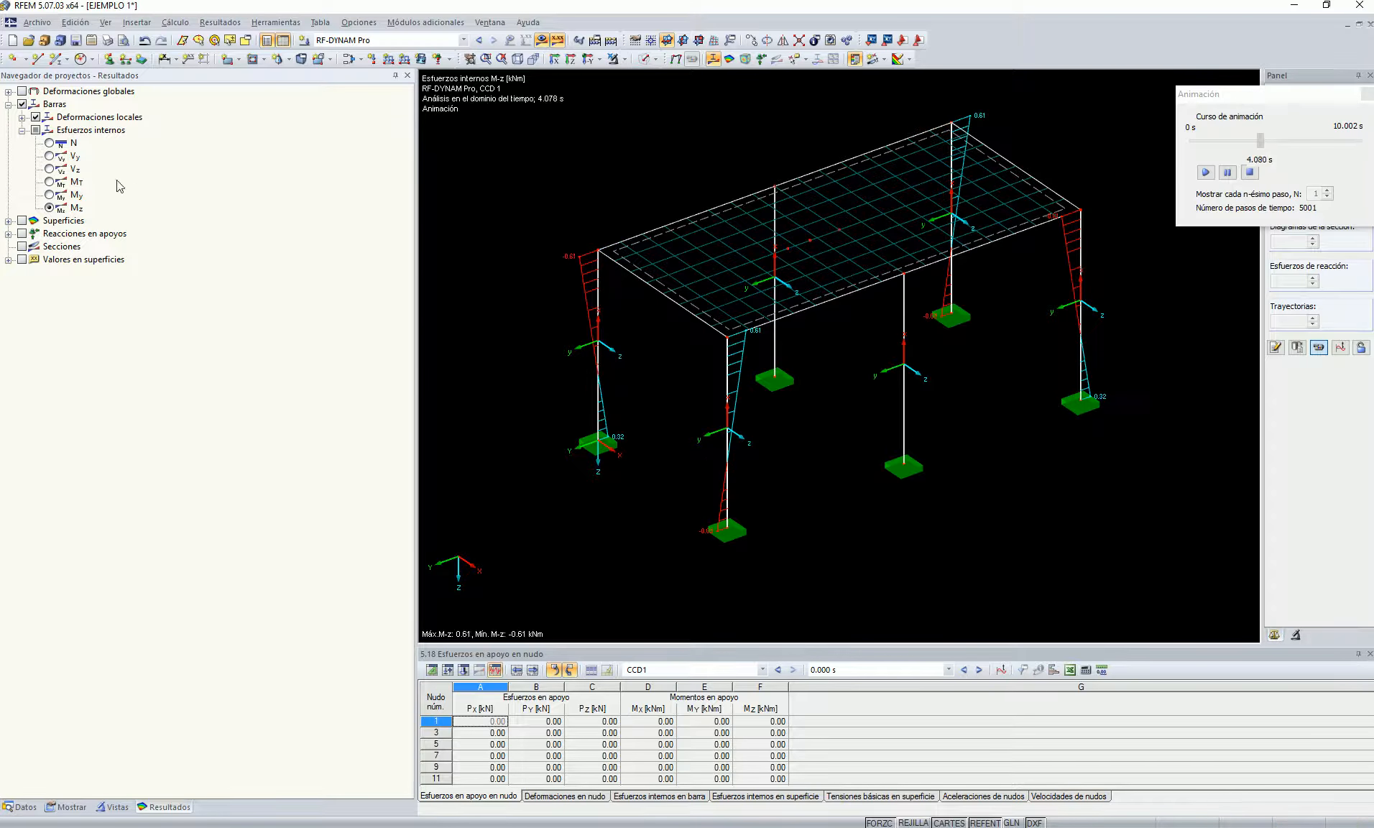
pyautogui.click(49, 156)
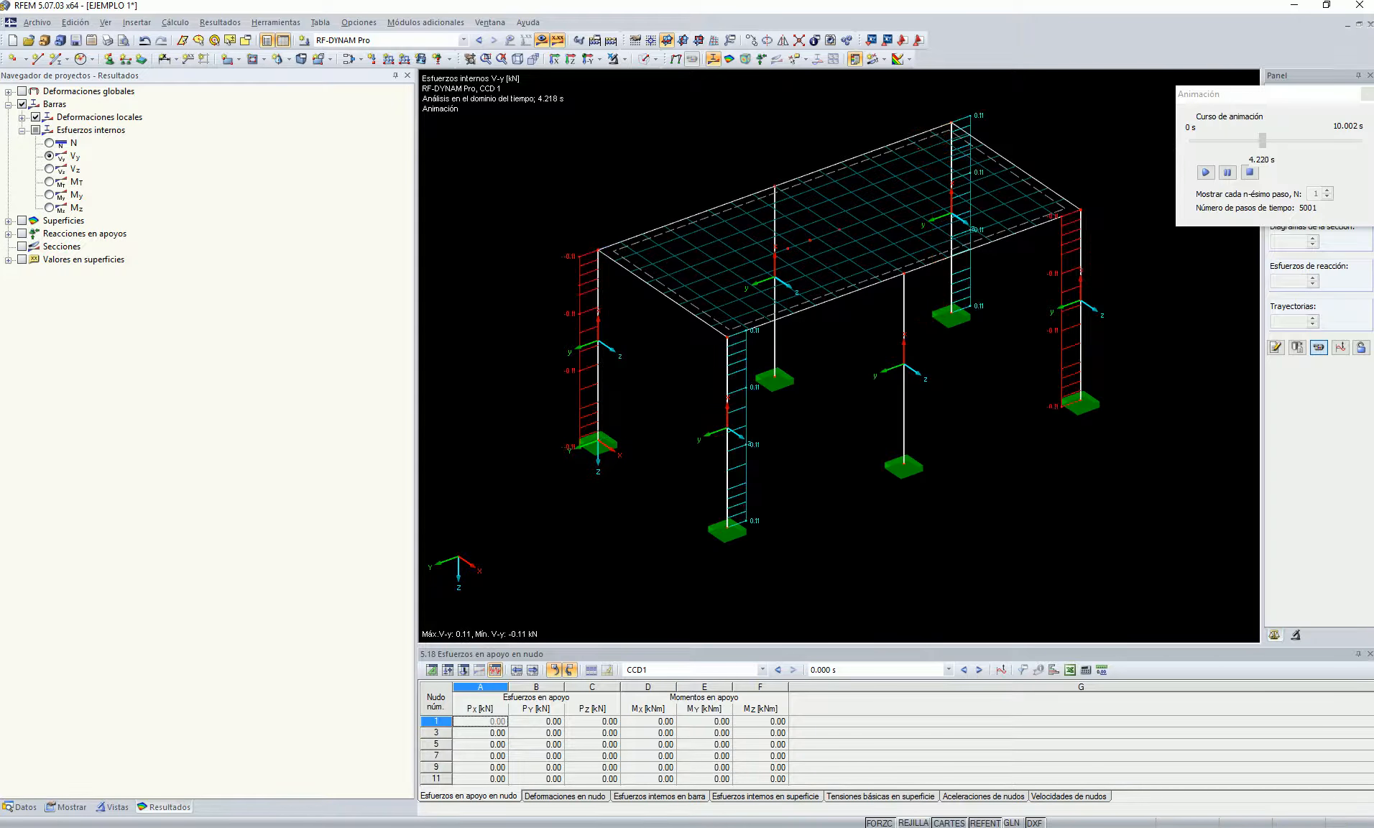
pyautogui.click(49, 168)
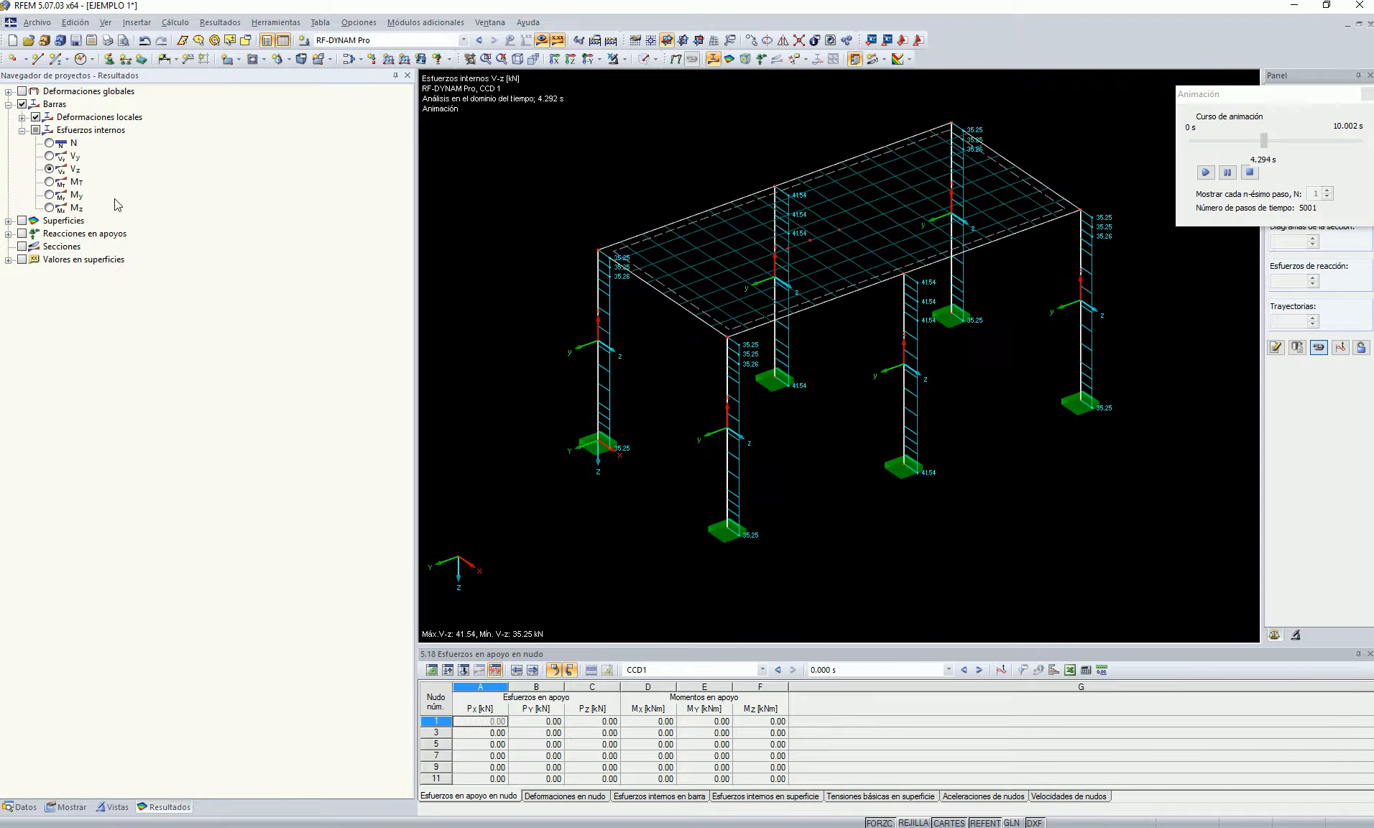